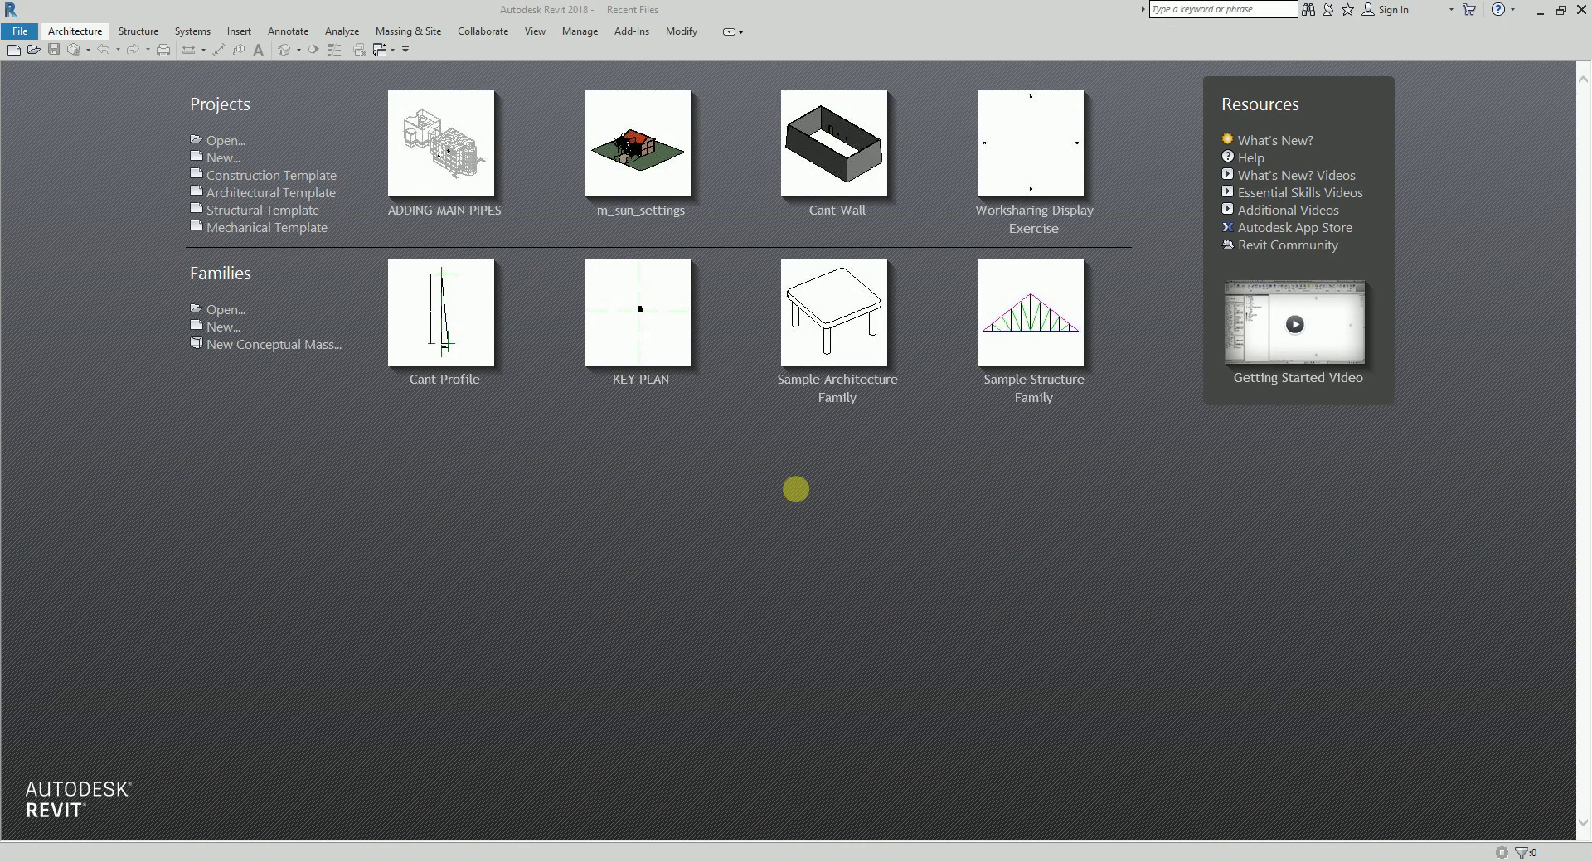
Start a new project and browse the US Metric folder for a template file
left_click(12, 50)
left_click(741, 403)
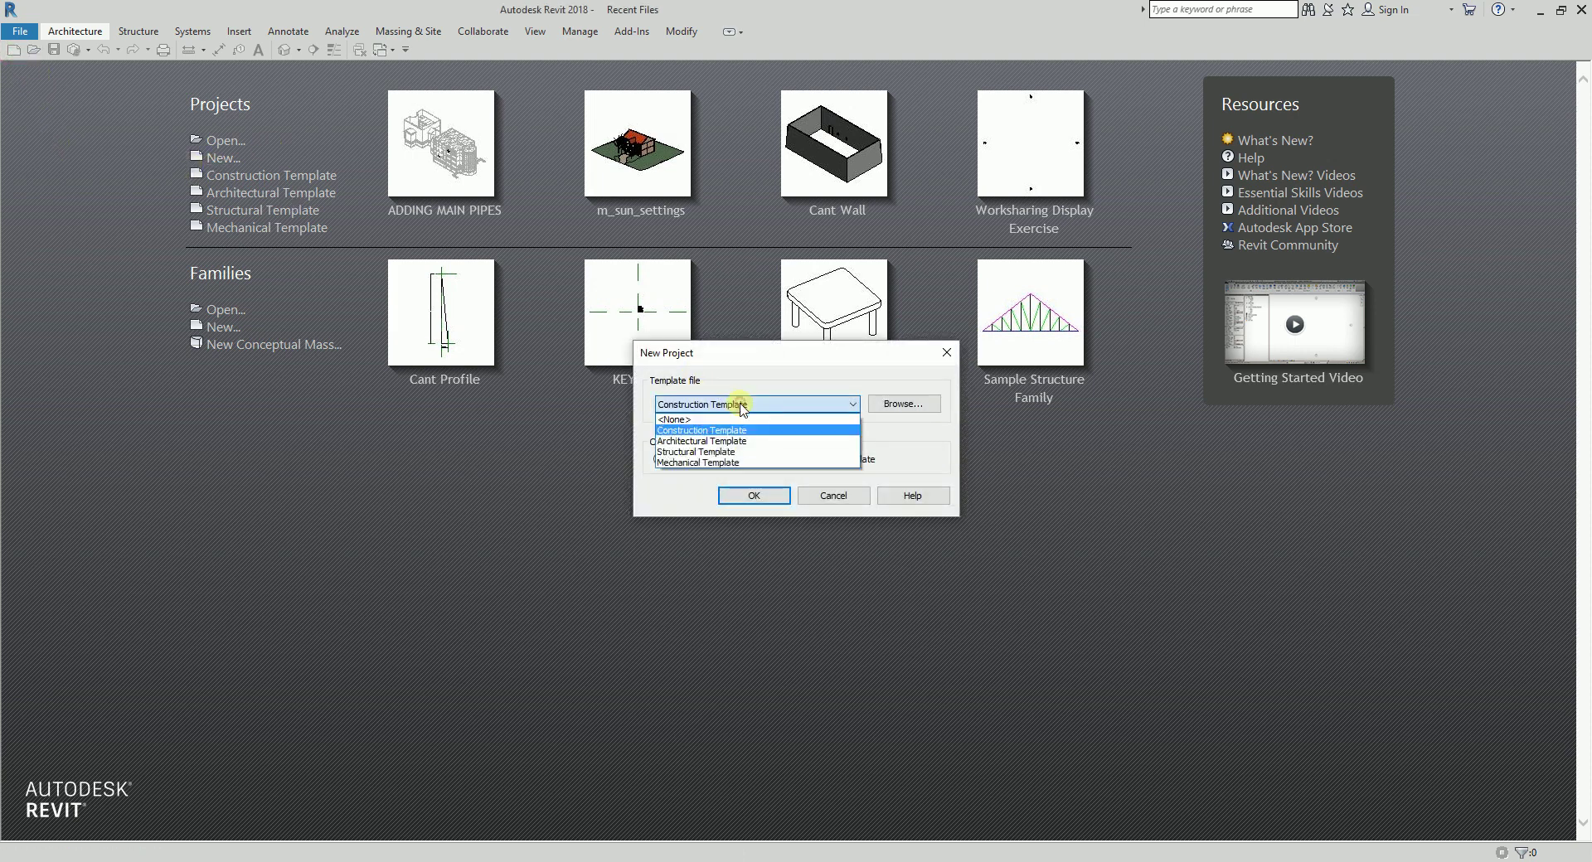
left_click(895, 381)
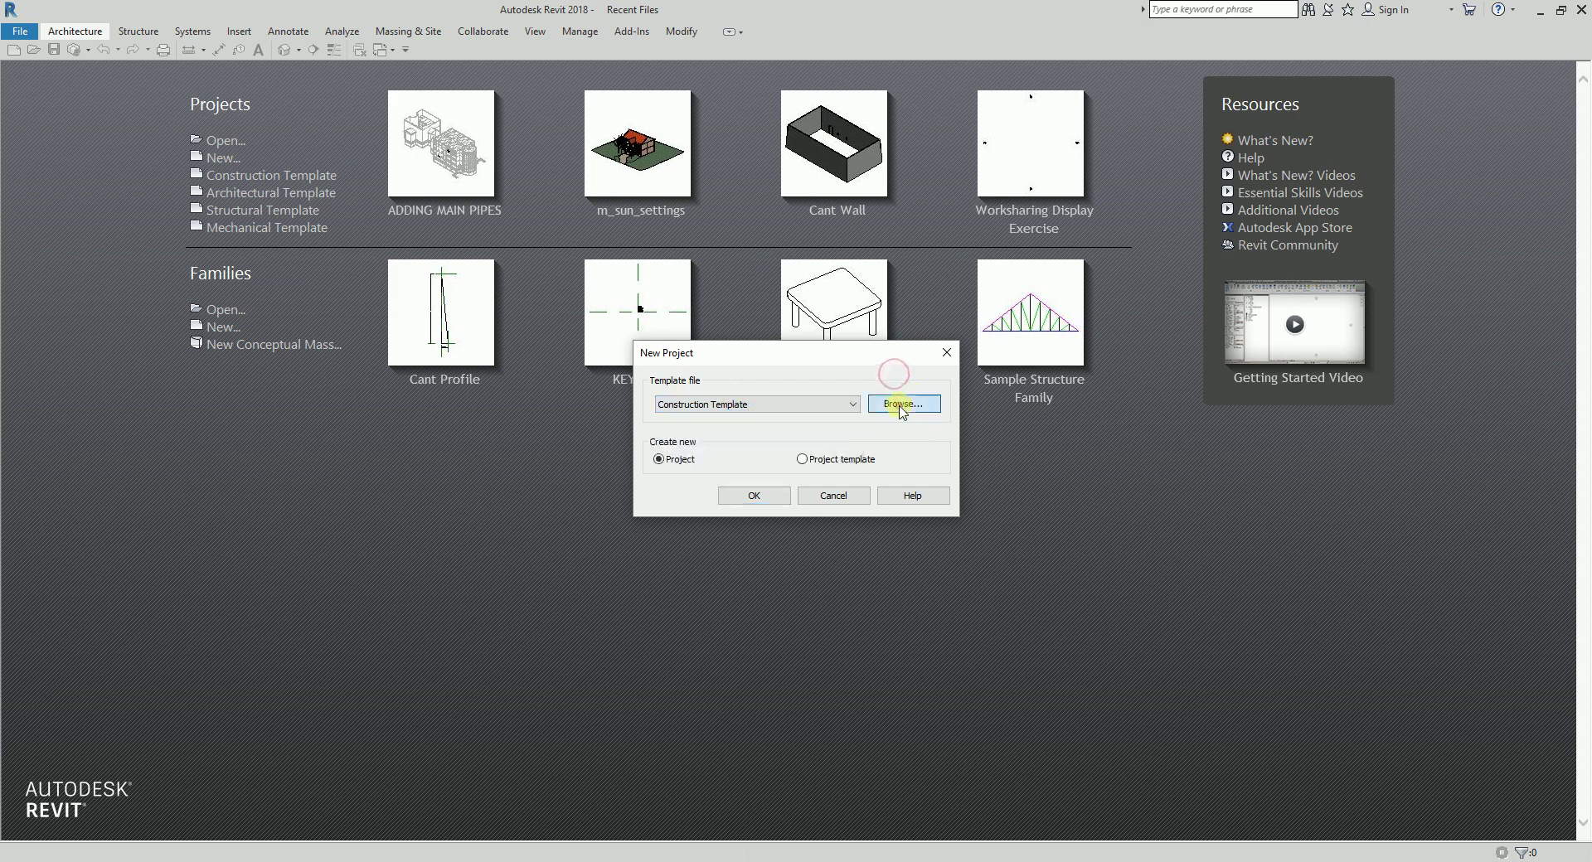
left_click(902, 404)
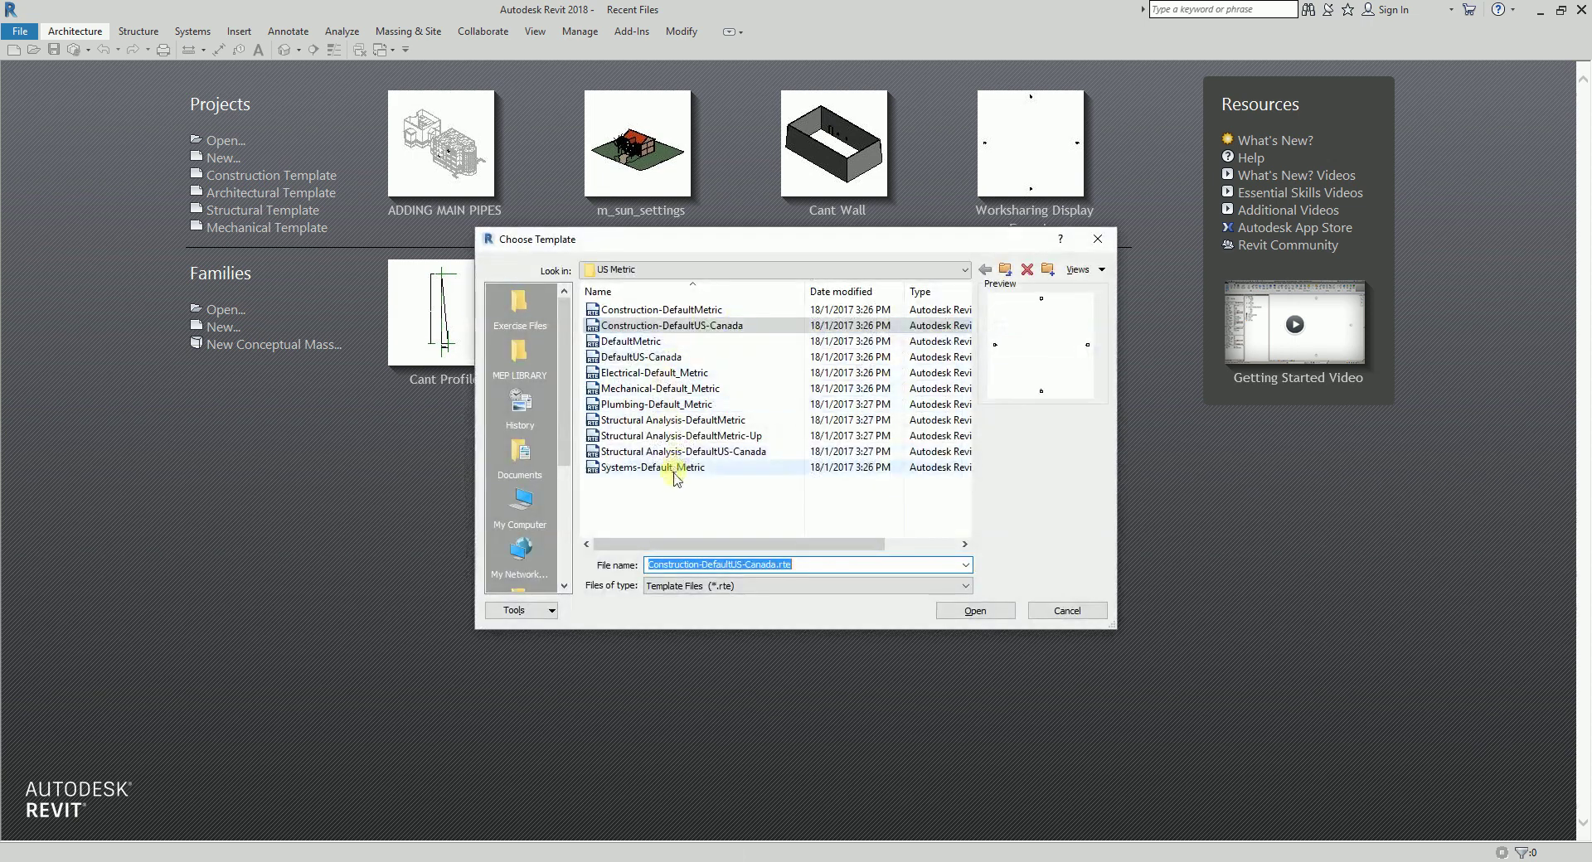
Look through the Systems, Electrical, Mechanical and Plumbing default metric templates in the template list
left_click(673, 471)
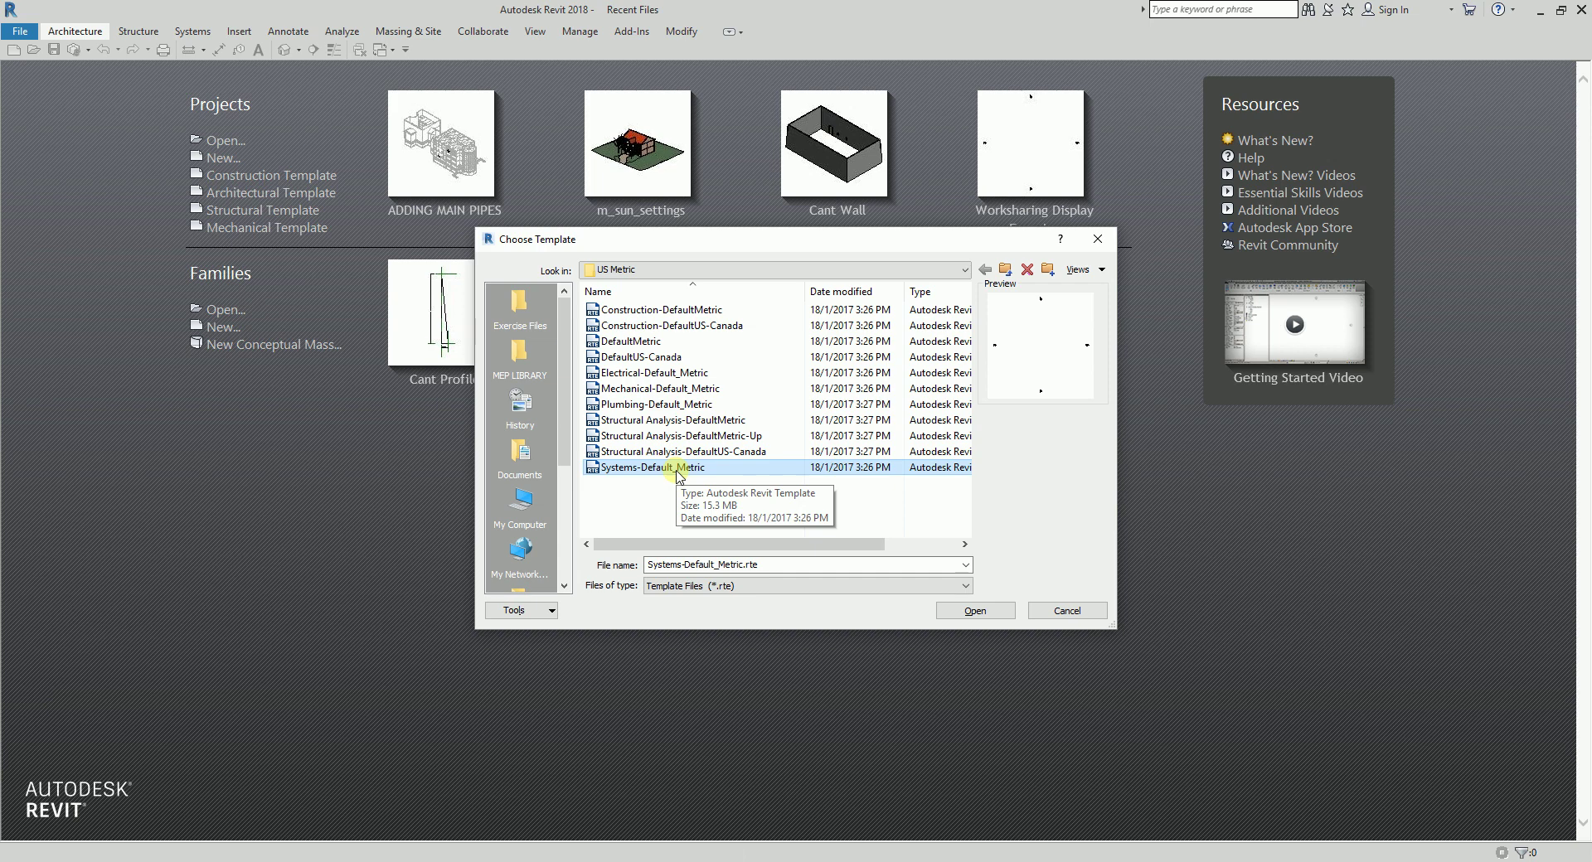
left_click(664, 375)
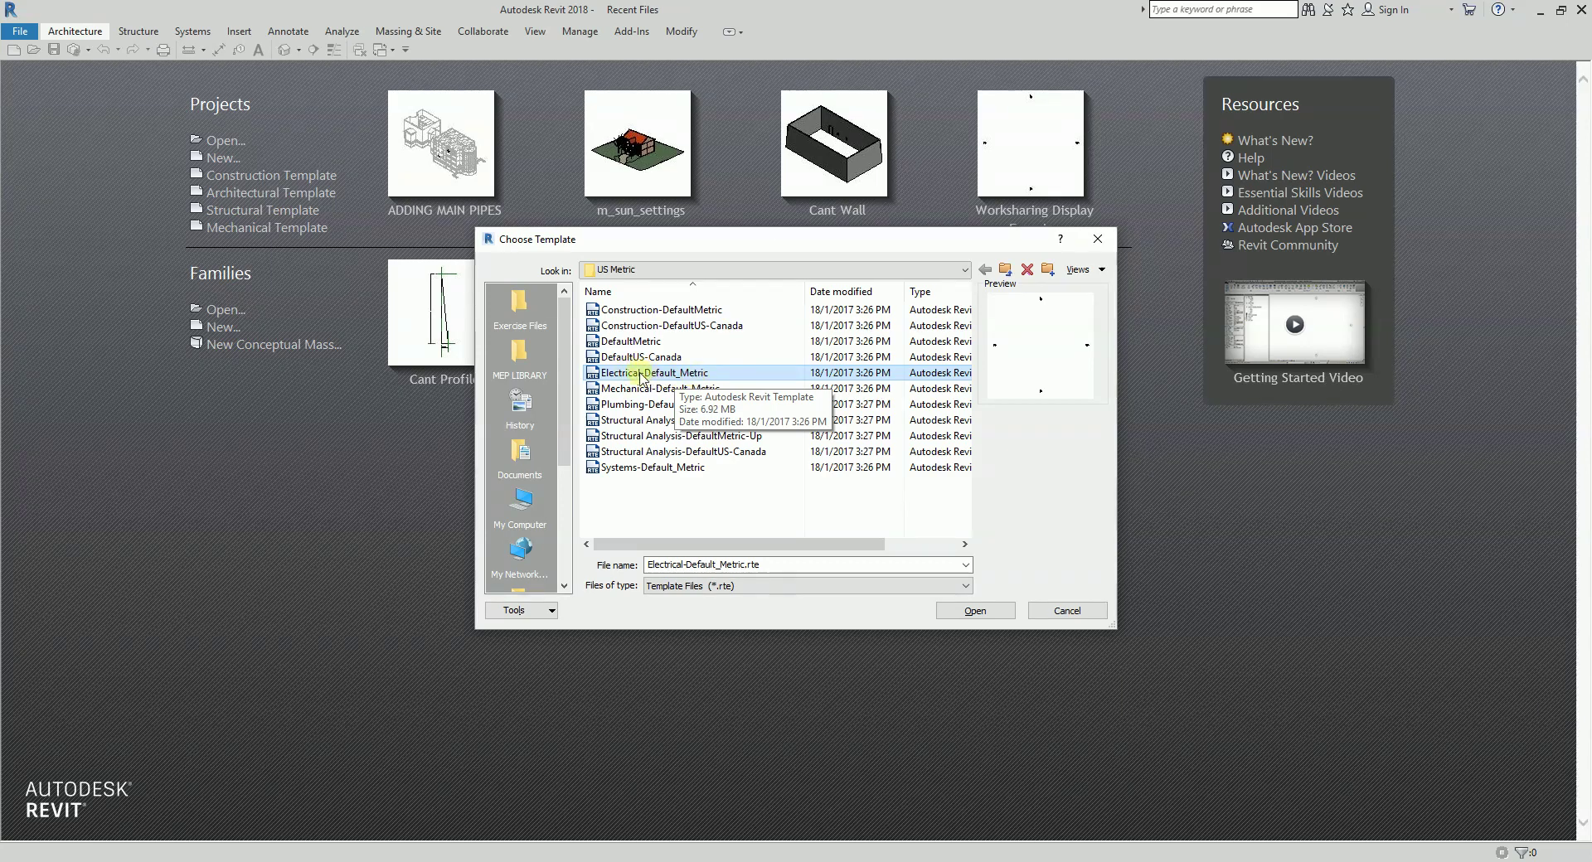
left_click(656, 390)
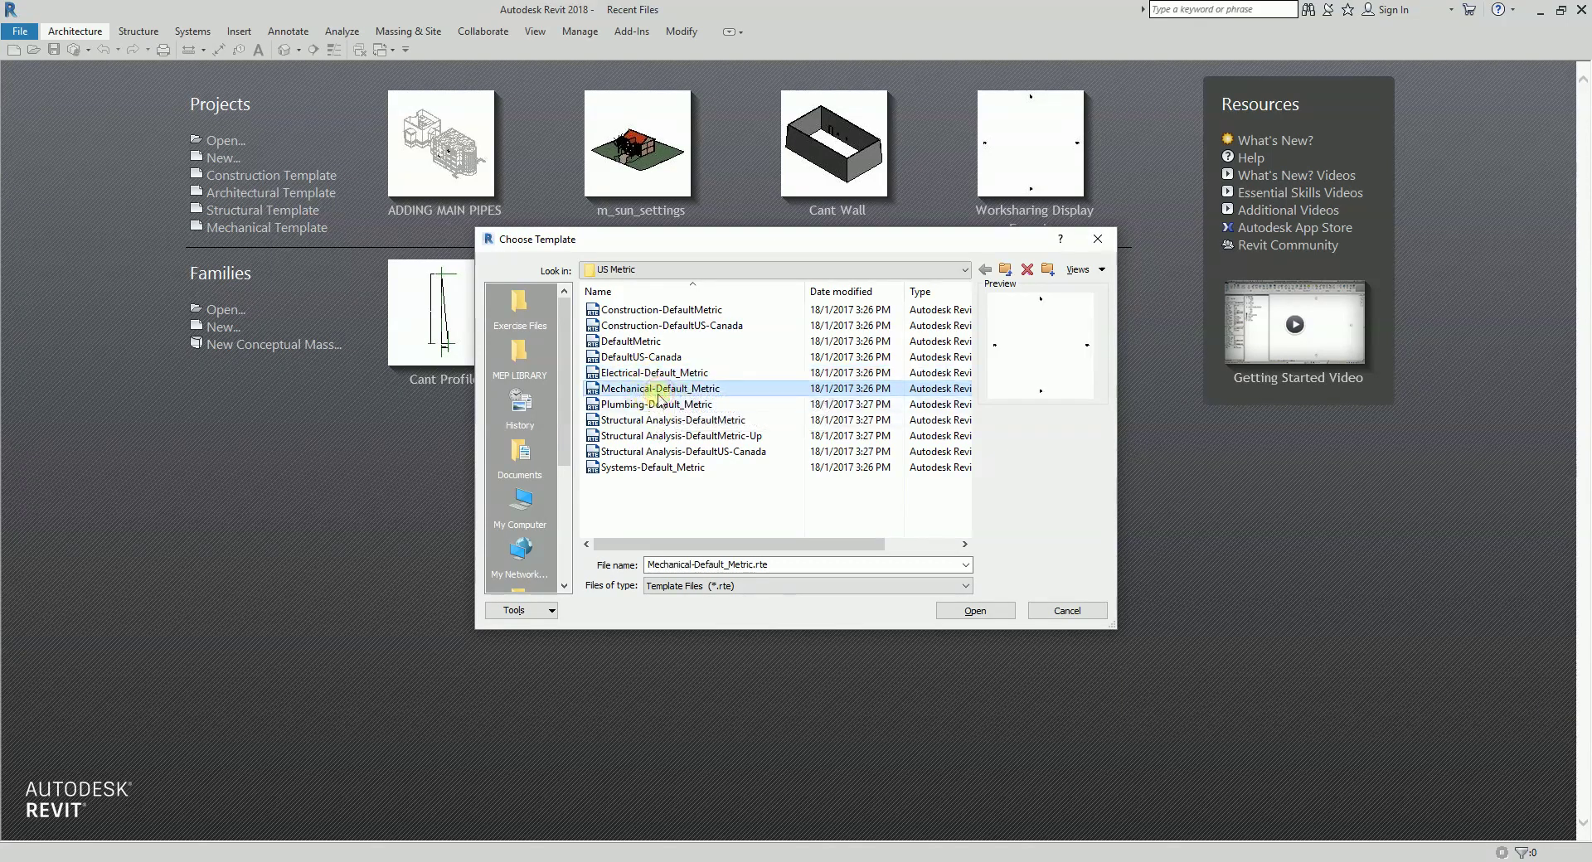
left_click(630, 408)
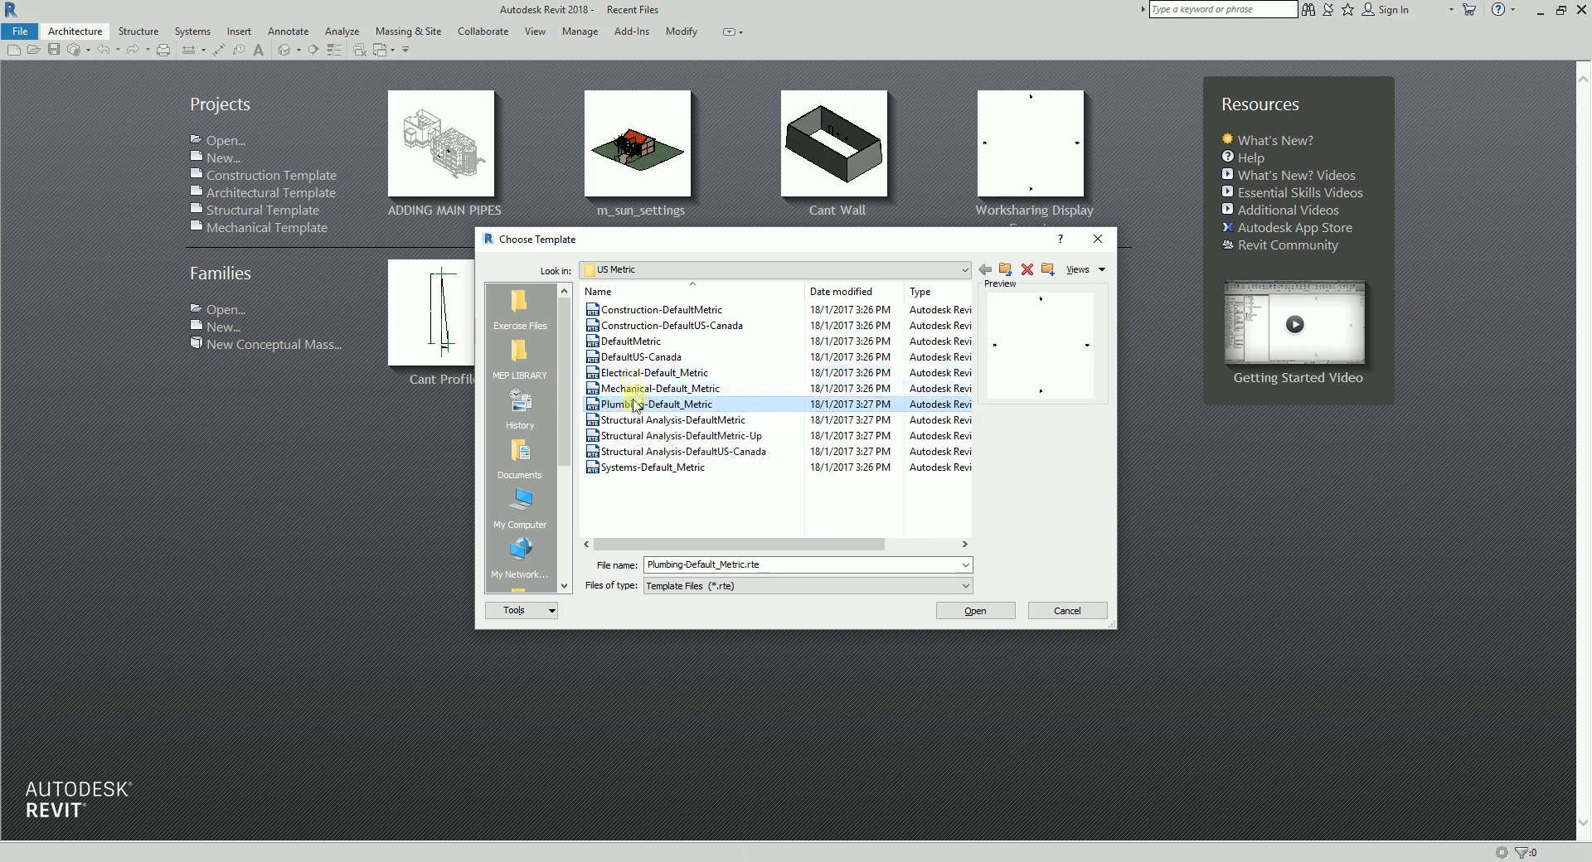
left_click(635, 375)
key("Down")
key("Down")
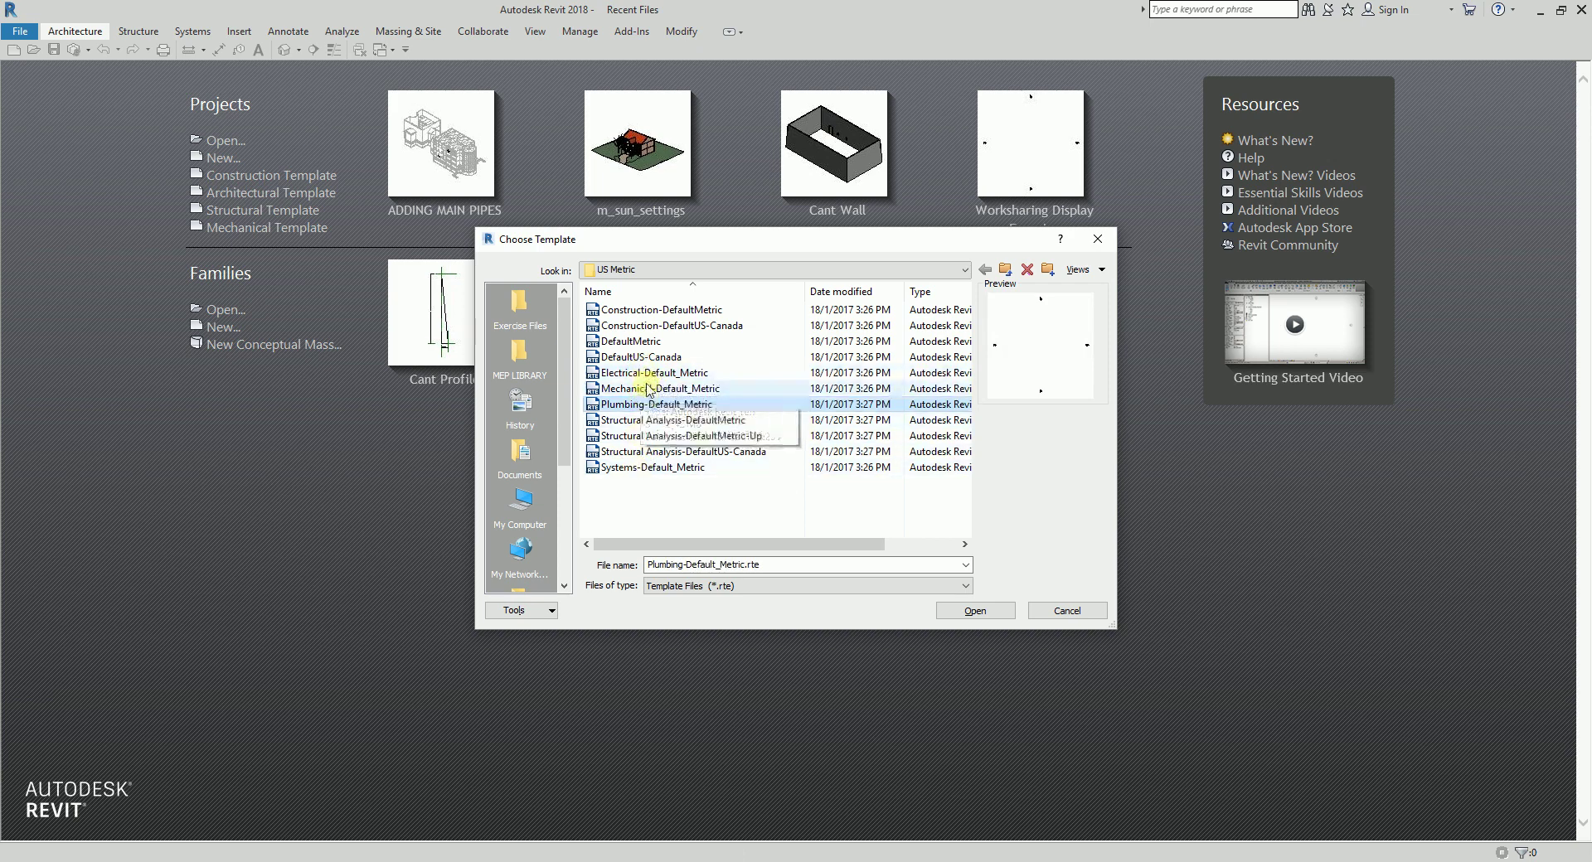
Create the new project from the Systems-Default_Metric.rte template
left_click(623, 467)
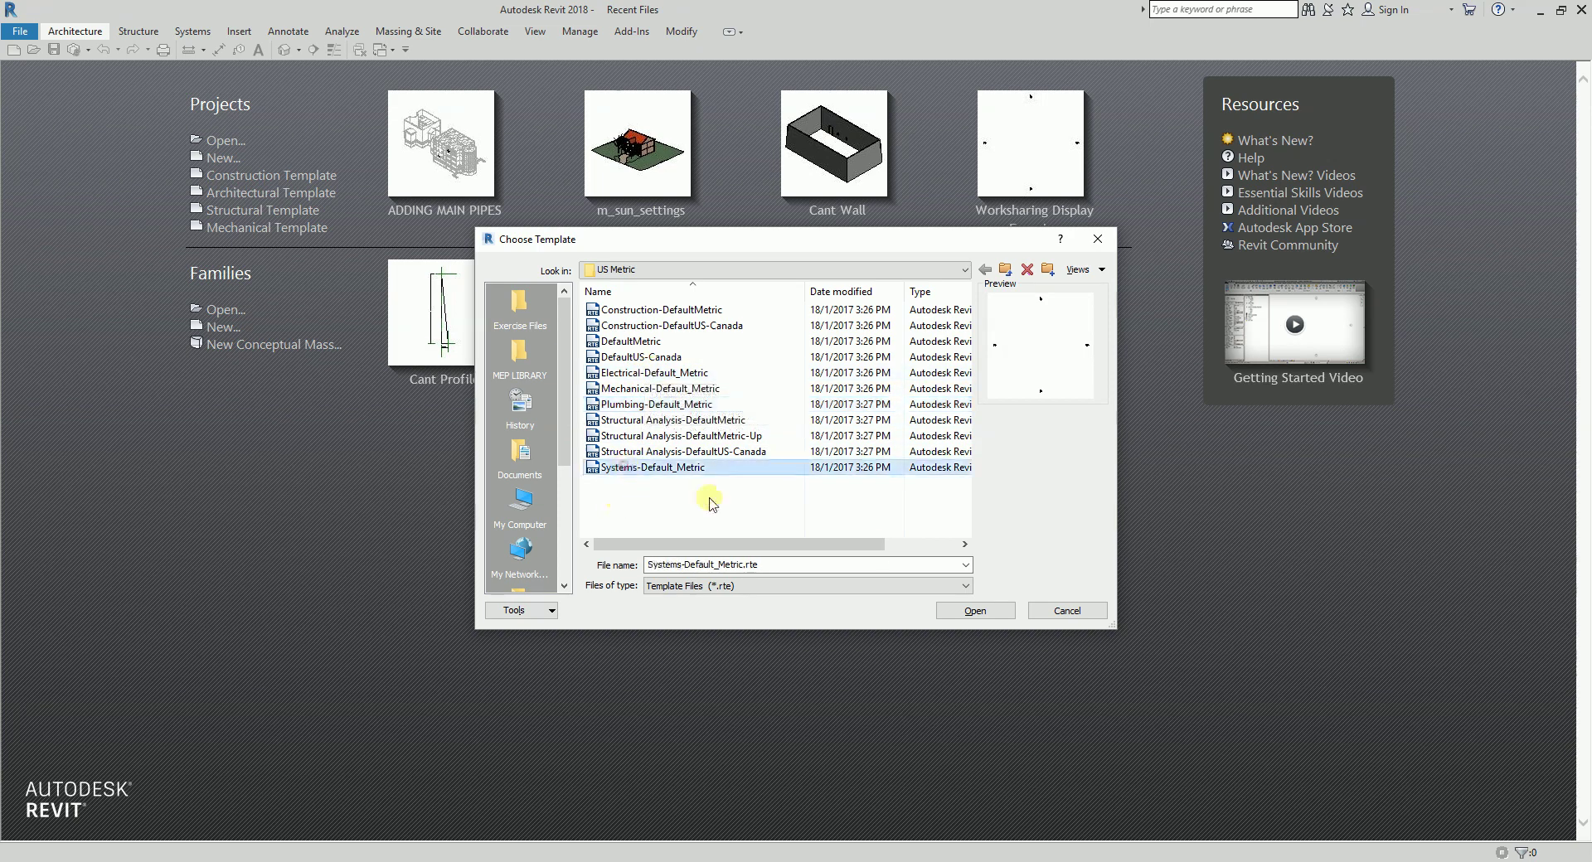
left_click(956, 612)
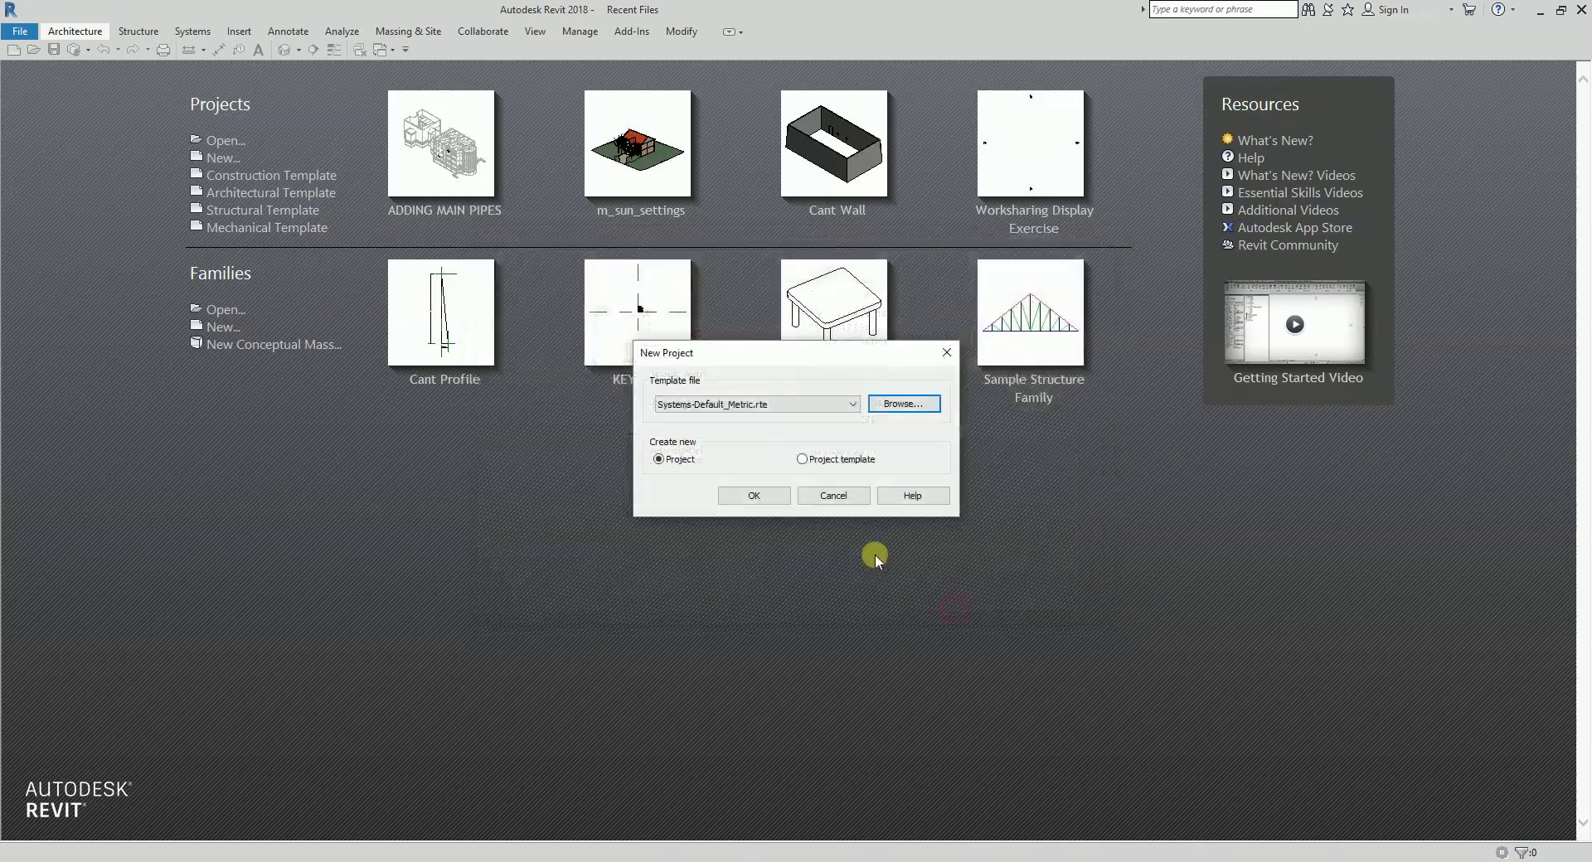
left_click(749, 496)
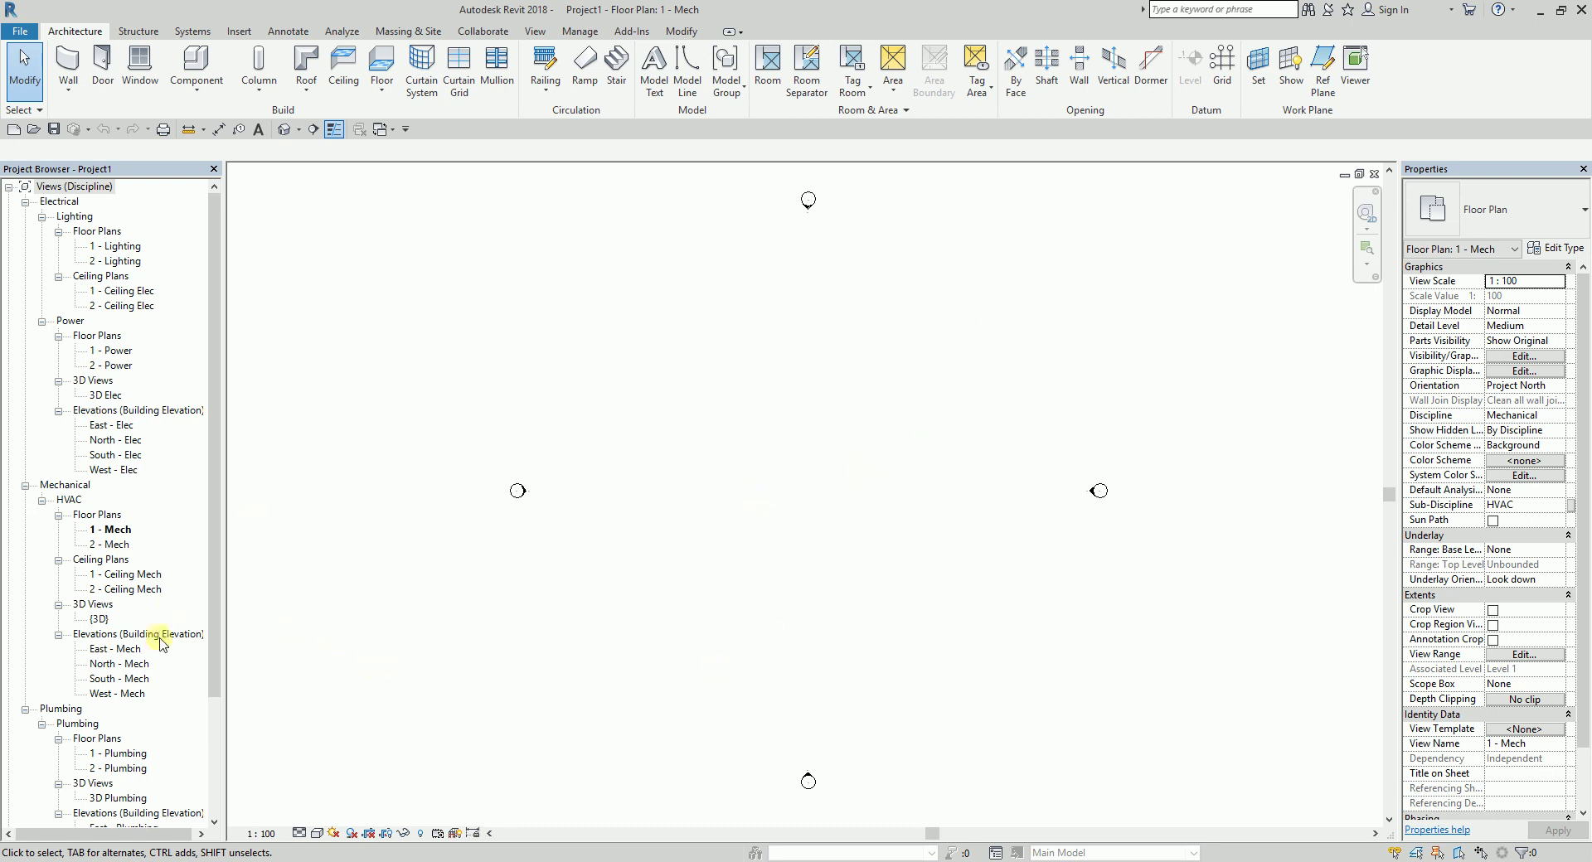
Draw a vertical 300 x 300 mm rectangular duct, 1500 mm long at a 2750 mm offset, in the 1 - Mech floor plan
left_click(124, 531)
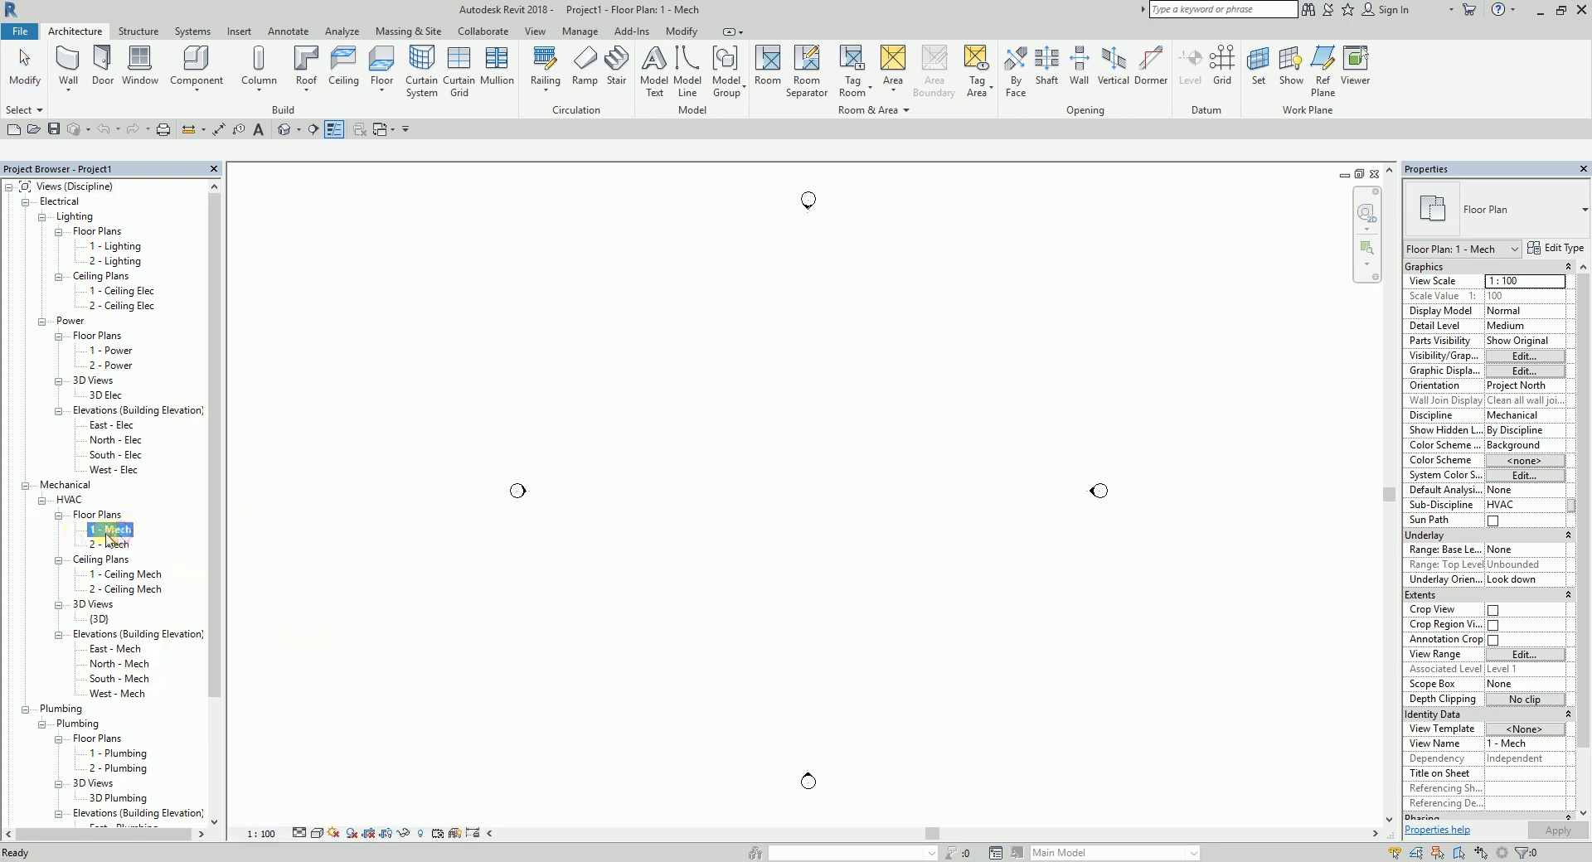
left_click(672, 546)
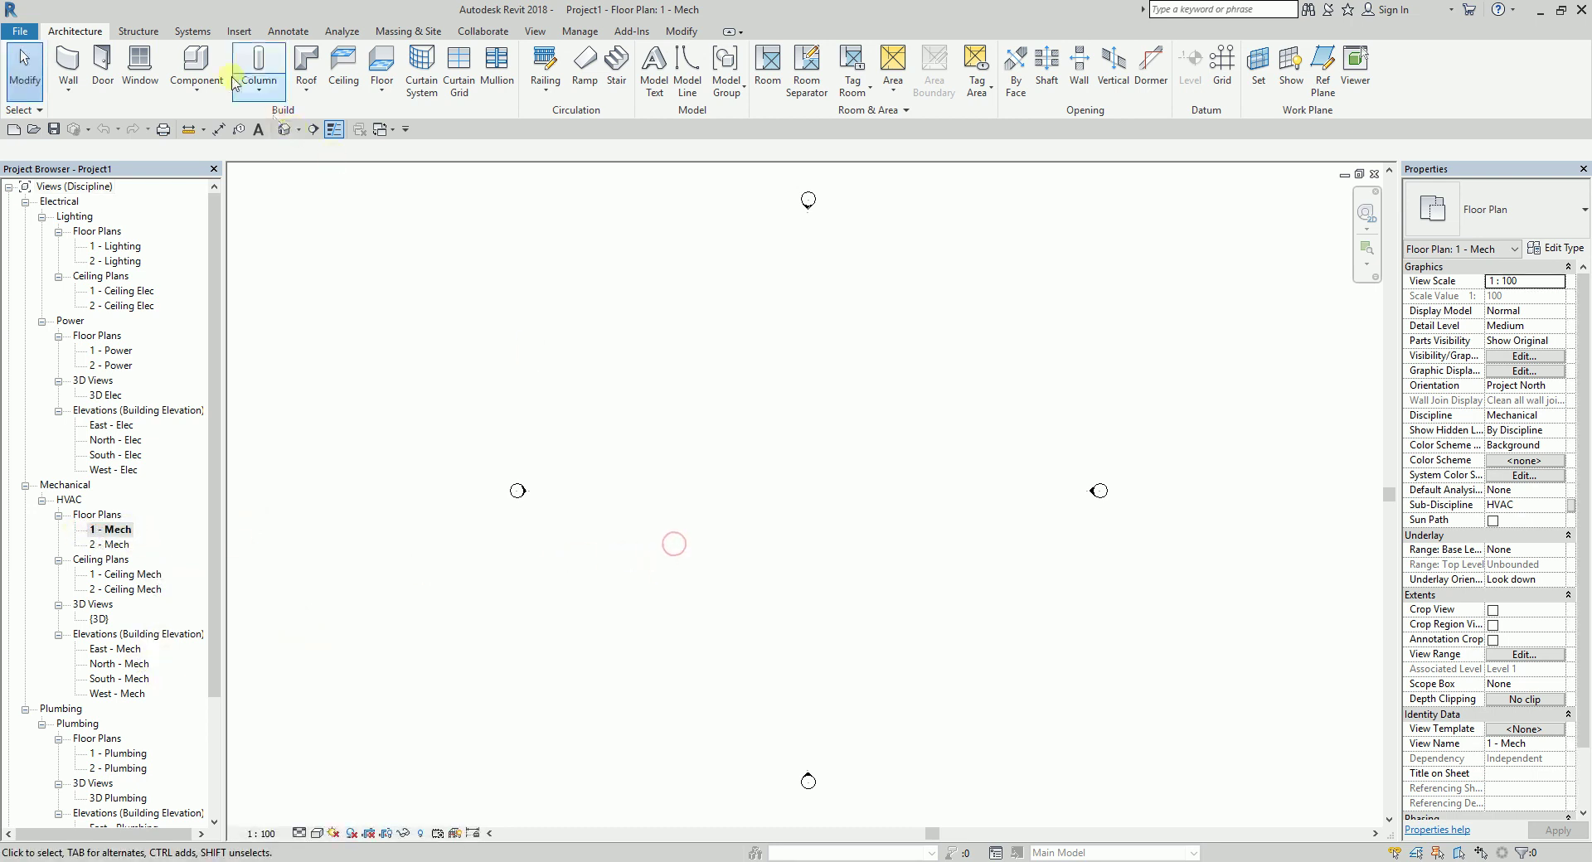
left_click(190, 33)
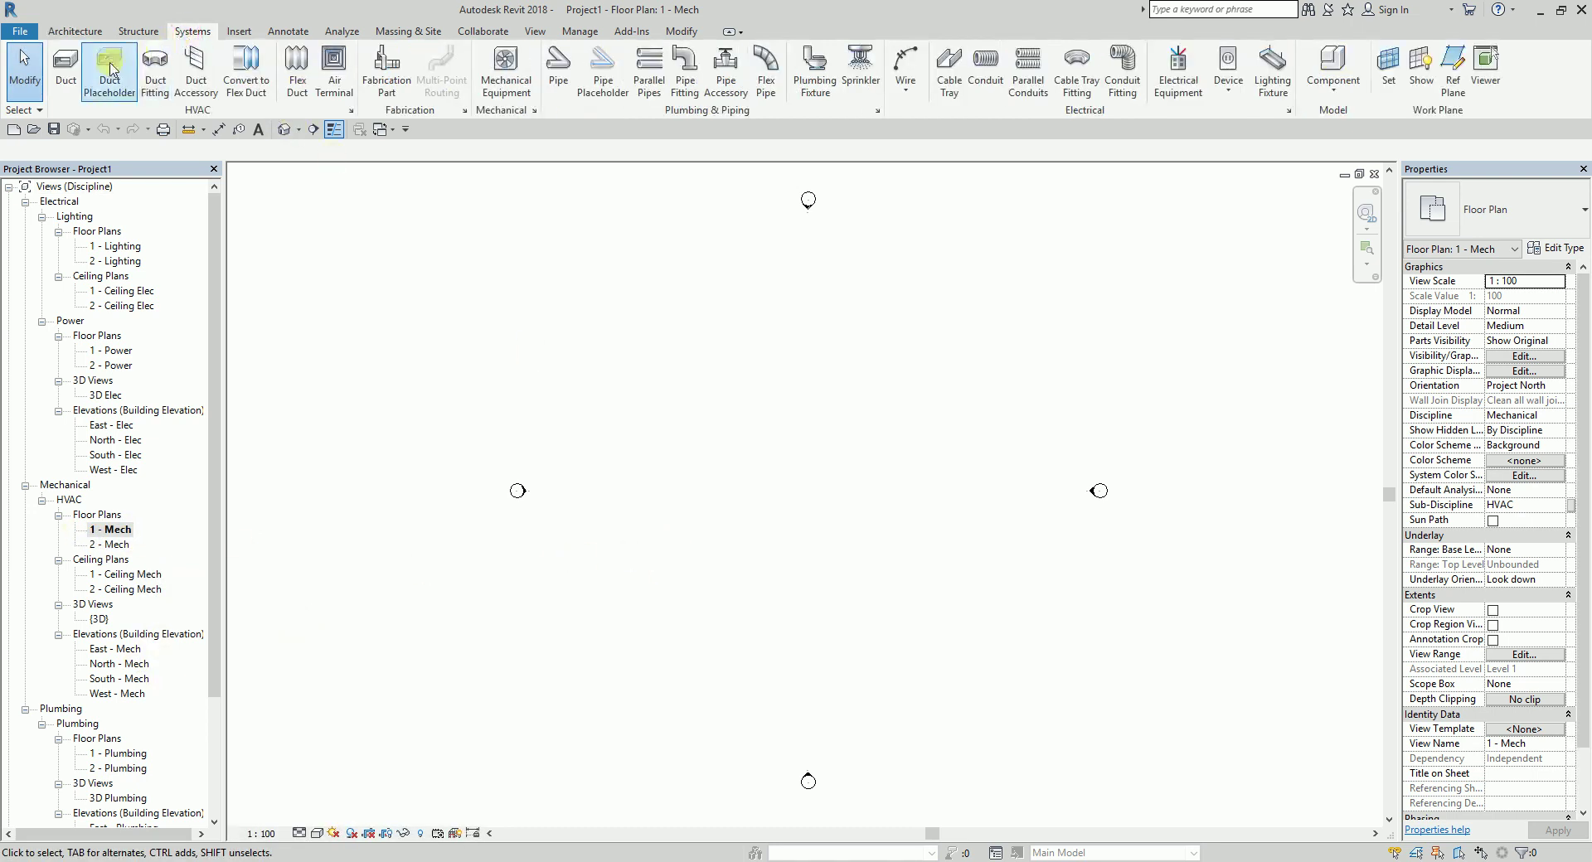
left_click(63, 73)
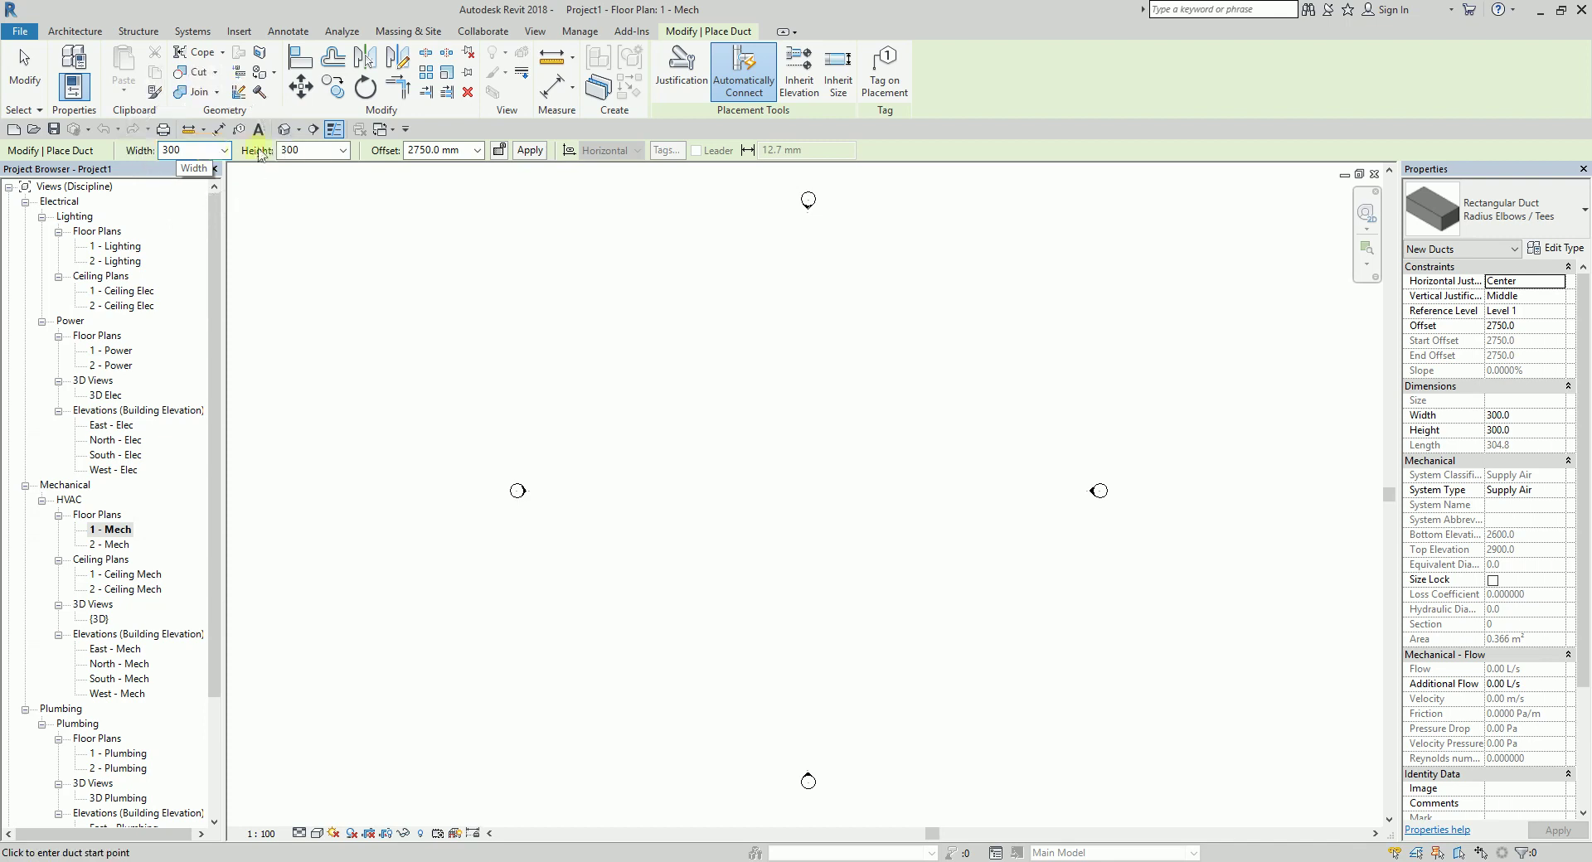
left_click(313, 150)
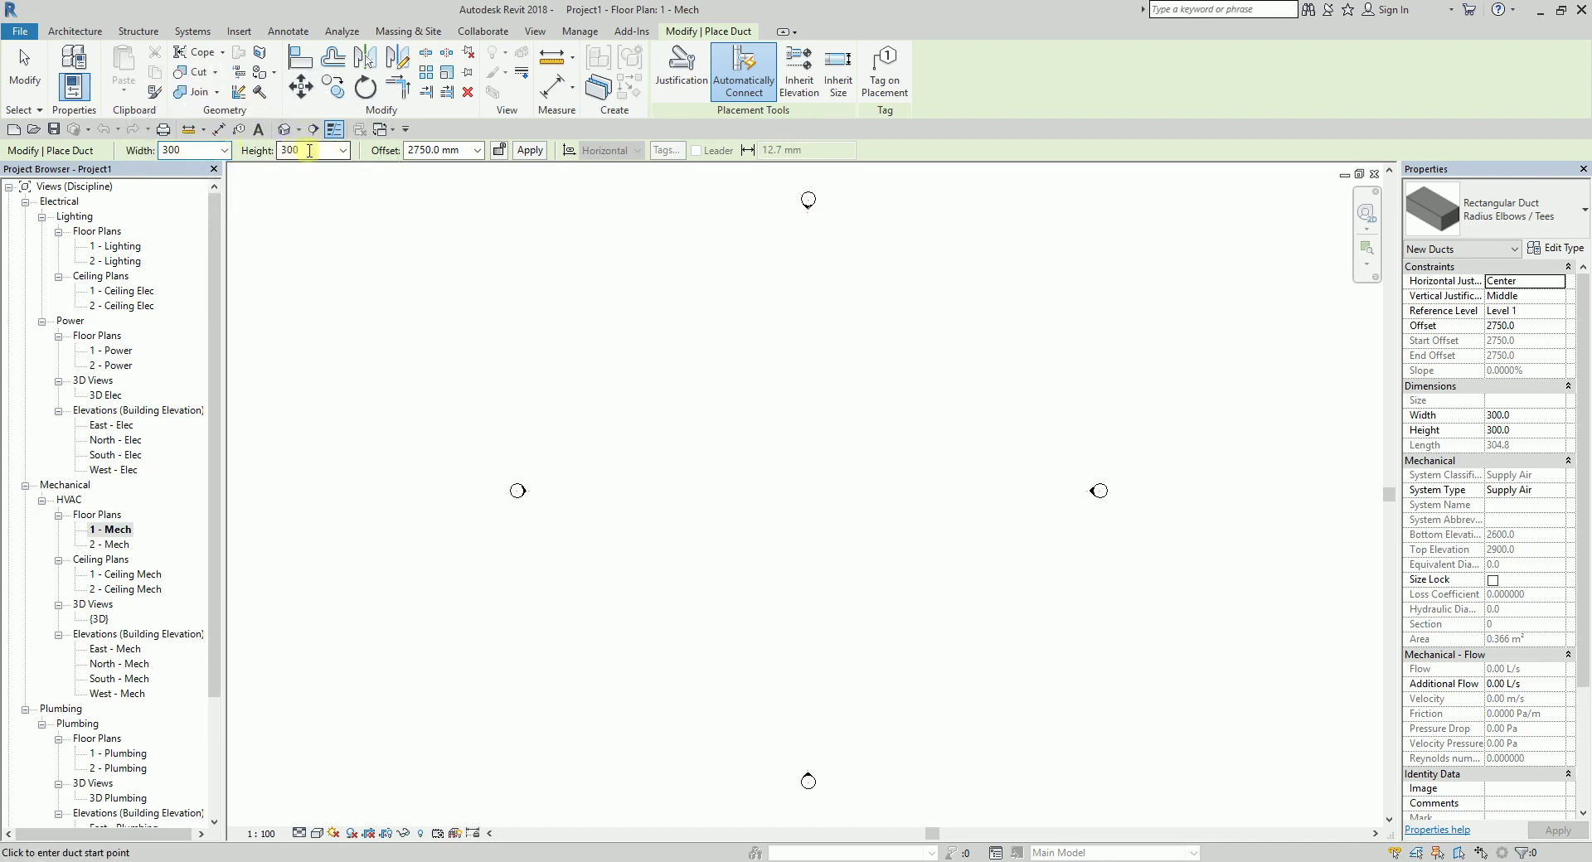
scroll(661, 447, "up", 2)
left_click(629, 401)
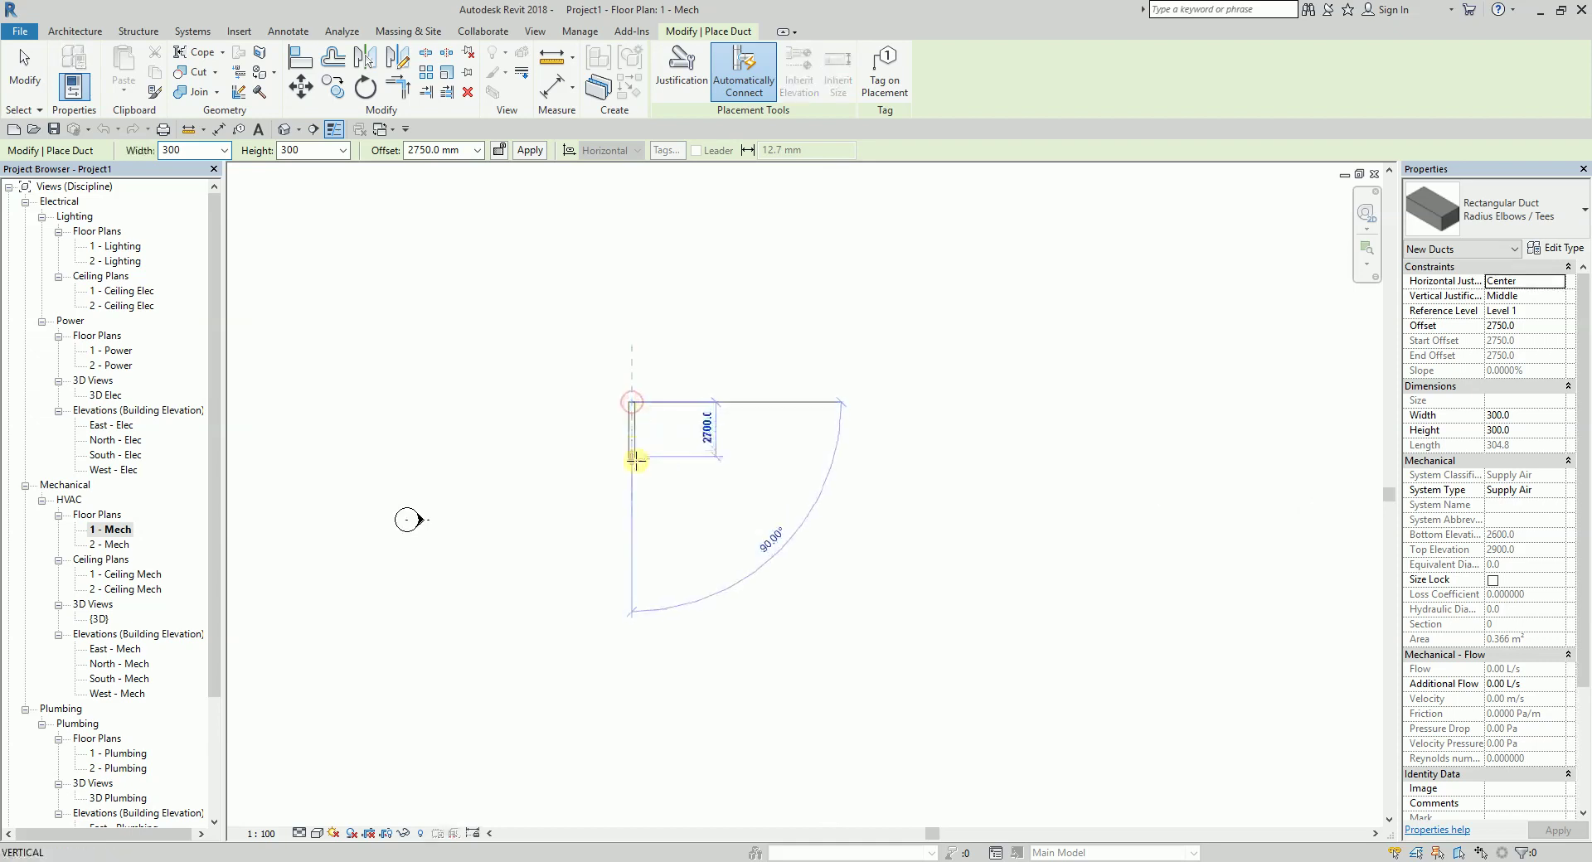
scroll(636, 398, "up", 4)
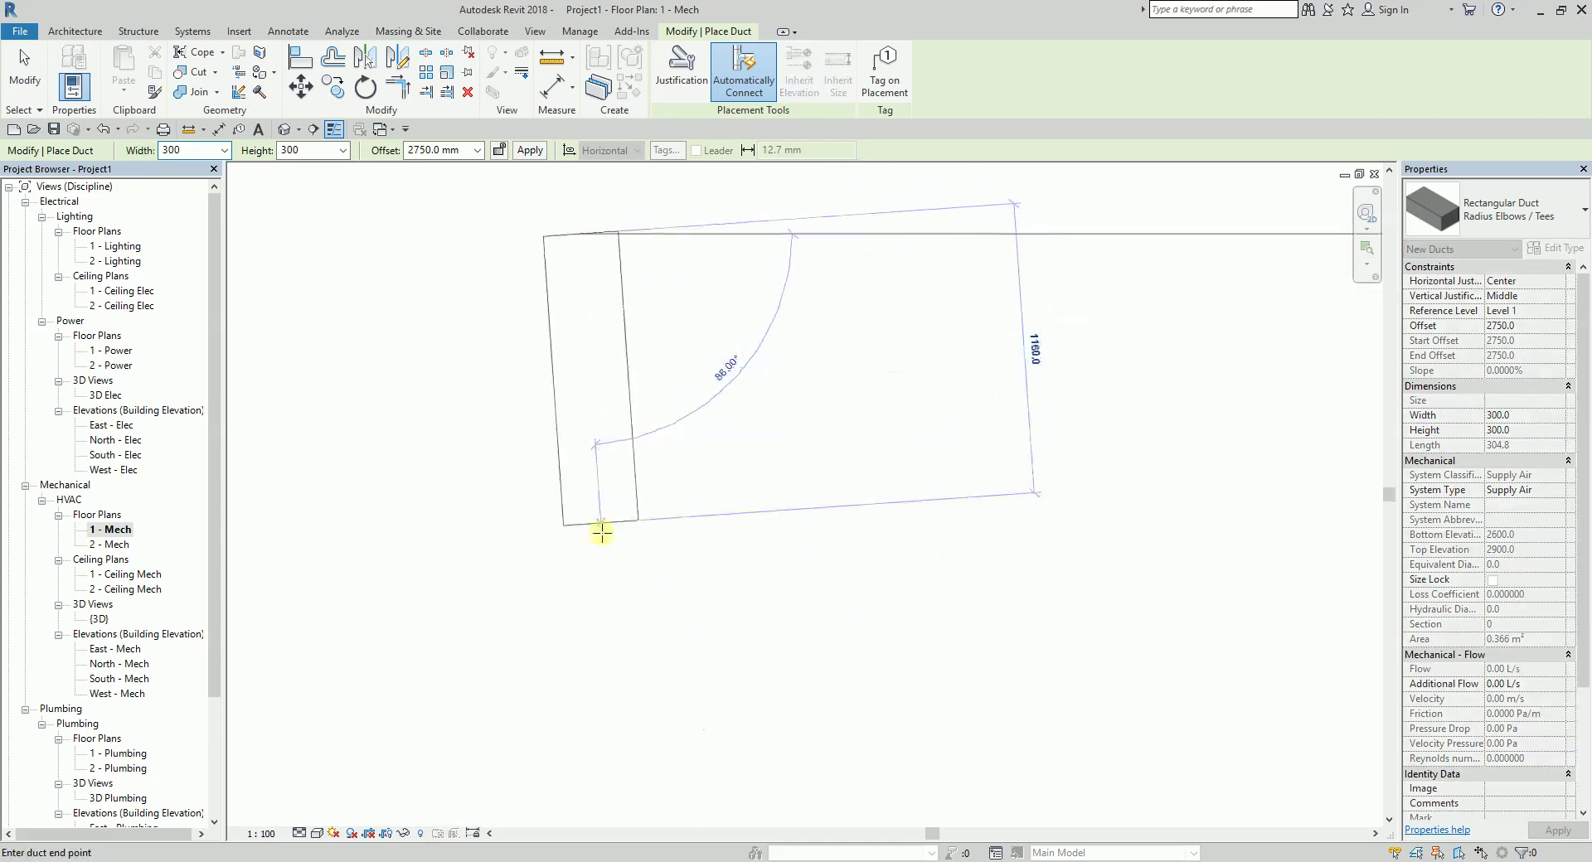
type("1500")
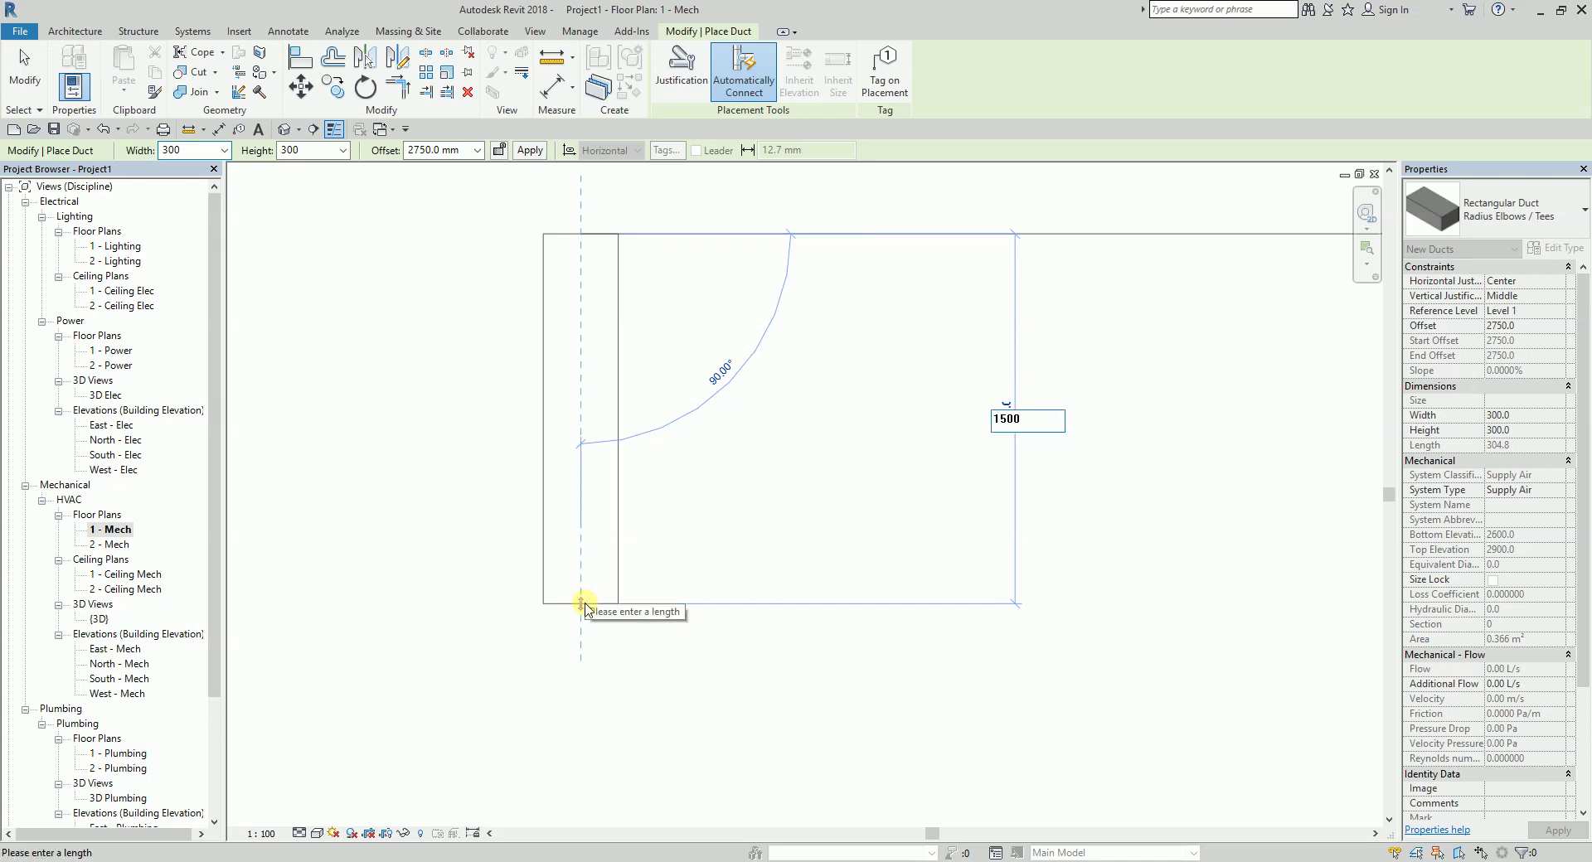
key("Return")
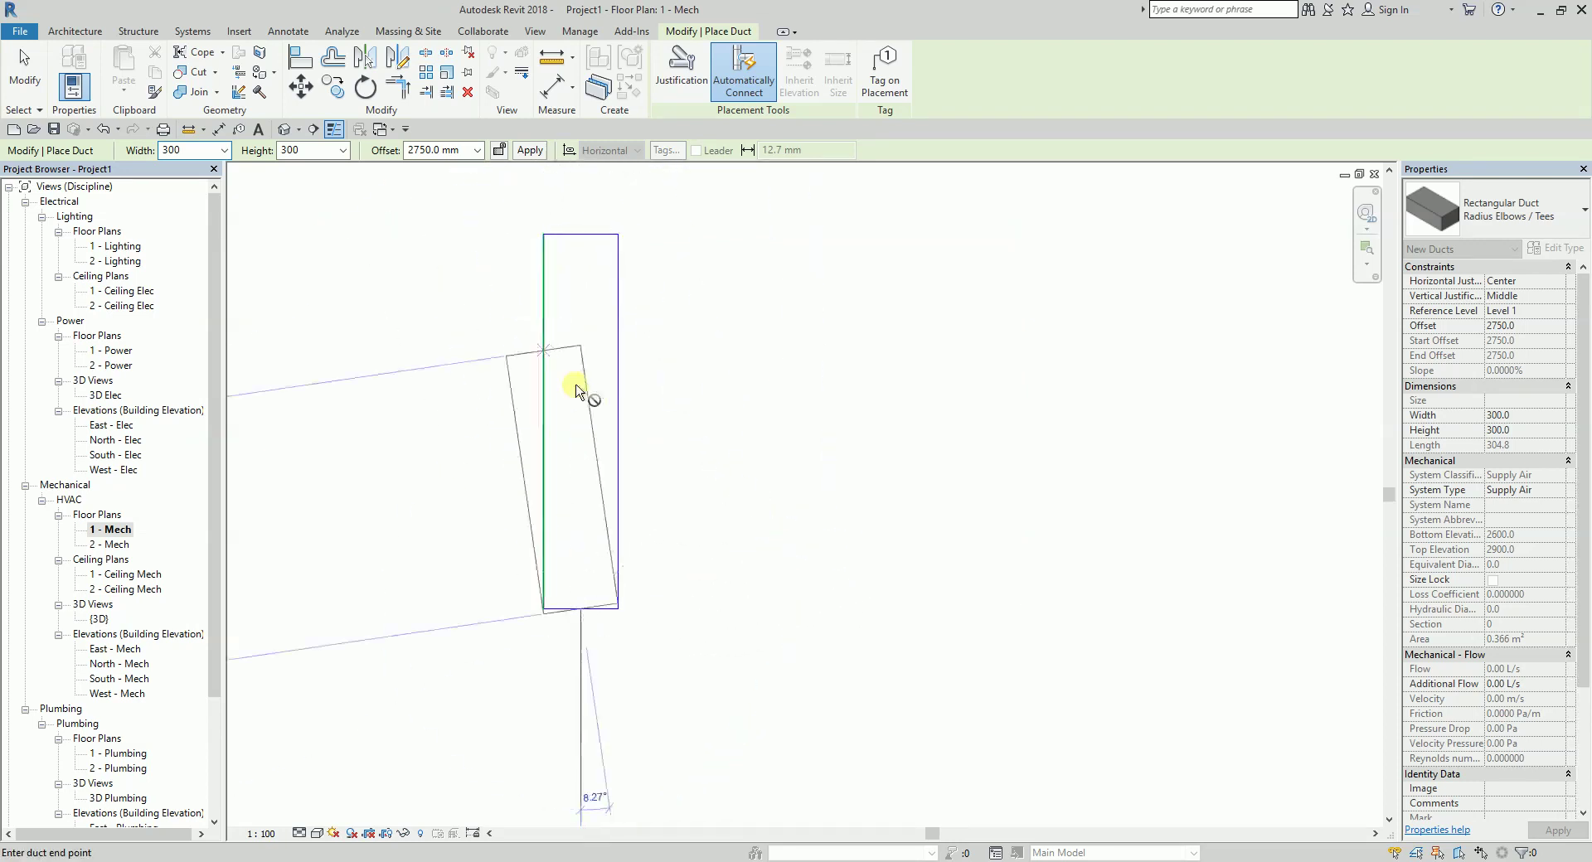
left_click(24, 75)
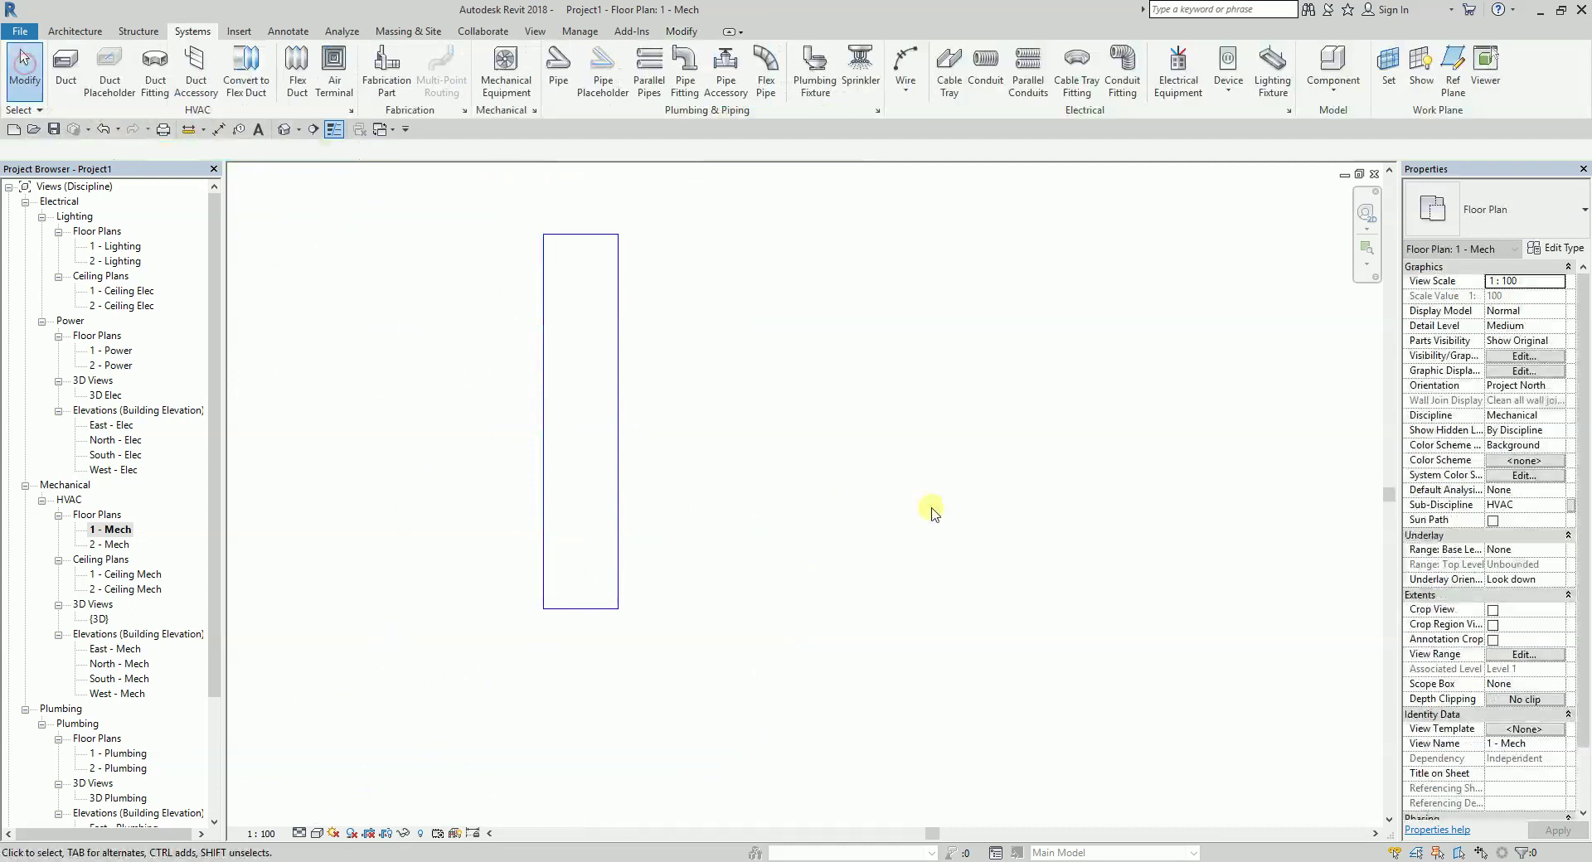
Draw a second vertical duct, 400 mm wide, 400 mm high and 1500 mm long, parallel to the right side of the first duct
middle_click_drag(812, 469, 732, 523)
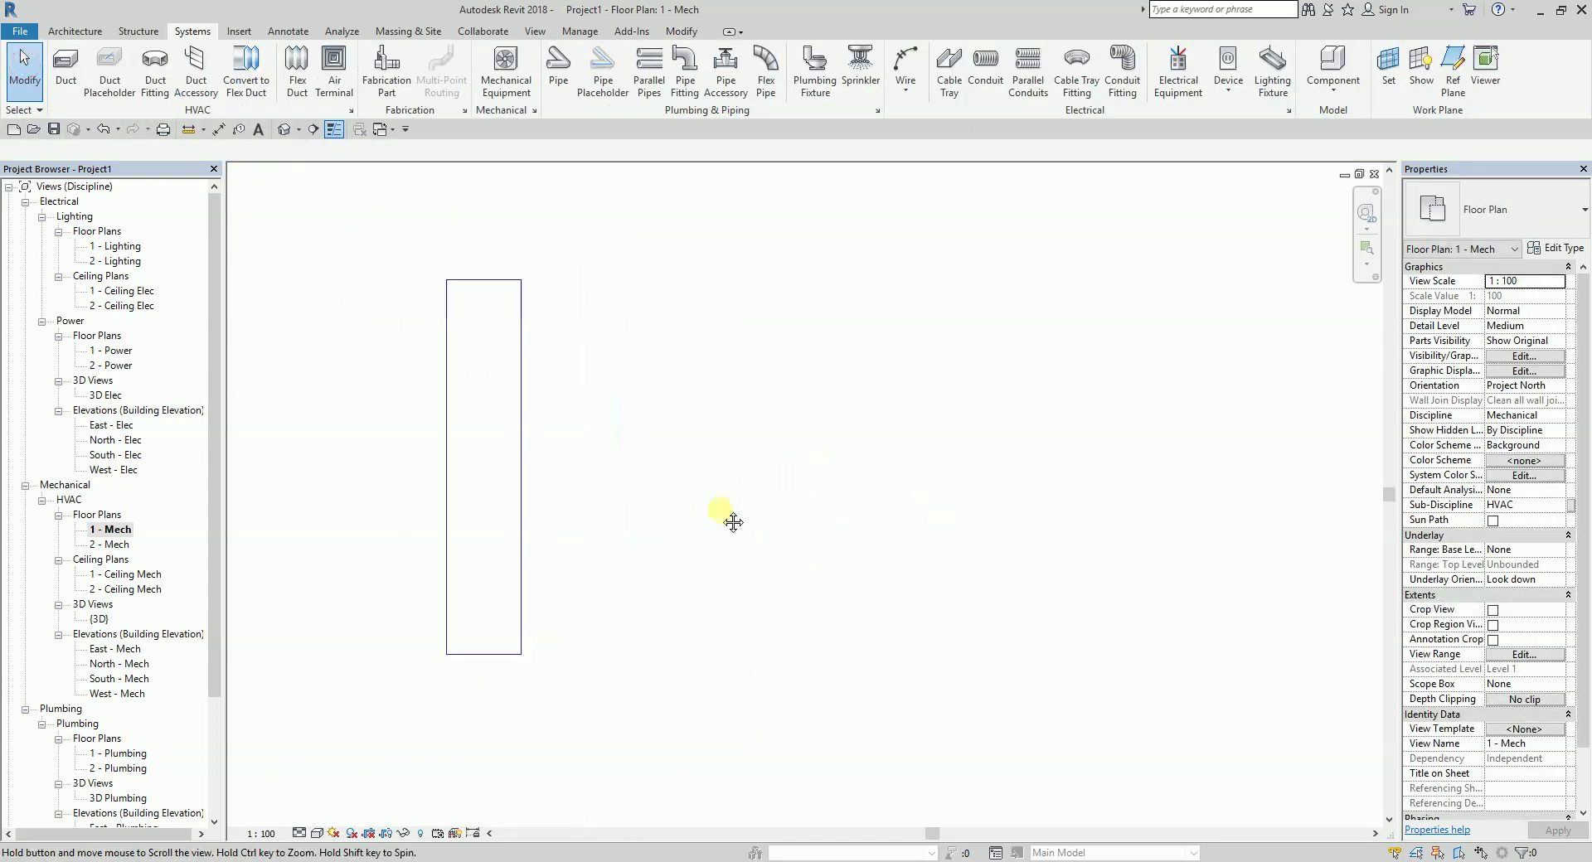
left_click(70, 69)
left_click(222, 152)
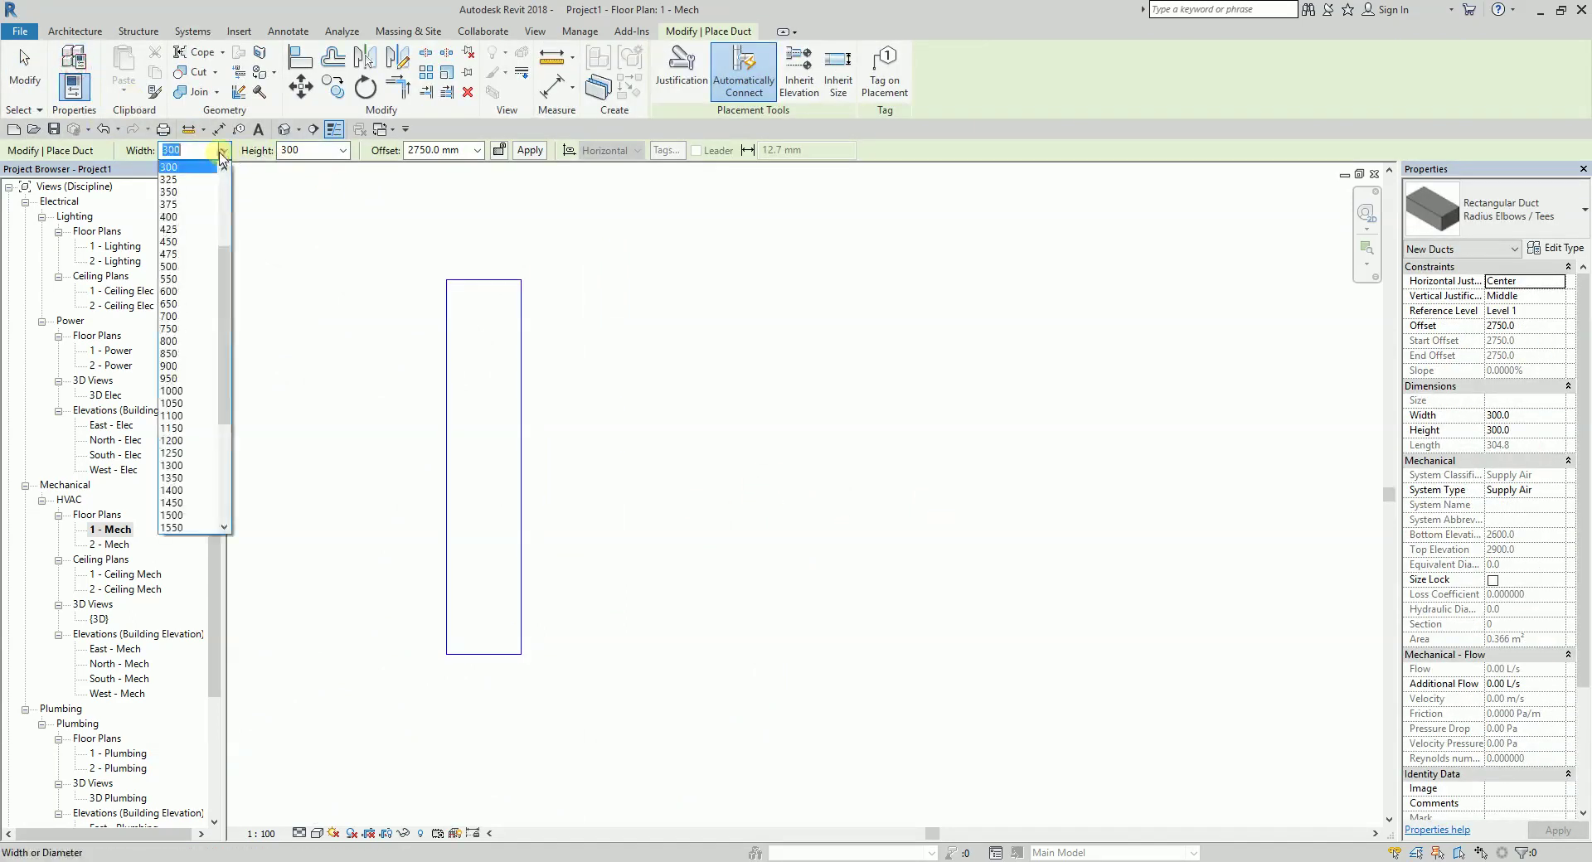
left_click_drag(225, 265, 224, 220)
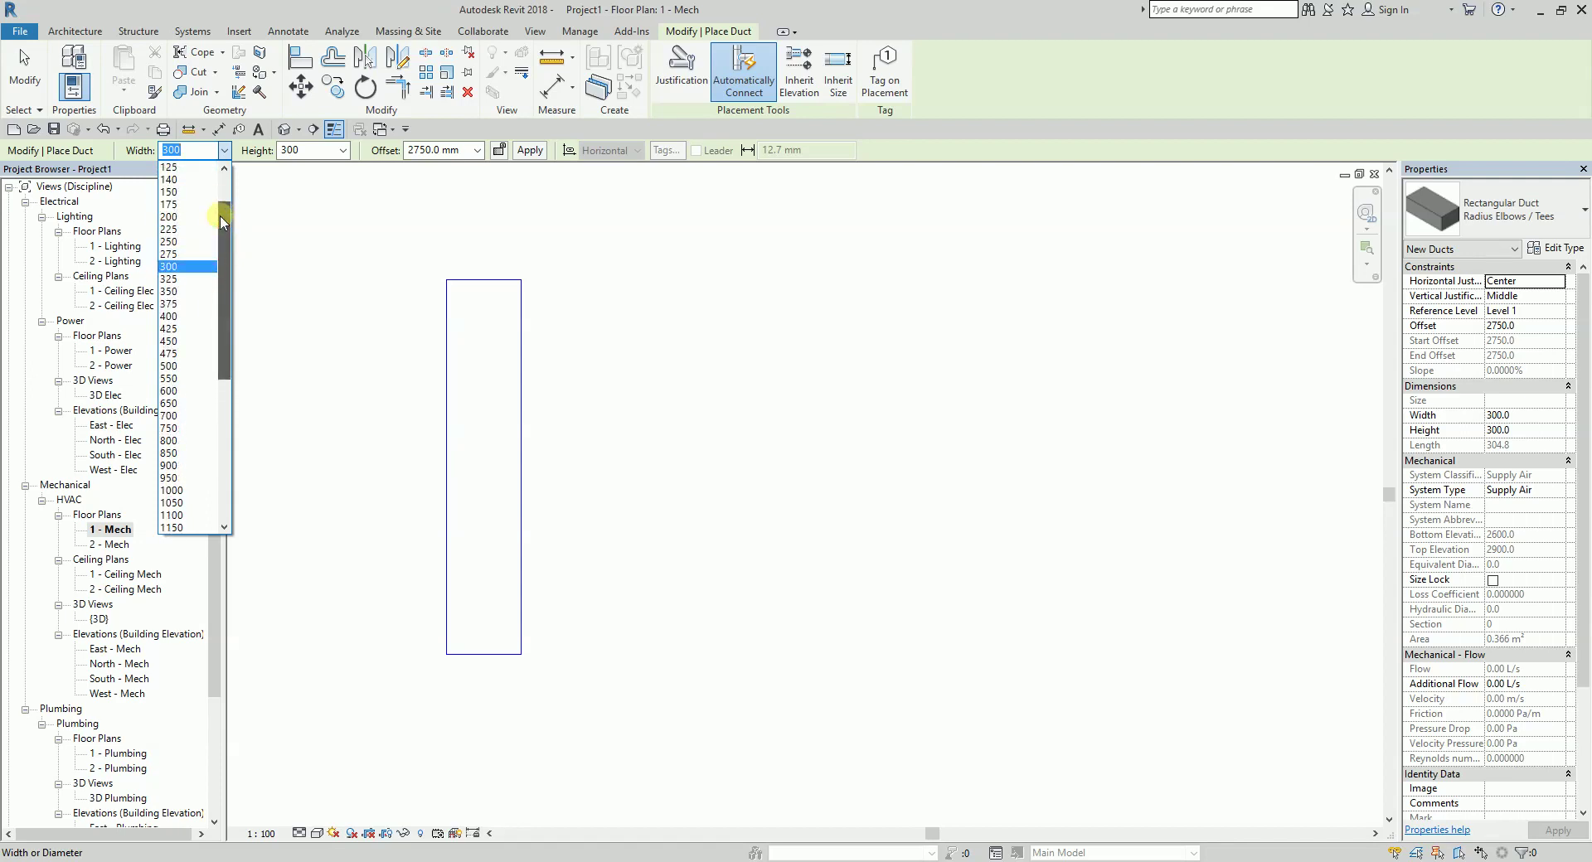
left_click(174, 315)
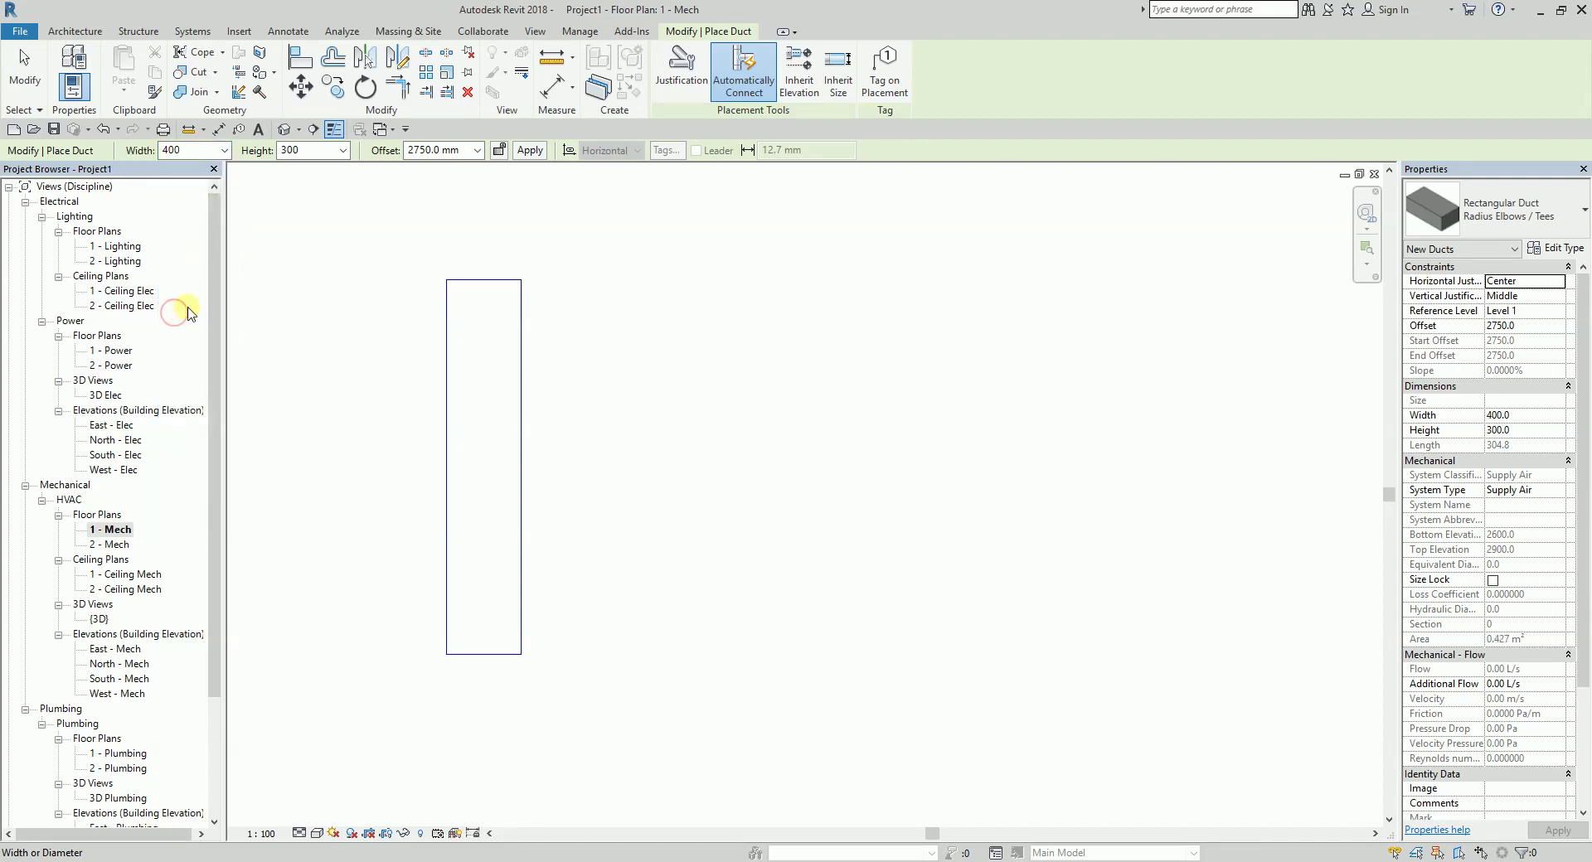
left_click(342, 151)
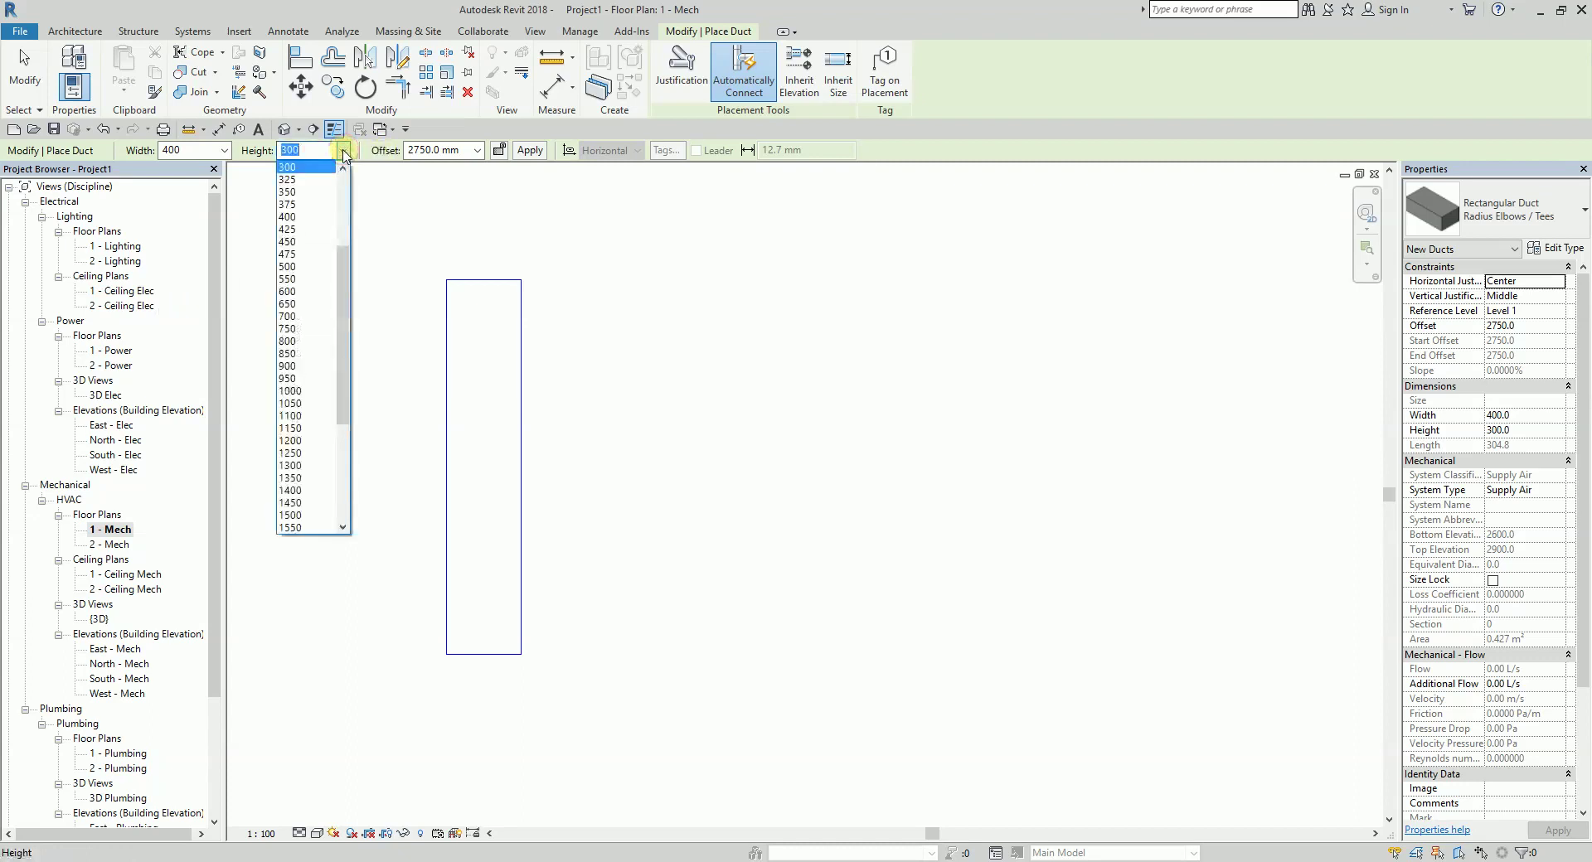
left_click(309, 212)
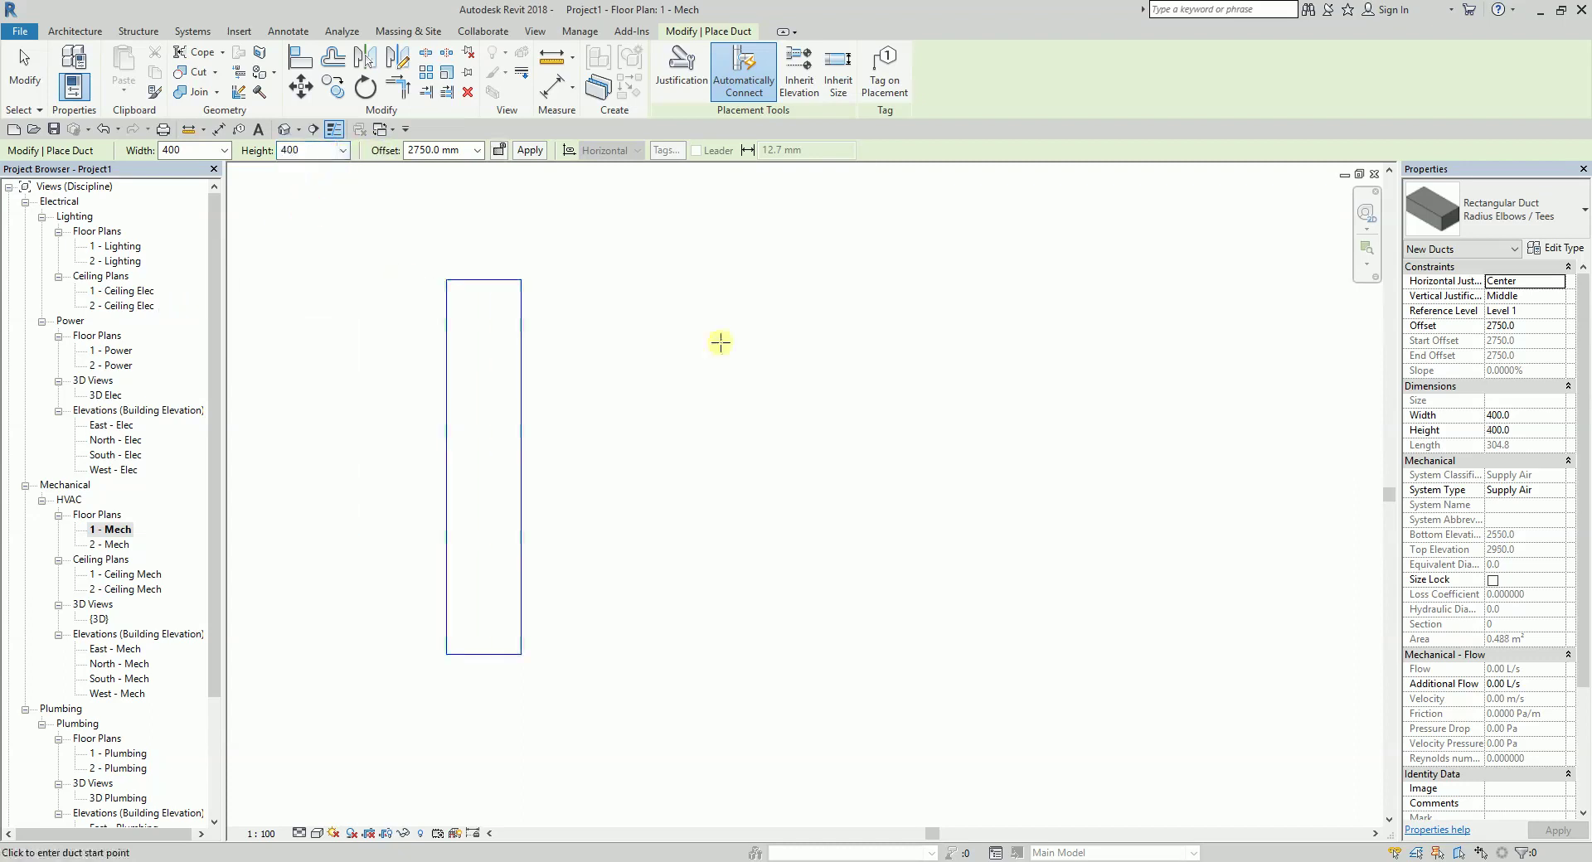
left_click(620, 279)
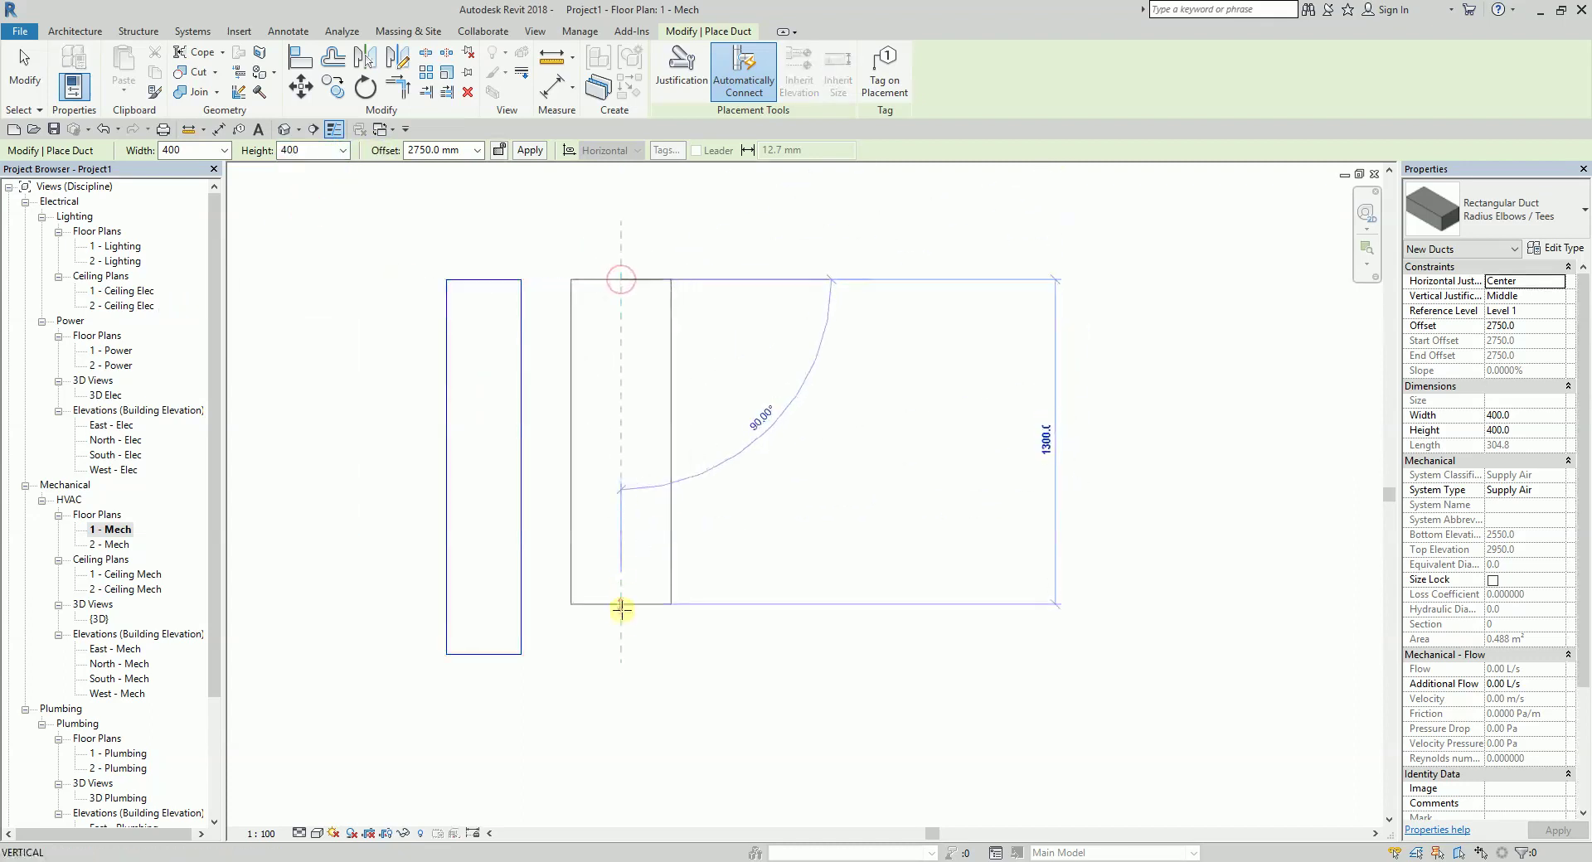
left_click(621, 654)
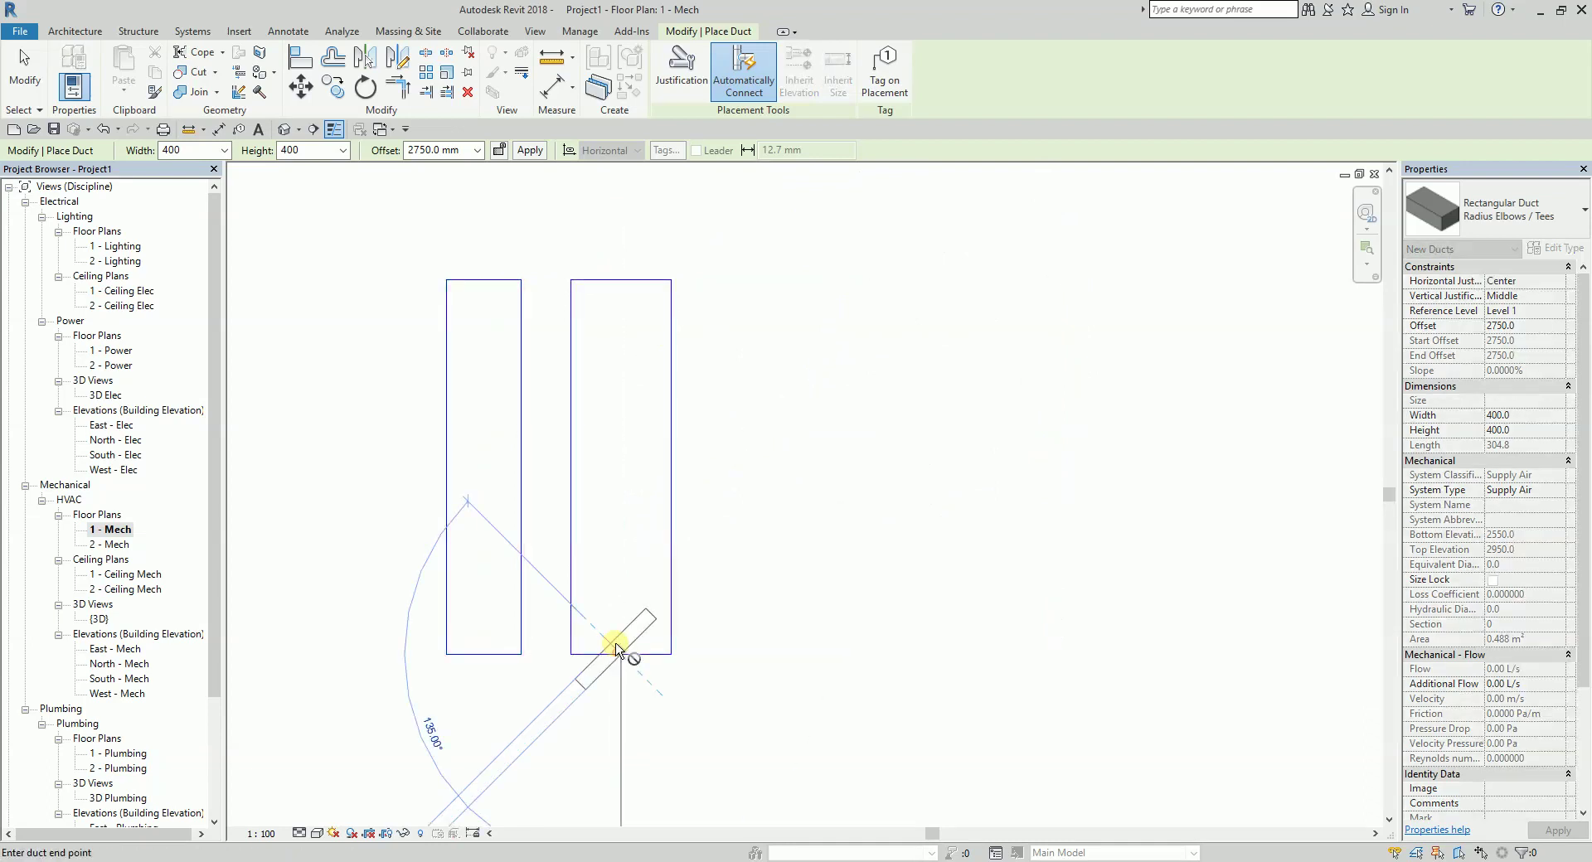
left_click(25, 74)
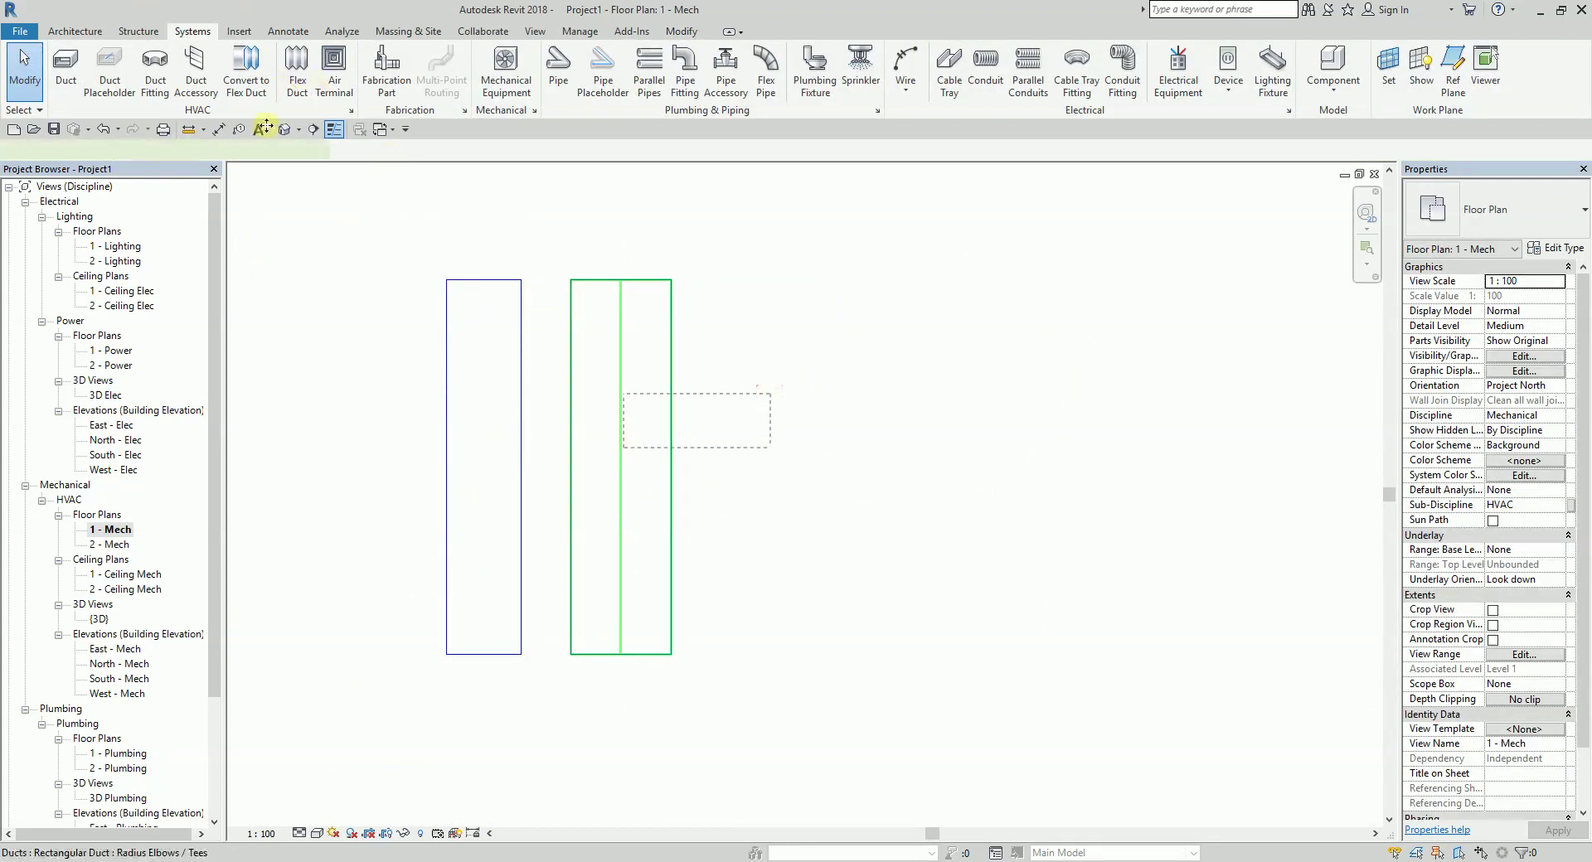
left_click(669, 454)
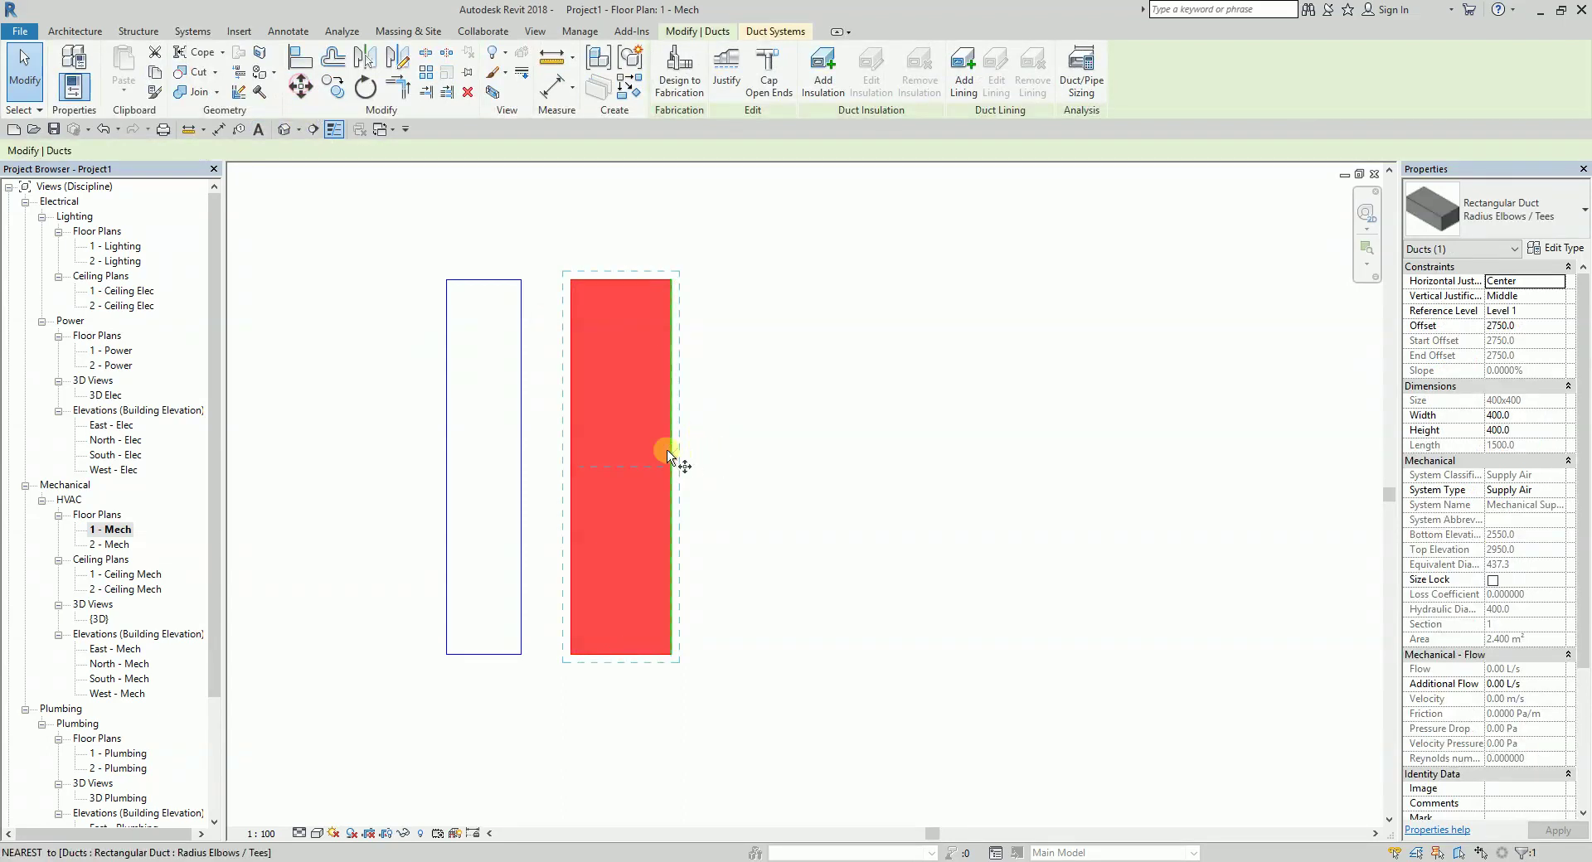
key("m")
key("v")
left_click(673, 448)
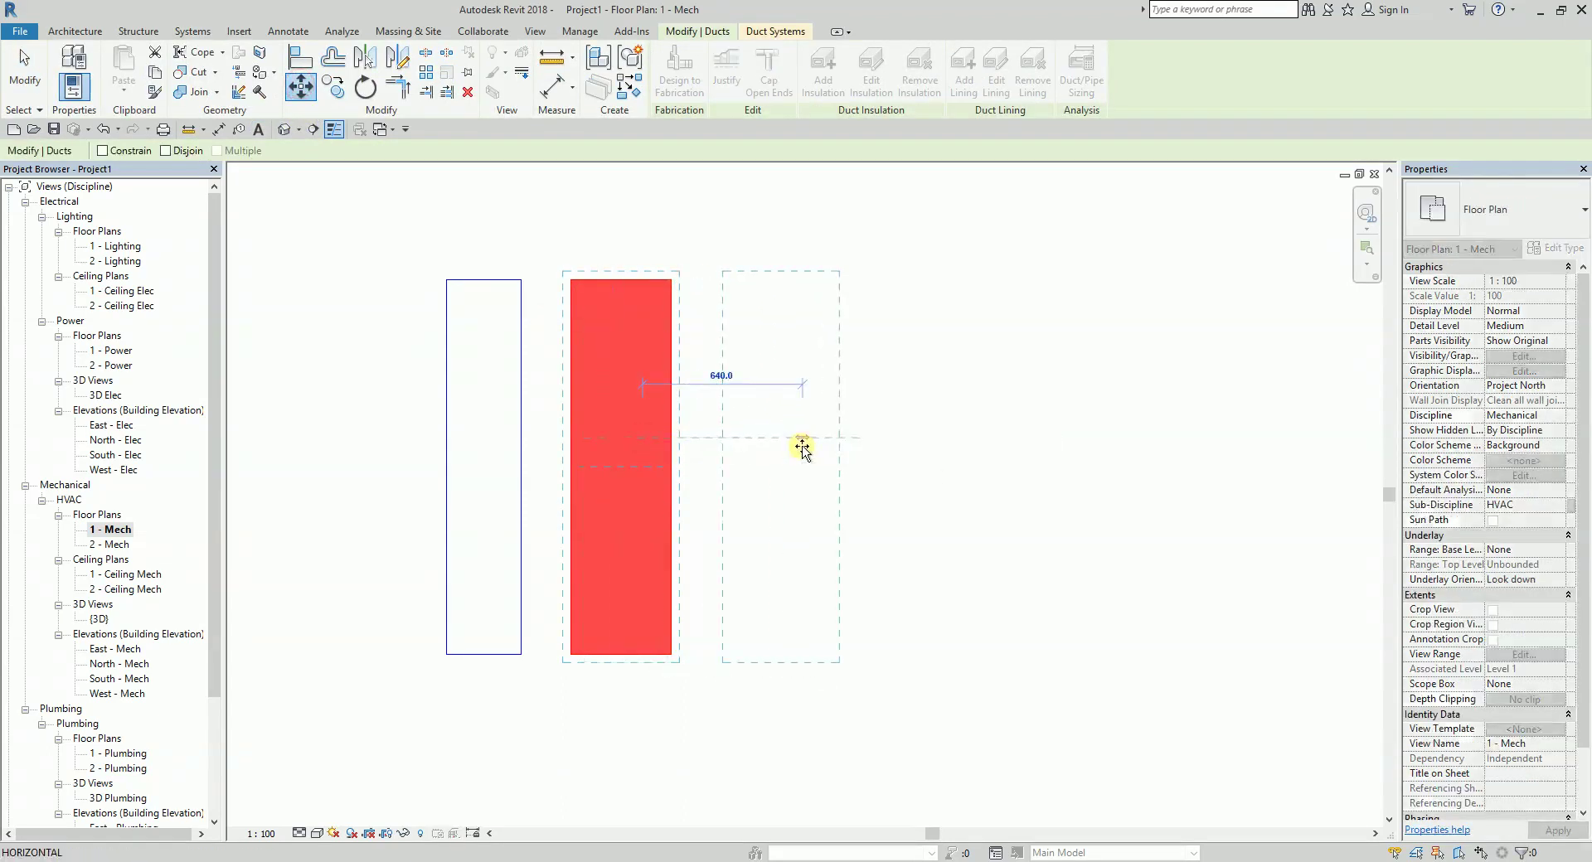
left_click(365, 87)
left_click(24, 75)
Copy the 400 mm duct three times horizontally beyond the original, using constrained multiple copying with the first copy about 740 mm away
left_click_drag(734, 349, 609, 419)
left_click(332, 85)
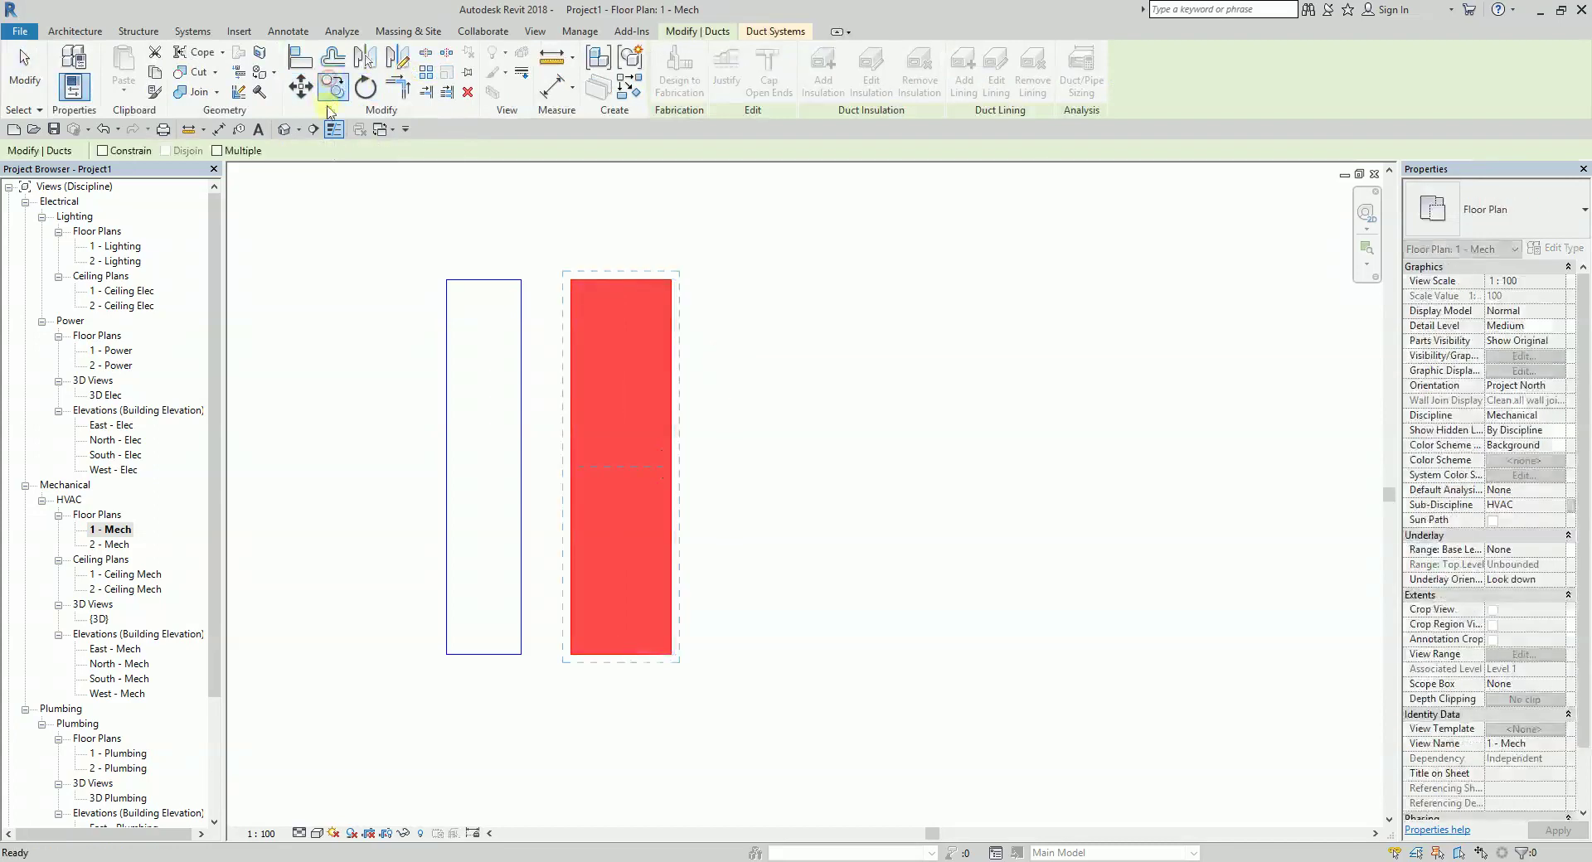
left_click(218, 151)
left_click(117, 152)
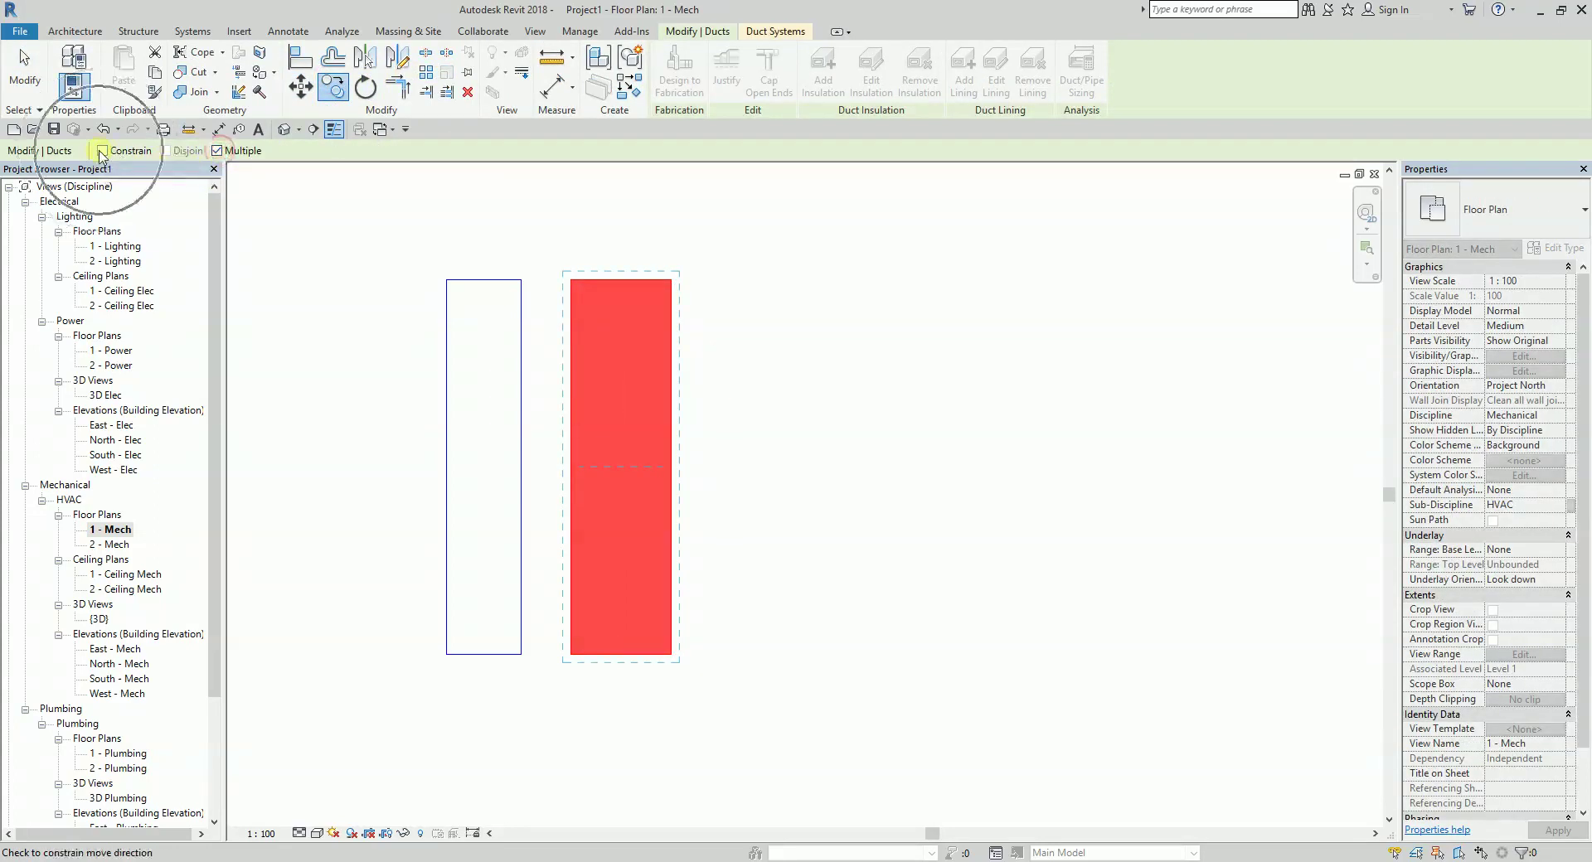
left_click(660, 350)
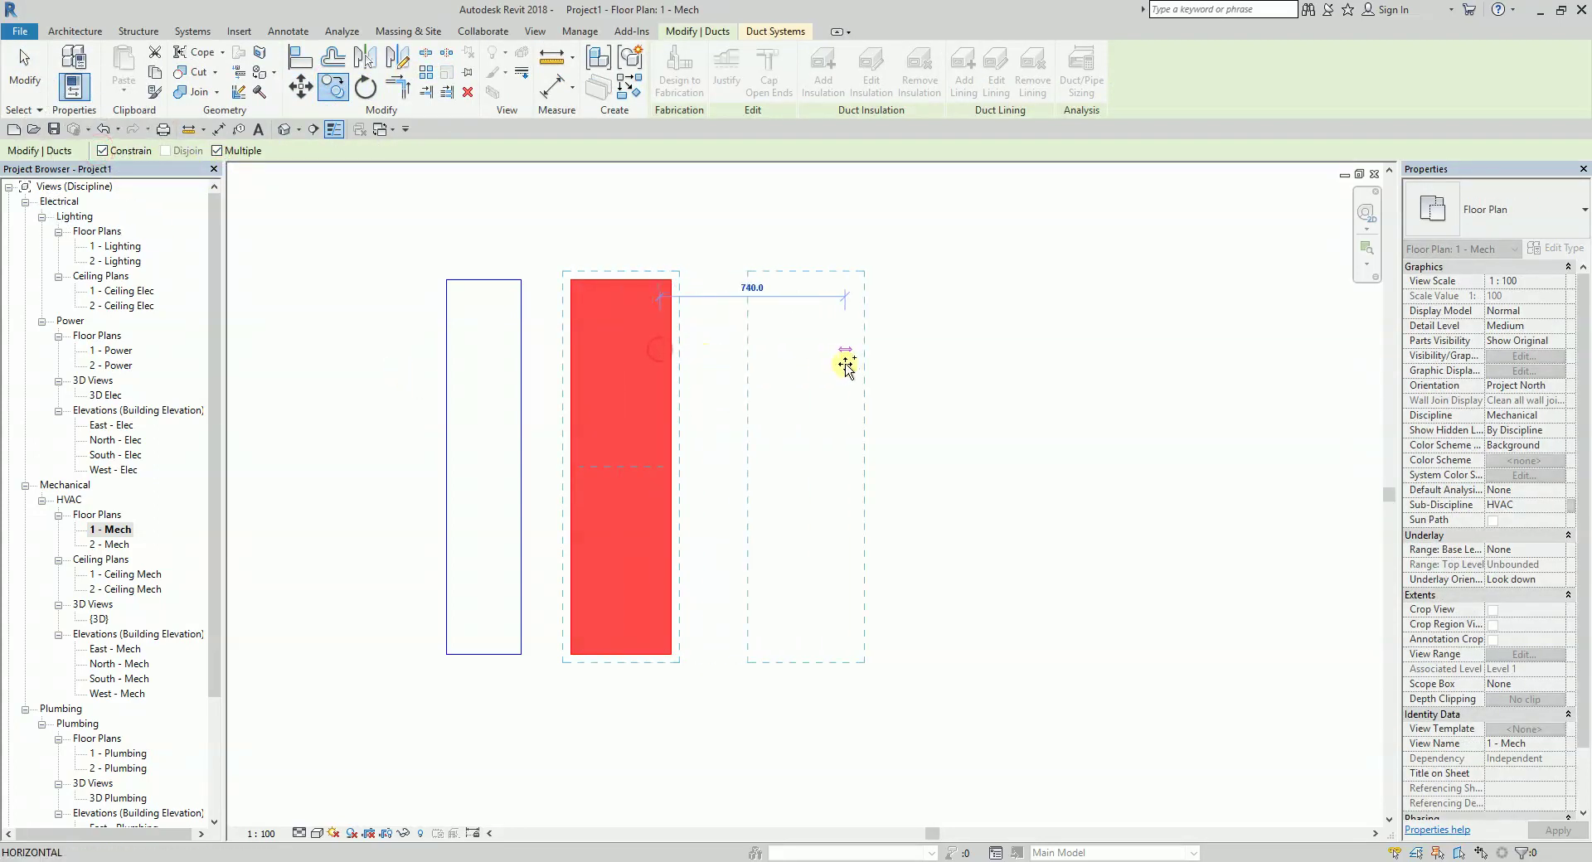
left_click(845, 365)
left_click(1041, 358)
left_click(1260, 419)
key("Escape")
key("Escape")
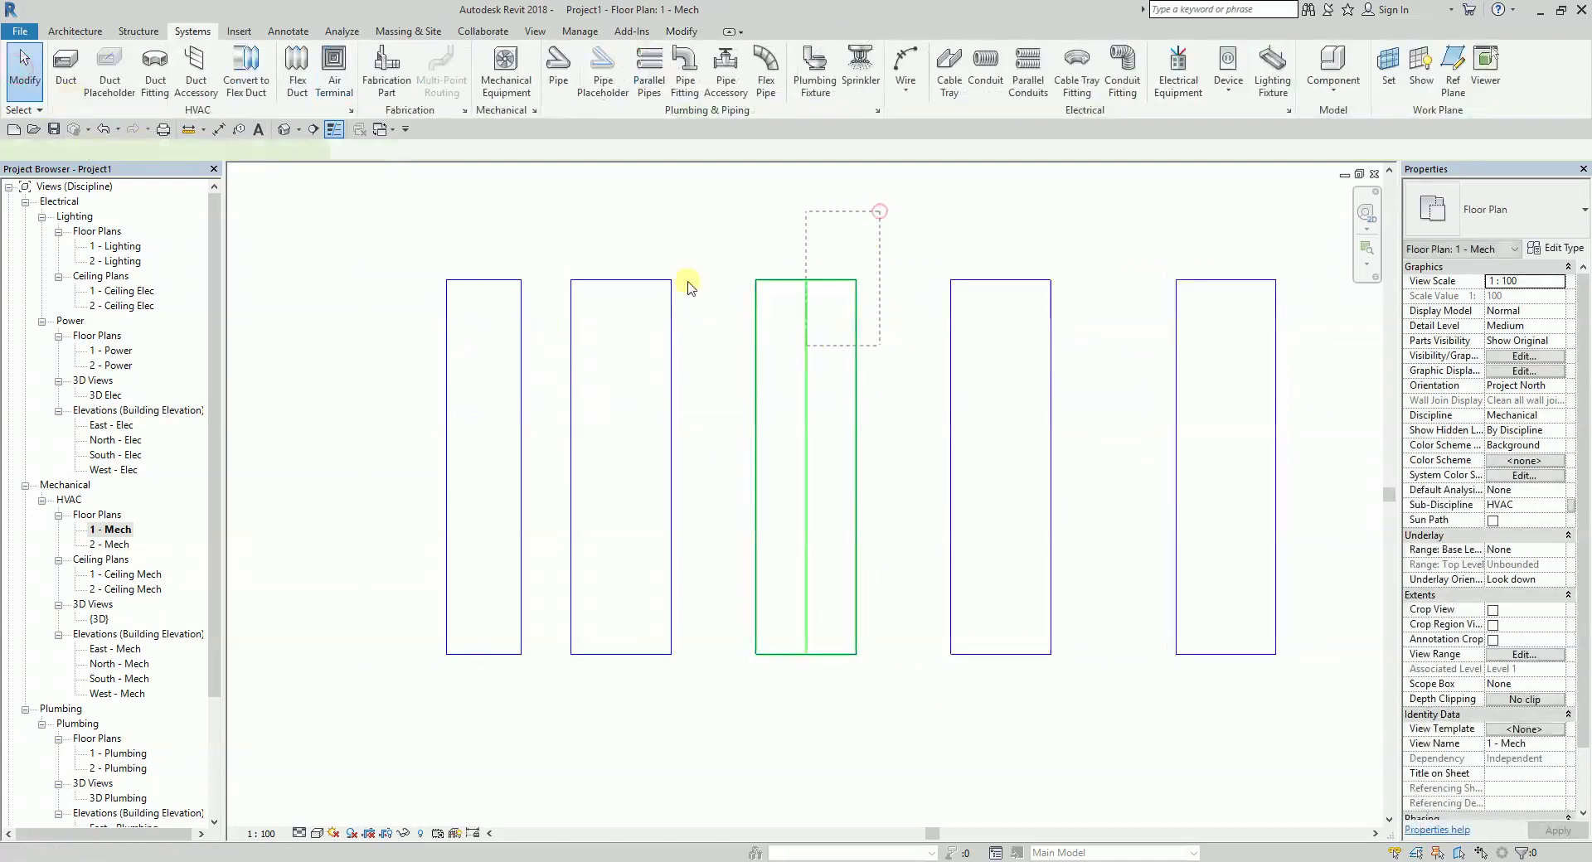
Set the first copied duct, third in the row, to 500 mm wide and 500 mm high
left_click(763, 287)
left_click(205, 153)
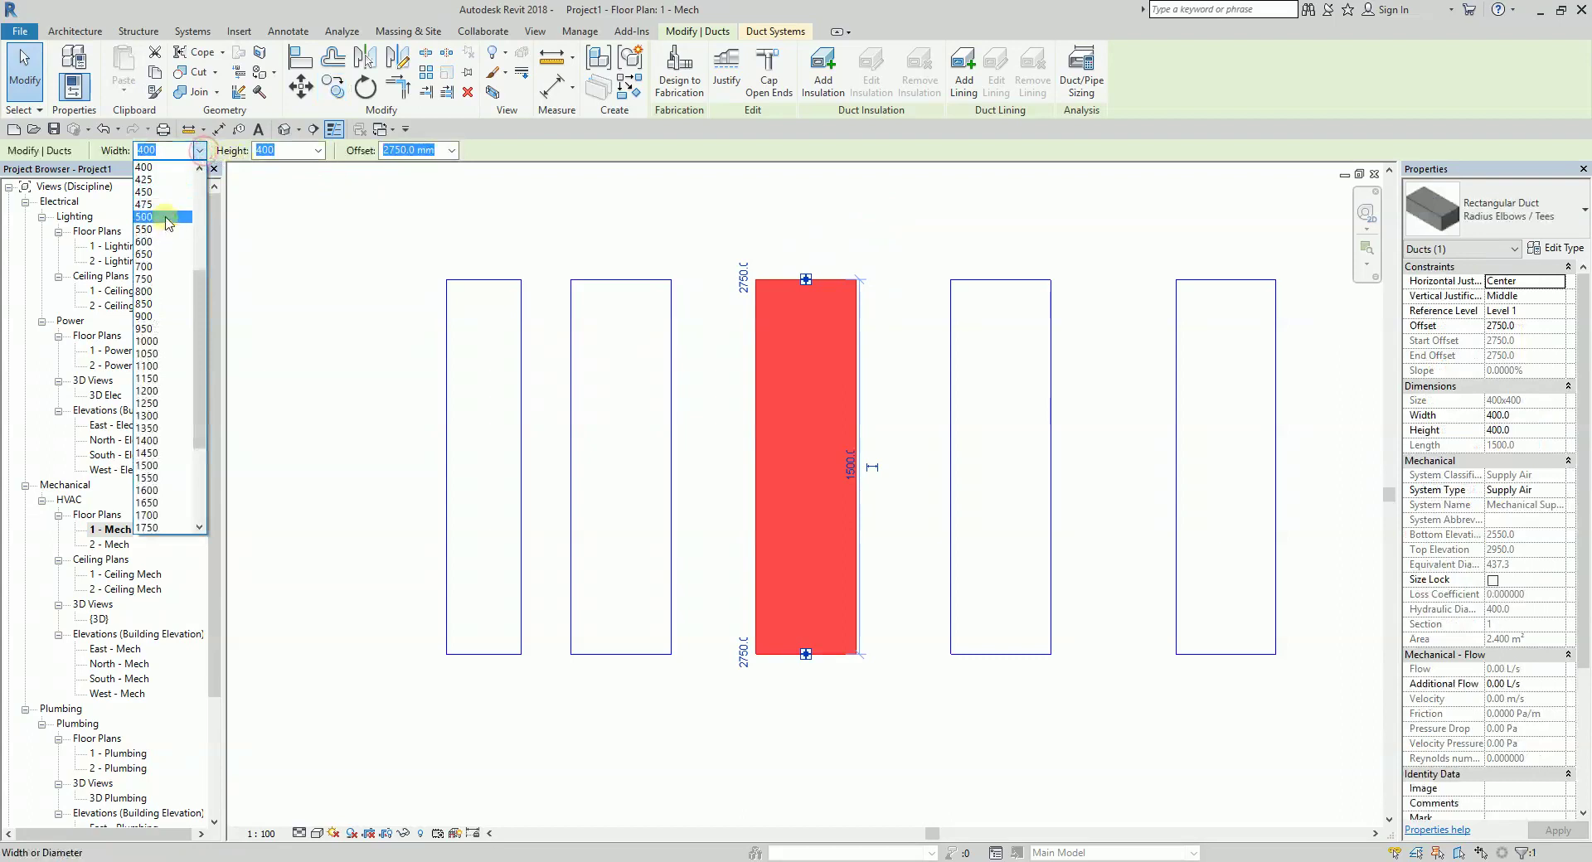
left_click(165, 216)
left_click(320, 150)
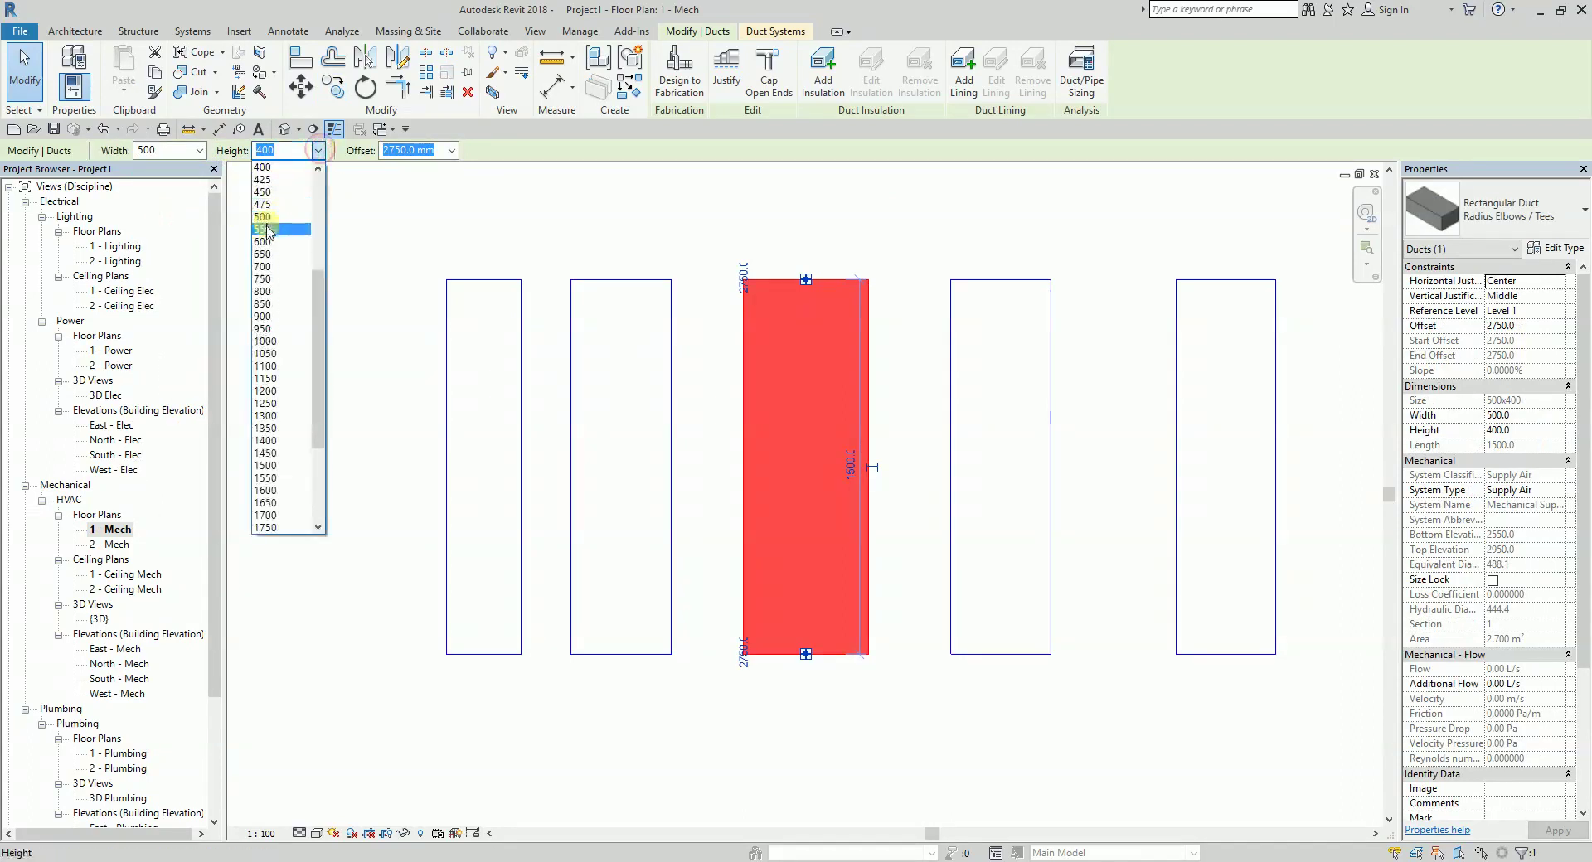
left_click(269, 217)
Set the second copied duct, fourth in the row, to 600 mm wide and 600 mm high
left_click_drag(1082, 251, 917, 357)
left_click(199, 150)
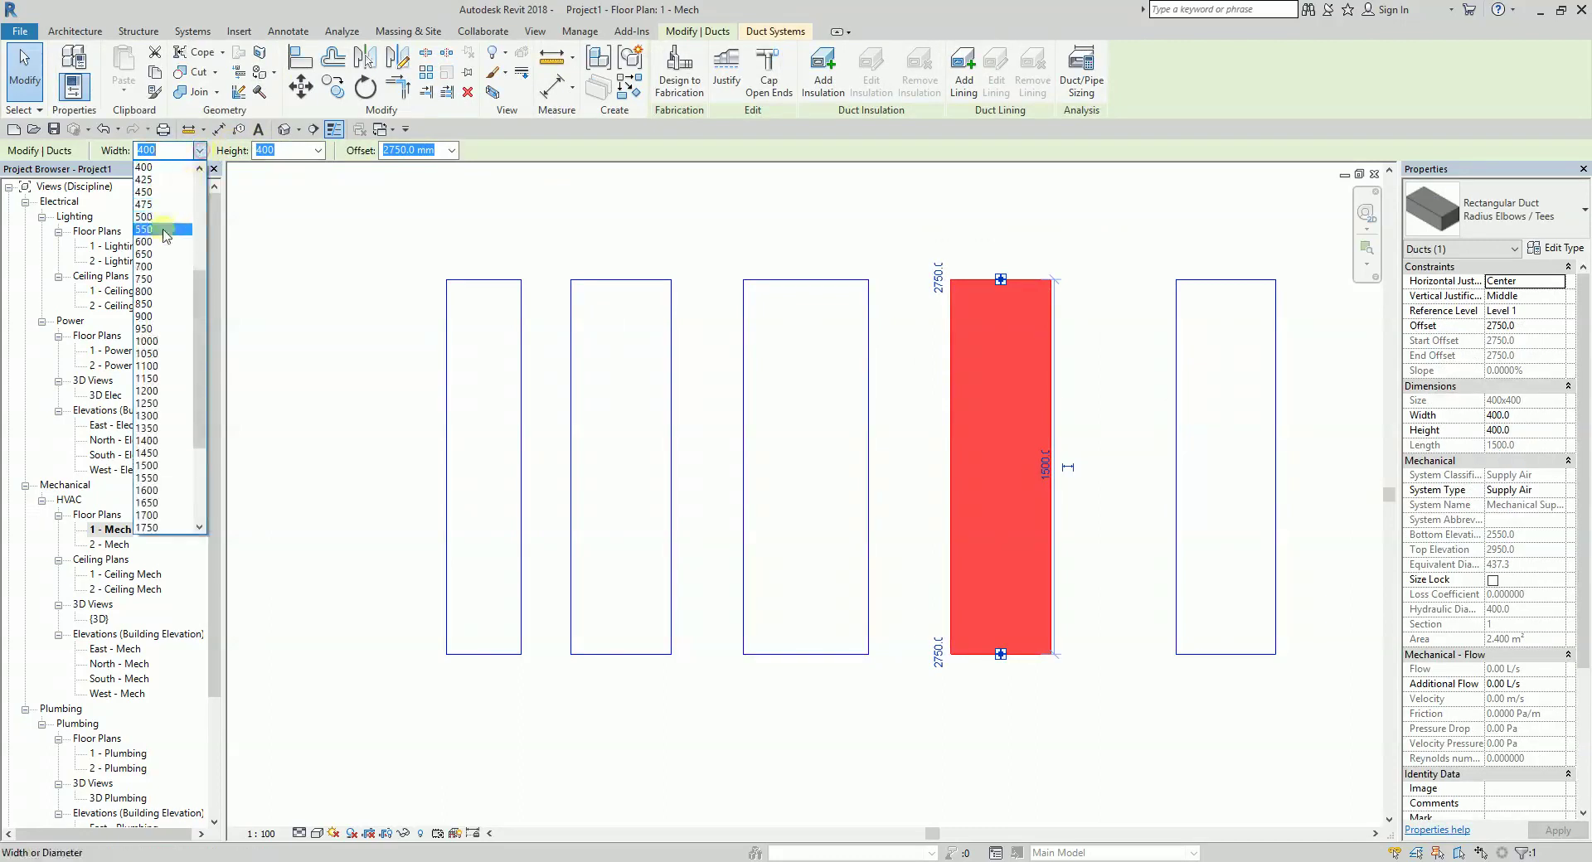
left_click(157, 246)
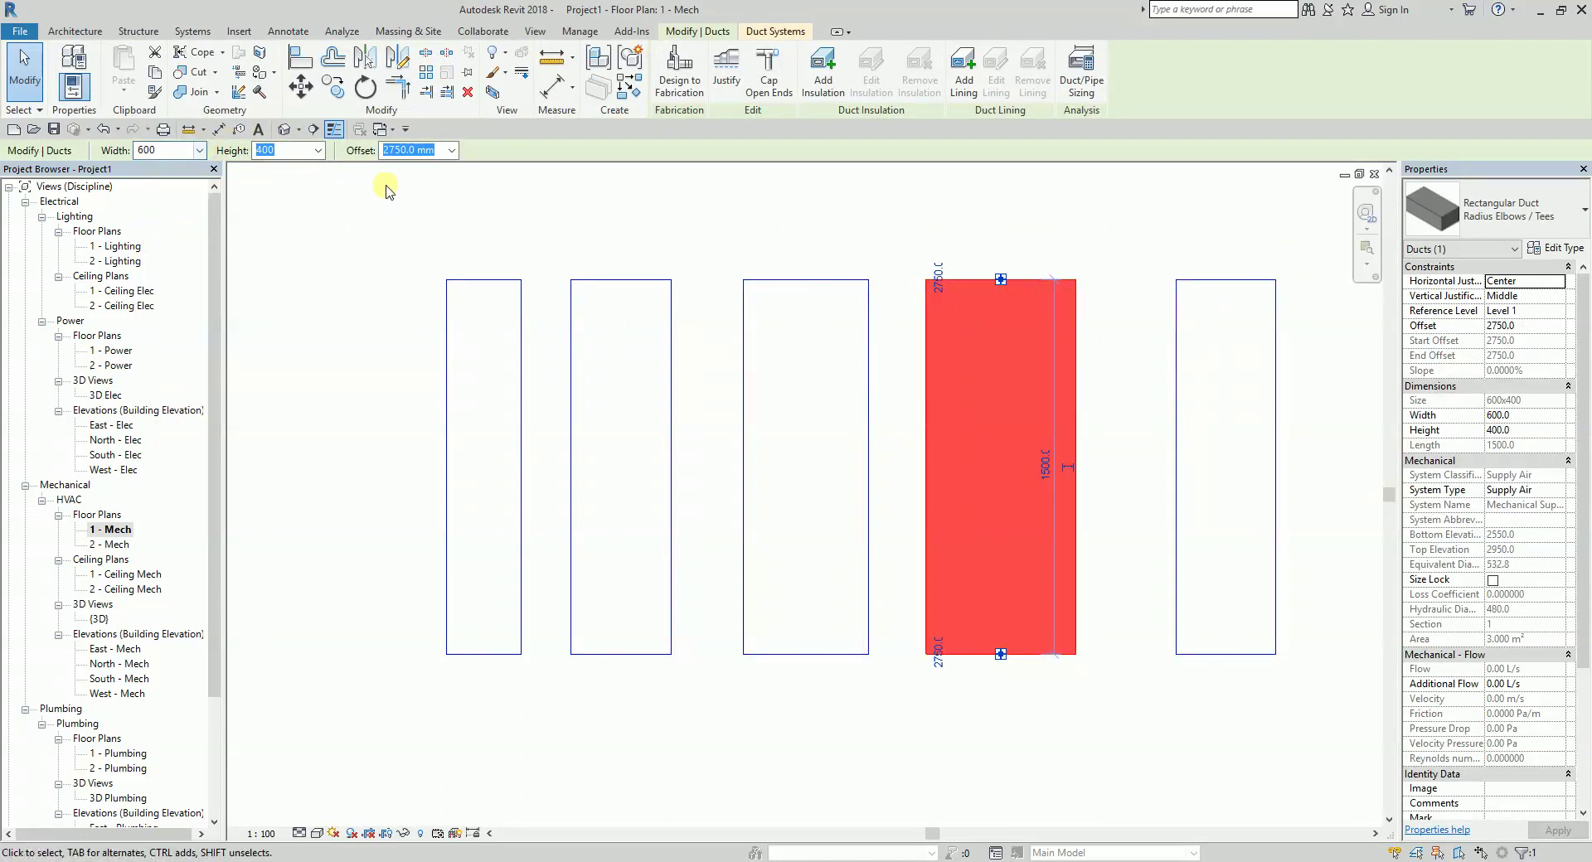
left_click(317, 150)
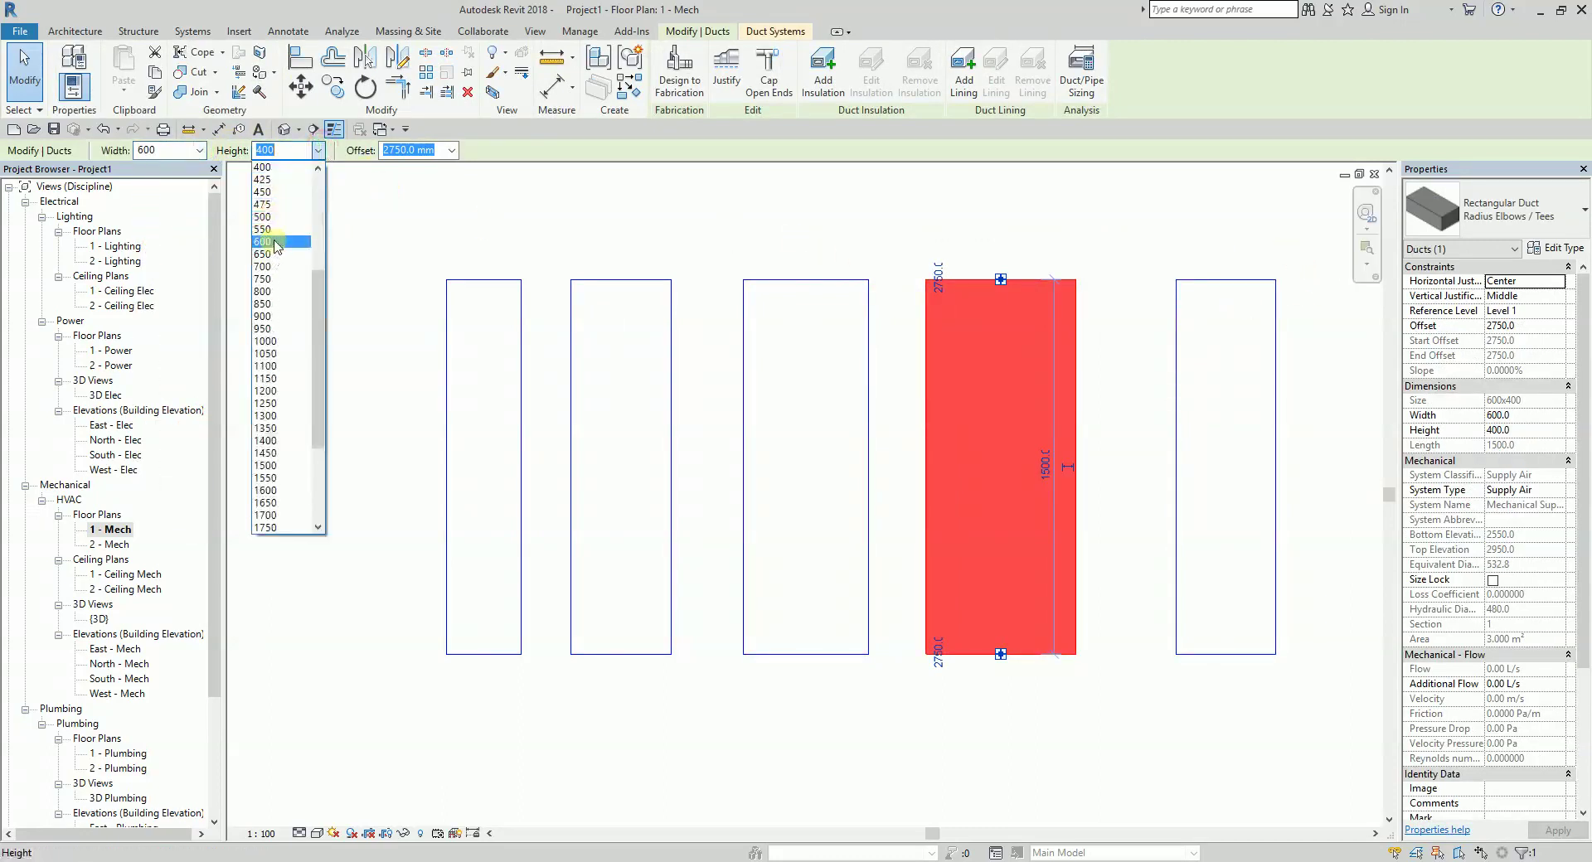
left_click(497, 265)
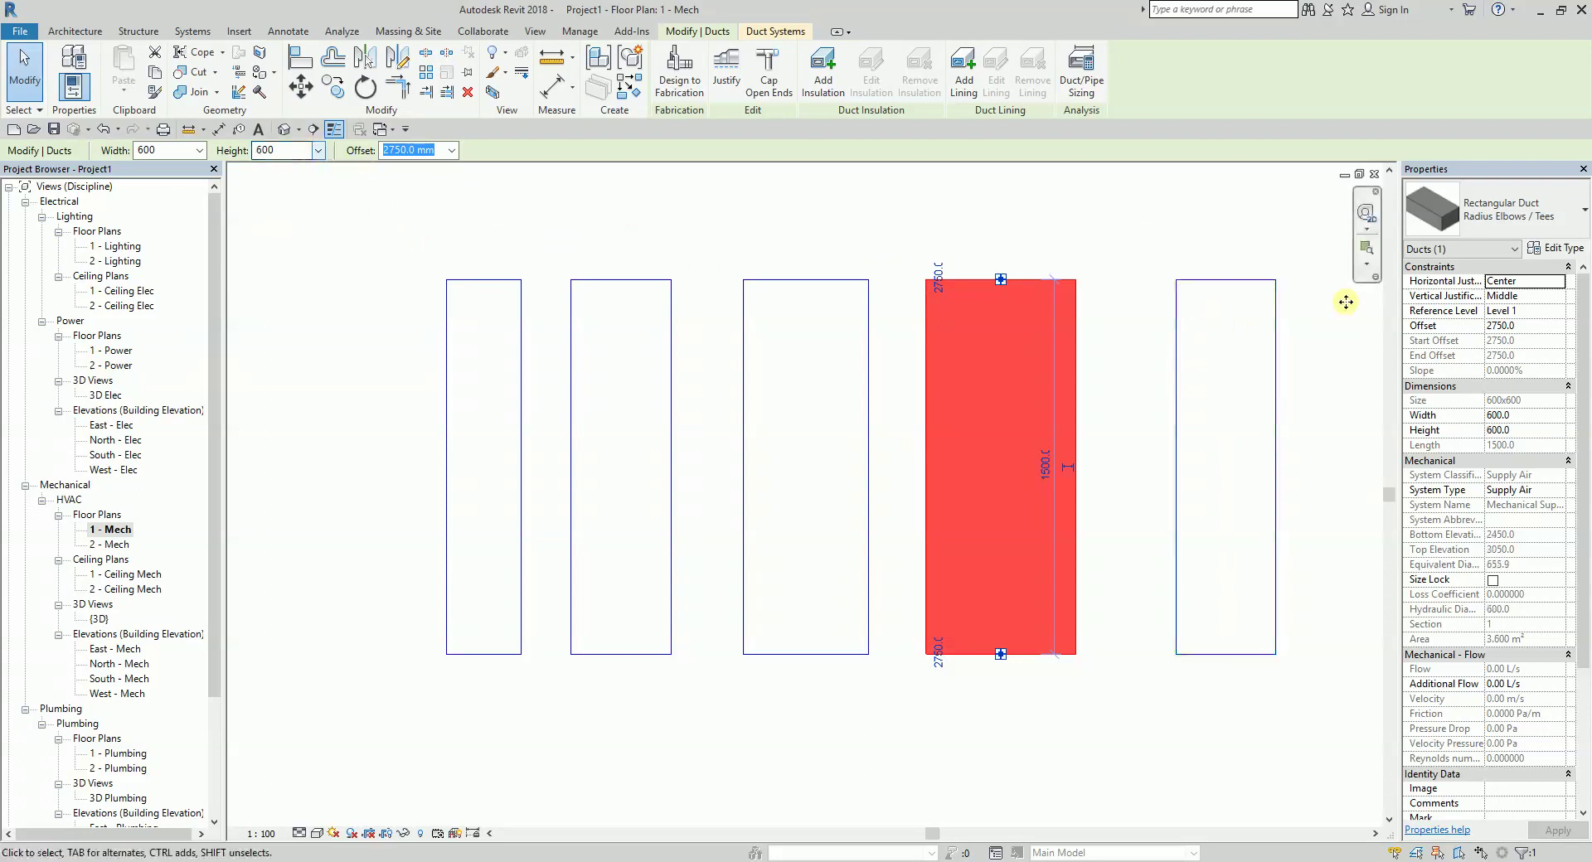
Set the last copied duct in the row to 700 mm wide and 700 mm high
left_click(1166, 227)
left_click(1176, 337)
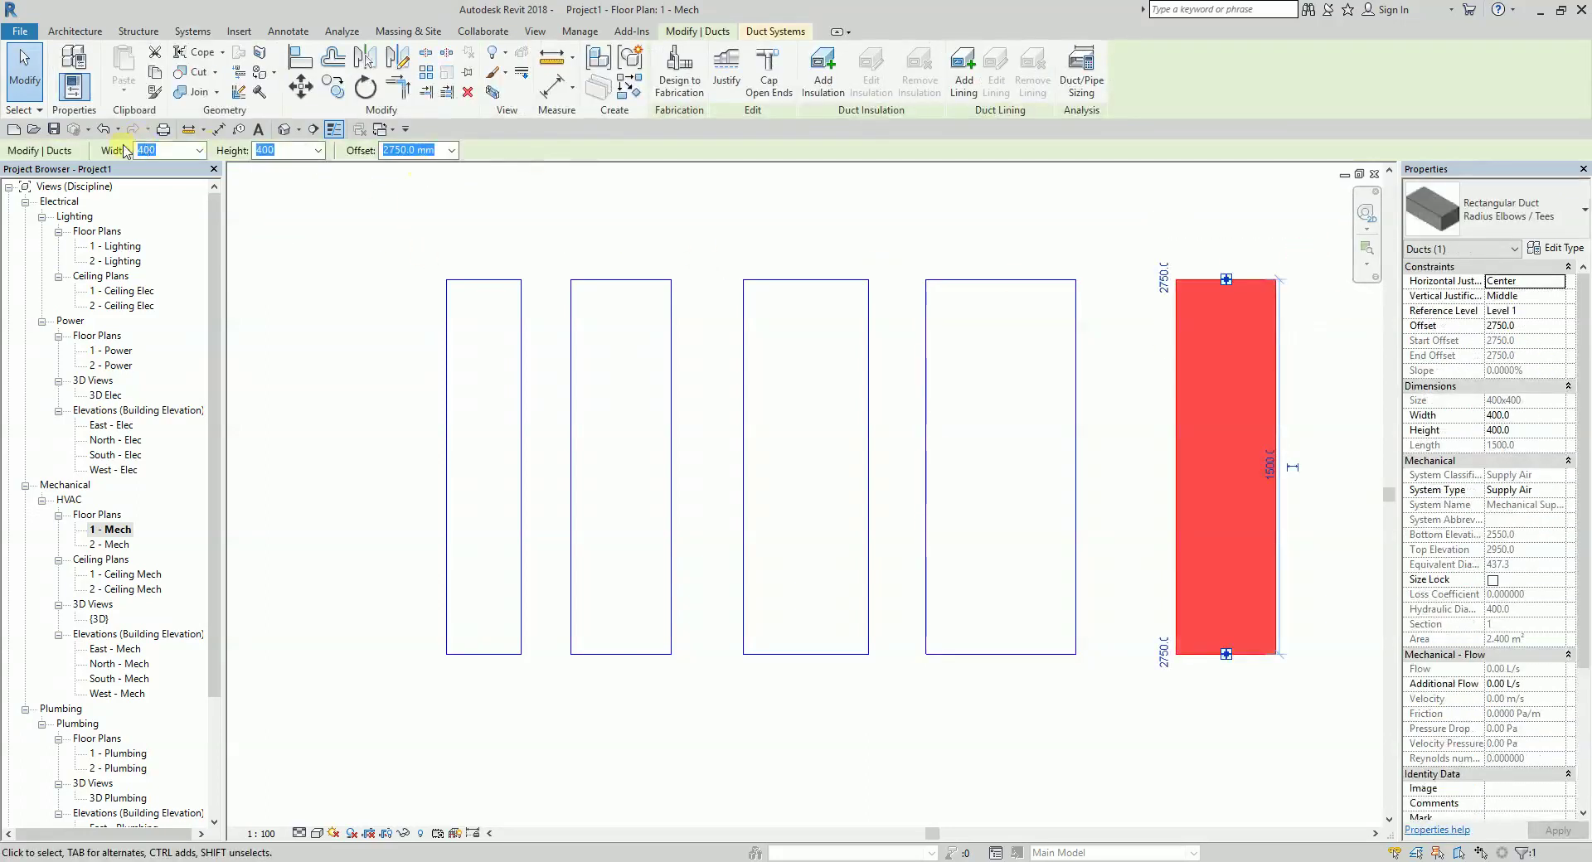
left_click(199, 150)
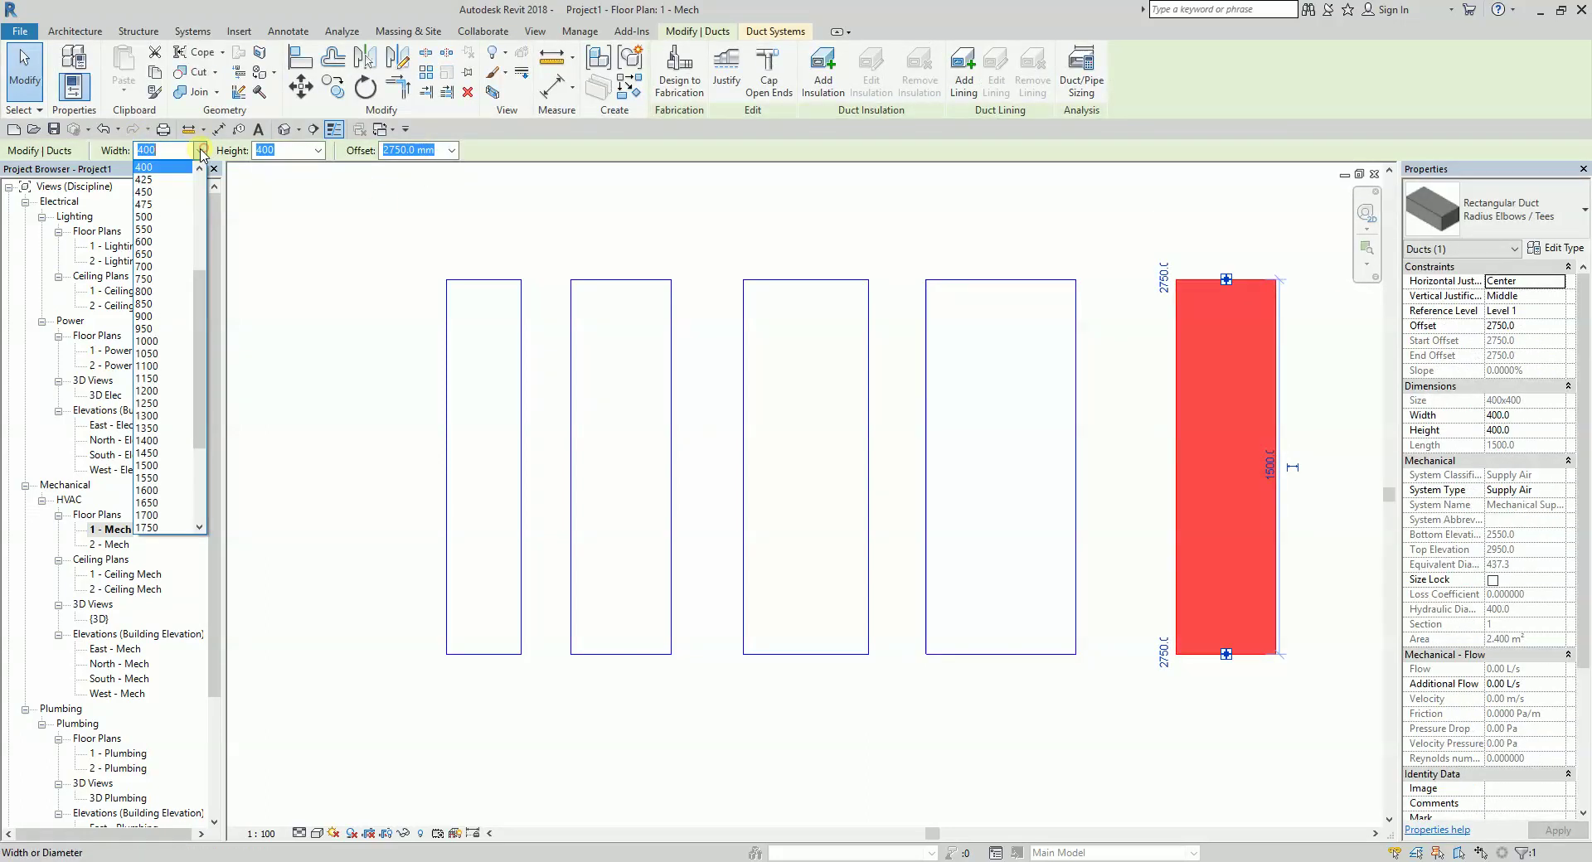
left_click(170, 266)
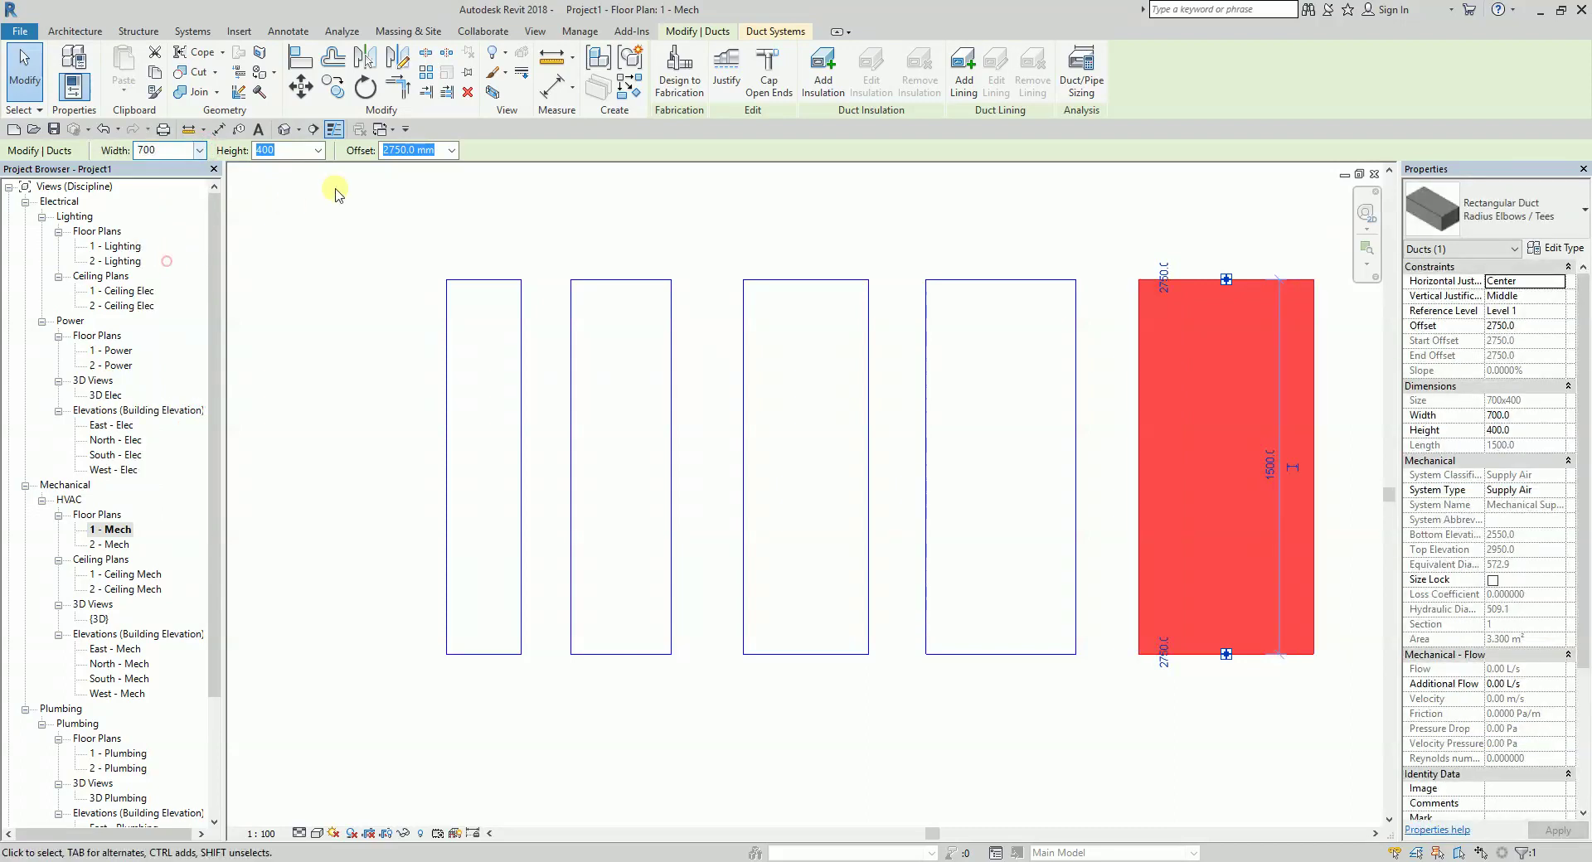
left_click(318, 150)
left_click(290, 266)
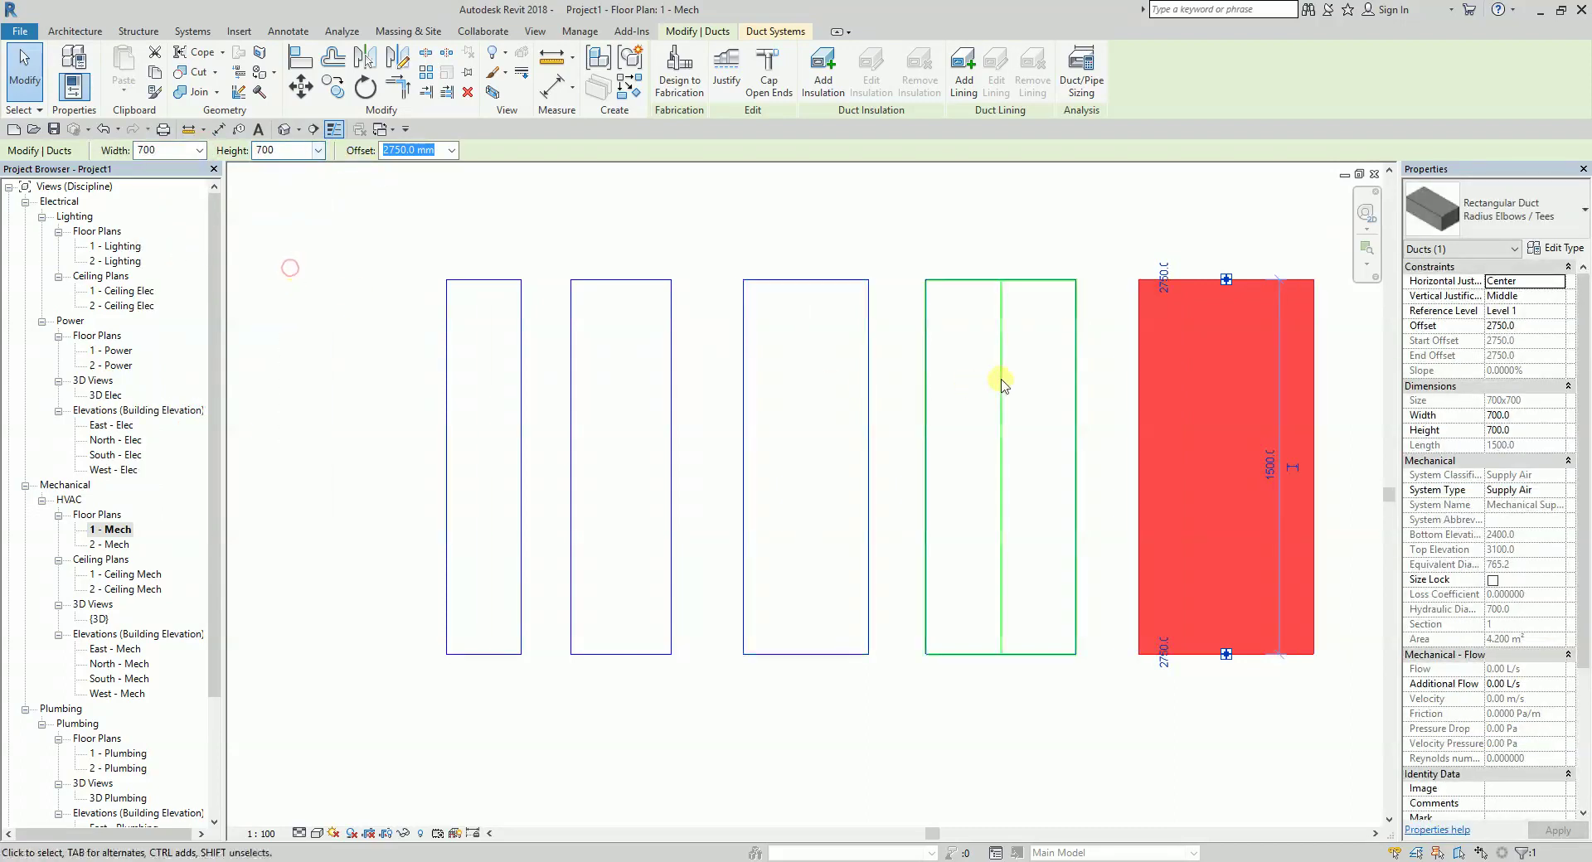
Move the 300 mm duct a short distance horizontally away from the 400 mm duct to widen their gap
left_click(1106, 245)
key("z")
key("f")
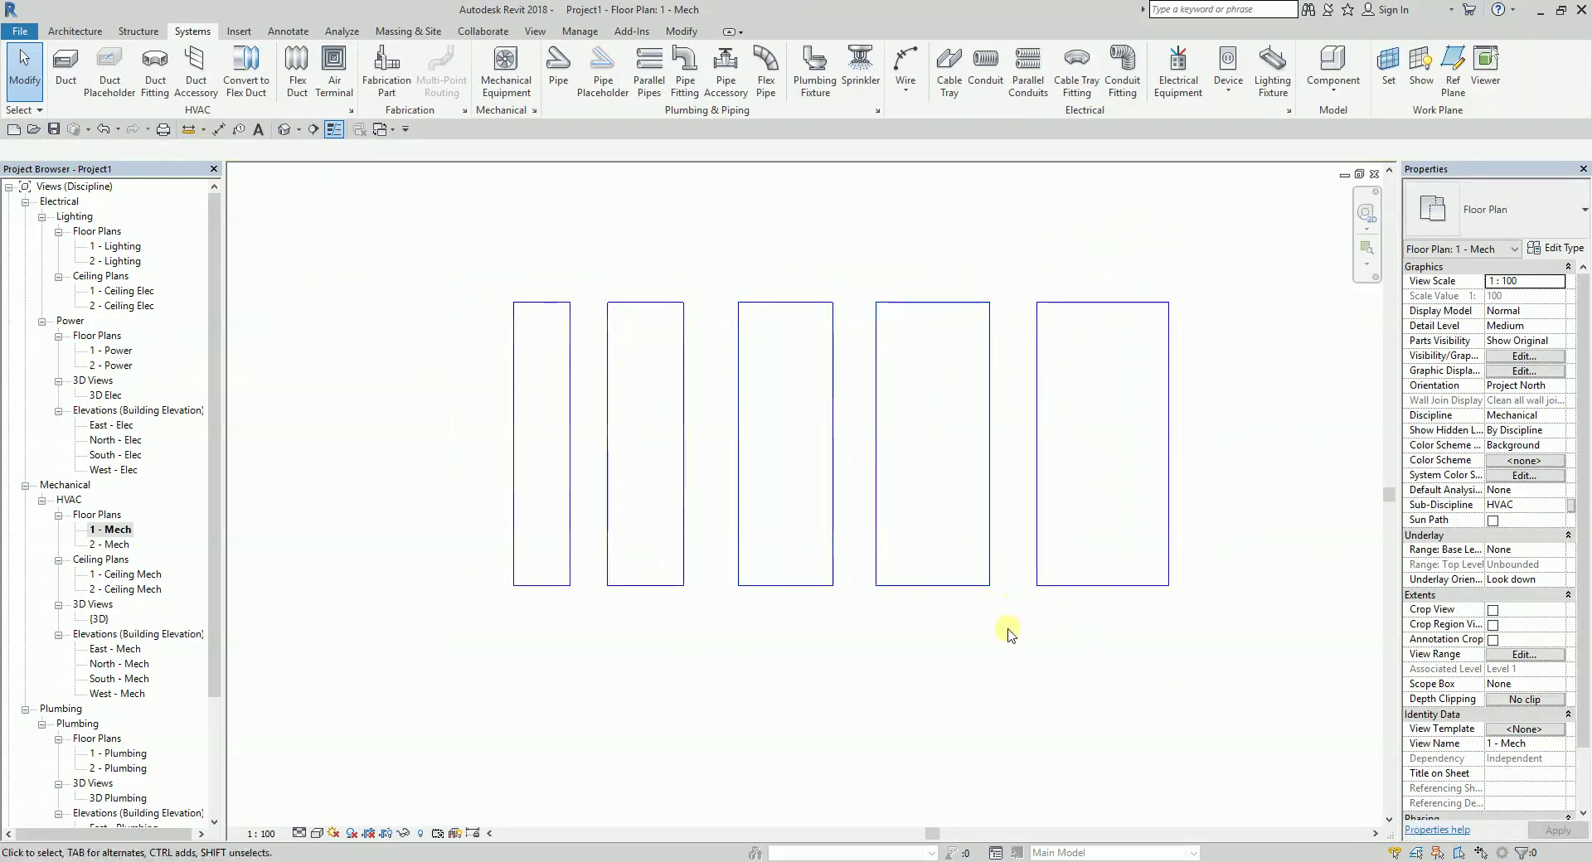
left_click(564, 470)
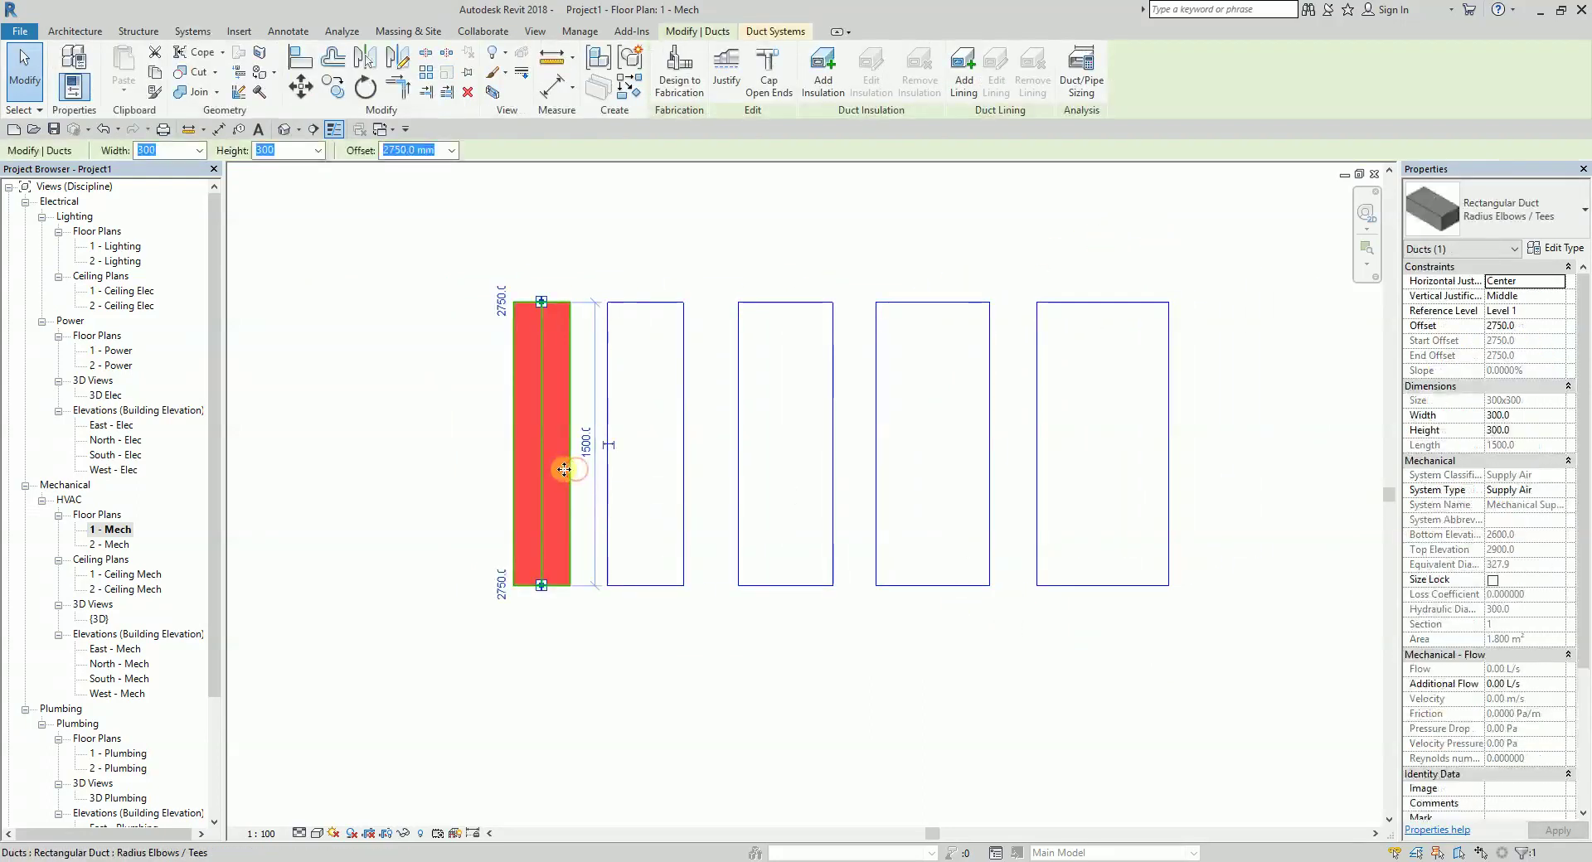
mouse_move(547, 468)
left_mouse_down()
mouse_move(572, 462)
mouse_move(526, 470)
left_mouse_up()
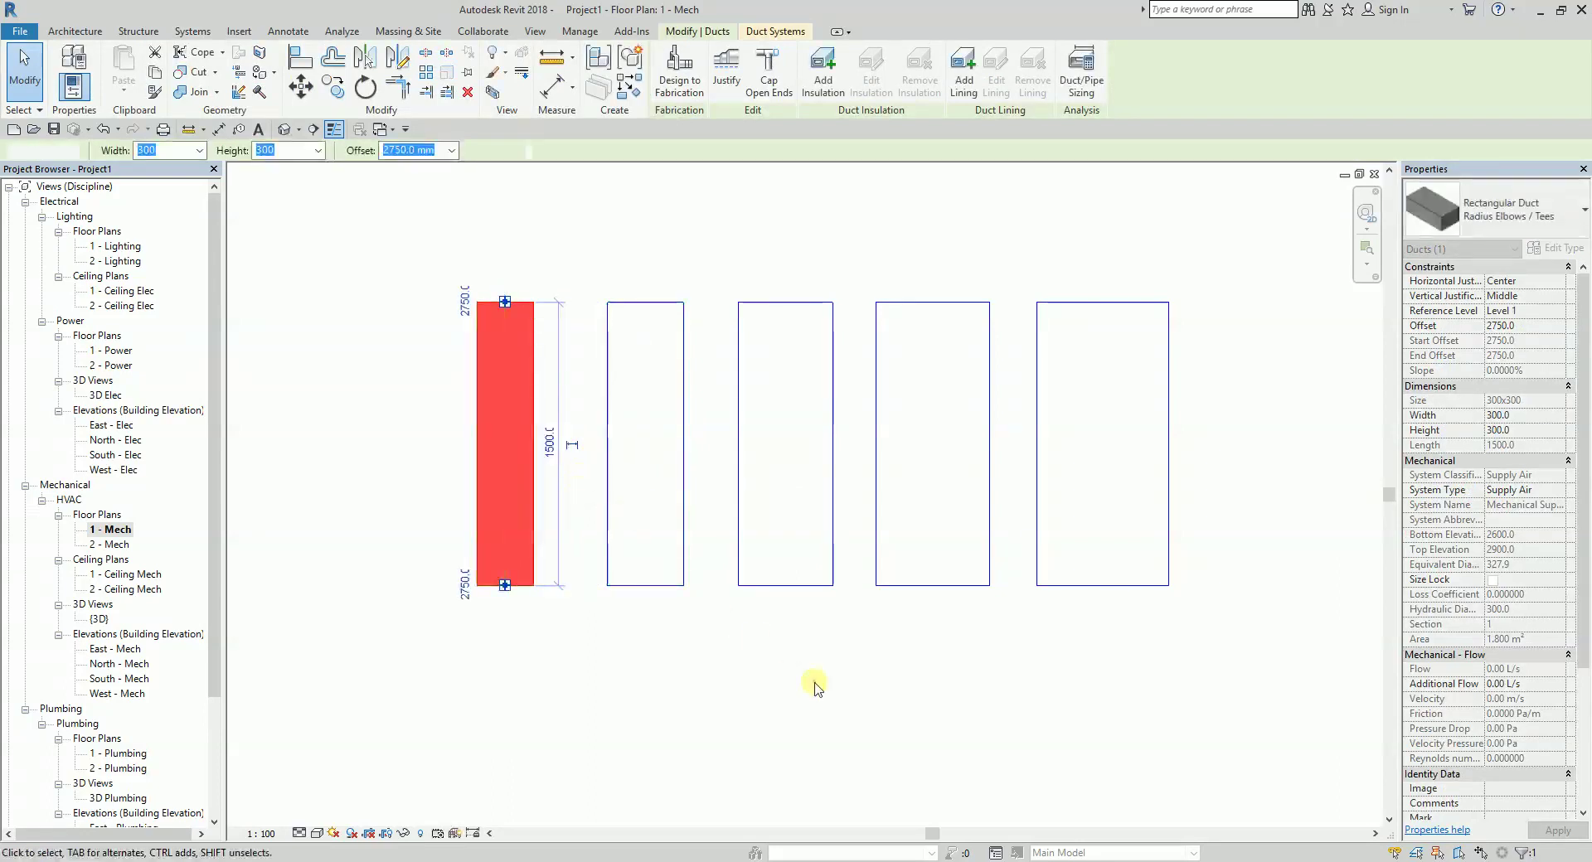
left_click(816, 686)
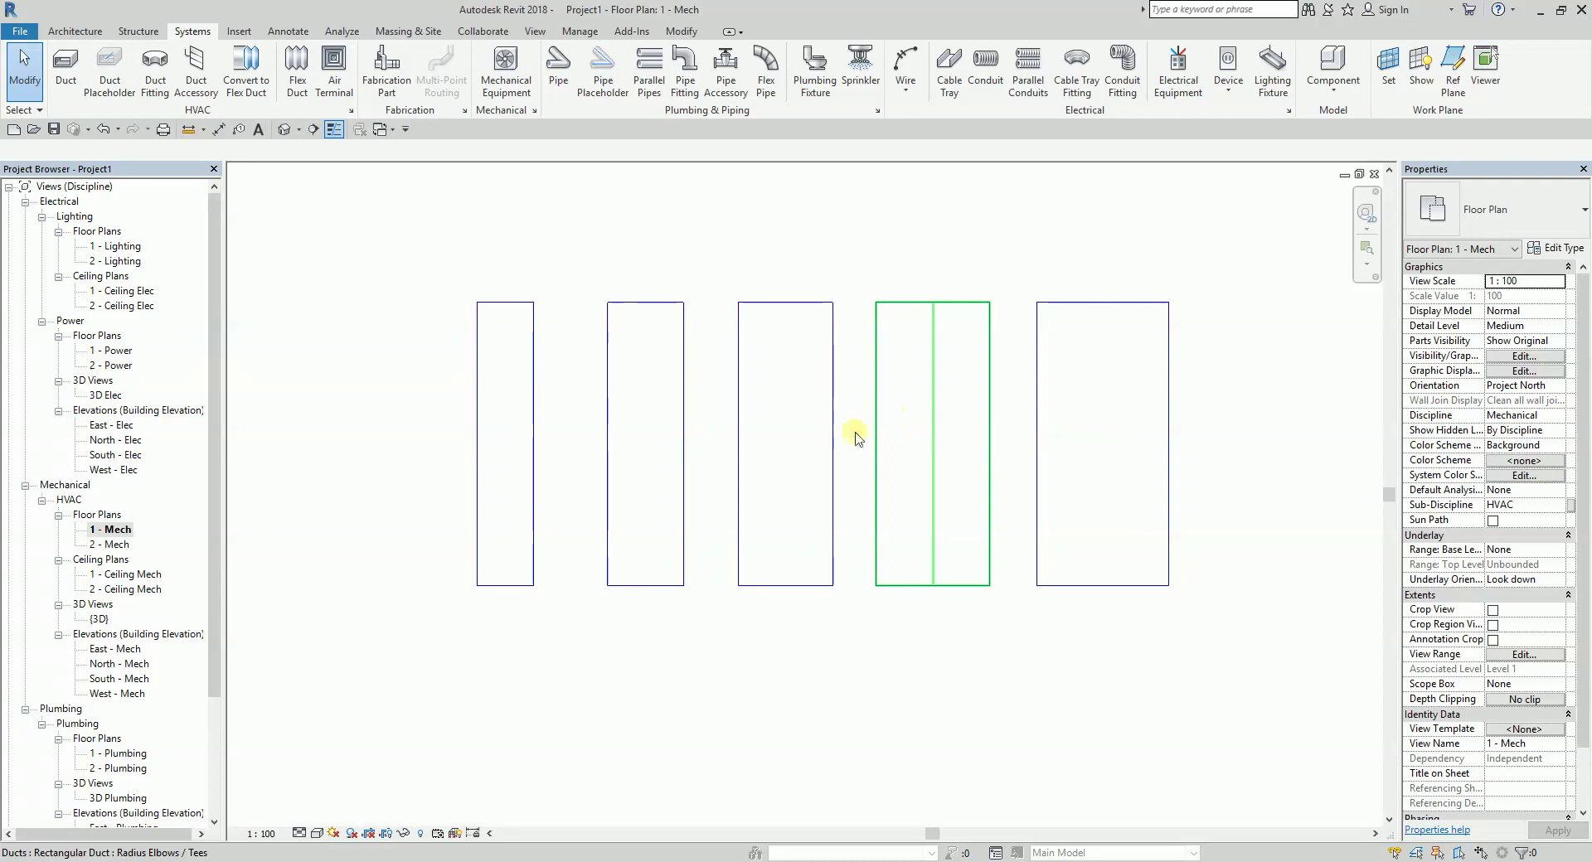
Check the system classification and system type in the properties of the 300 mm duct
left_click(526, 399)
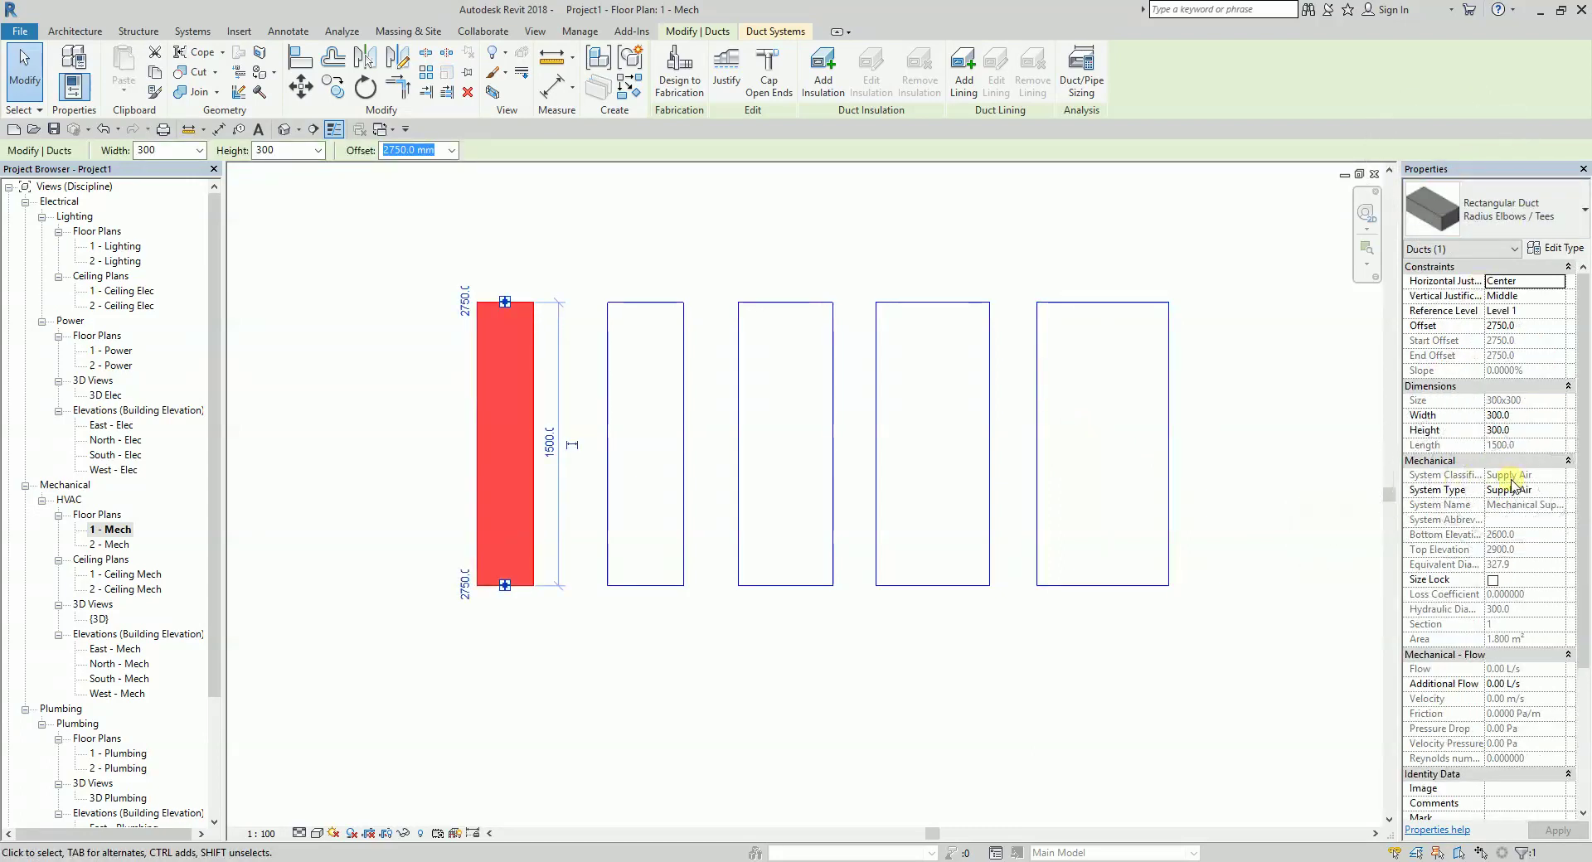
left_click(327, 367)
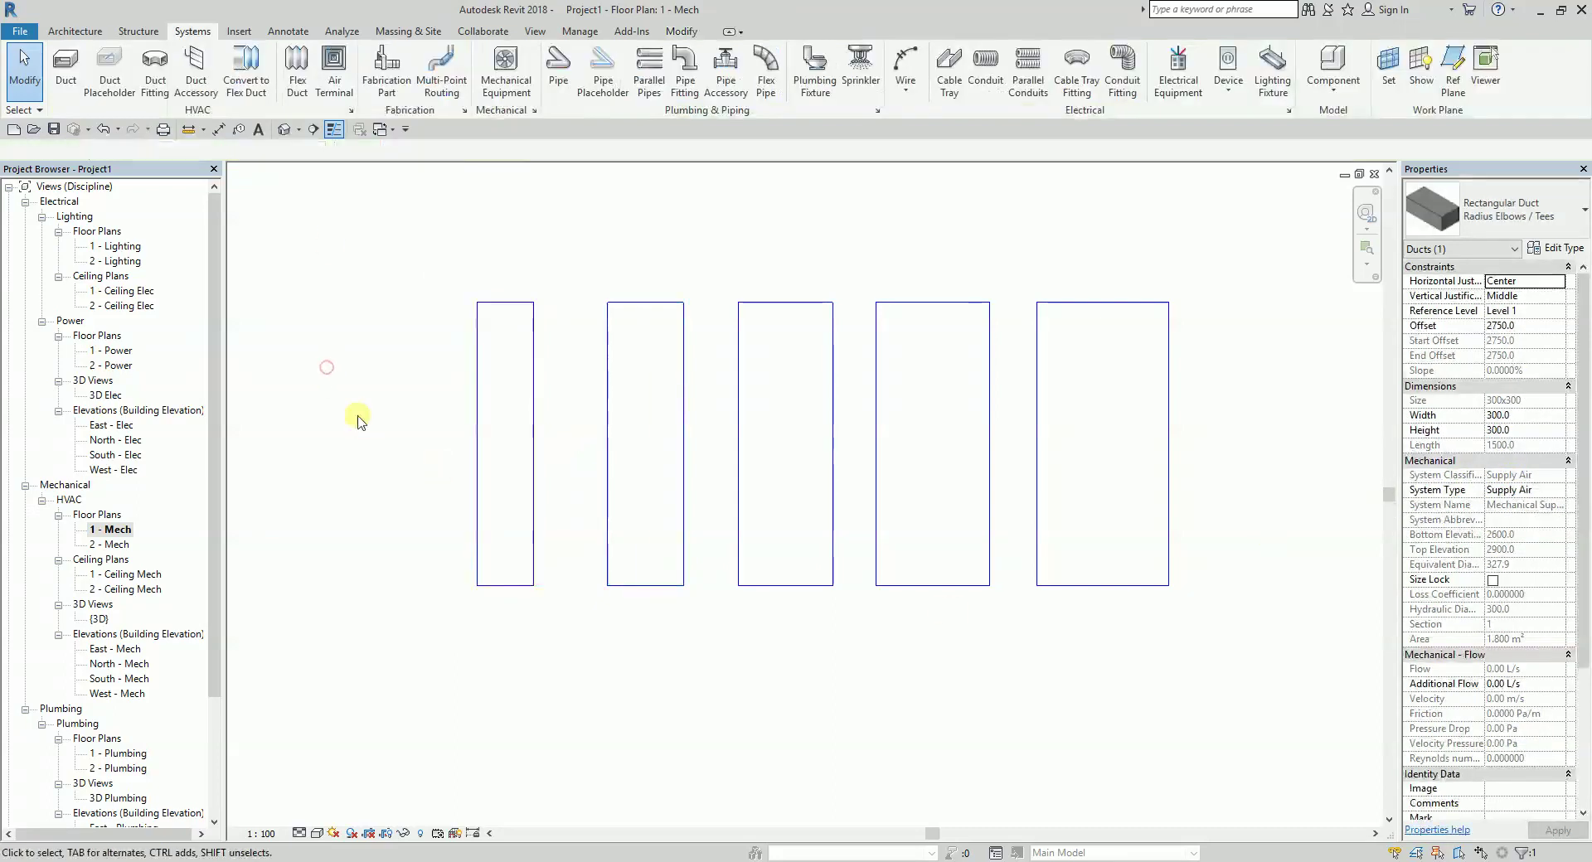
left_click(541, 552)
Find the Supply Air duct system among the project's families and open its type properties
left_click_drag(217, 495, 217, 620)
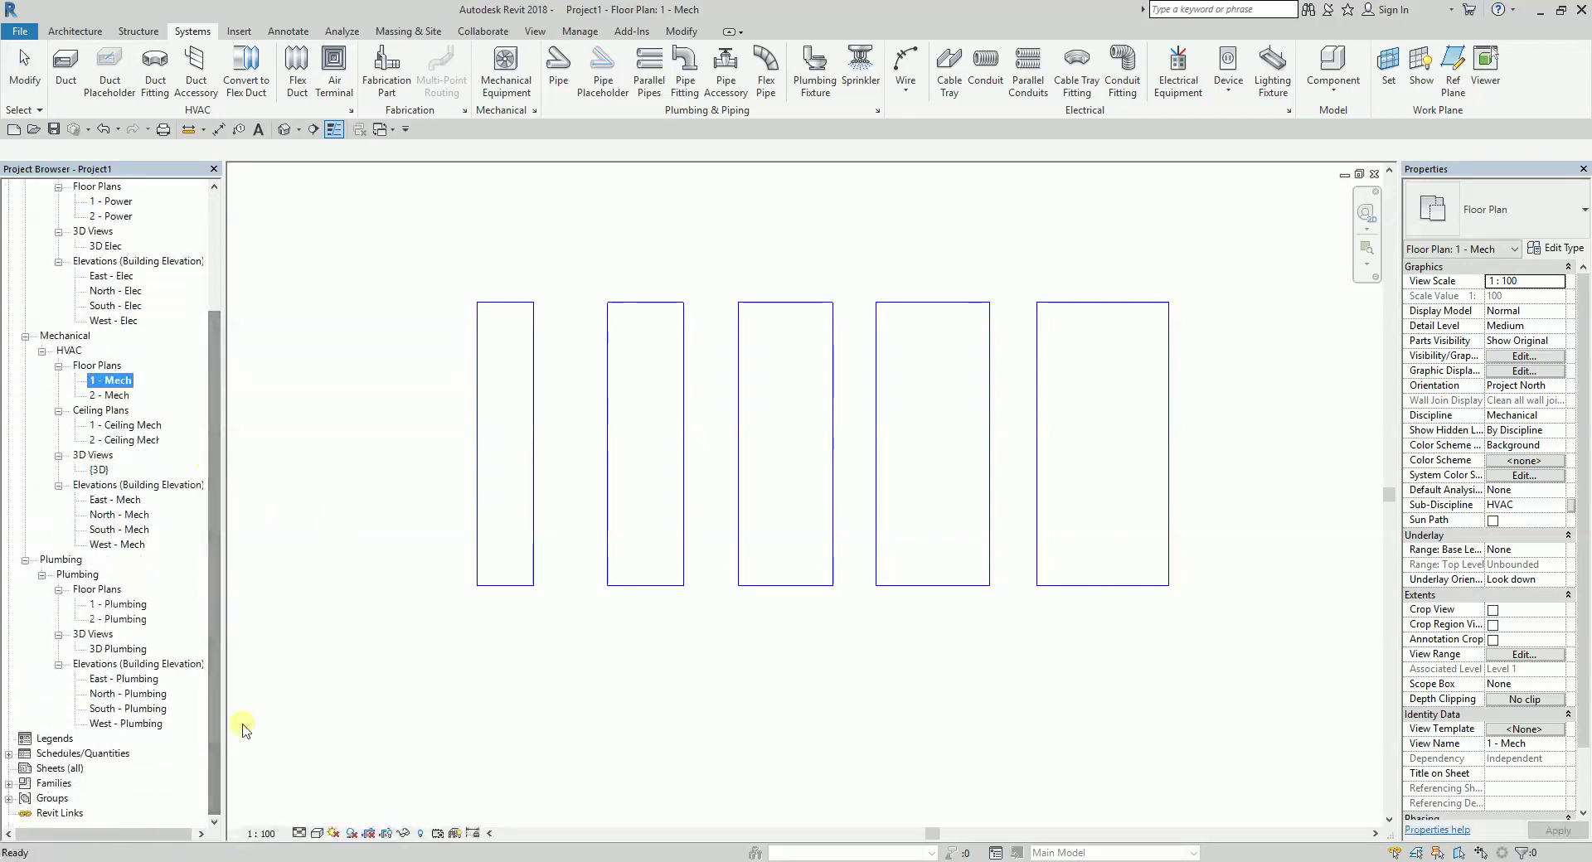
left_click(9, 783)
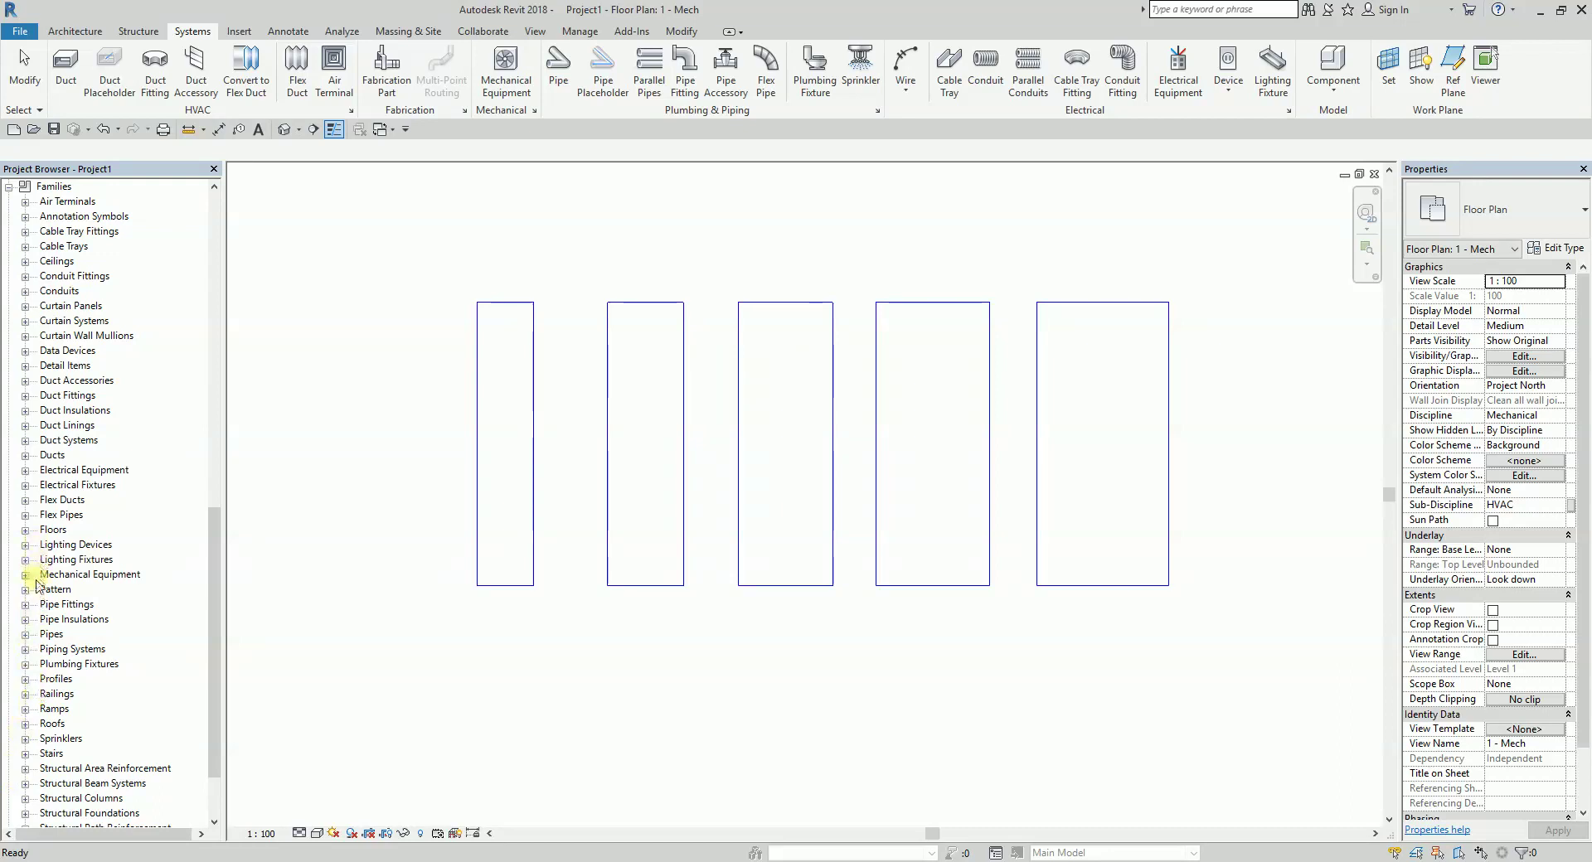
left_click(24, 440)
left_click(42, 455)
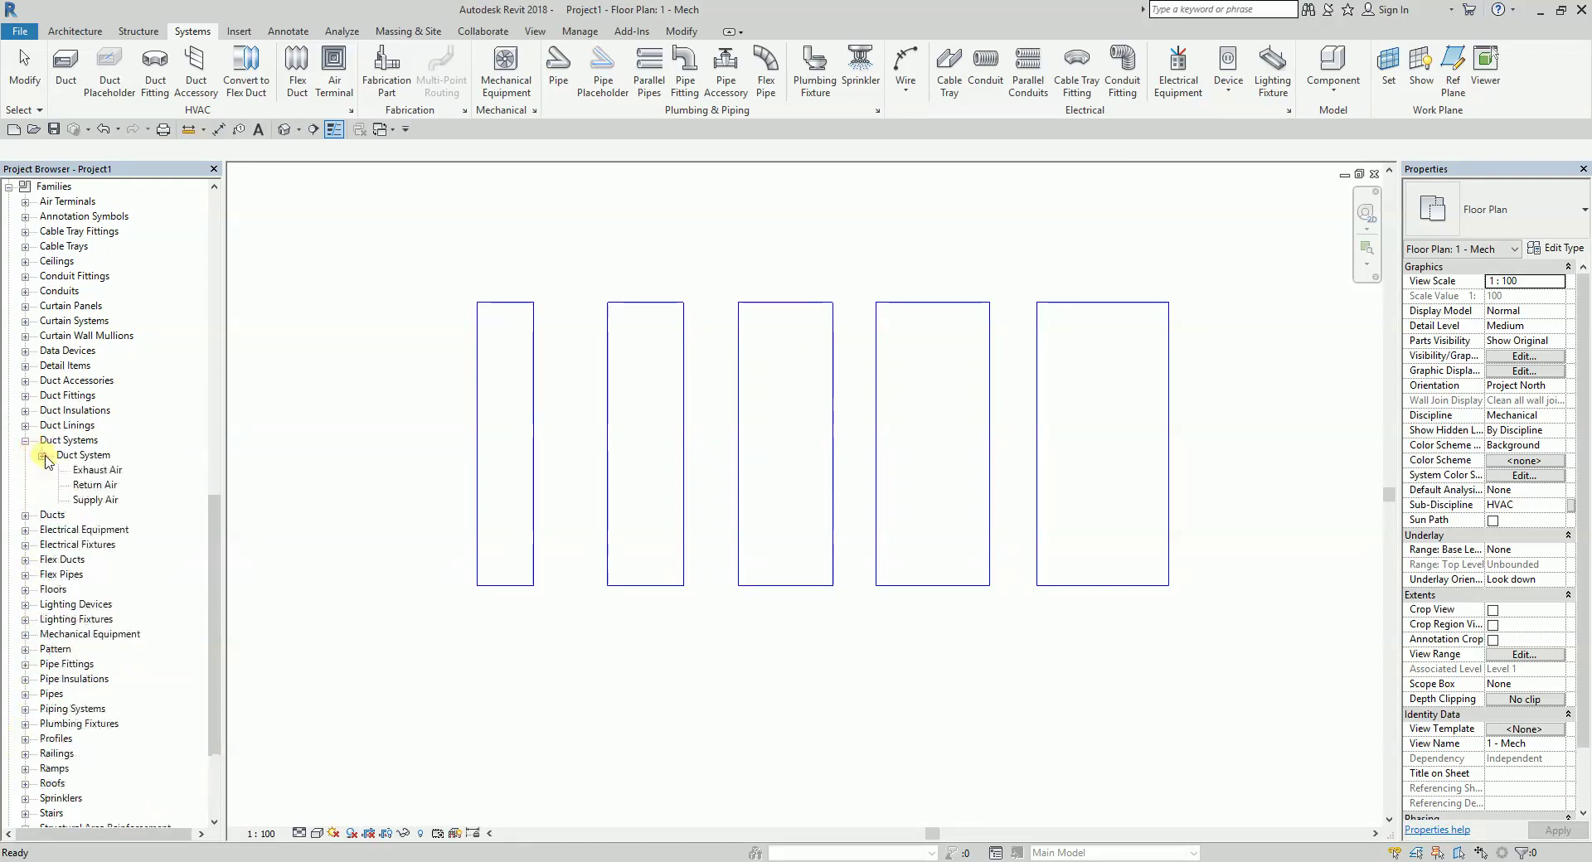
left_click(98, 500)
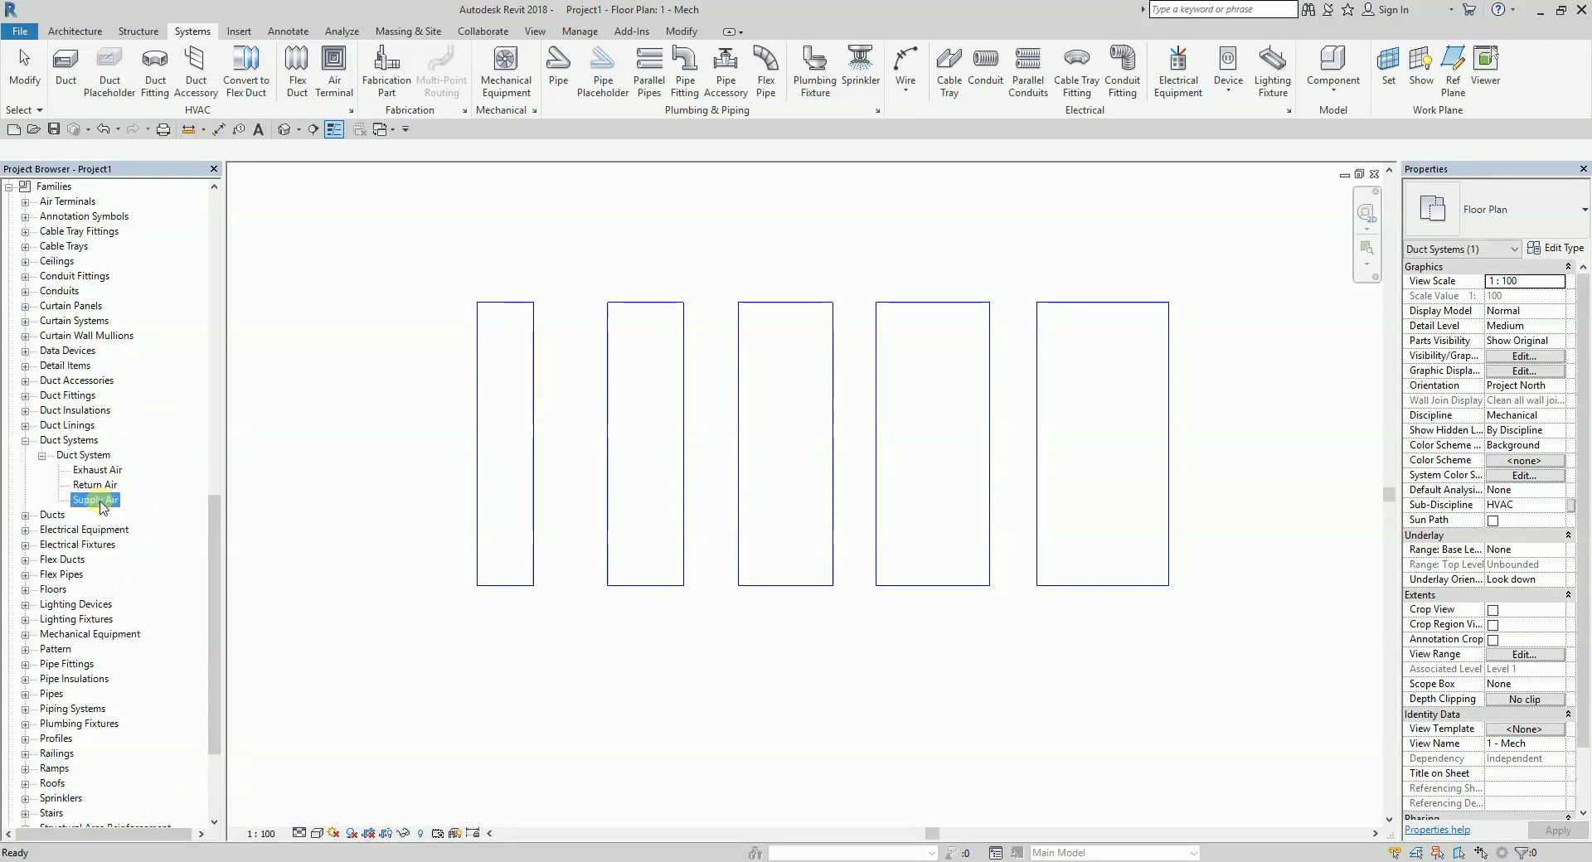
right_click(101, 505)
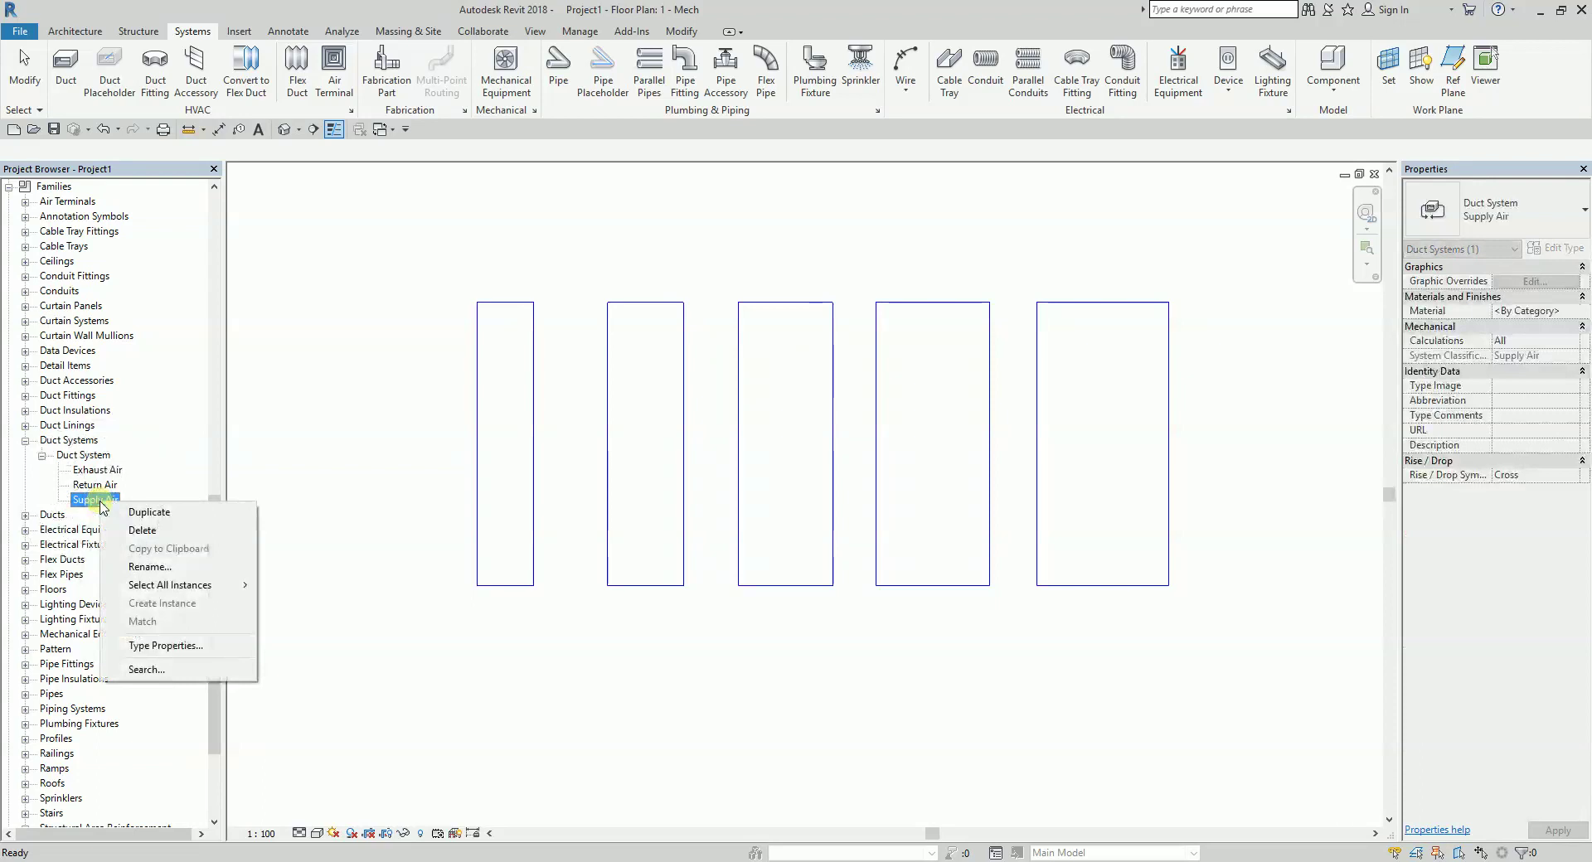
left_click(180, 647)
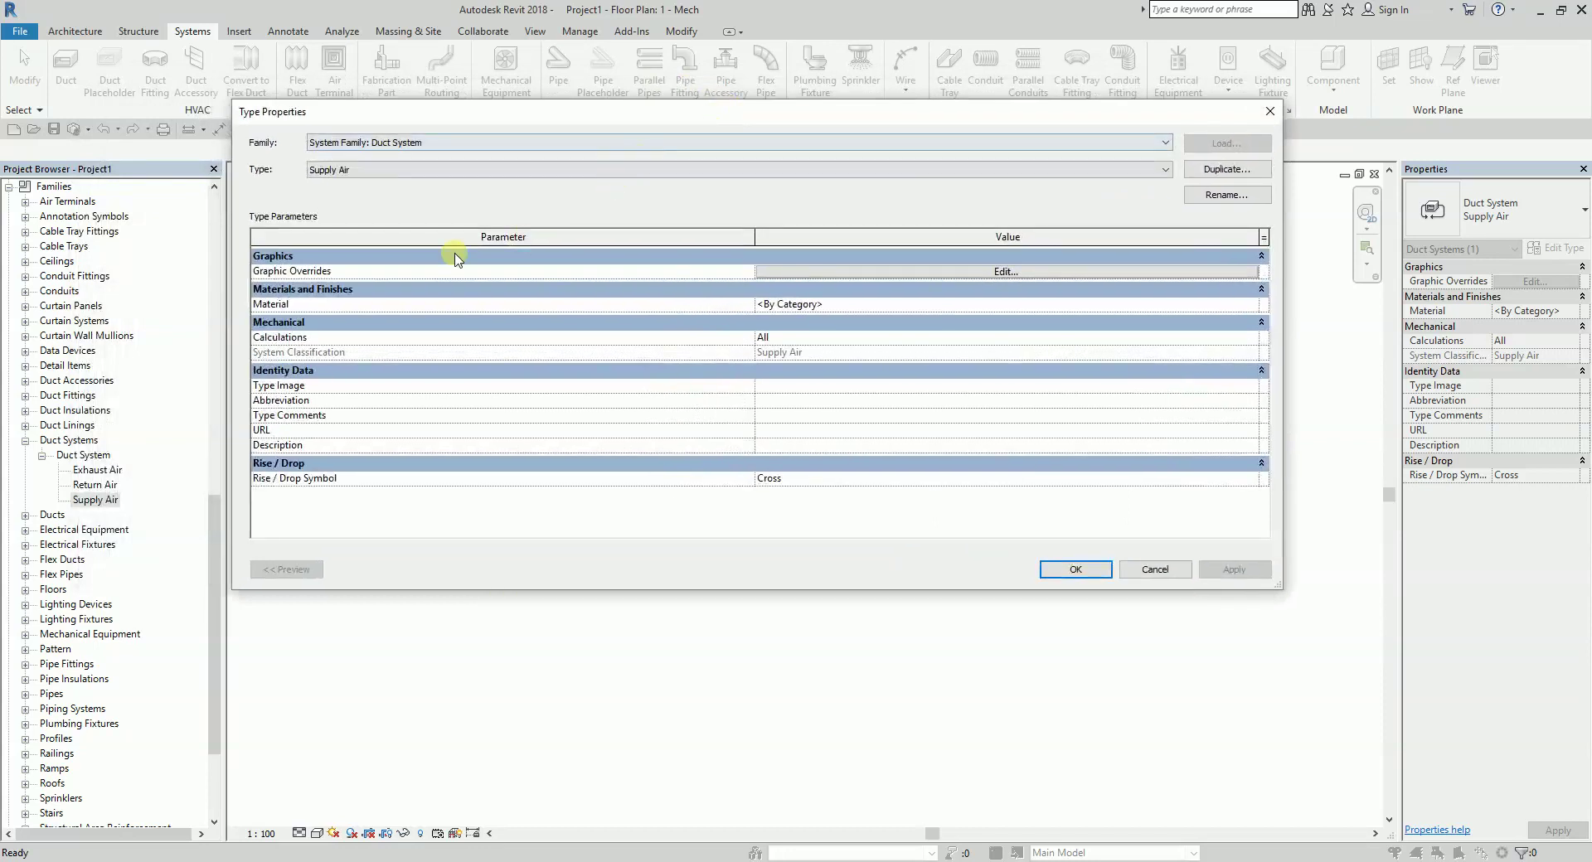
Override the Supply Air system's line colour with red, apply it to the ducts, and undo the change
left_click(1000, 273)
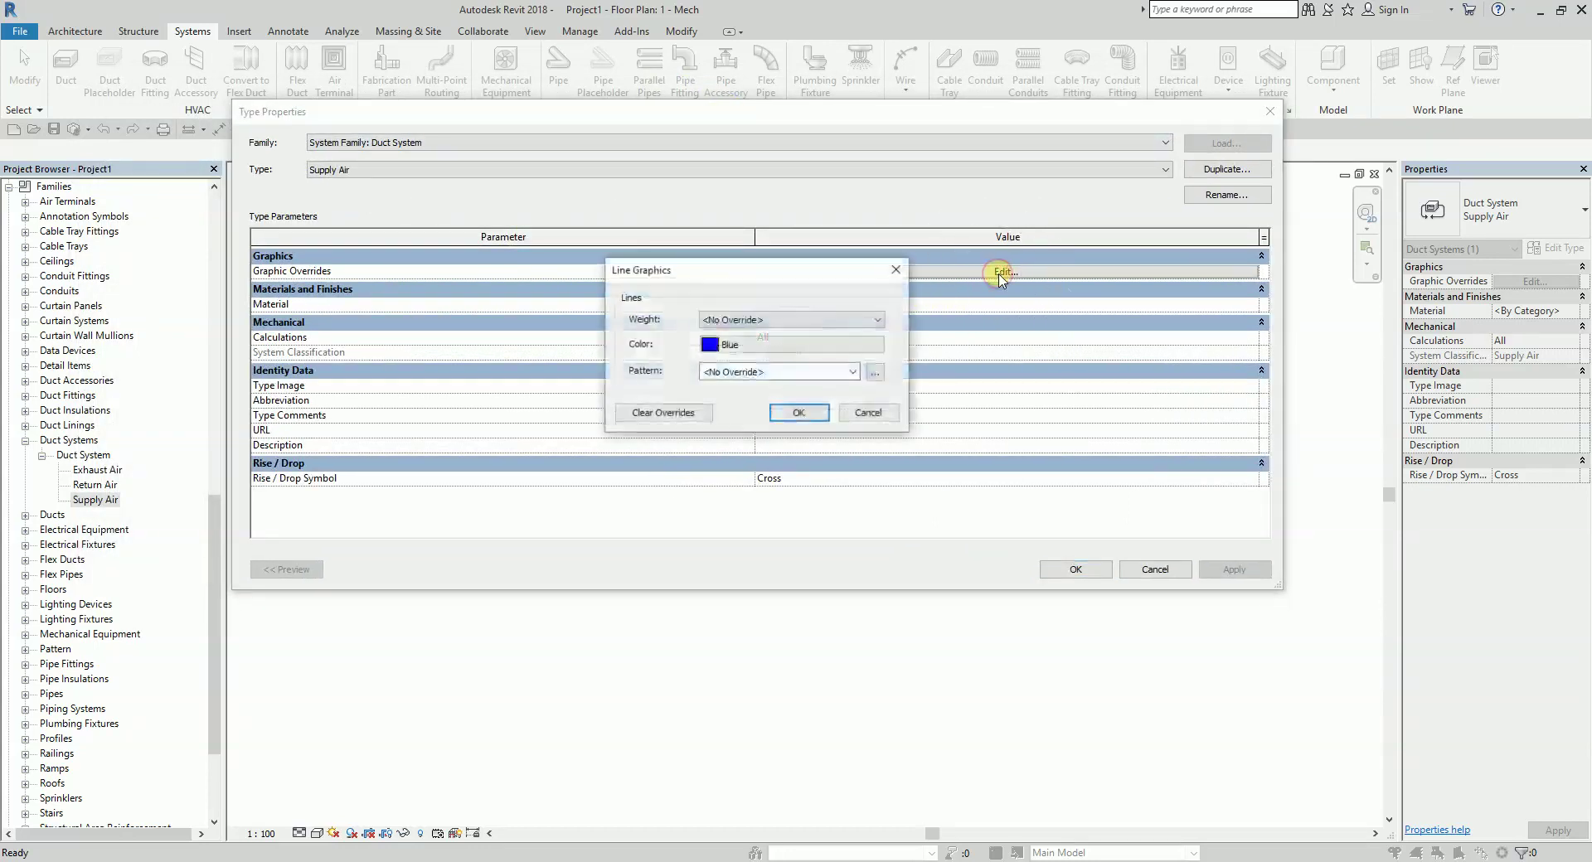
left_click(733, 348)
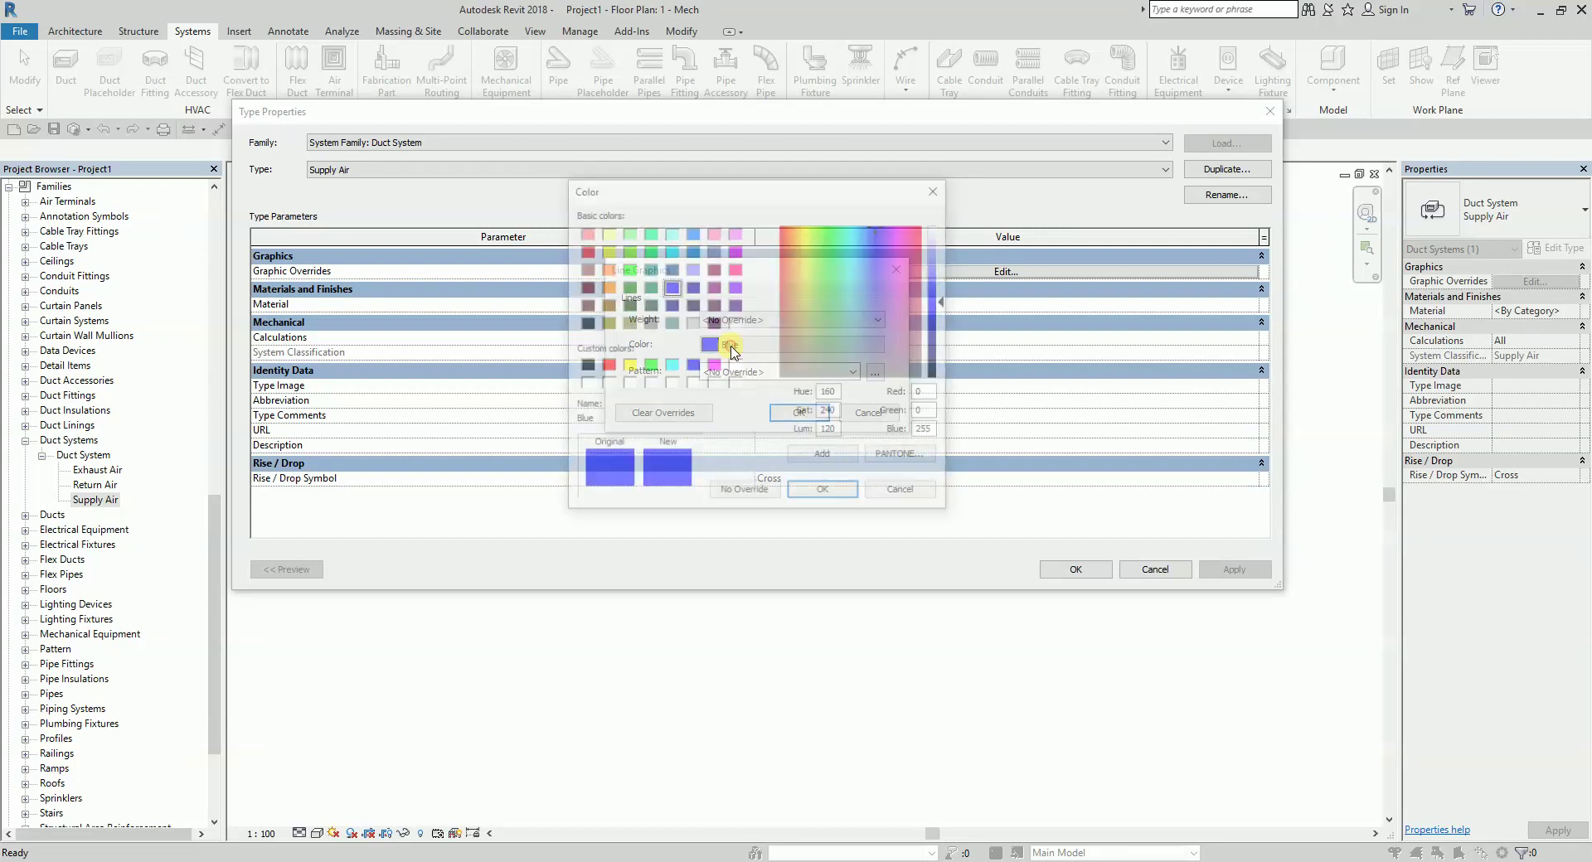
left_click(606, 366)
left_click(820, 494)
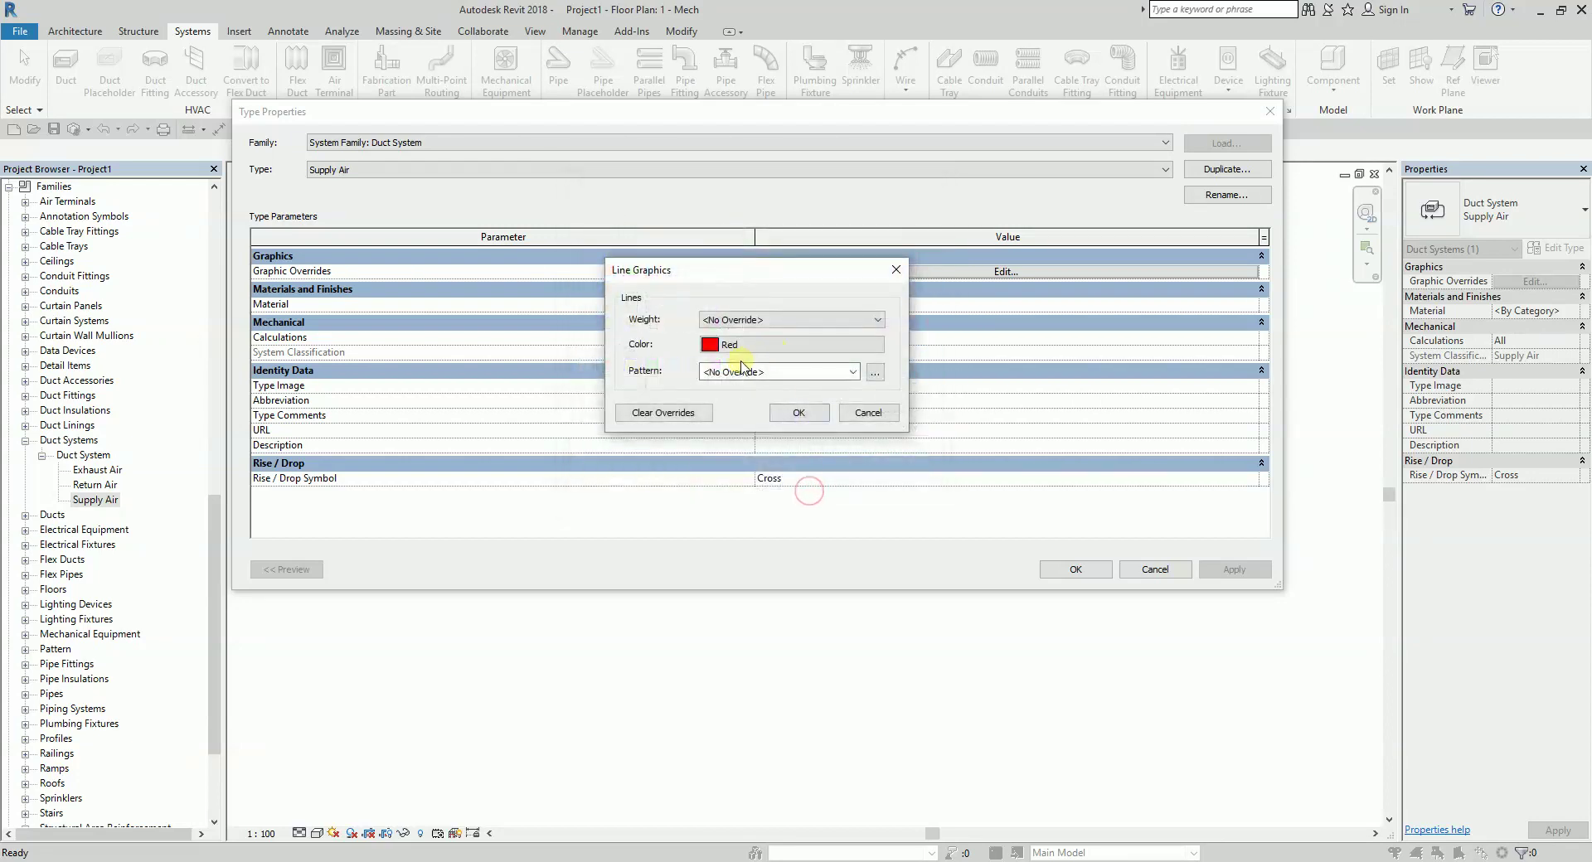
left_click(801, 413)
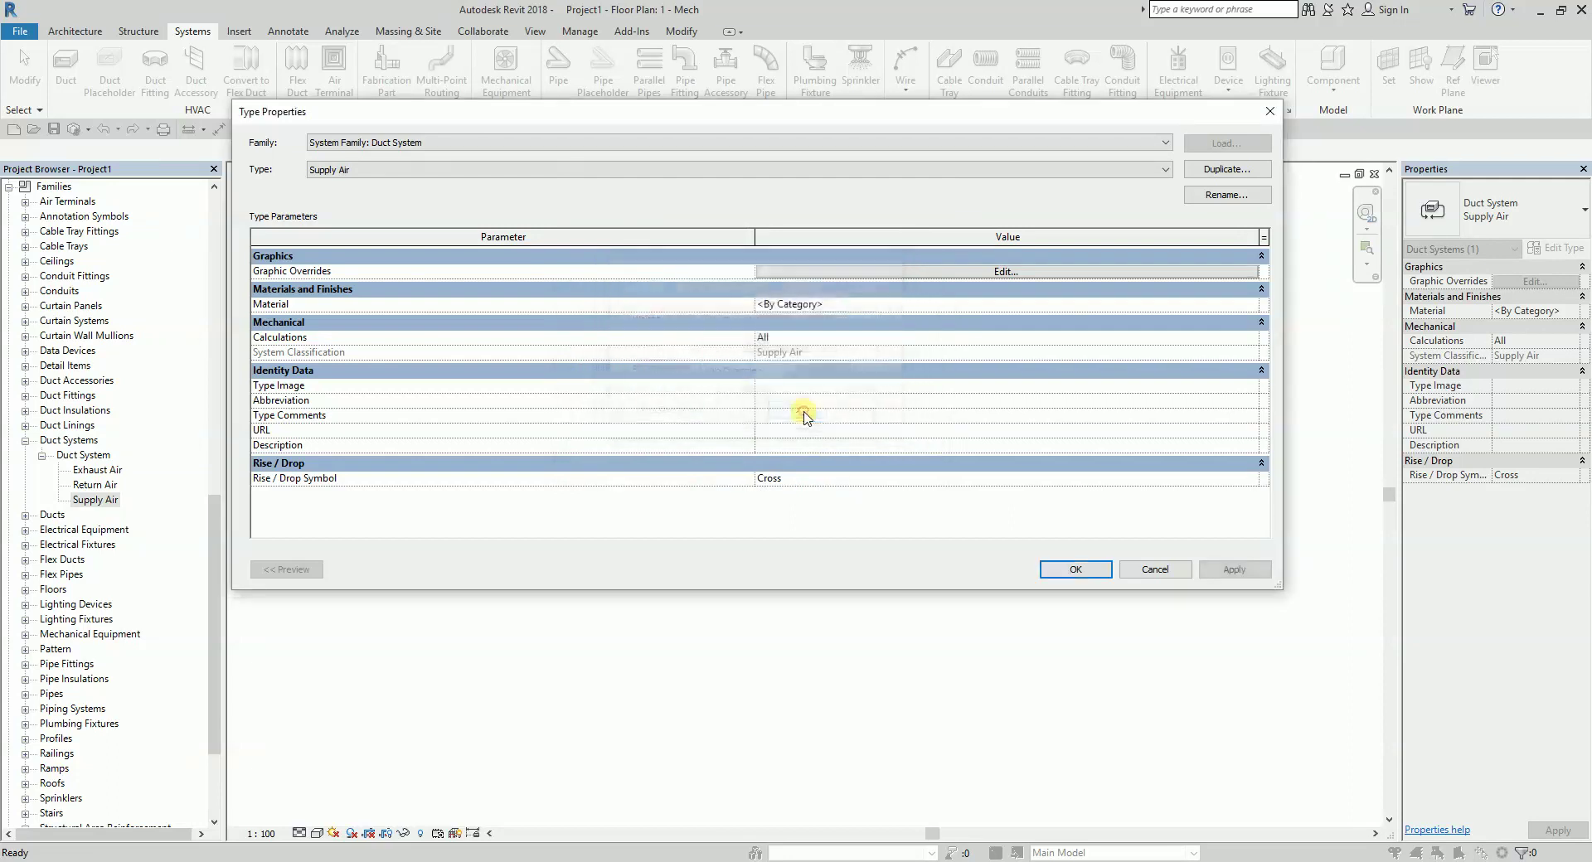
left_click(1075, 569)
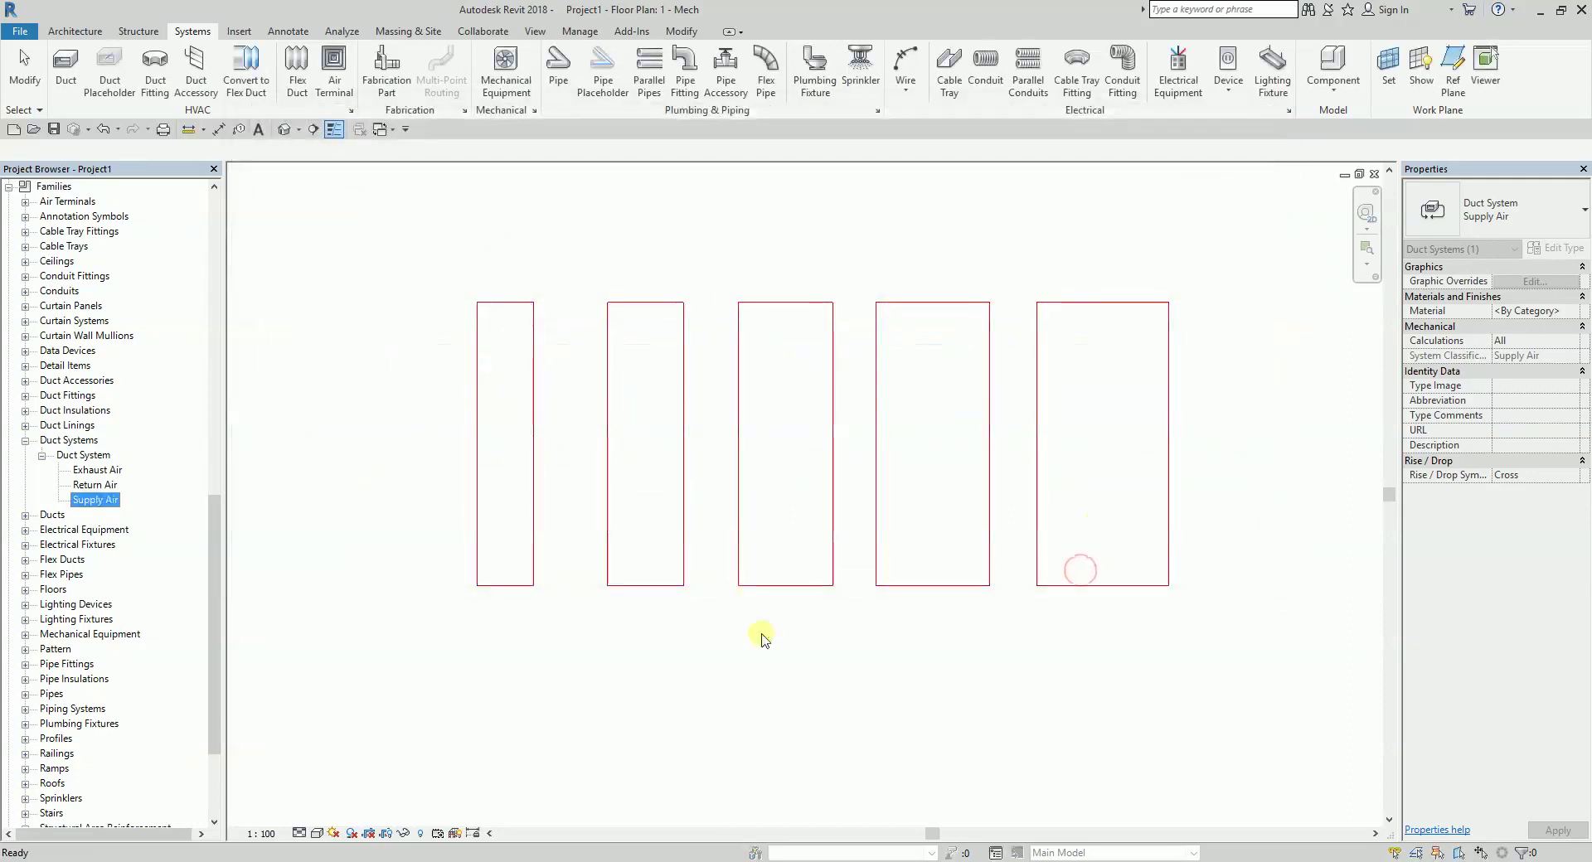
left_click(833, 730)
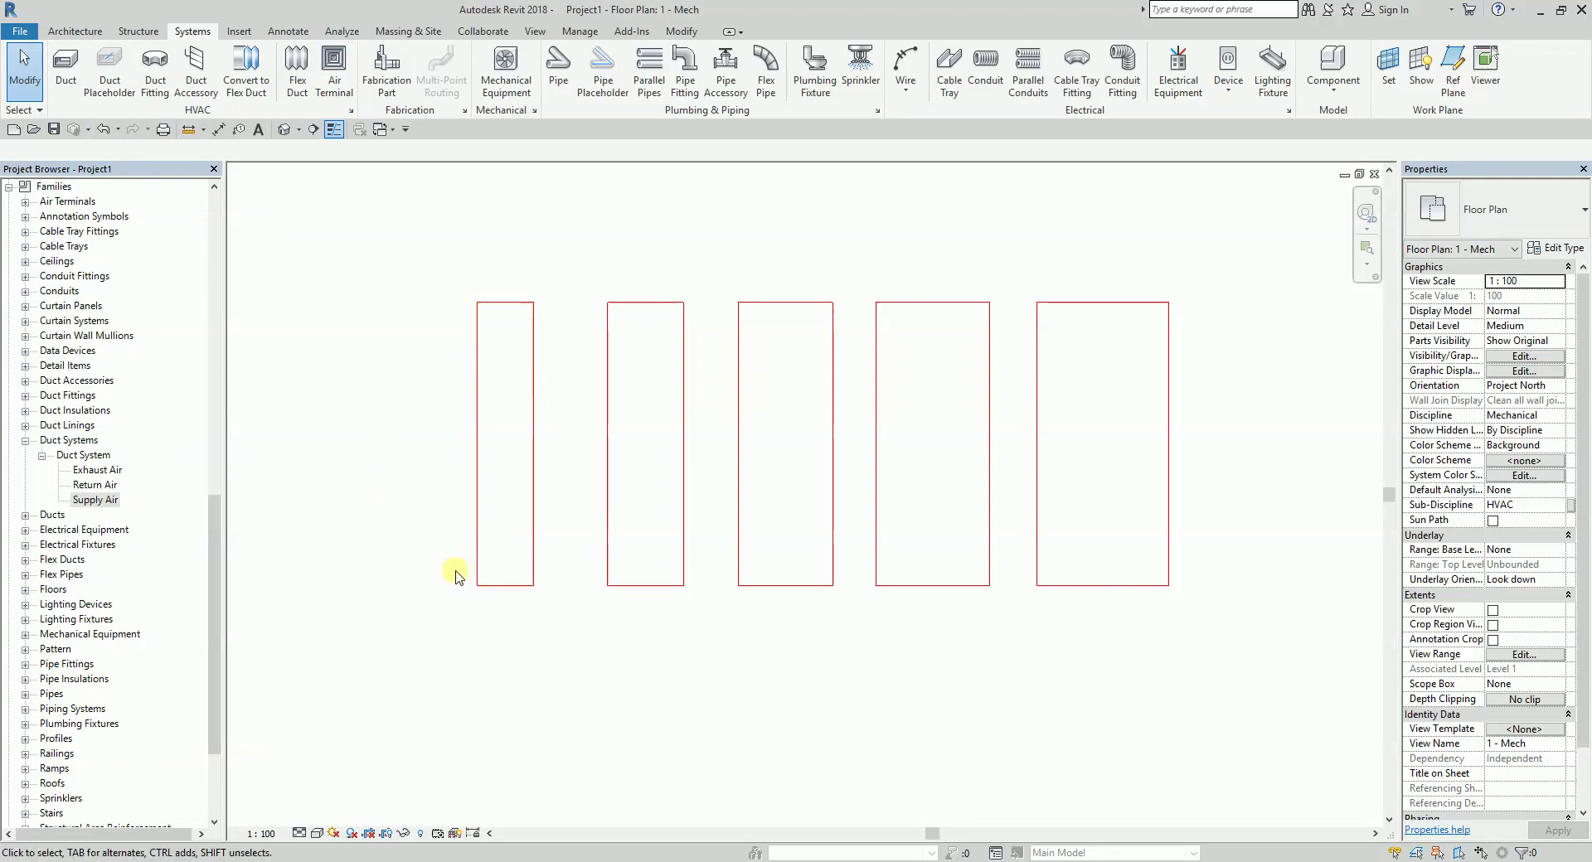
left_click(106, 129)
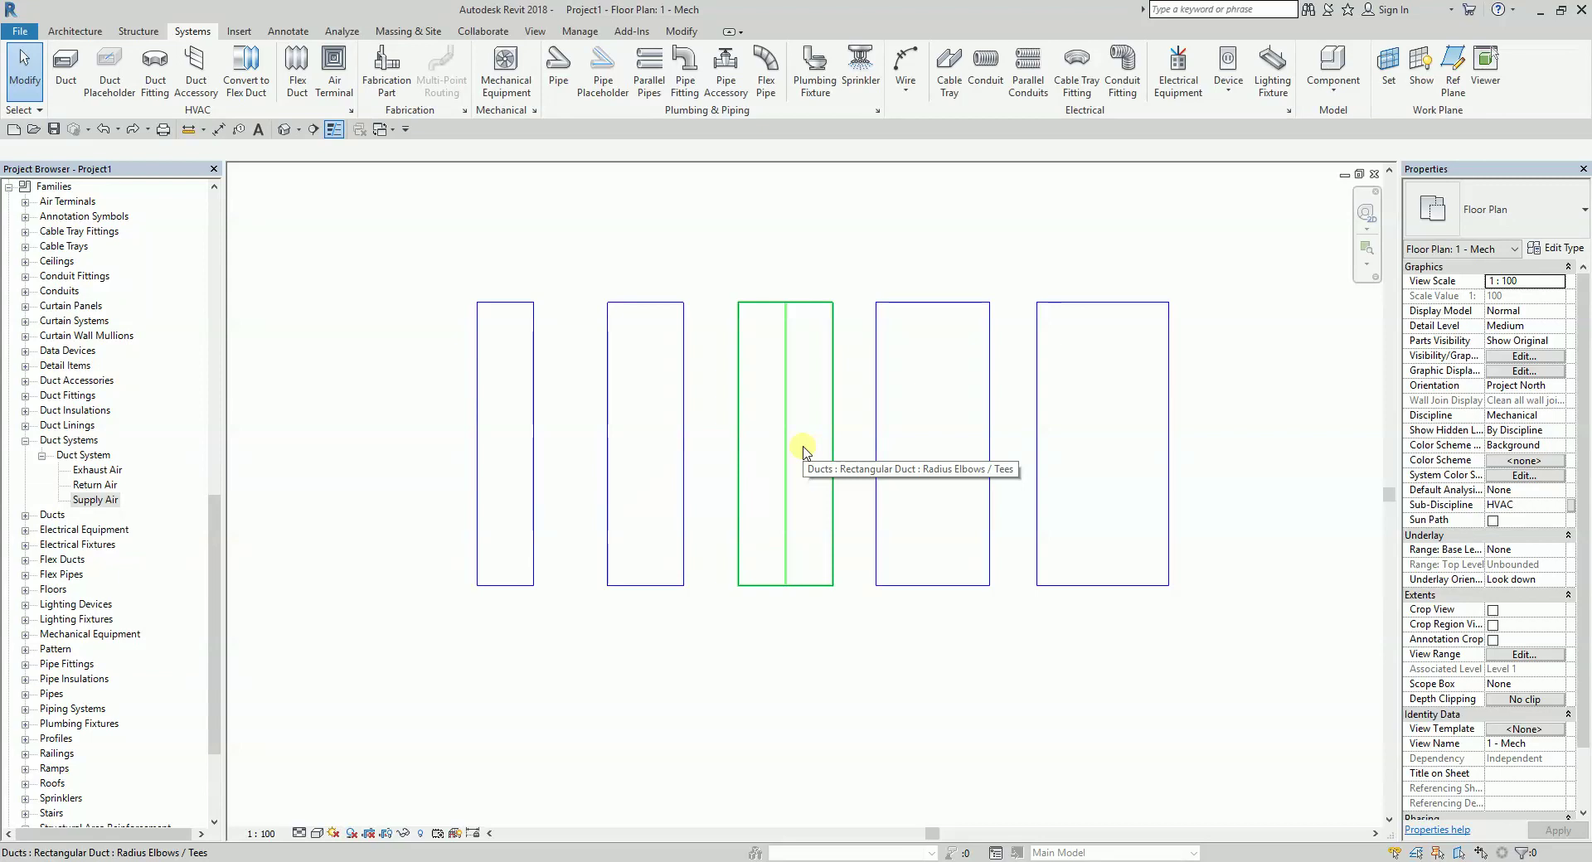
Turn off the thin lines display so the ducts in the 1 - Mech plan show their line weights
left_click(336, 130)
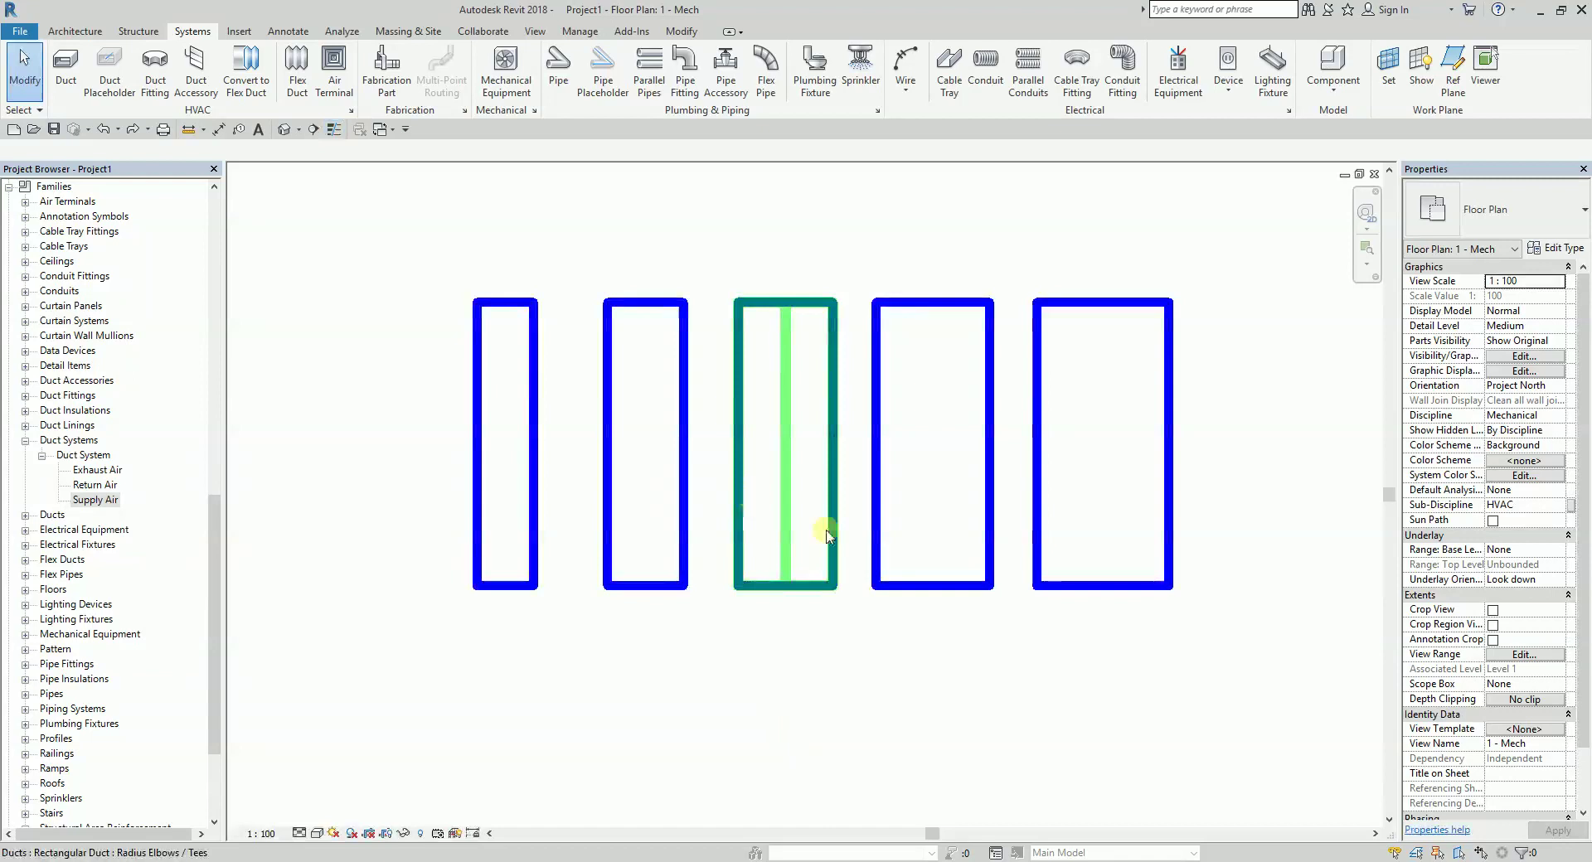
scroll(917, 683, "up", 1)
scroll(606, 654, "up", 1)
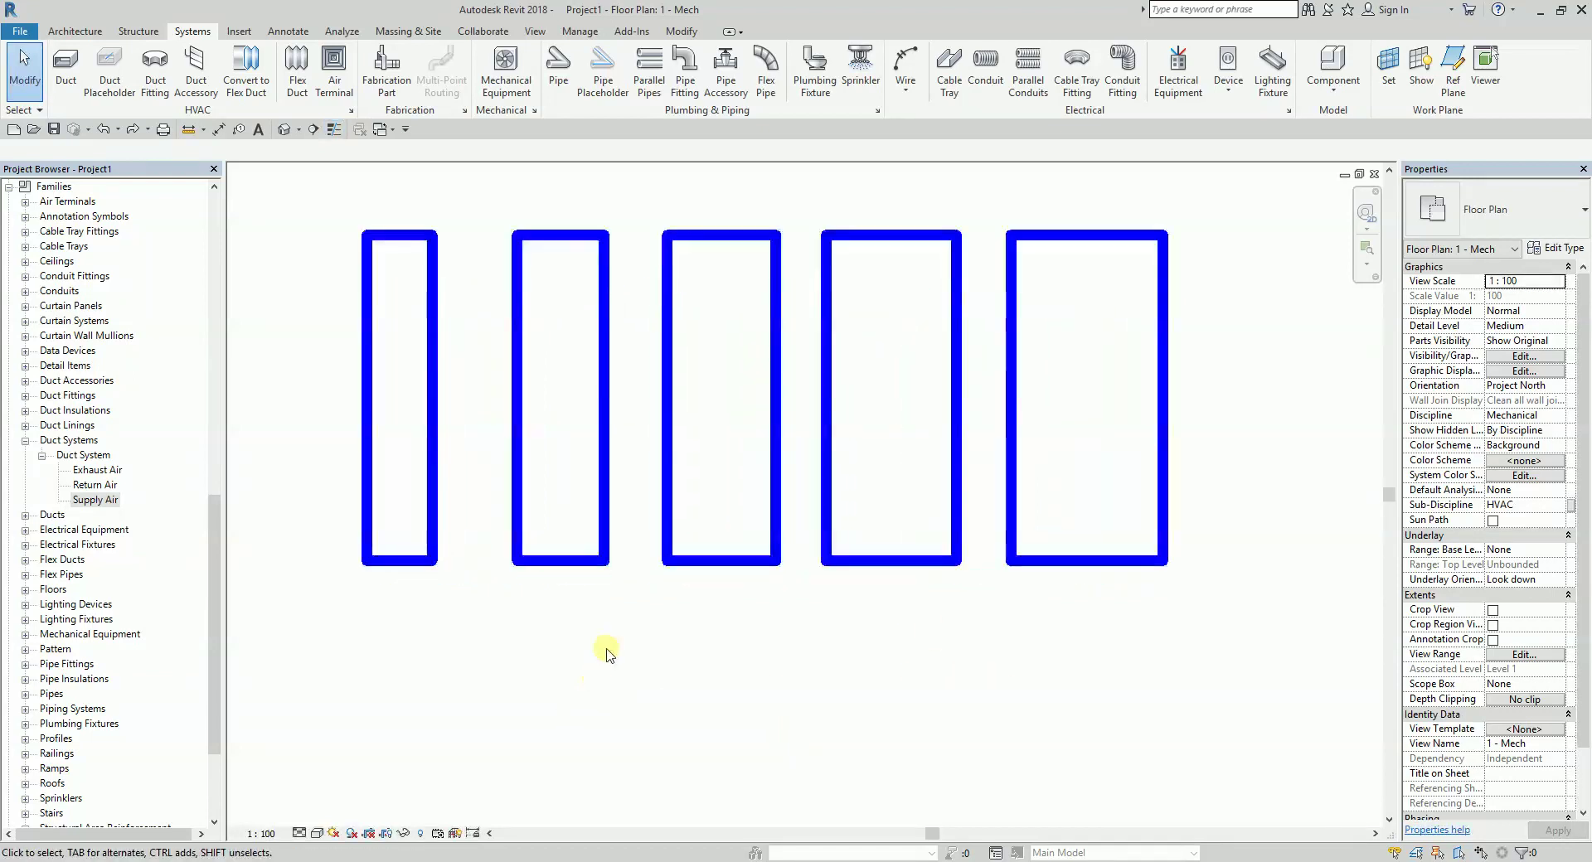
Check which filters are set in the visibility/graphic overrides of the 1 - Mech floor plan, and leave them as they are
middle_click_drag(607, 654, 589, 717)
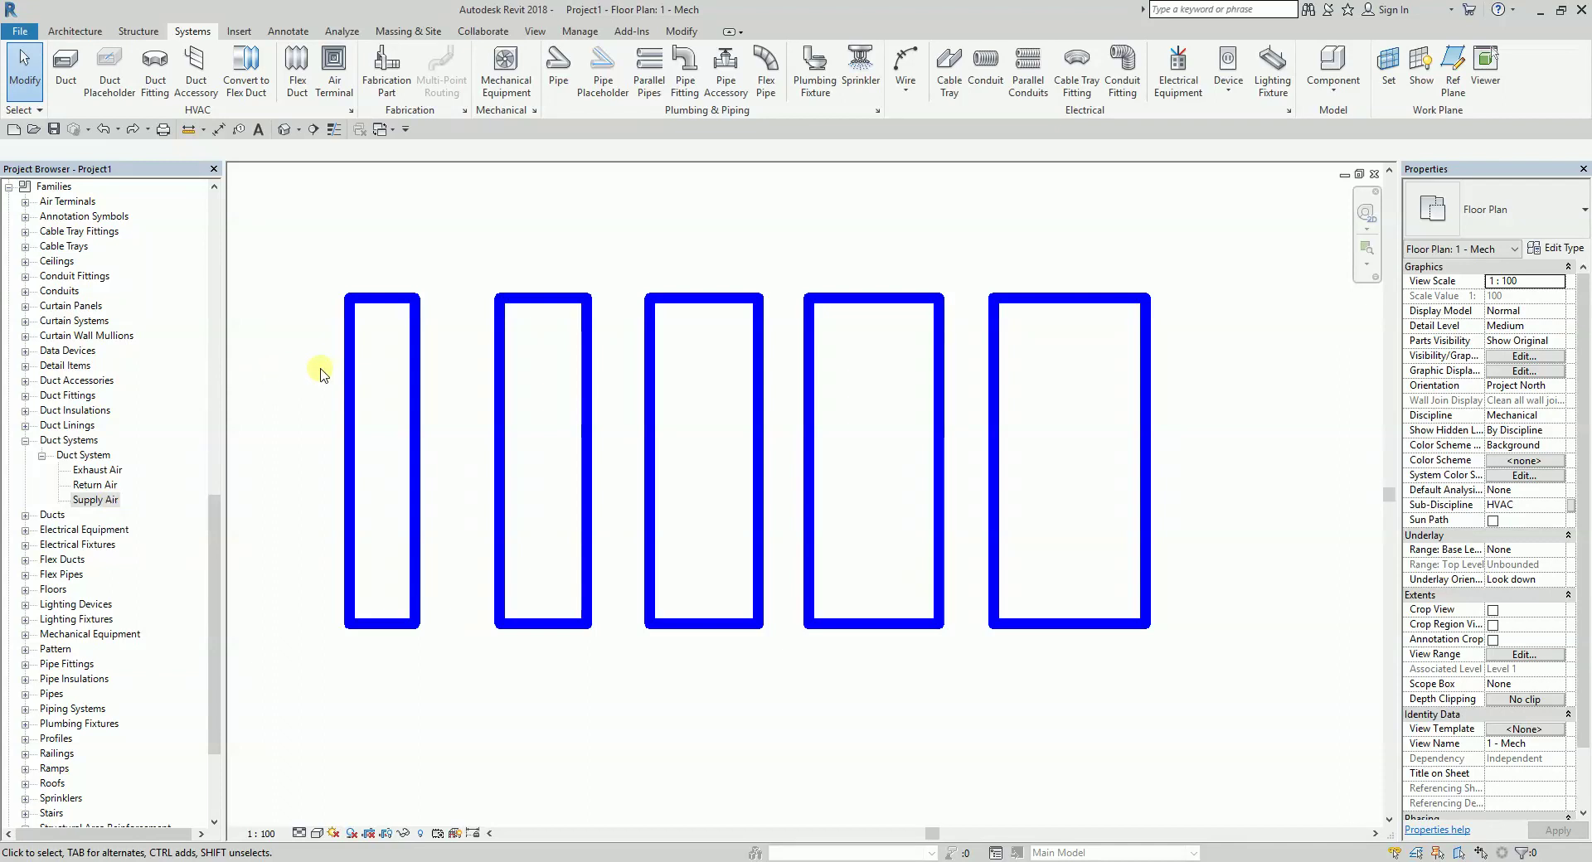
key("v")
key("g")
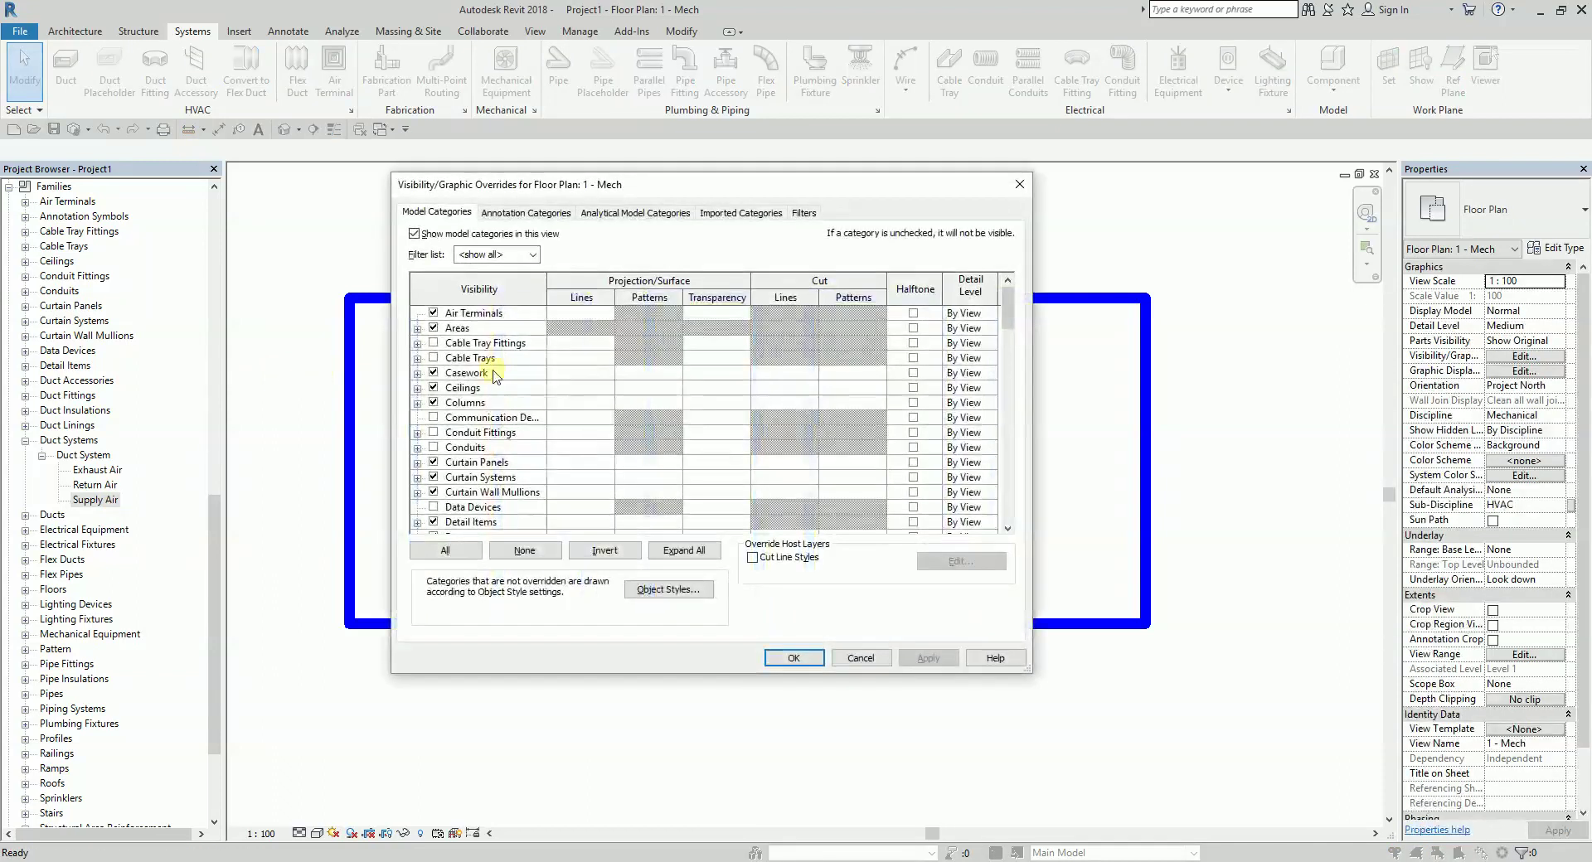
left_click(805, 214)
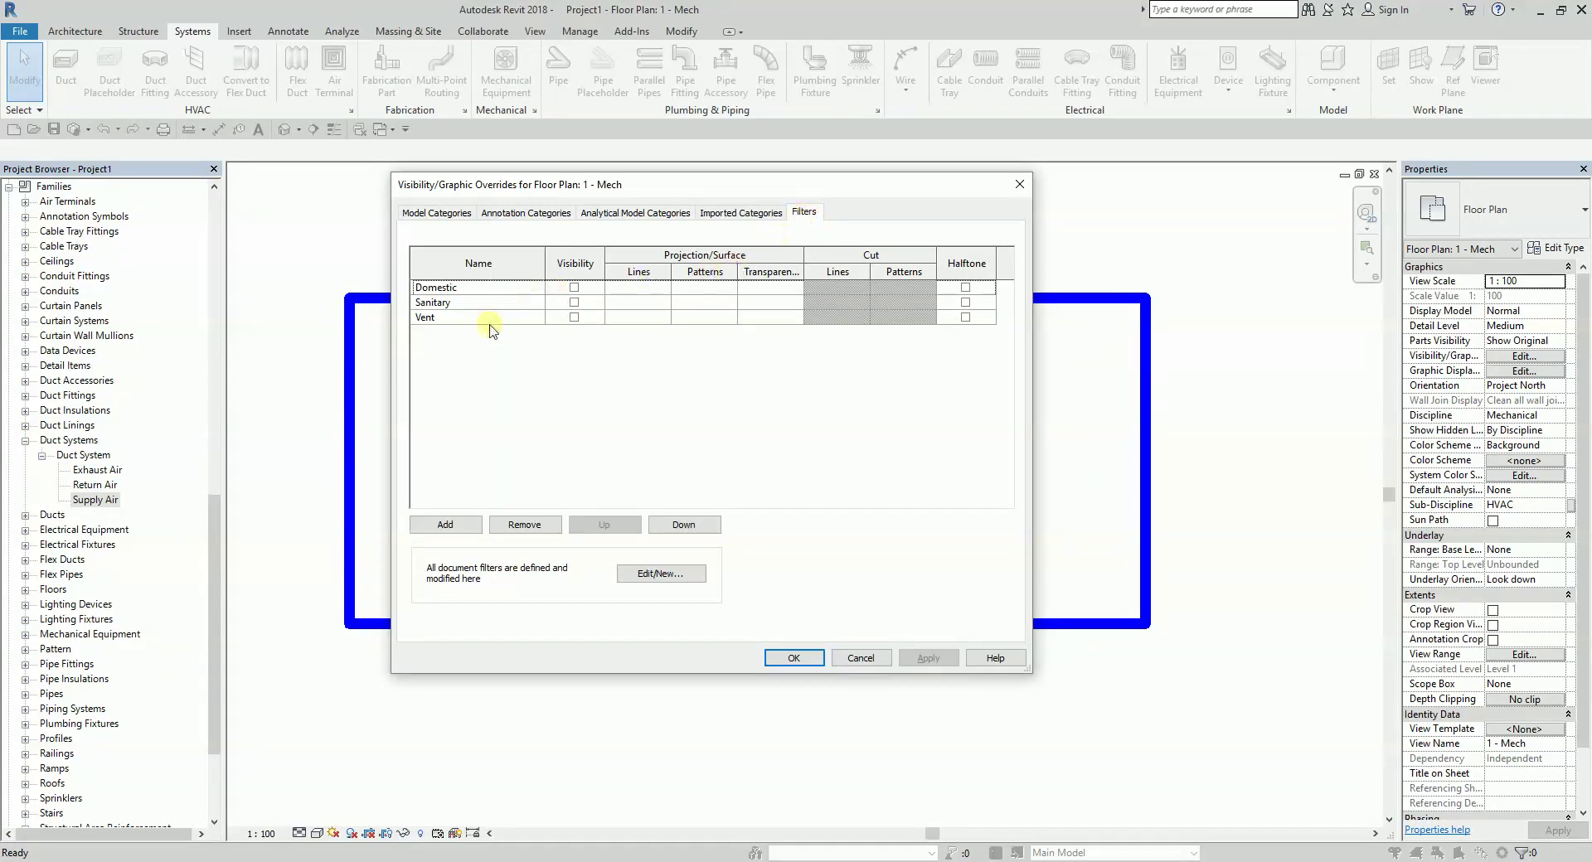
left_click(446, 289)
left_click_drag(697, 186, 1219, 233)
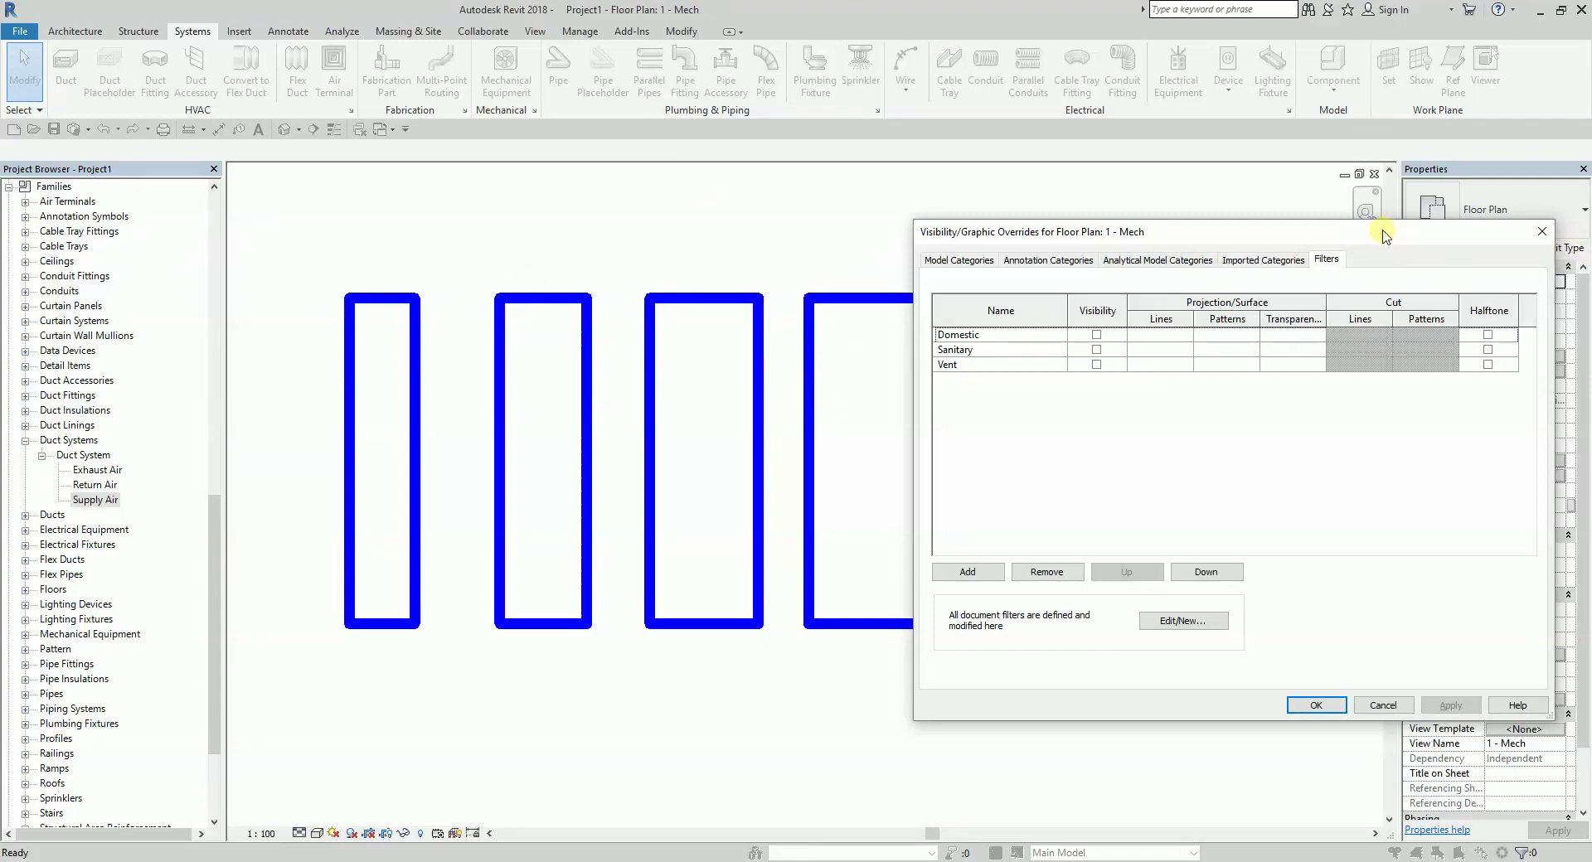
left_click(1541, 236)
Inspect the five ducts one after another, from the narrowest to the widest, to compare their width and height
left_click(414, 323)
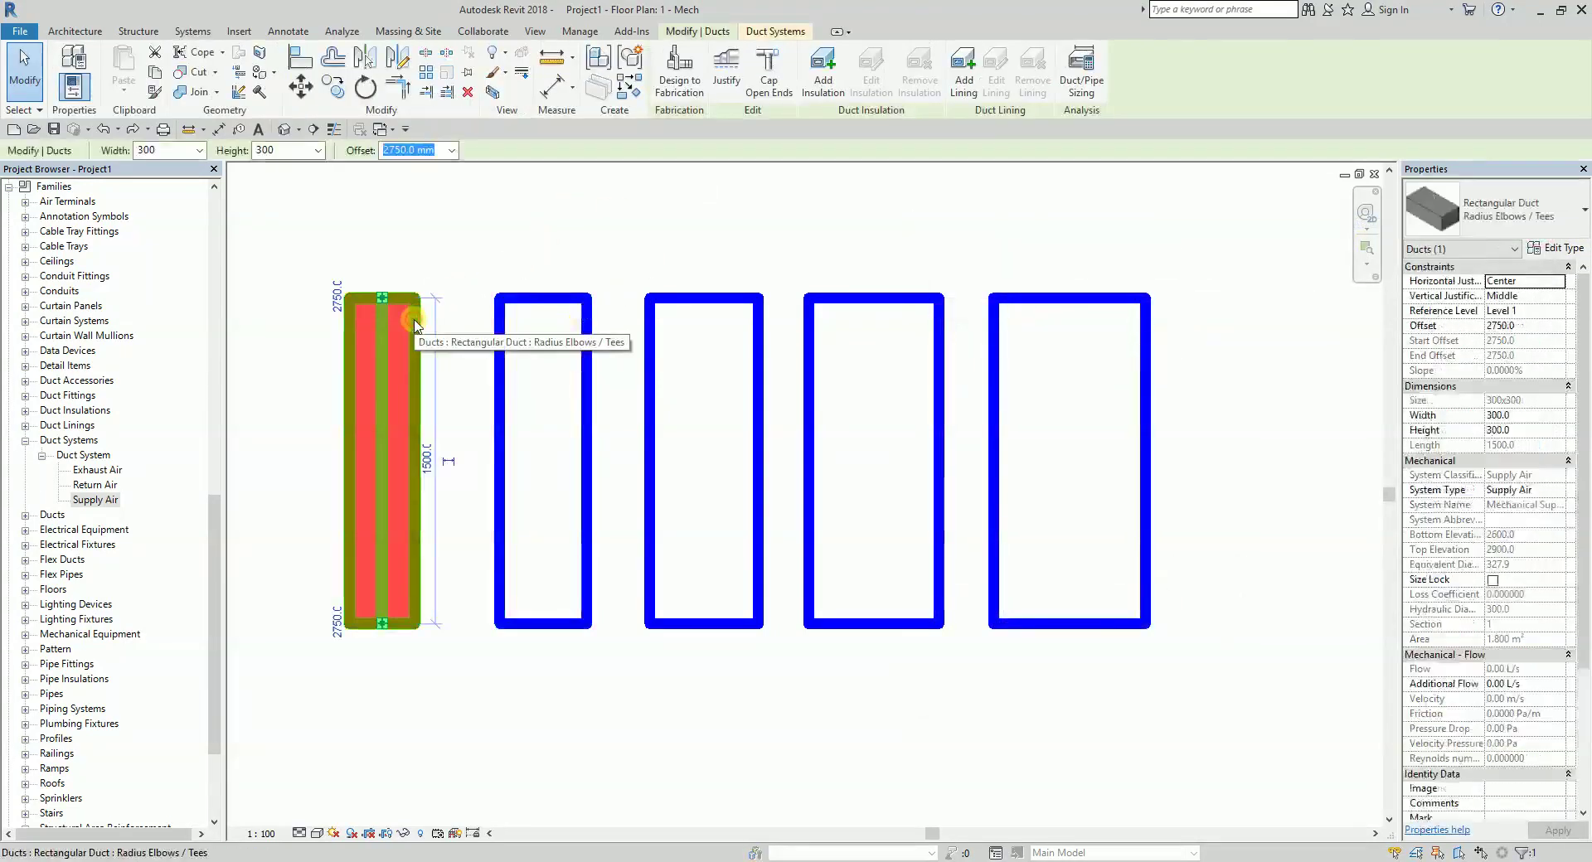
left_click(545, 300)
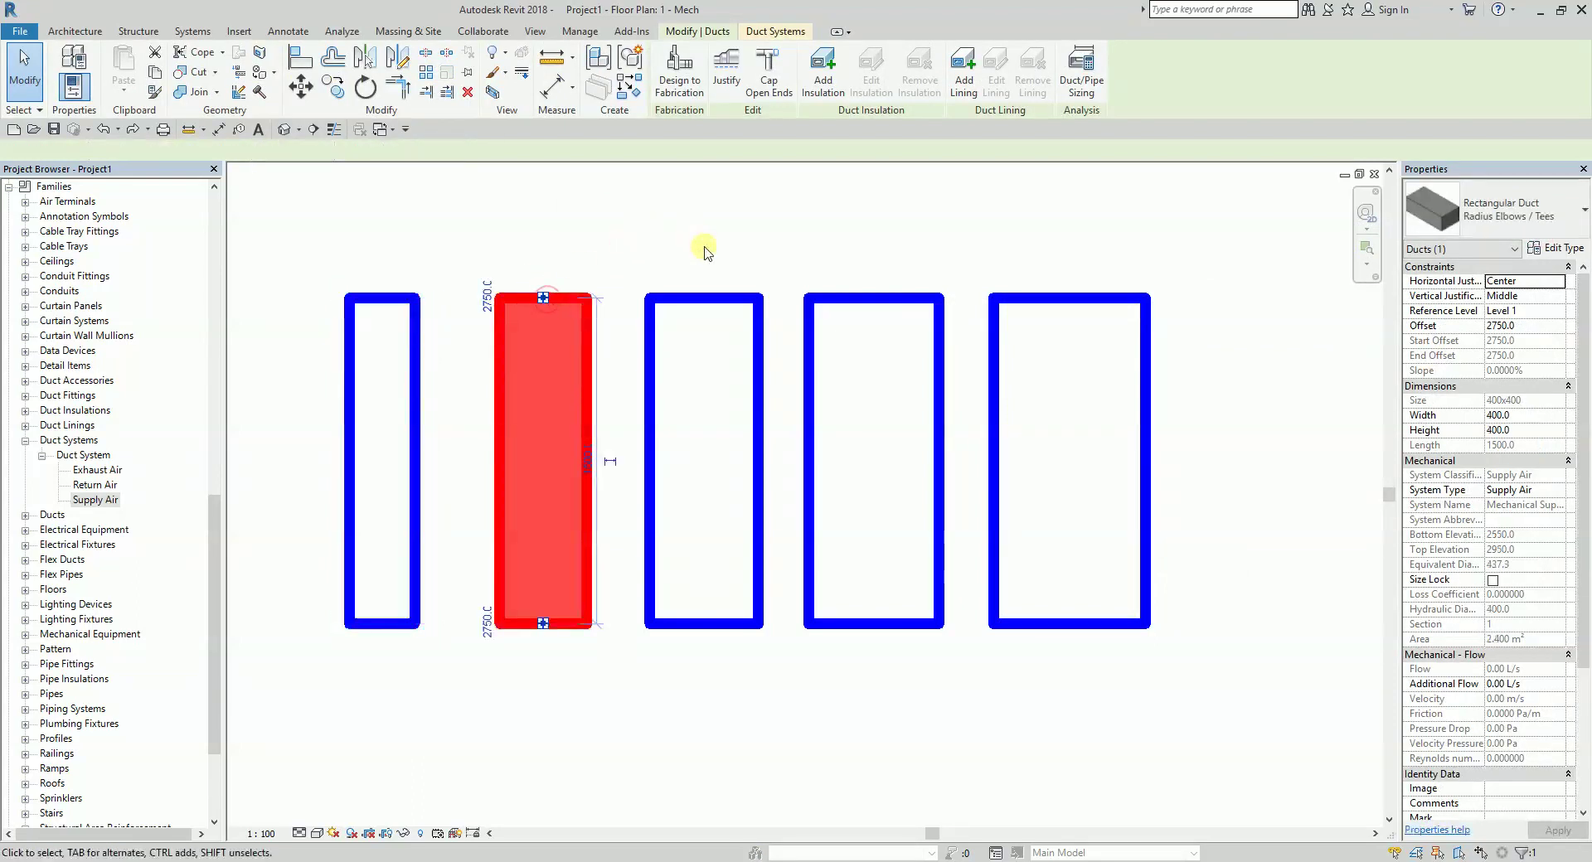
left_click(709, 300)
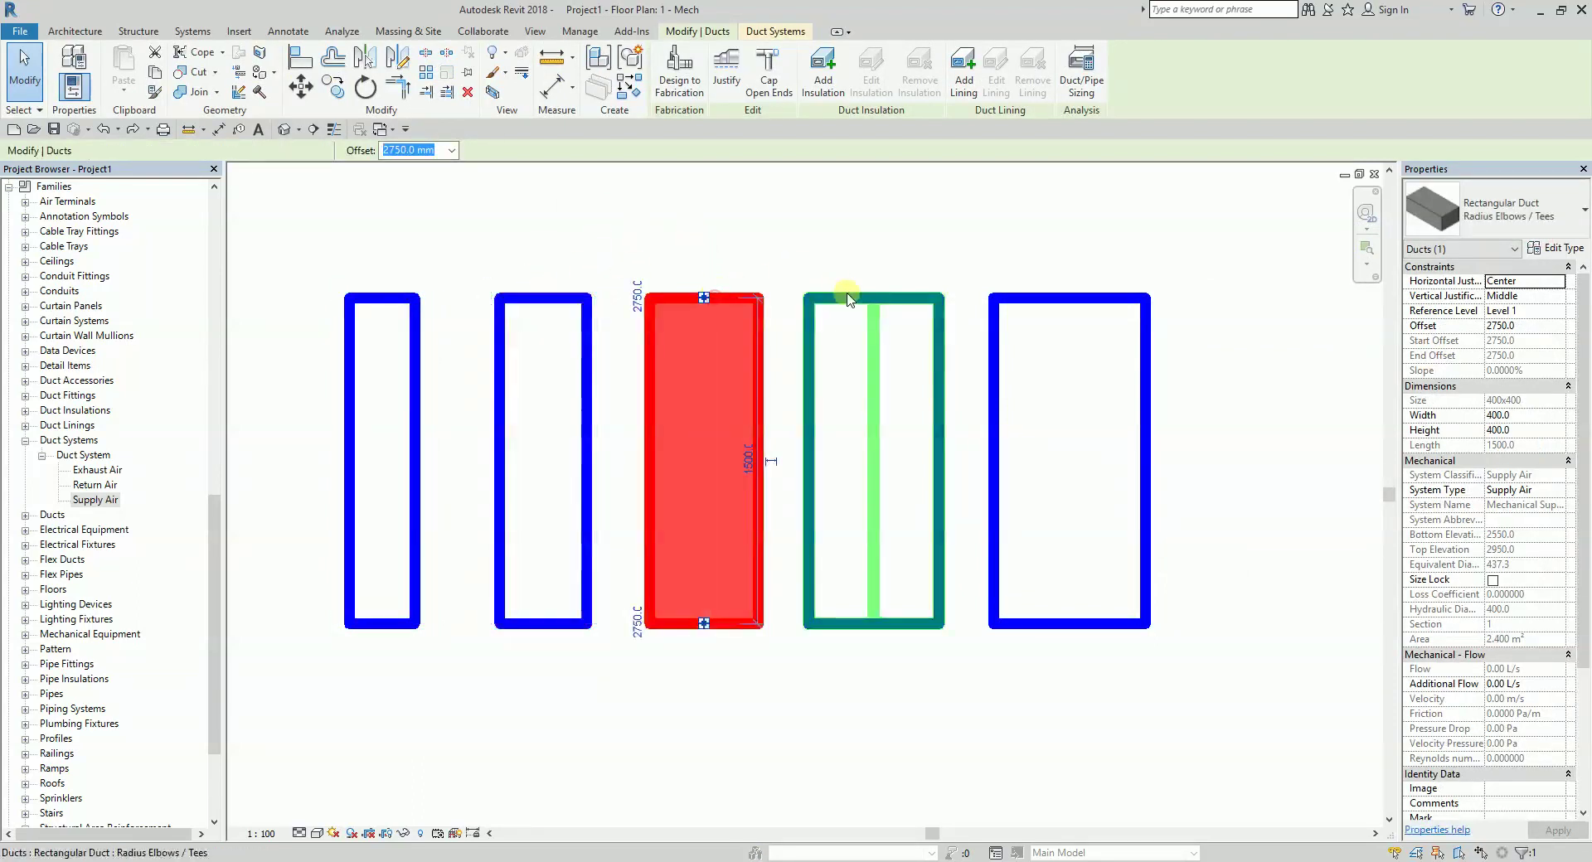
left_click(853, 298)
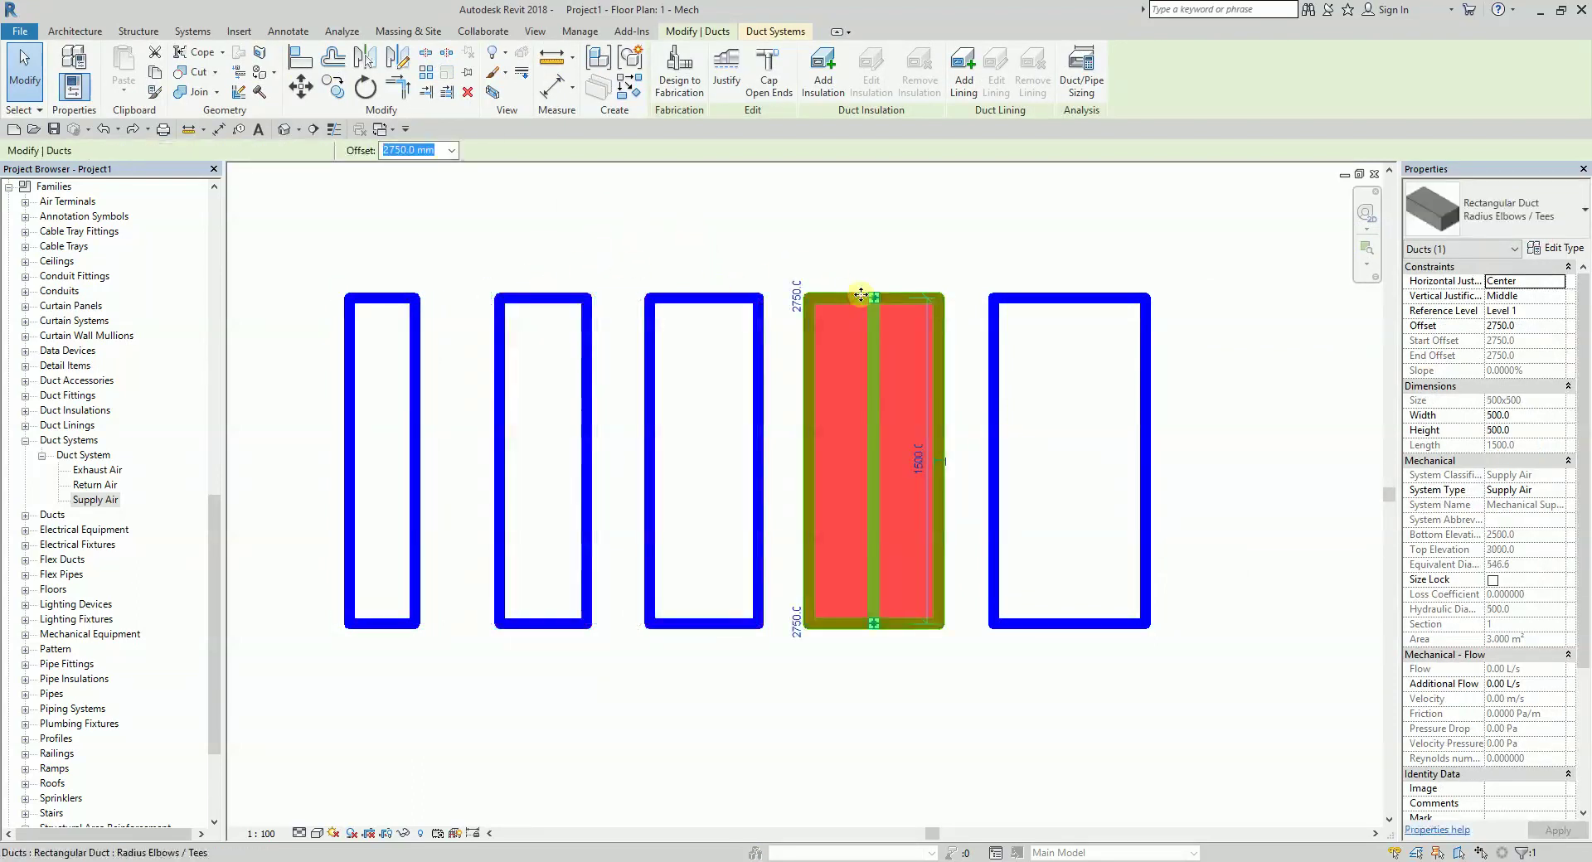
left_click(1076, 296)
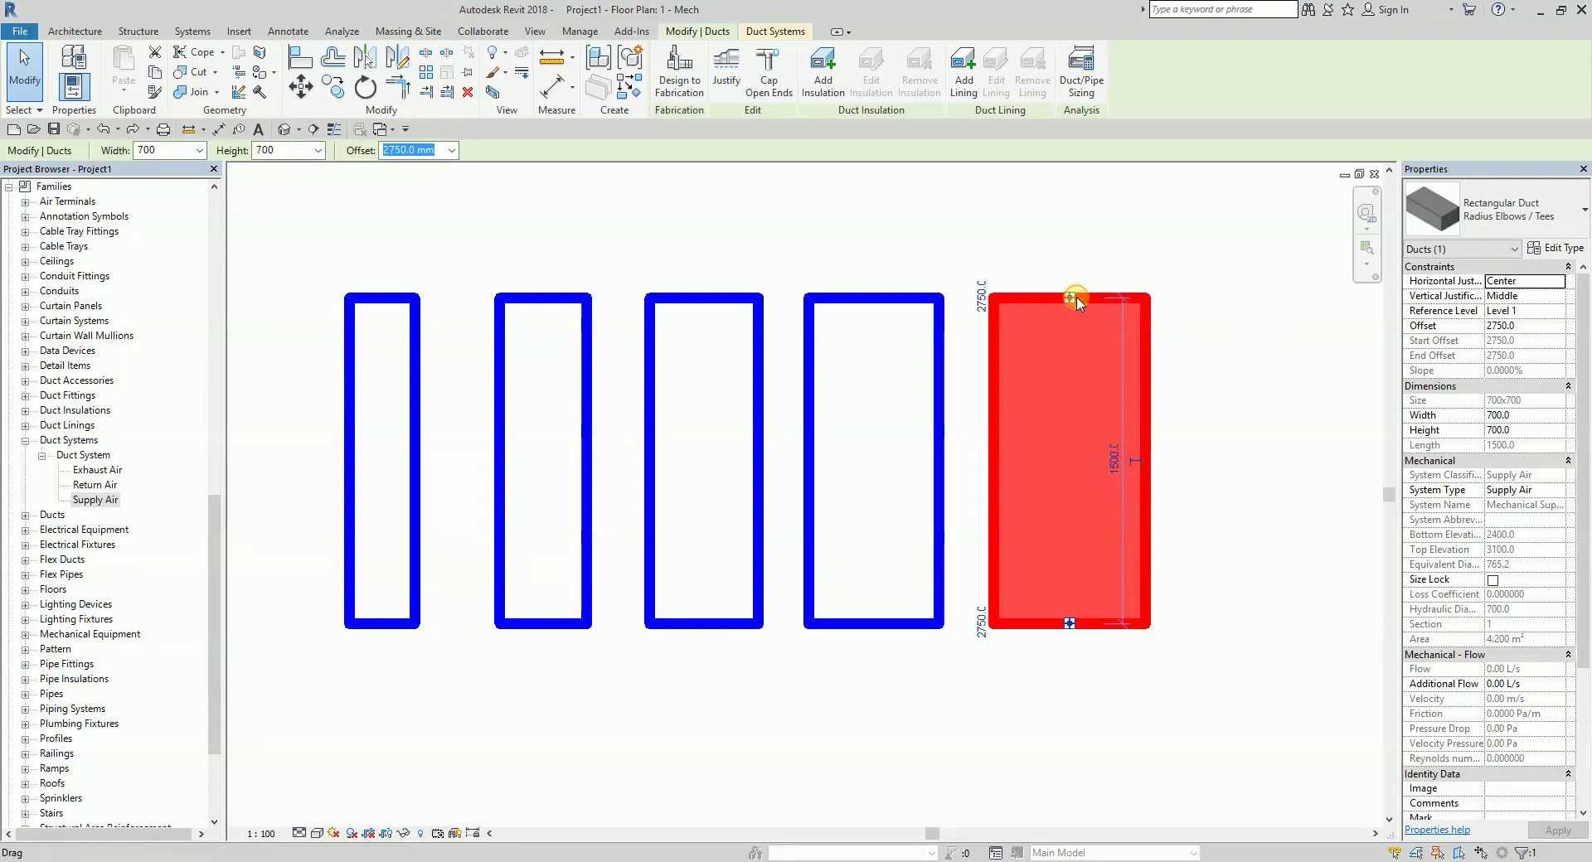
left_click(932, 242)
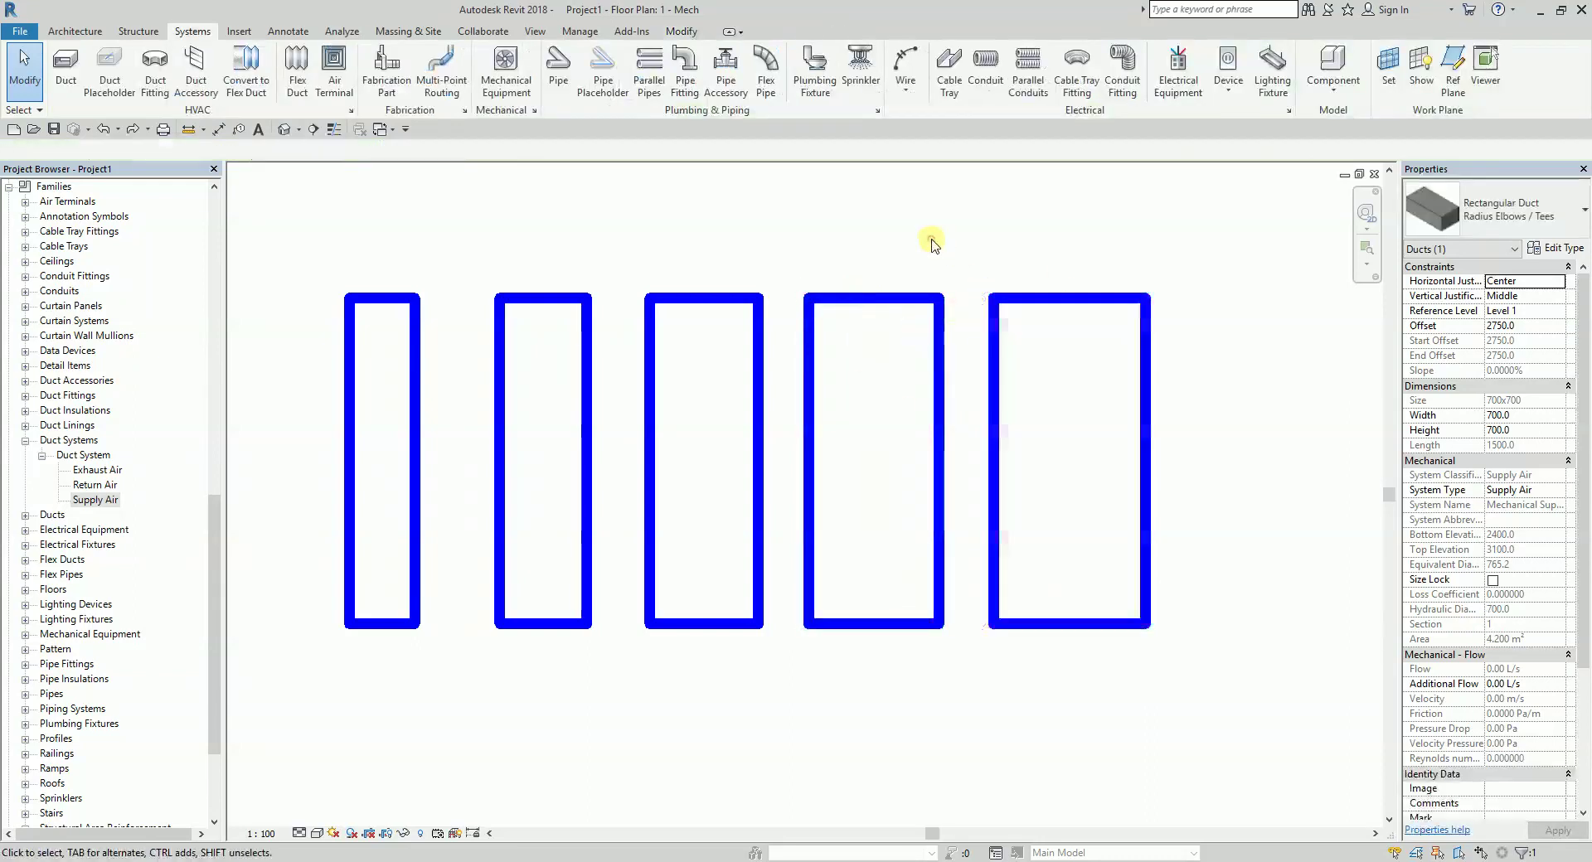
middle_click_drag(798, 233, 816, 239)
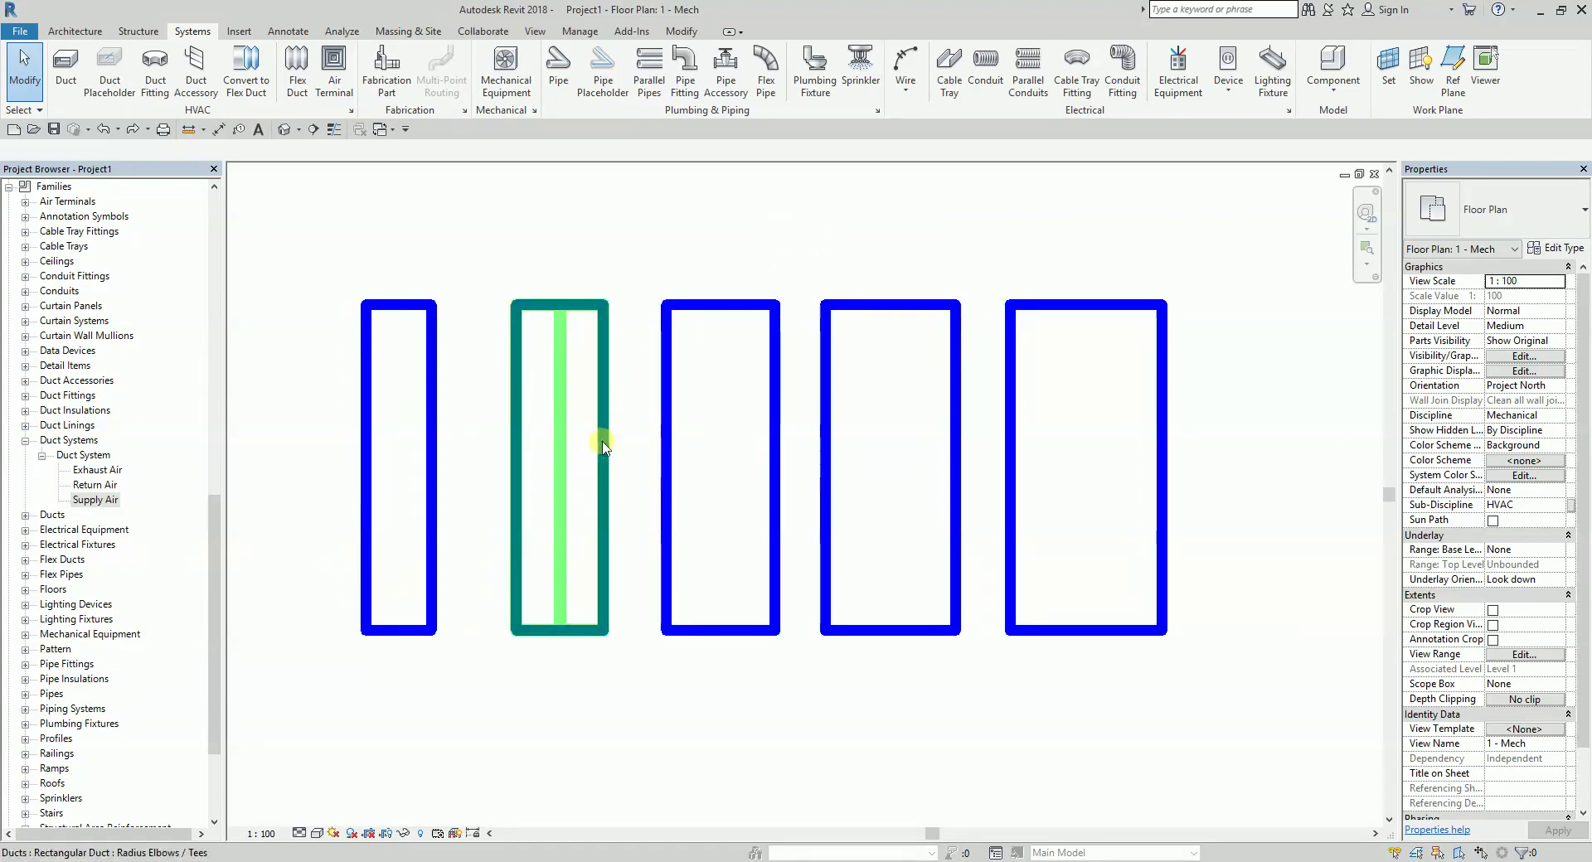
Check the width and height parameters of the narrowest duct and clear the selection
left_click(425, 307)
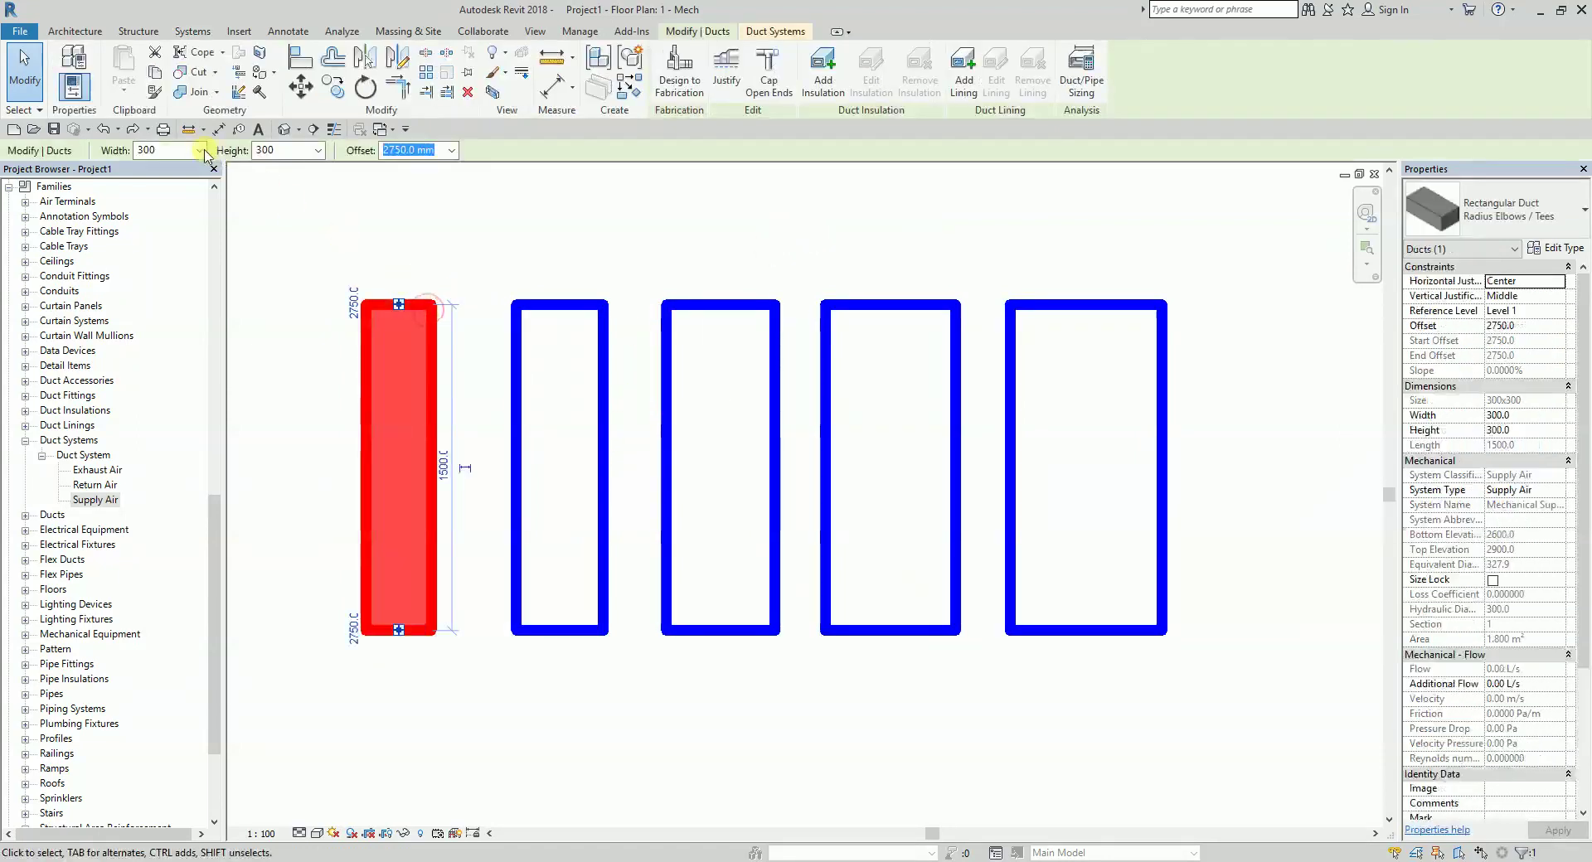
left_click(270, 151)
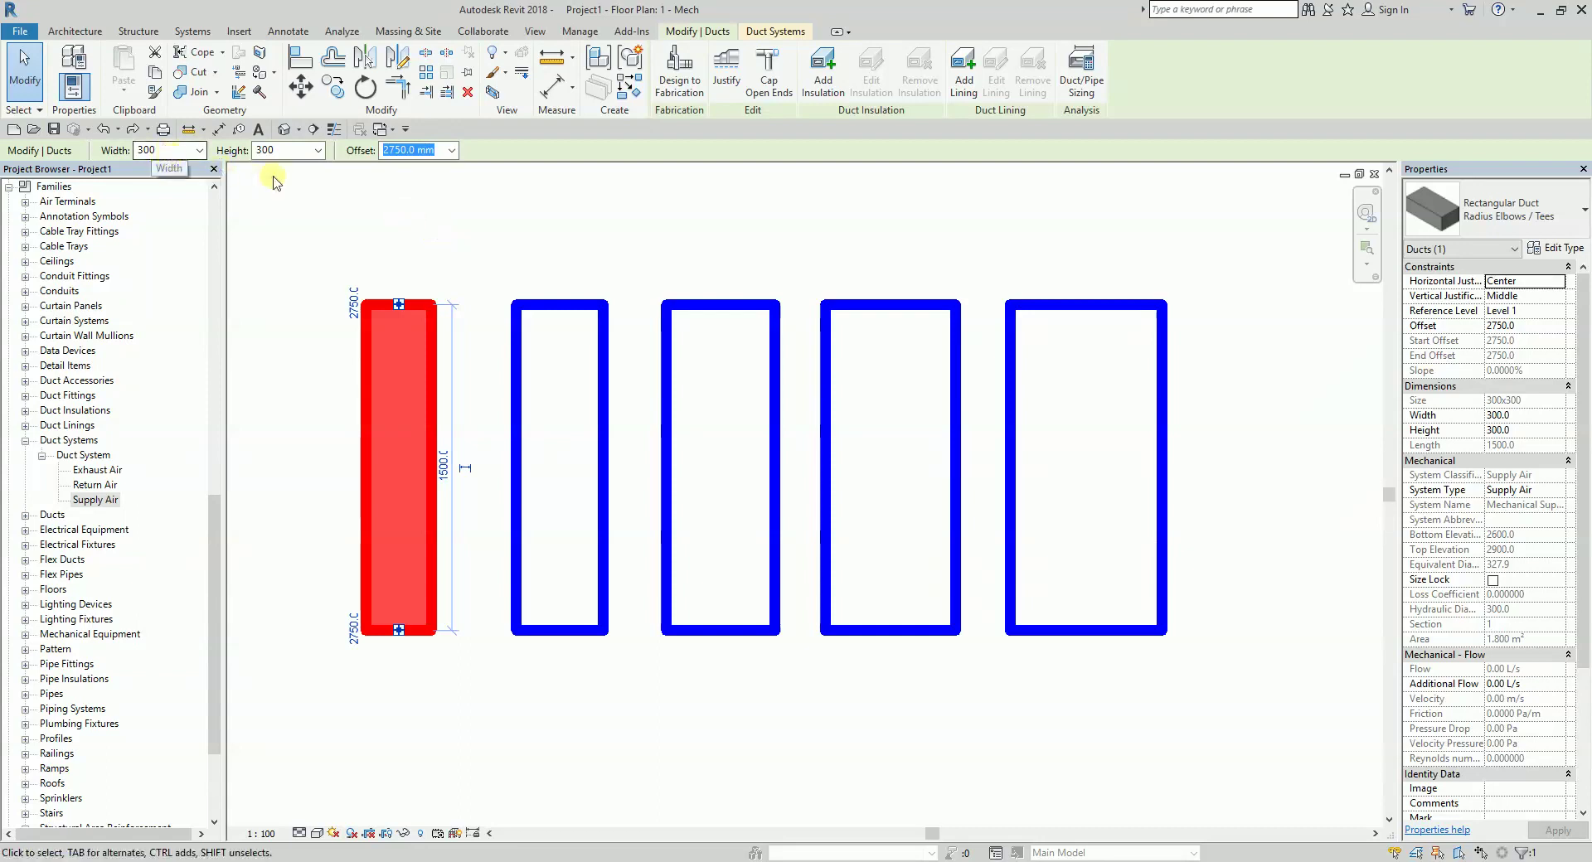
left_click(376, 214)
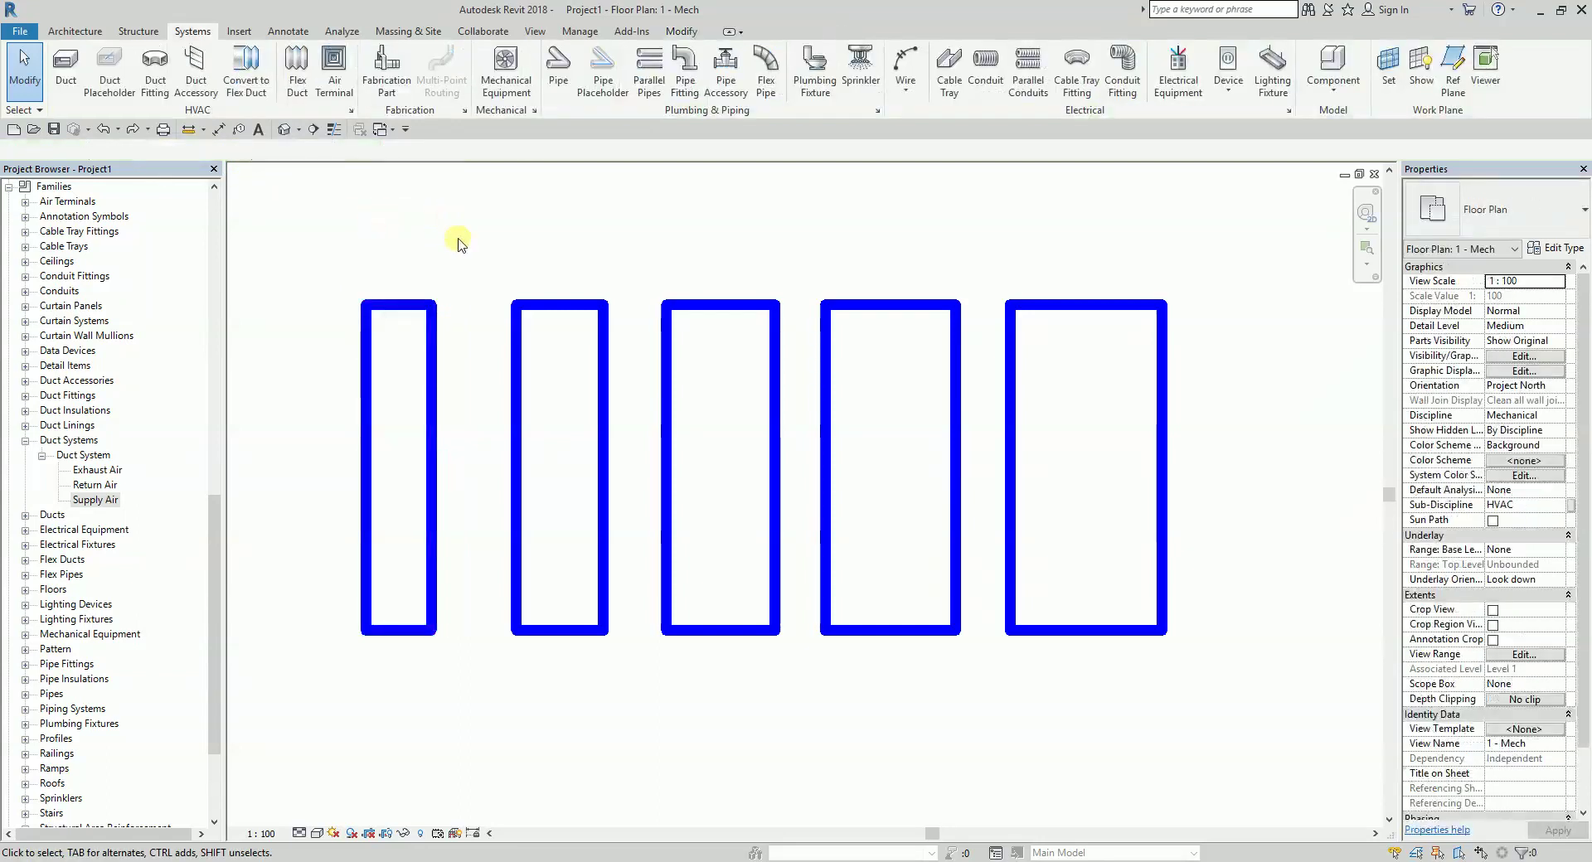
left_click(419, 313)
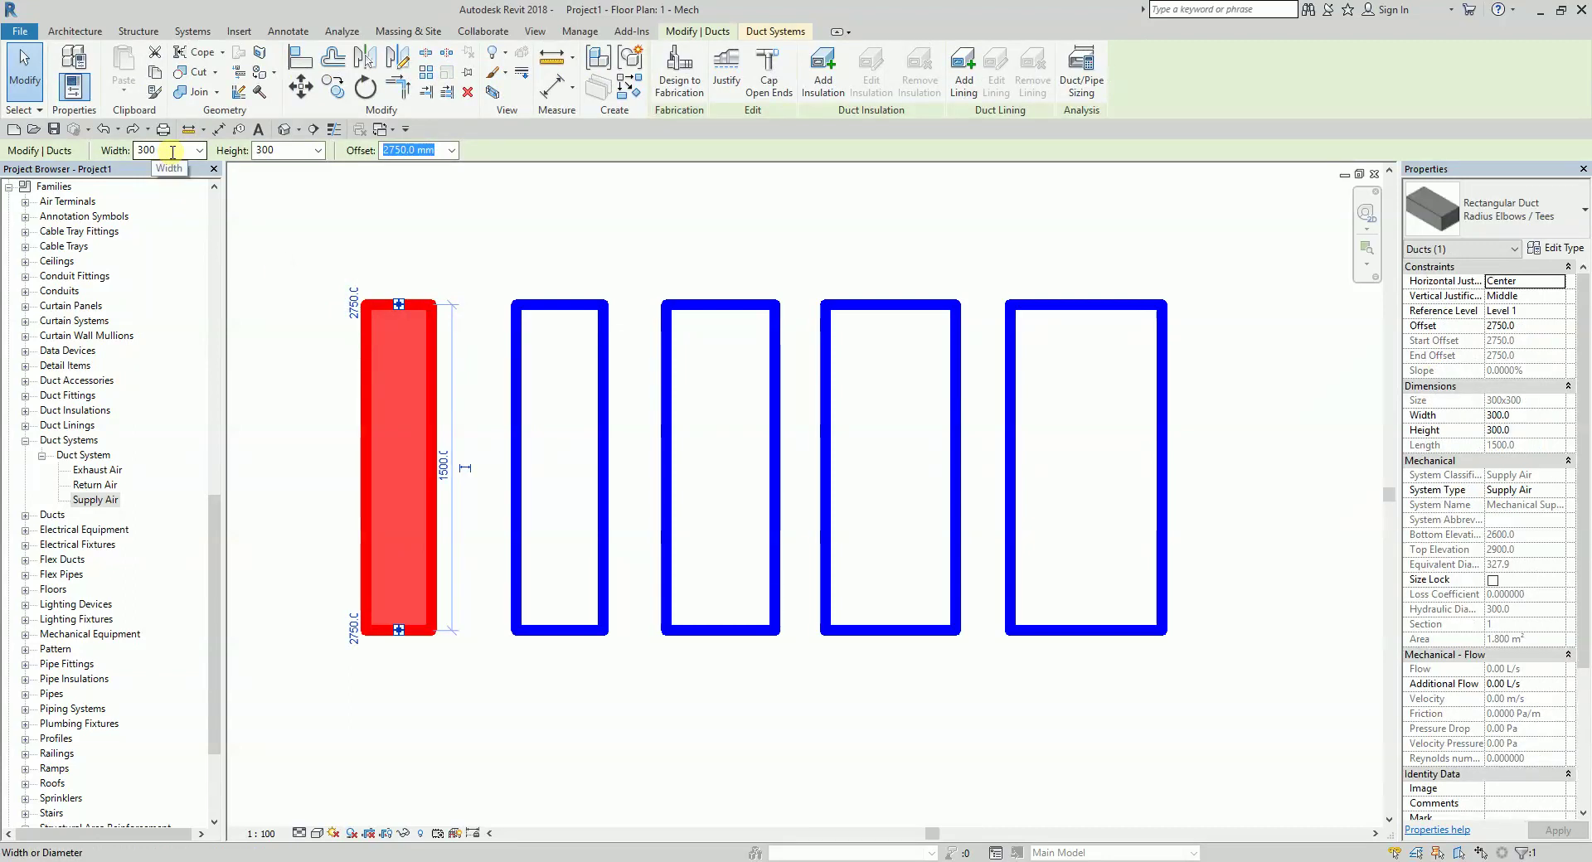
left_click(345, 204)
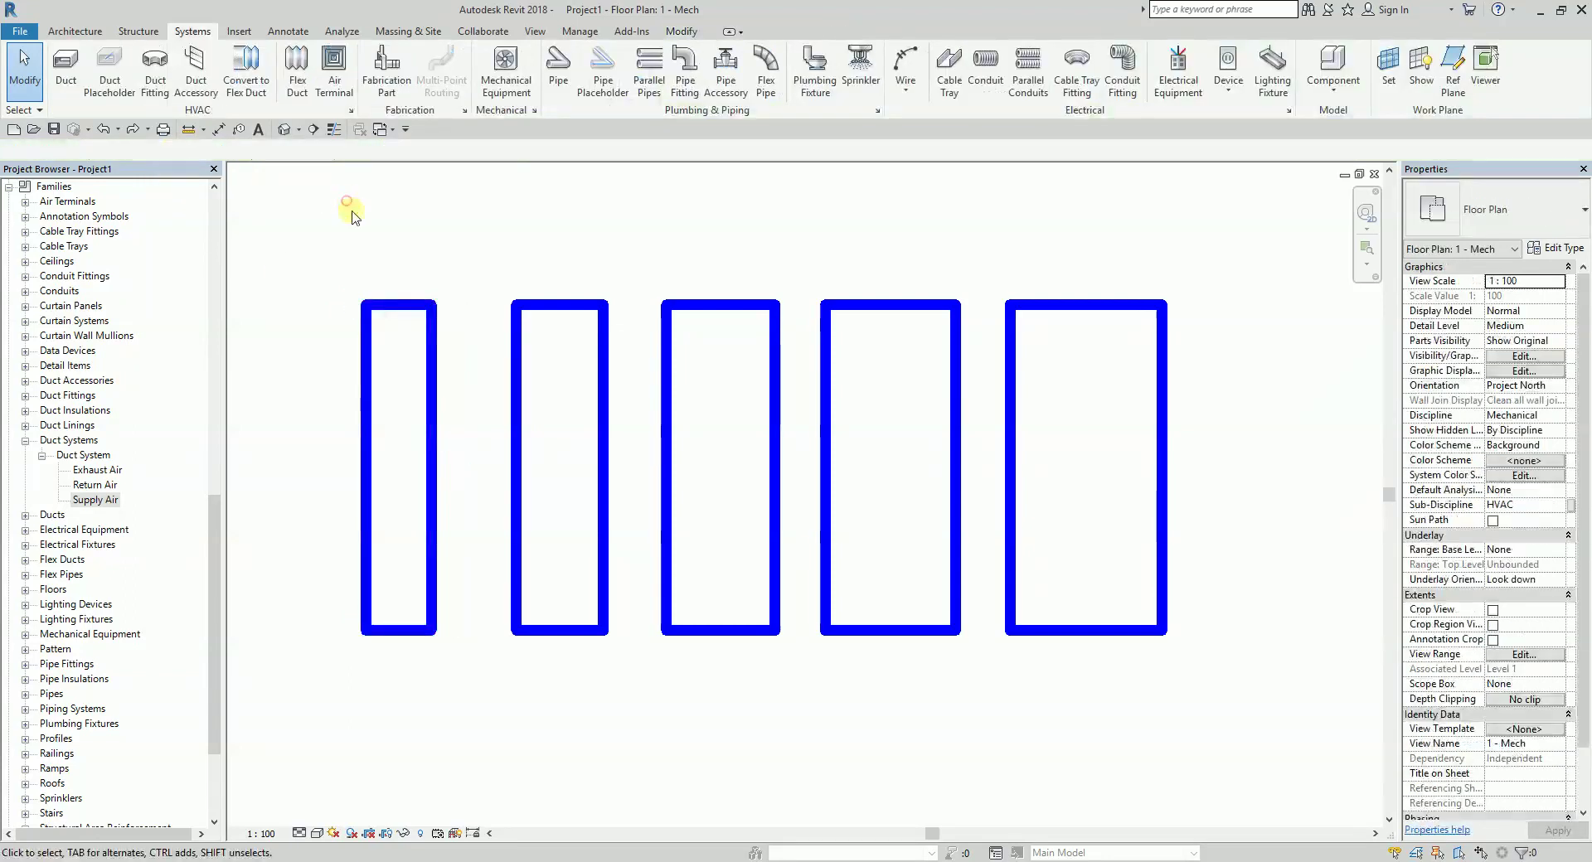
Create a rule-based filter named Duct_Width_300 from the visibility/graphic overrides of the 1 - Mech plan
left_click(436, 253)
key("v")
key("g")
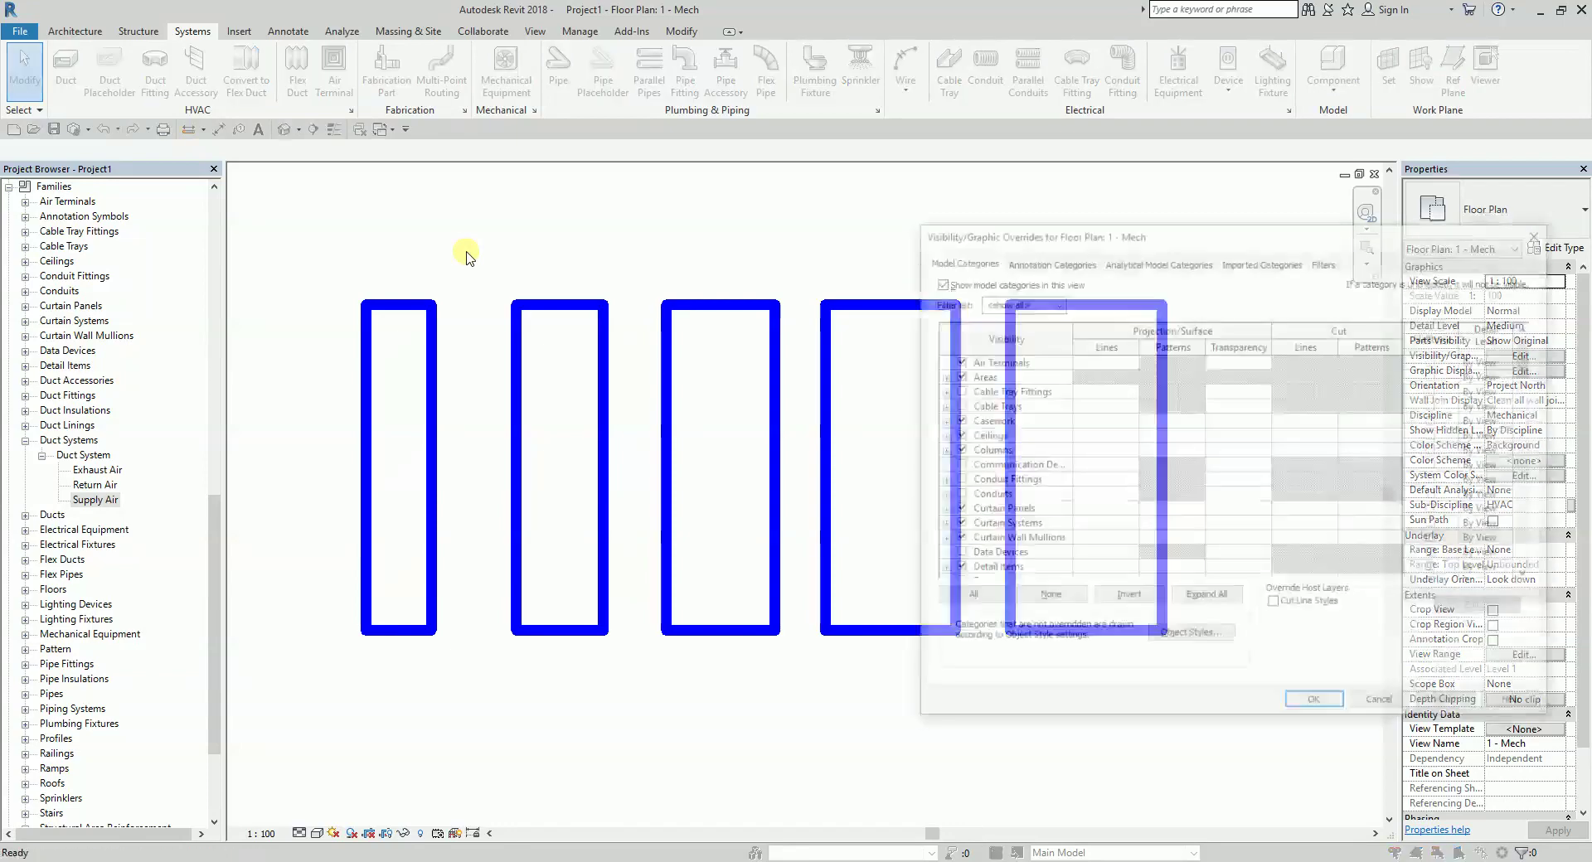
left_click_drag(1265, 239, 788, 165)
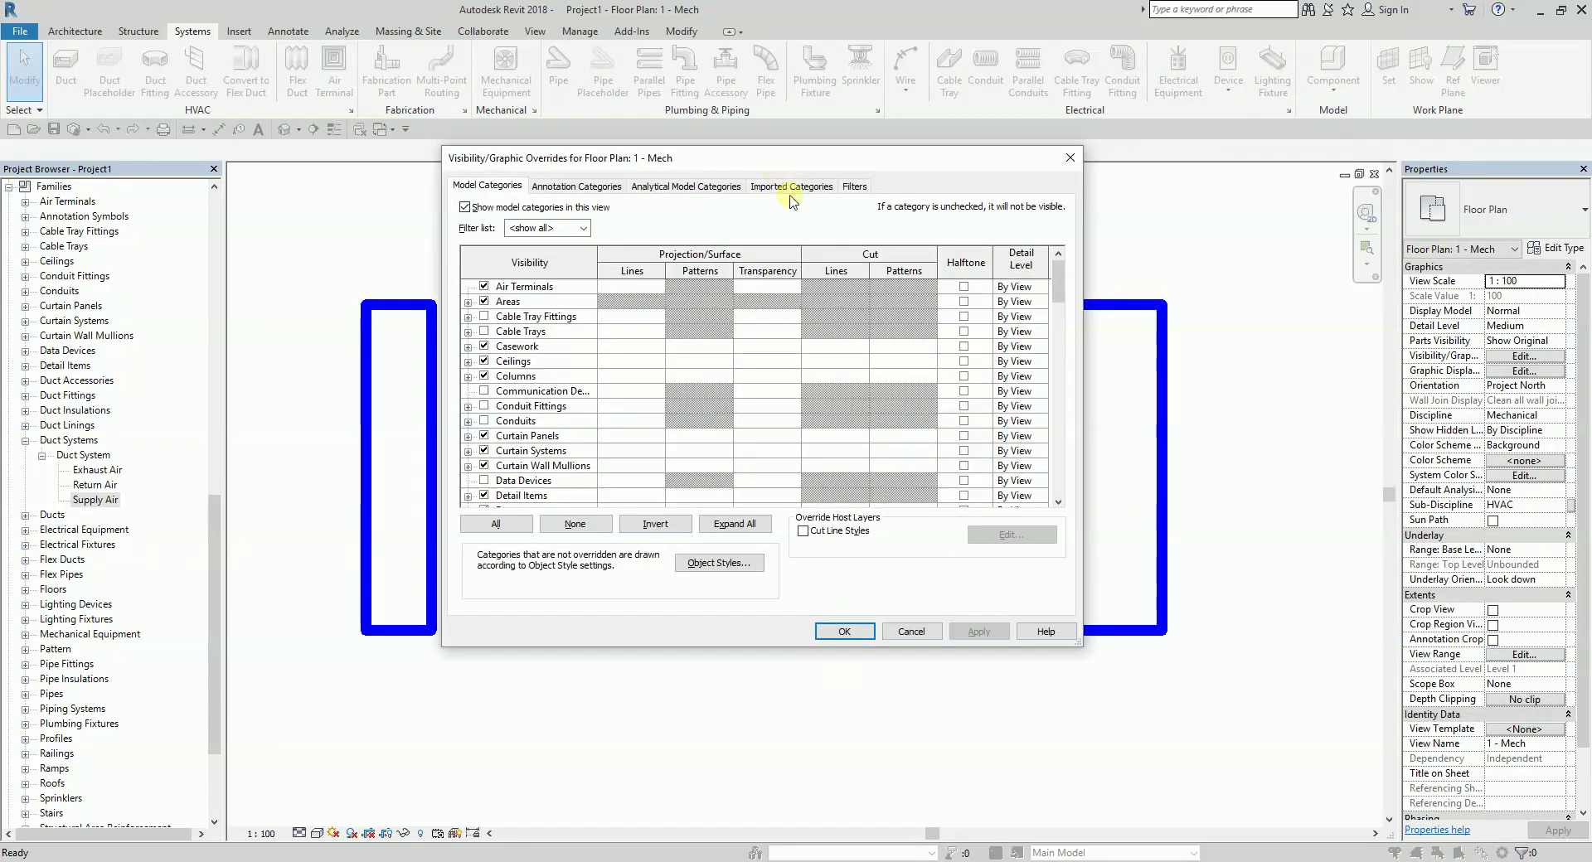
left_click(854, 187)
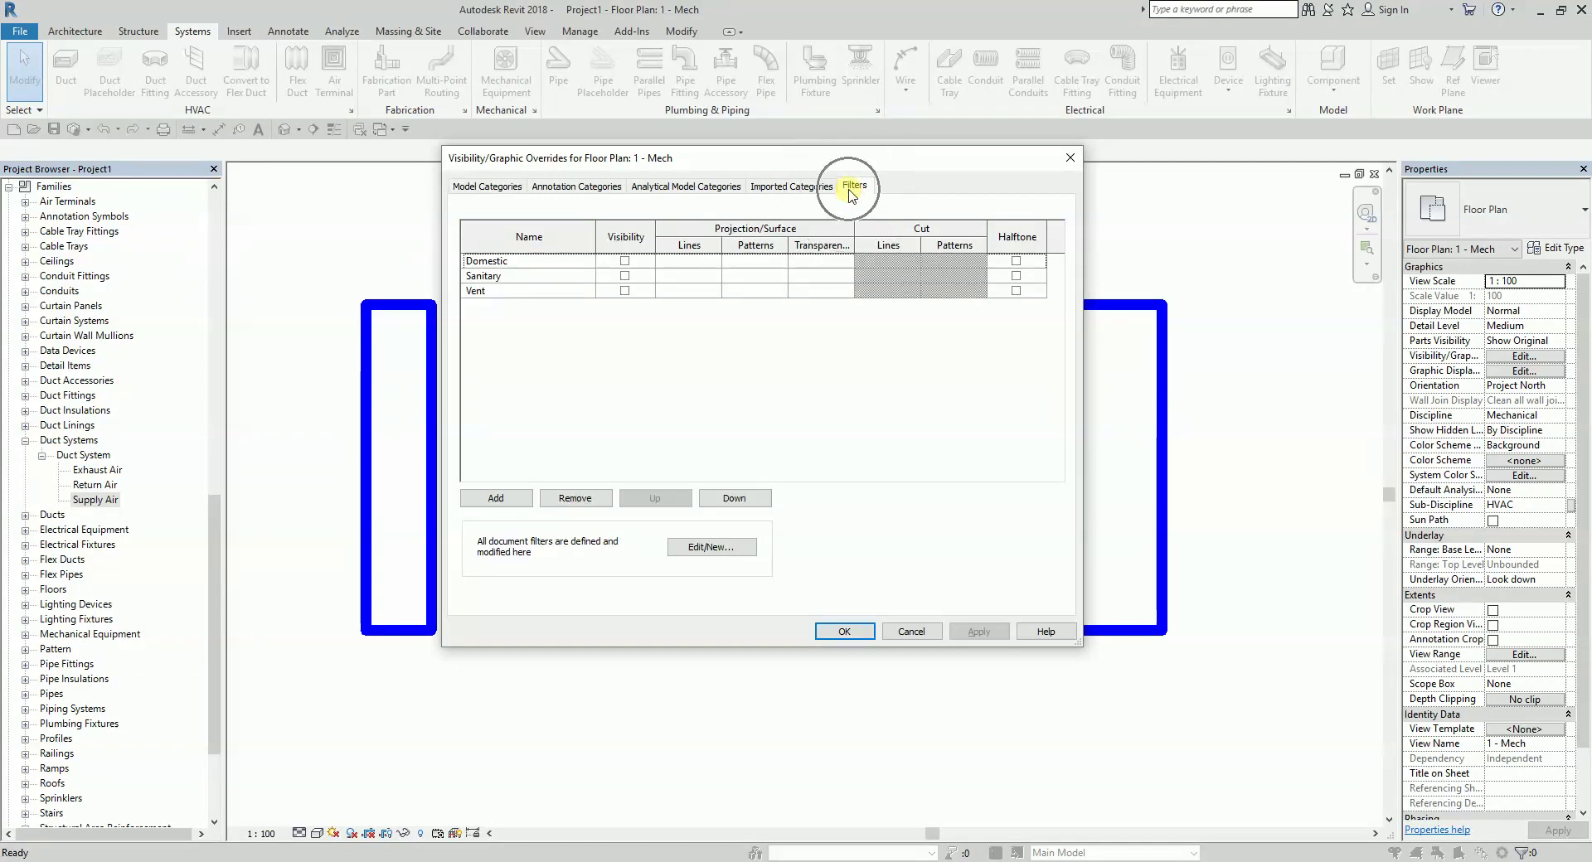
left_click(709, 549)
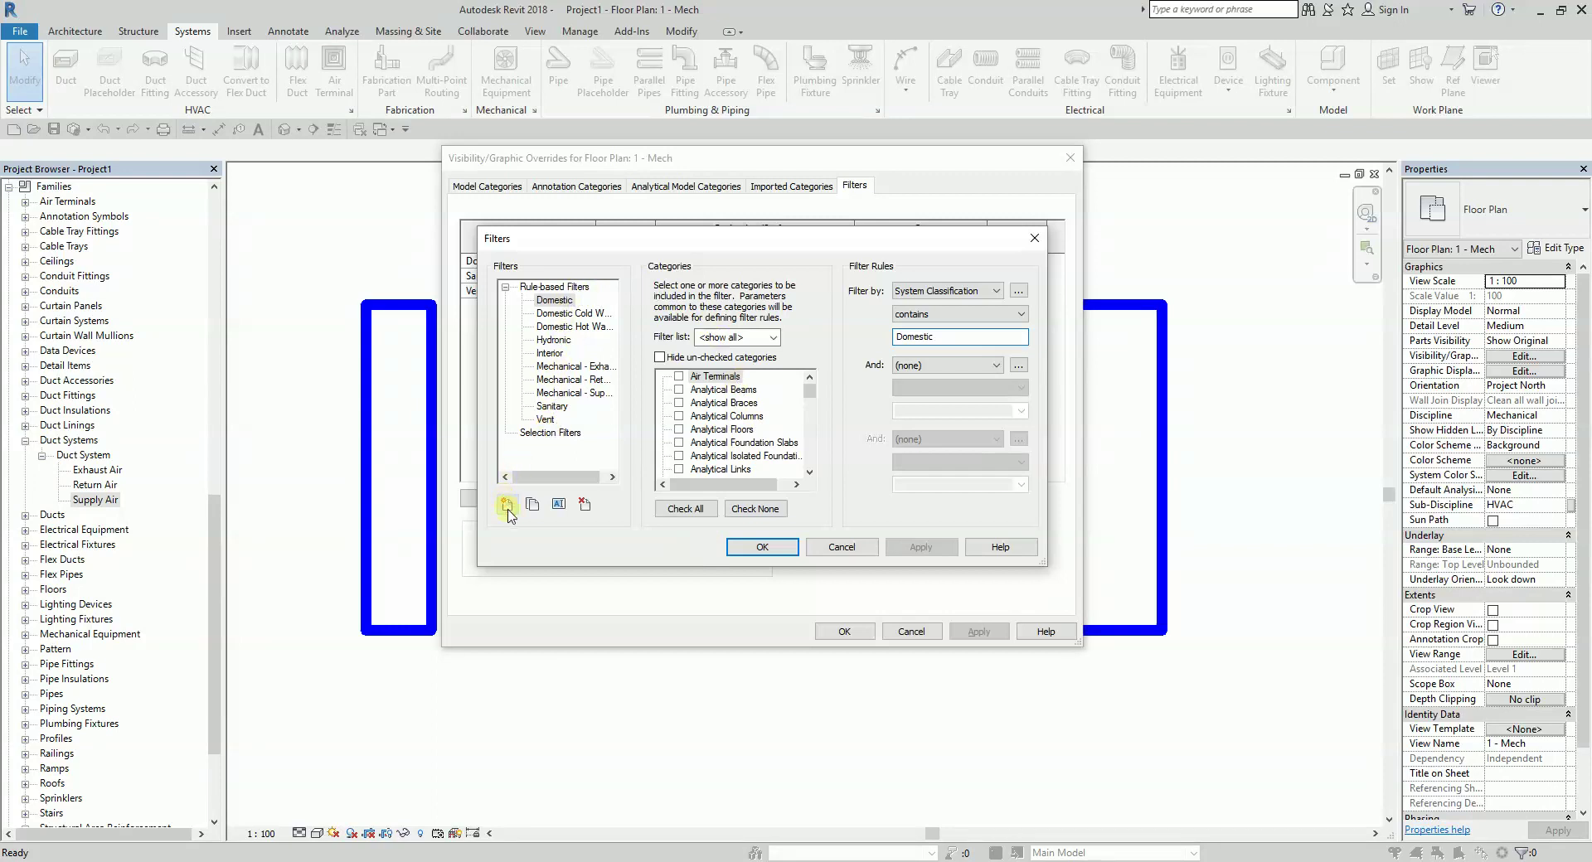
left_click(506, 505)
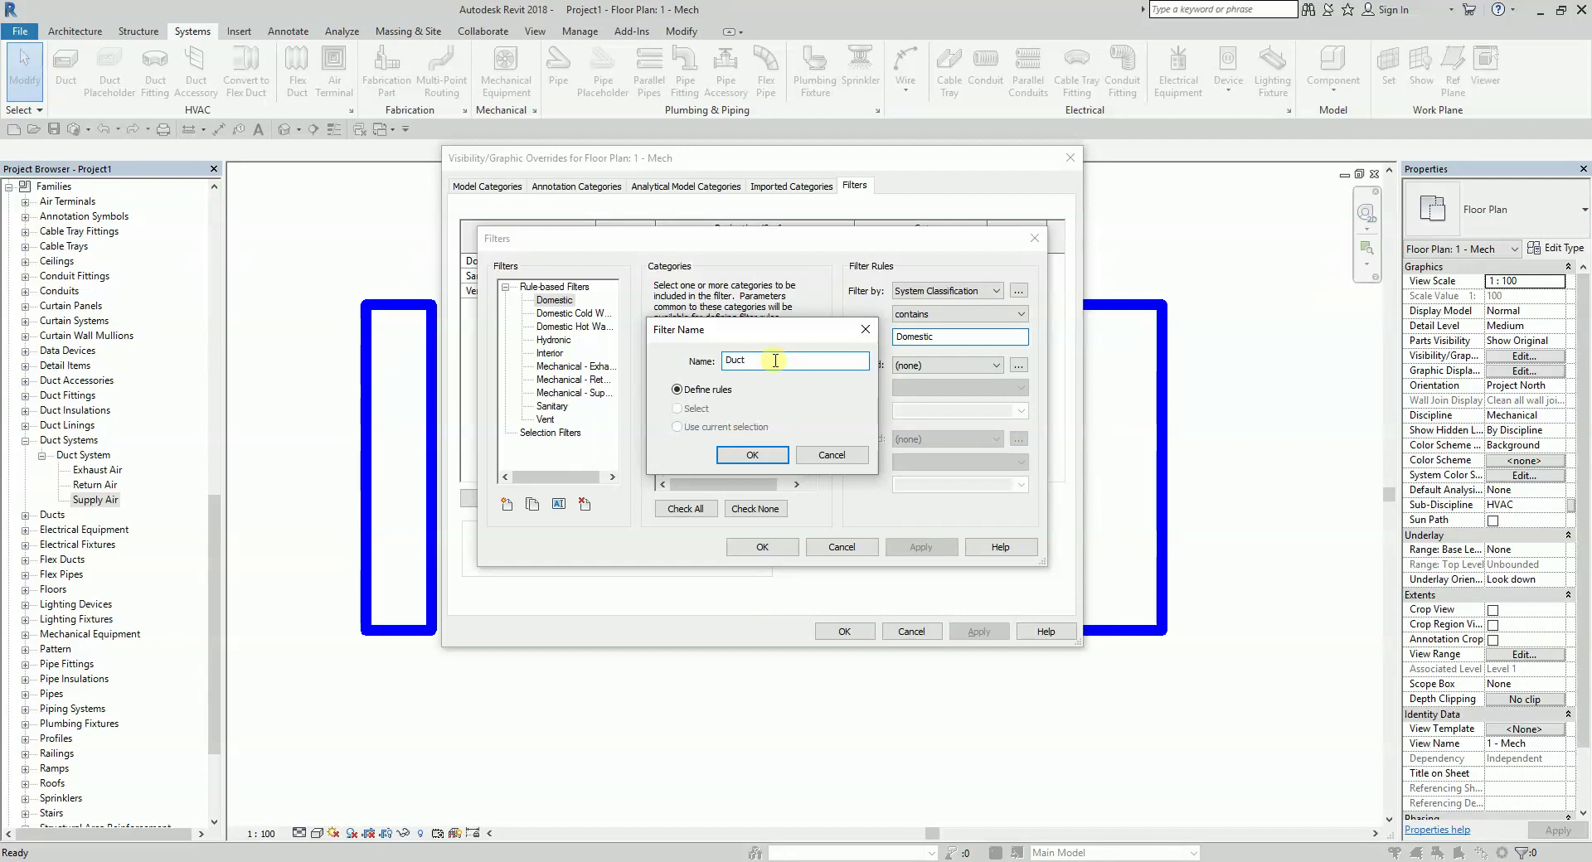
type("Duct_Height")
type("_300")
left_click(741, 455)
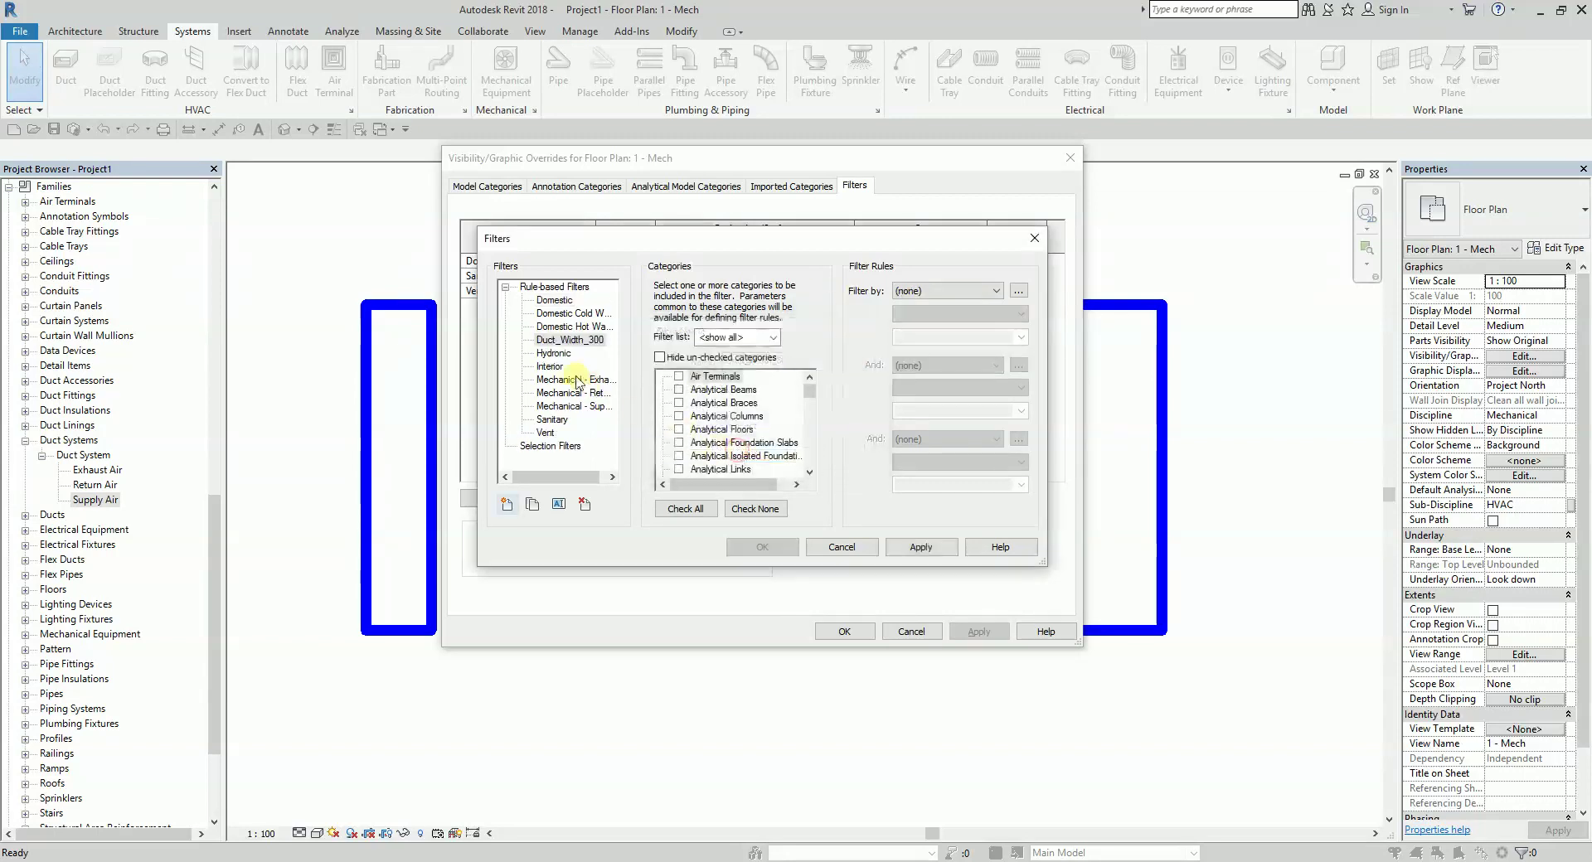
Include the Duct Fittings and Ducts categories in the Duct_Width_300 filter
left_click(589, 344)
left_click(588, 345)
left_click(591, 346)
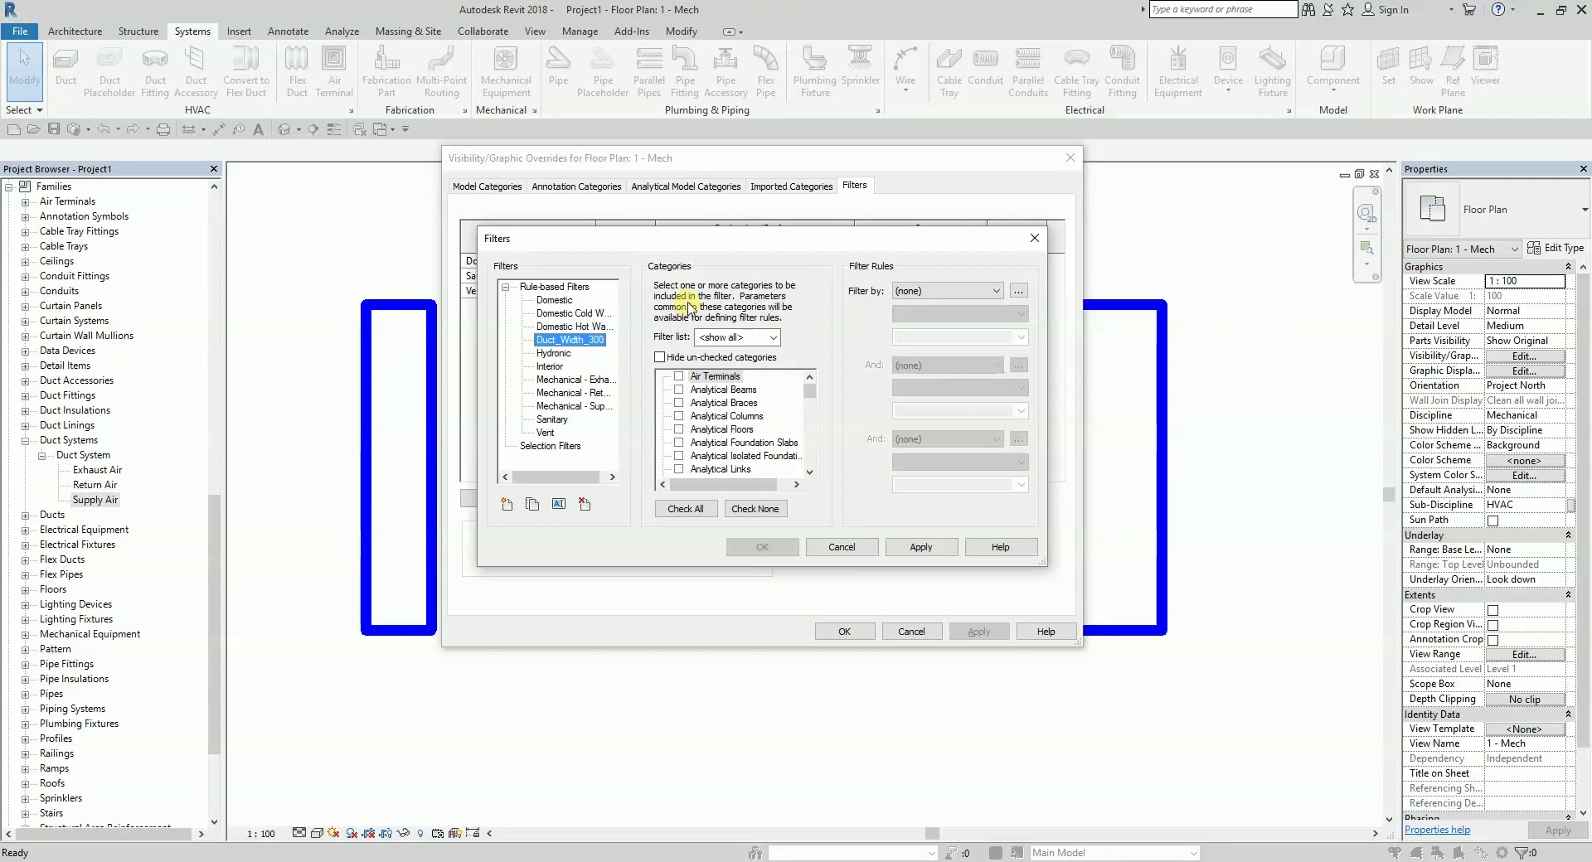
left_click(685, 272)
left_click(809, 475)
left_click(809, 472)
left_click(809, 473)
left_click(808, 473)
left_click(808, 473)
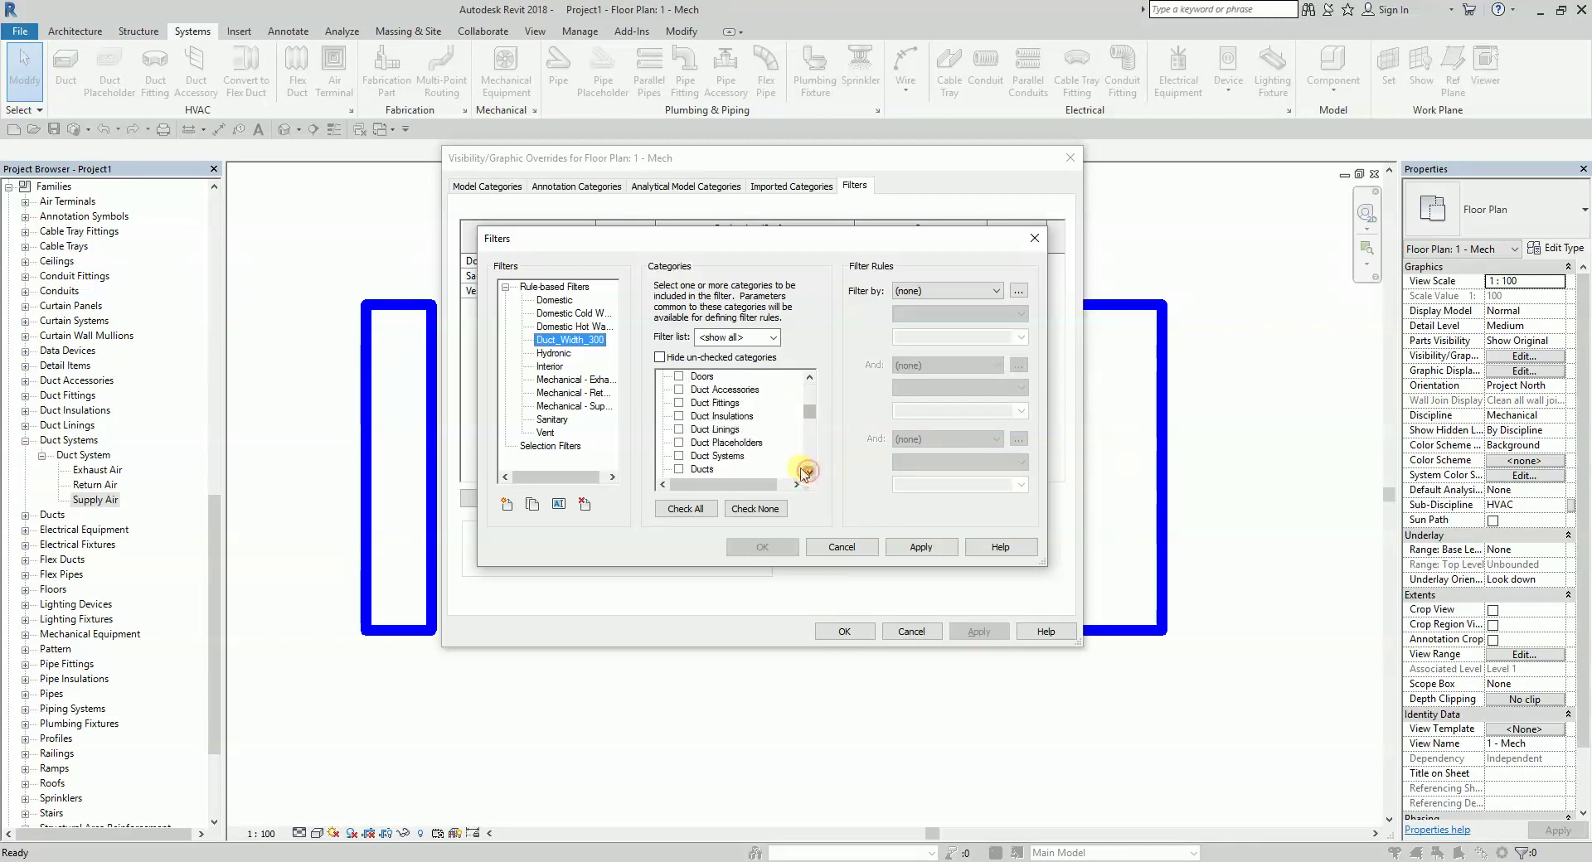
left_click(677, 403)
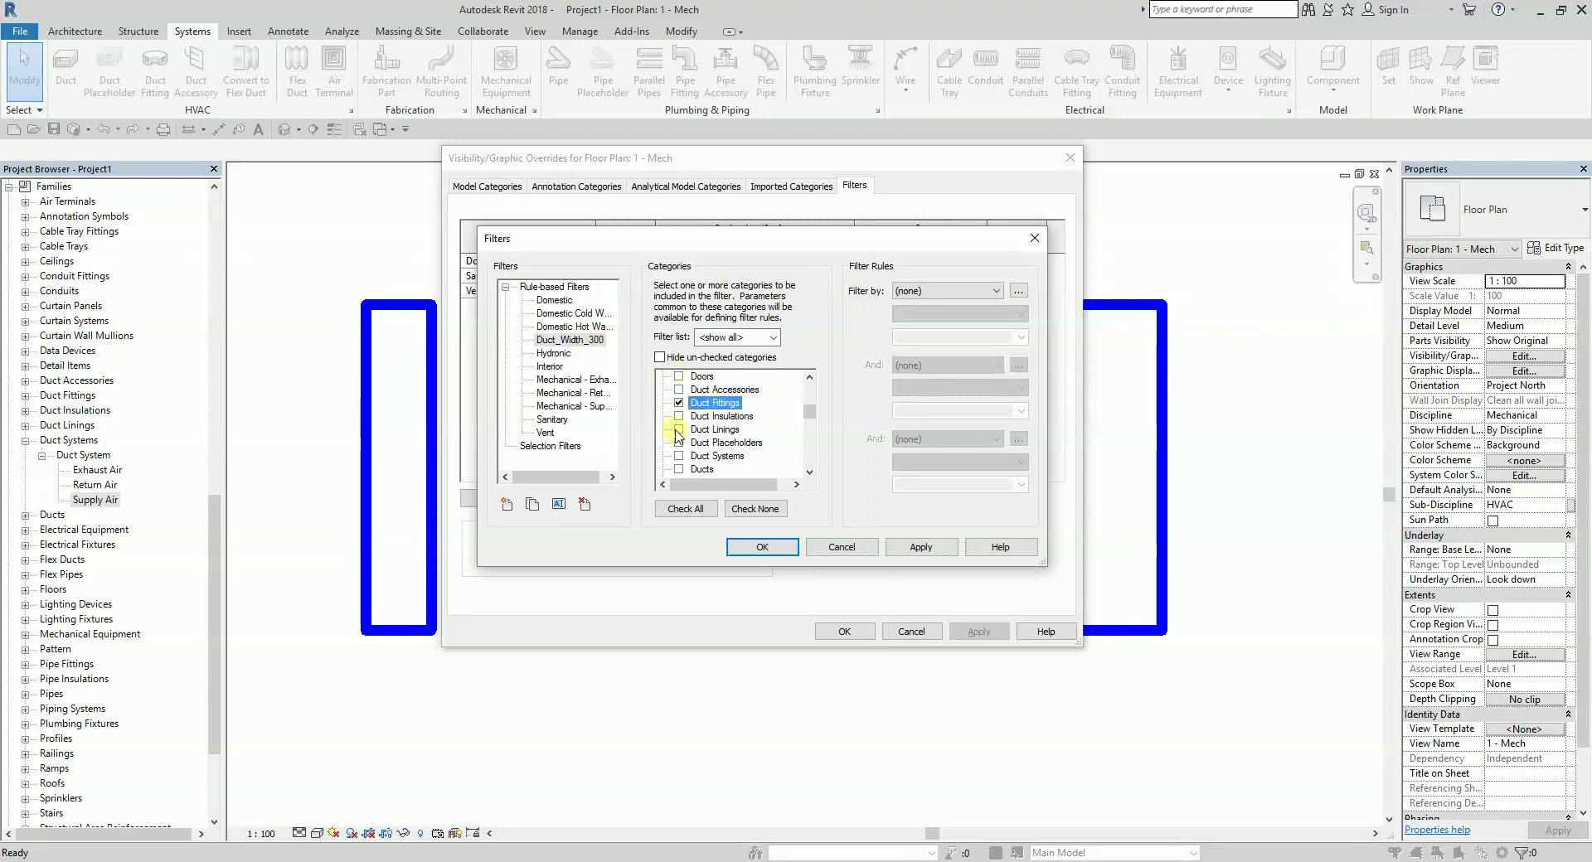
left_click(678, 469)
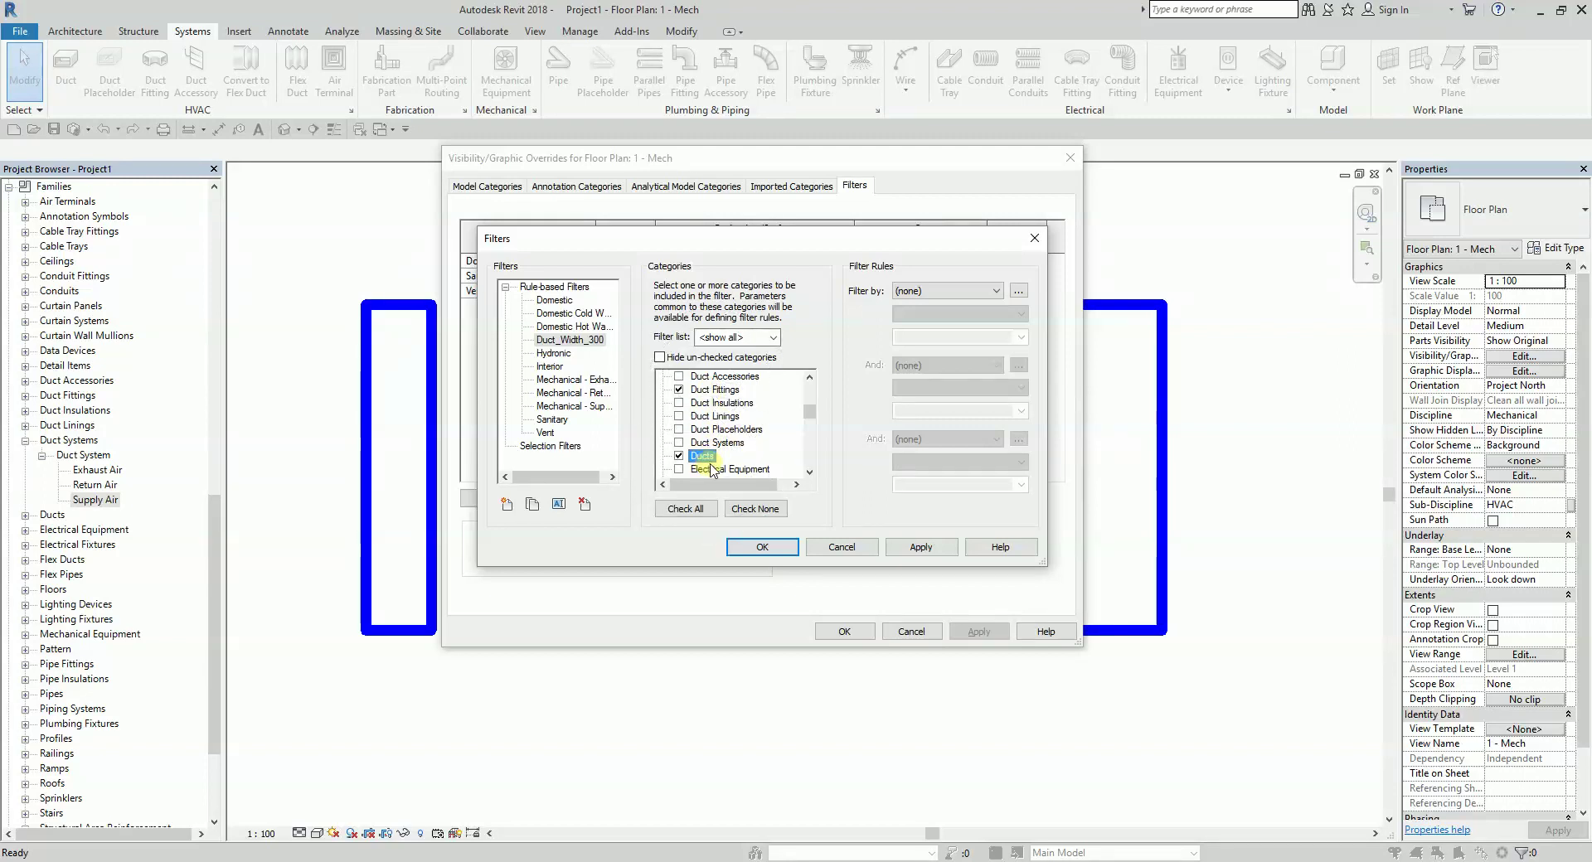
left_click(873, 274)
left_click(995, 291)
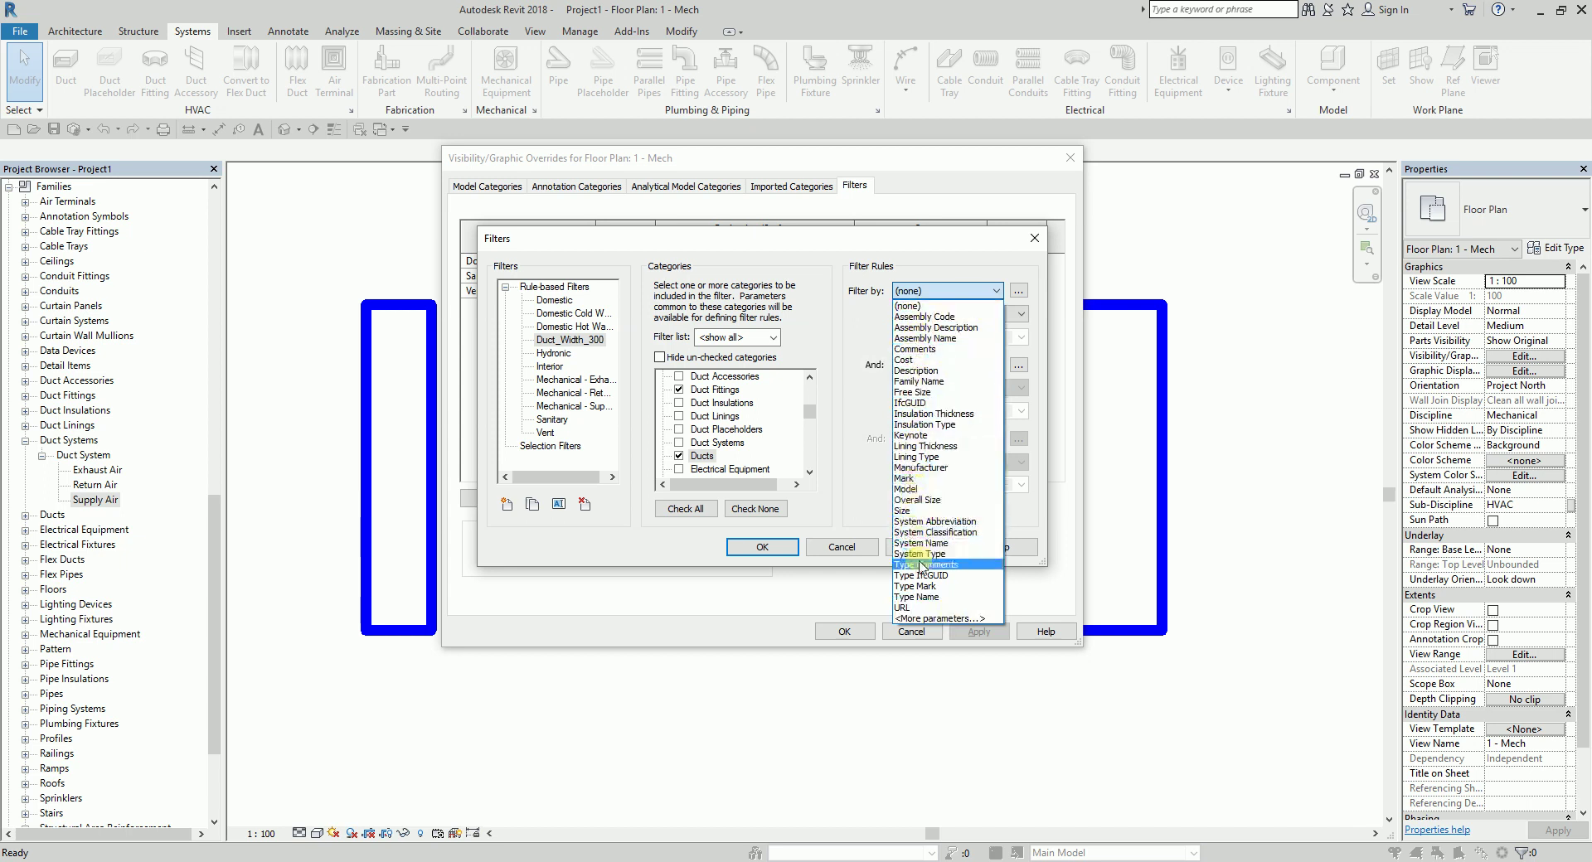
left_click(932, 619)
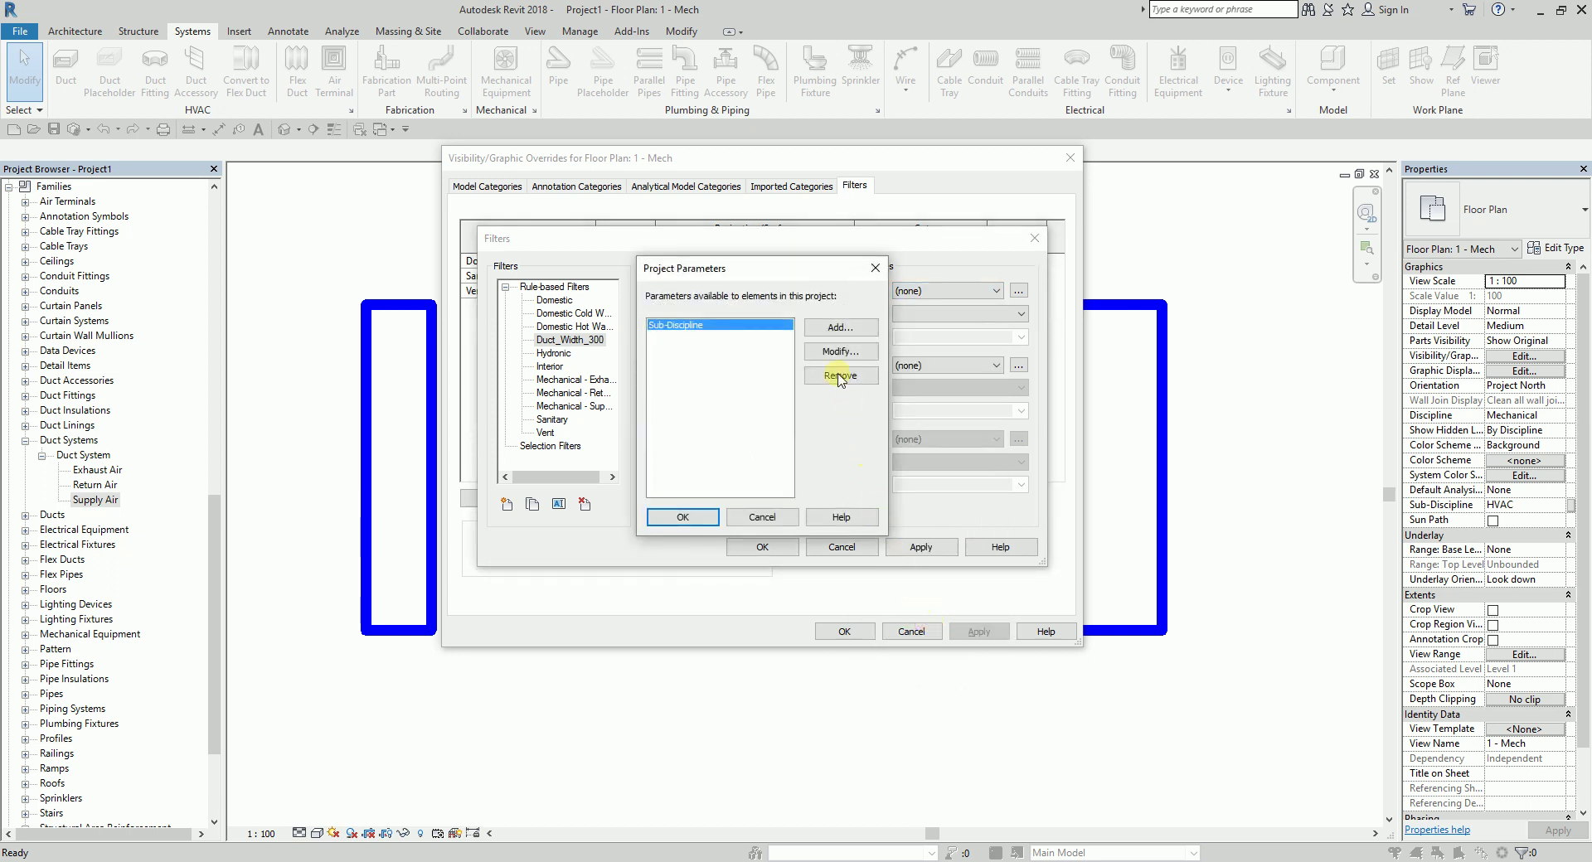
left_click(834, 331)
left_click(833, 332)
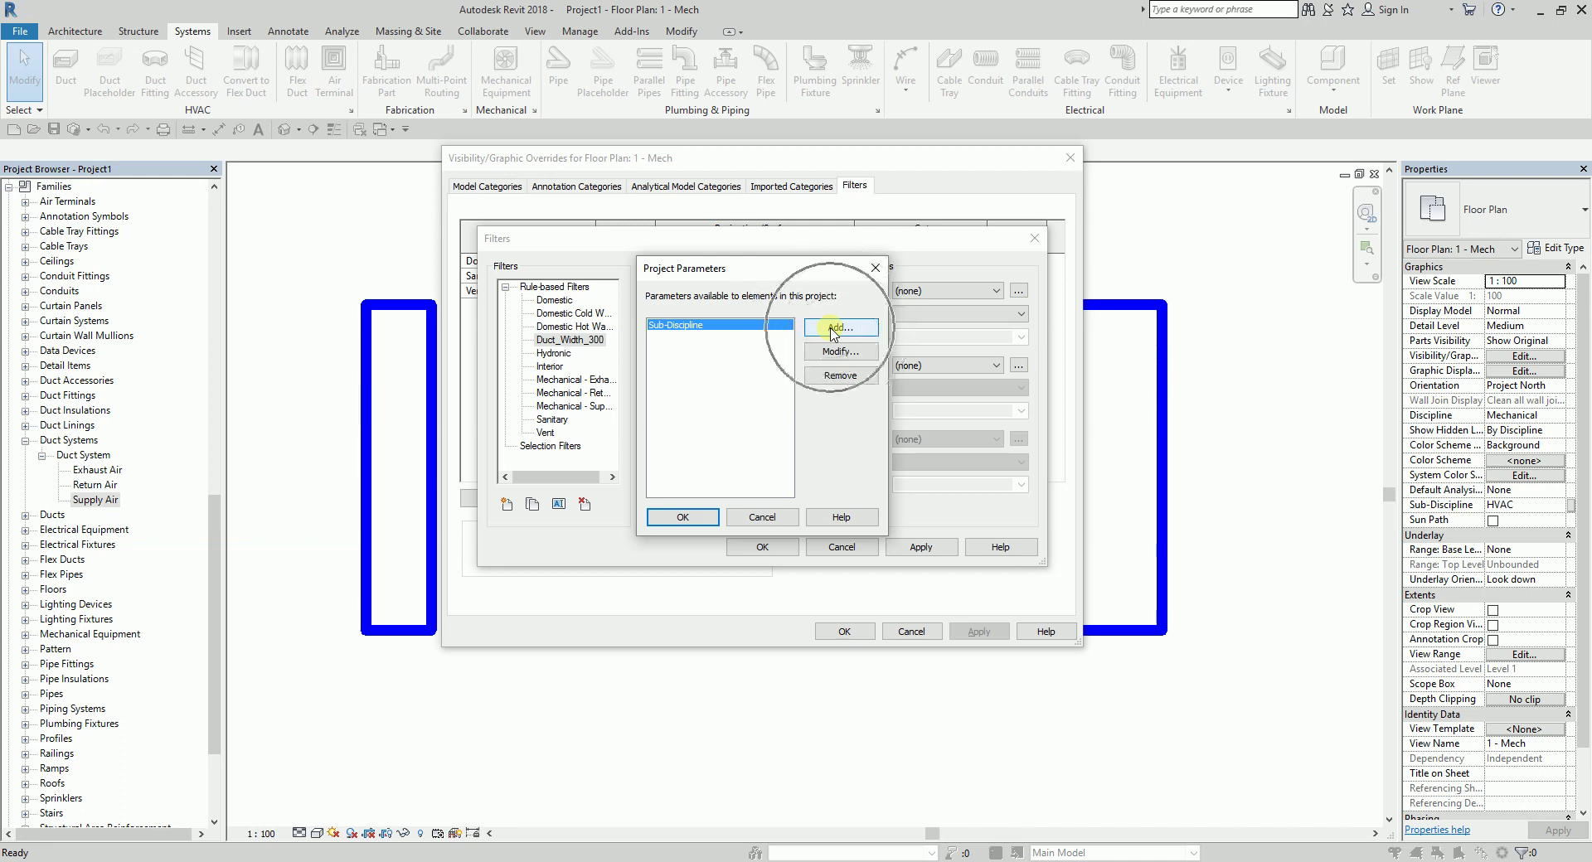
left_click(833, 332)
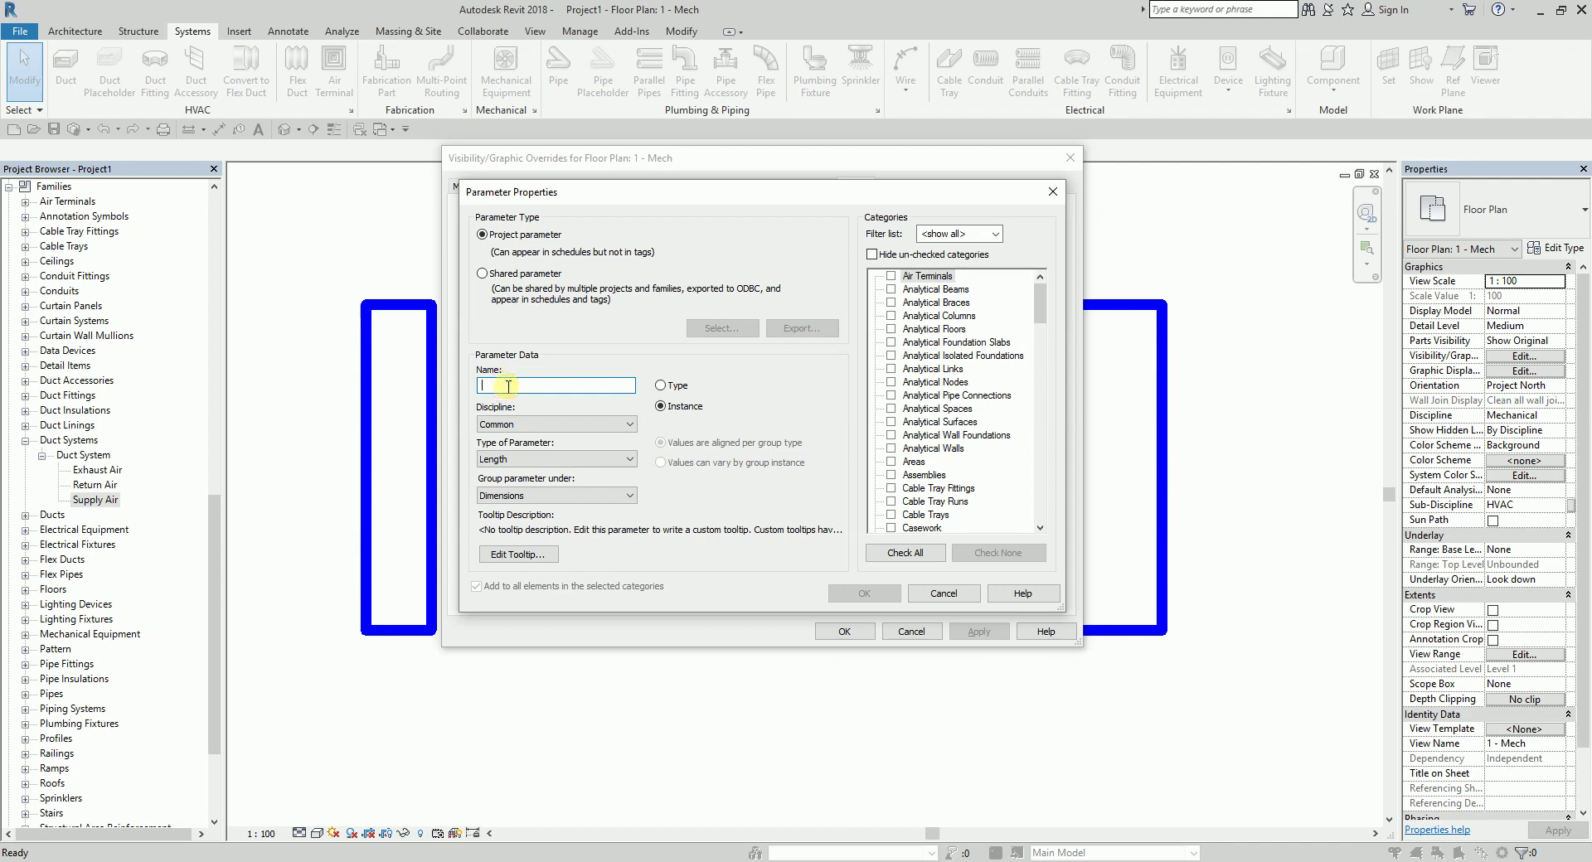
scroll(948, 448, "down", 1)
scroll(962, 455, "down", 7)
left_click_drag(1040, 358, 1043, 520)
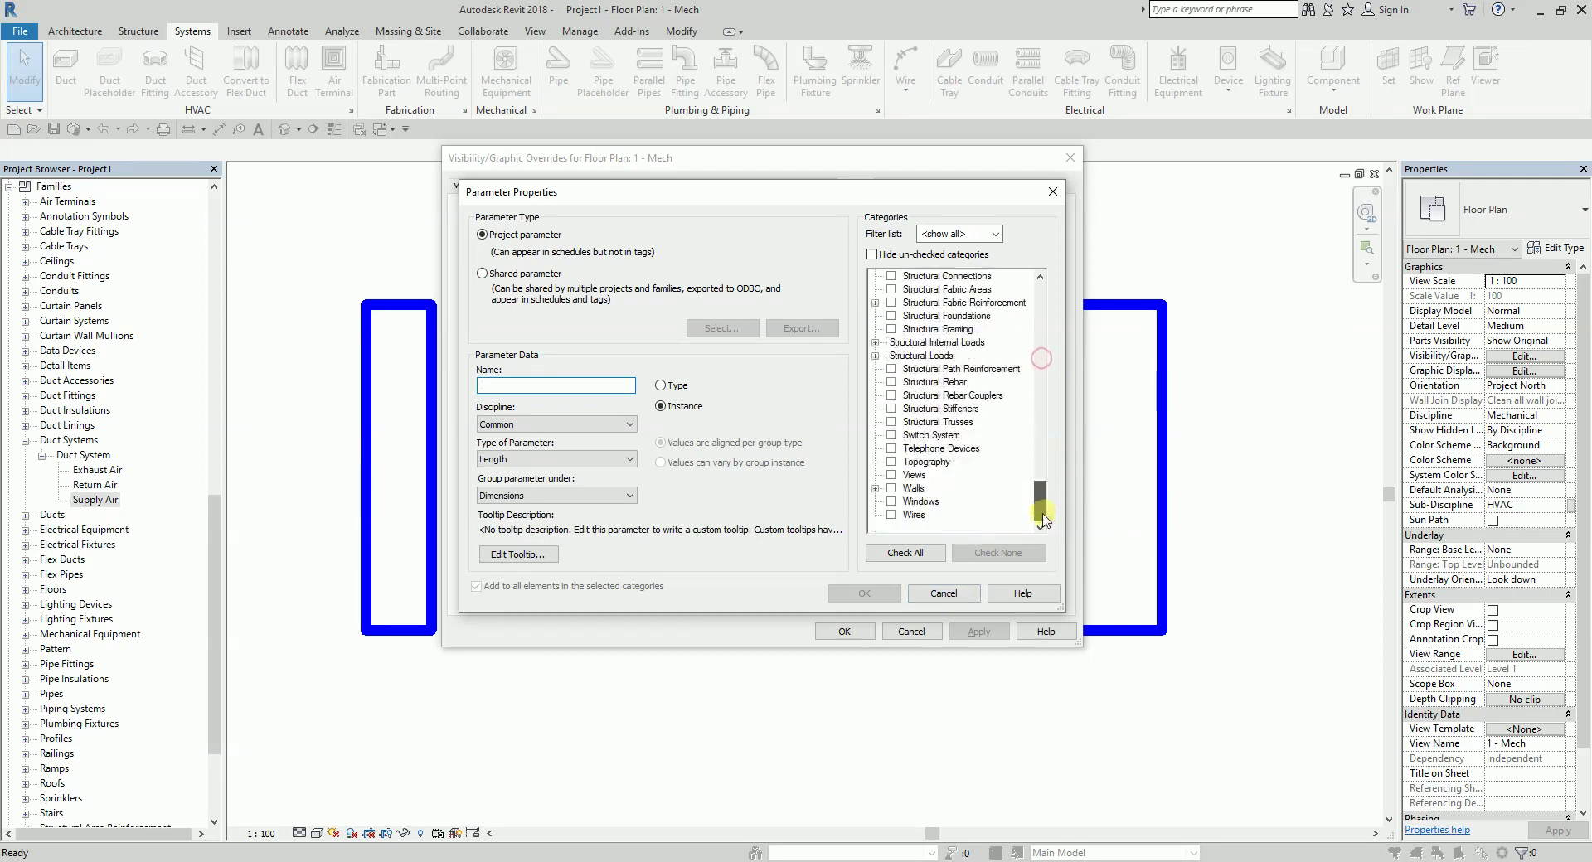
left_click(944, 593)
left_click(760, 518)
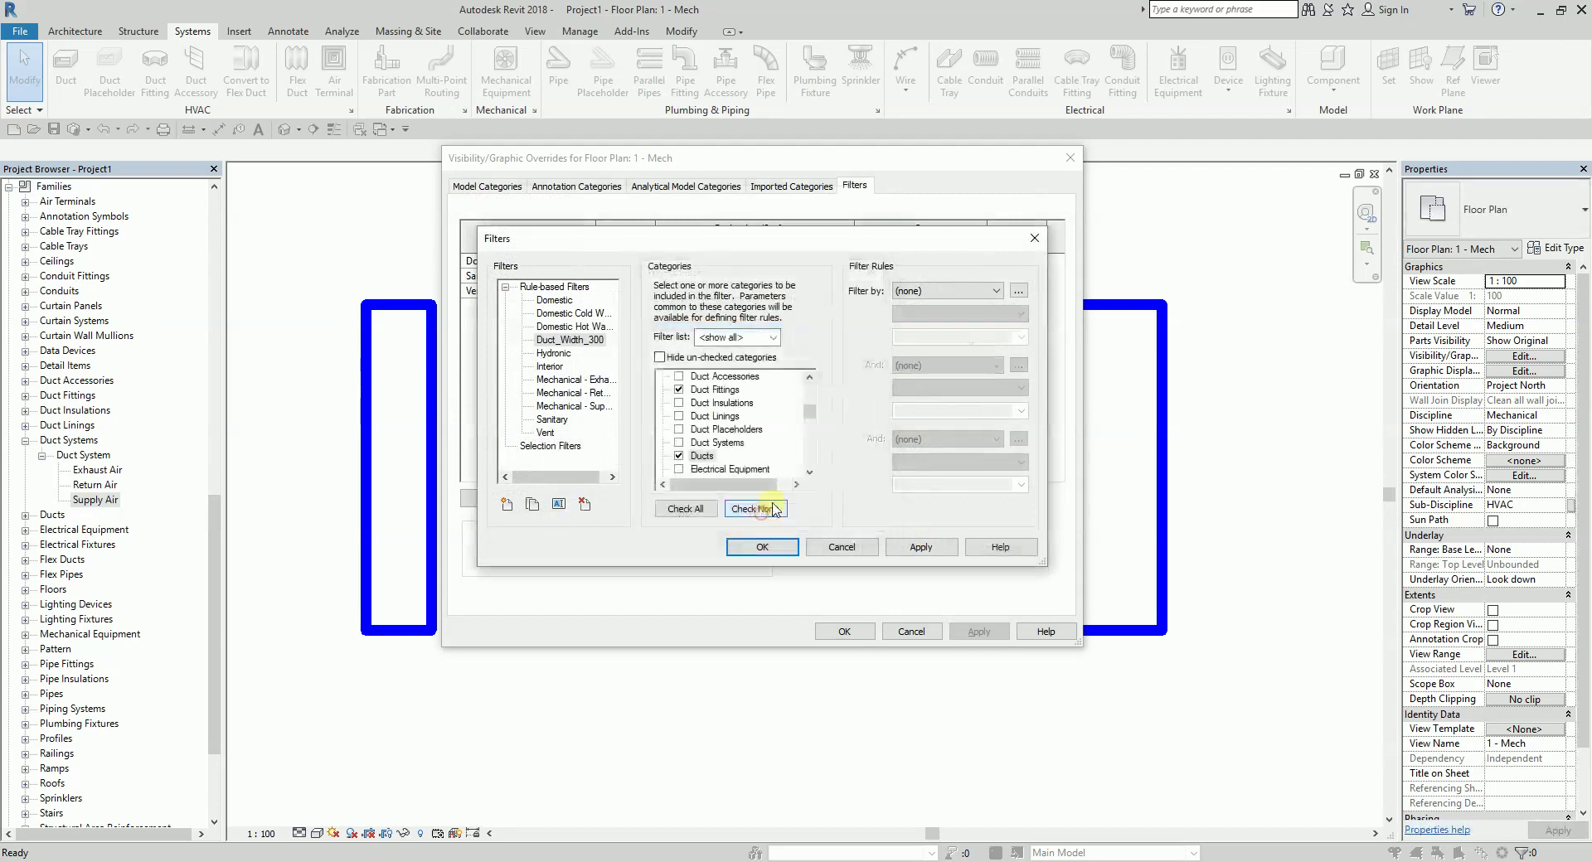
left_click(956, 292)
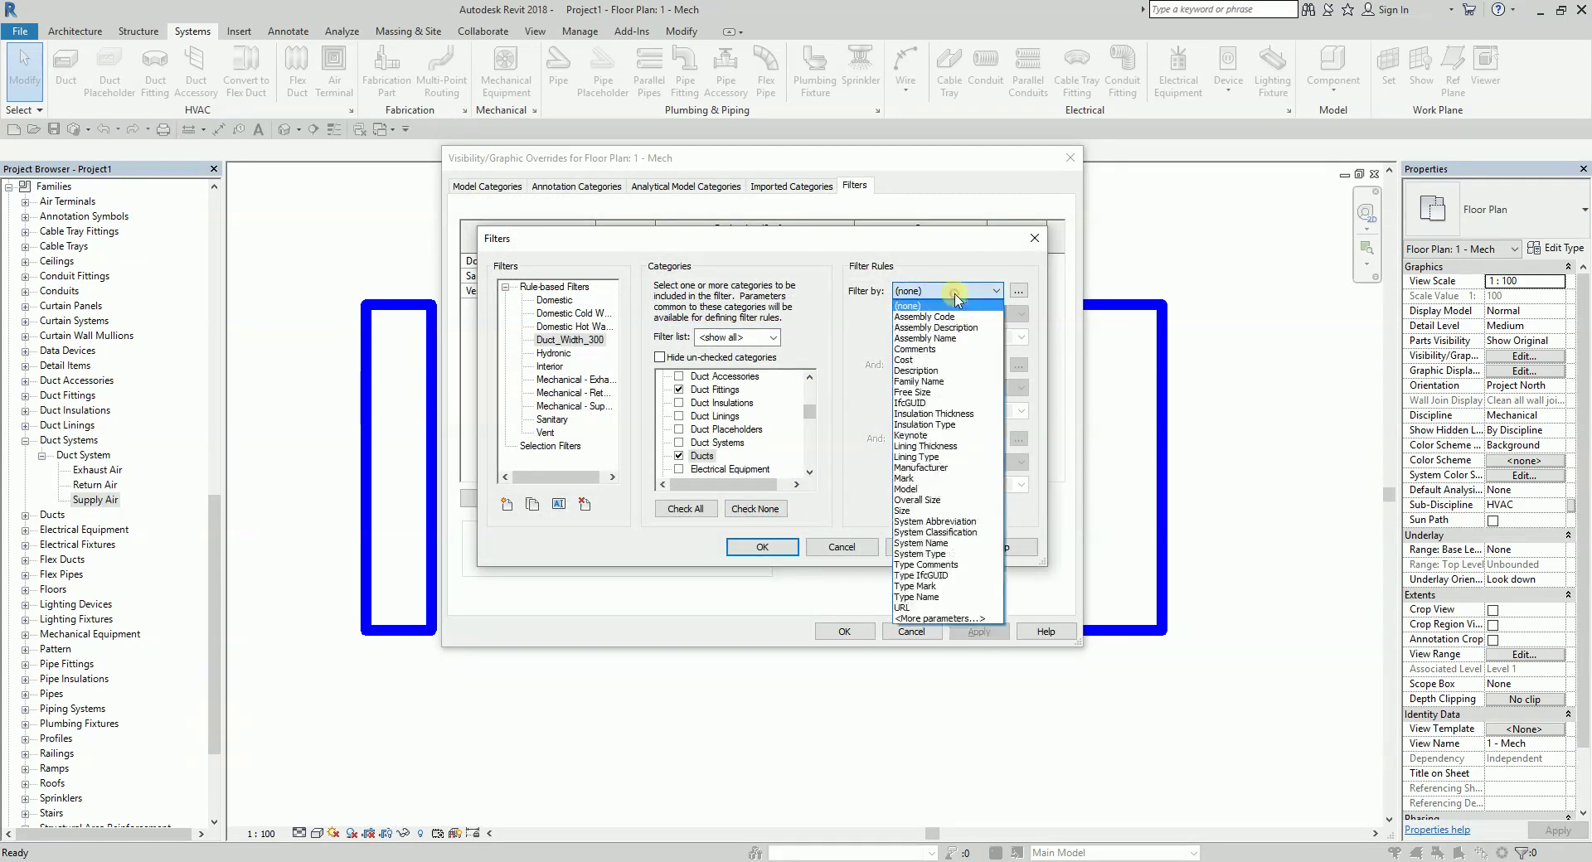
left_click(1019, 290)
left_click(1019, 291)
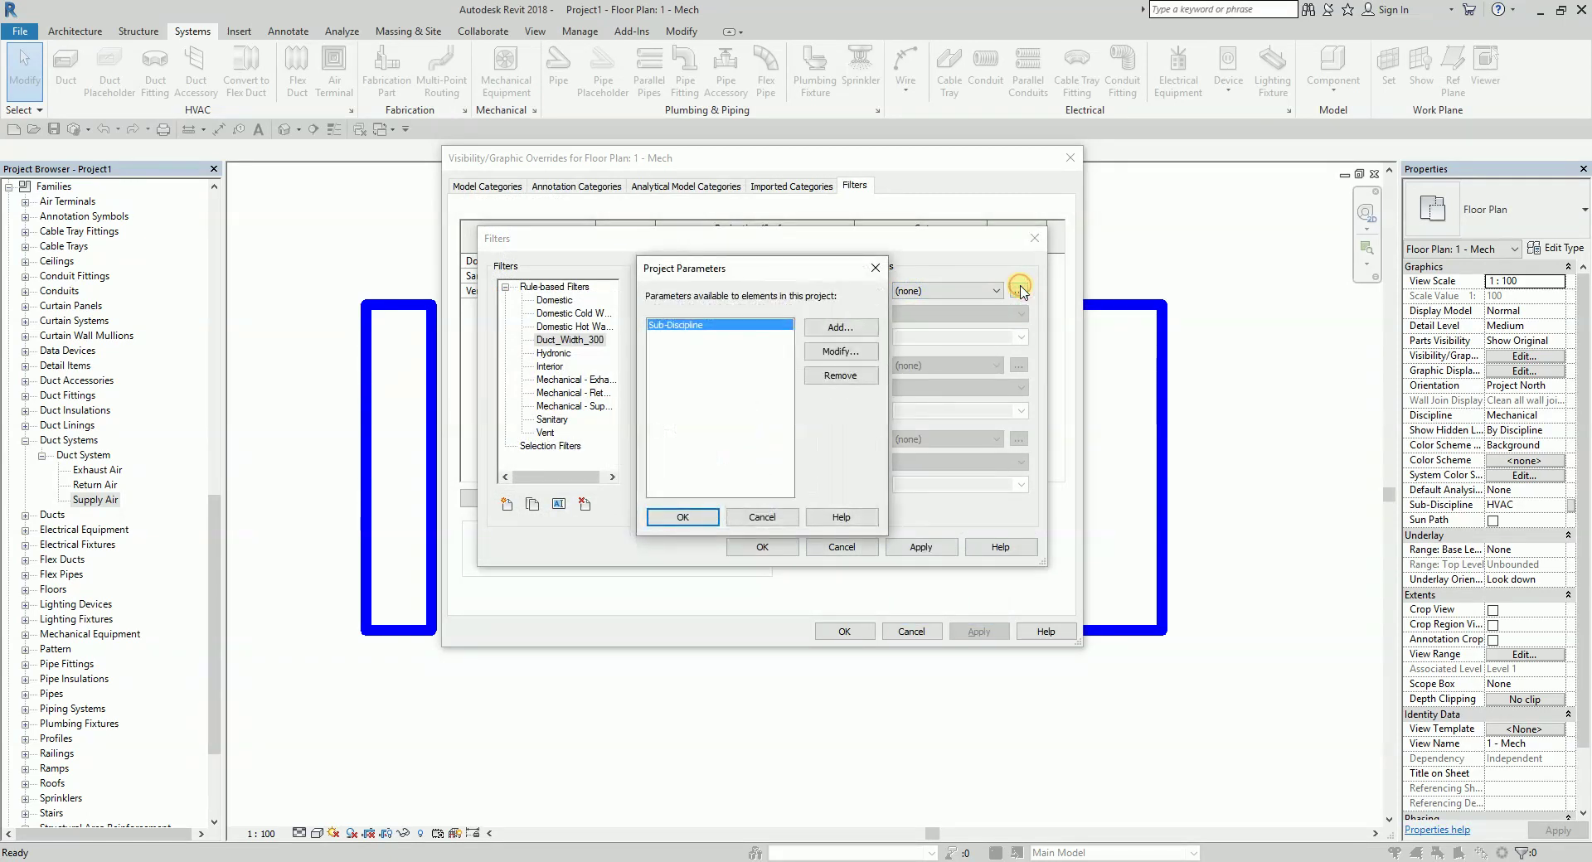
left_click(874, 267)
Set the Duct_Width_300 filter rule to Size contains 300 and apply it
left_click(993, 290)
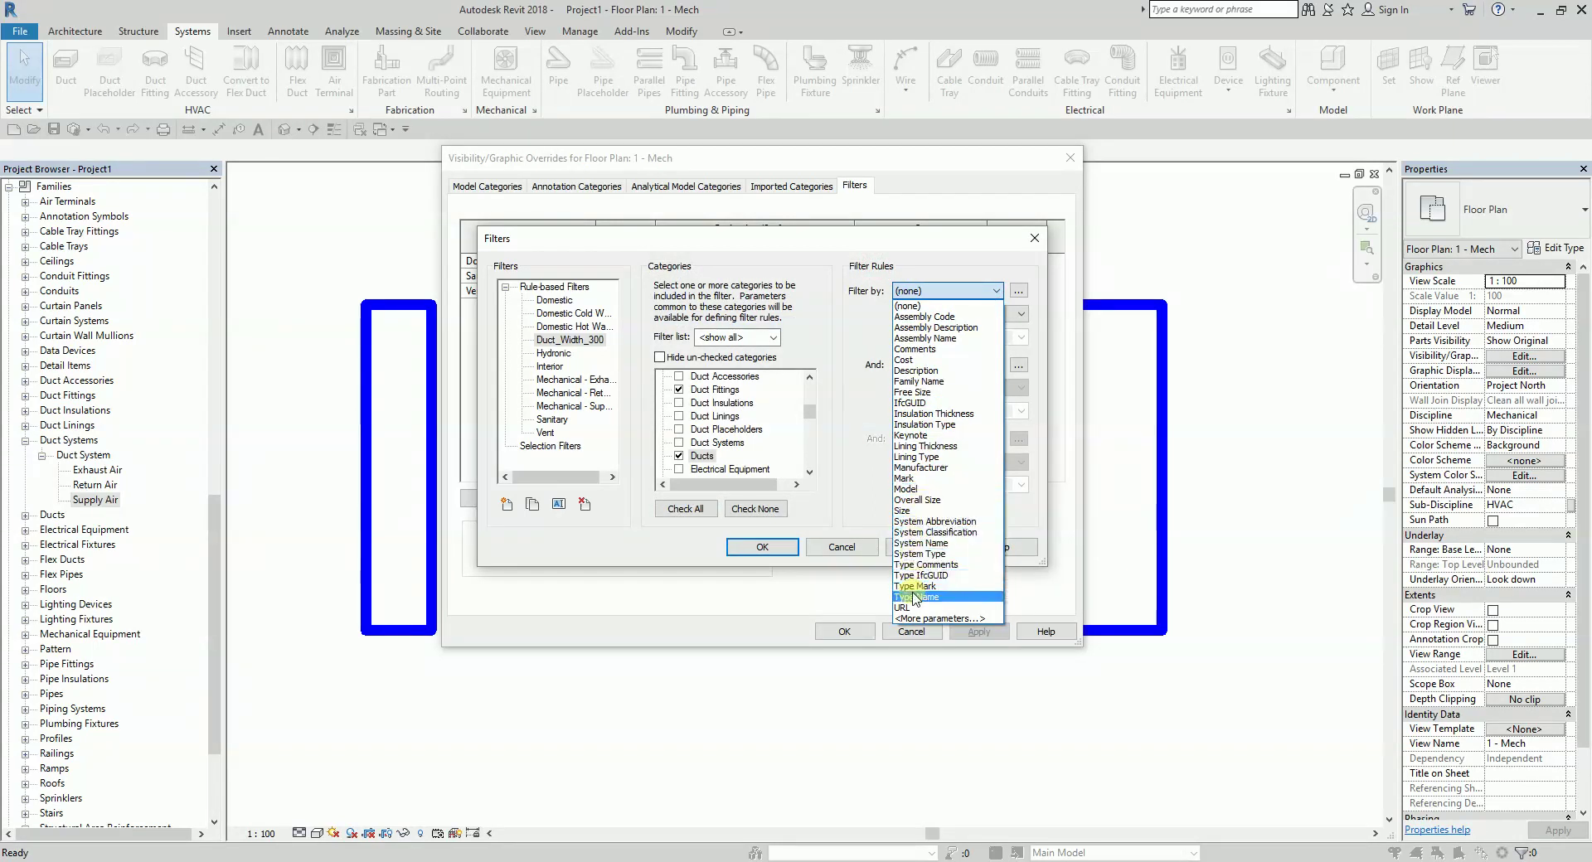
left_click(913, 512)
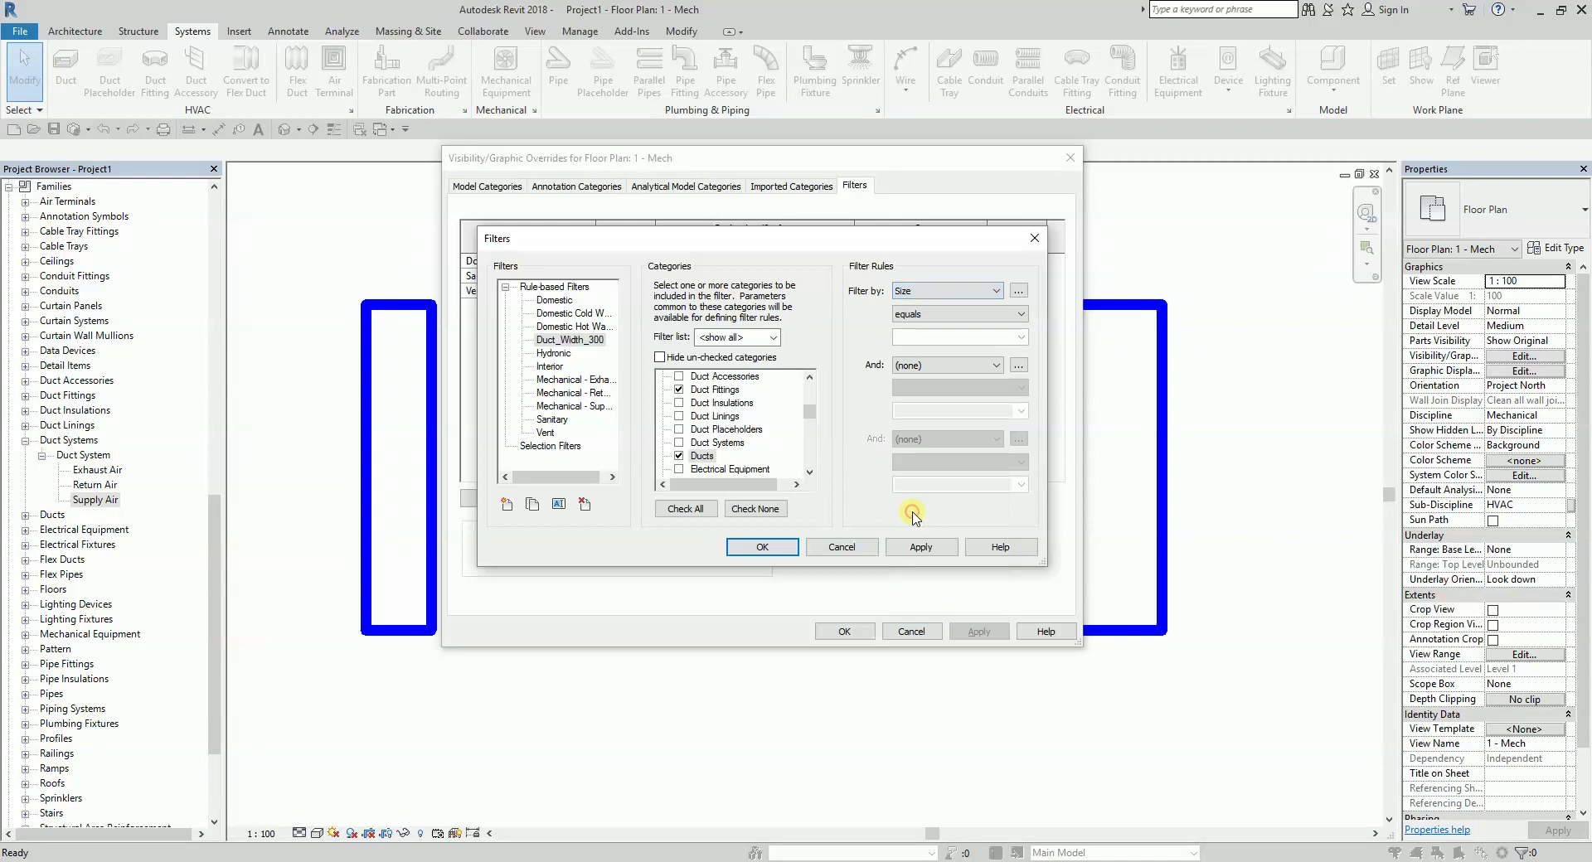
left_click(941, 315)
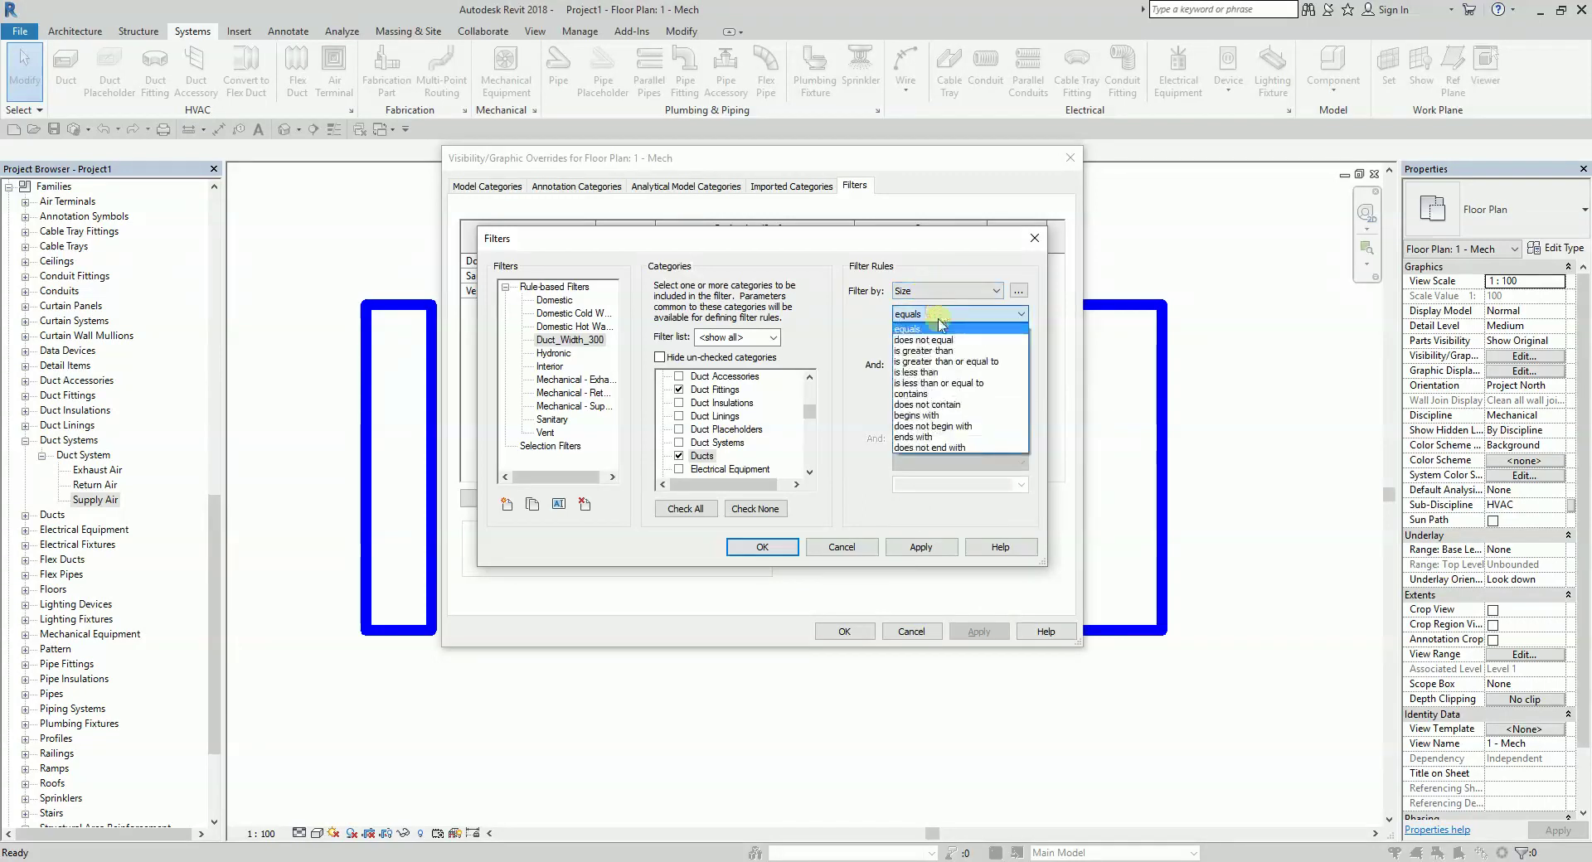
left_click(912, 394)
left_click(938, 340)
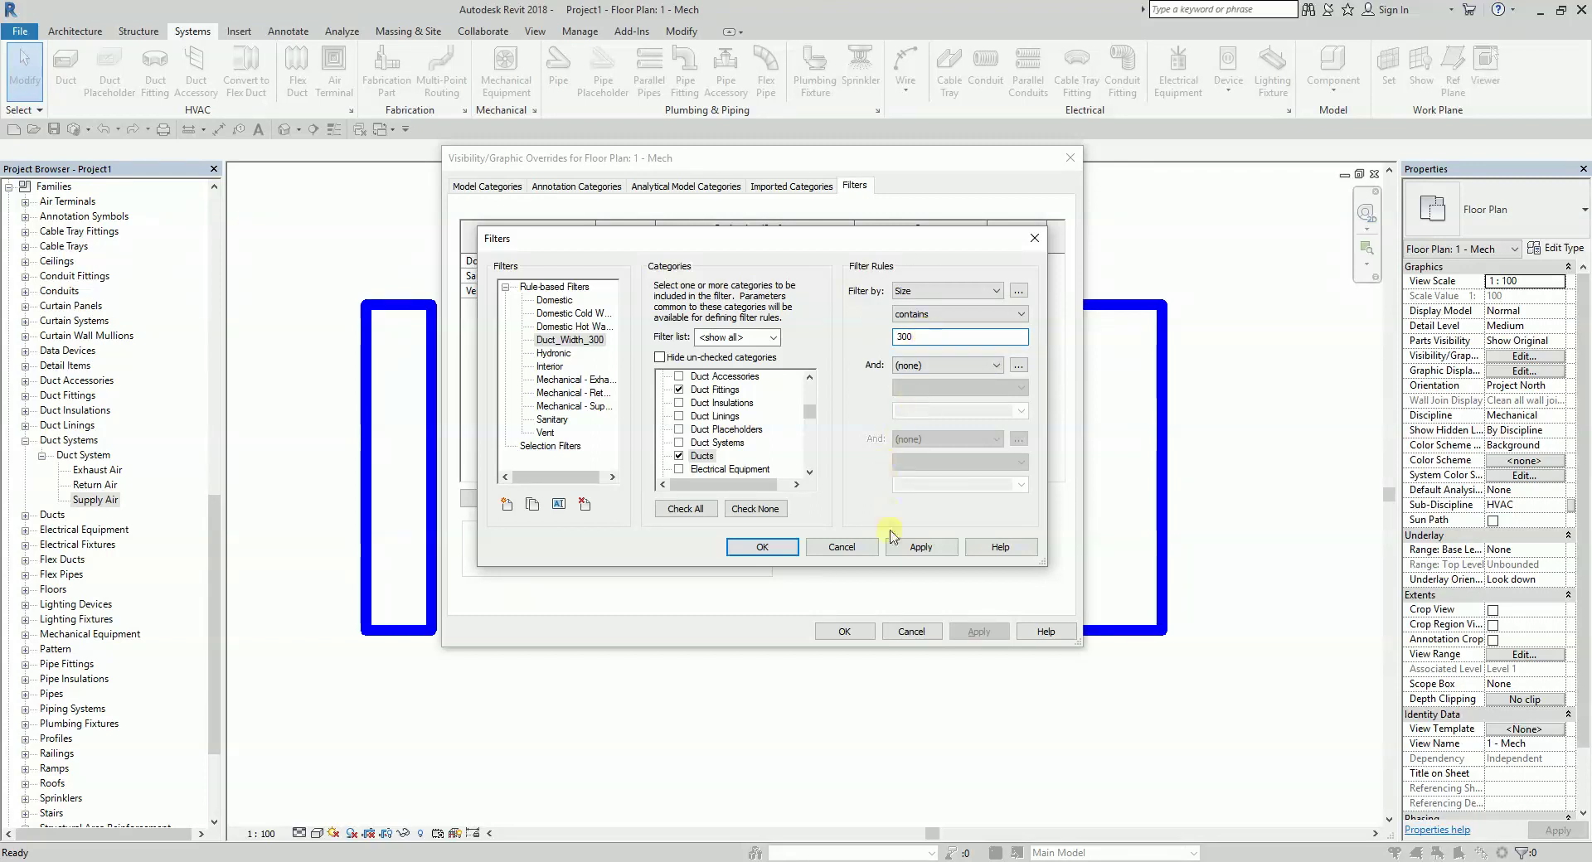
left_click(917, 548)
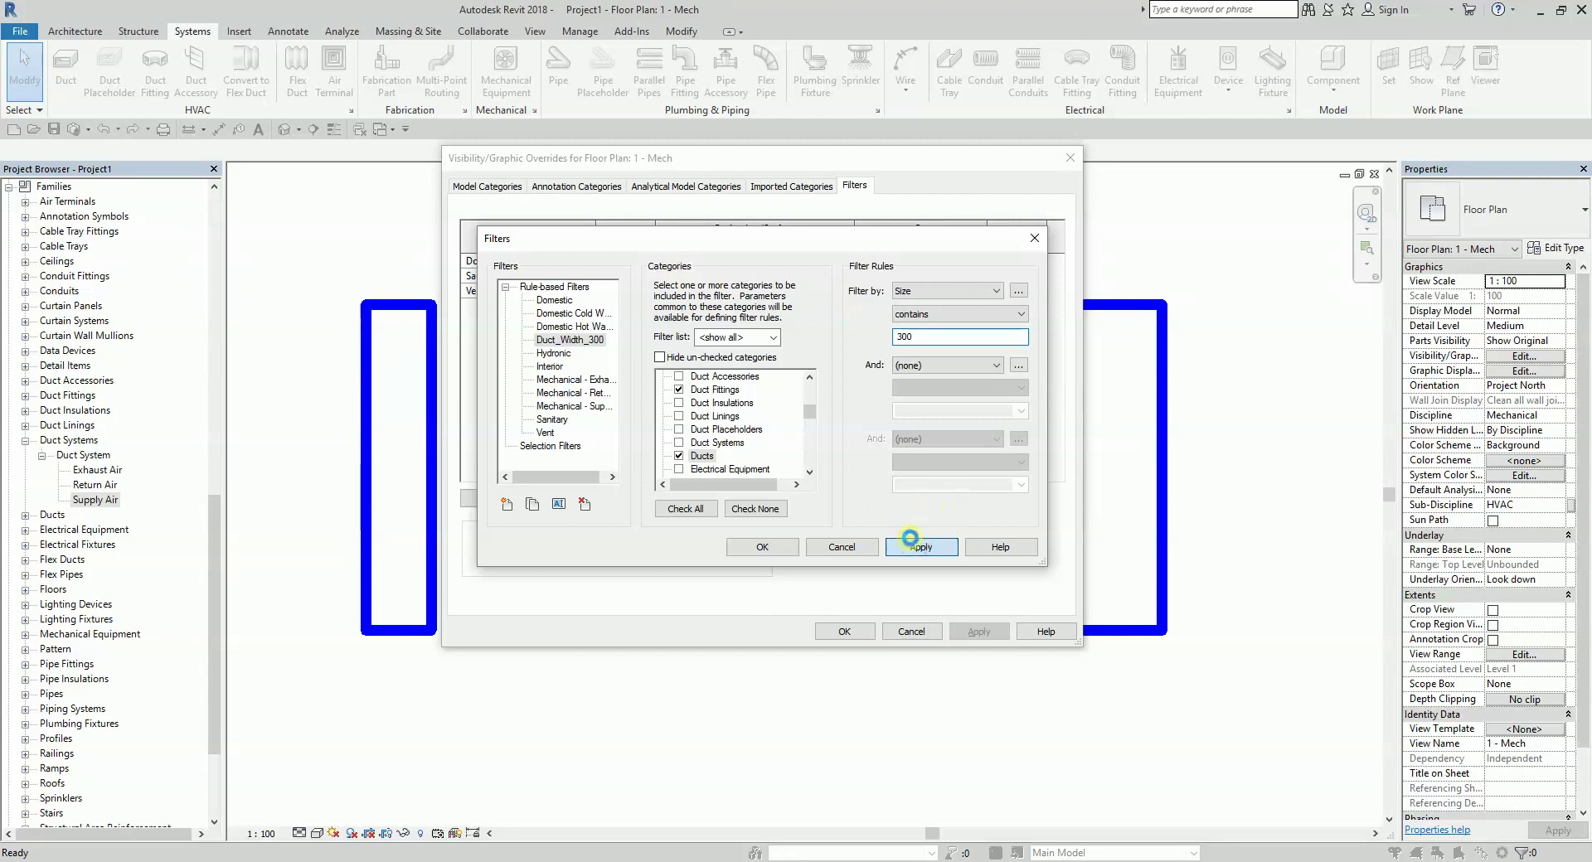
left_click(910, 539)
left_click(776, 550)
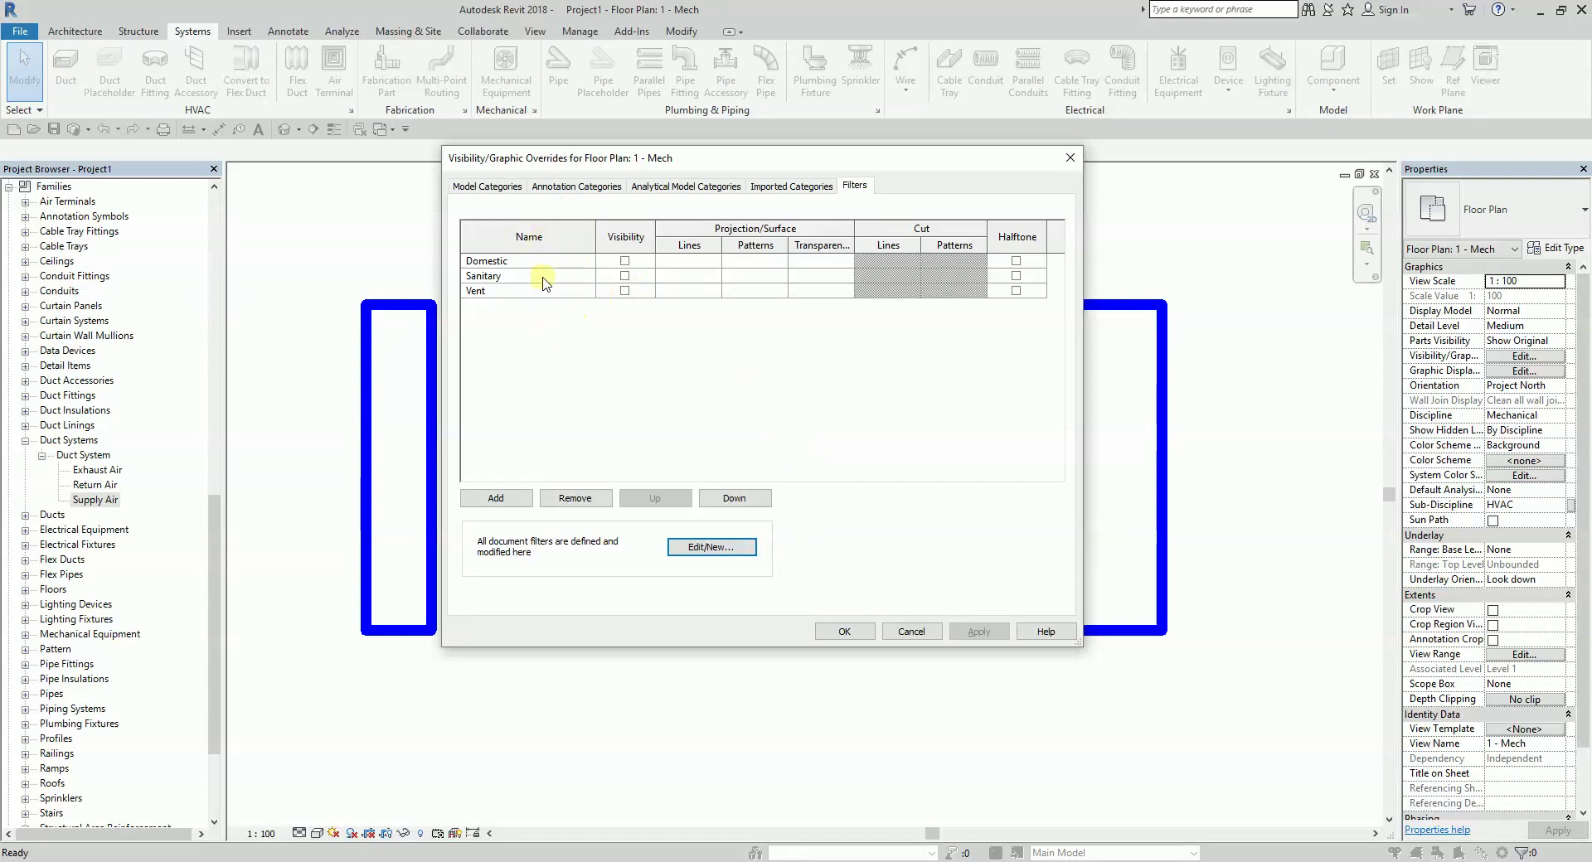
Remove the Domestic, Sanitary and Vent filters from the 1 - Mech plan's overrides
left_click(537, 263)
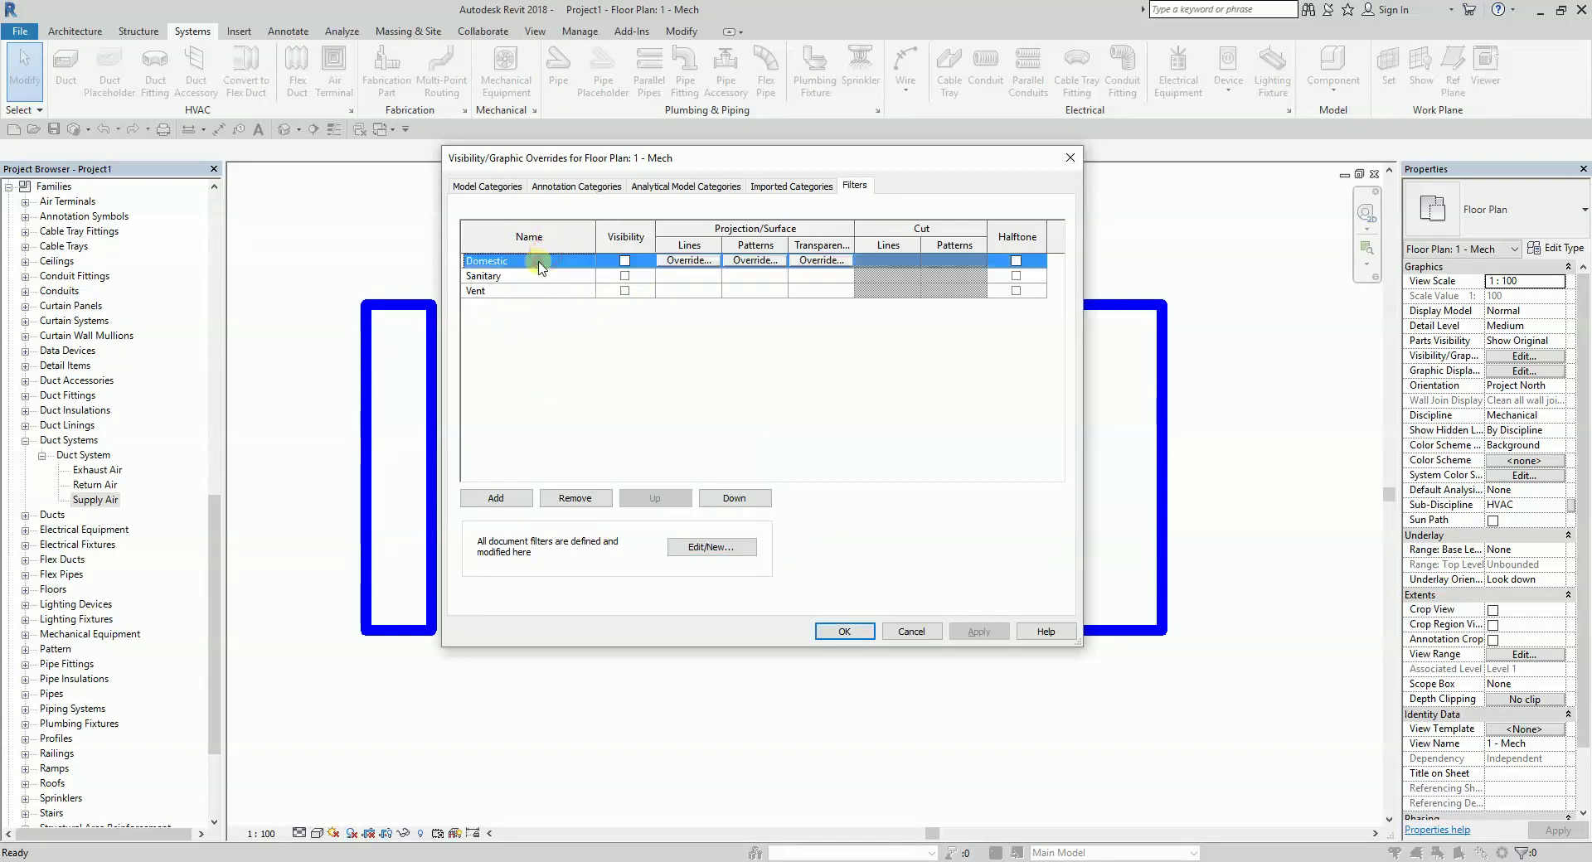
left_click(572, 498)
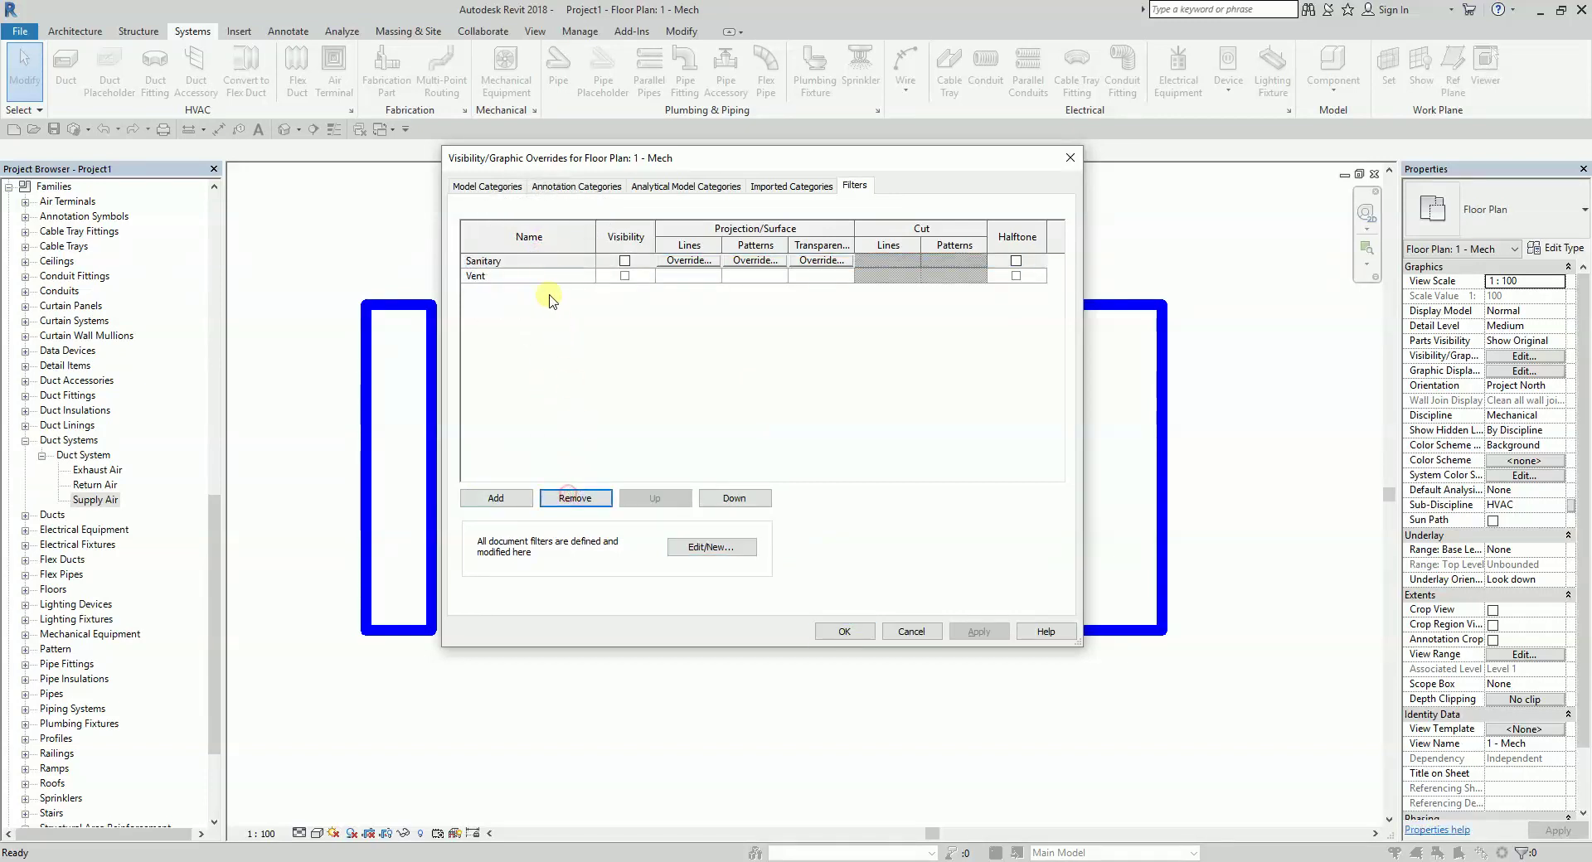
left_click(557, 263)
left_click(576, 499)
left_click(554, 262)
left_click(578, 499)
Rename the Duct_Width_300 filter to Duct_300 while choosing a filter to add to the view
left_click(507, 500)
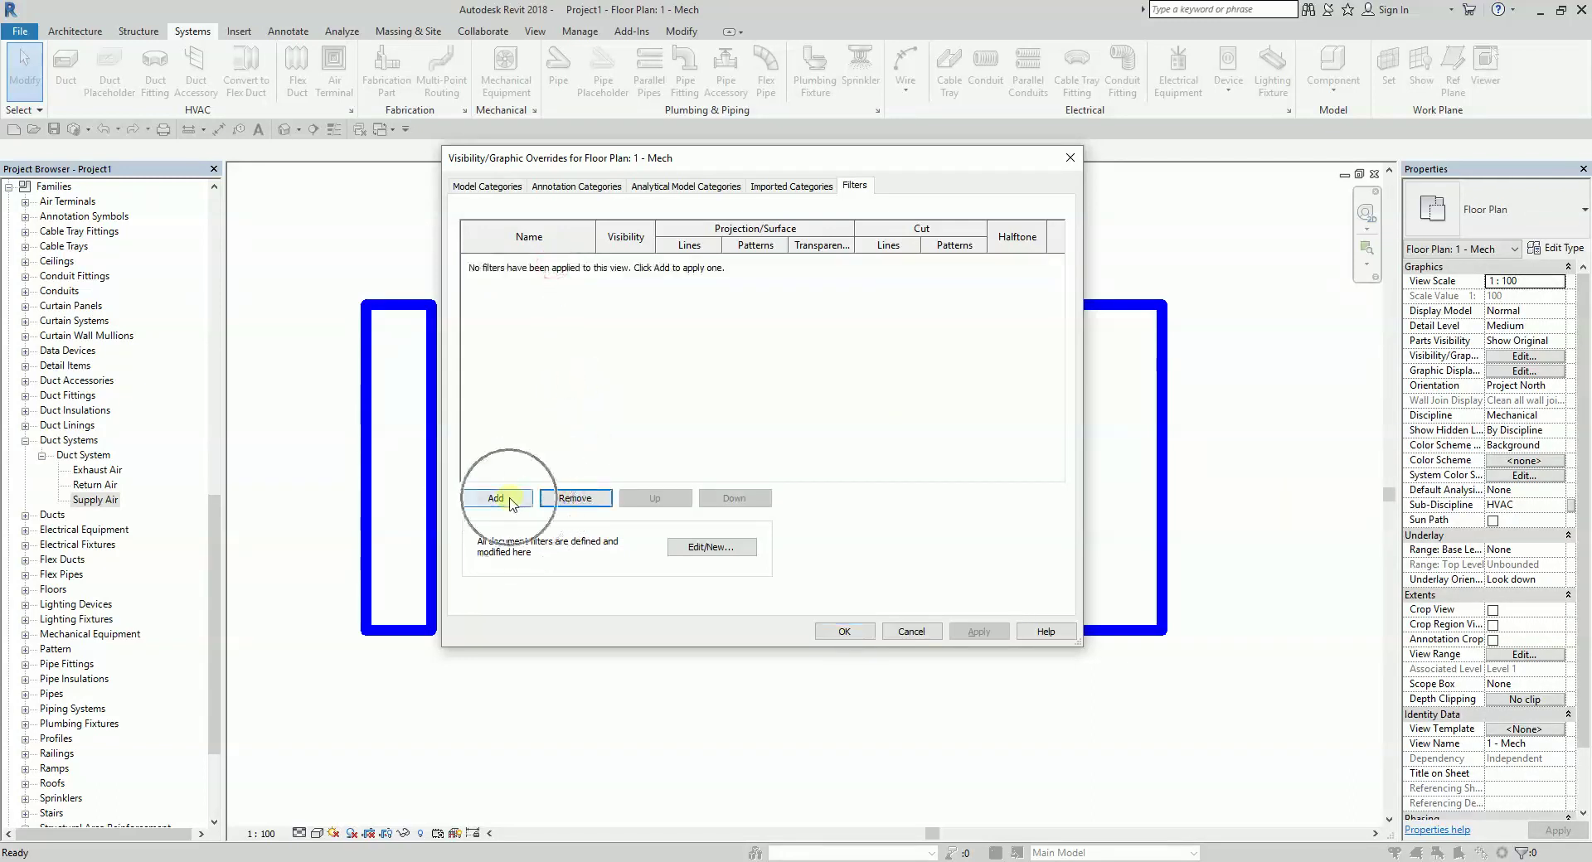
left_click(709, 371)
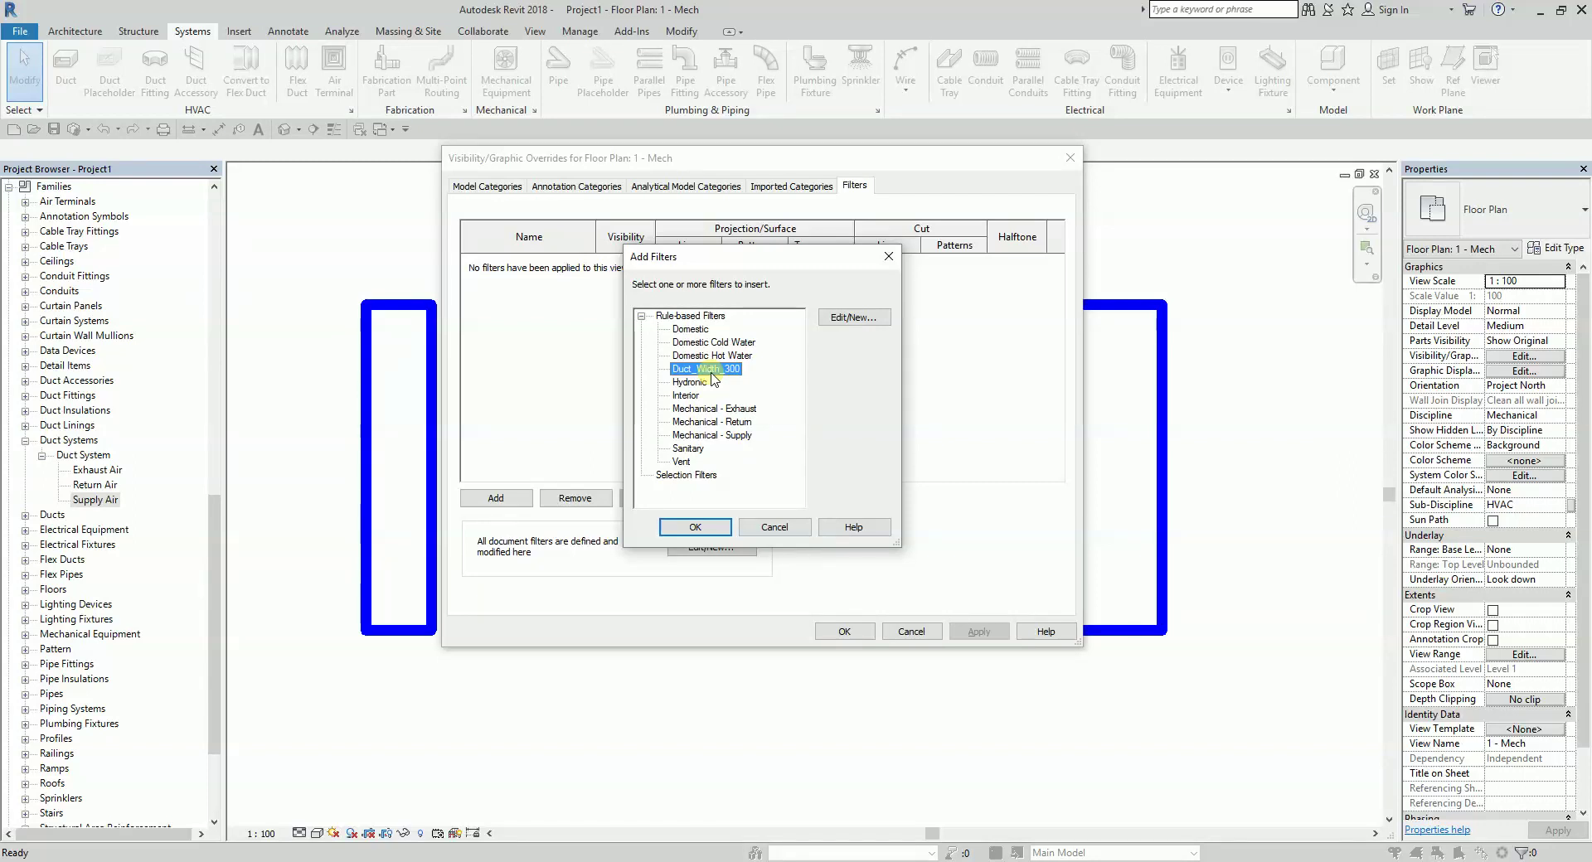
left_click(704, 373)
left_click(858, 317)
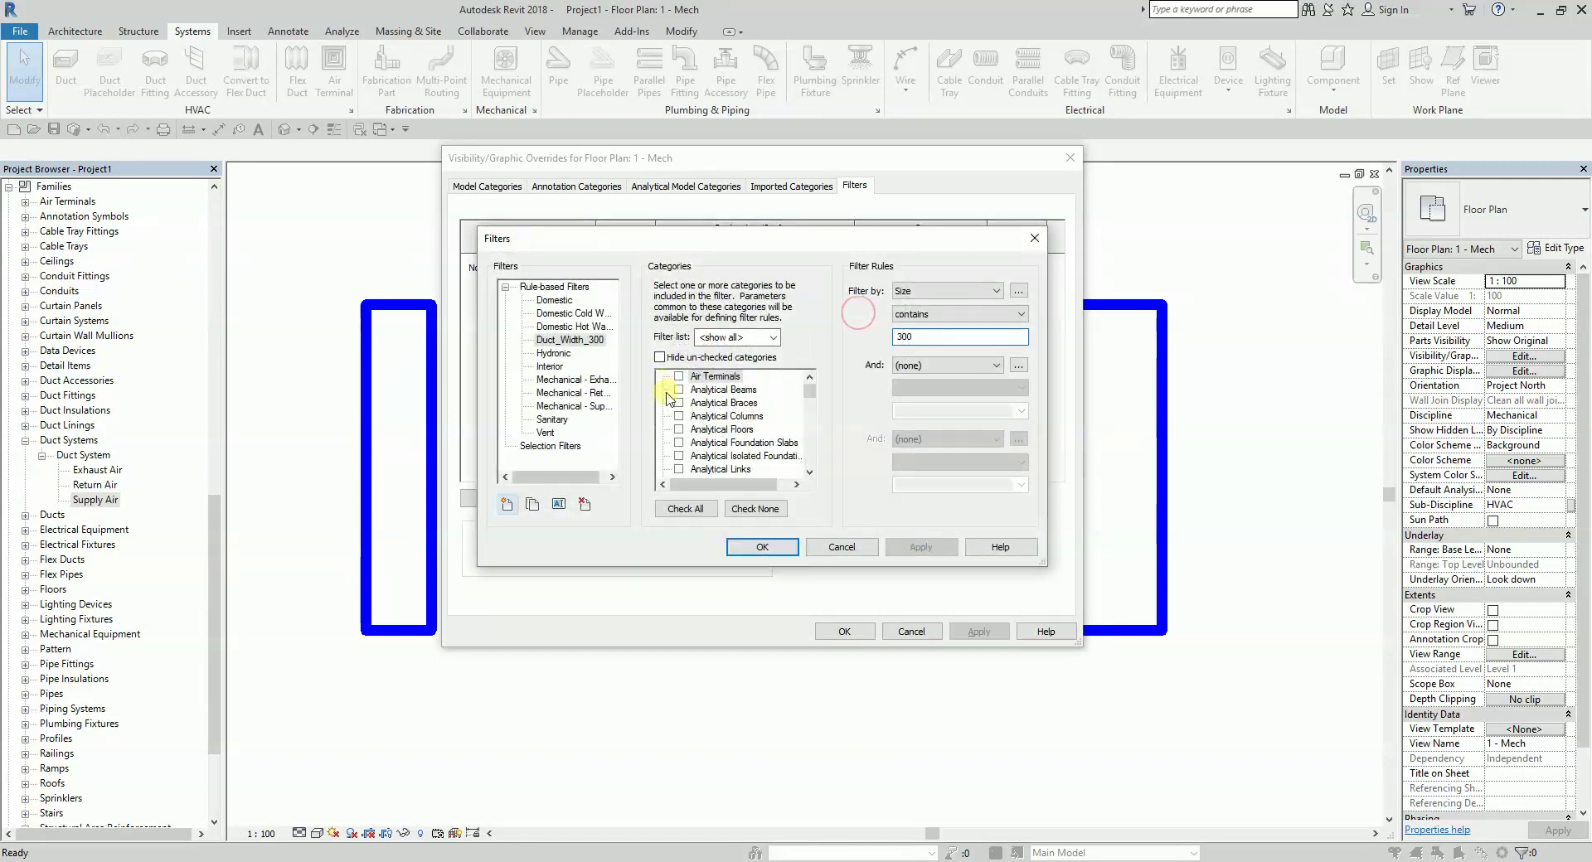
left_click(559, 504)
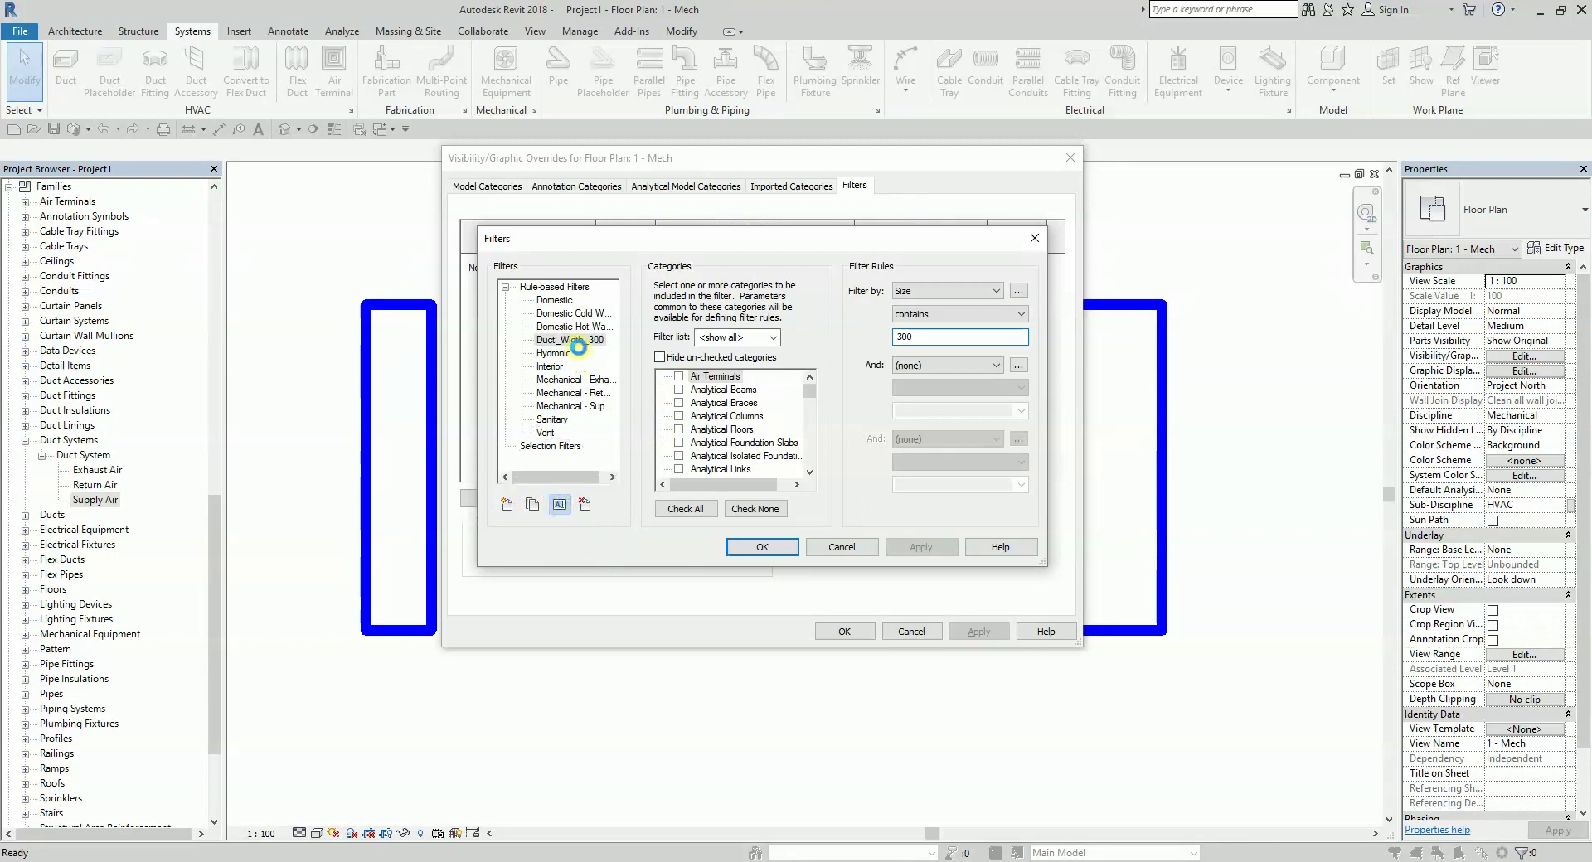
left_click(767, 405)
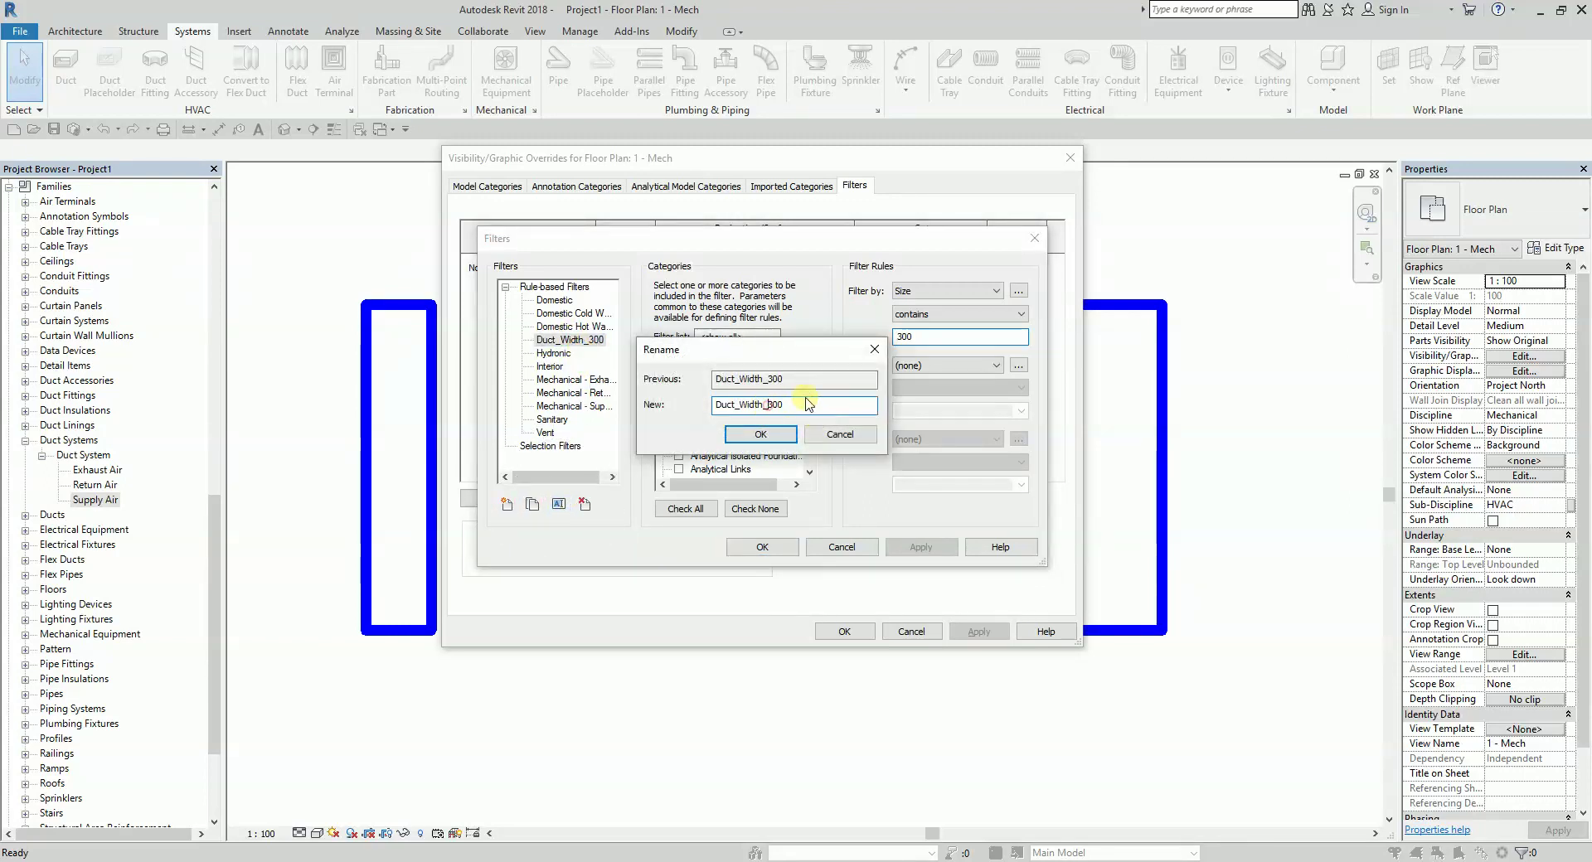
key("BackSpace")
key("BackSpace")
left_click(761, 435)
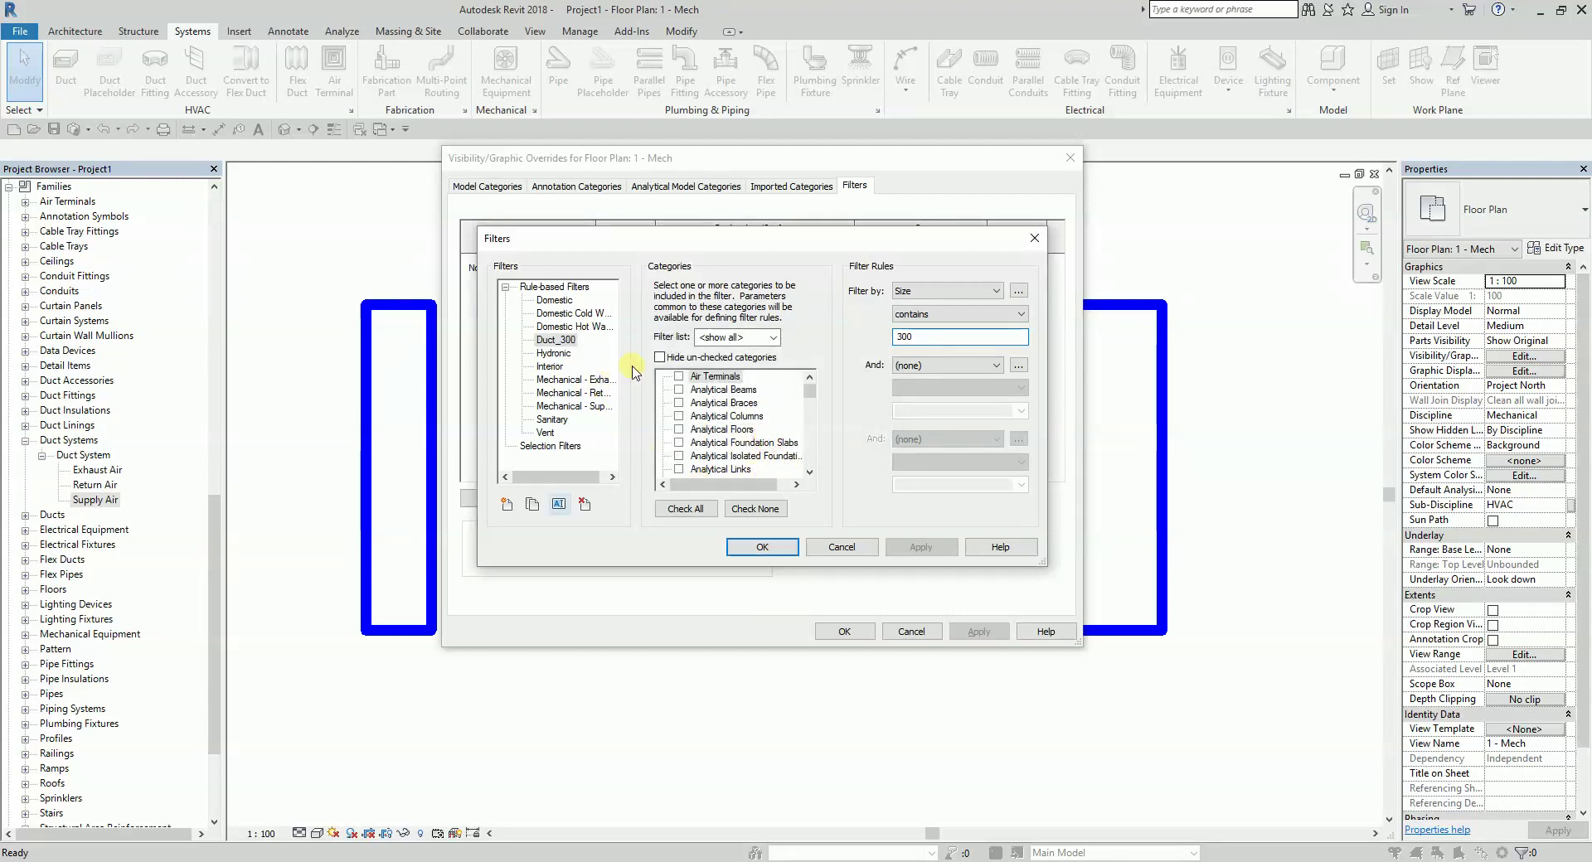
left_click(785, 548)
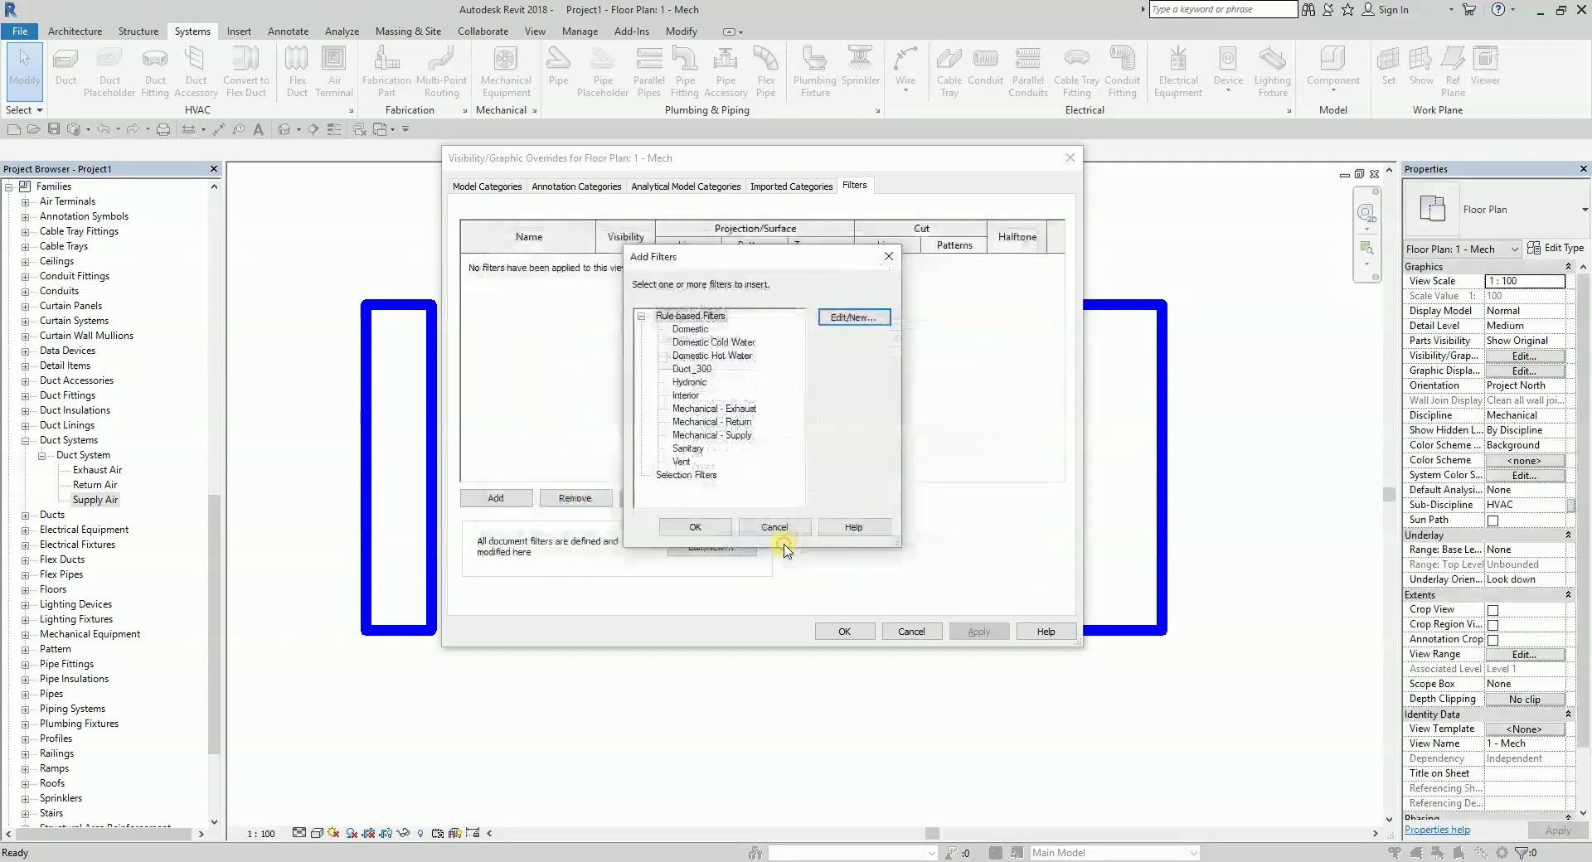
Add the Duct_300 filter to the 1 - Mech plan and override its projection line color with yellow
left_click(697, 369)
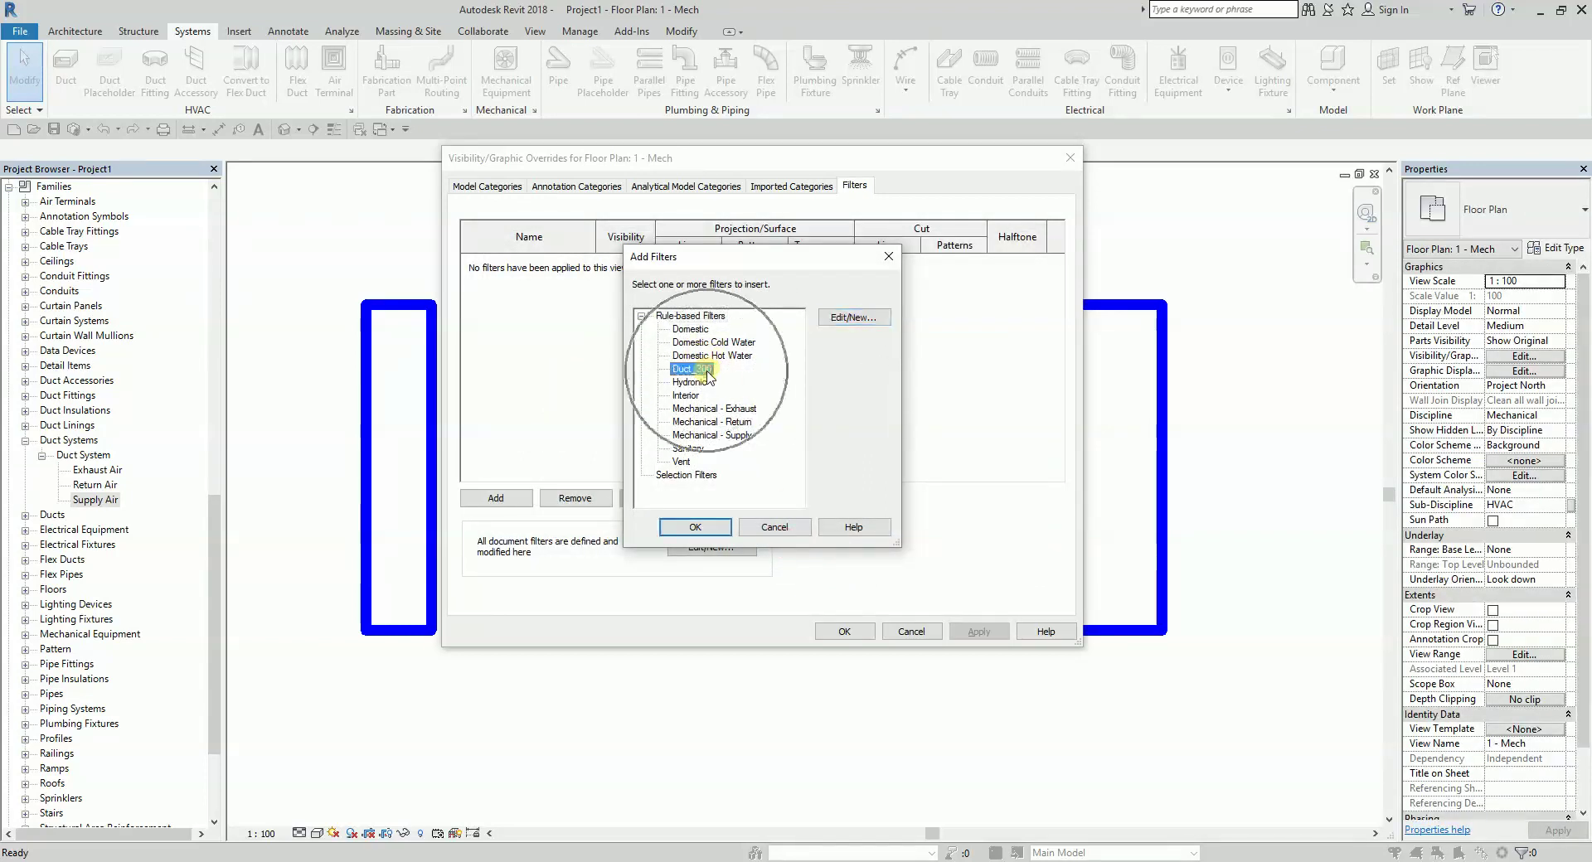
left_click(701, 529)
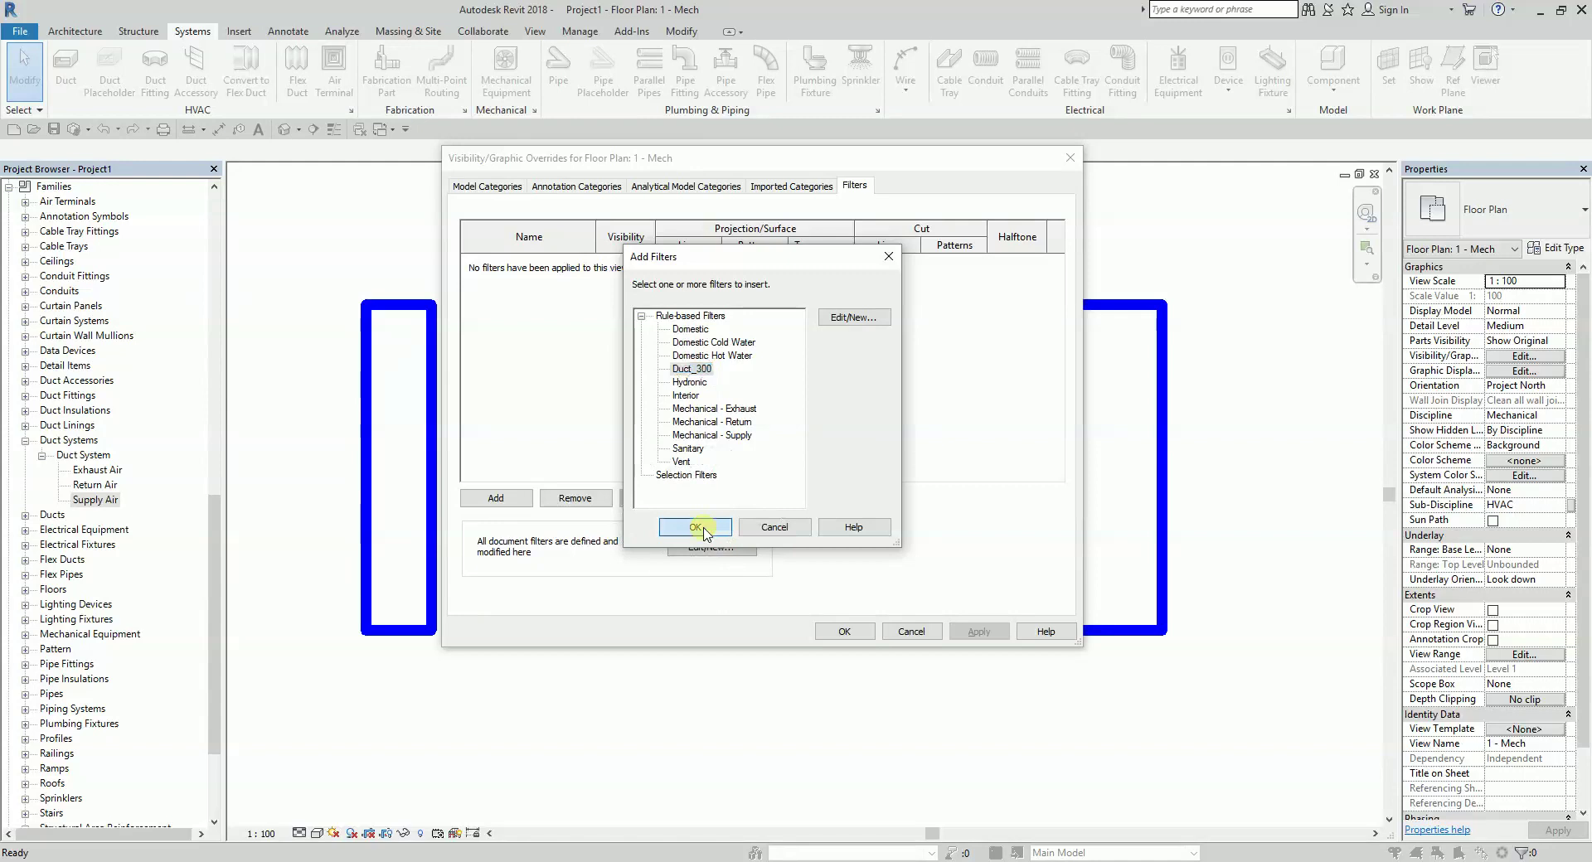
left_click(513, 263)
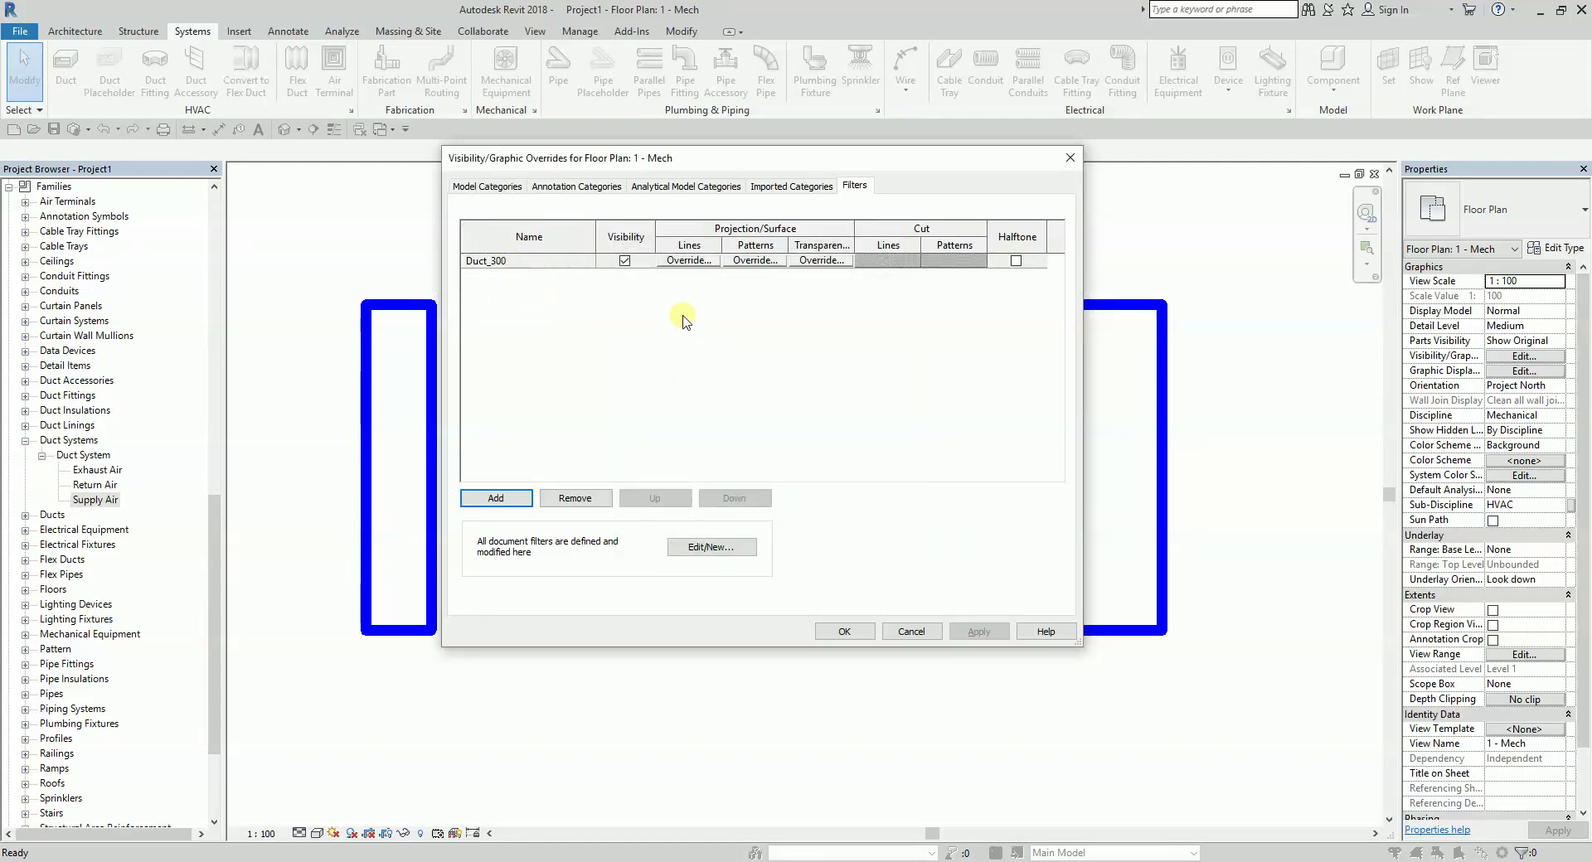
left_click(685, 260)
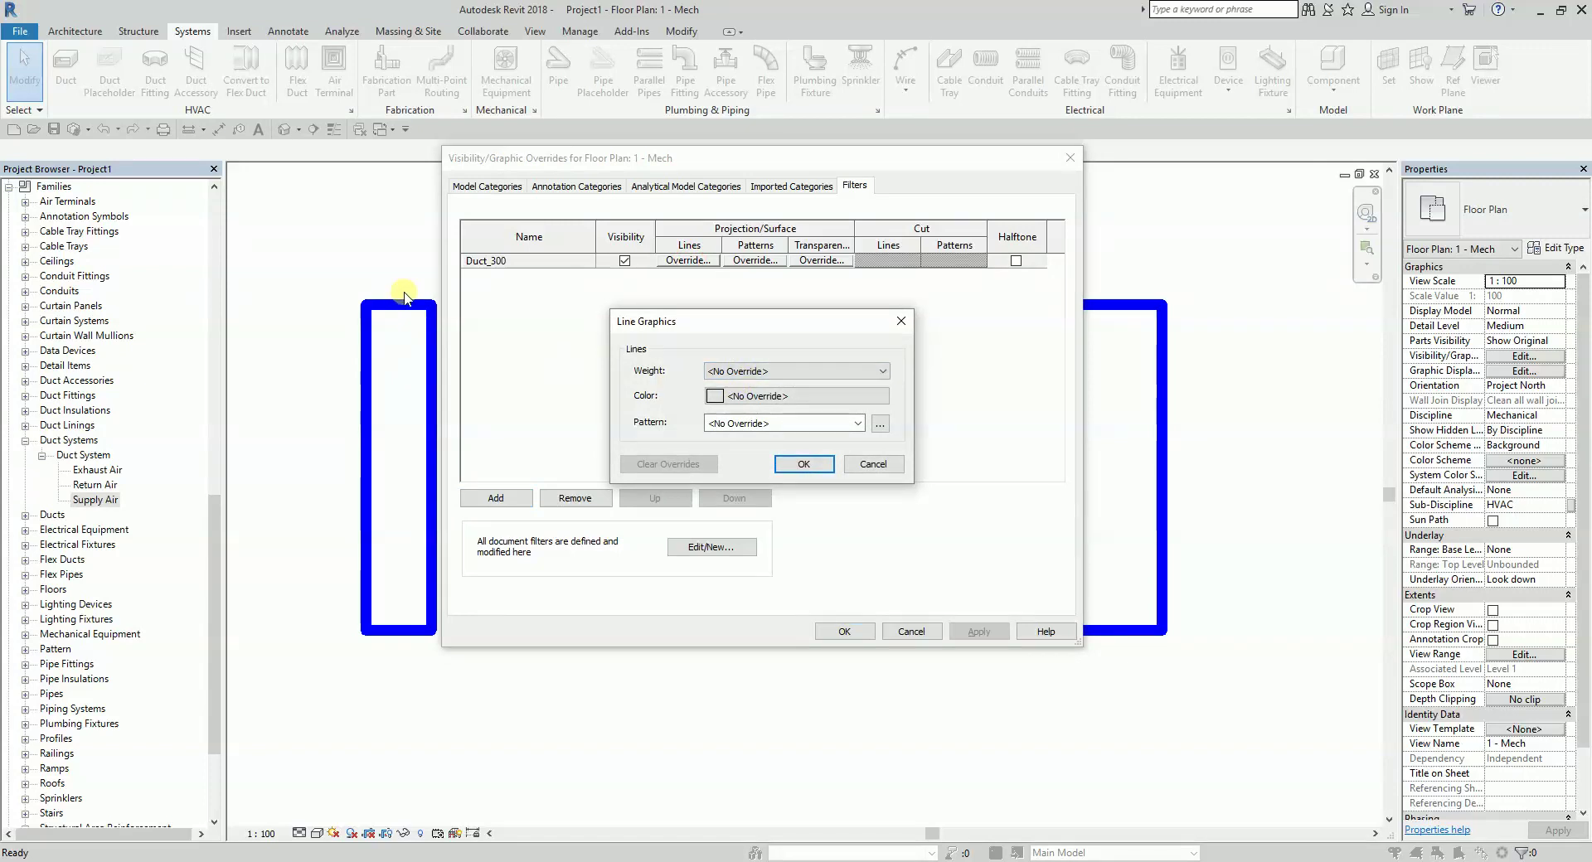
left_click(771, 395)
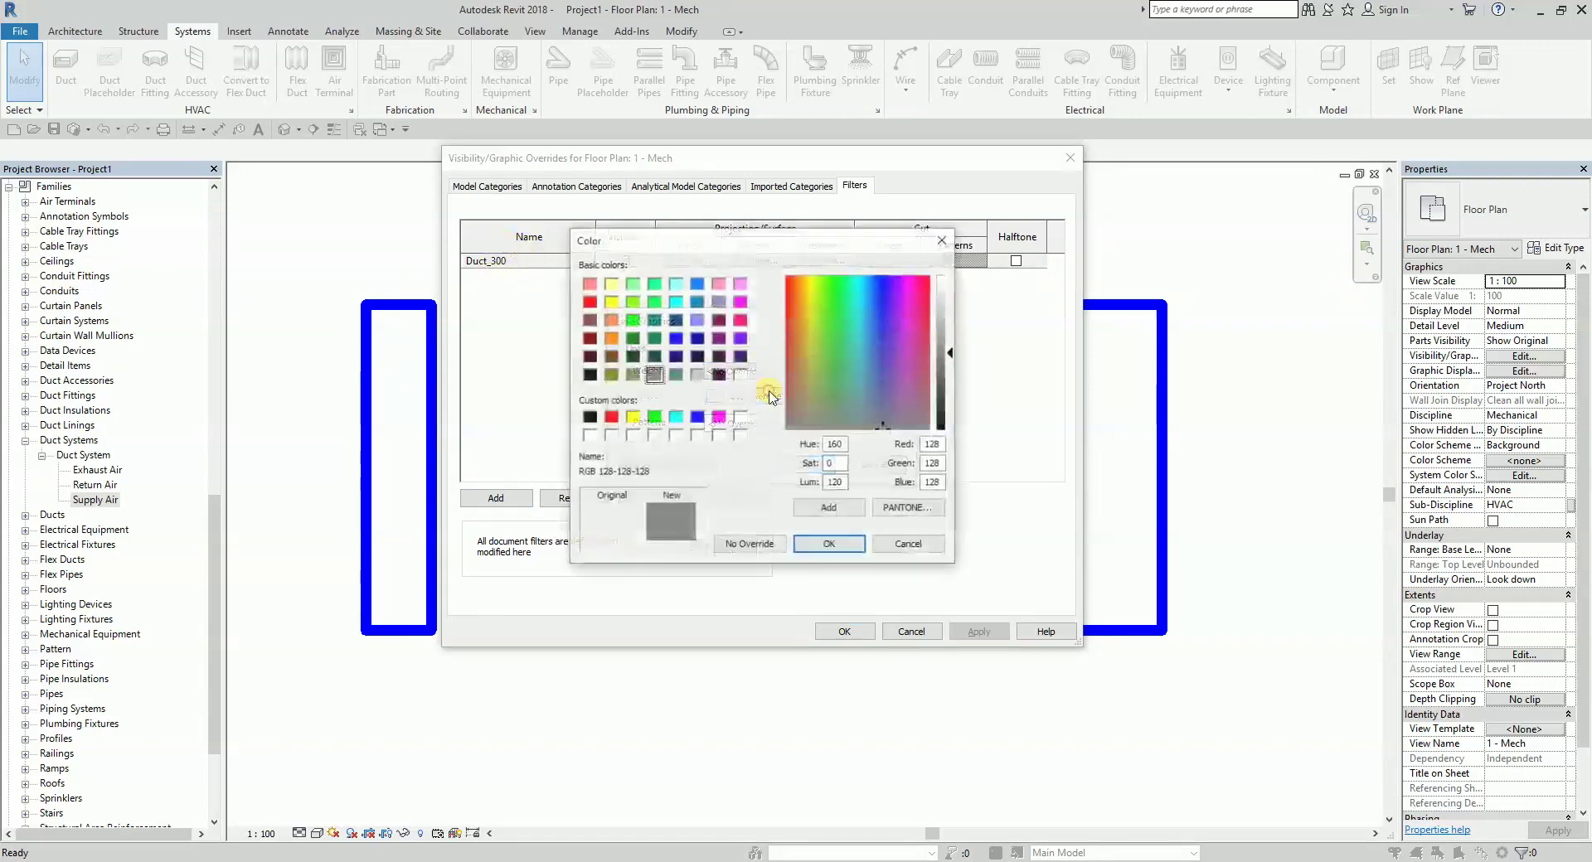
left_click(633, 417)
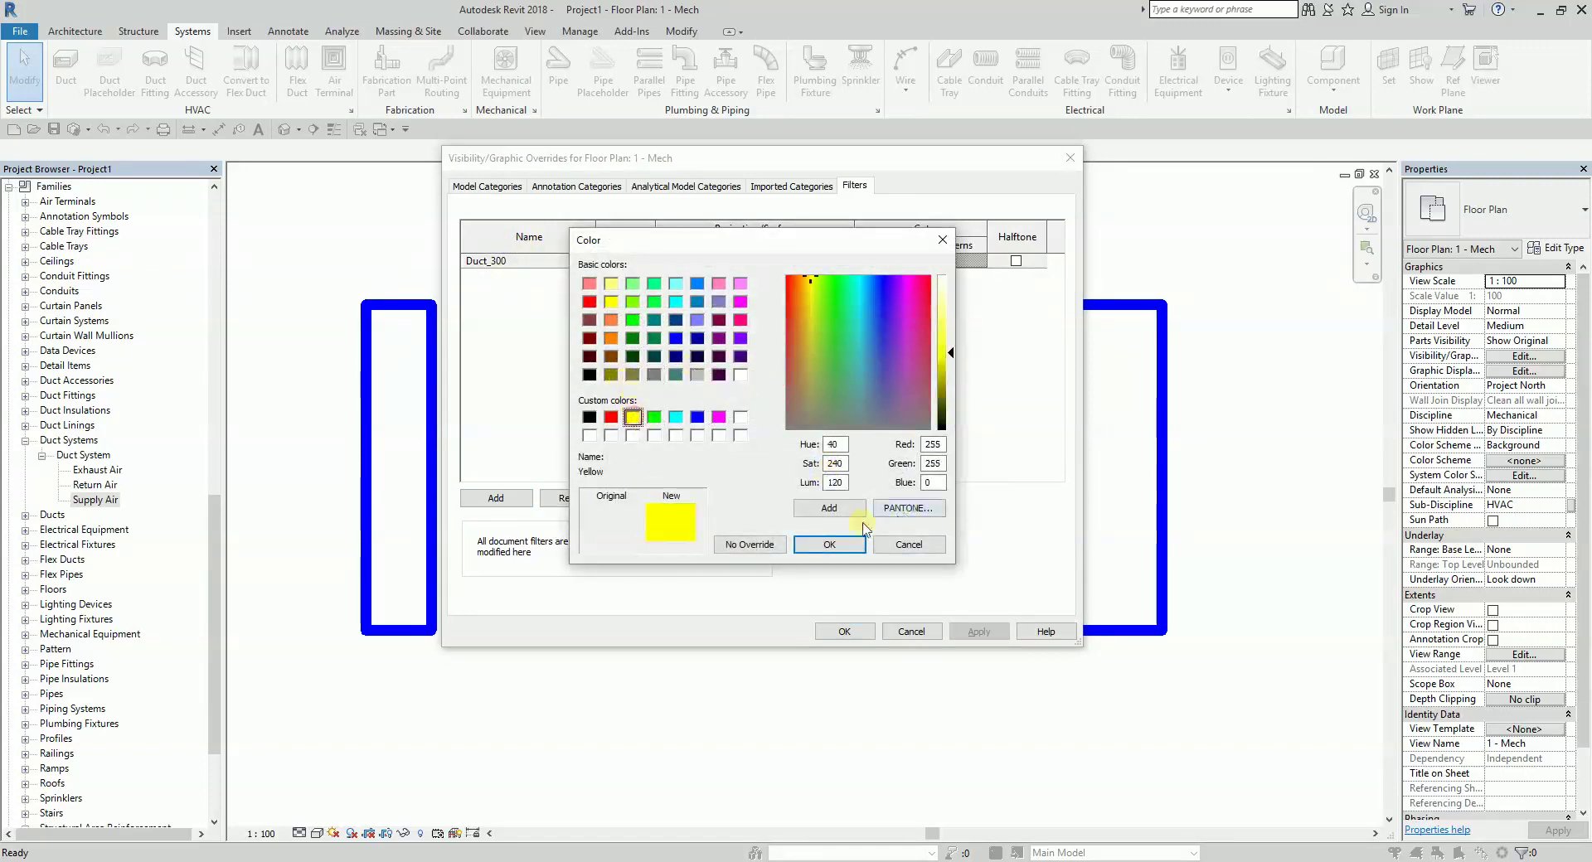
left_click(829, 544)
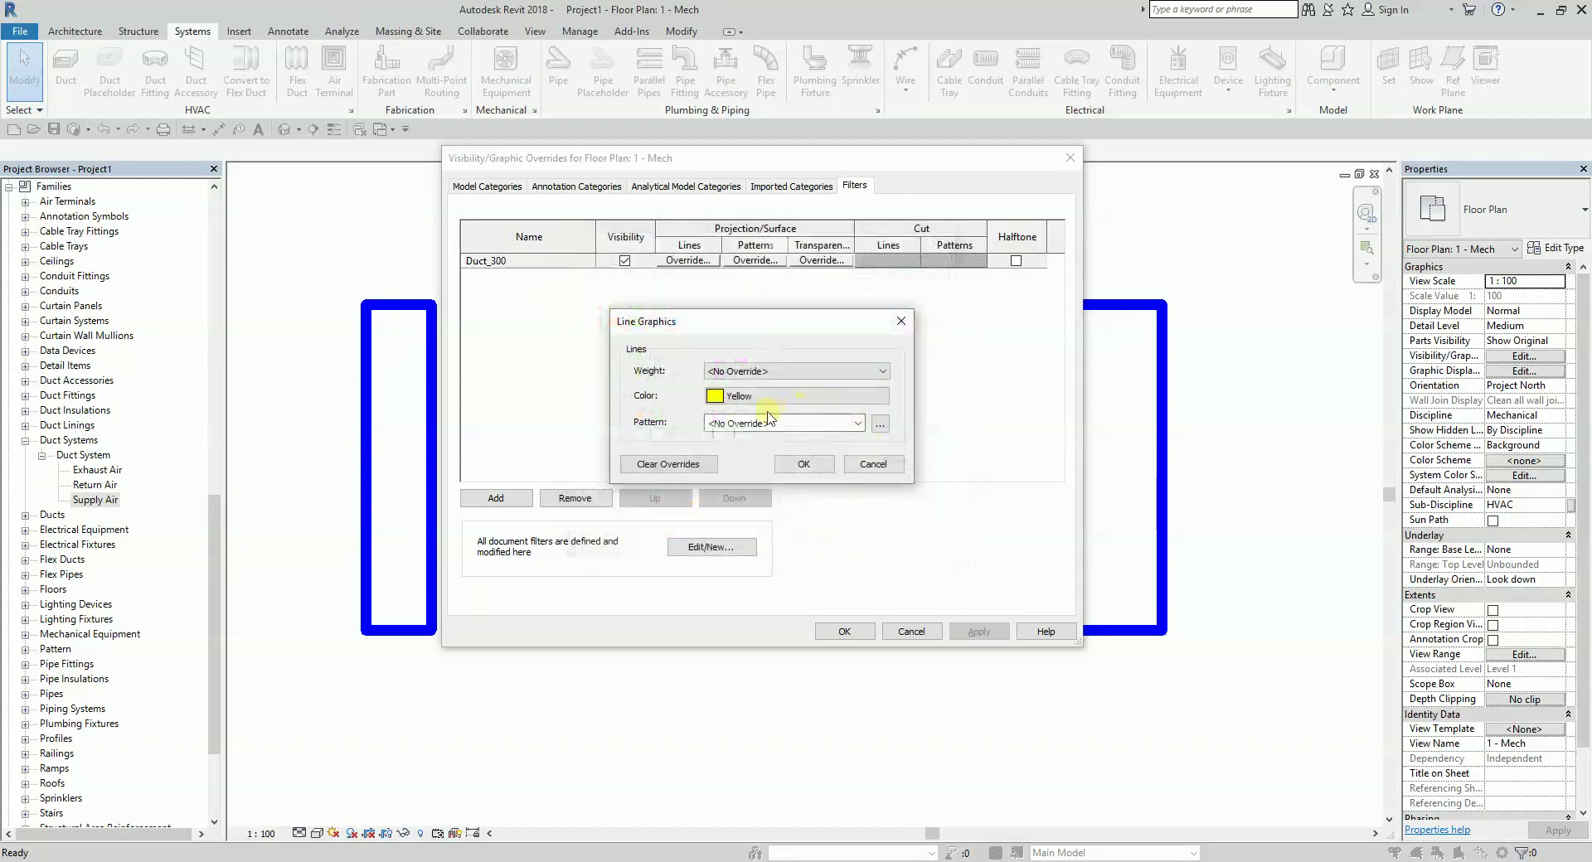
left_click(803, 465)
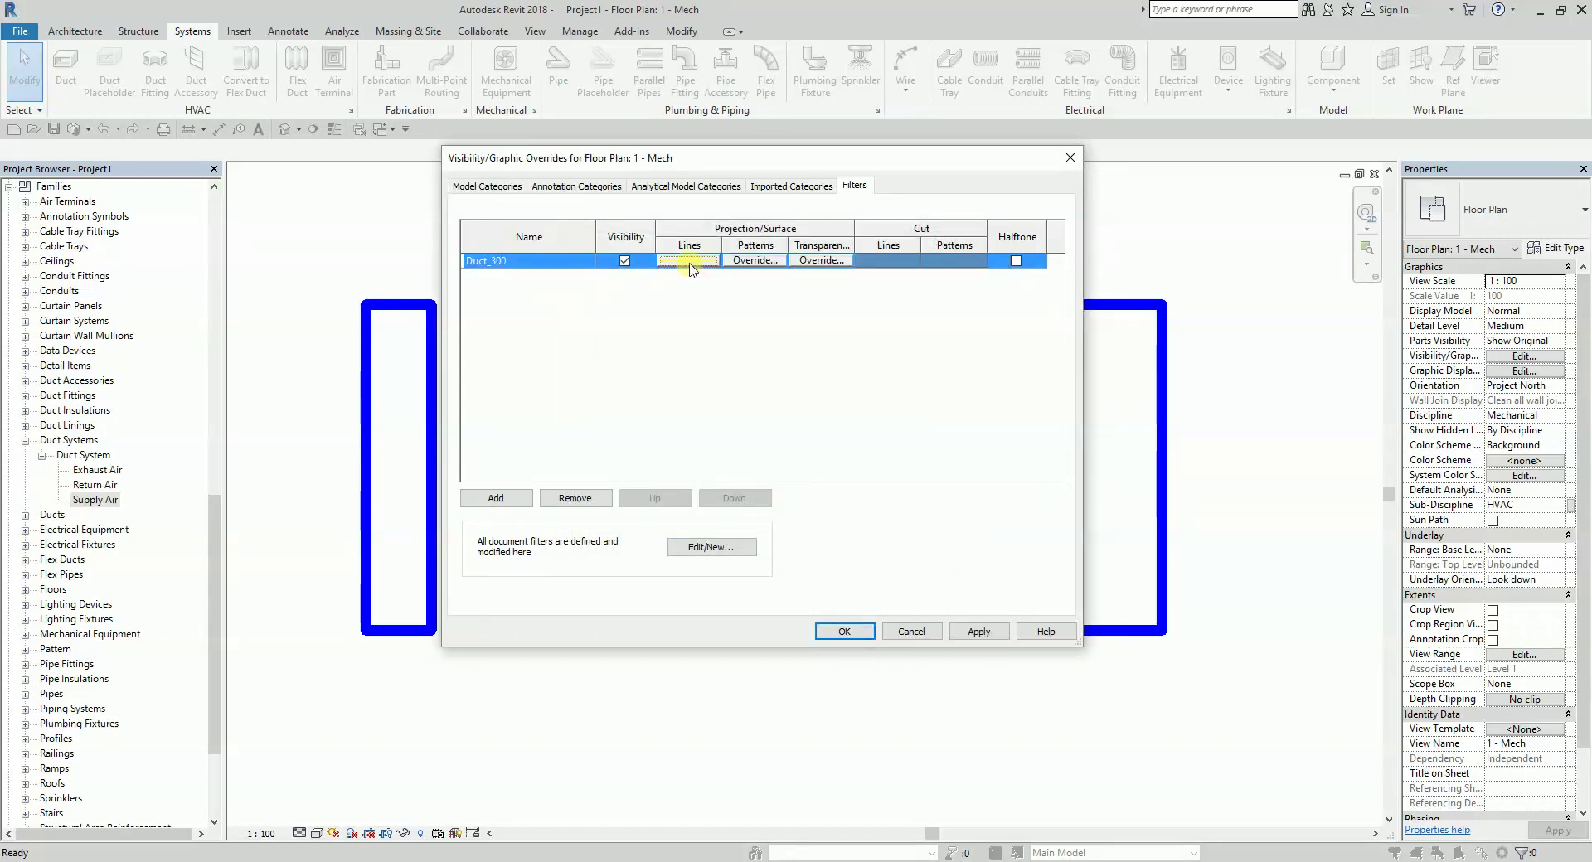
left_click(978, 632)
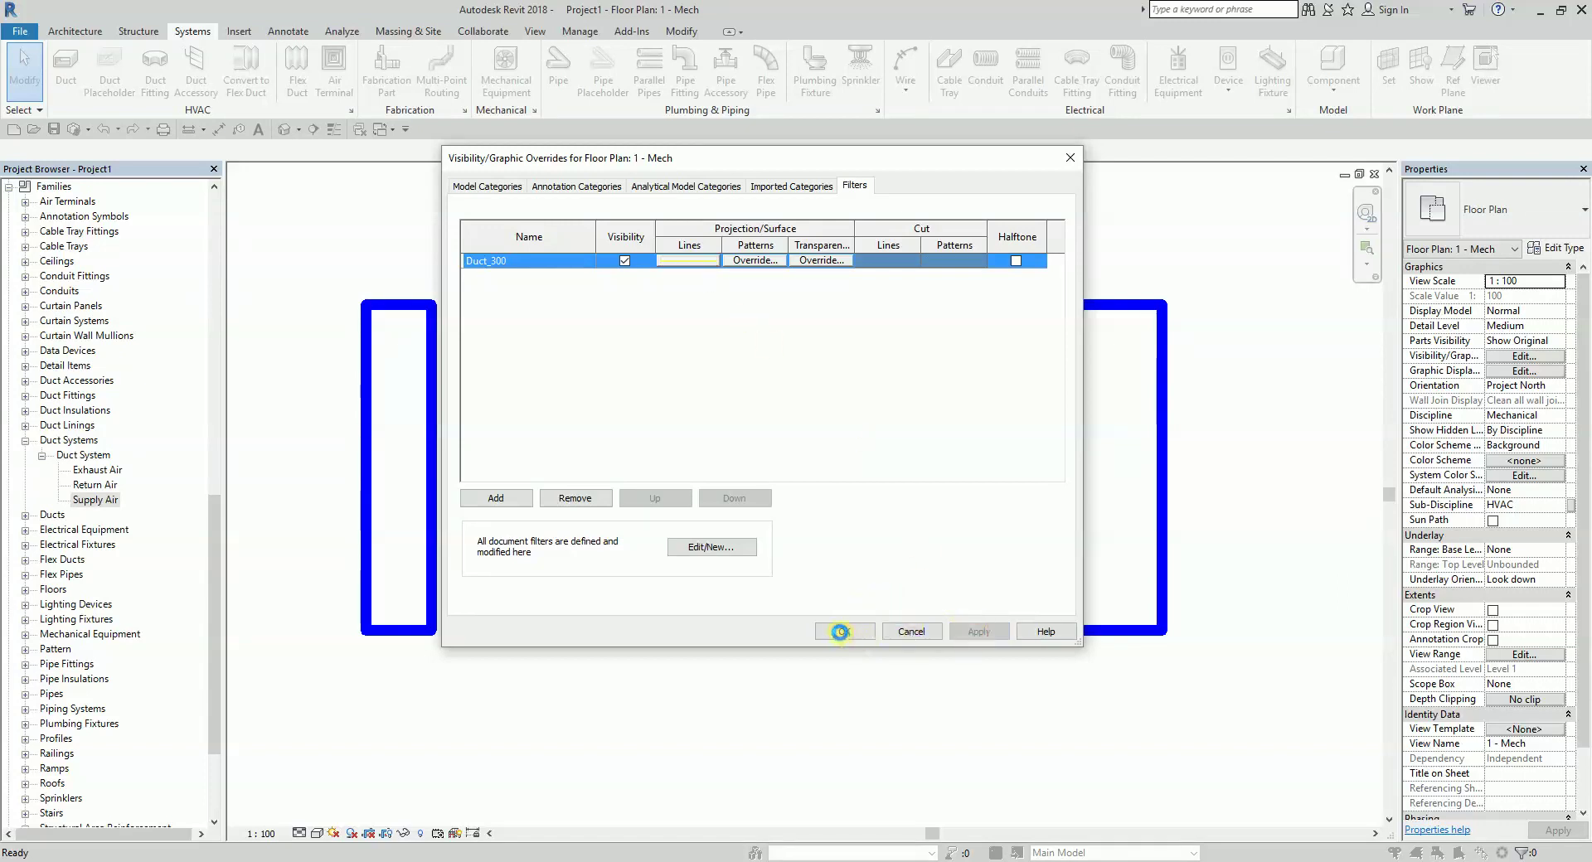
left_click(840, 632)
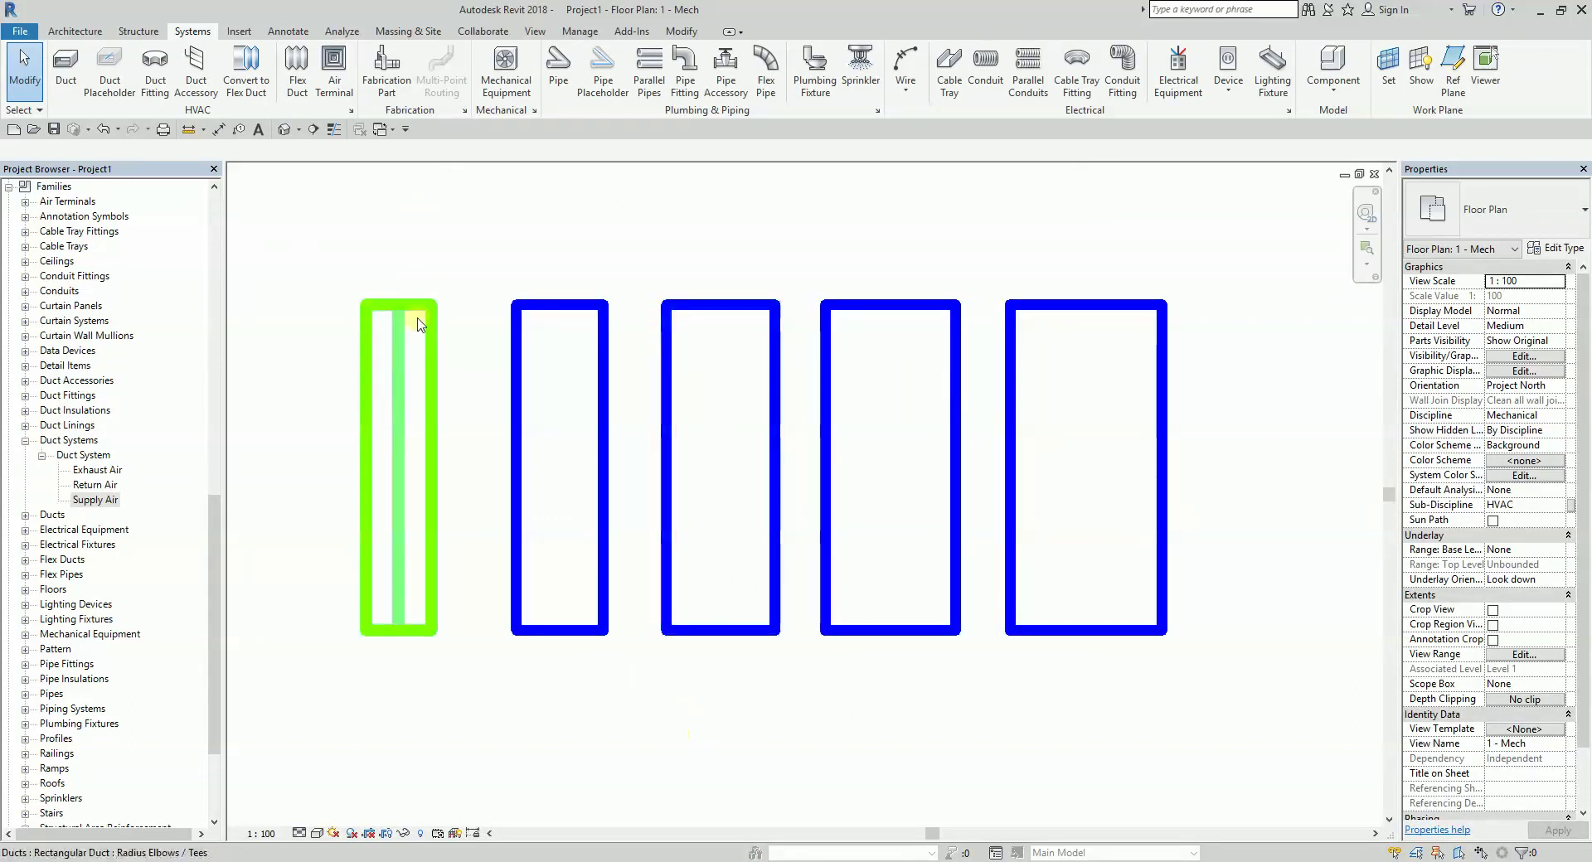
Check the size property of the narrowest duct in the plan and clear the selection
left_click(431, 350)
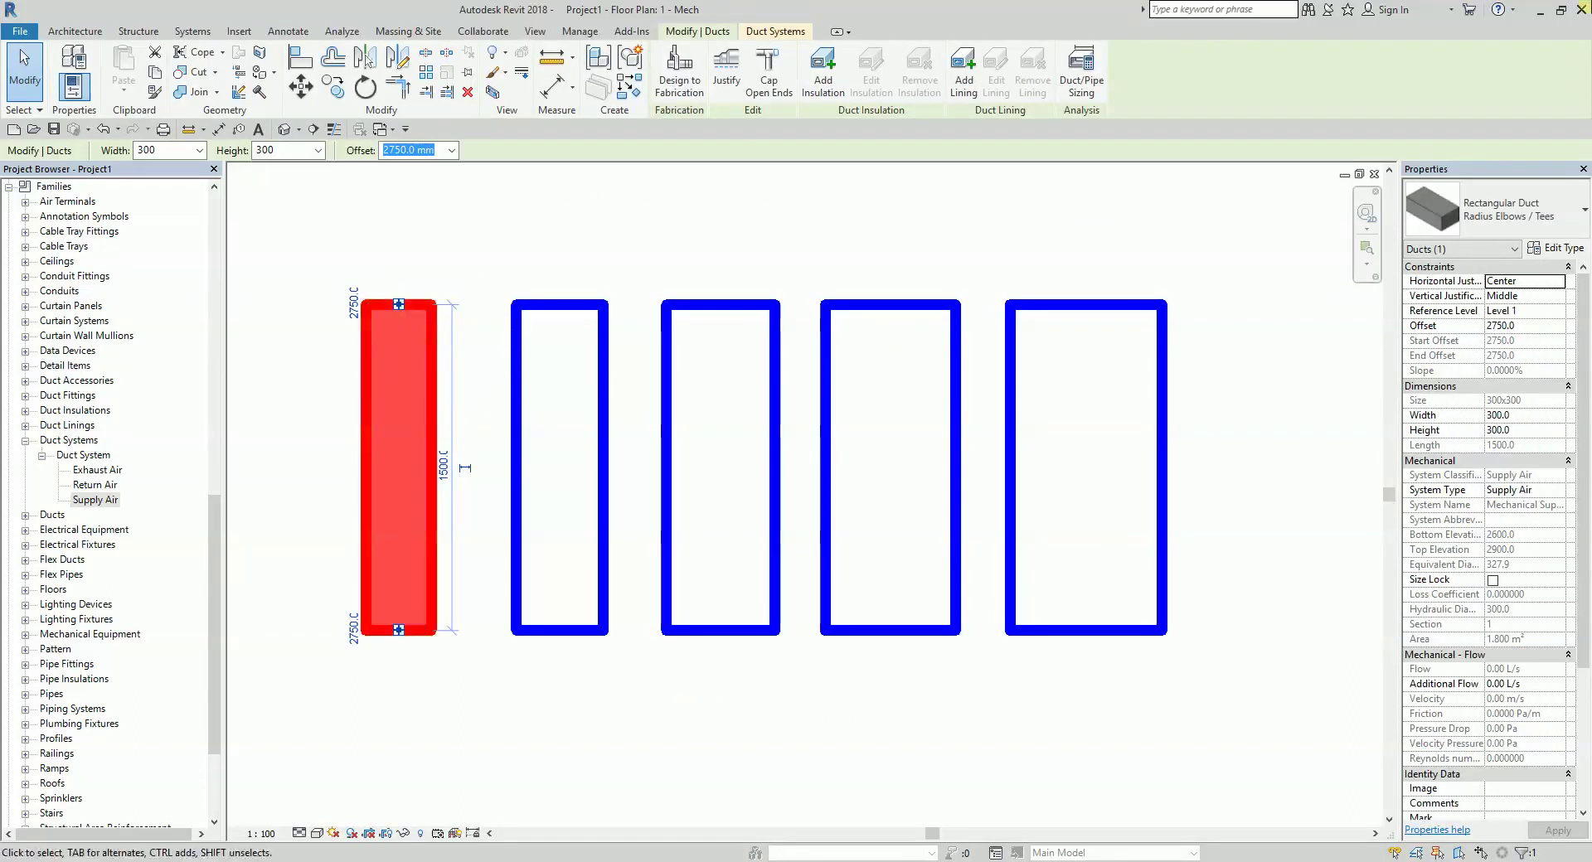
left_click(1455, 407)
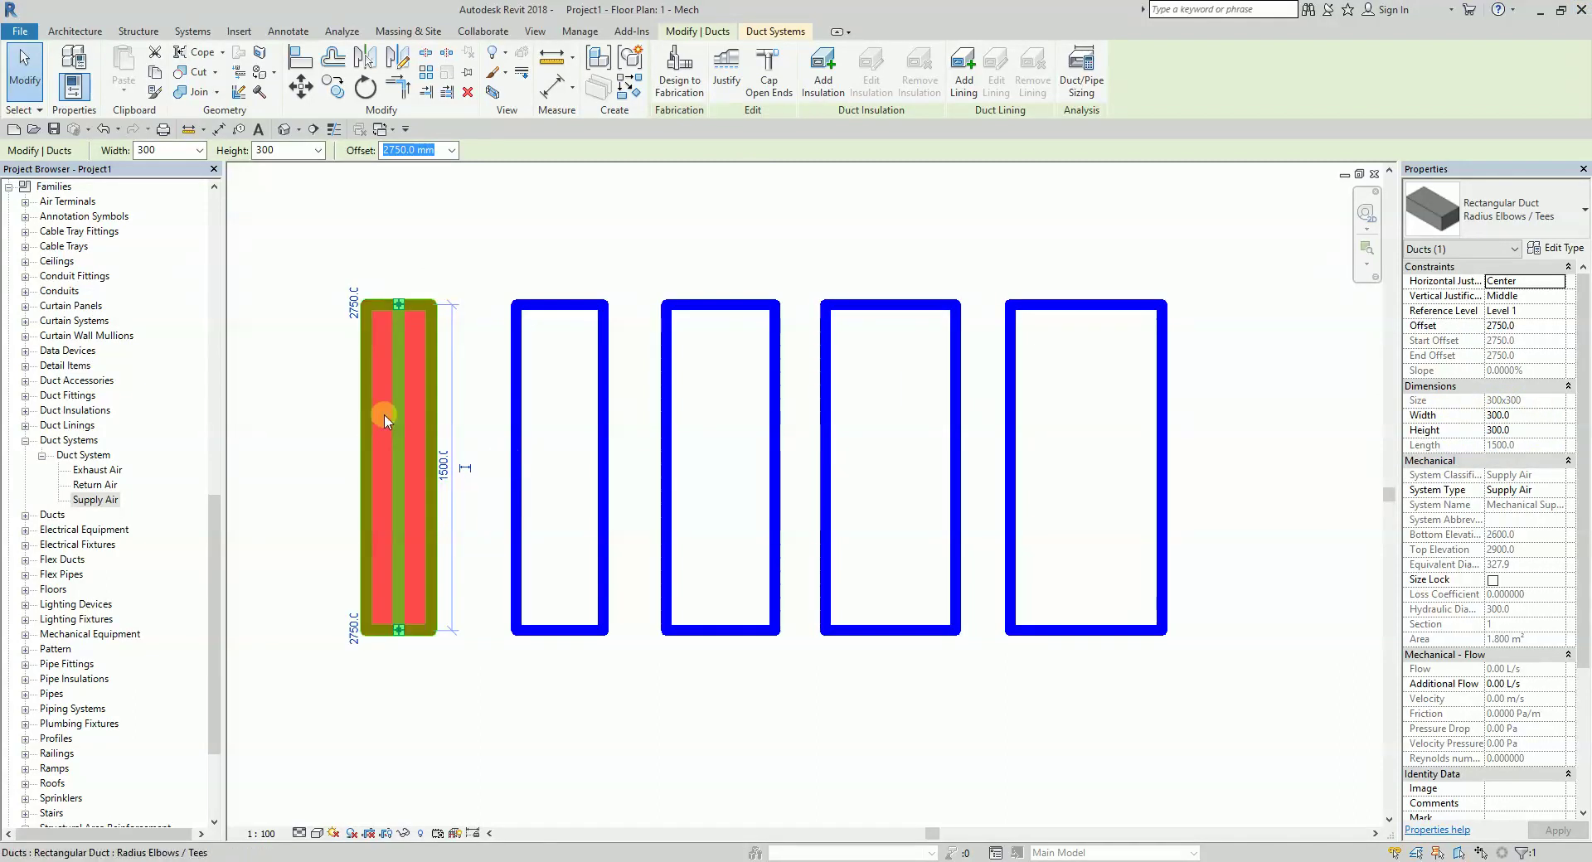
left_click(295, 374)
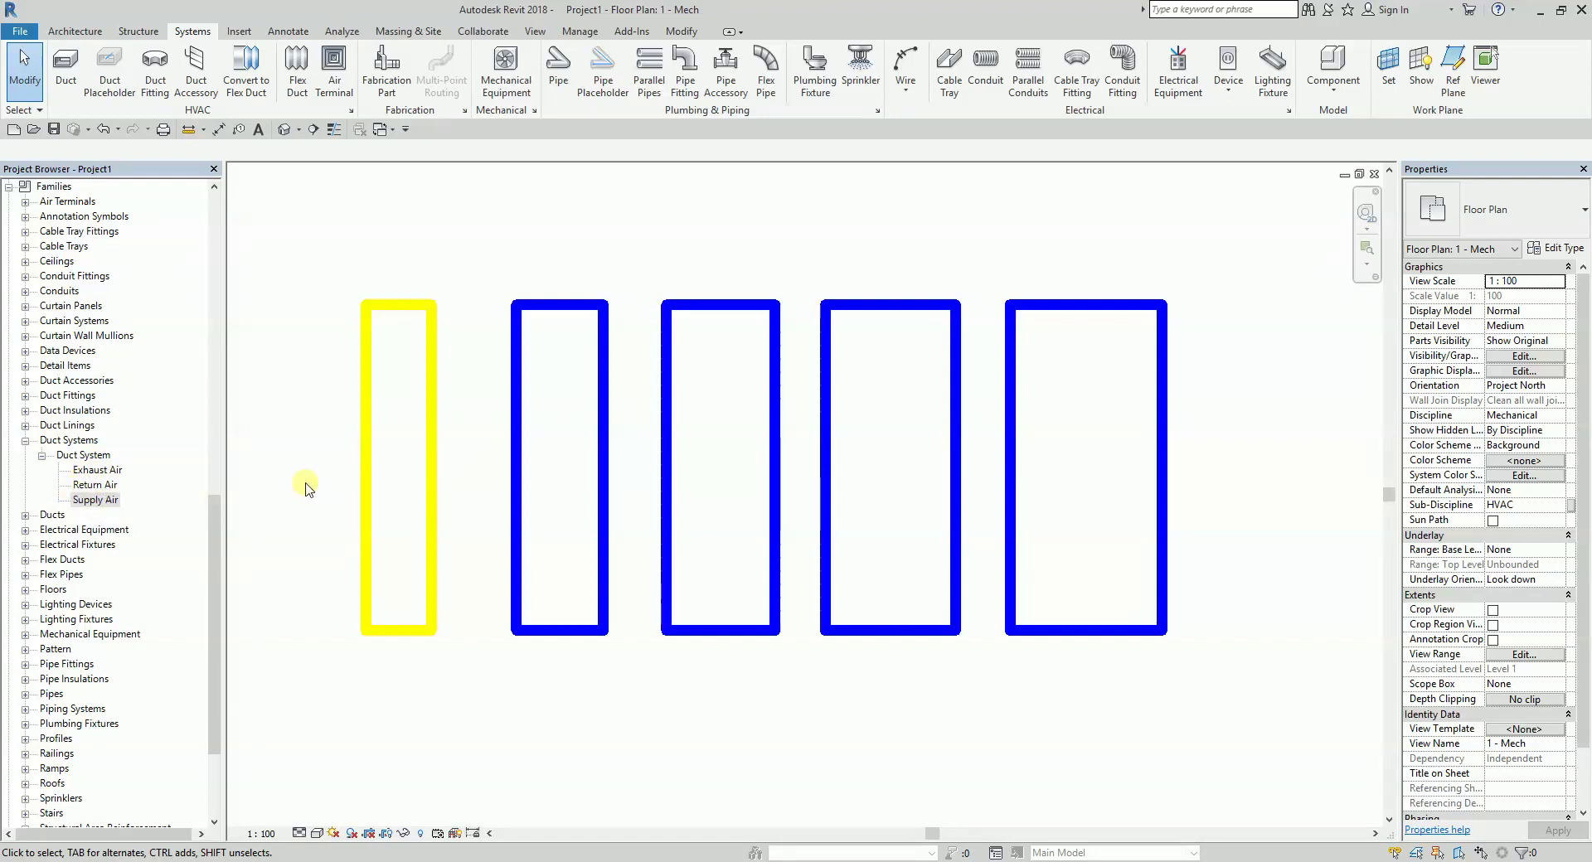
key("v")
key("g")
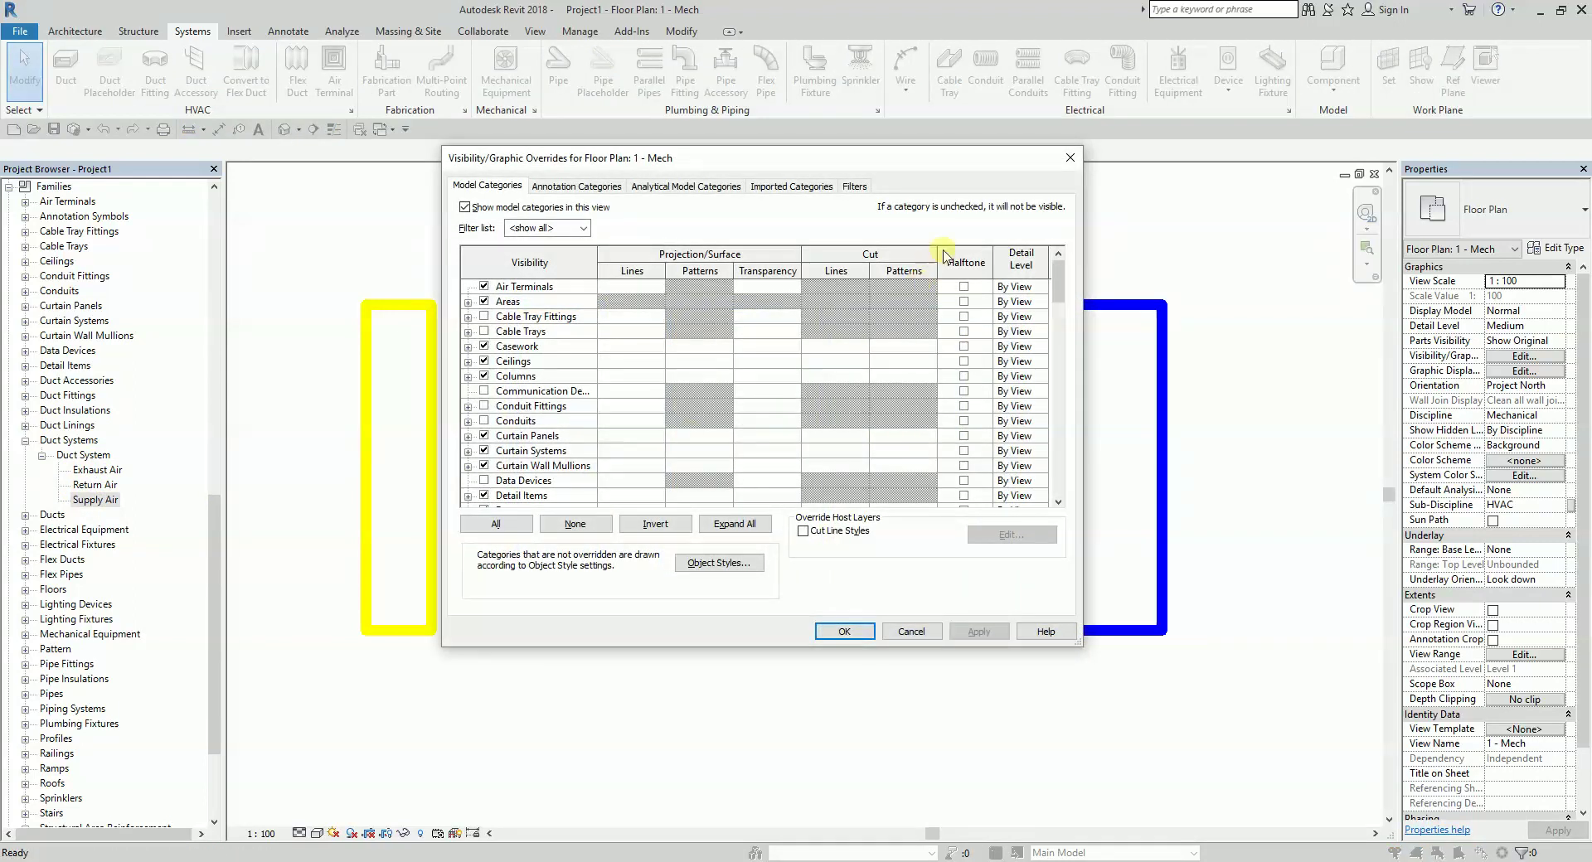
left_click(1070, 157)
Check the width and height of the second-narrowest duct and clear the selection
left_click(603, 353)
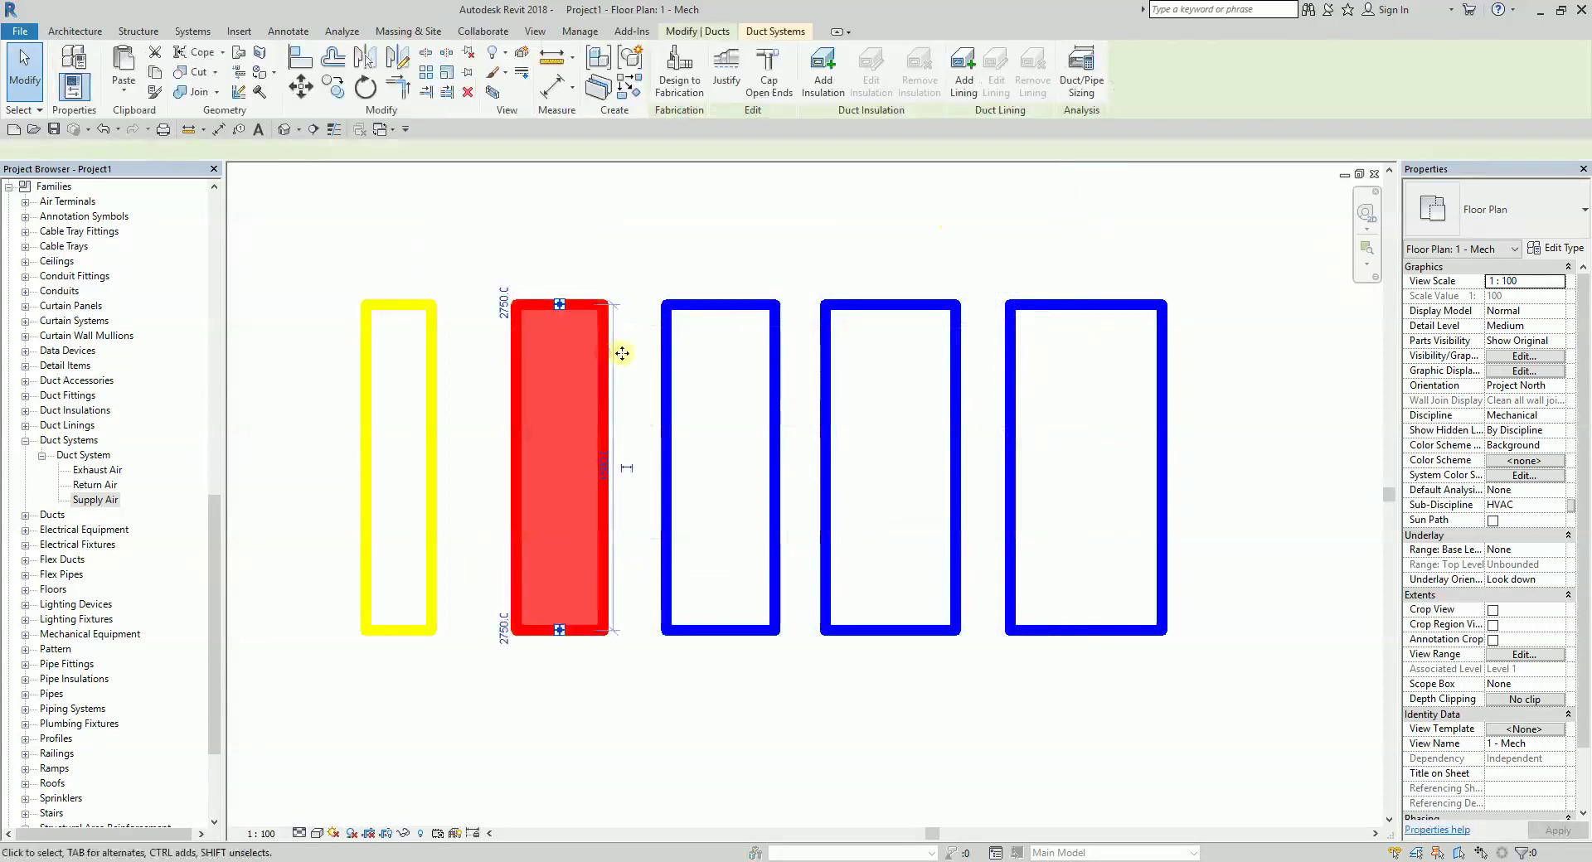
left_click(262, 150)
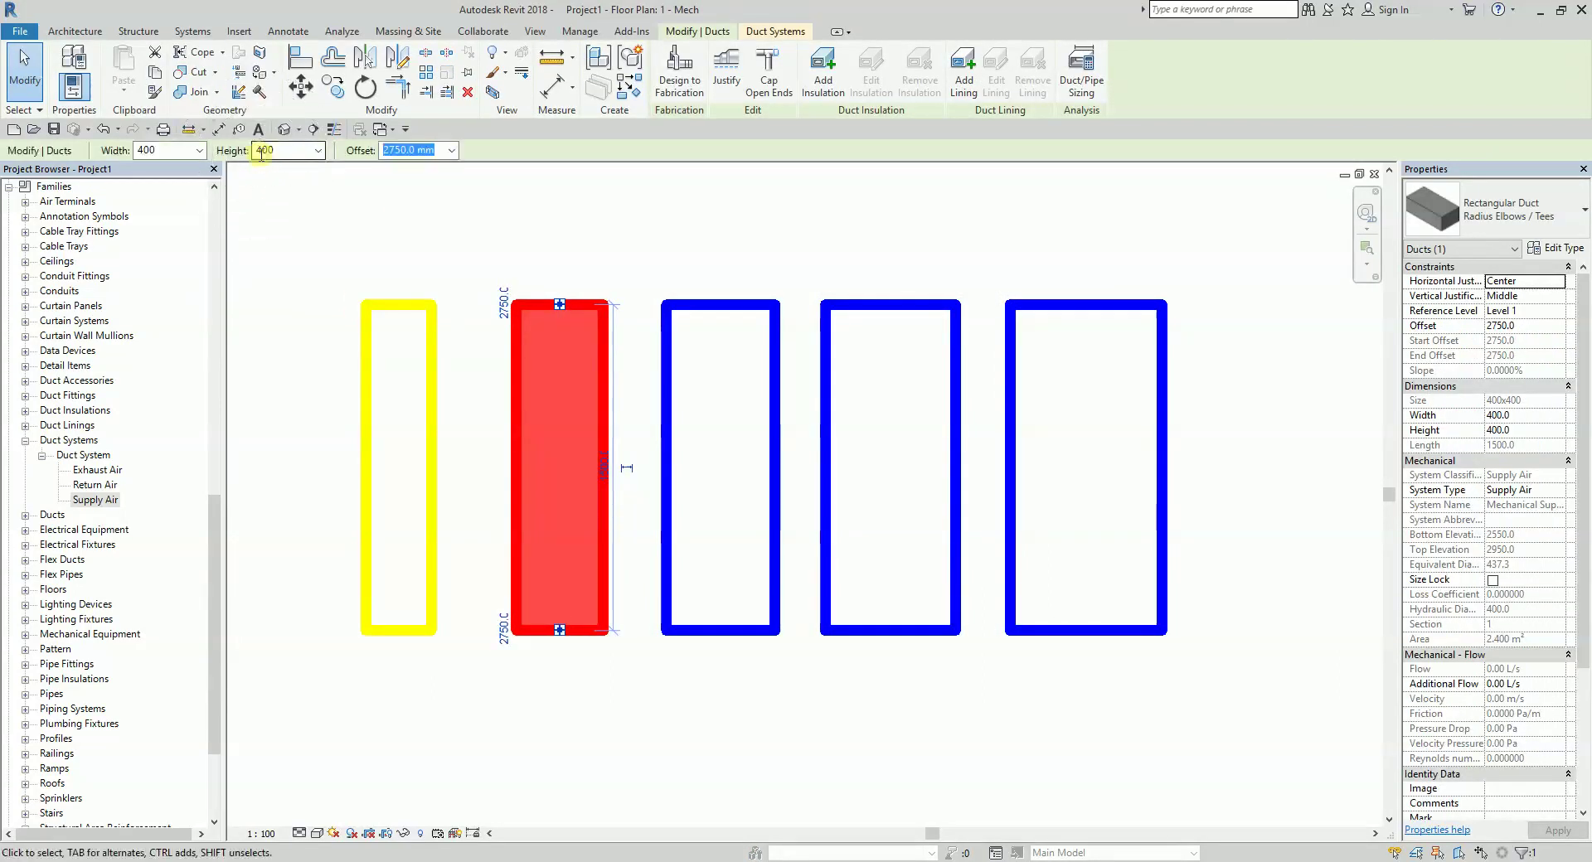
left_click(606, 207)
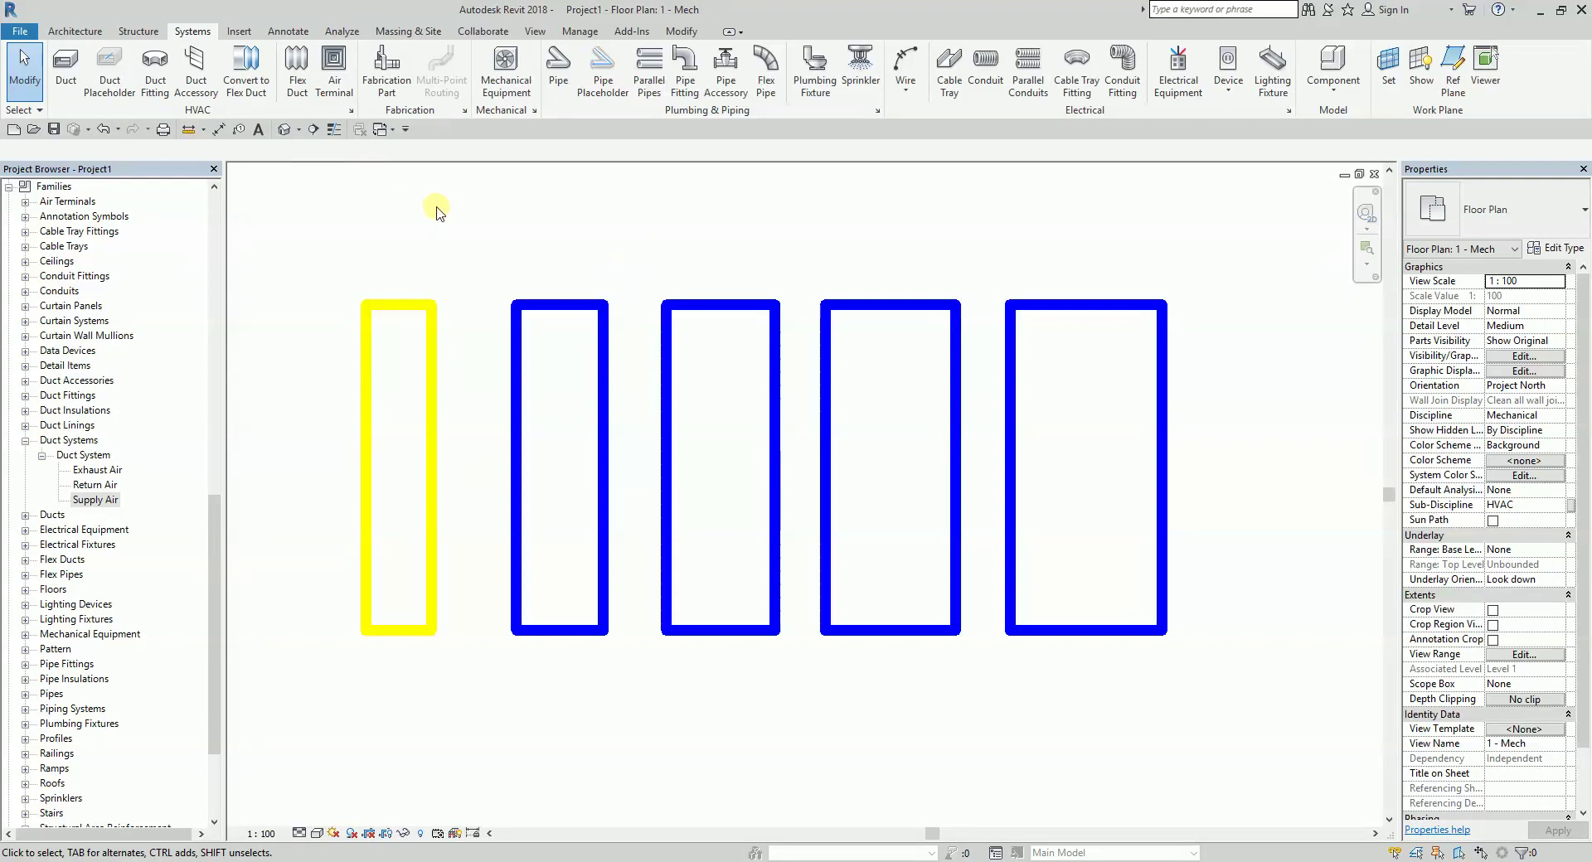
Duplicate the Duct_300 rule-based filter from the view's visibility and graphic overrides
key("v")
key("v")
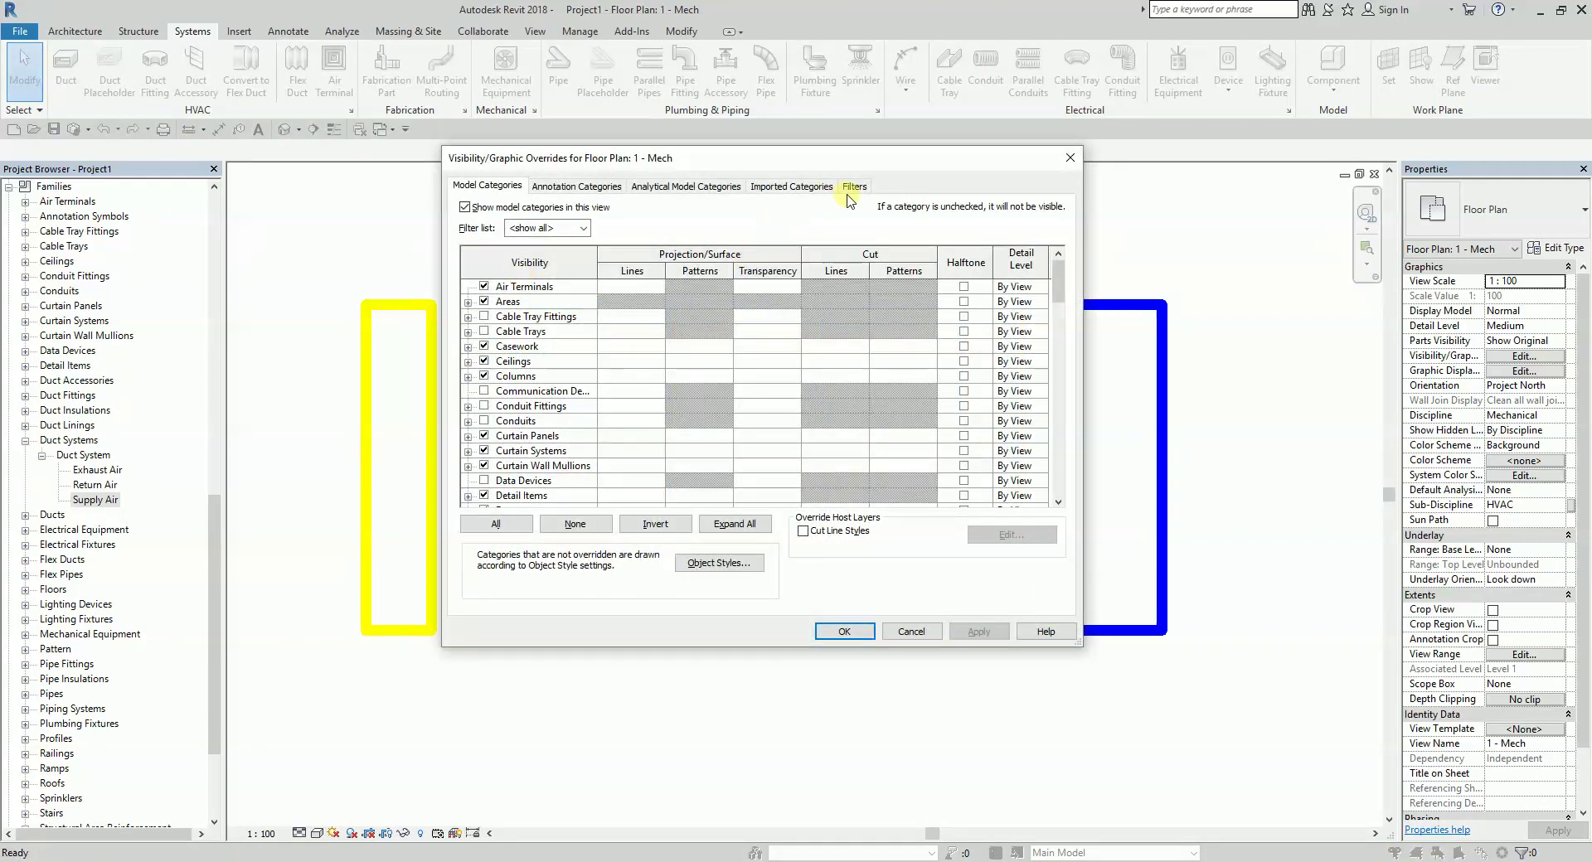
left_click(853, 187)
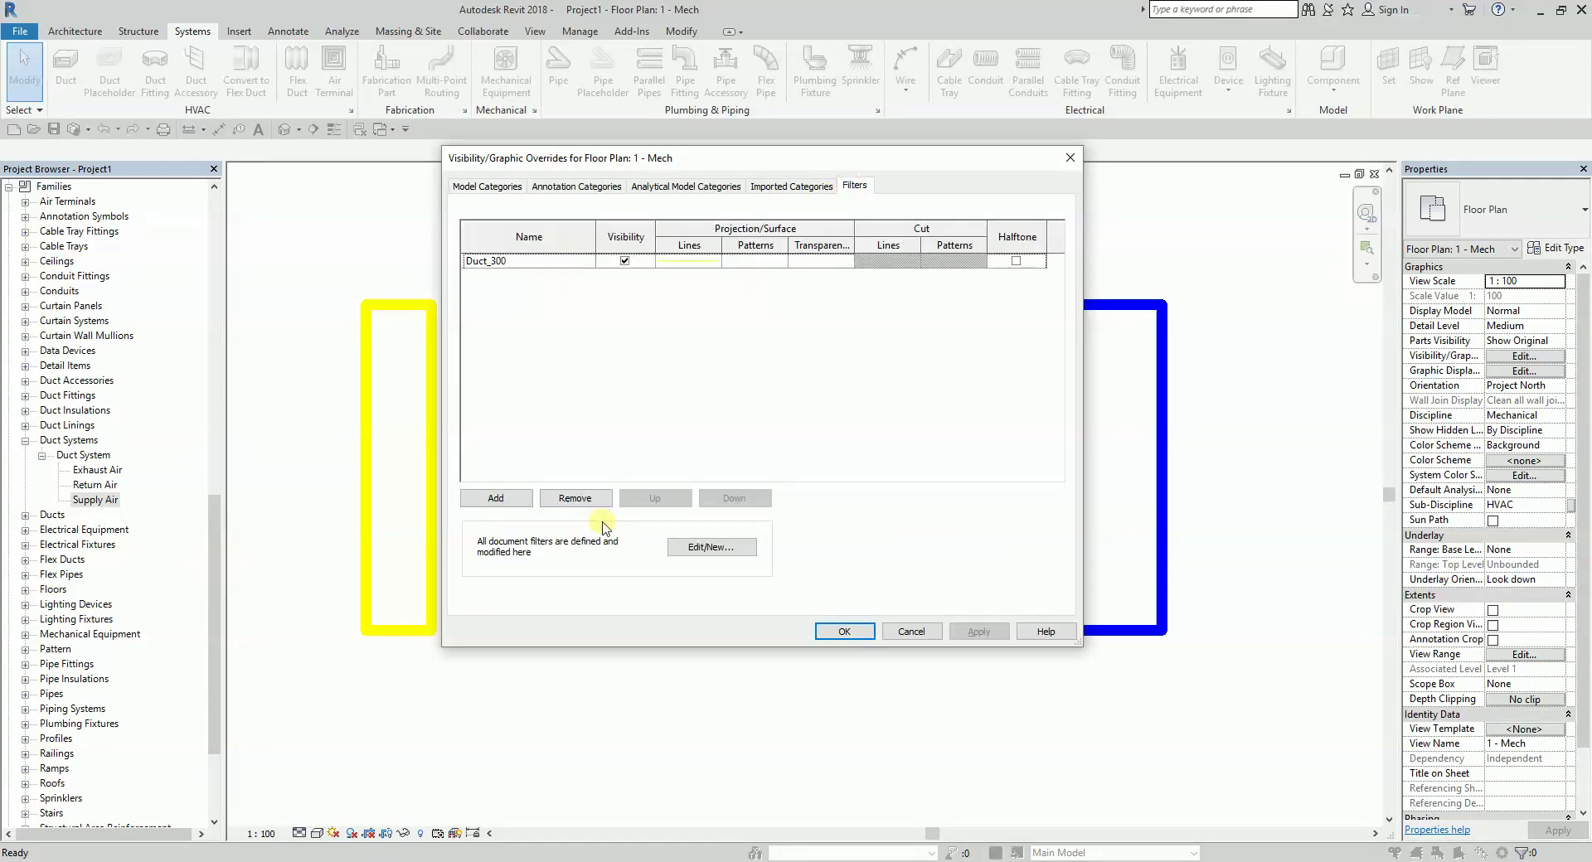
left_click(711, 547)
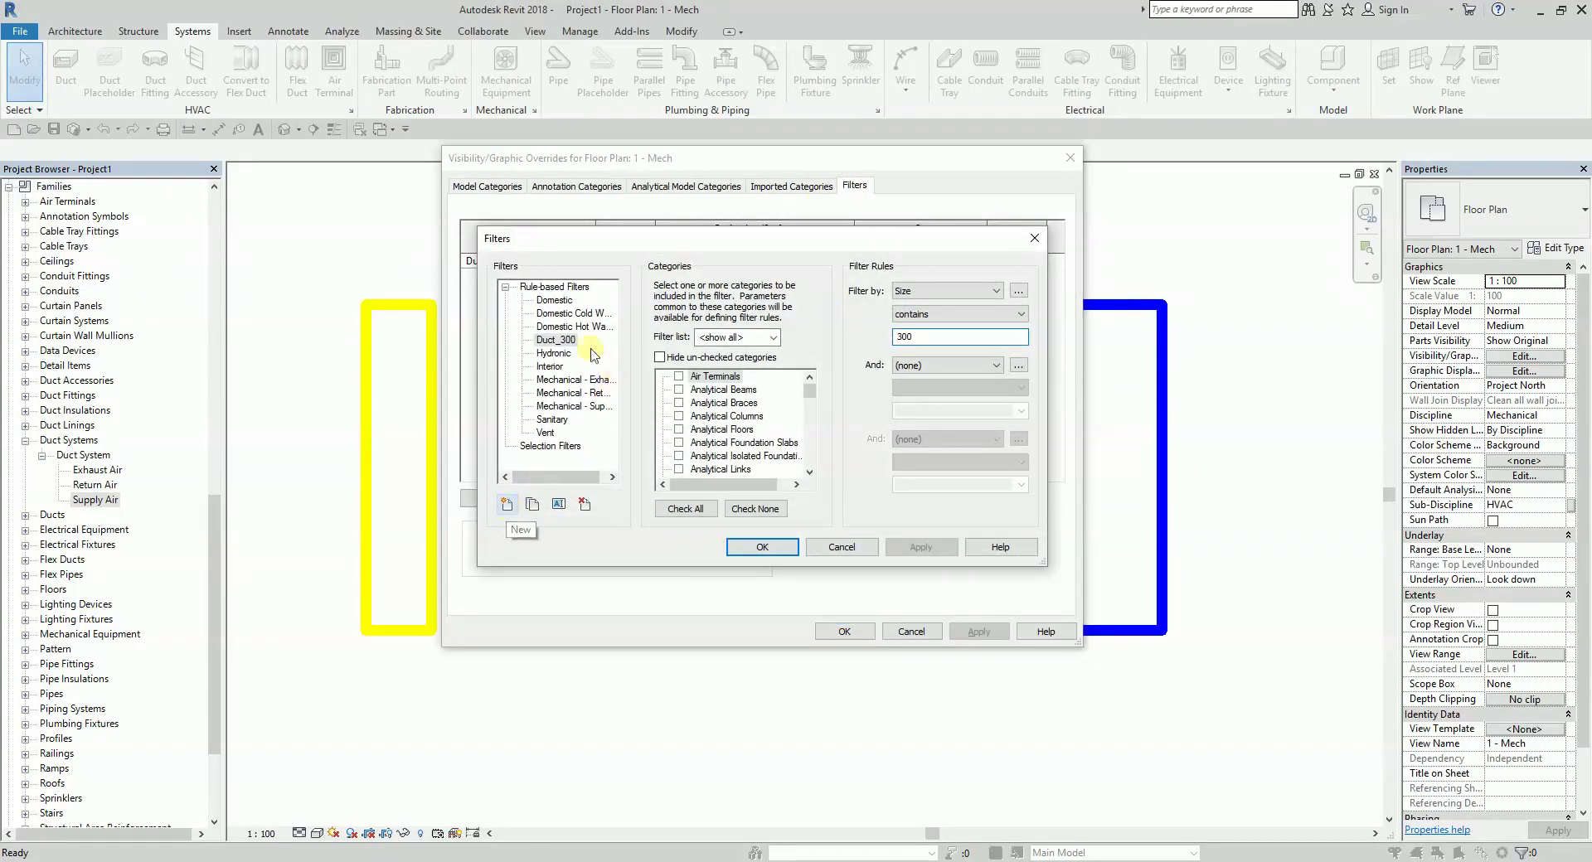
left_click(561, 341)
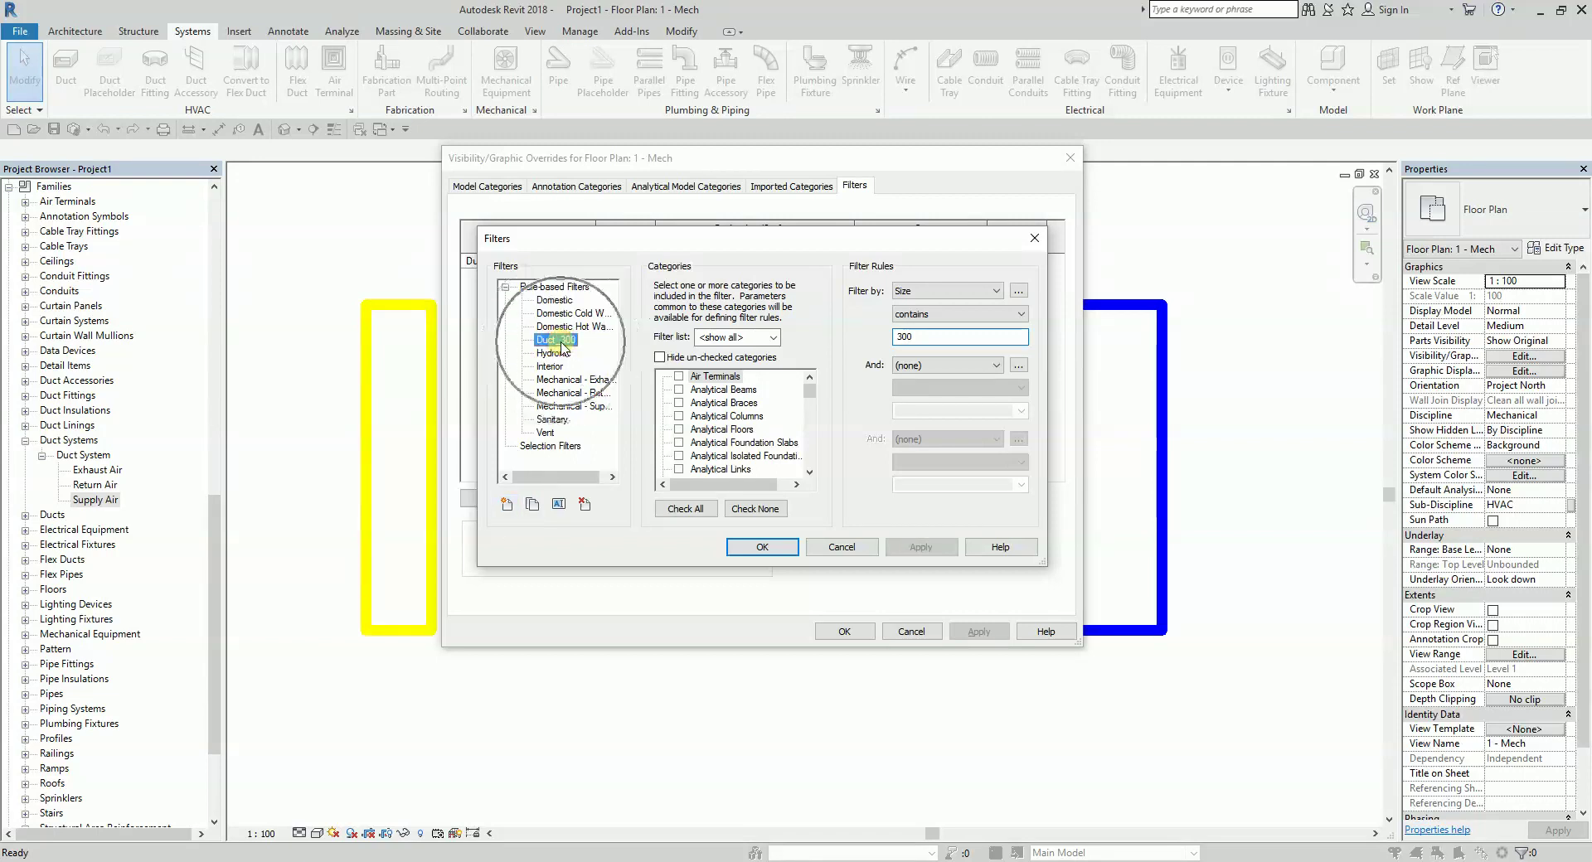
left_click(532, 505)
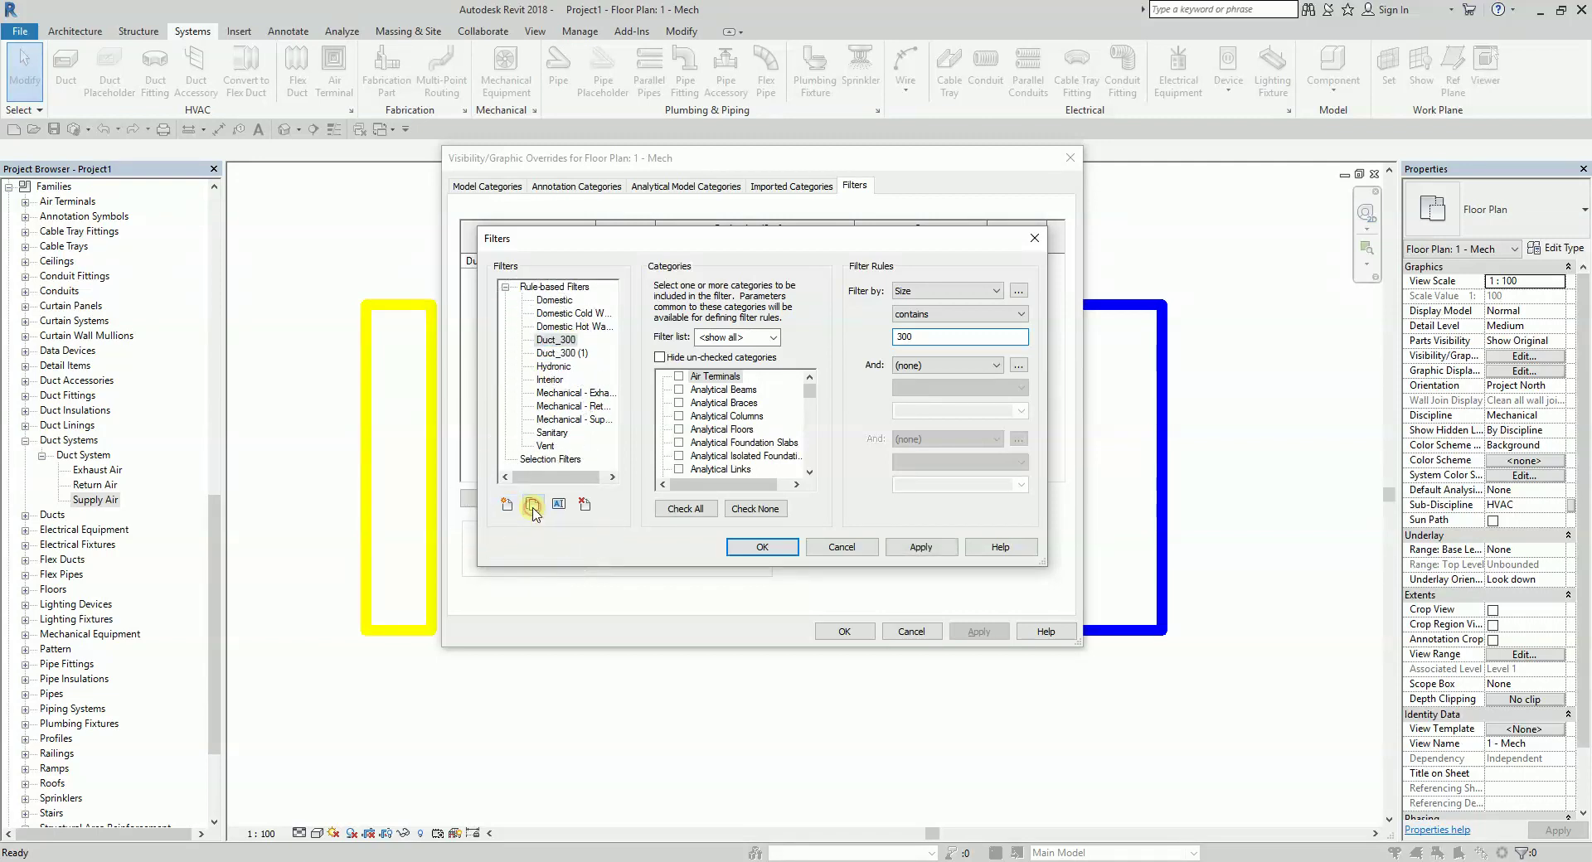
Rename the duplicated duct filter as Duct_400
left_click(570, 353)
left_click(558, 503)
left_click(783, 406)
left_click(788, 406)
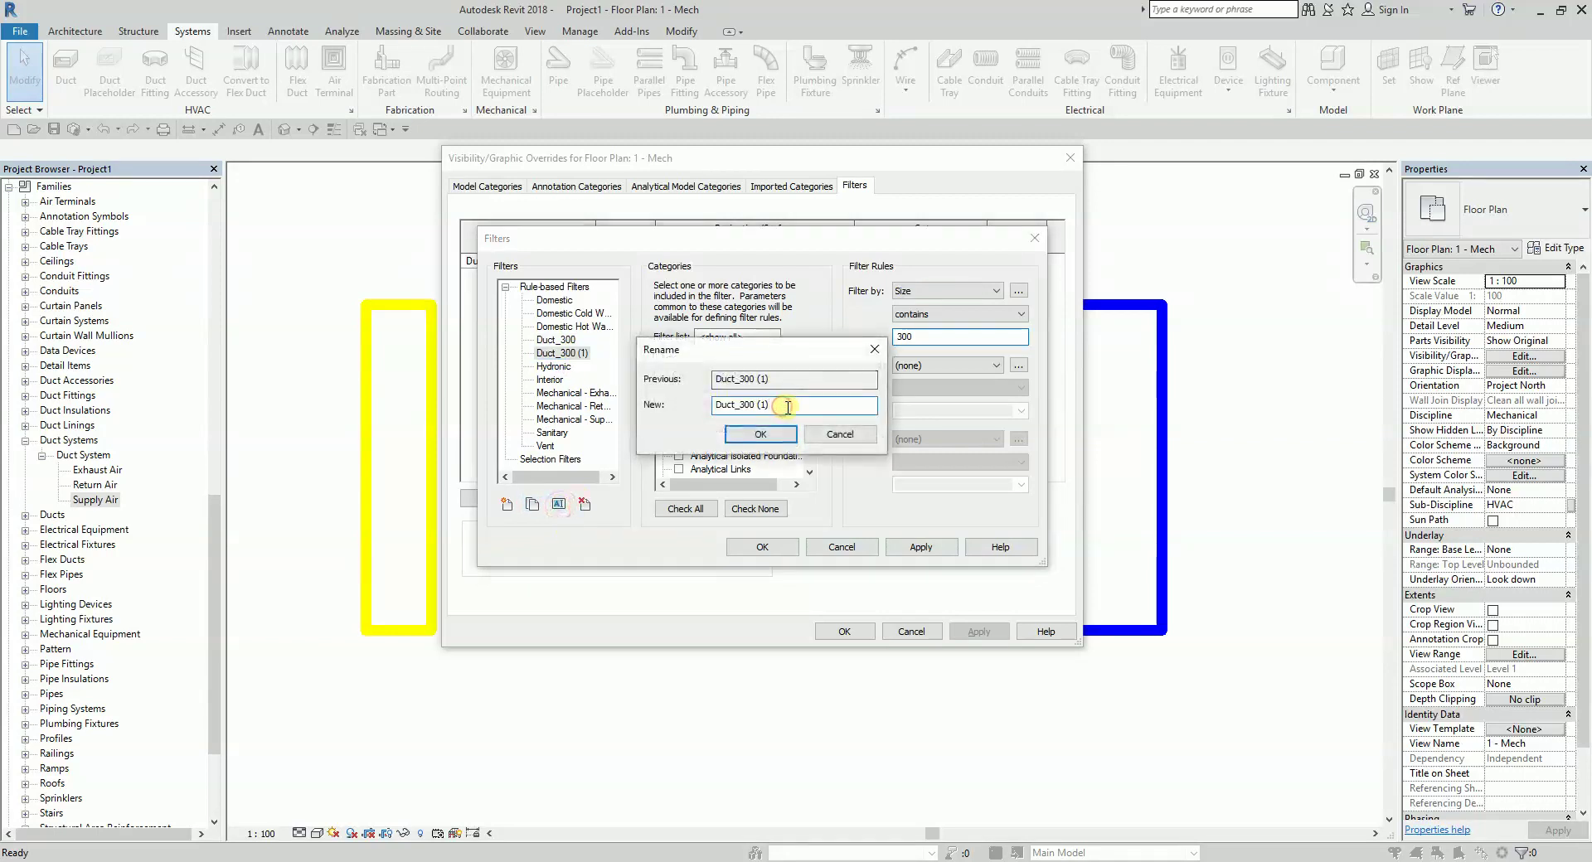
key("BackSpace")
key("BackSpace")
key("BackSpace")
left_click(761, 433)
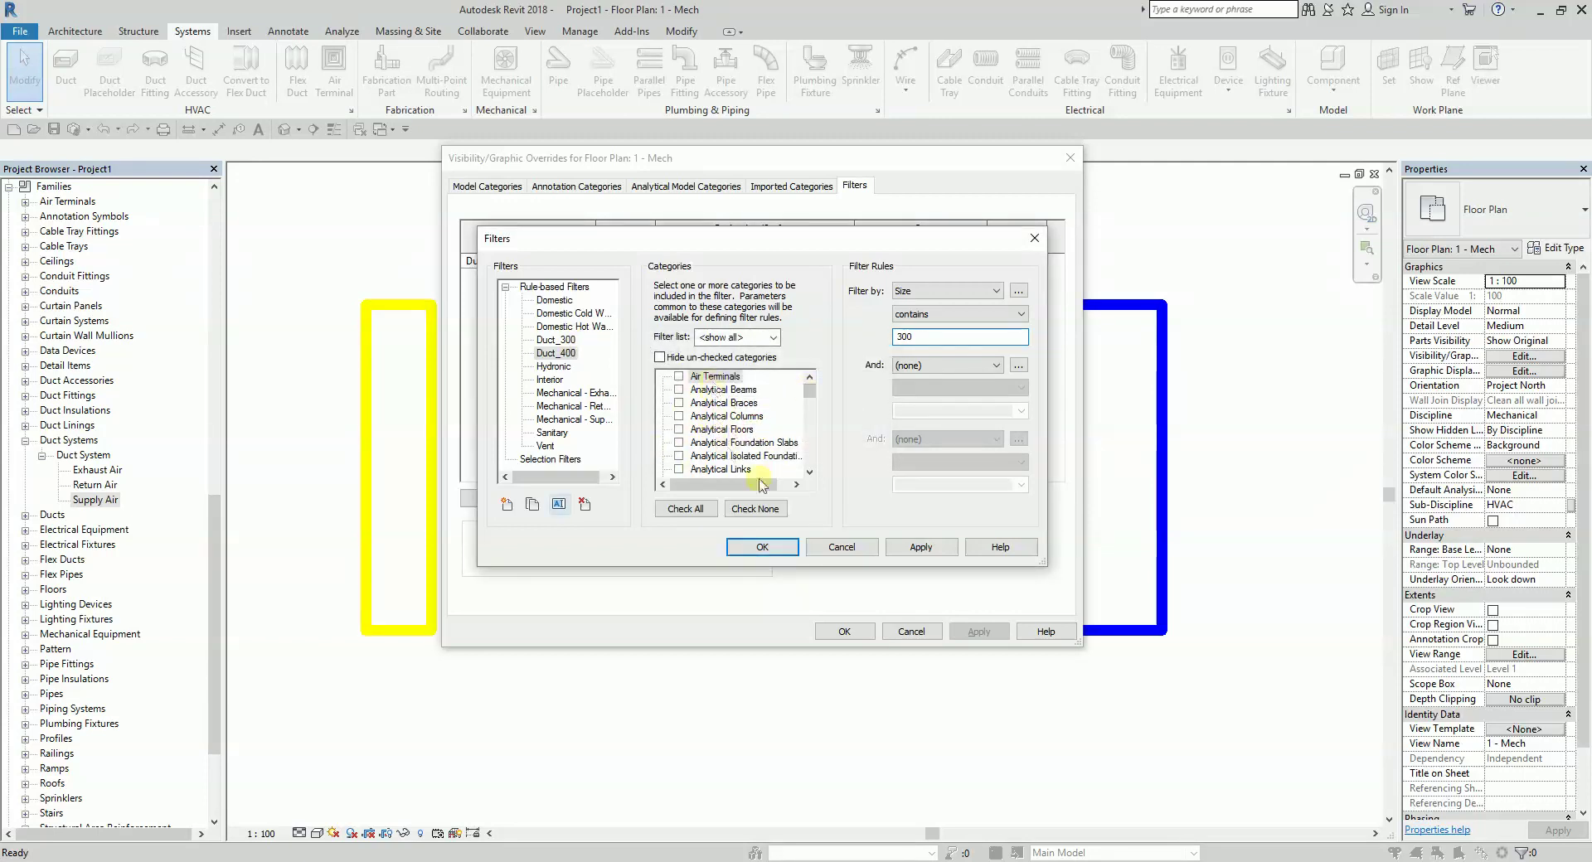
Check the Duct_400 filter's categories, set its Size rule to contain 400, and save the filter definition
left_click(810, 472)
left_click(810, 471)
left_click(810, 471)
left_click(811, 472)
left_click(810, 472)
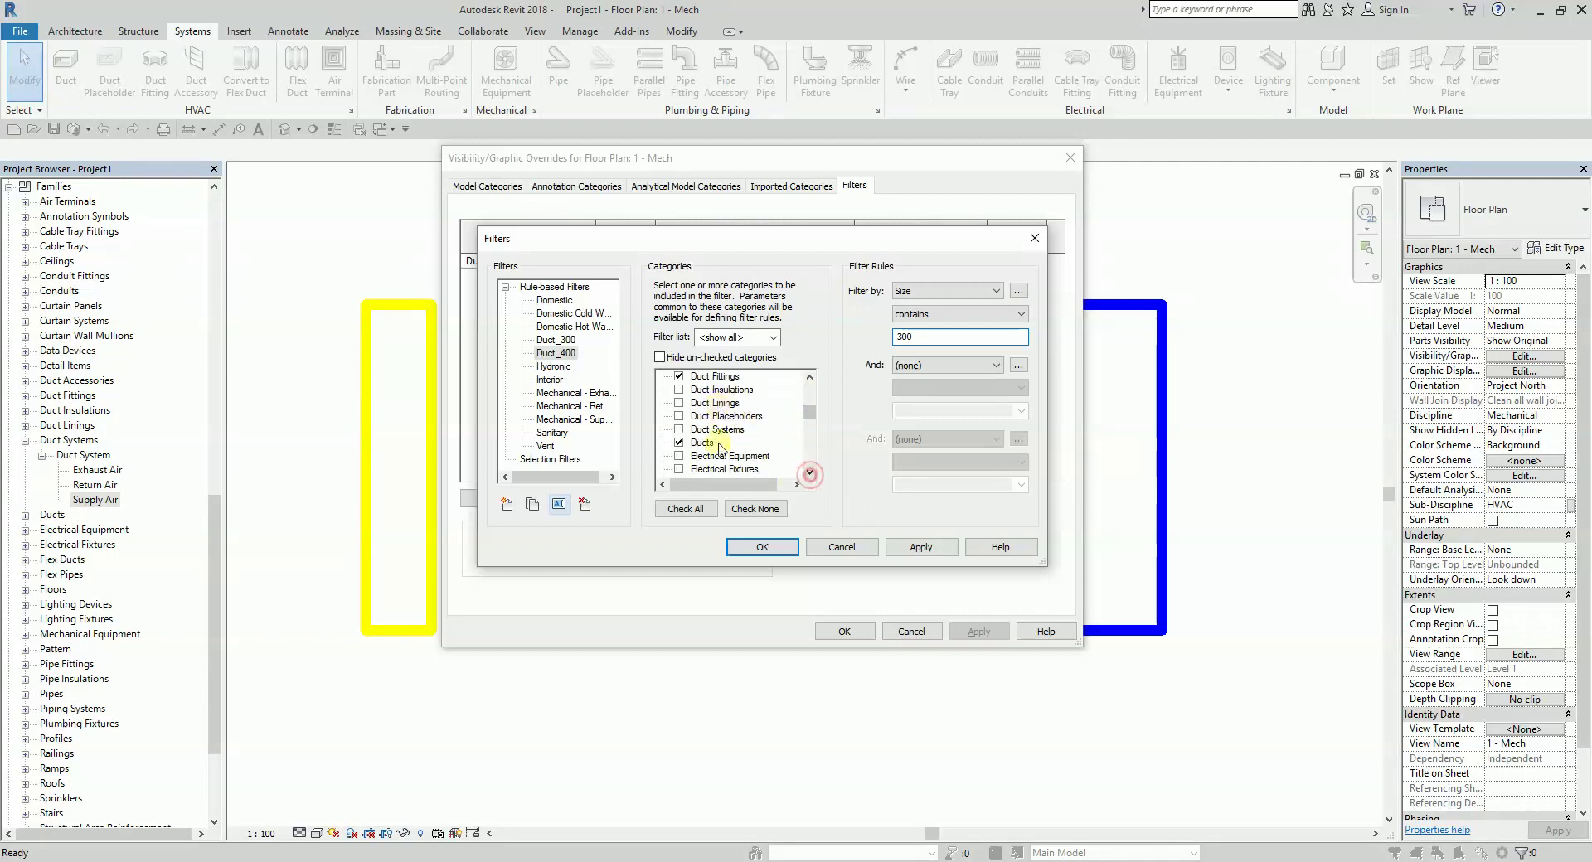
double_click(943, 338)
type("4")
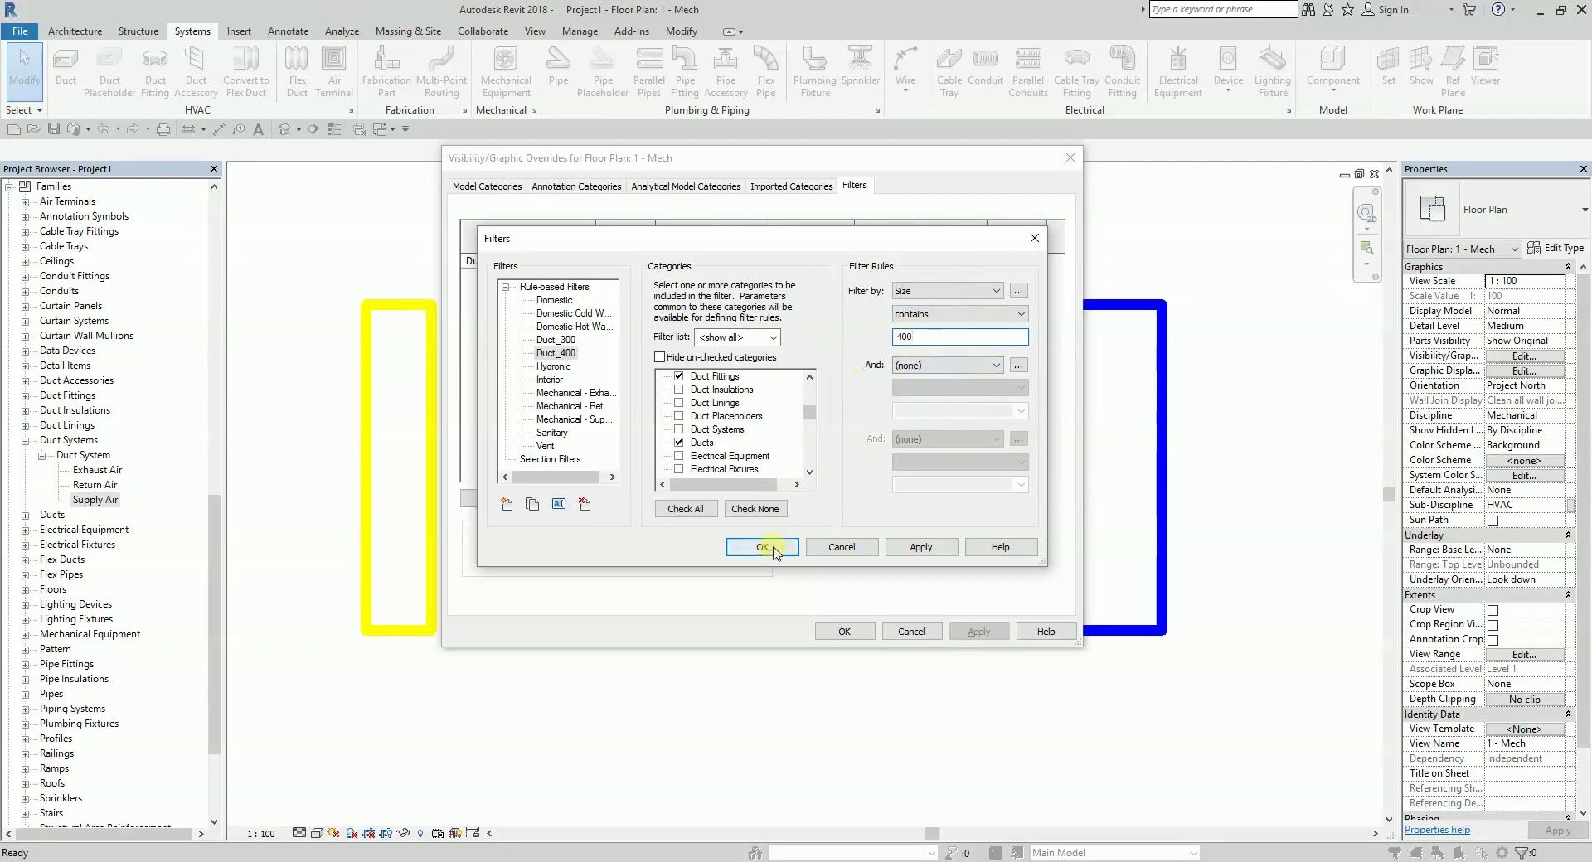
left_click(912, 547)
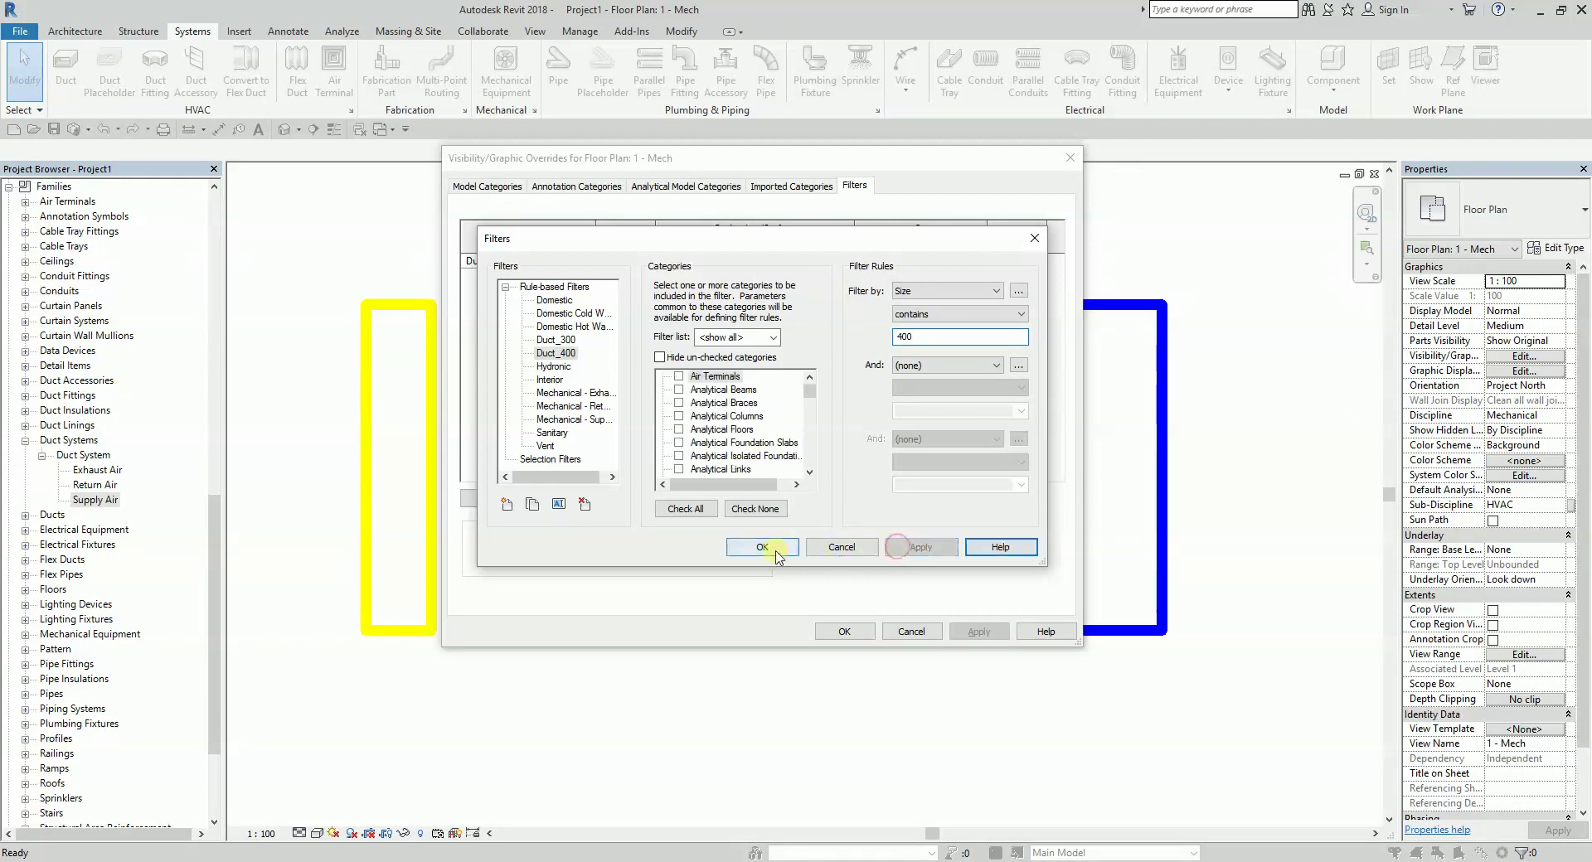
left_click(776, 551)
Add the Duct_400 filter to the 1 - Mech floor plan
left_click(499, 498)
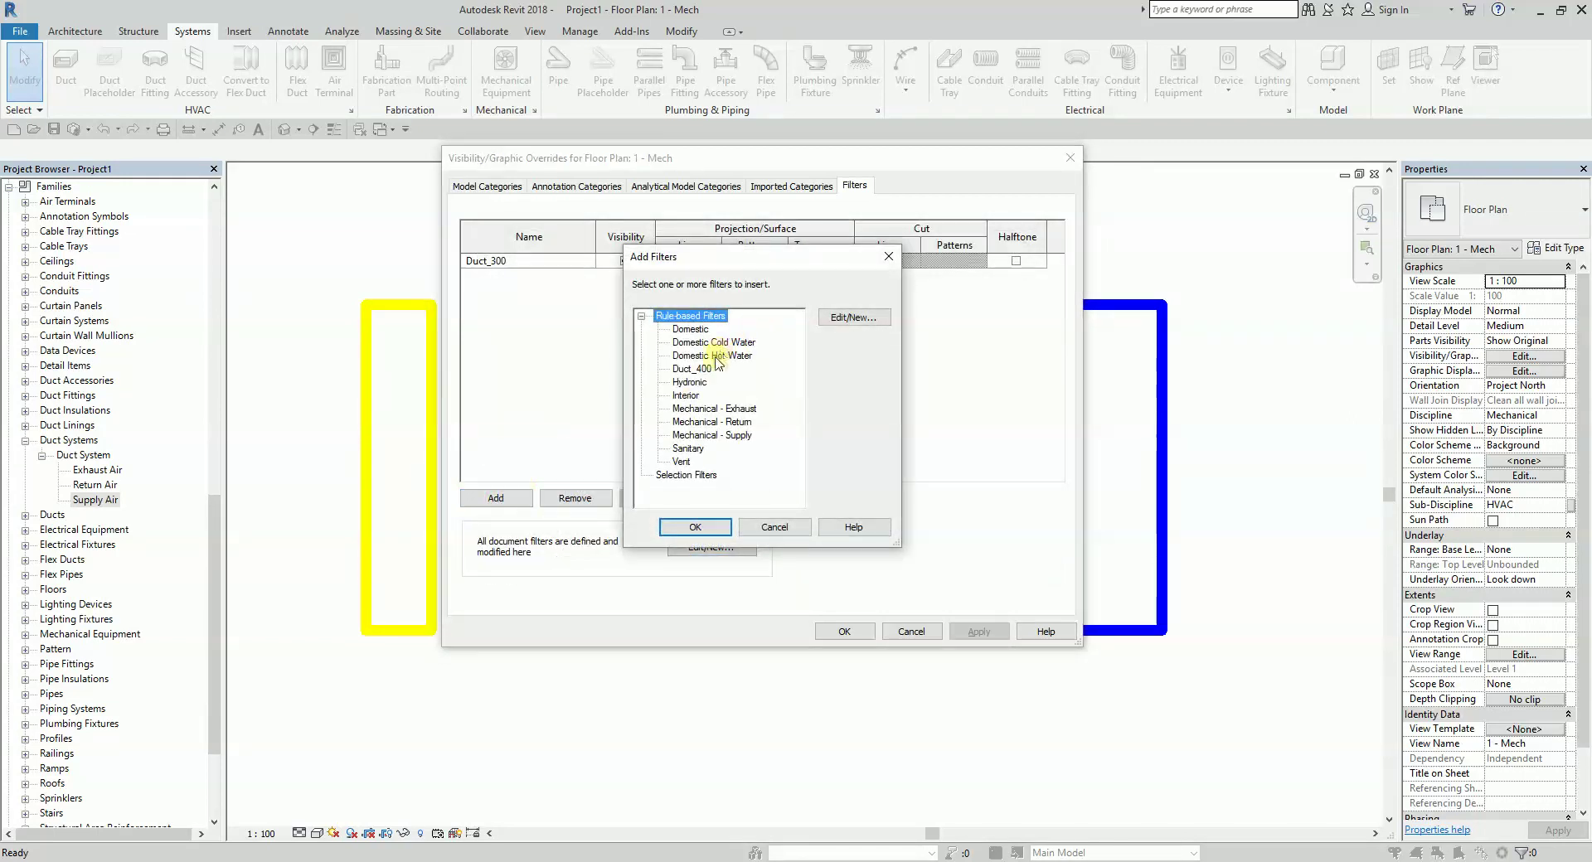
left_click(706, 369)
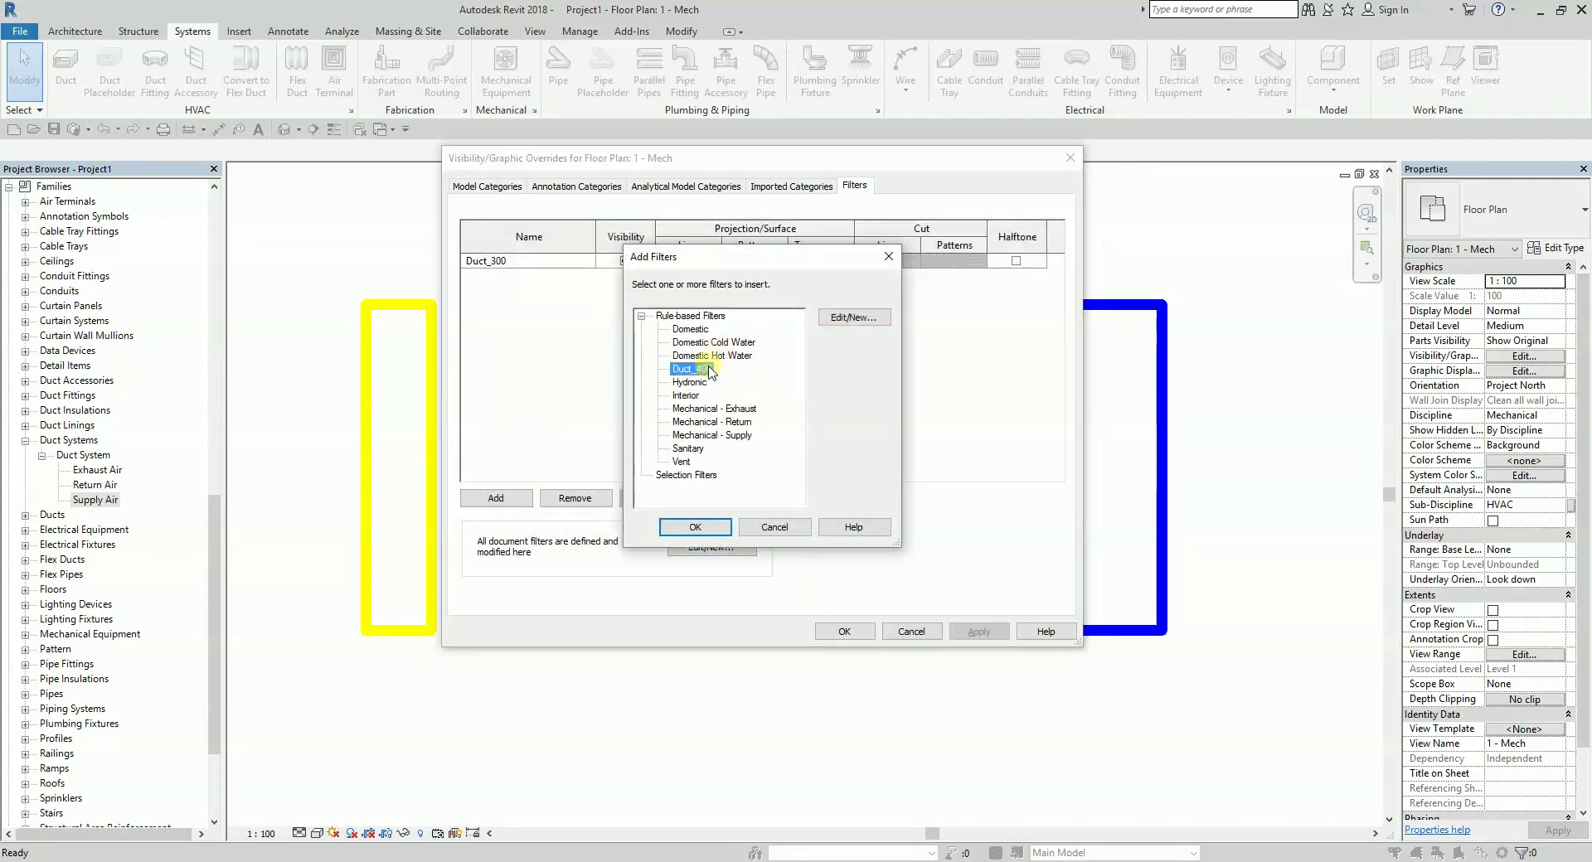
left_click(723, 535)
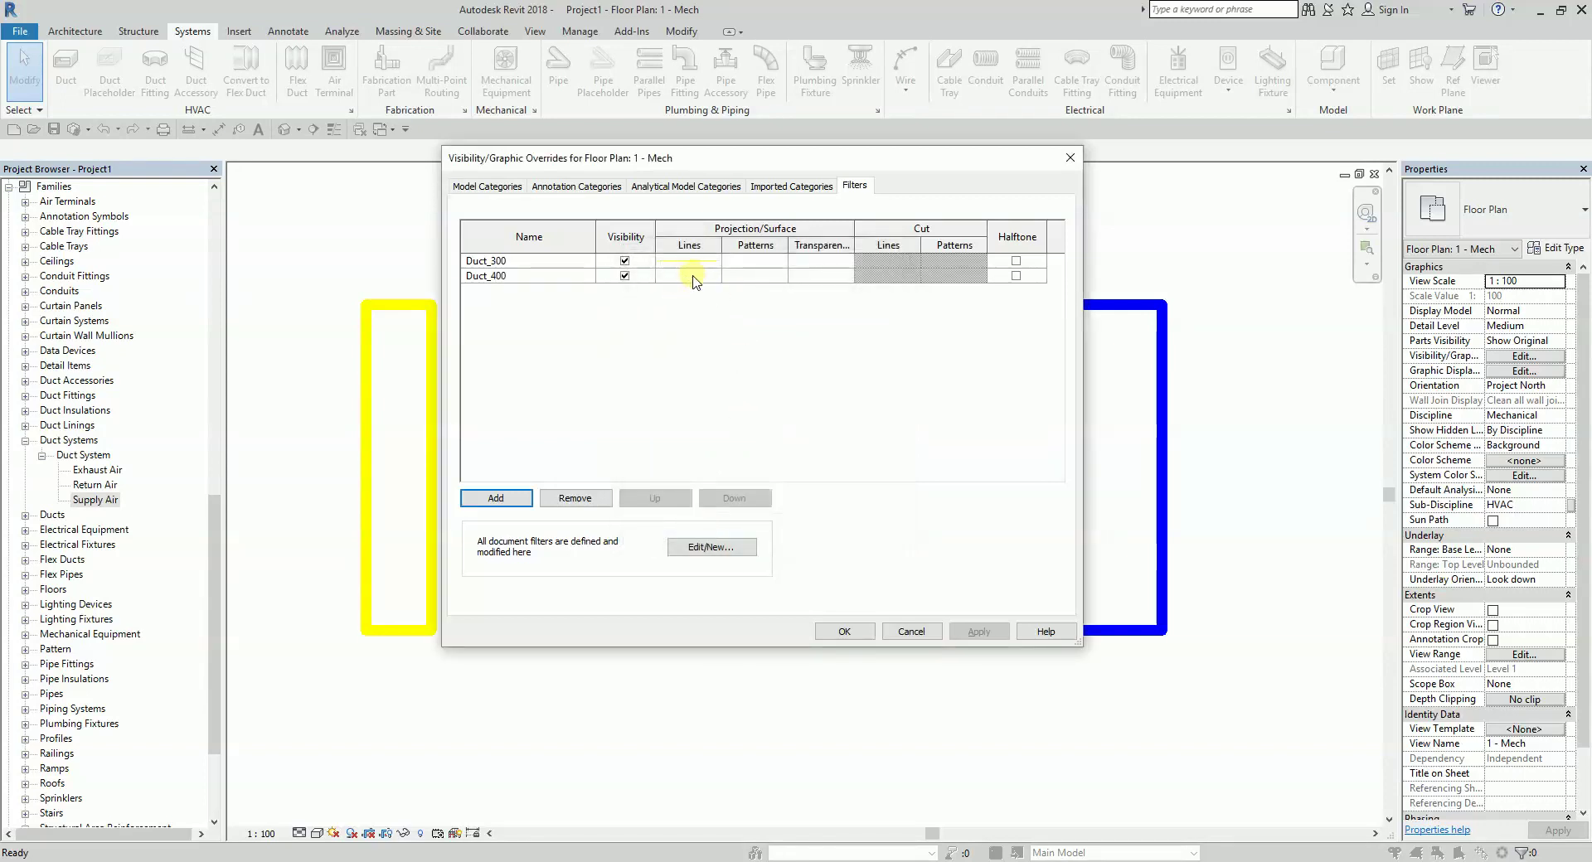
Override the Duct_400 filter's projection line color with red and confirm the view overrides
left_click(695, 277)
left_click(687, 275)
left_click(769, 397)
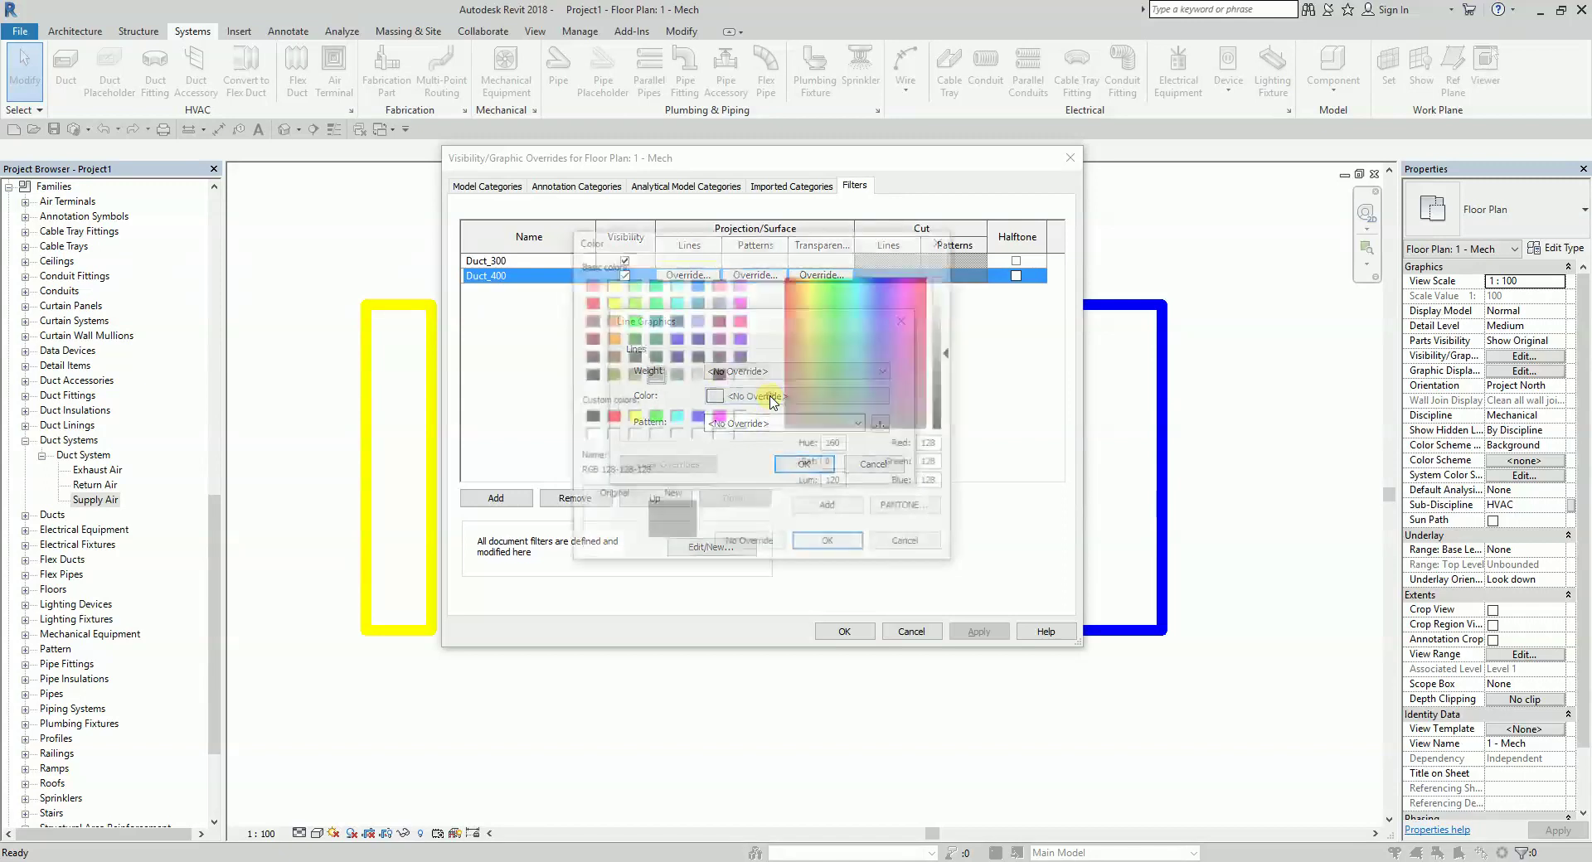
left_click(611, 416)
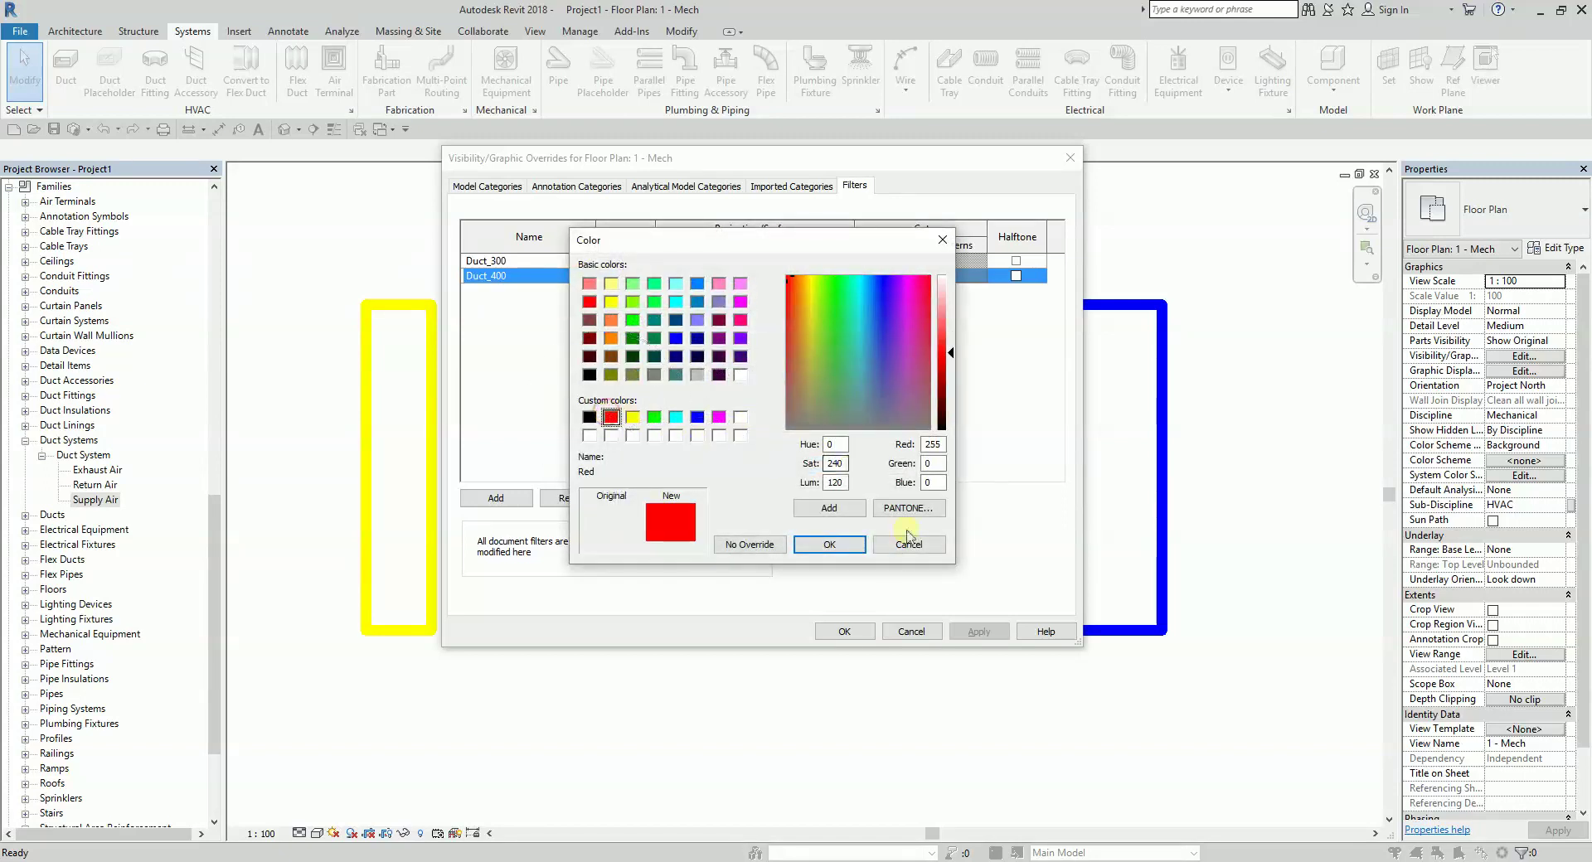
left_click(829, 544)
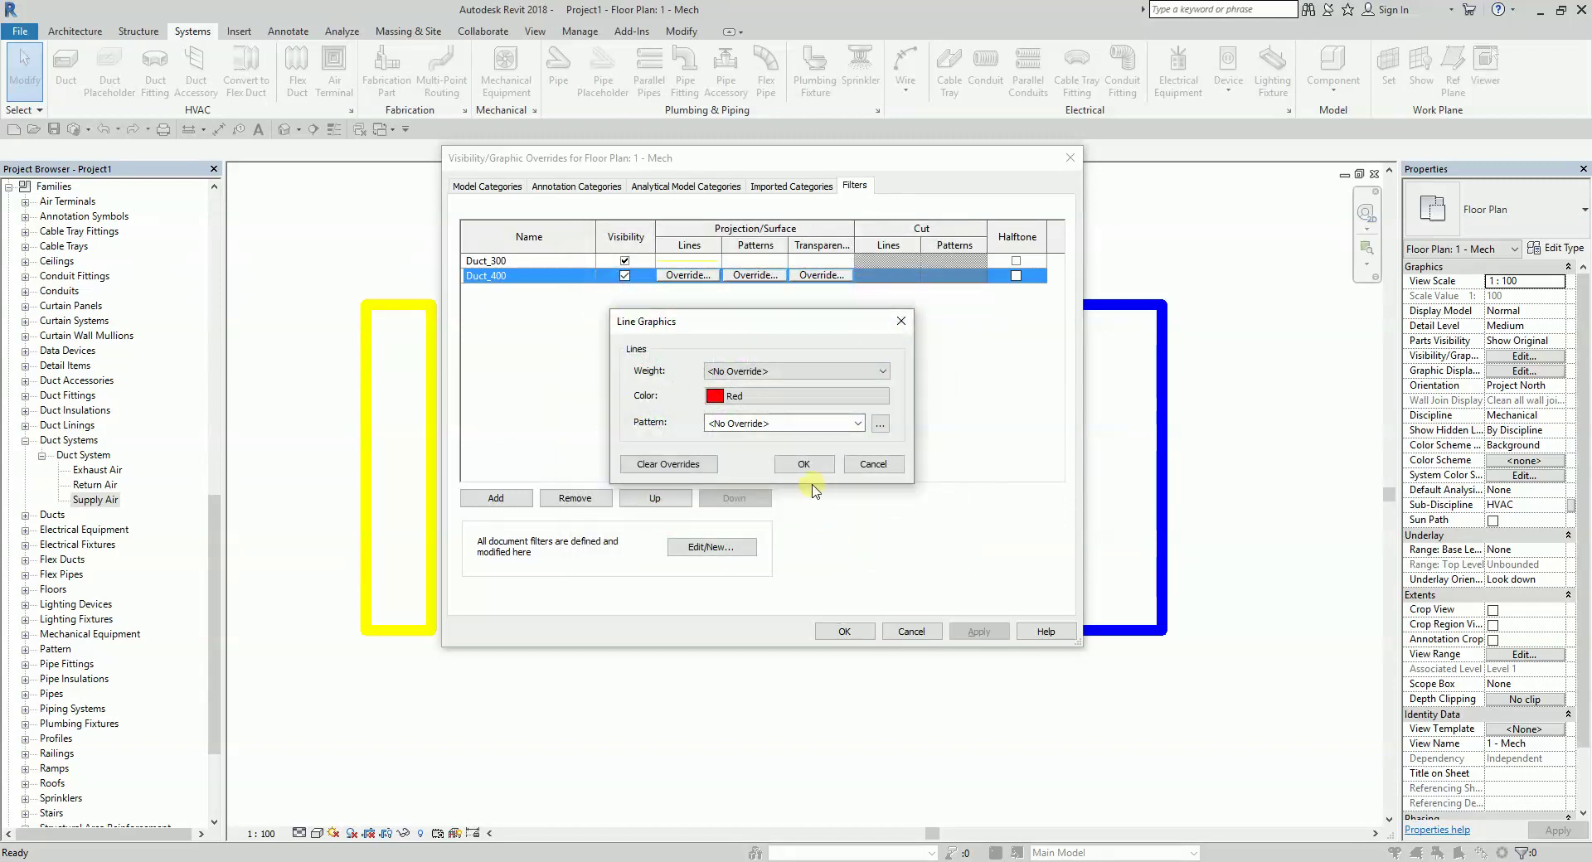
left_click(807, 463)
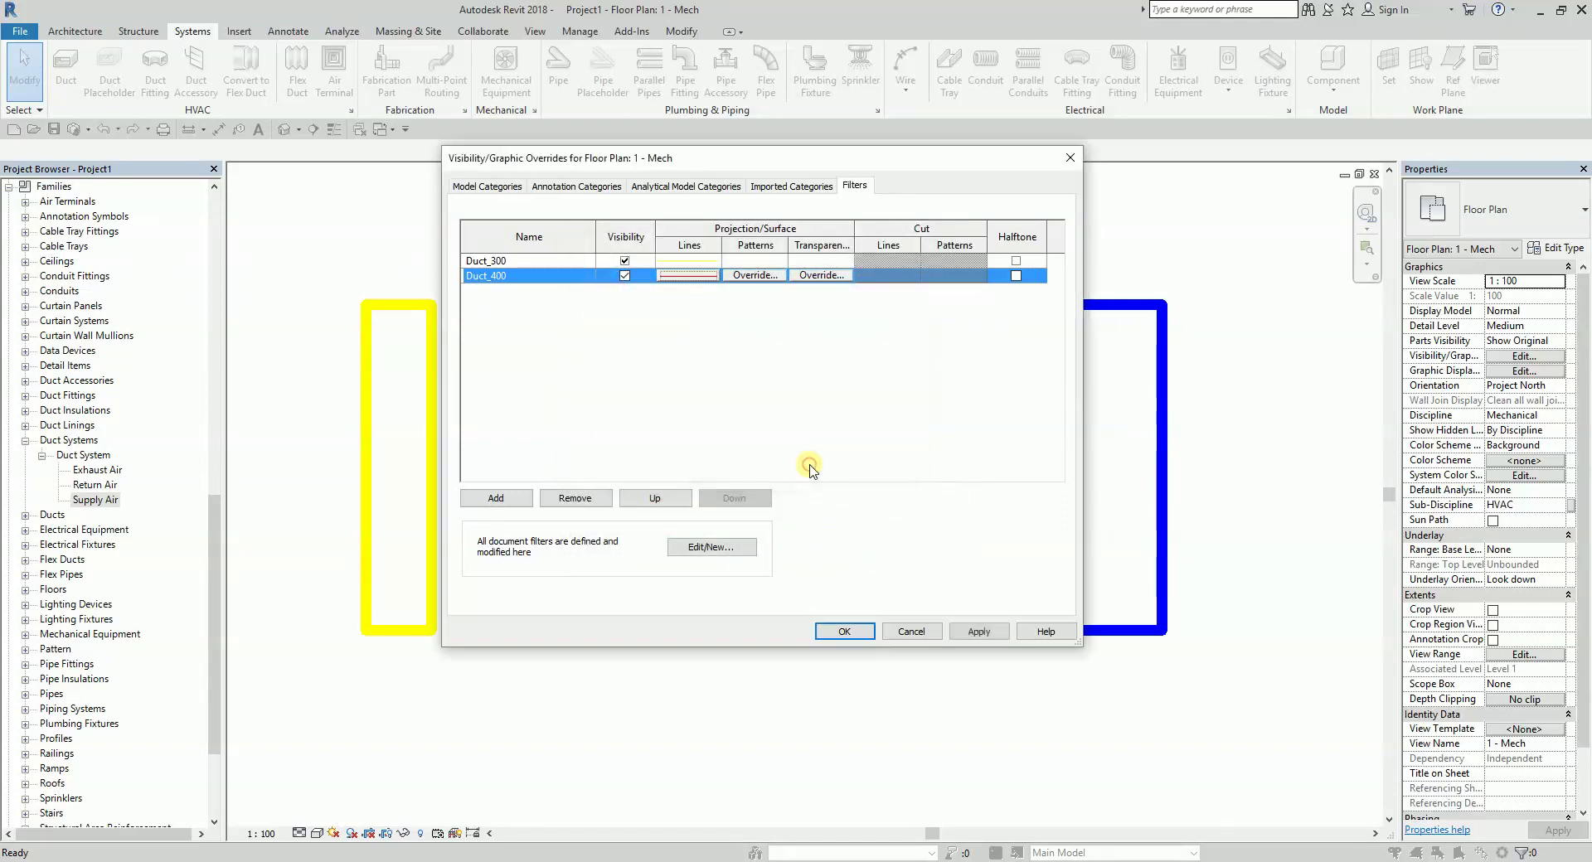
left_click(846, 633)
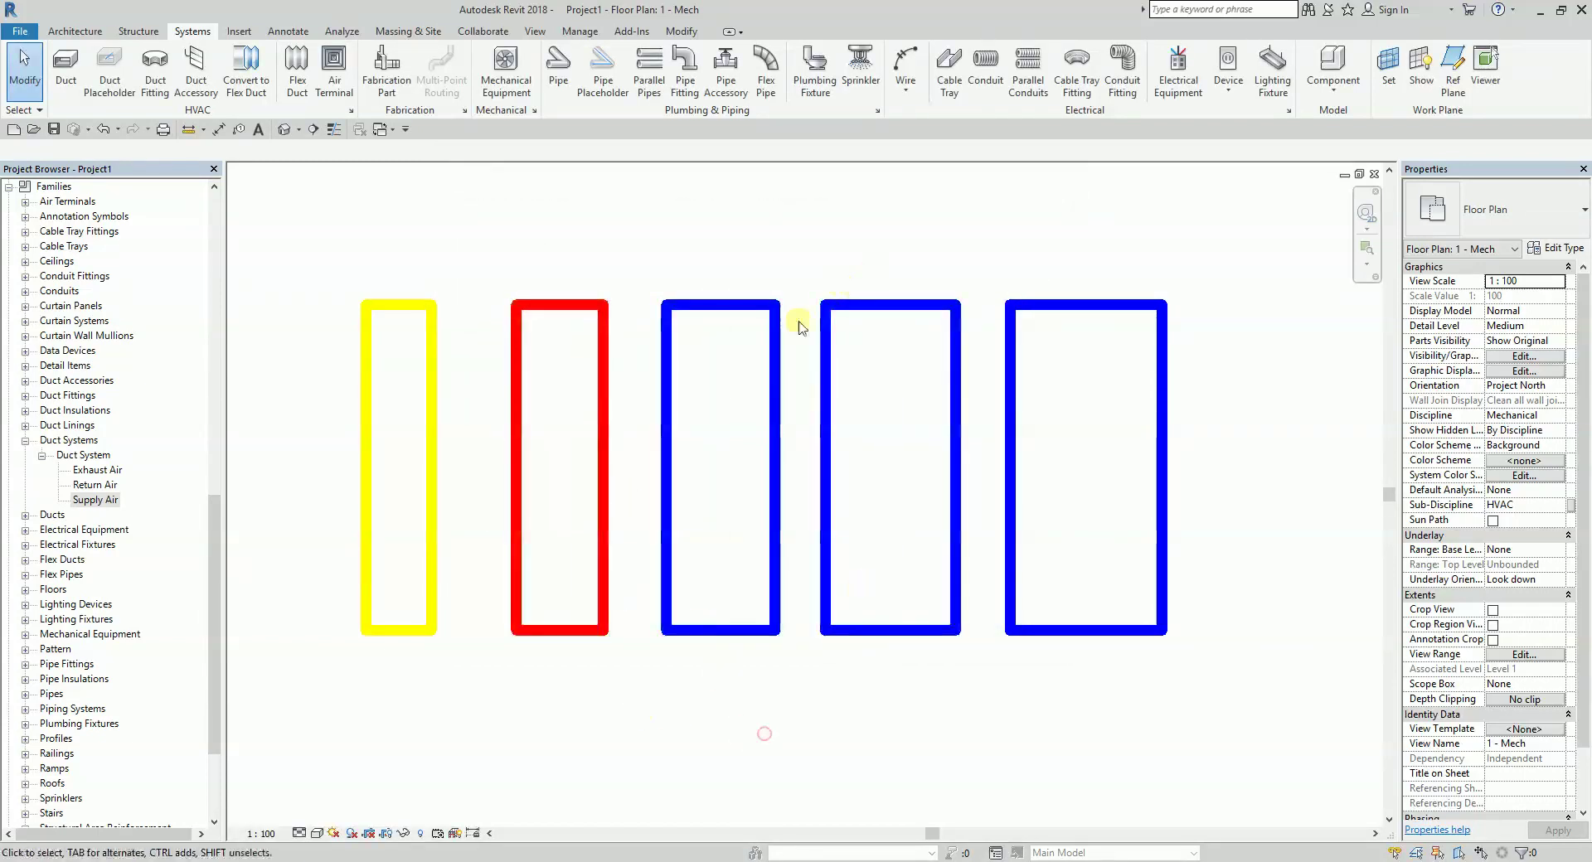
Check the width and height of the three remaining blue ducts one after another and clear the selection
left_click(746, 312)
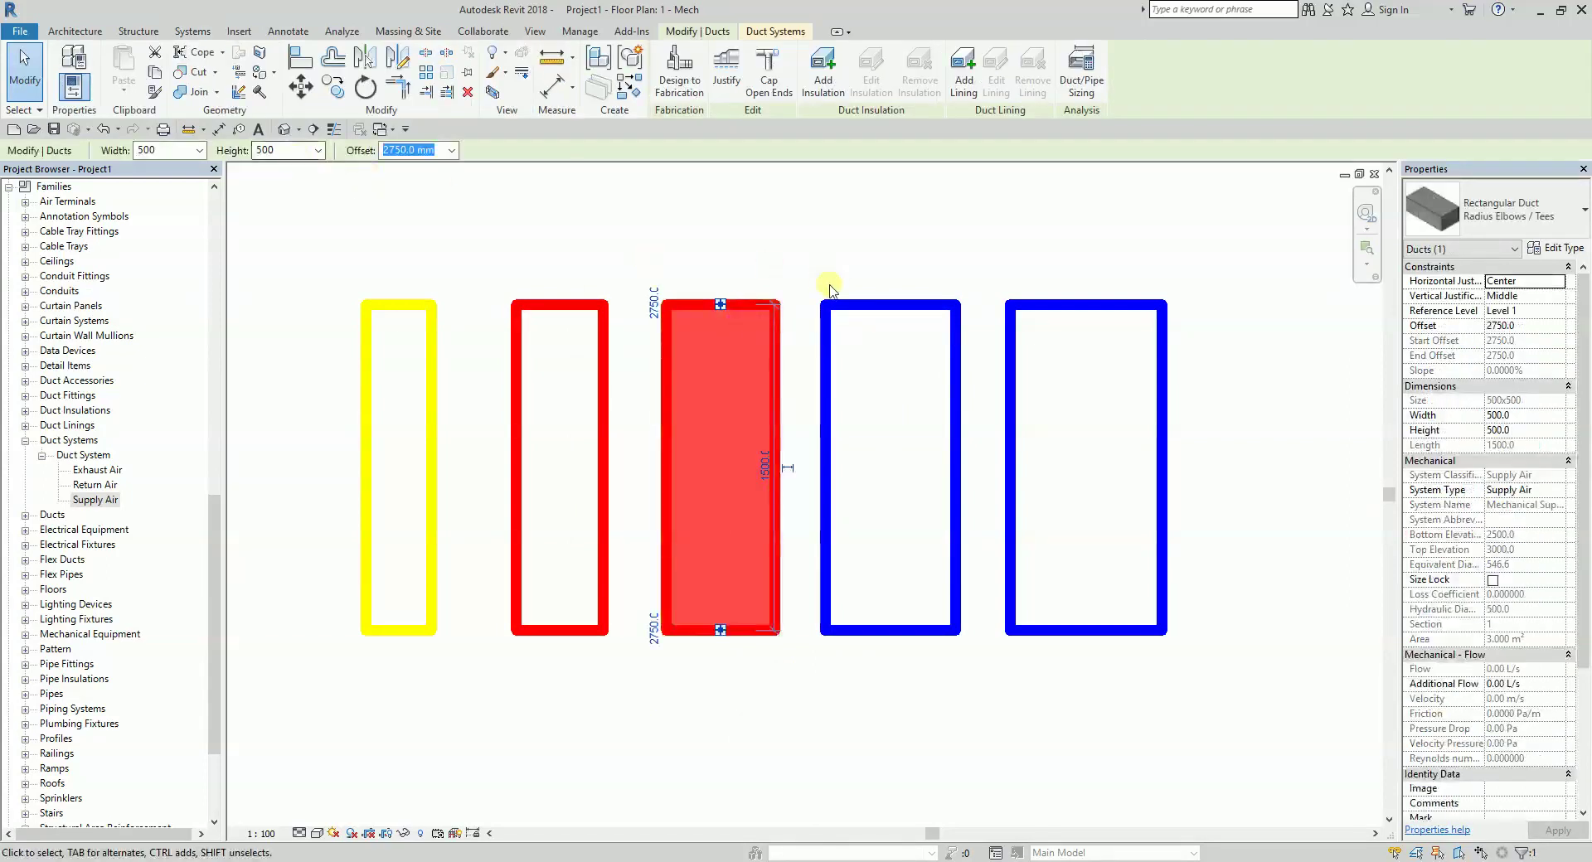
left_click(863, 304)
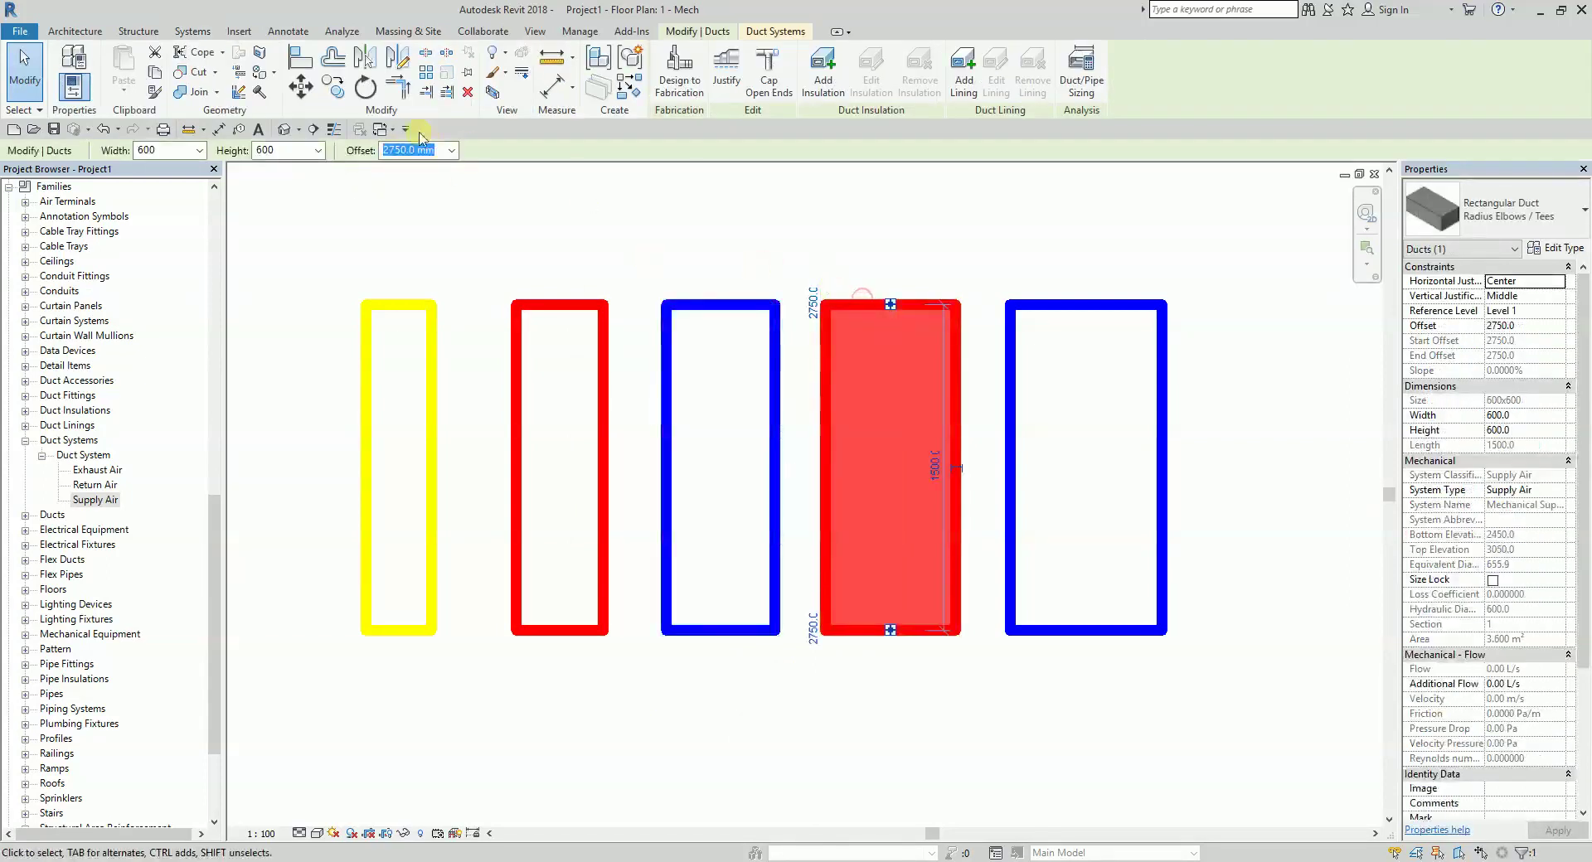
left_click(1062, 311)
key("Escape")
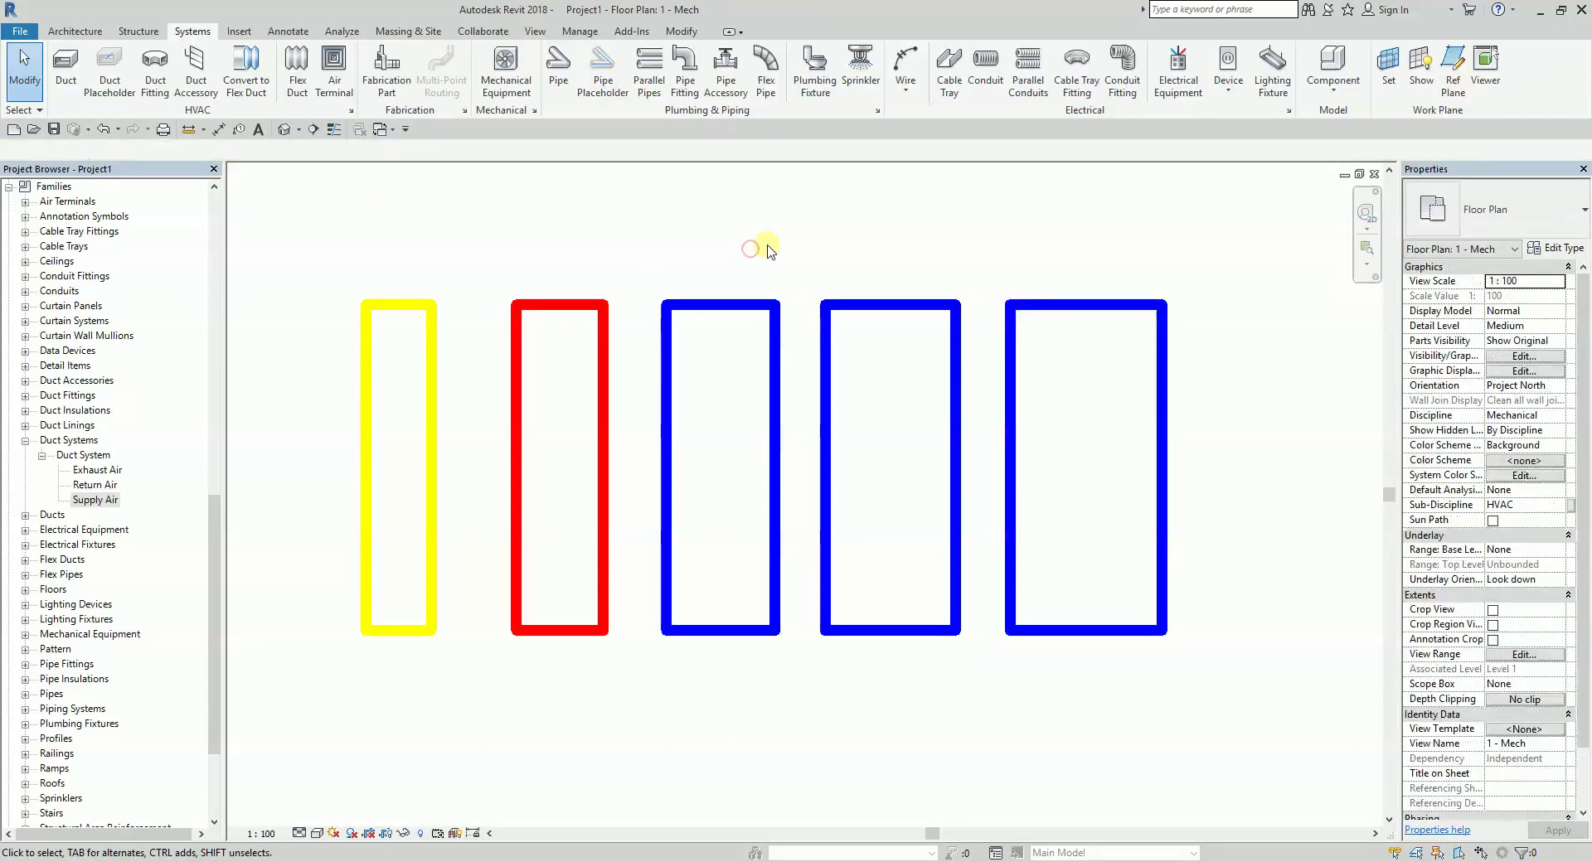
Create a new rule-based filter named Duct_500 from the view's visibility and graphic overrides
key("v")
key("v")
left_click(850, 188)
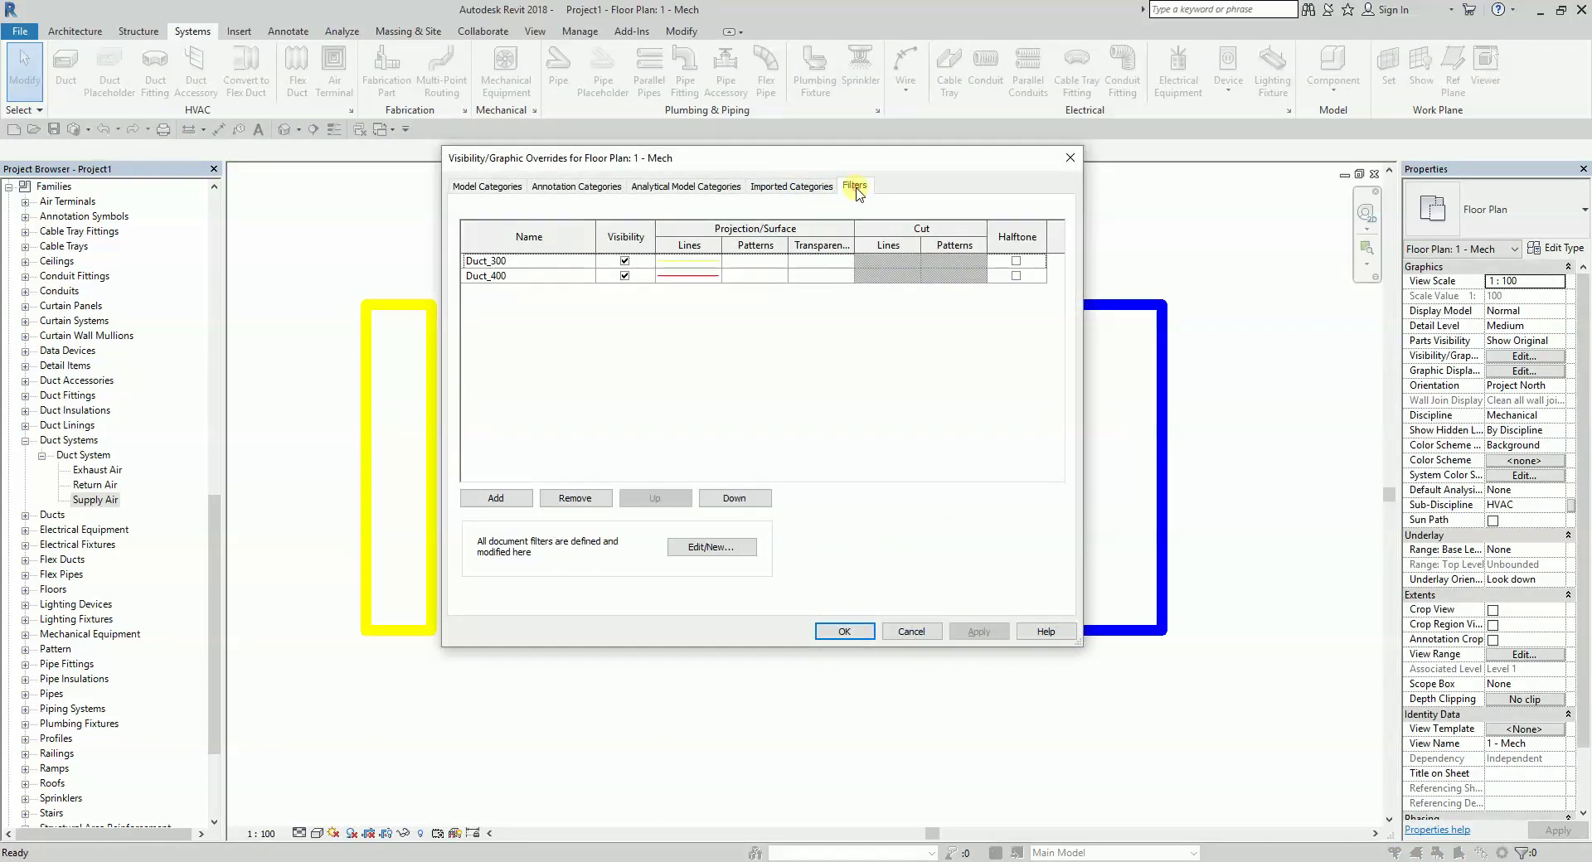
left_click(711, 548)
left_click(505, 505)
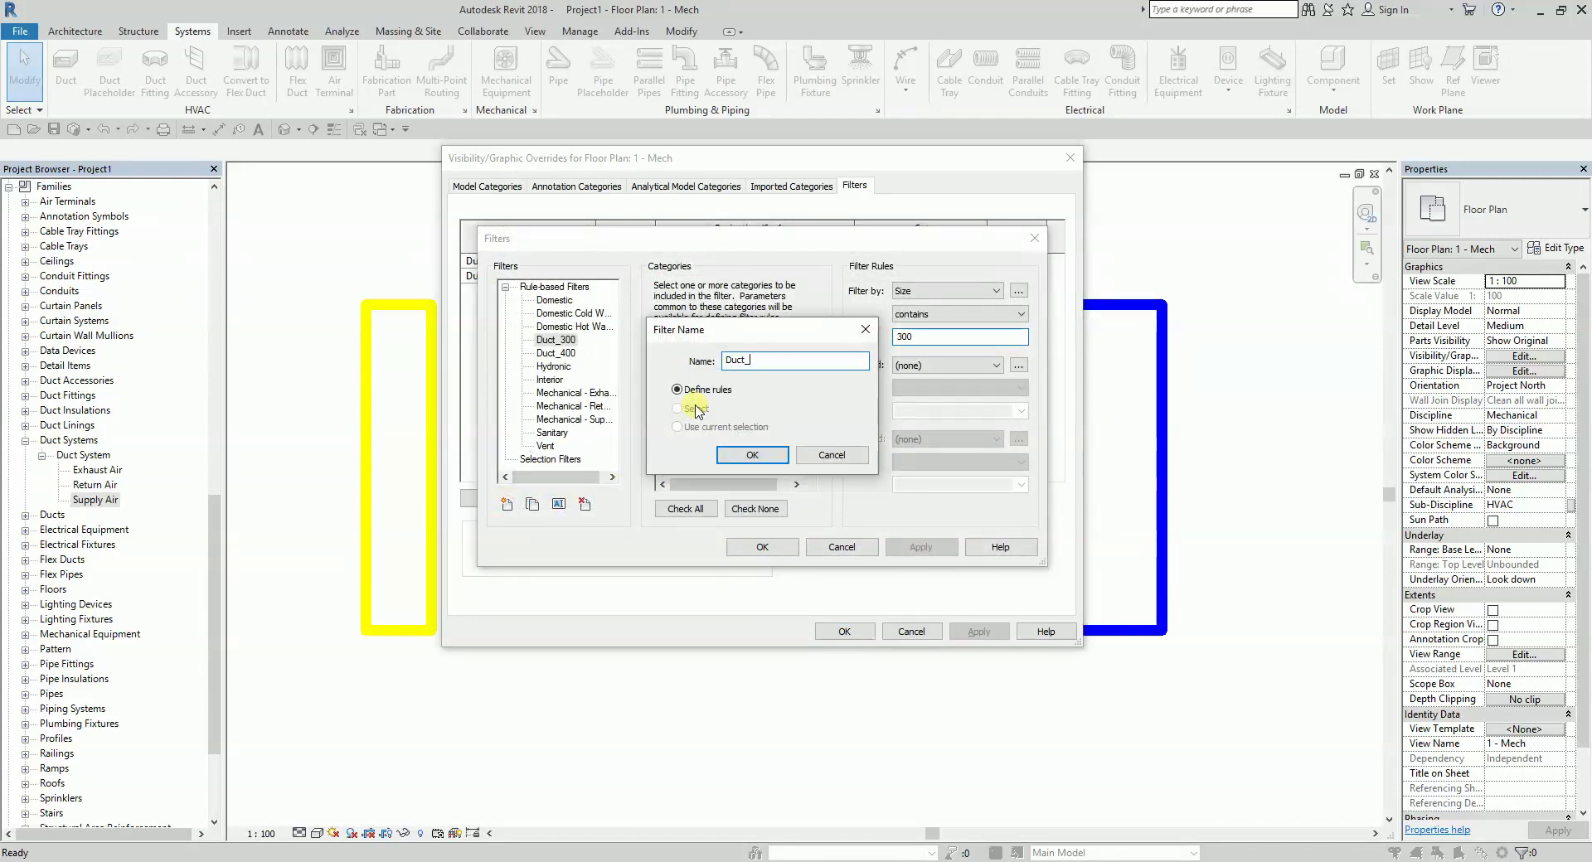
left_click(756, 456)
Include the Duct Fittings and Ducts categories in the Duct_500 filter
left_click(810, 472)
left_click(810, 472)
left_click_drag(810, 396, 810, 408)
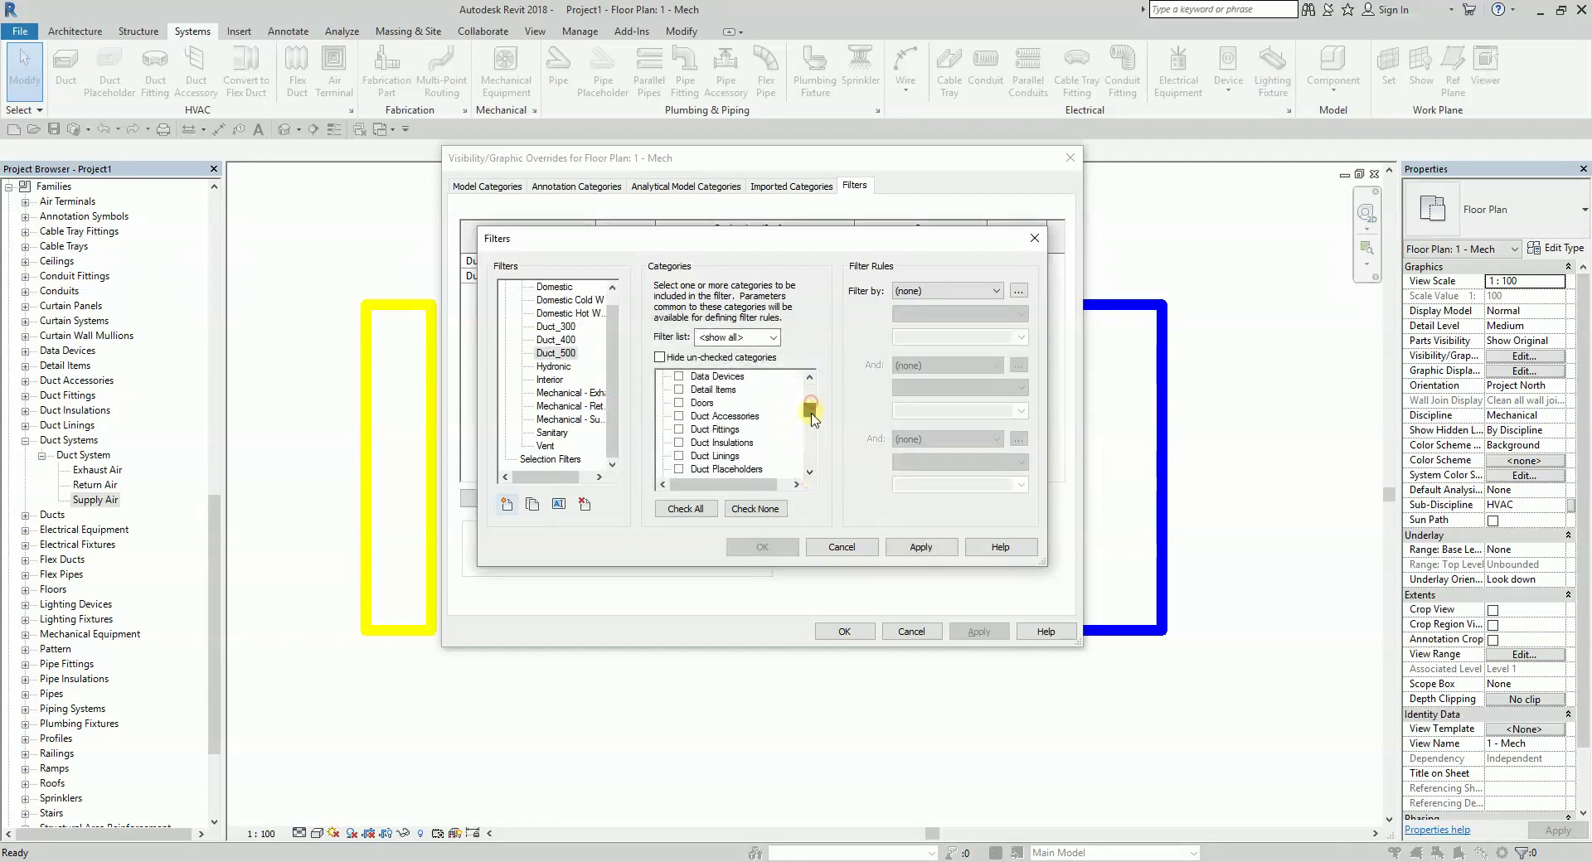
left_click(679, 429)
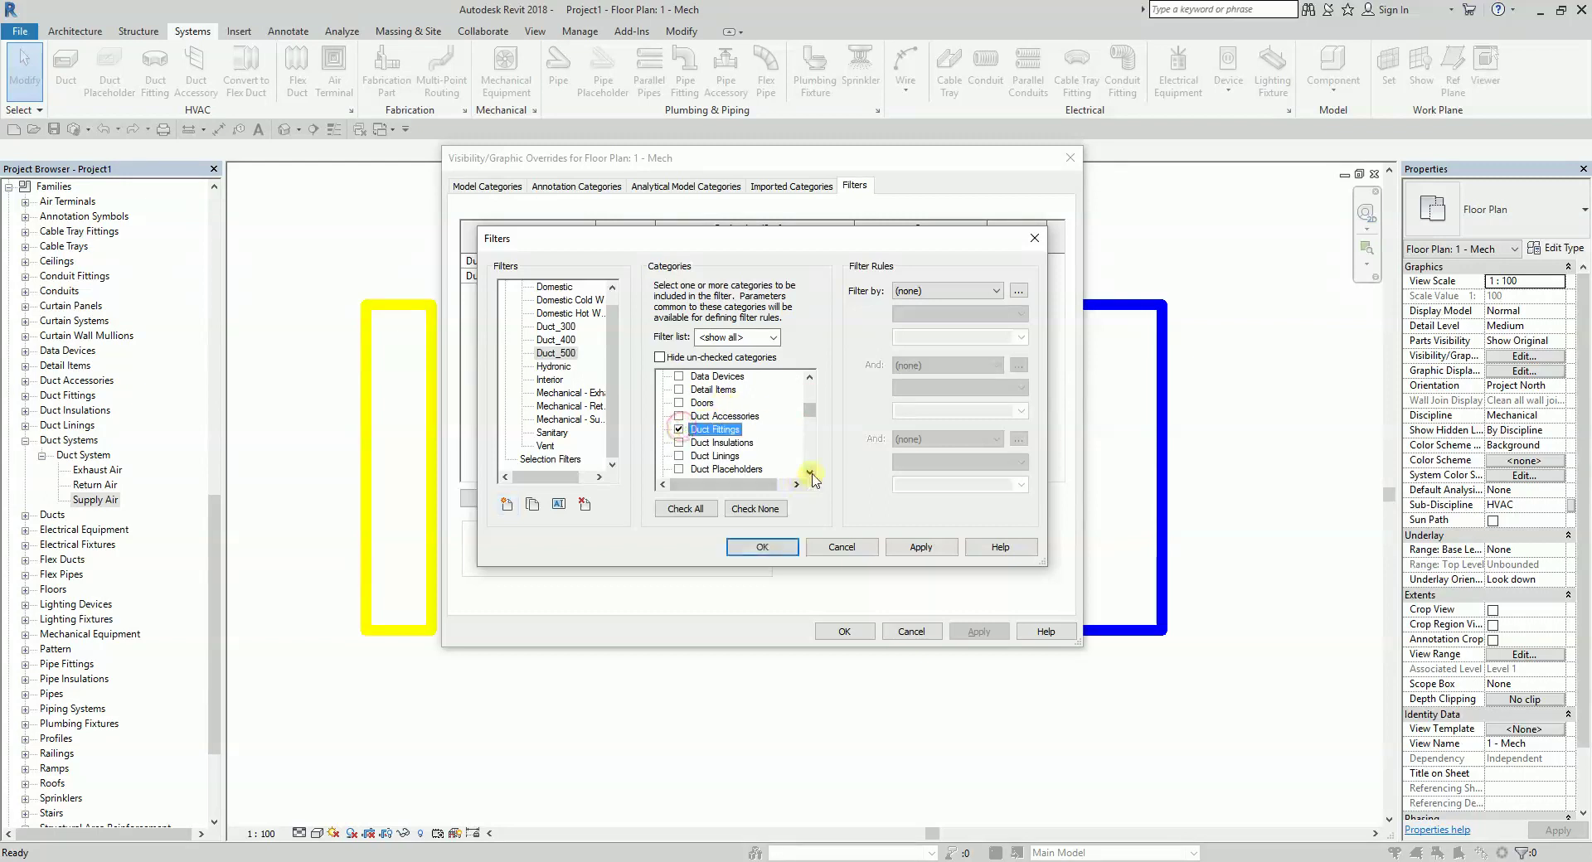
left_click(810, 472)
left_click(679, 457)
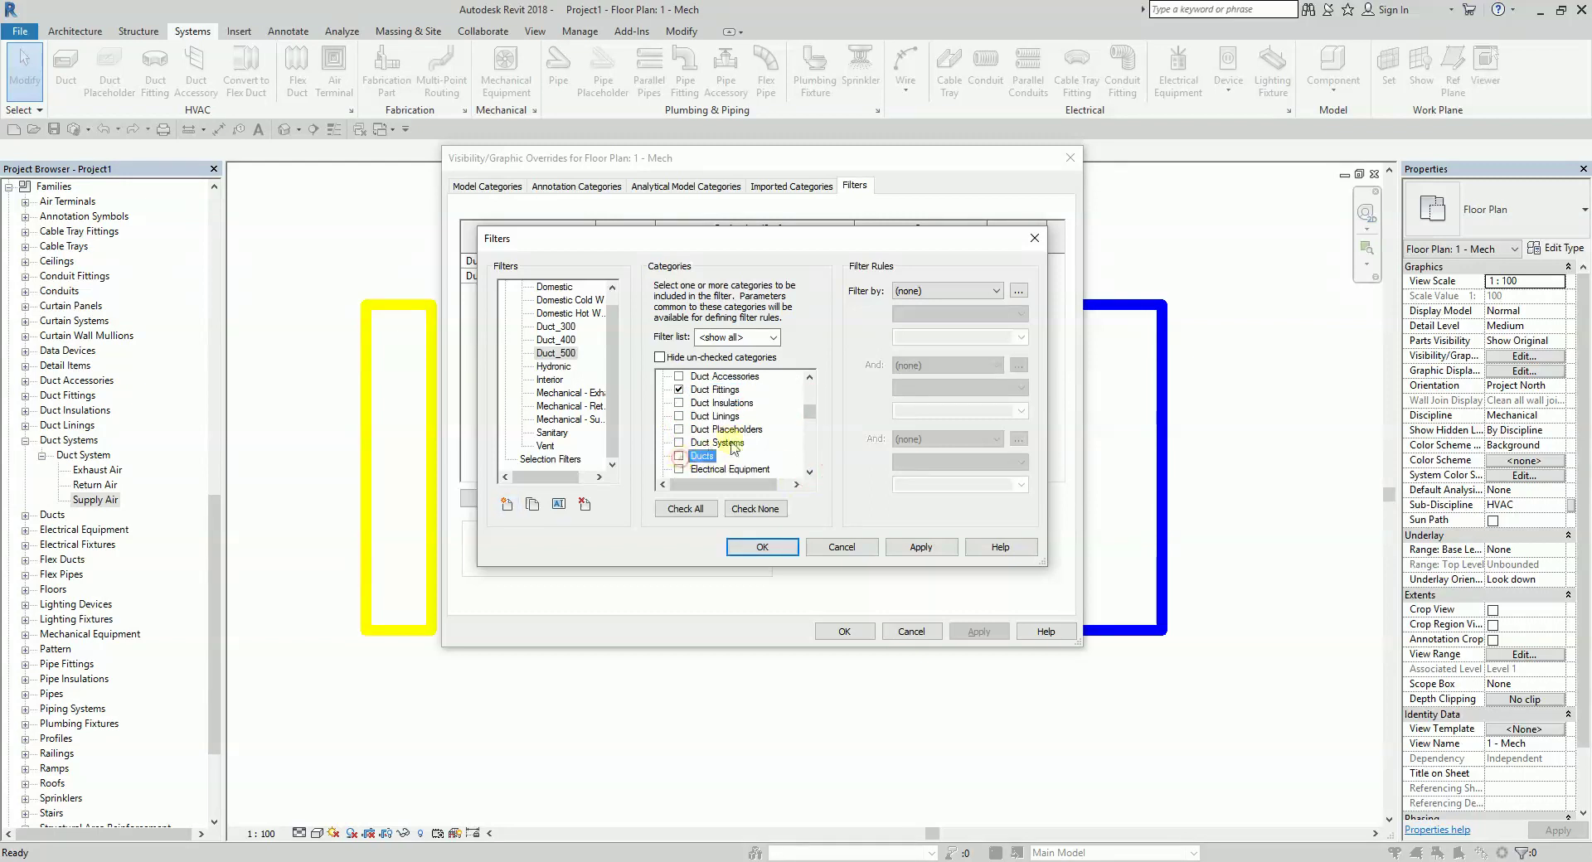
Define the Duct_500 filter rule as Size contains 500 and apply it
left_click(995, 291)
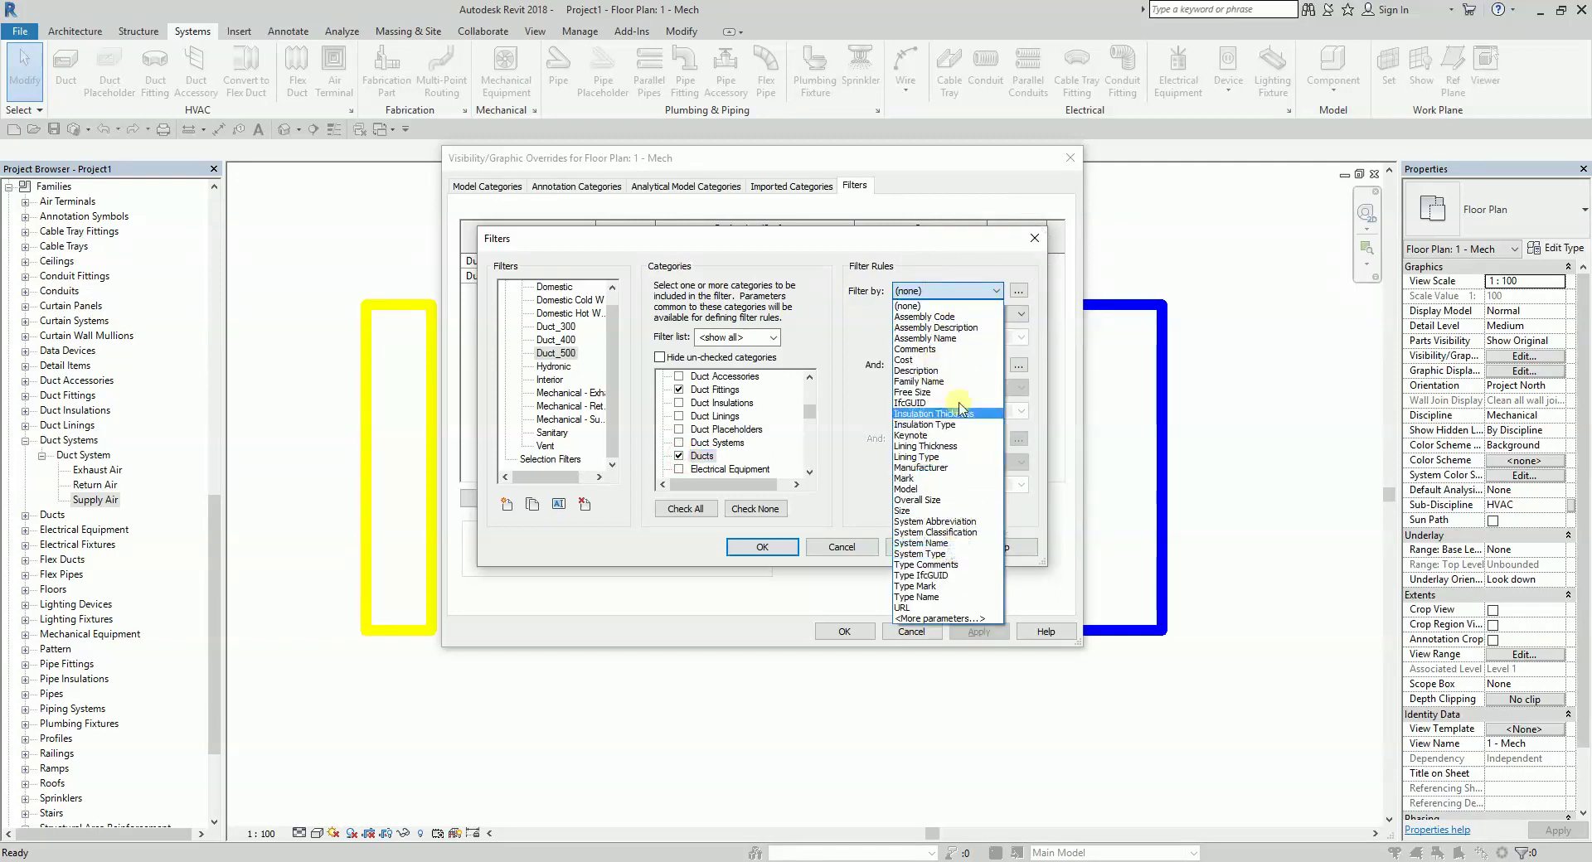
left_click(913, 510)
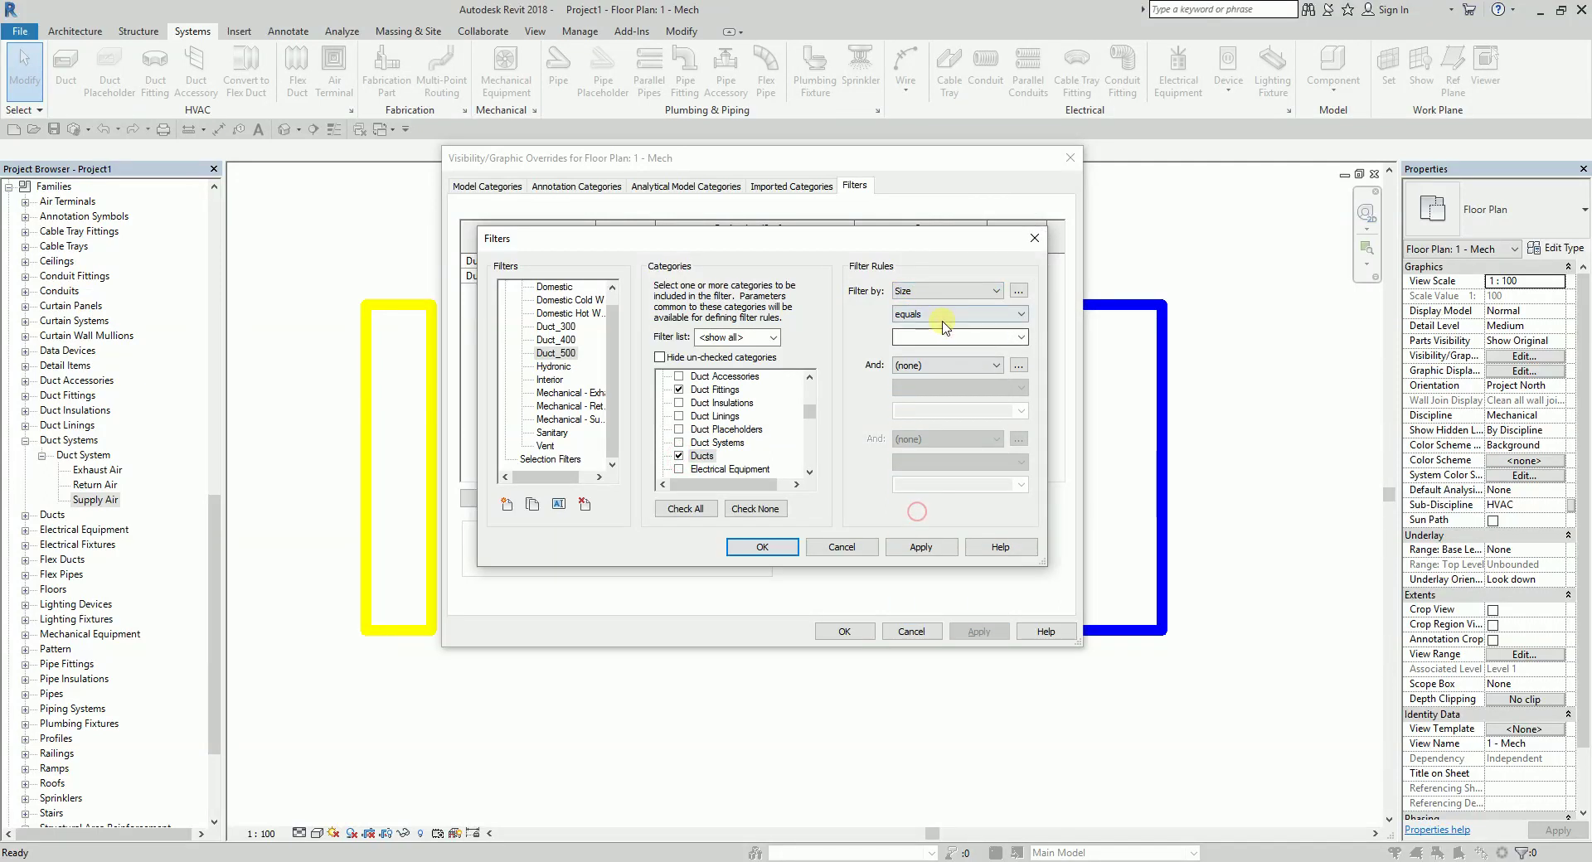
left_click(949, 314)
left_click(922, 394)
left_click(932, 336)
left_click(920, 547)
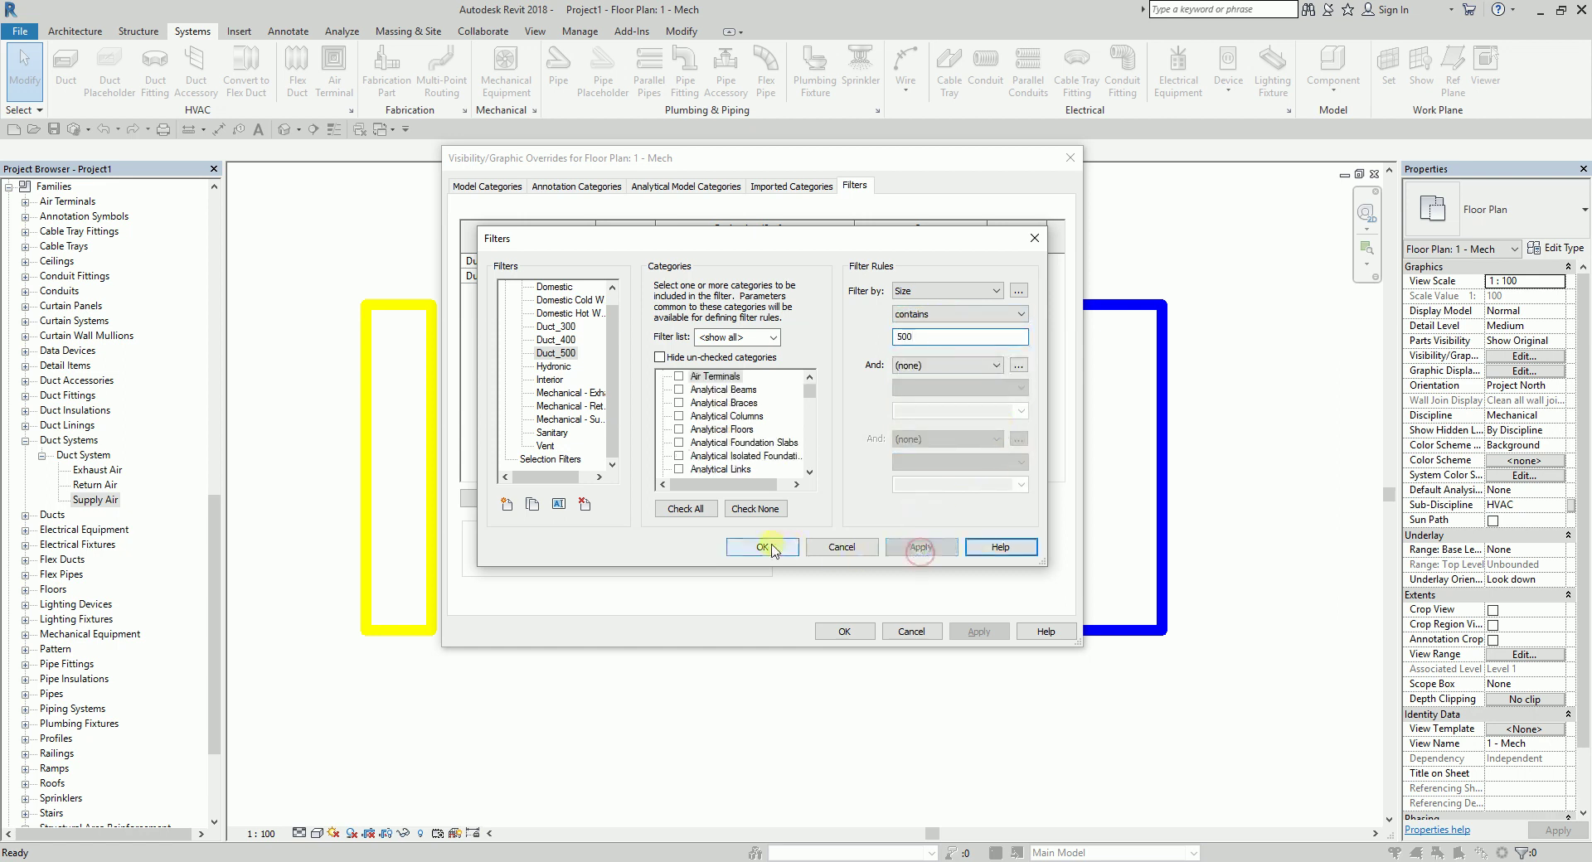
Rename the Duct_500 filter as Duct_600
left_click(547, 356)
left_click(559, 503)
left_click(773, 405)
key("BackSpace")
key("BackSpace")
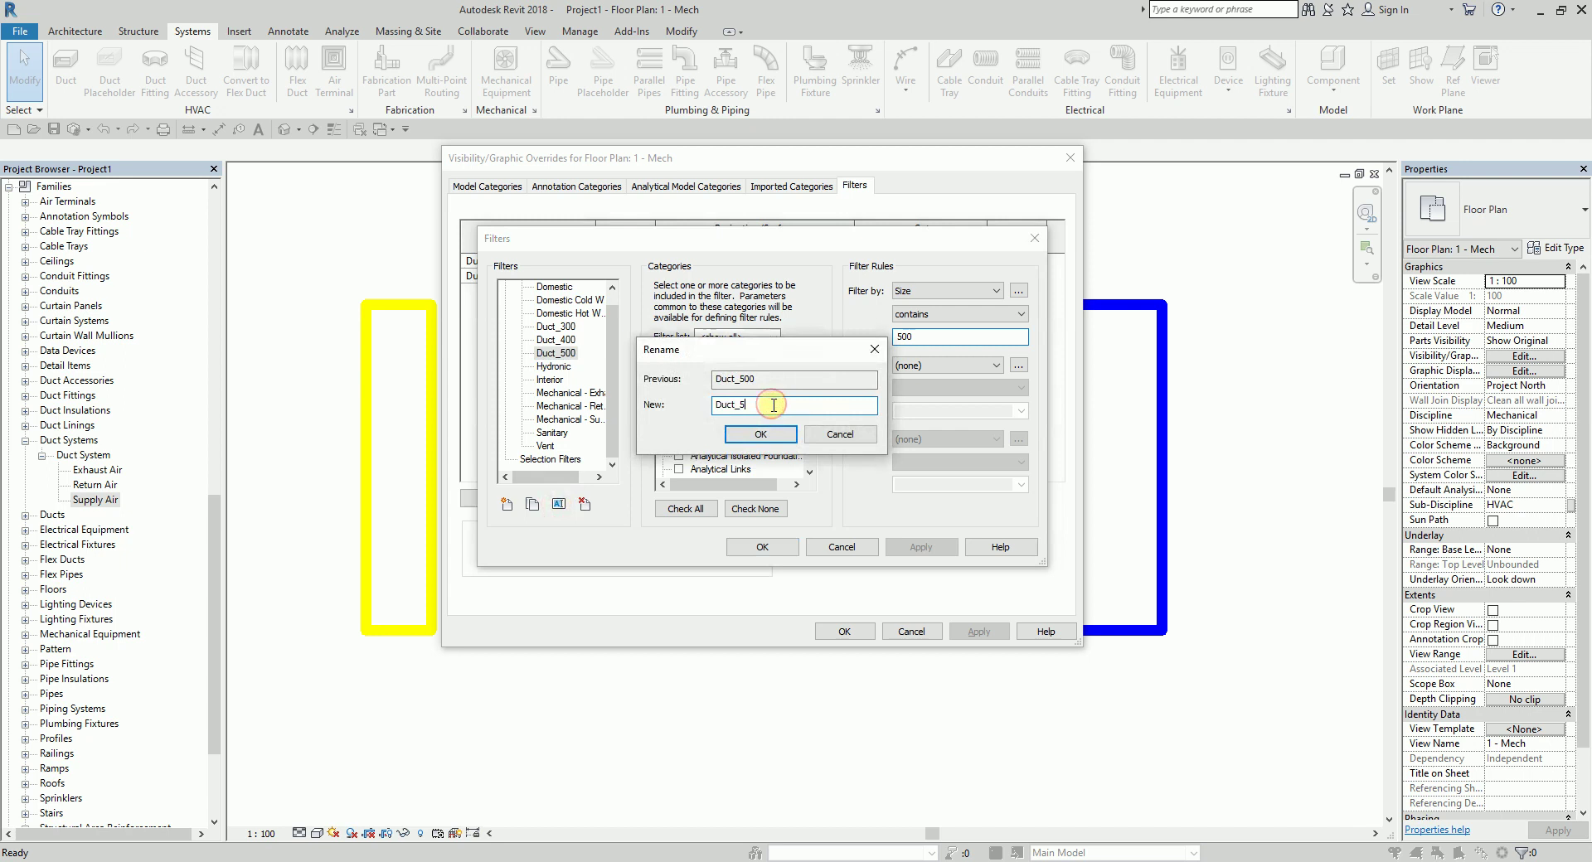
type("600")
left_click(761, 433)
Set the Duct_600 filter's Size rule to contain 600 and save the filter definition
left_click(921, 341)
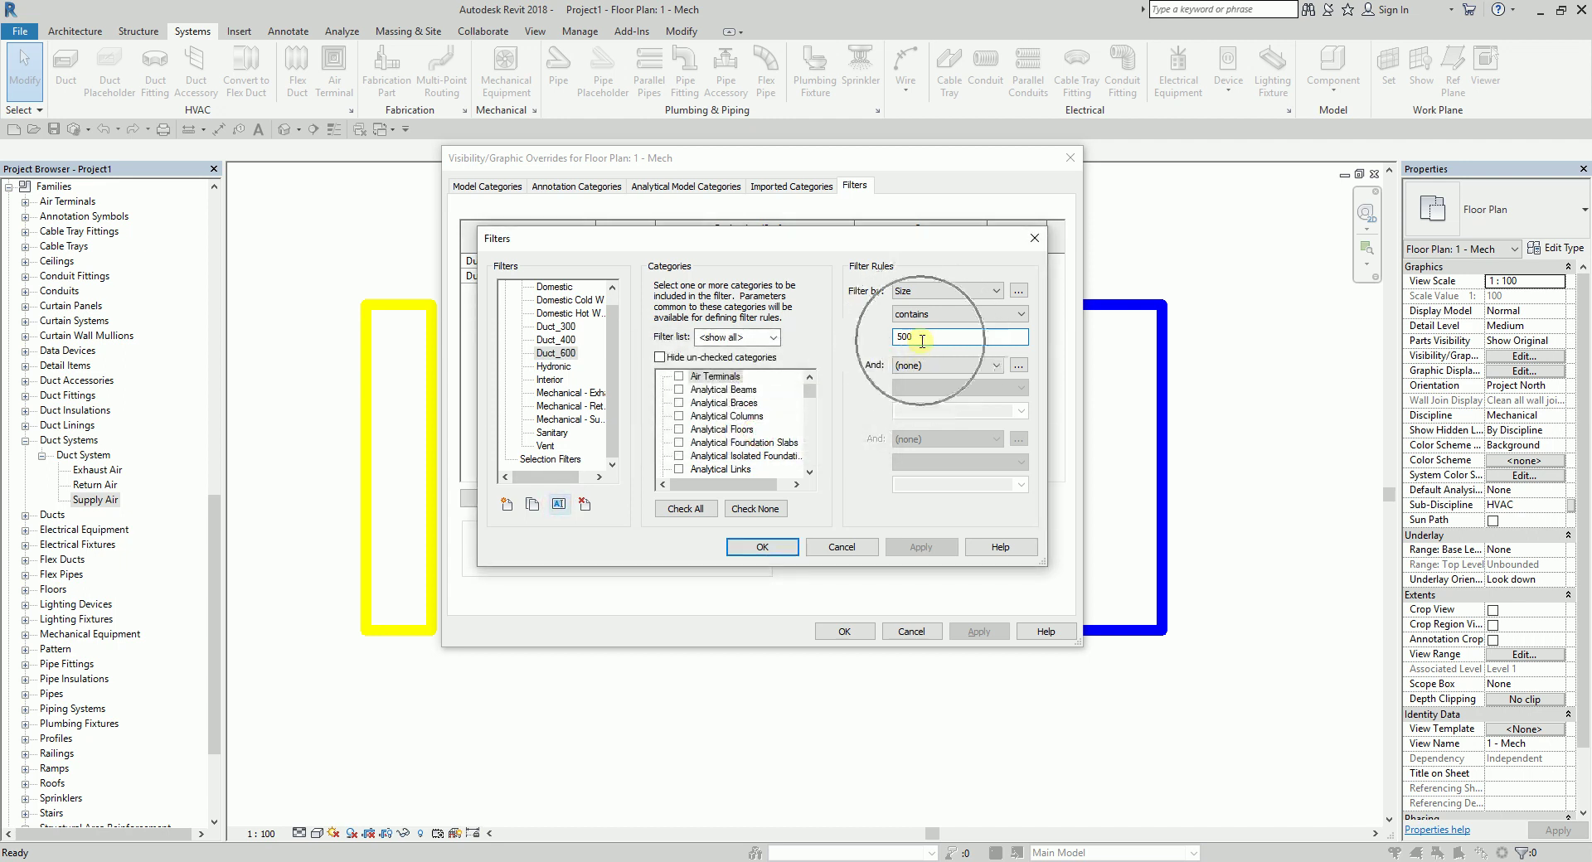
double_click(921, 341)
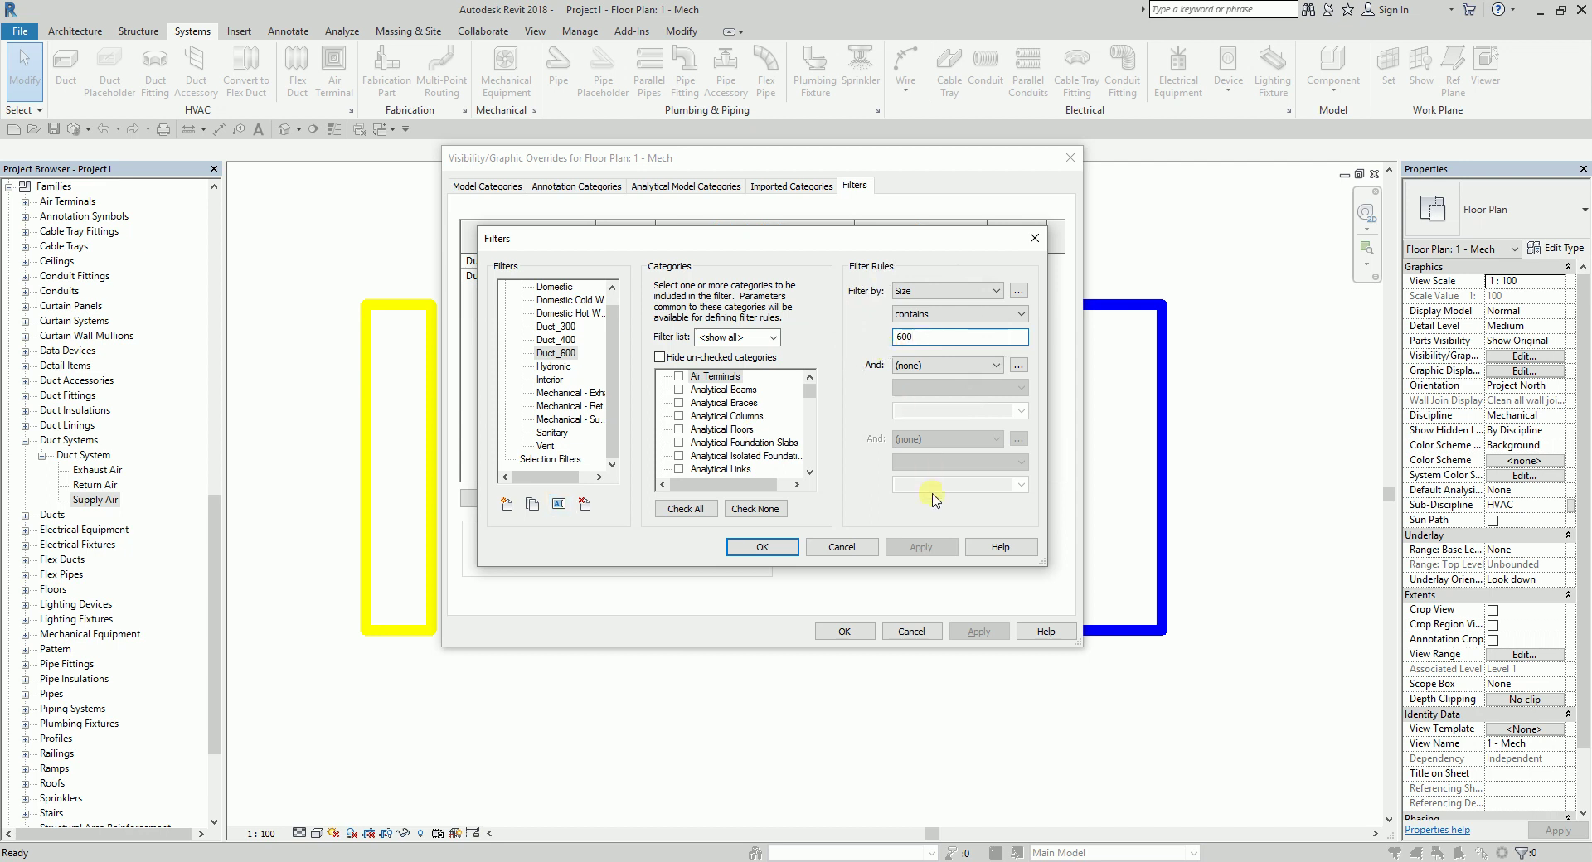
left_click(762, 548)
Add the Duct_600 filter to the 1 - Mech floor plan
left_click(507, 498)
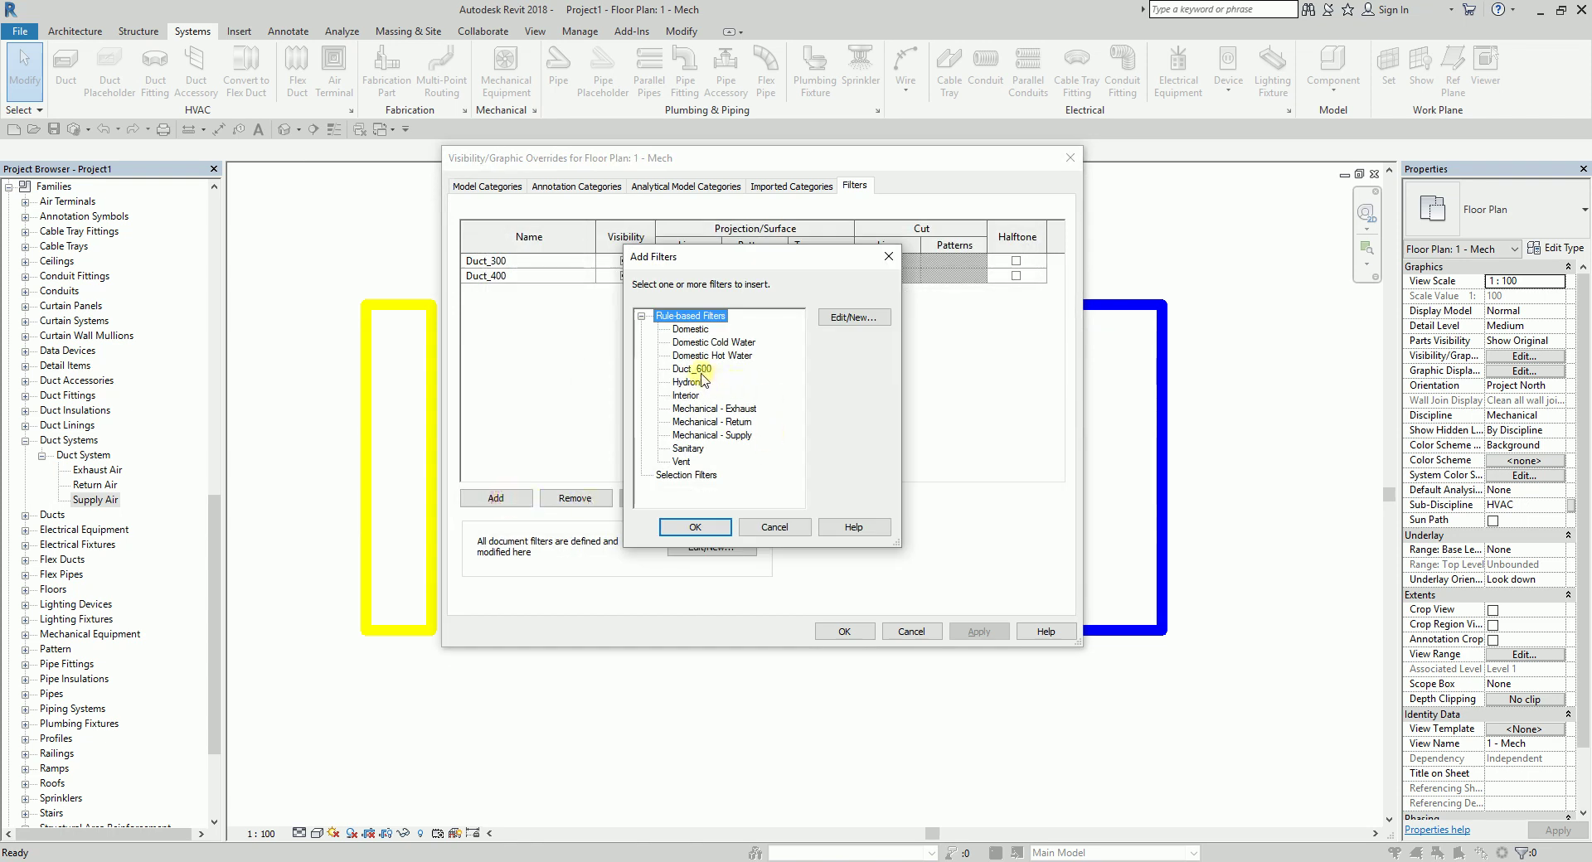
left_click(702, 370)
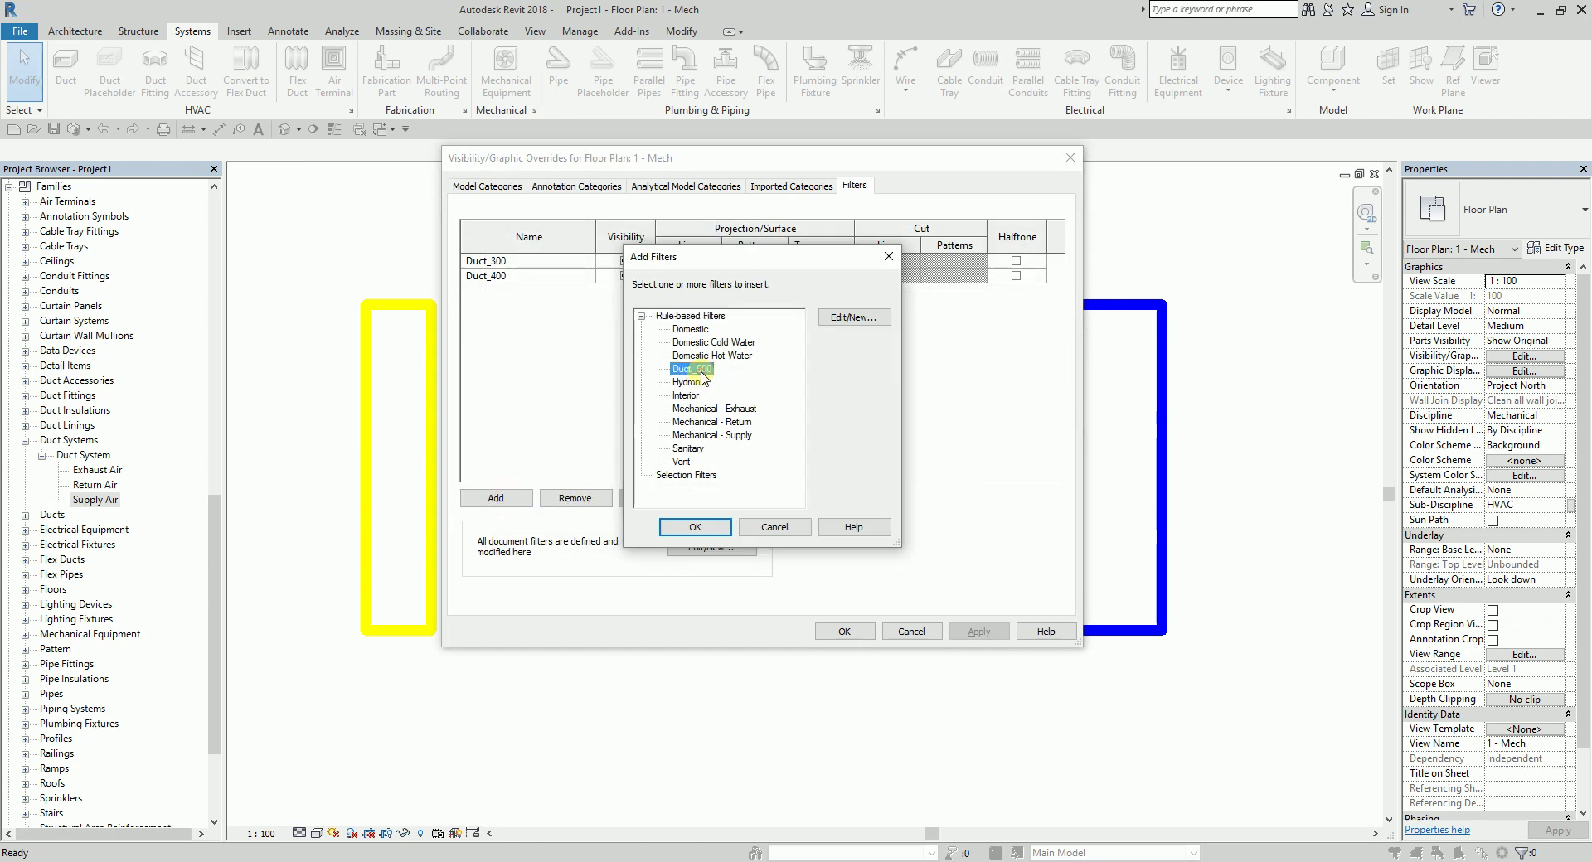
left_click(696, 526)
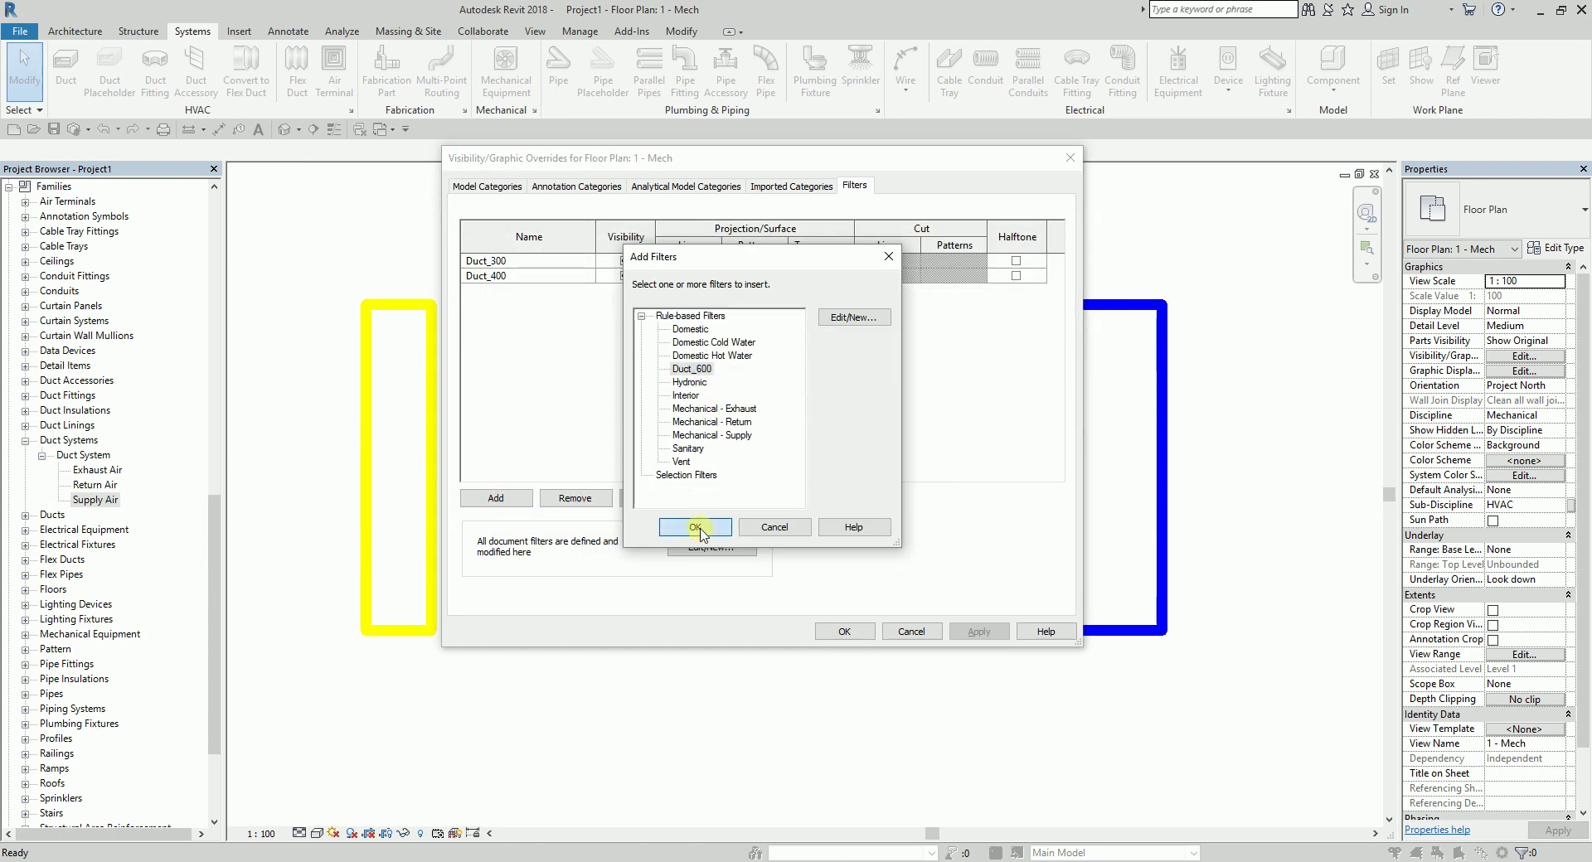
Override the projection line color of the Duct_600 filter with cyan
left_click(678, 281)
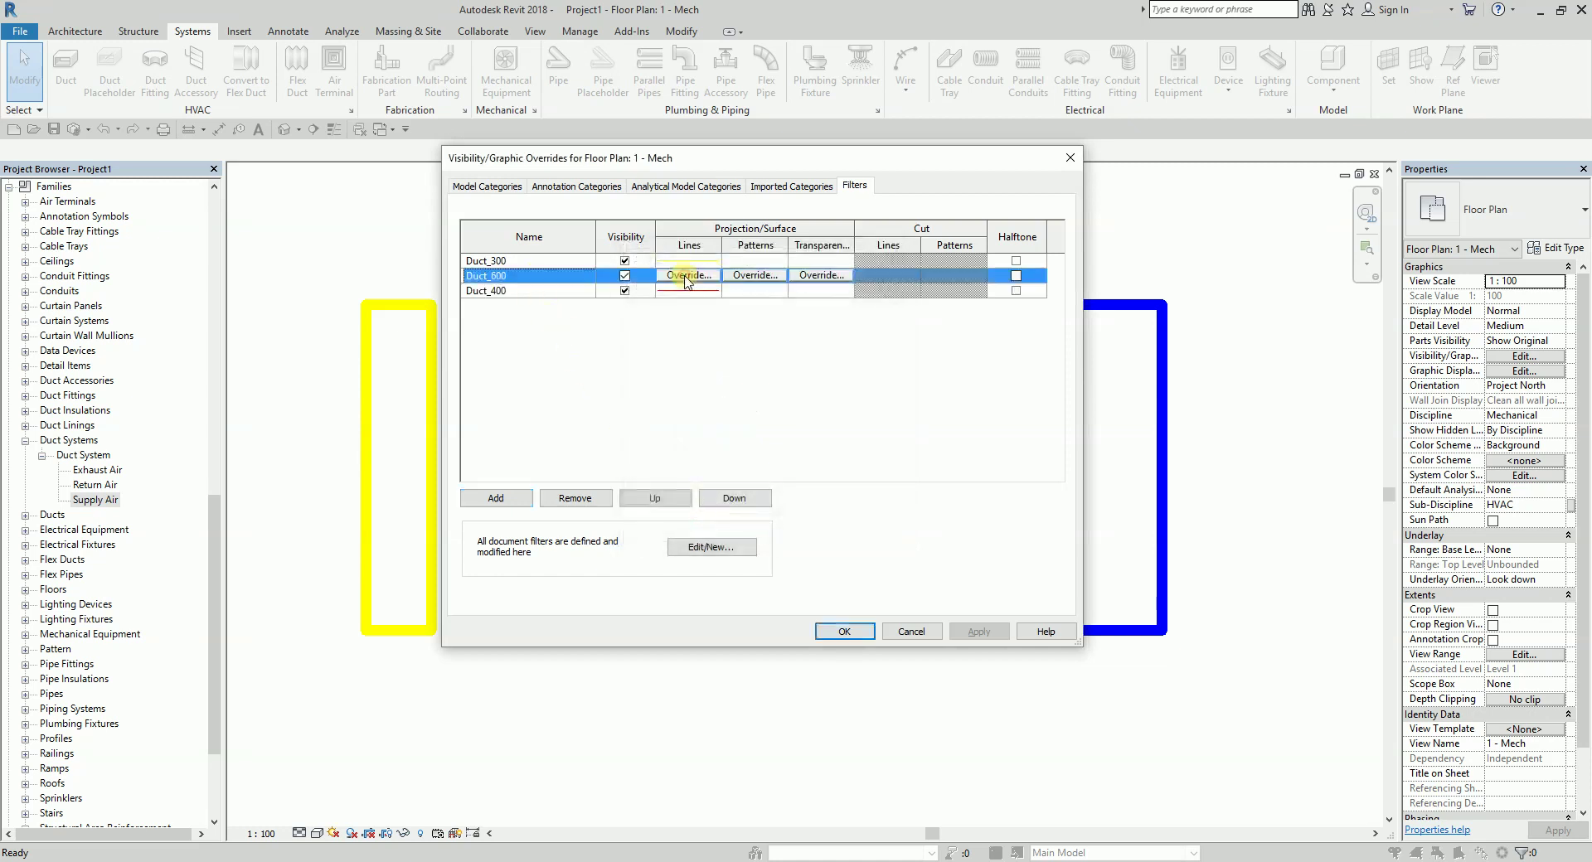
left_click(681, 275)
left_click(769, 396)
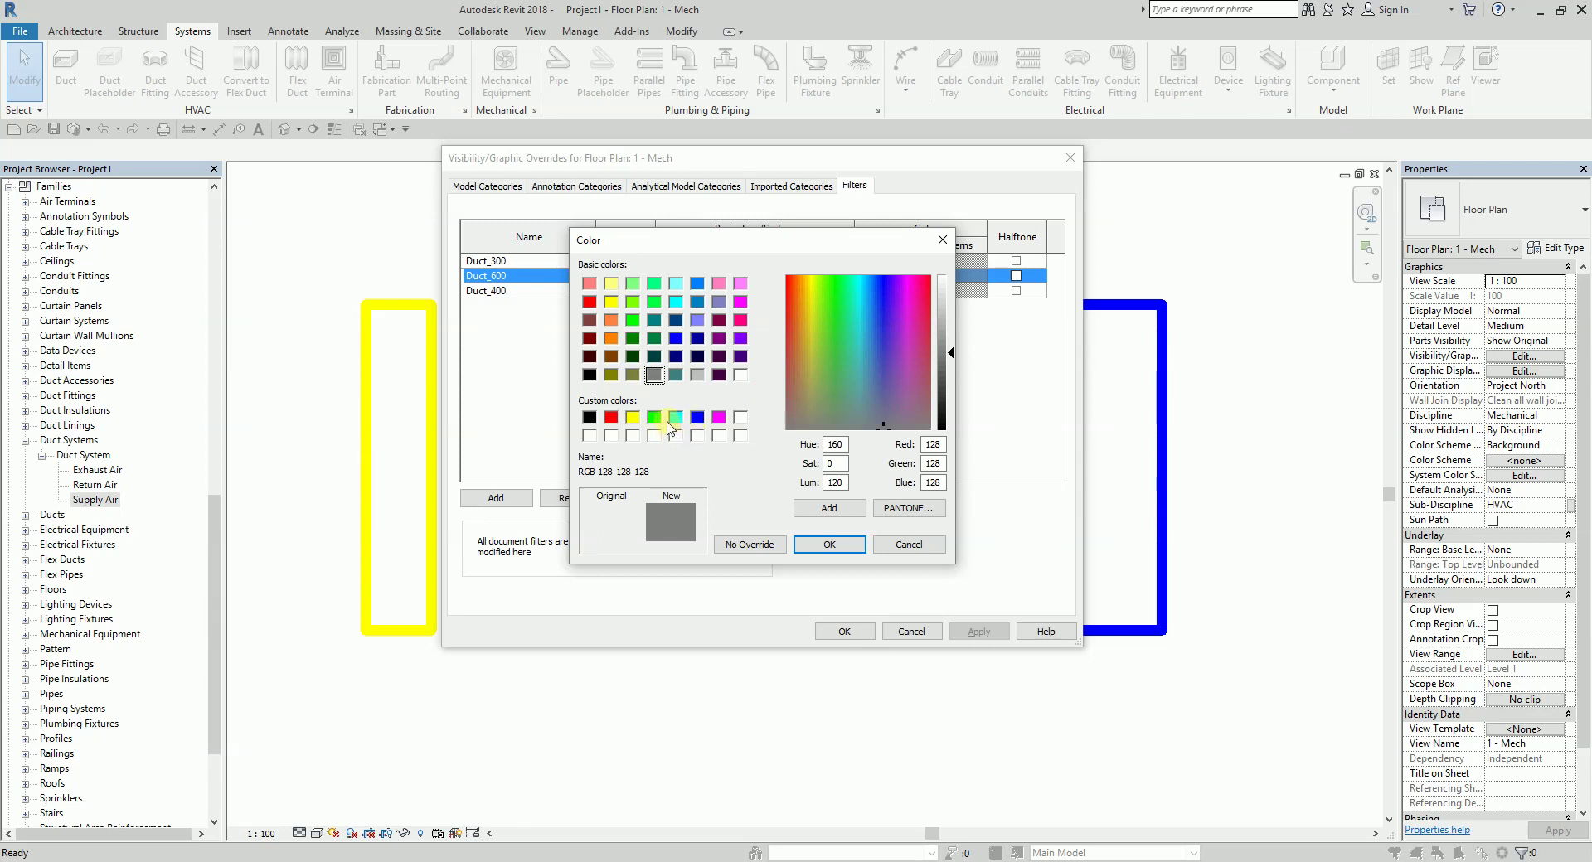
left_click(675, 418)
left_click(814, 545)
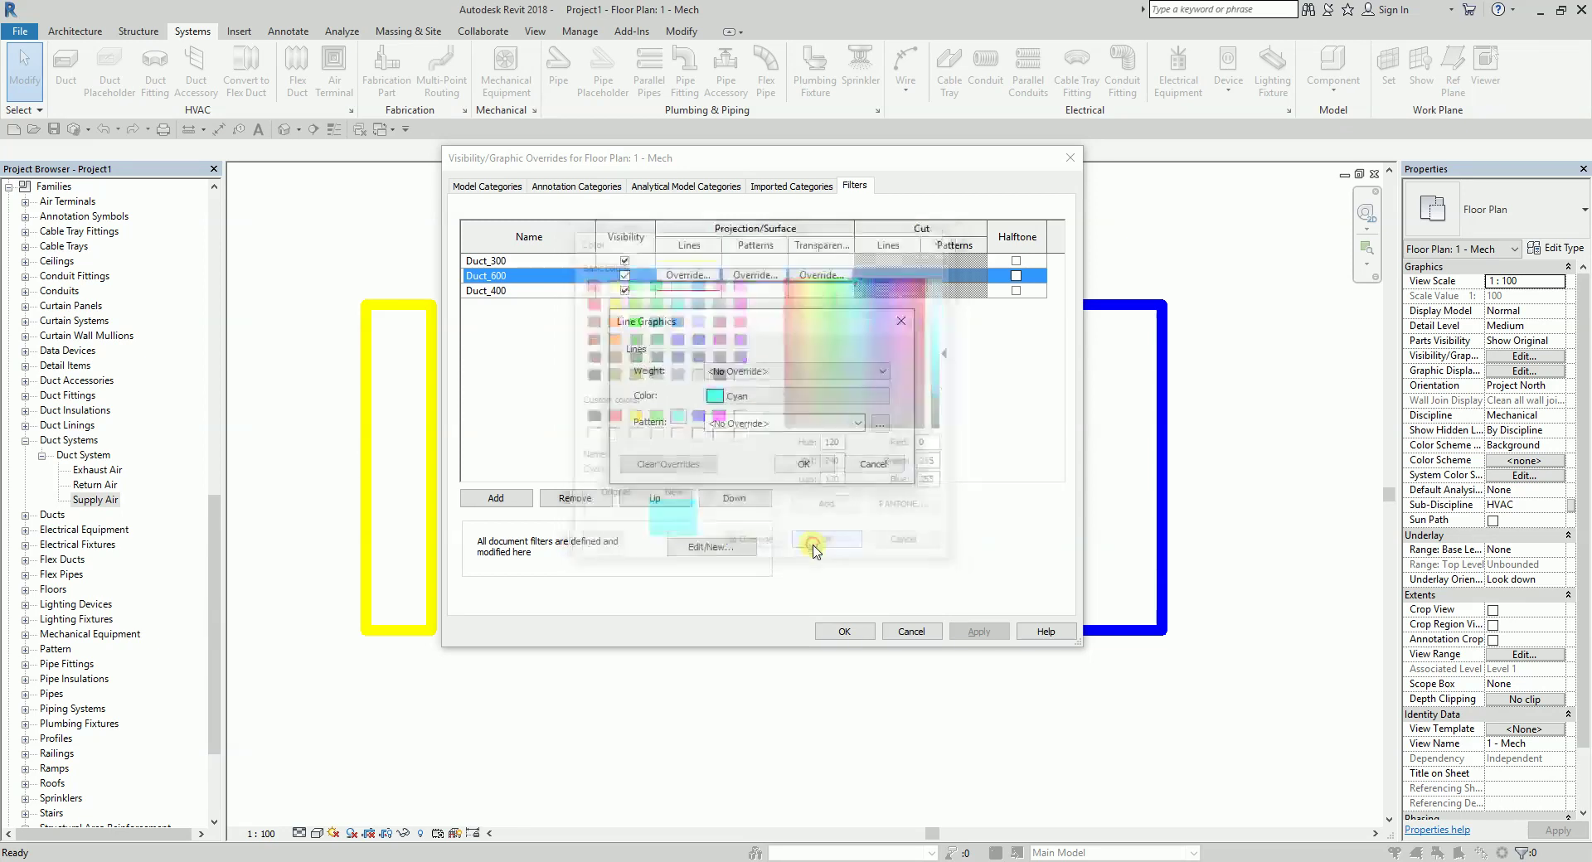
left_click(789, 466)
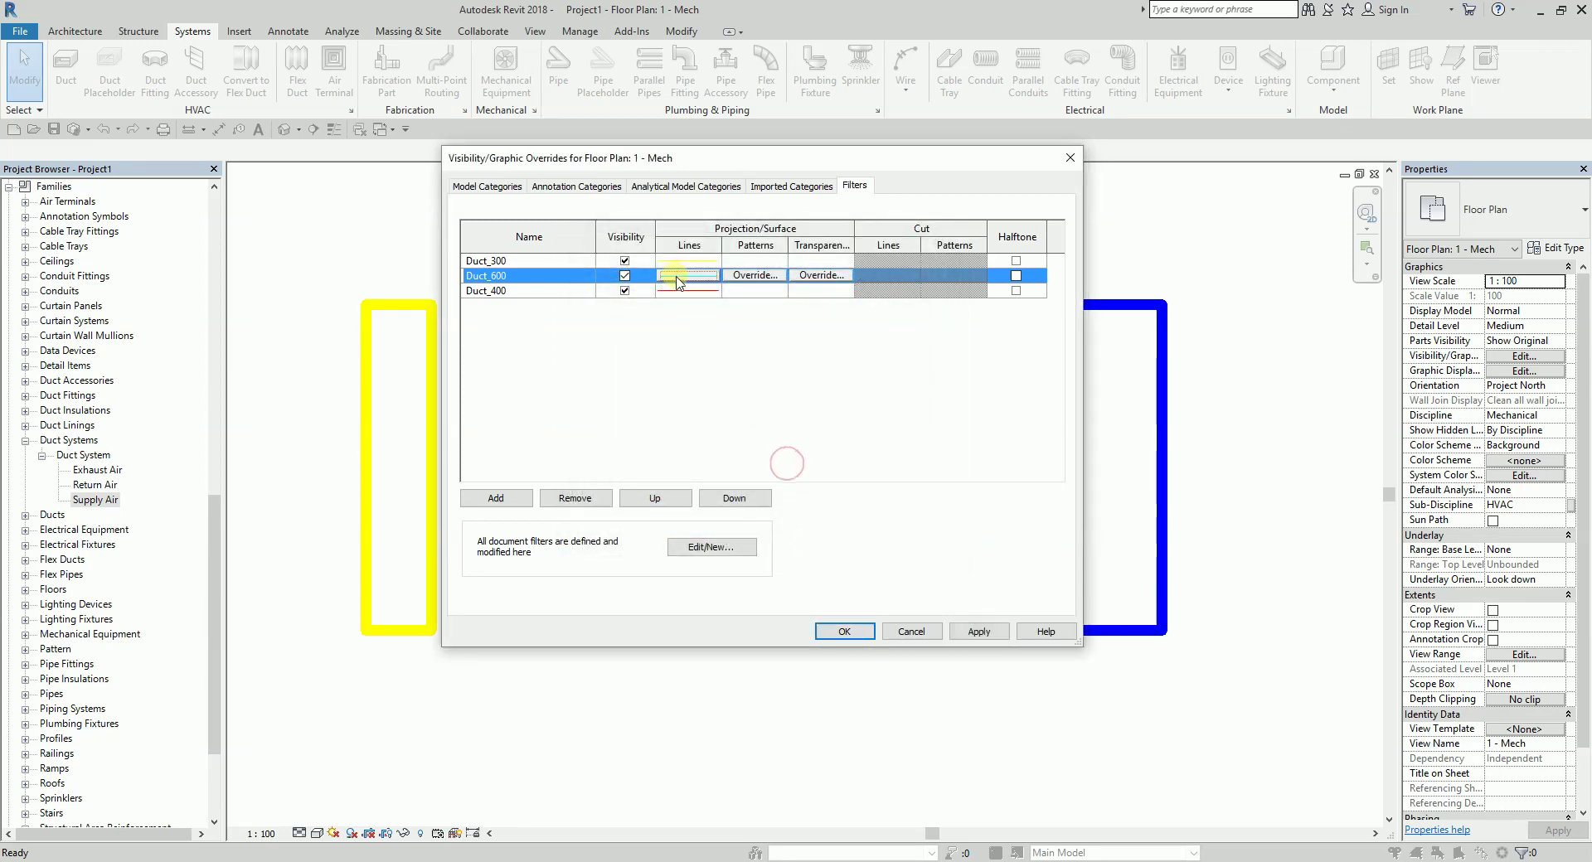
Duplicate the Duct_600 filter as Duct_500, set its Size rule to contain 500 and apply it
left_click(513, 499)
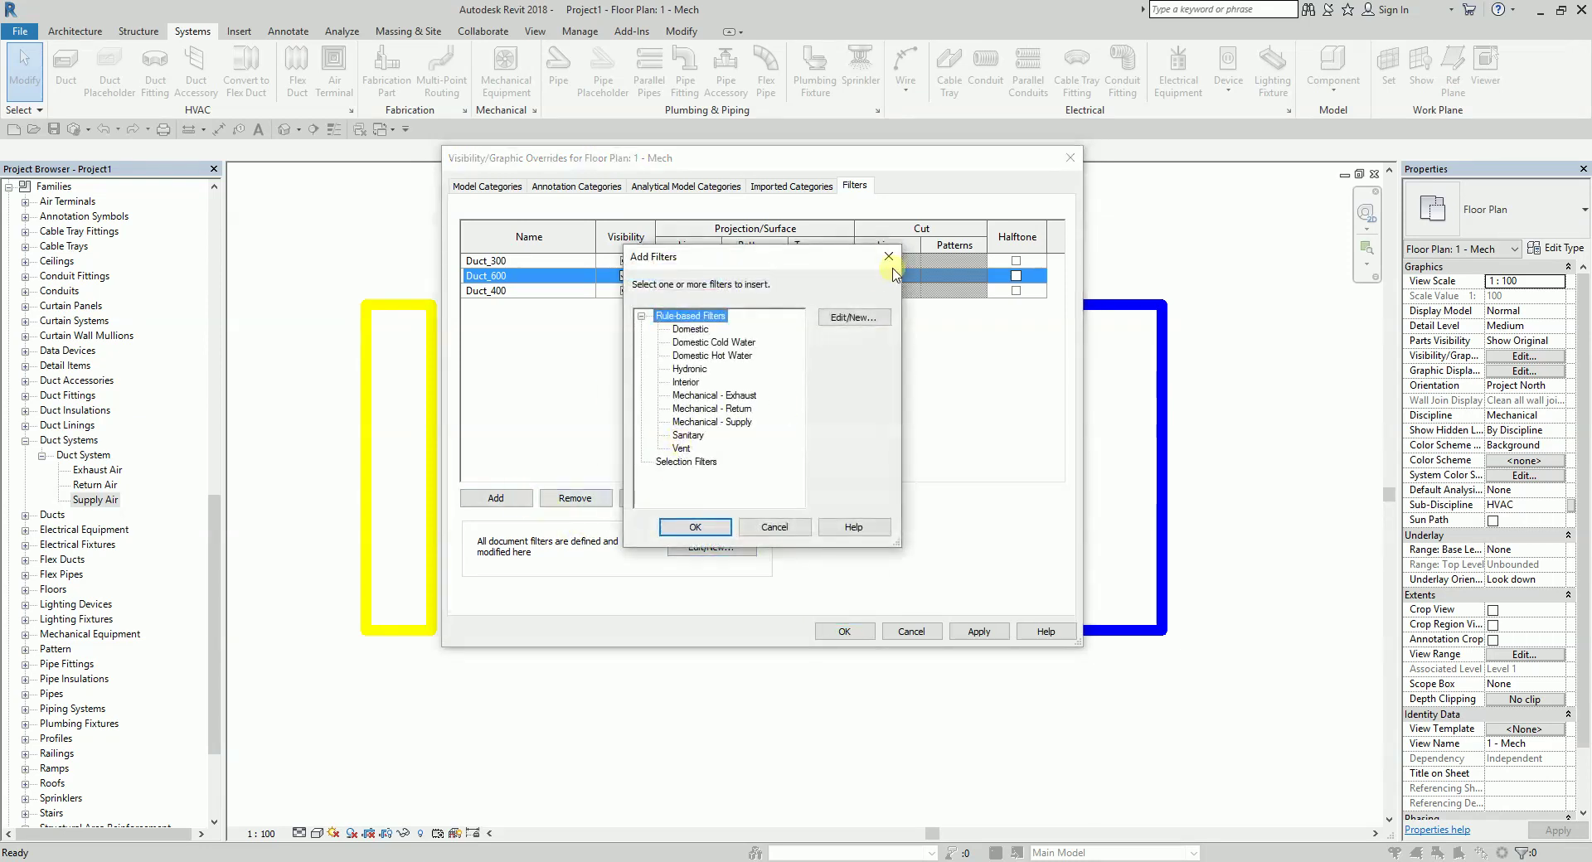
left_click(889, 256)
left_click(709, 546)
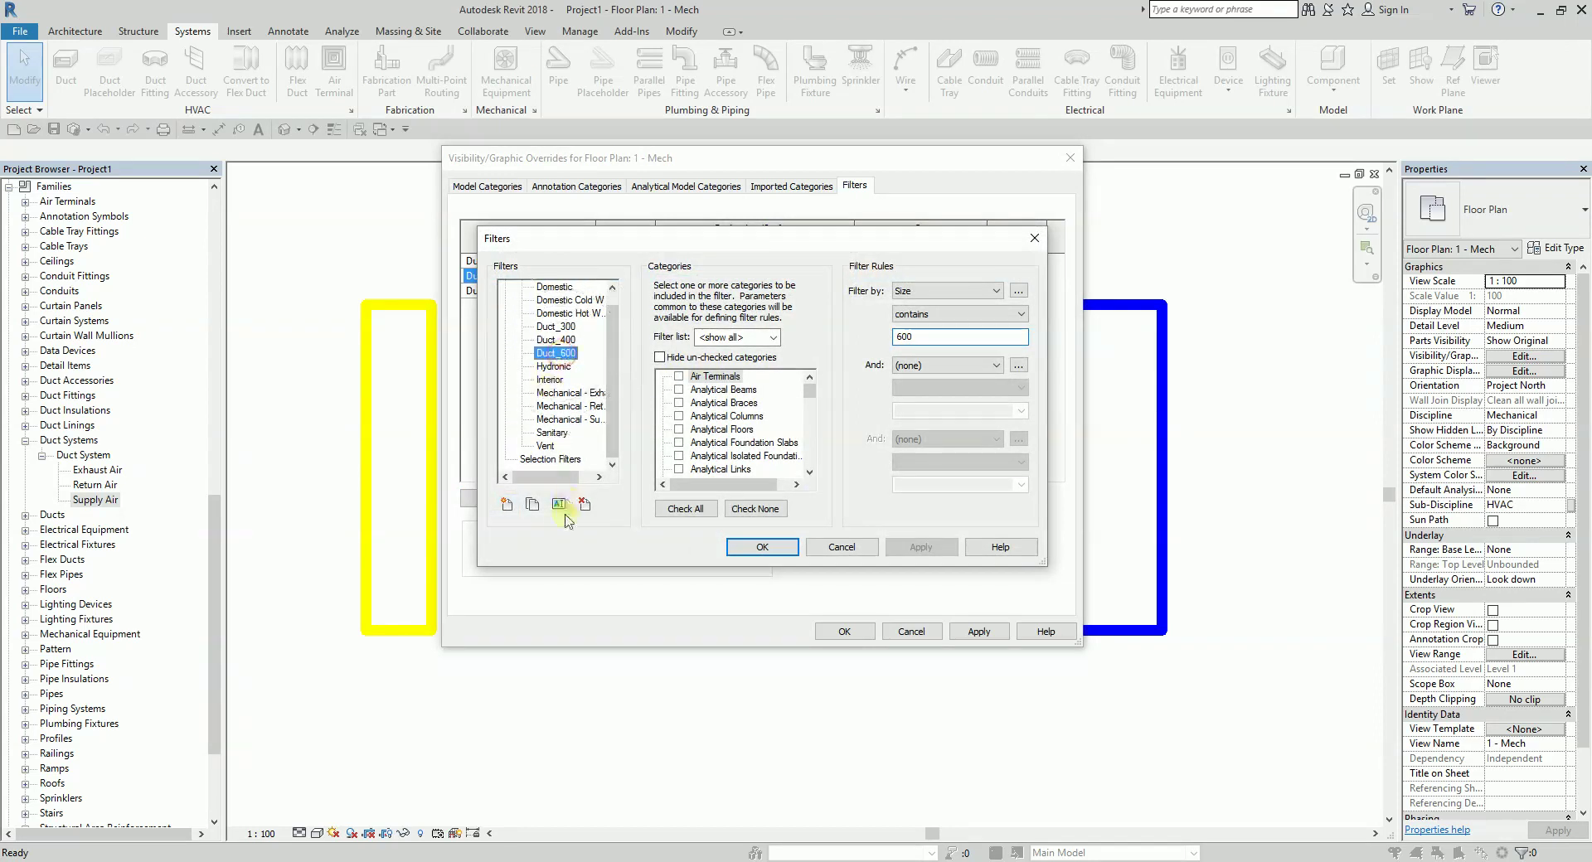
left_click(533, 505)
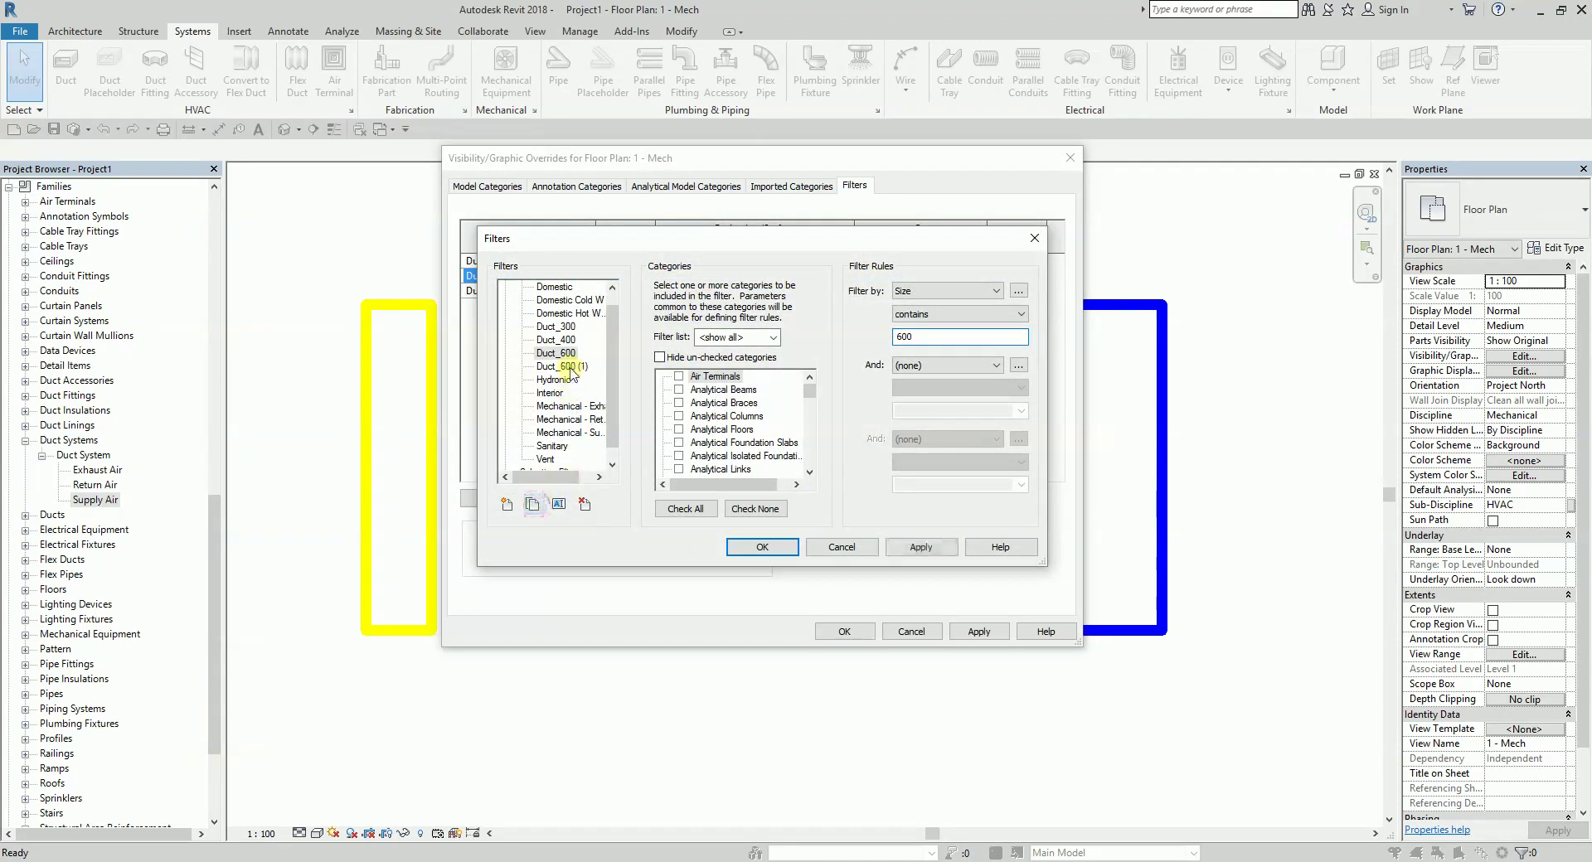
left_click(558, 504)
left_click(785, 406)
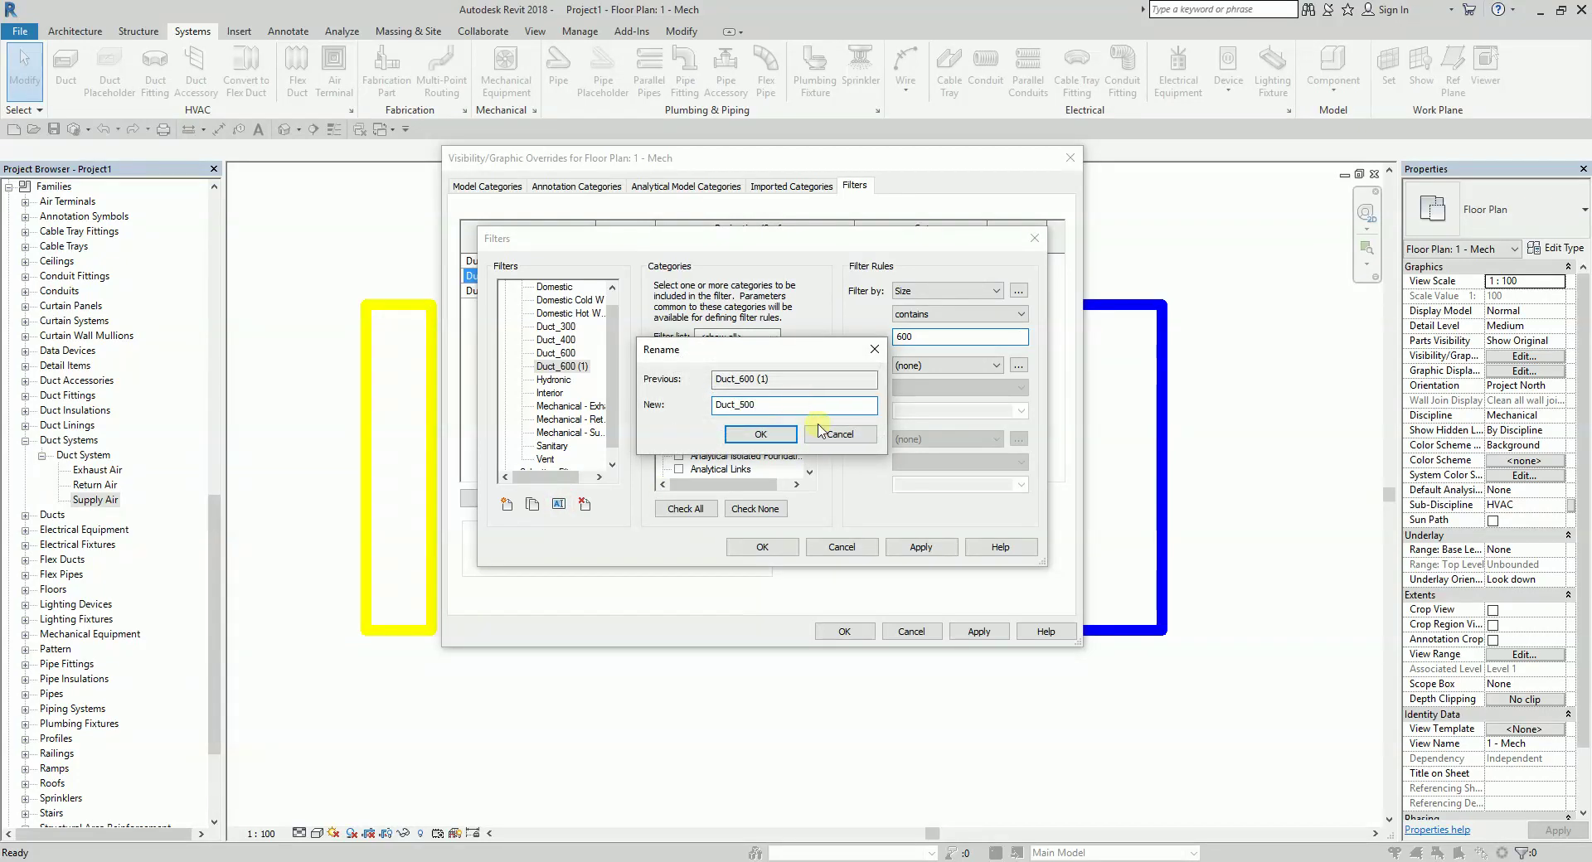
left_click(763, 433)
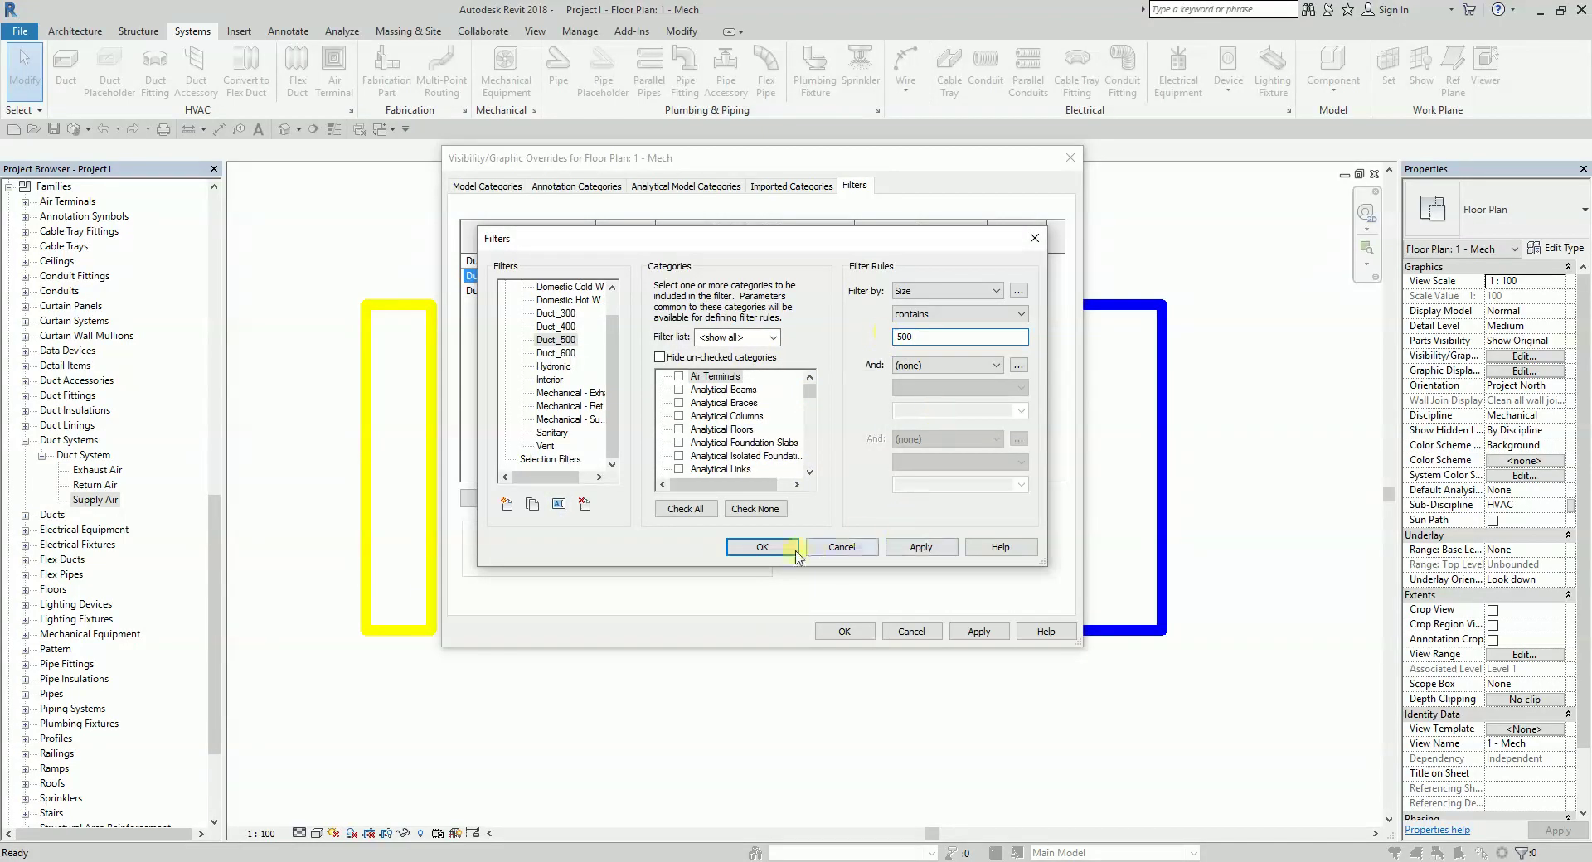
left_click(909, 550)
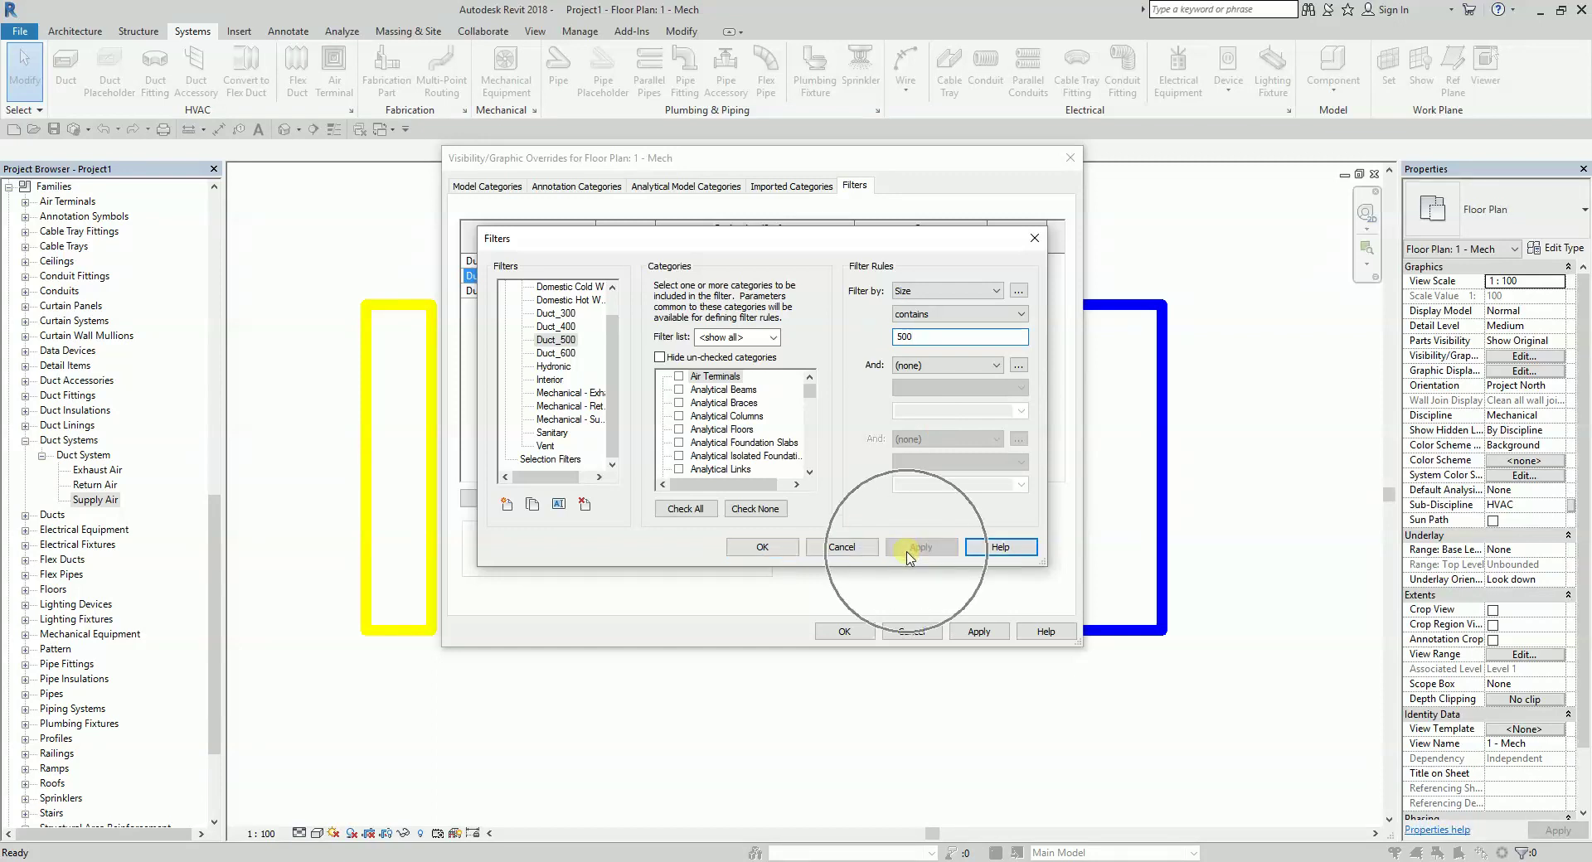
Duplicate the Duct_500 filter and rename the copy as Duct_700
left_click(569, 347)
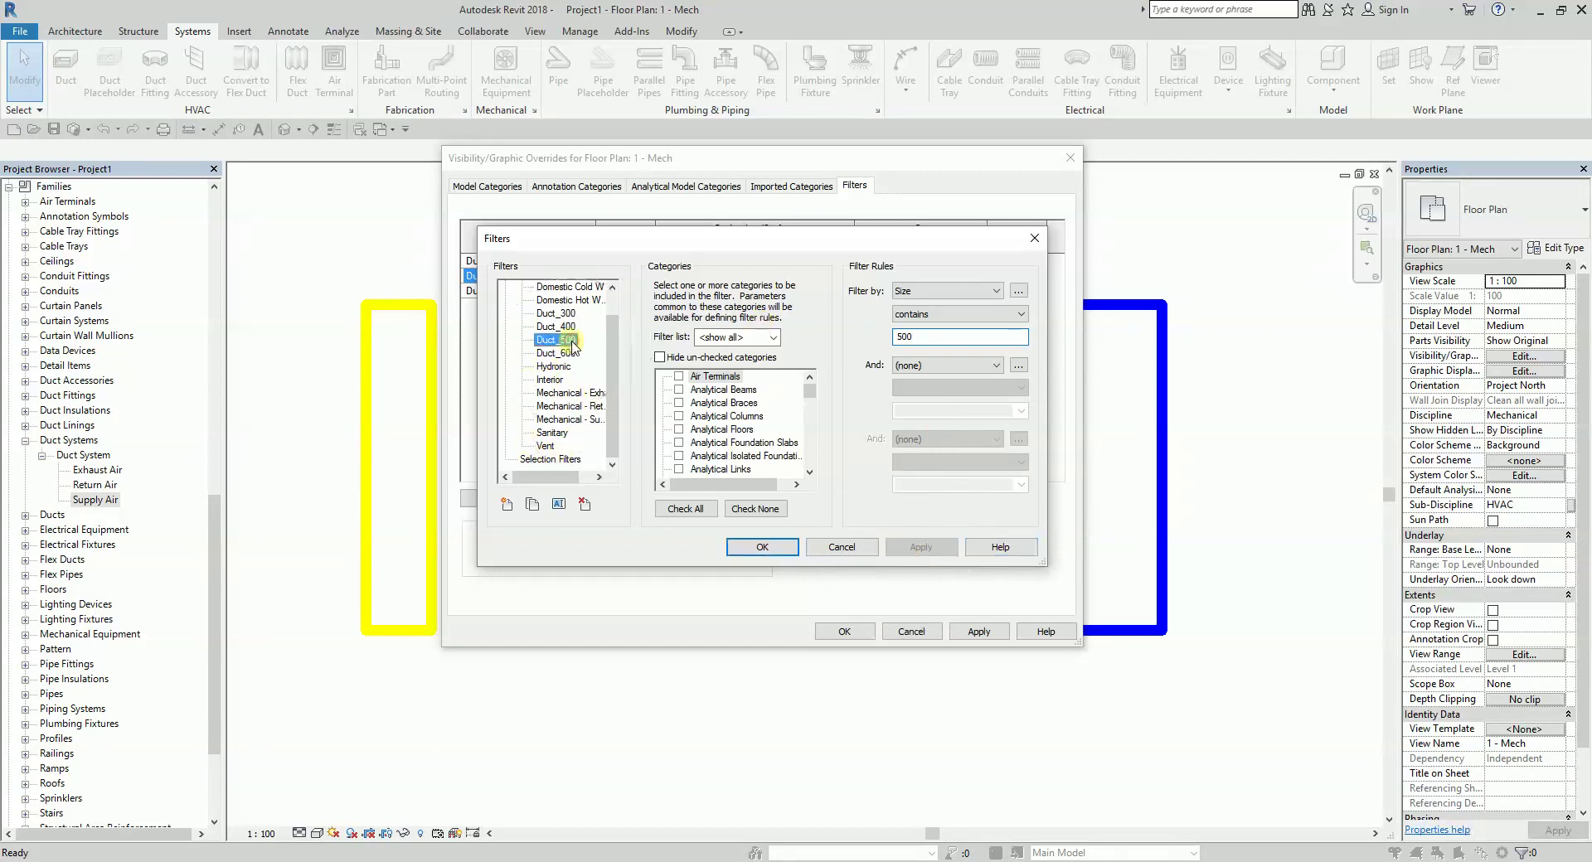
left_click(533, 506)
left_click(578, 355)
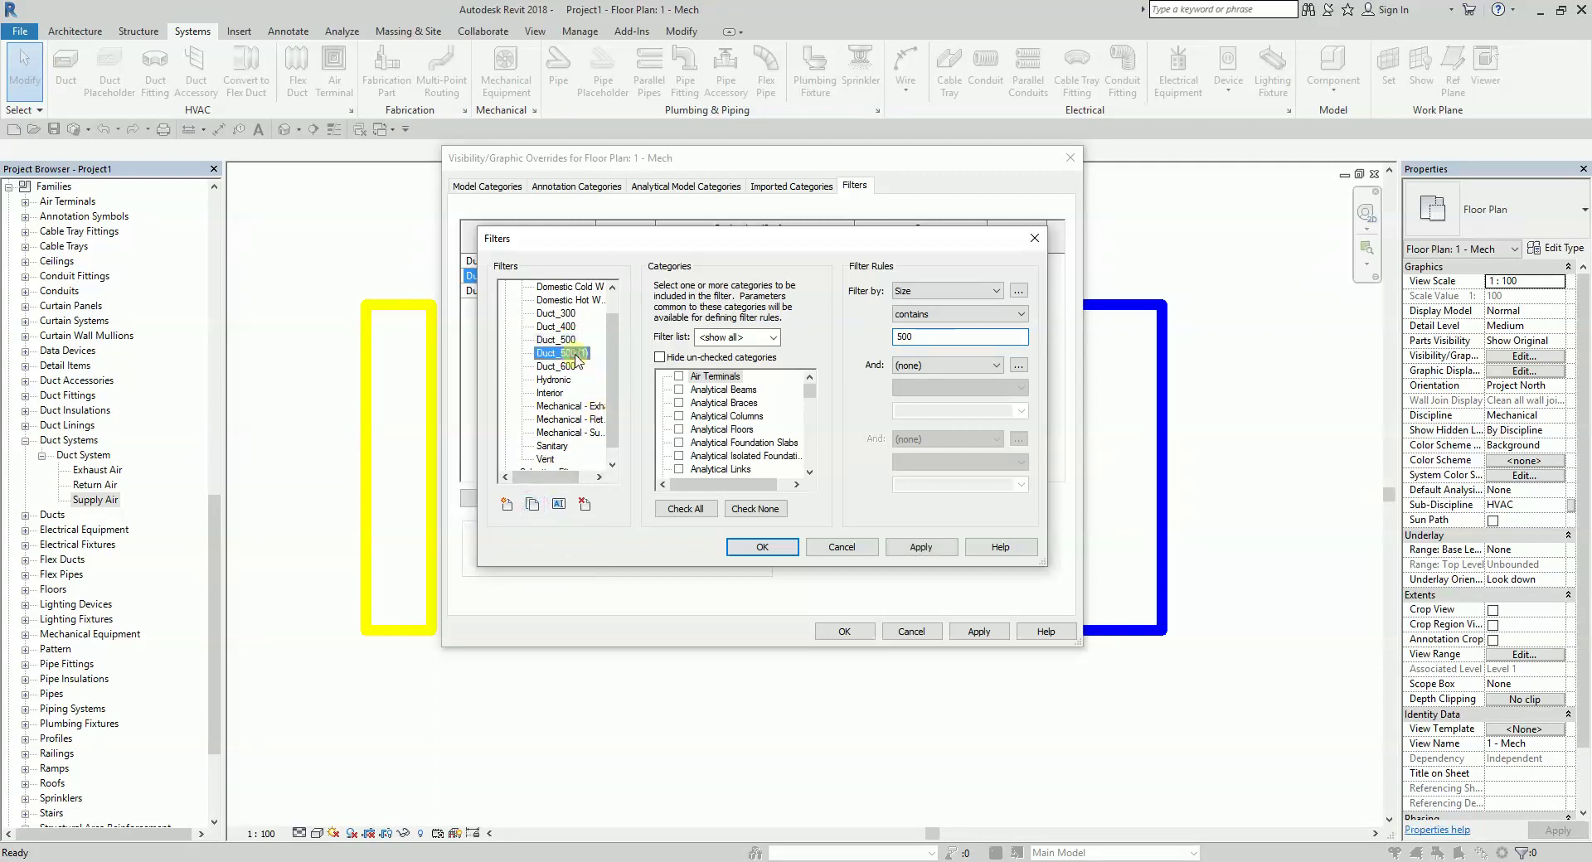
left_click(558, 503)
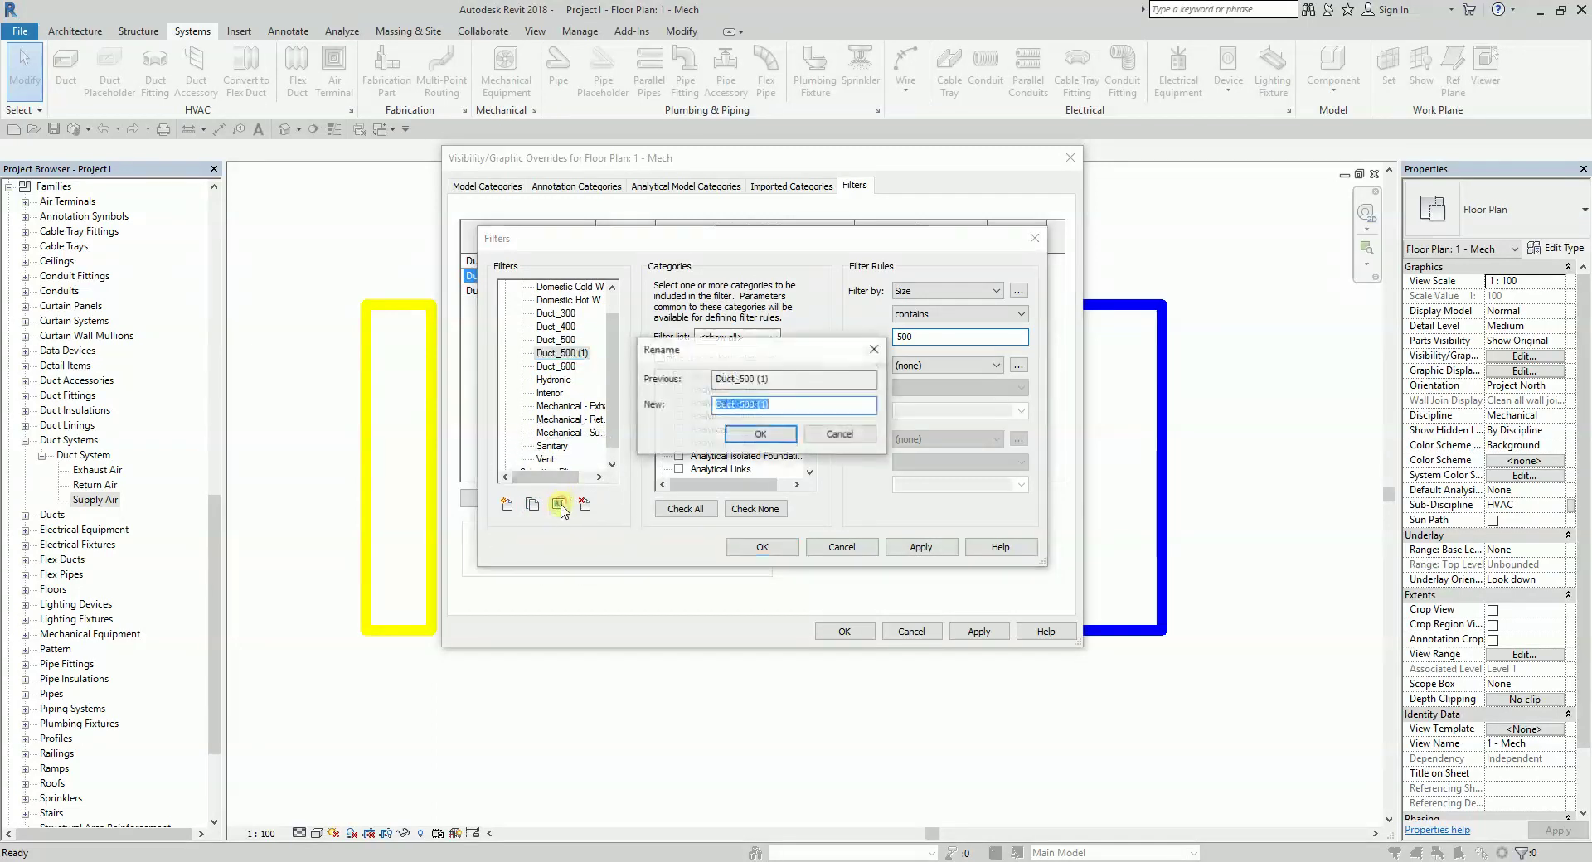
left_click(771, 404)
key("BackSpace")
key("BackSpace")
key("BackSpace")
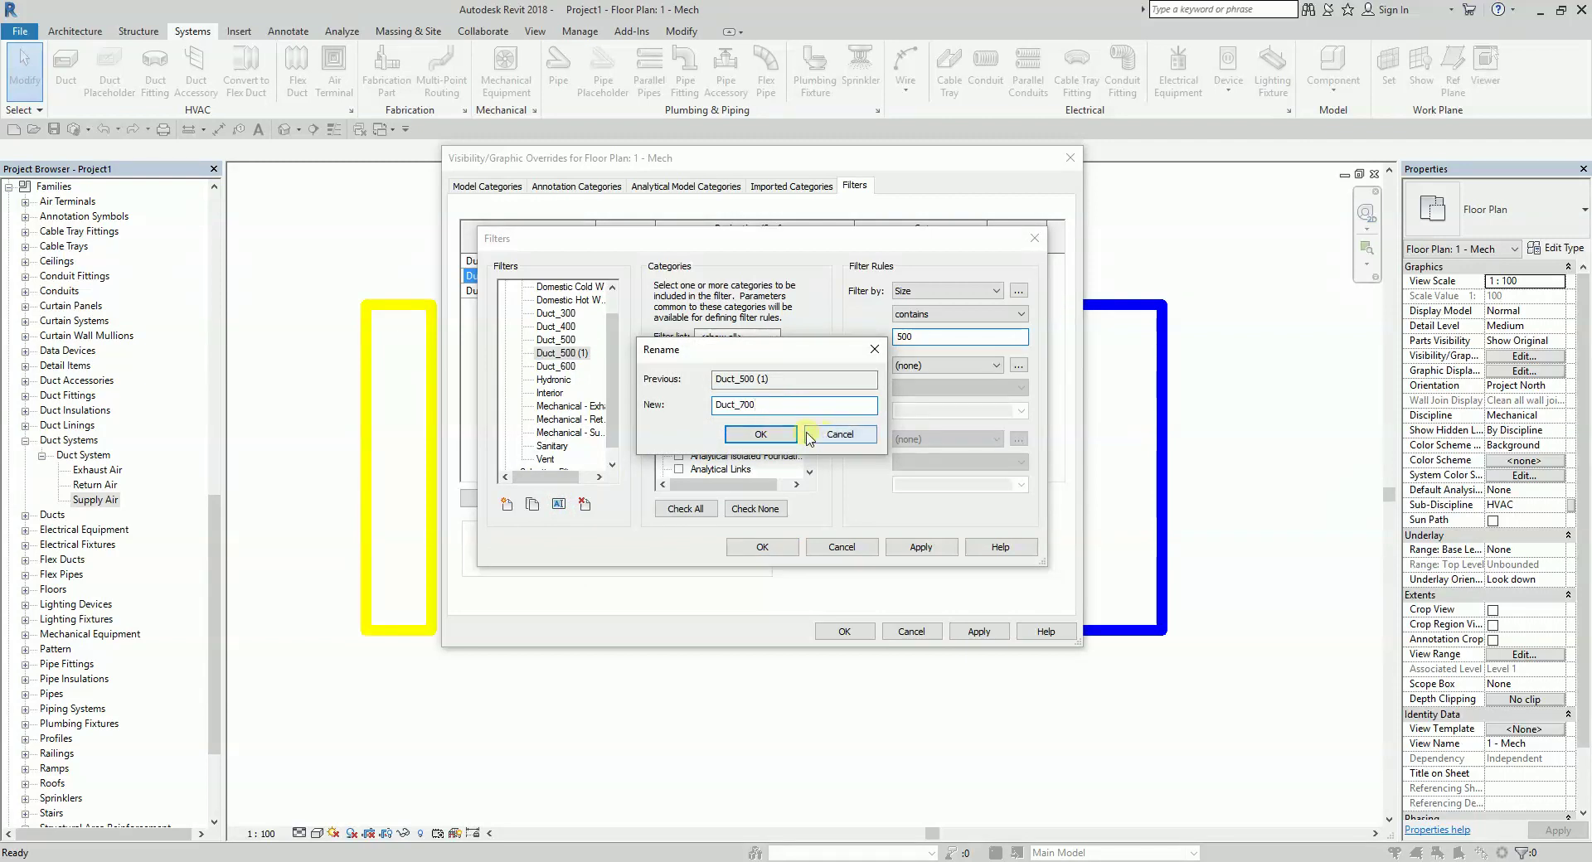
left_click(760, 433)
Set the Duct_700 filter's Size rule to contain 700 and save the filter definitions
double_click(926, 337)
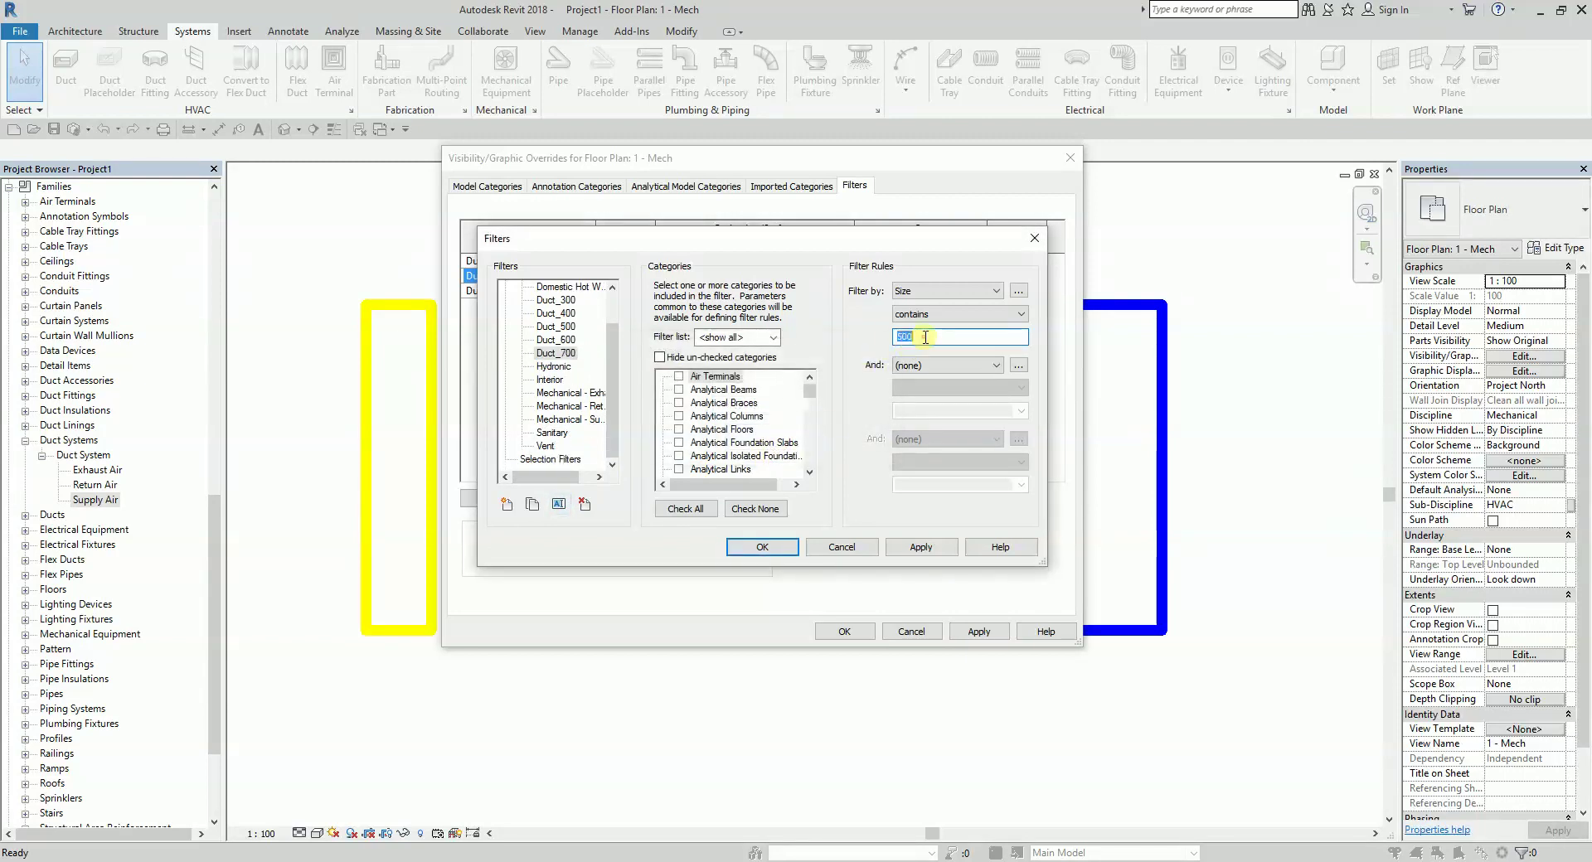
key("BackSpace")
left_click(927, 547)
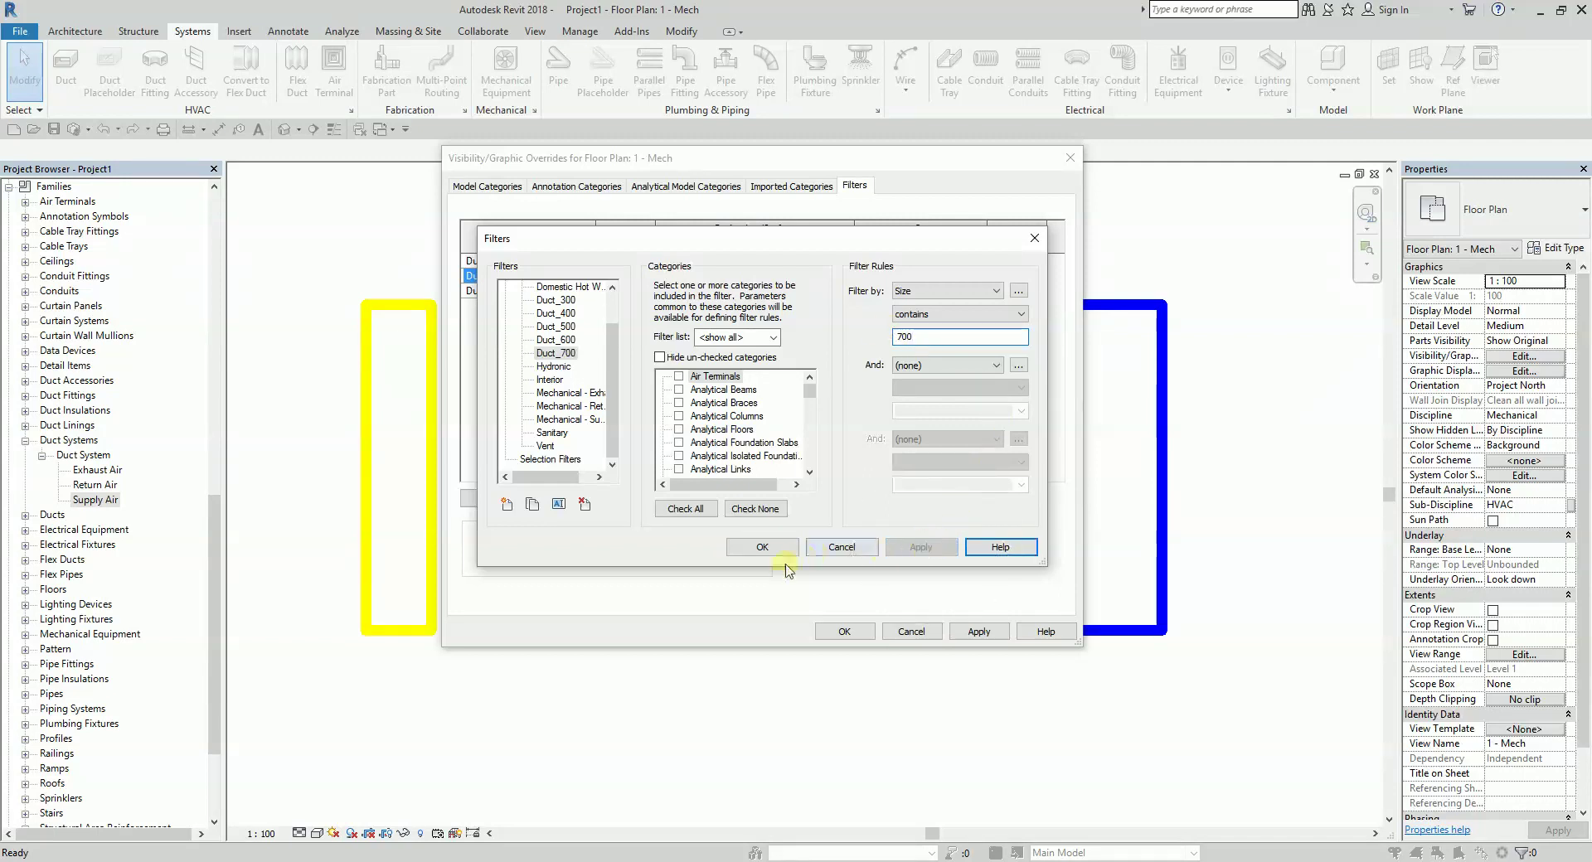
left_click(762, 547)
Add the Duct_500 and Duct_700 filters to the 1 - Mech floor plan
left_click(504, 501)
left_click(706, 370)
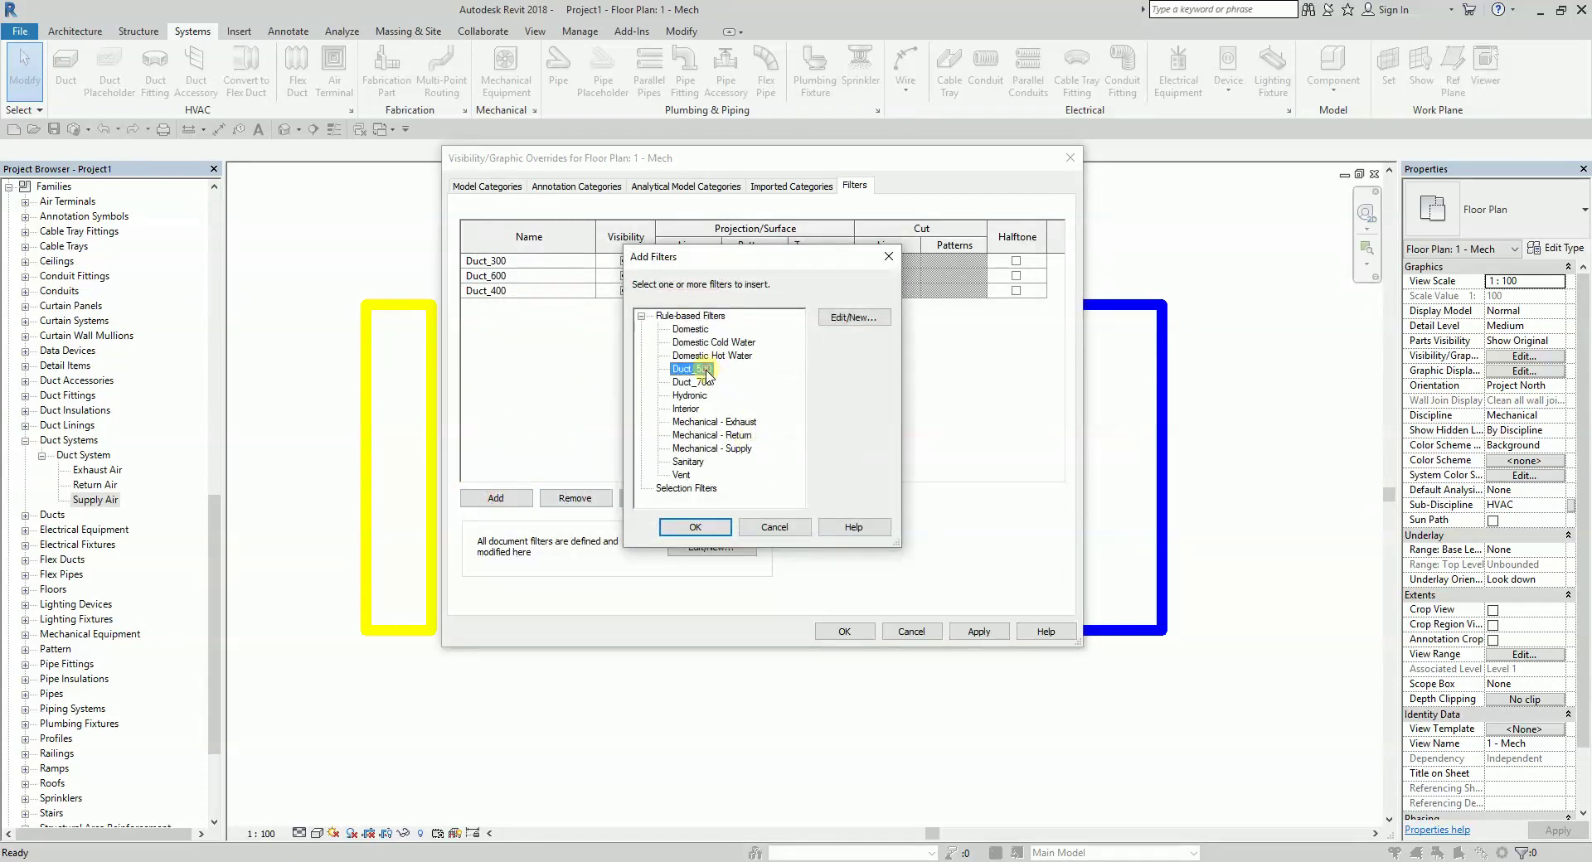
left_click(695, 527)
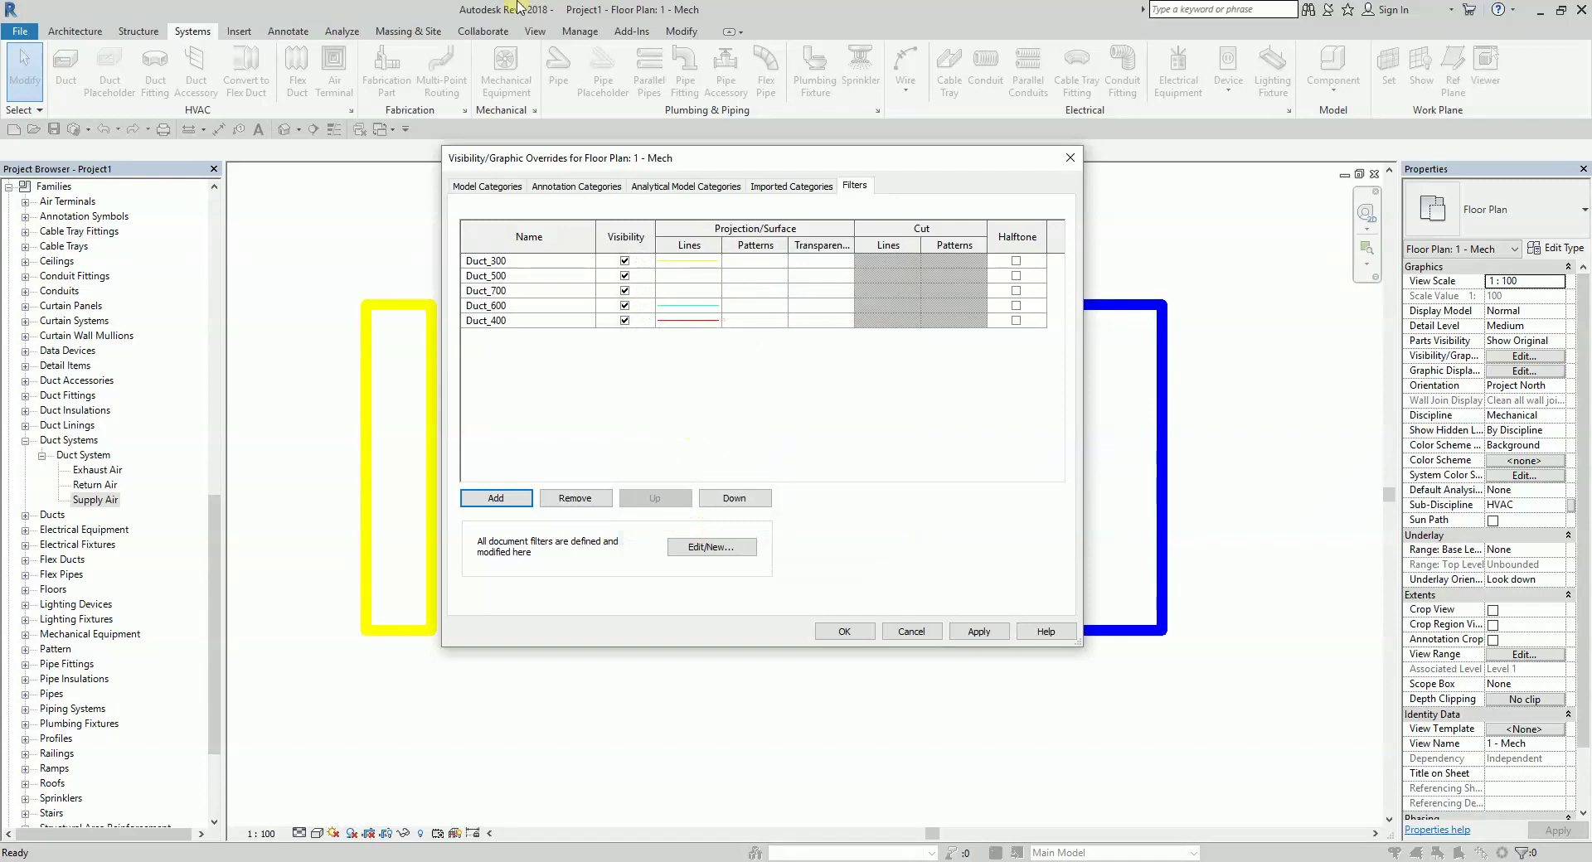
Reorder the view filters by ascending size, moving Duct_400 directly below Duct_300 and Duct_600 above Duct_700
left_click(503, 323)
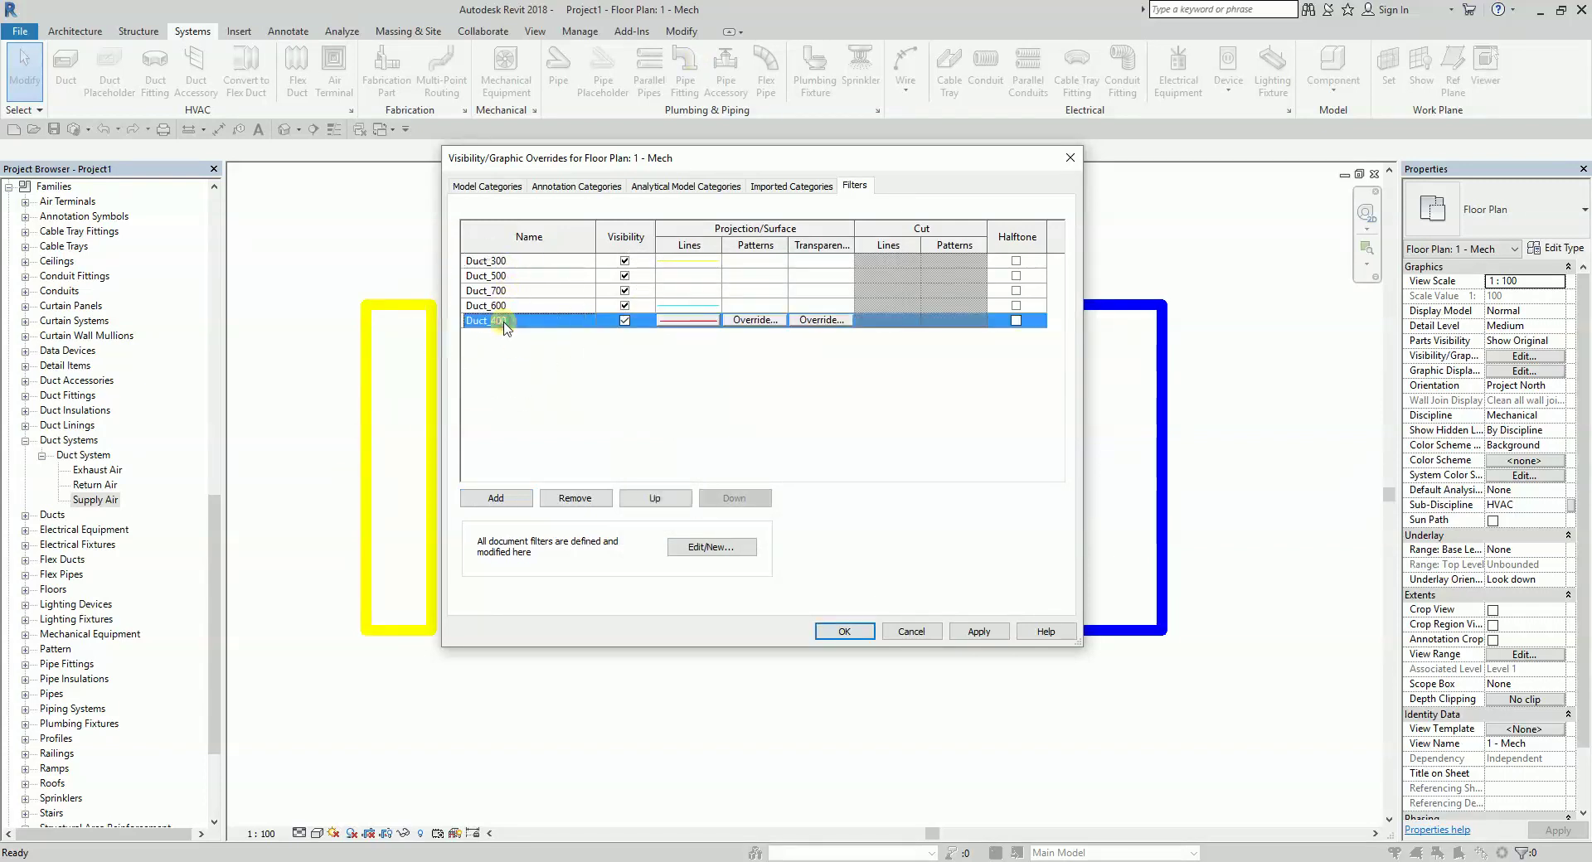
left_click(646, 499)
left_click(647, 499)
left_click(648, 500)
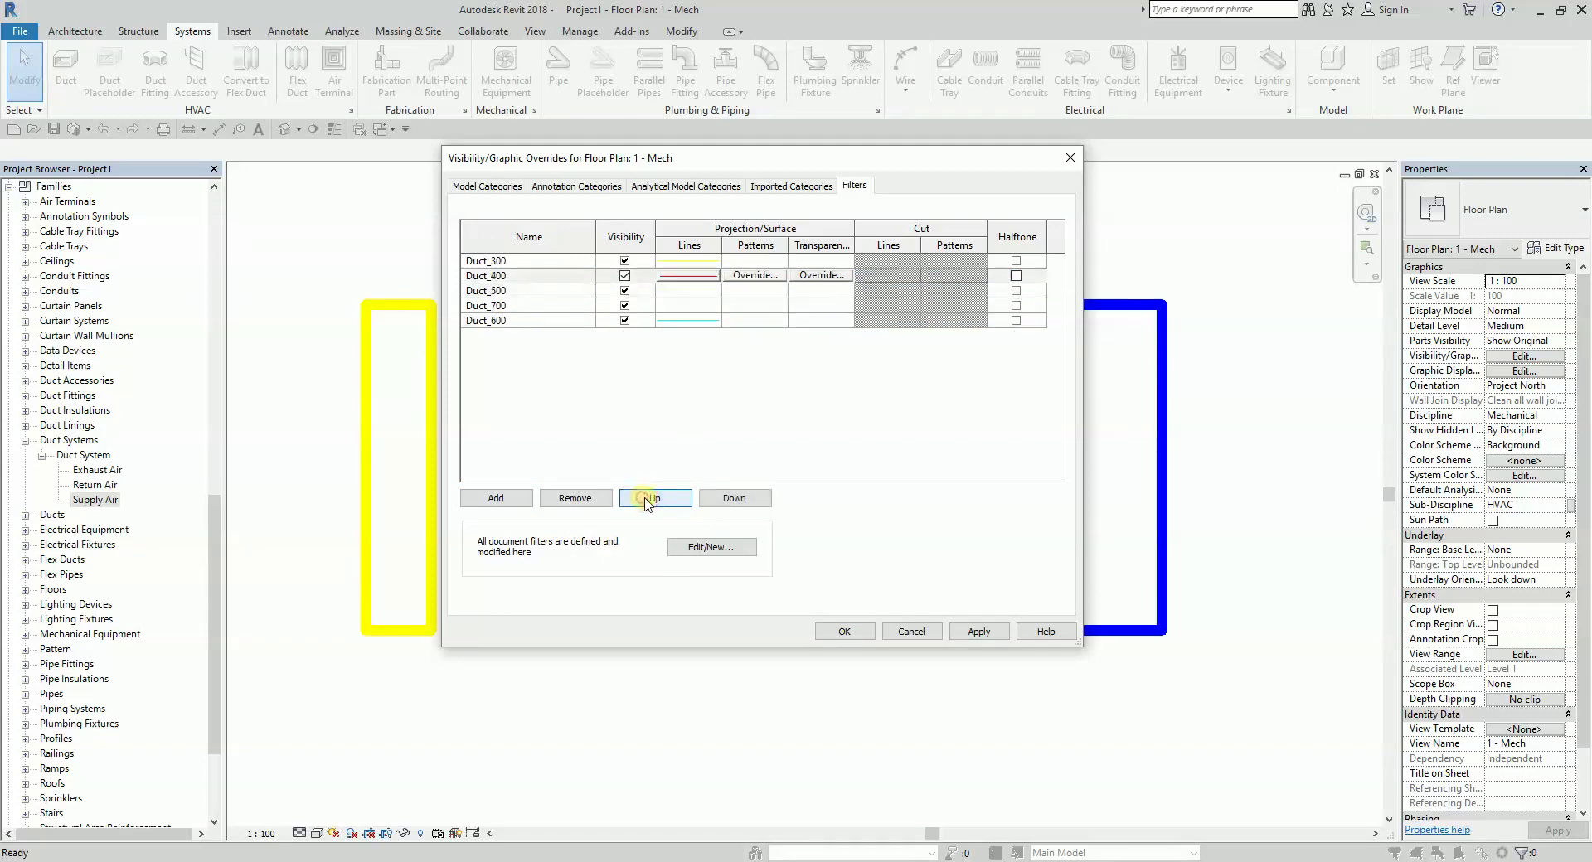
left_click(517, 323)
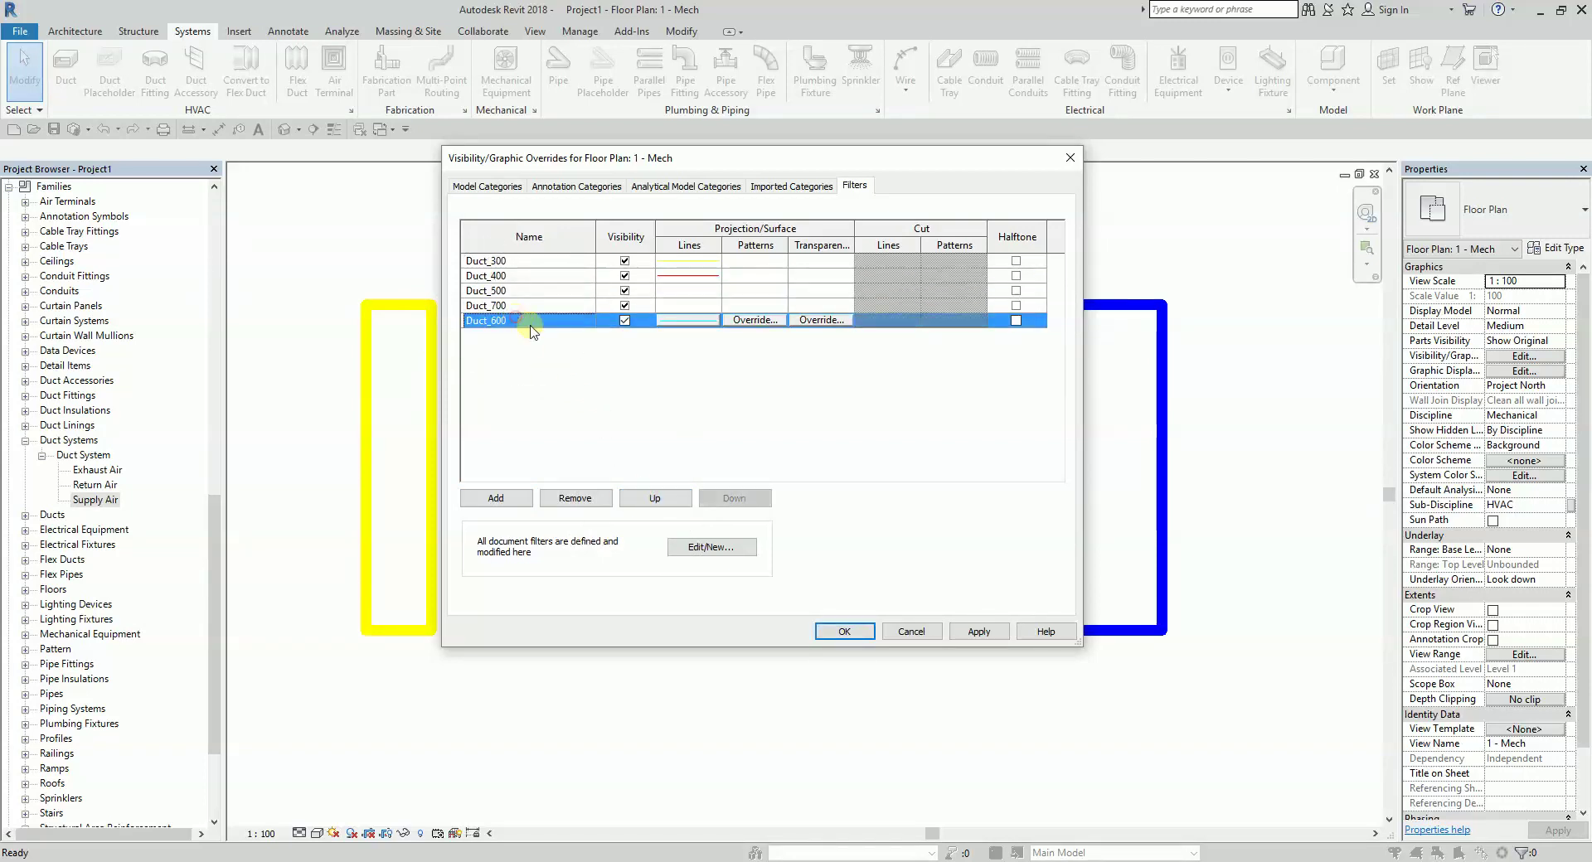
left_click(673, 500)
Override the projection line color of the Duct_500 filter with blue
left_click(680, 295)
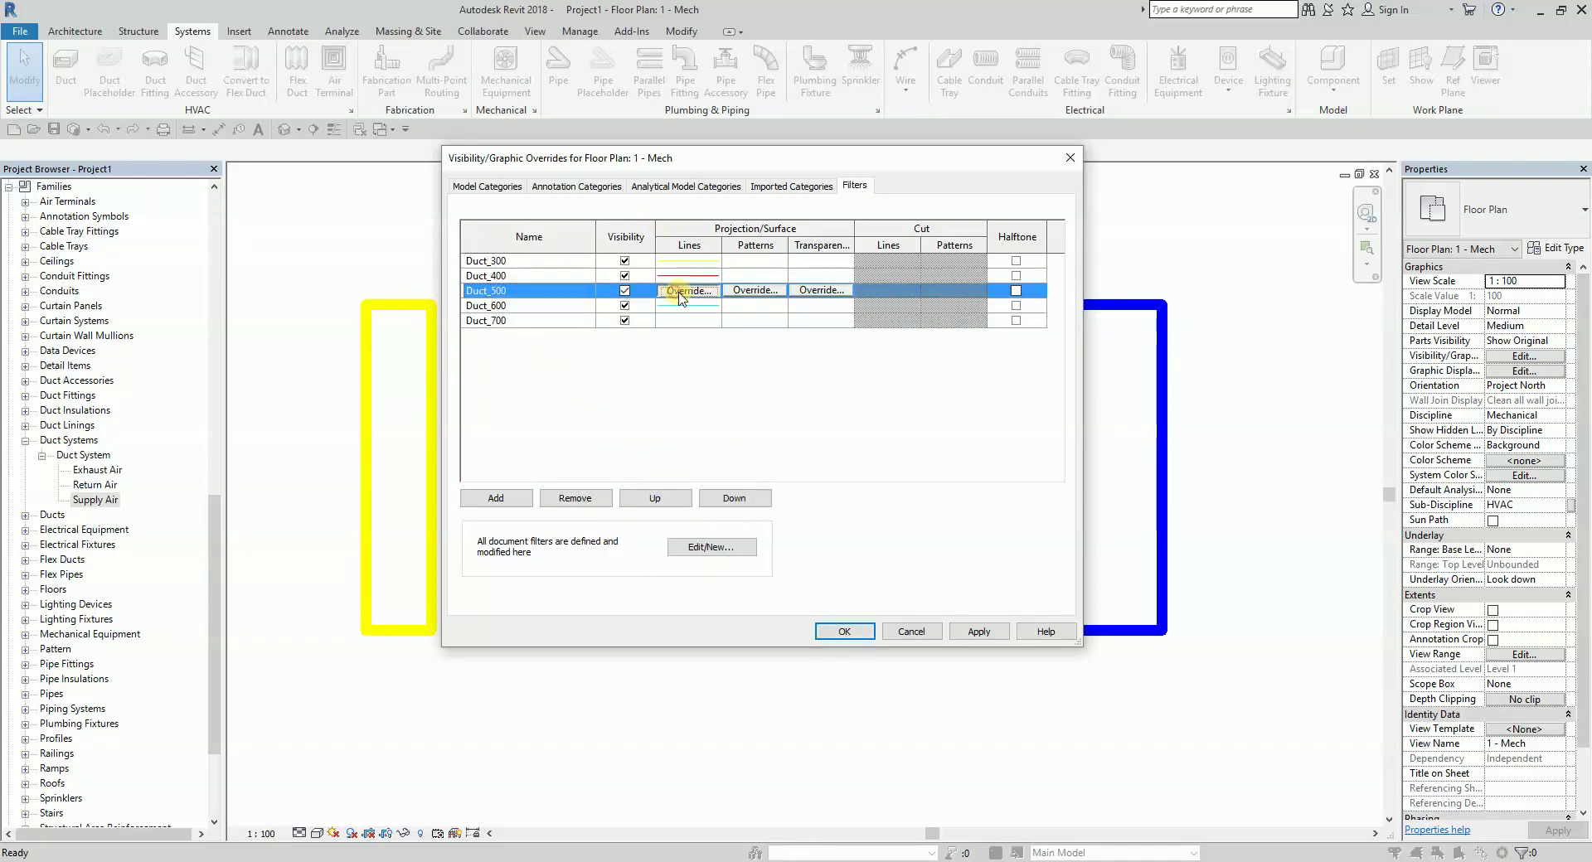
left_click(680, 294)
left_click(777, 398)
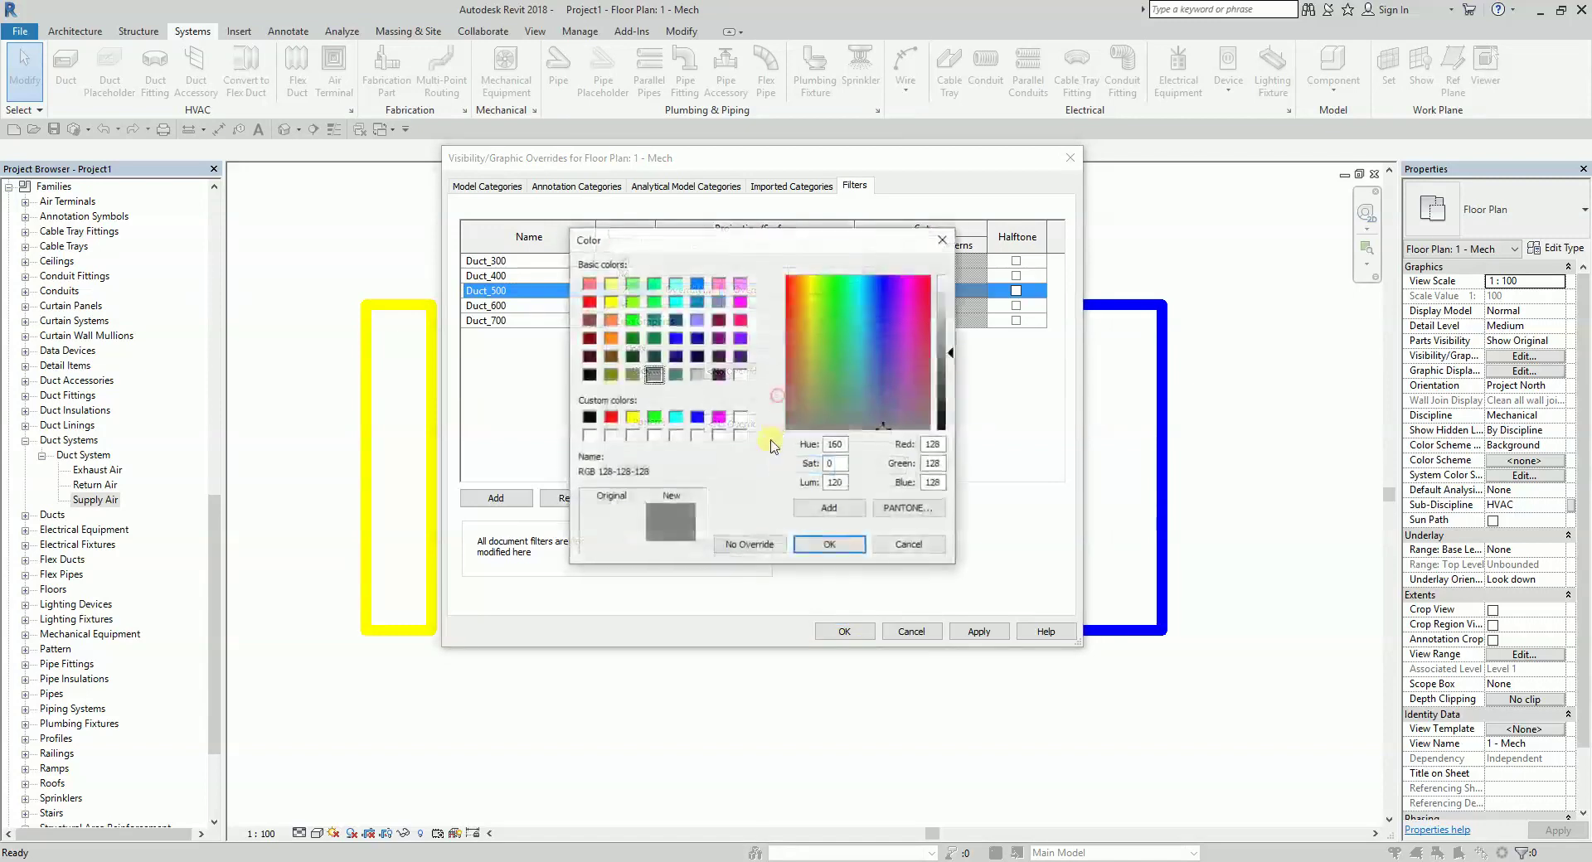
left_click(697, 417)
left_click(825, 547)
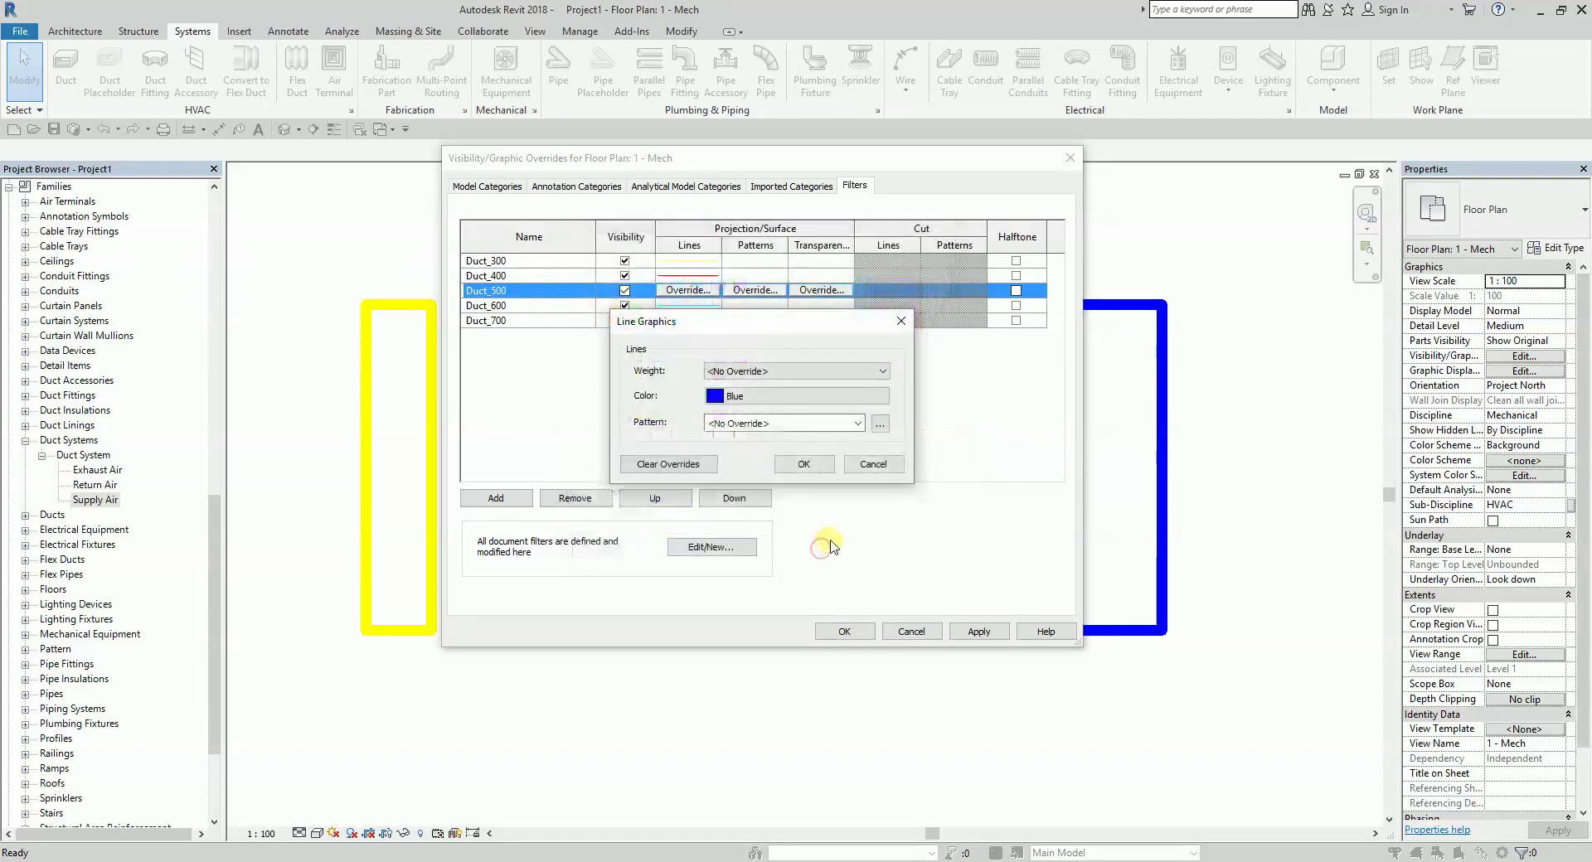
left_click(800, 462)
Override the projection line color of the Duct_700 filter with magenta and accept the view's graphic overrides
left_click(549, 323)
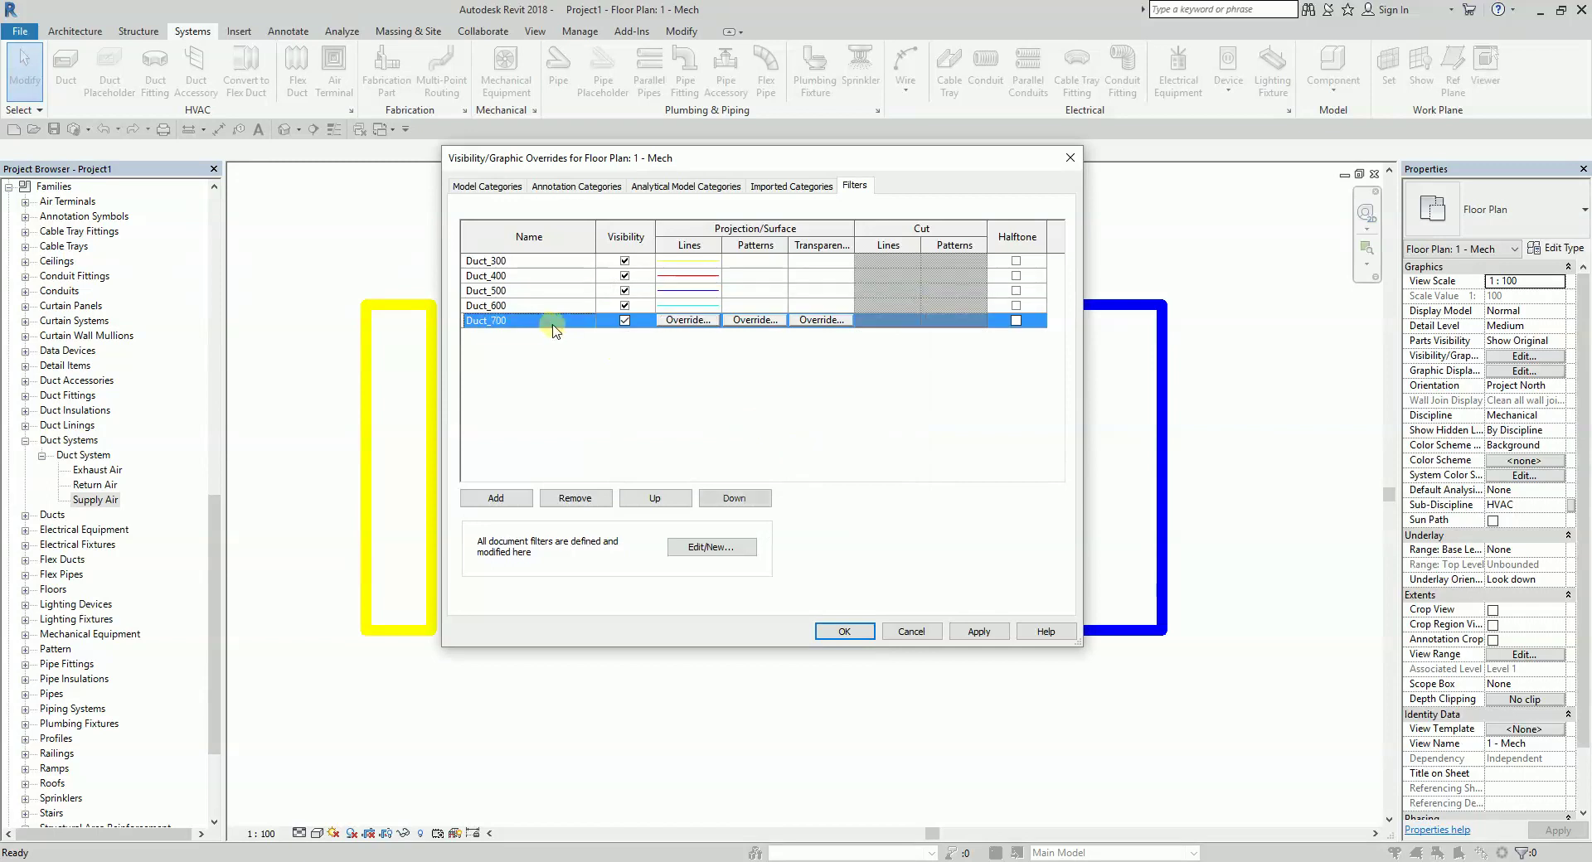
left_click(674, 320)
left_click(792, 398)
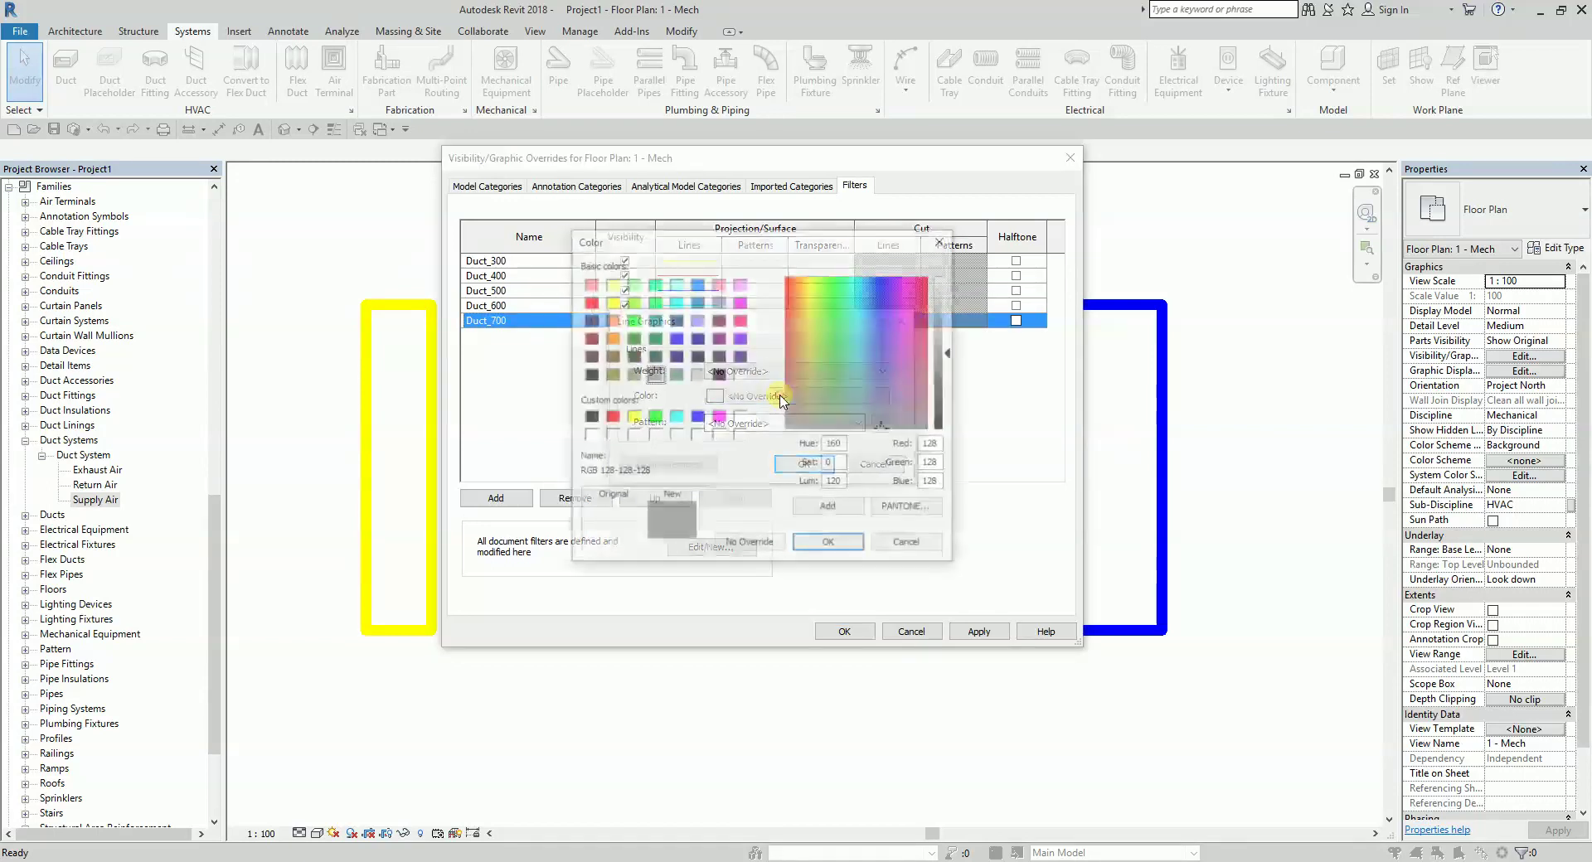
left_click(719, 418)
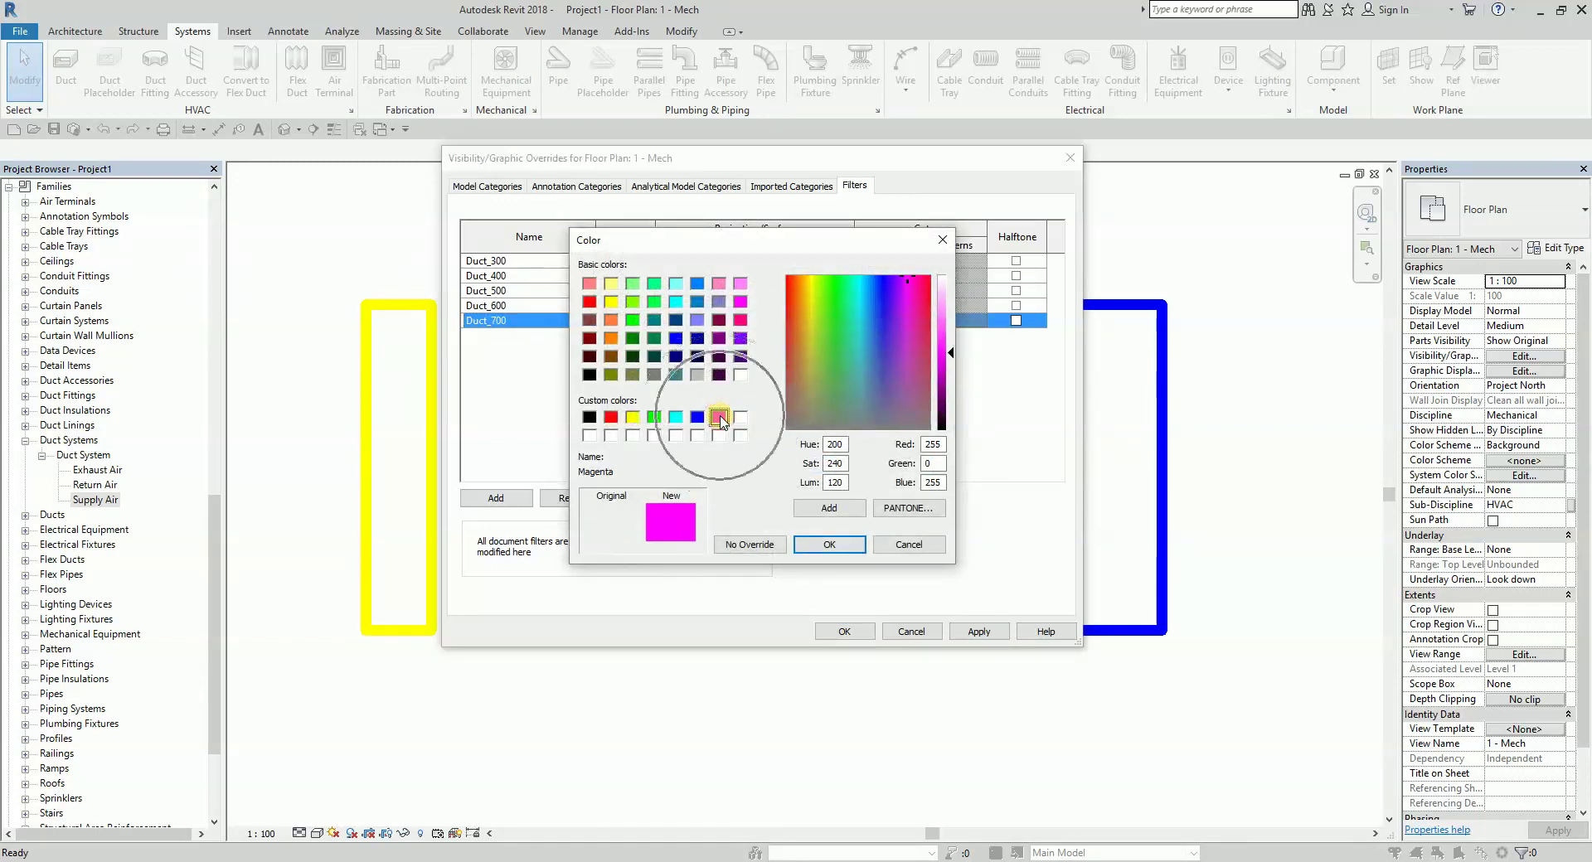
left_click(842, 547)
left_click(801, 465)
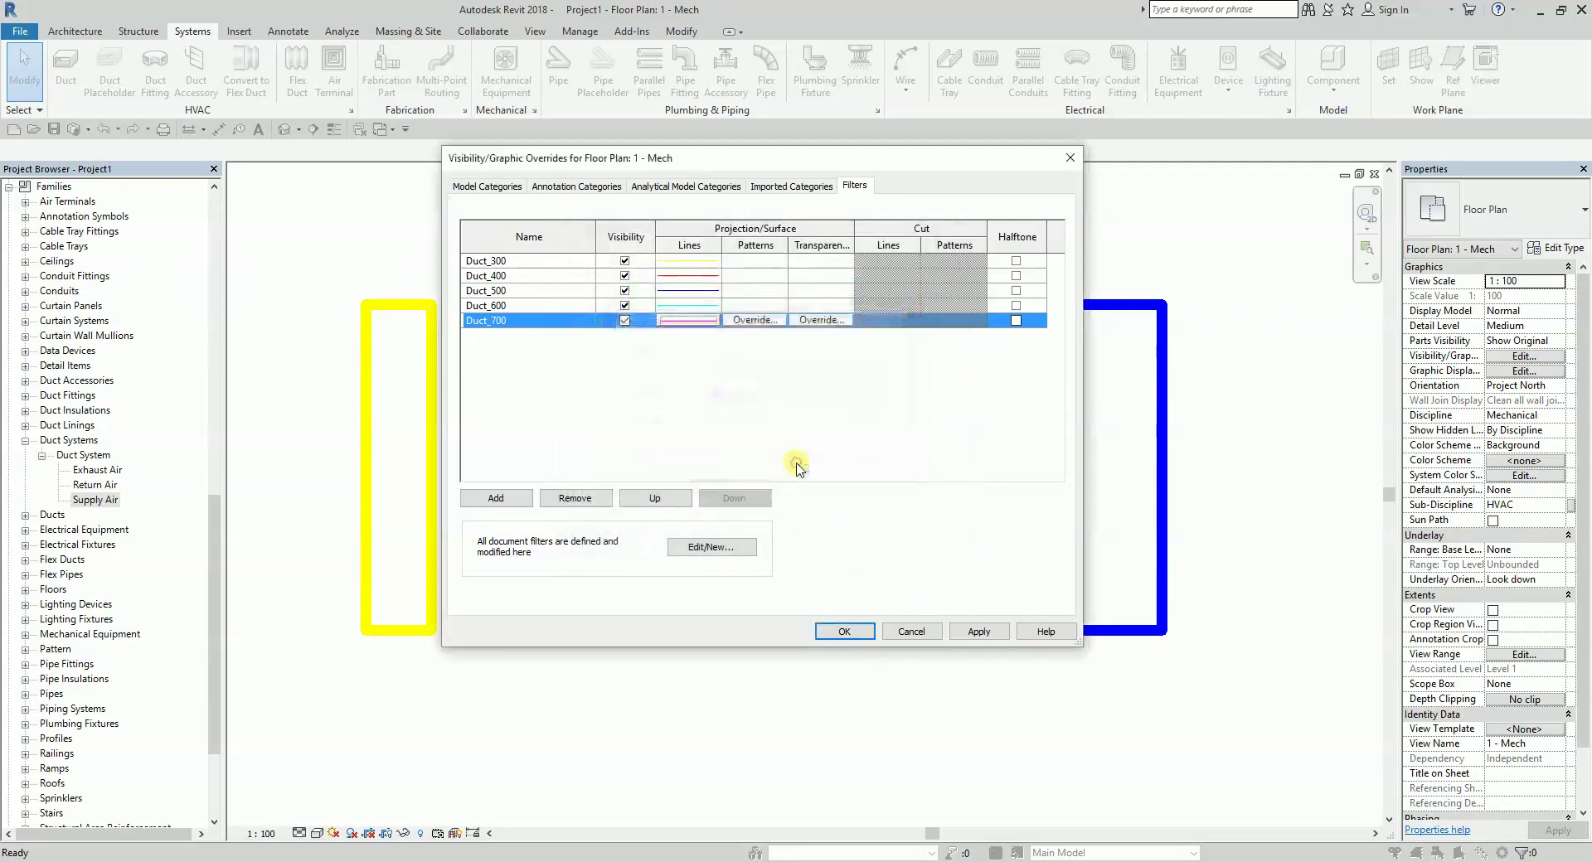
left_click(844, 632)
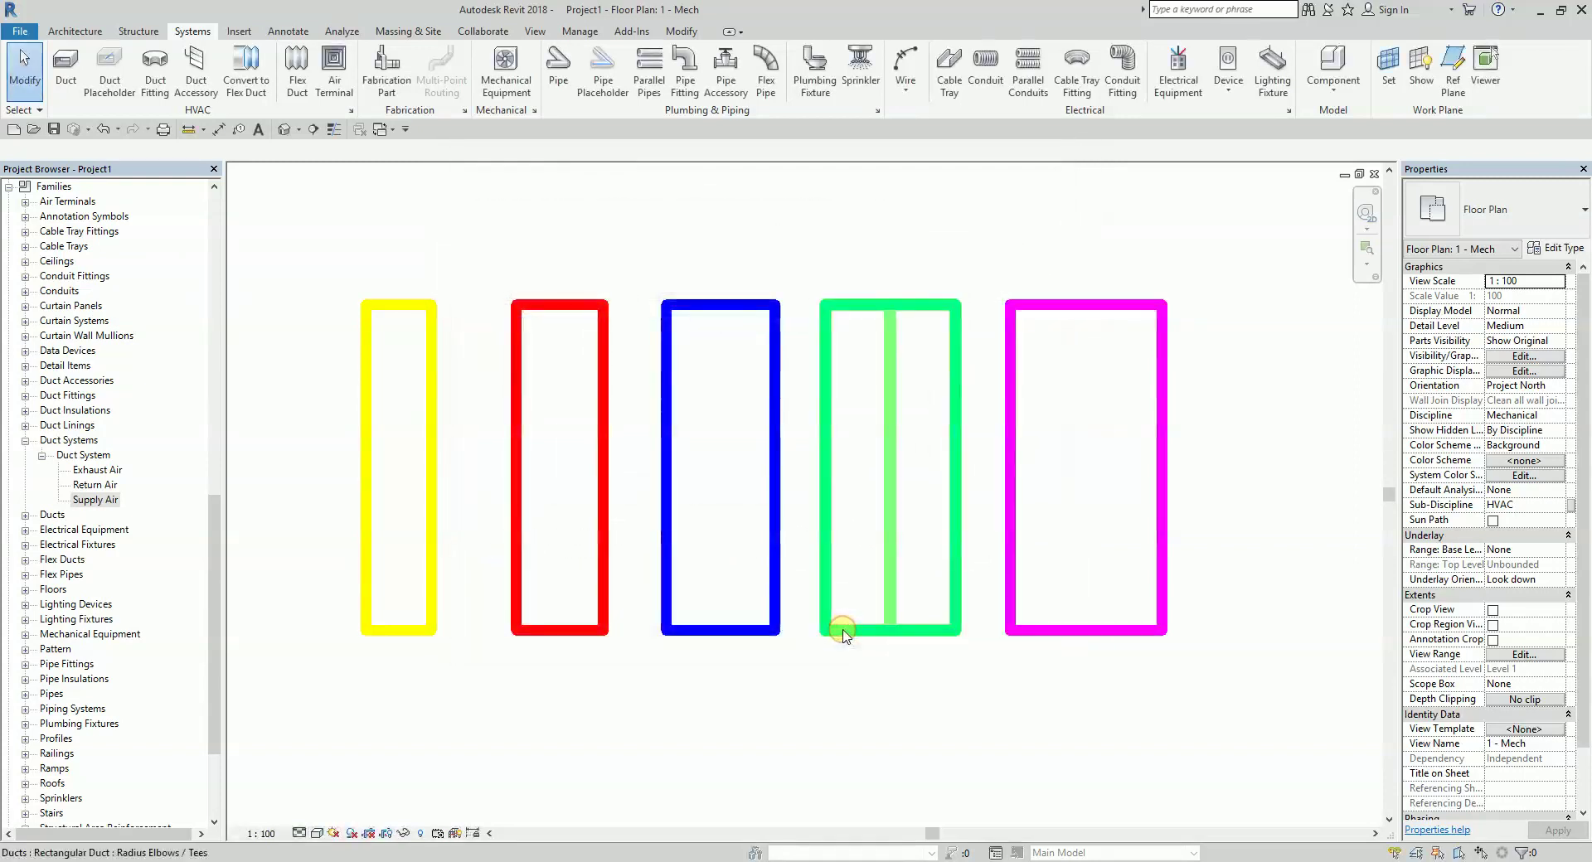
Draw a horizontal rectangular duct 700 wide and 400 high above the row of colored ducts
scroll(949, 543, "down", 2)
middle_click_drag(989, 527, 834, 571)
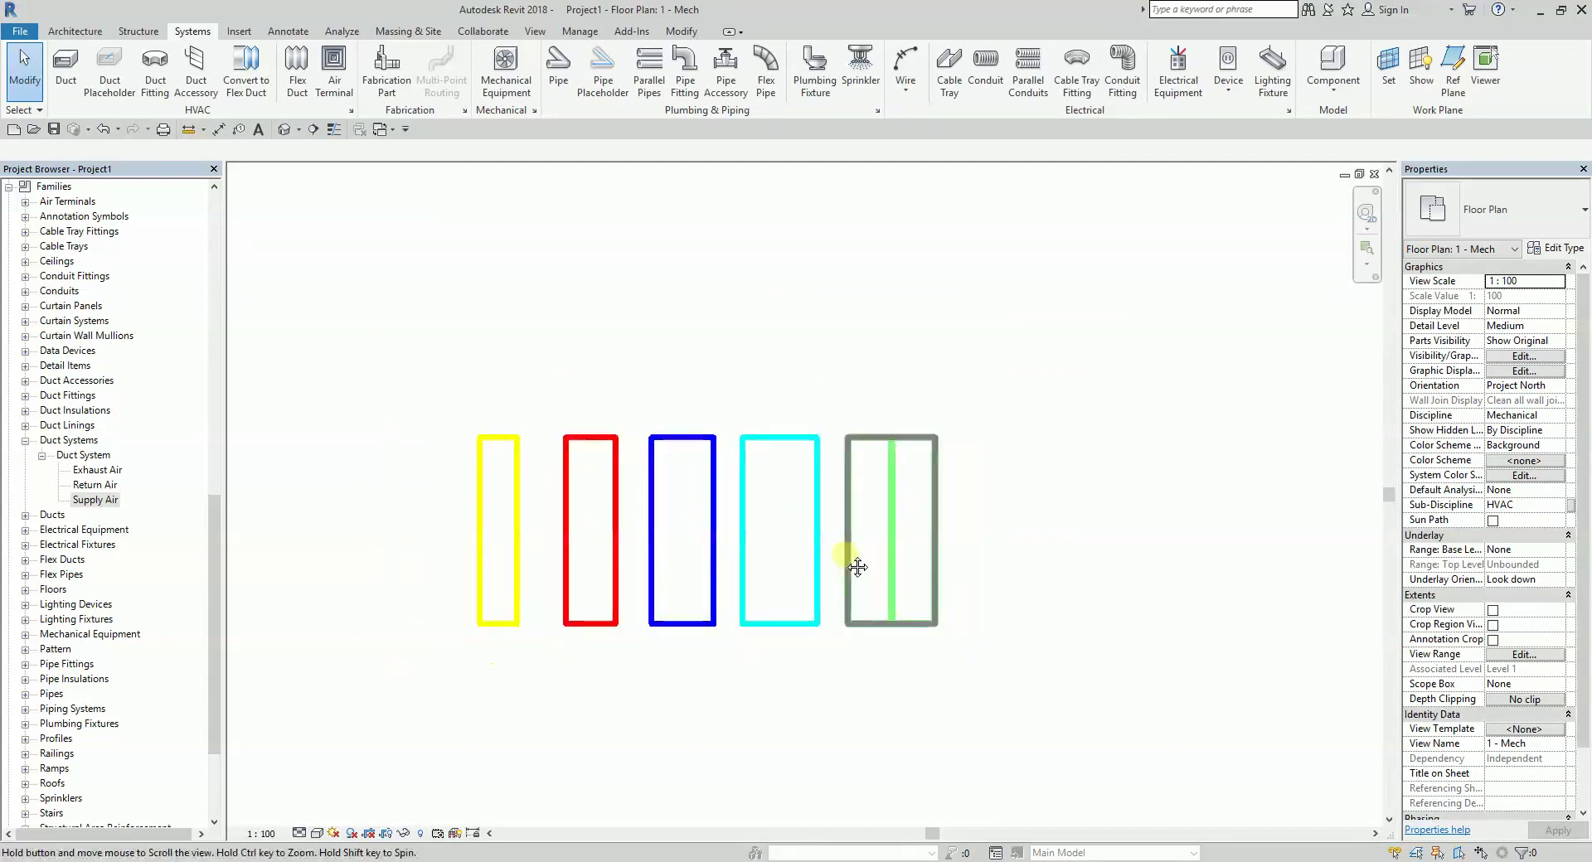
left_click(66, 70)
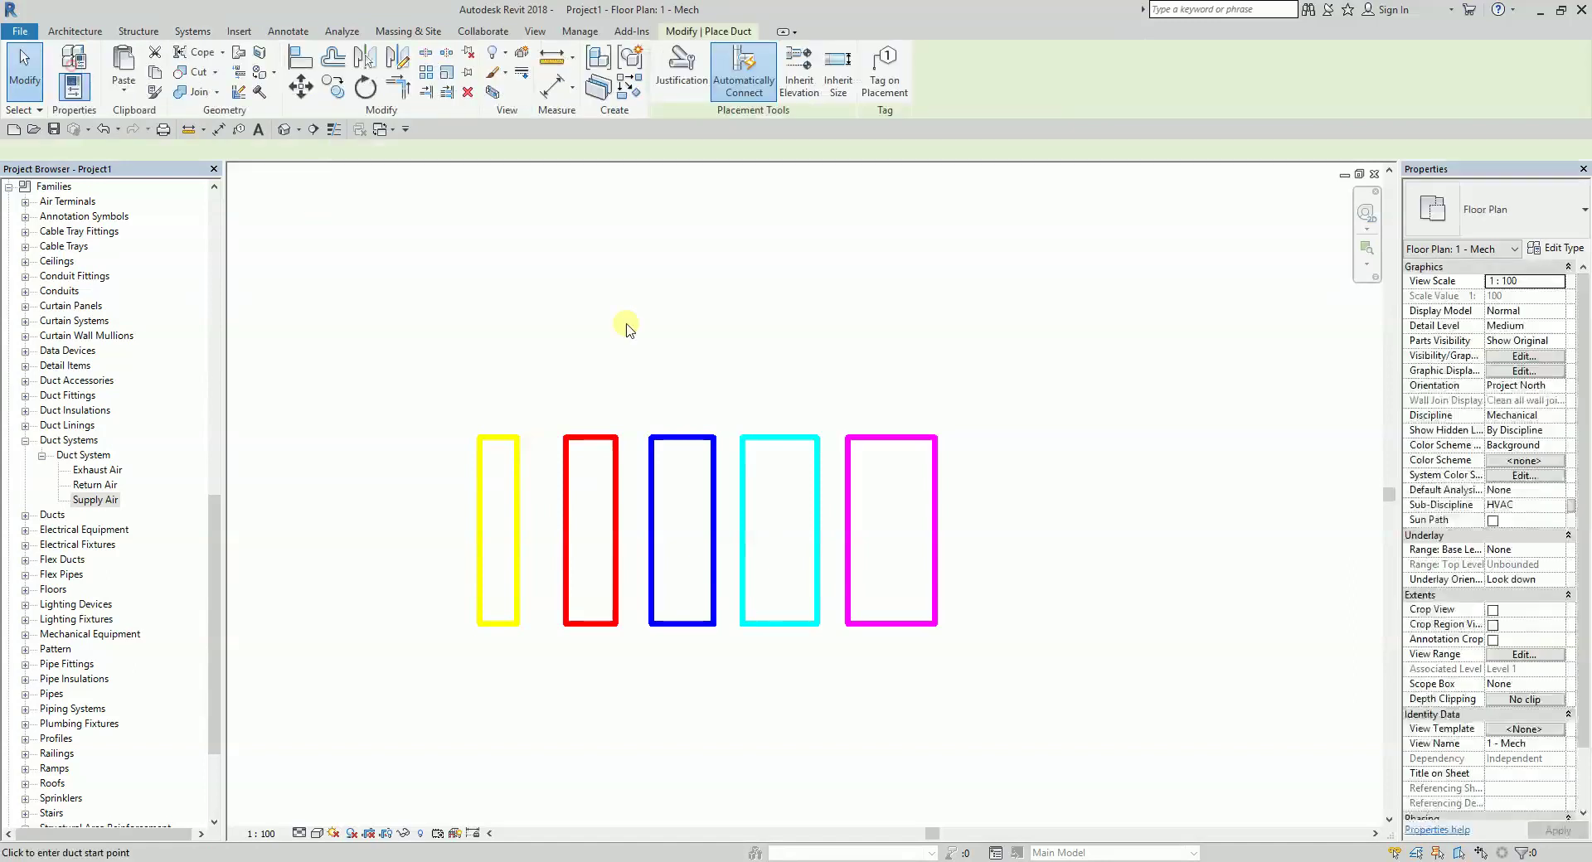
left_click(224, 150)
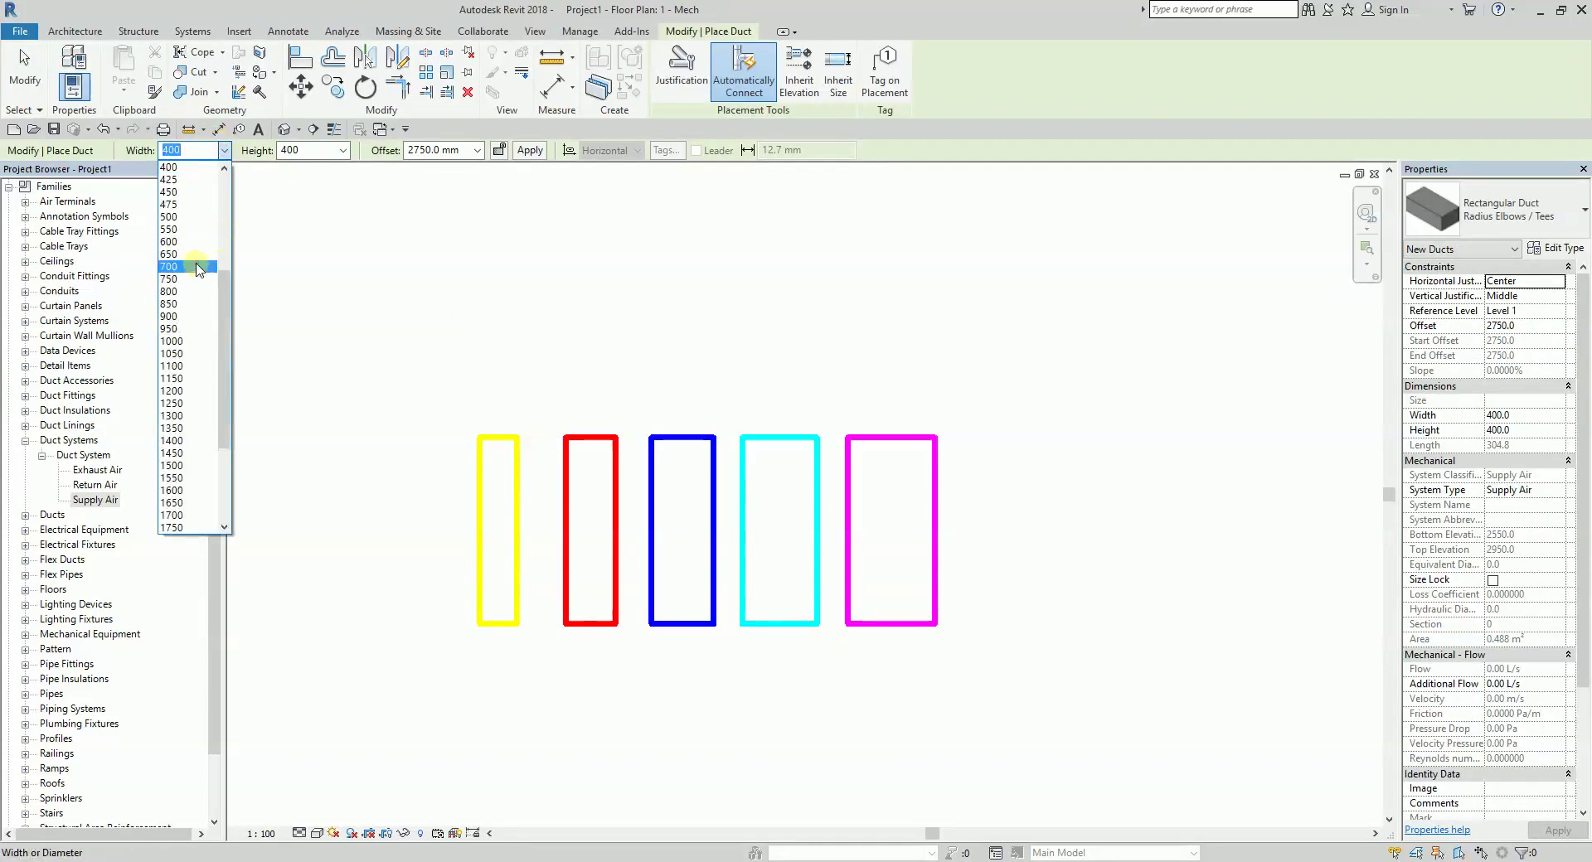
left_click(170, 266)
scroll(614, 309, "down", 2)
middle_click_drag(614, 310, 476, 346)
scroll(735, 473, "down", 2)
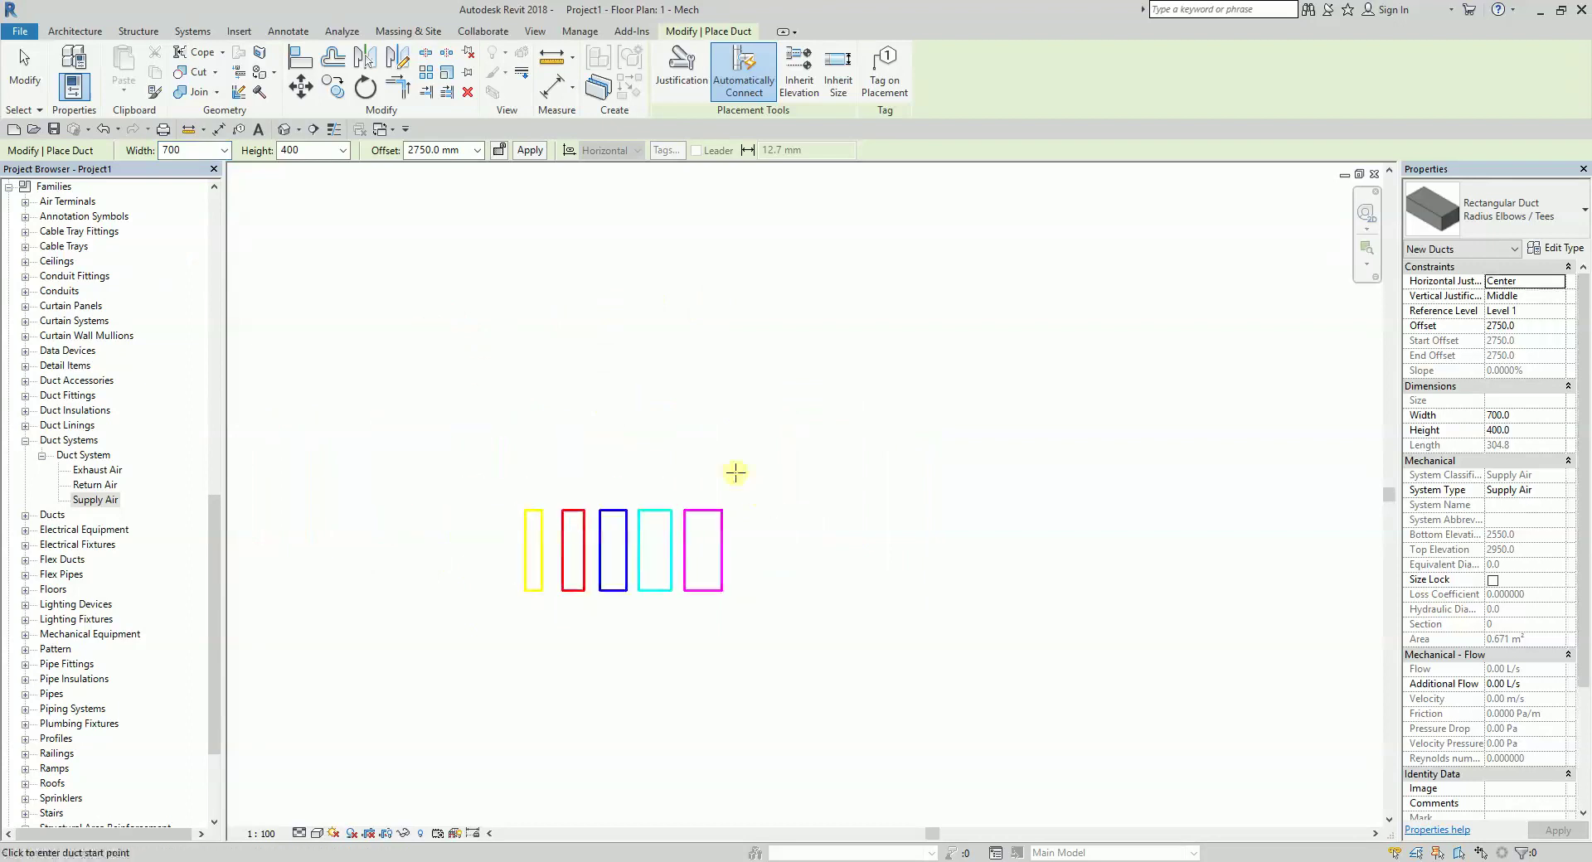
left_click(521, 340)
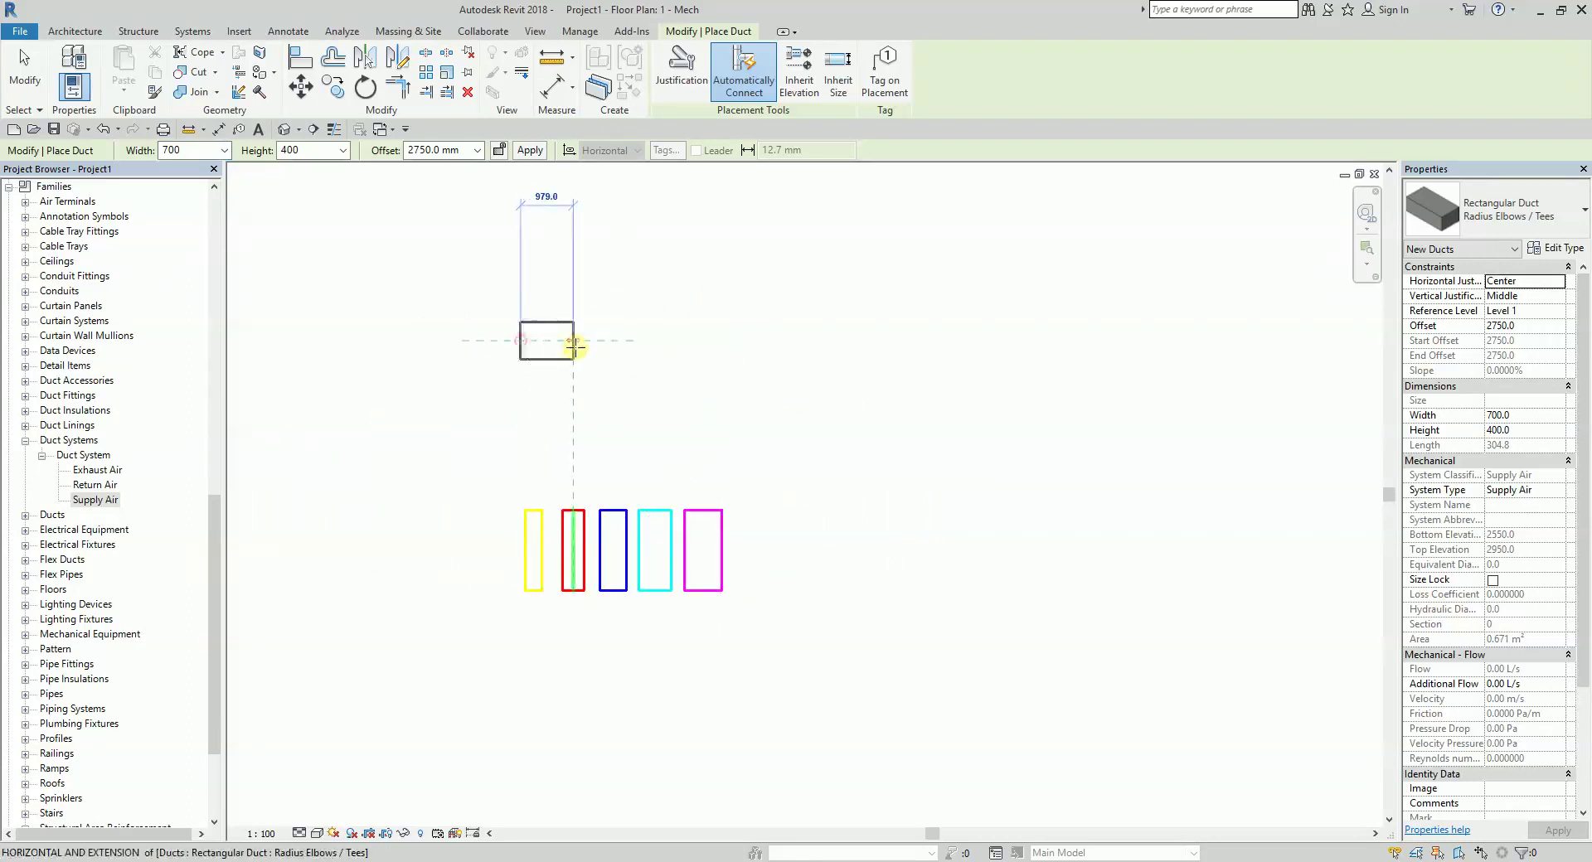
left_click(799, 340)
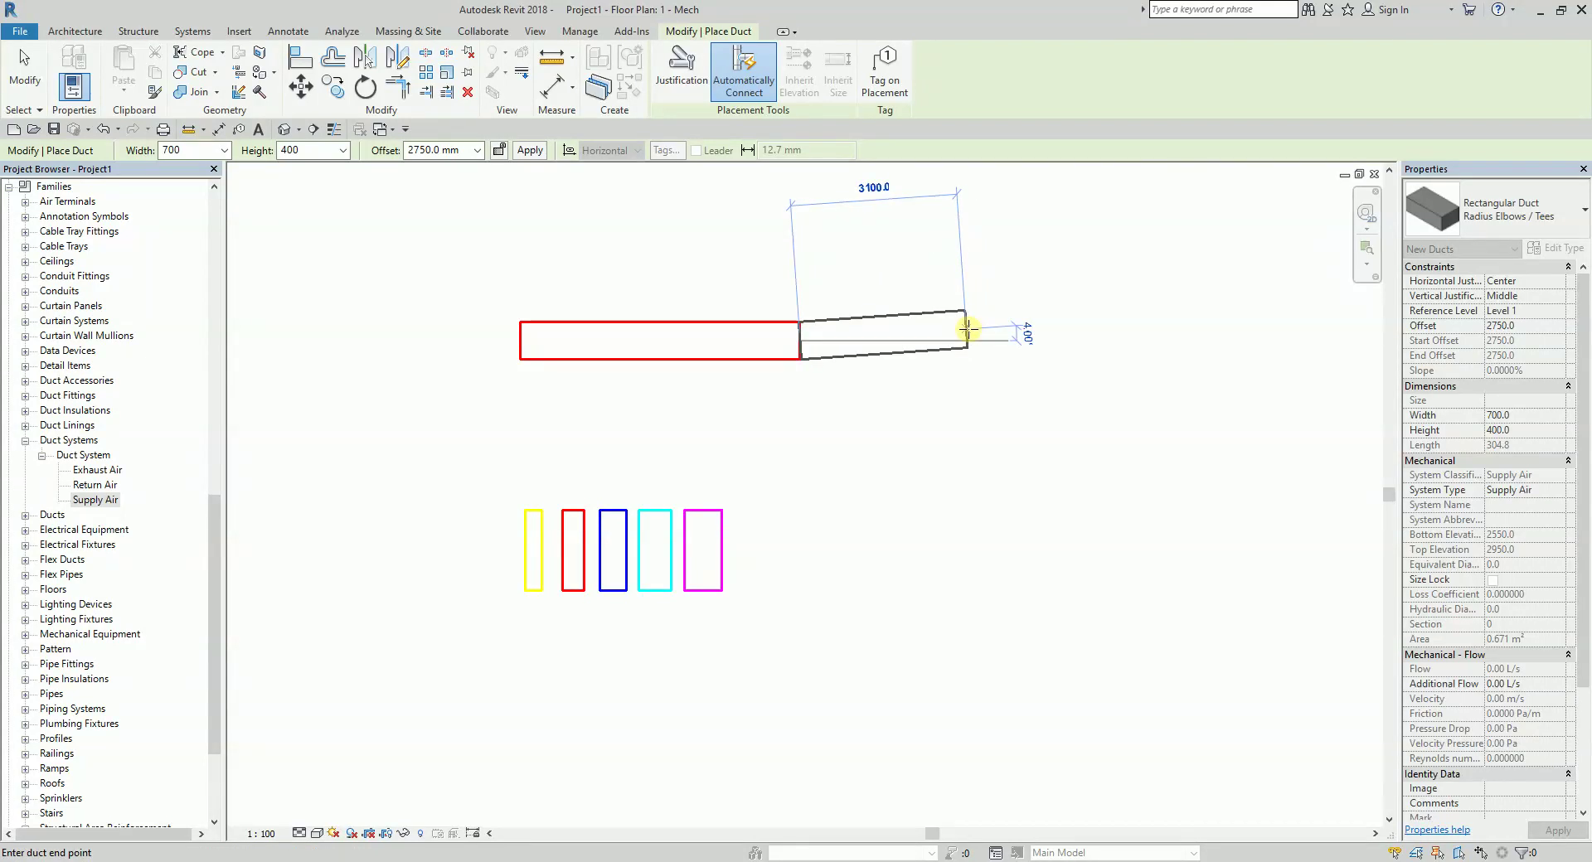
left_click(340, 150)
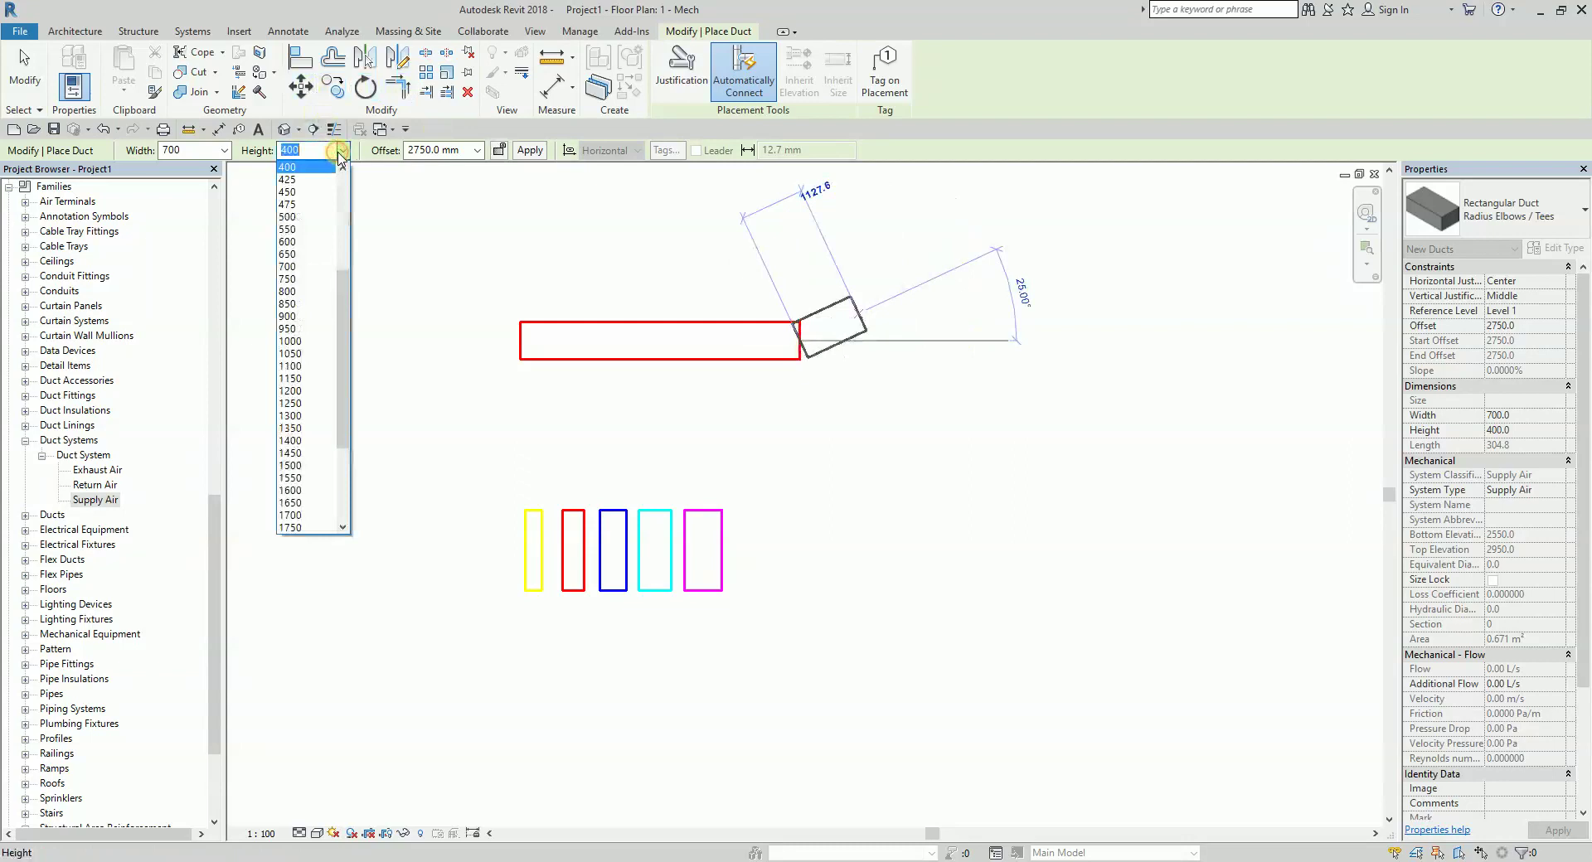
left_click(298, 268)
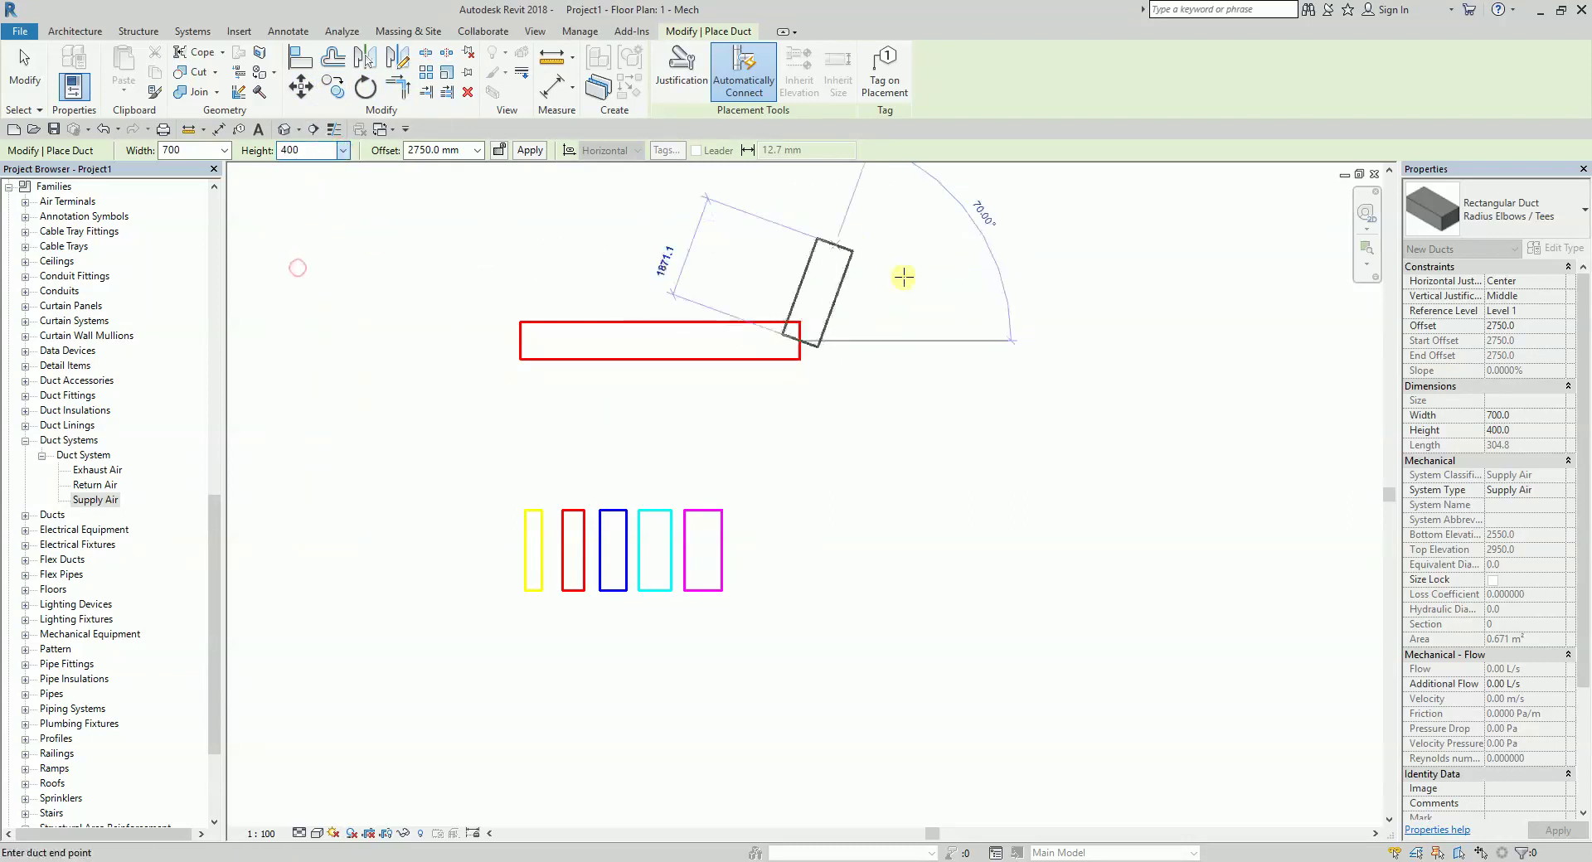
left_click(935, 288)
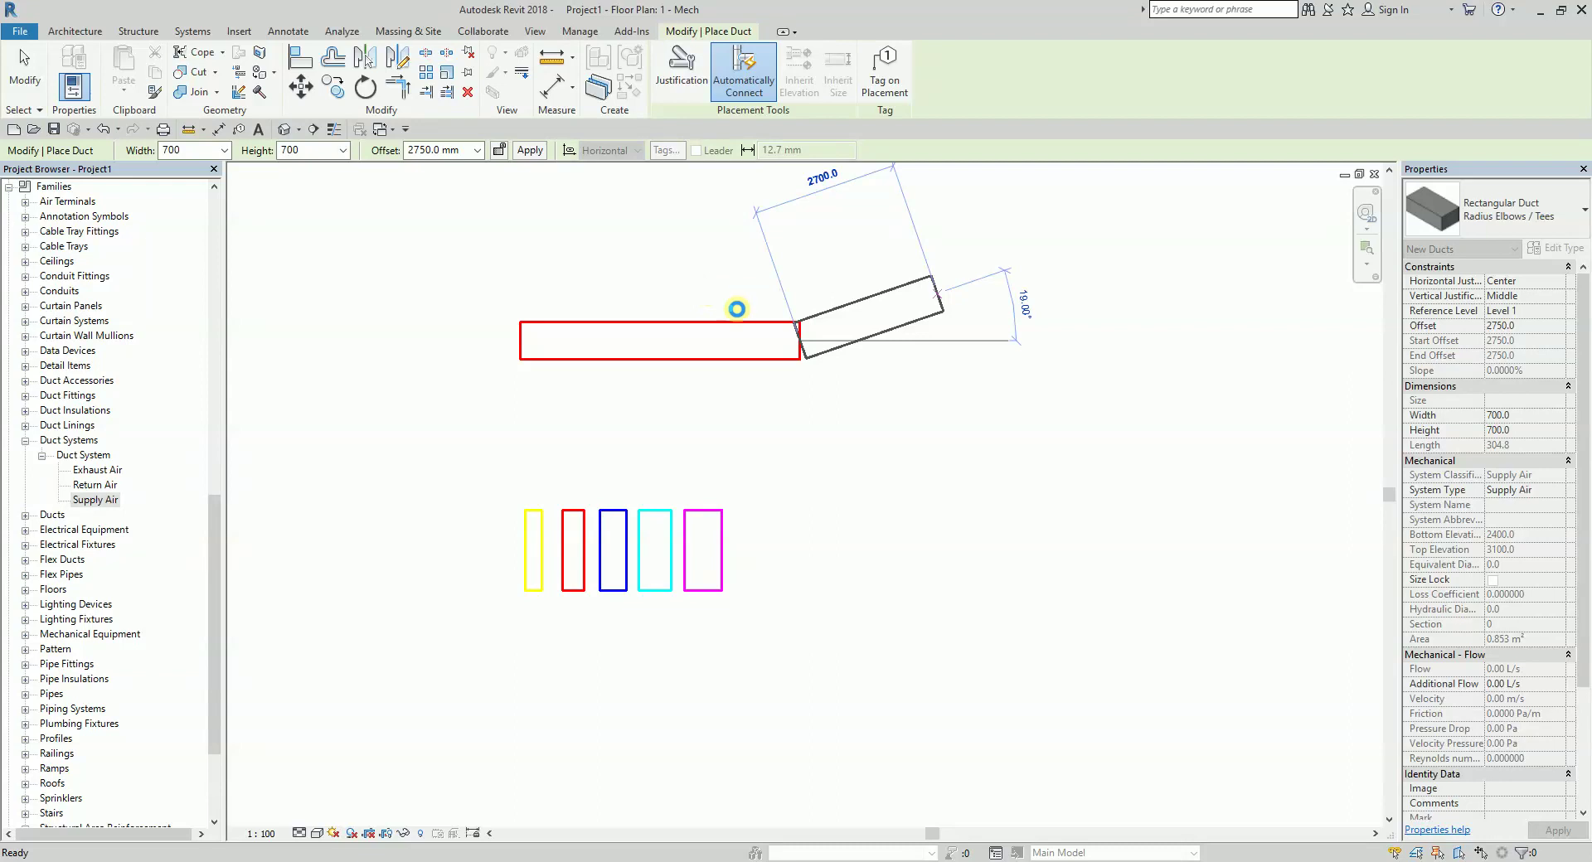
key("Escape")
key("Escape")
Set the height of the horizontal 700-wide duct to 700
left_click(732, 324)
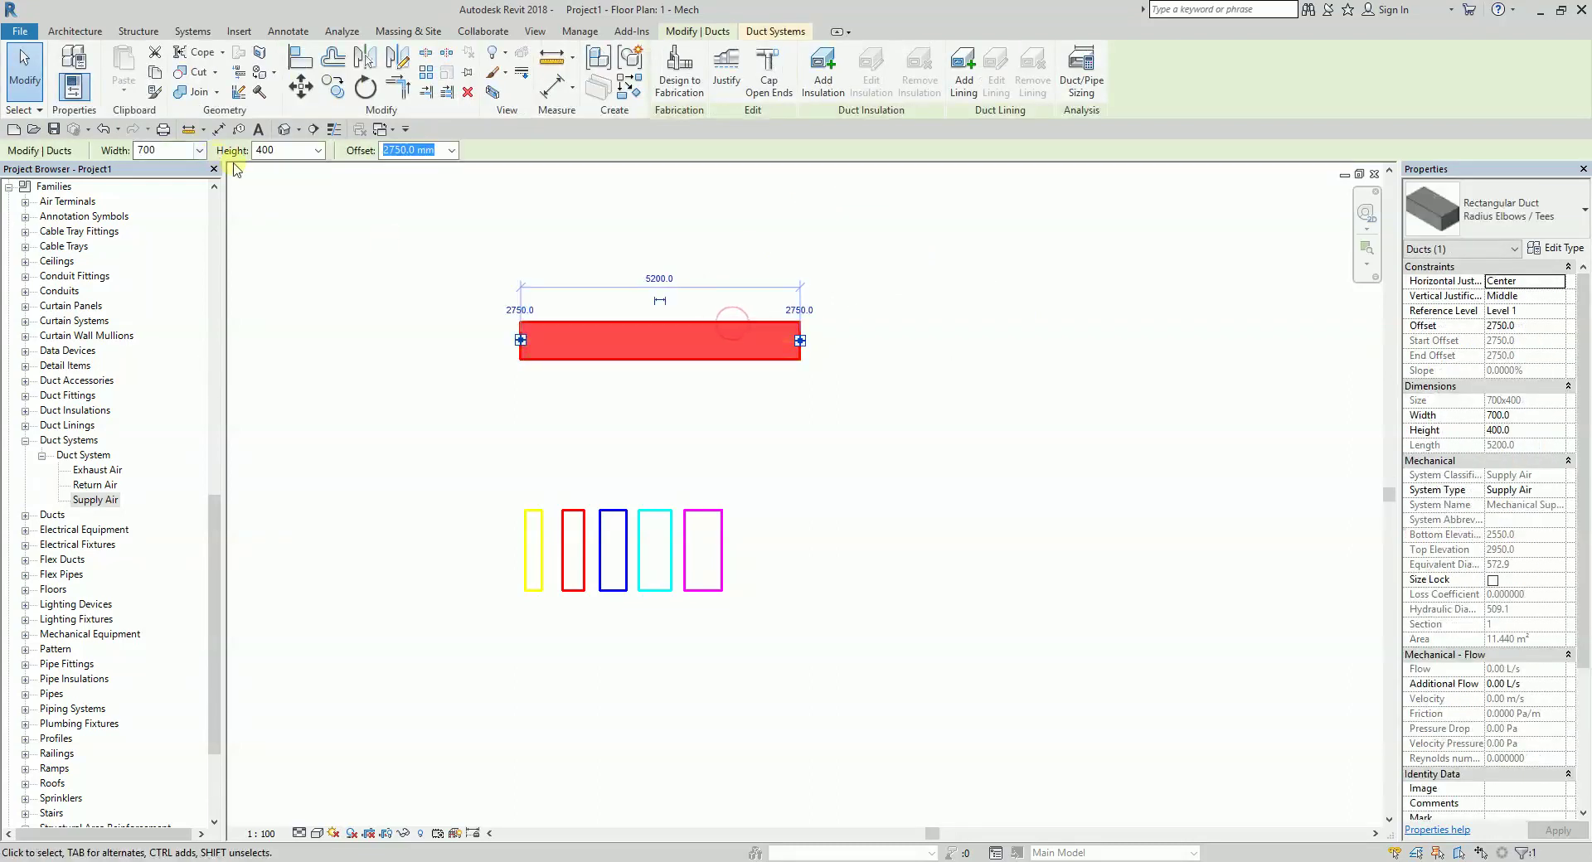
left_click(317, 150)
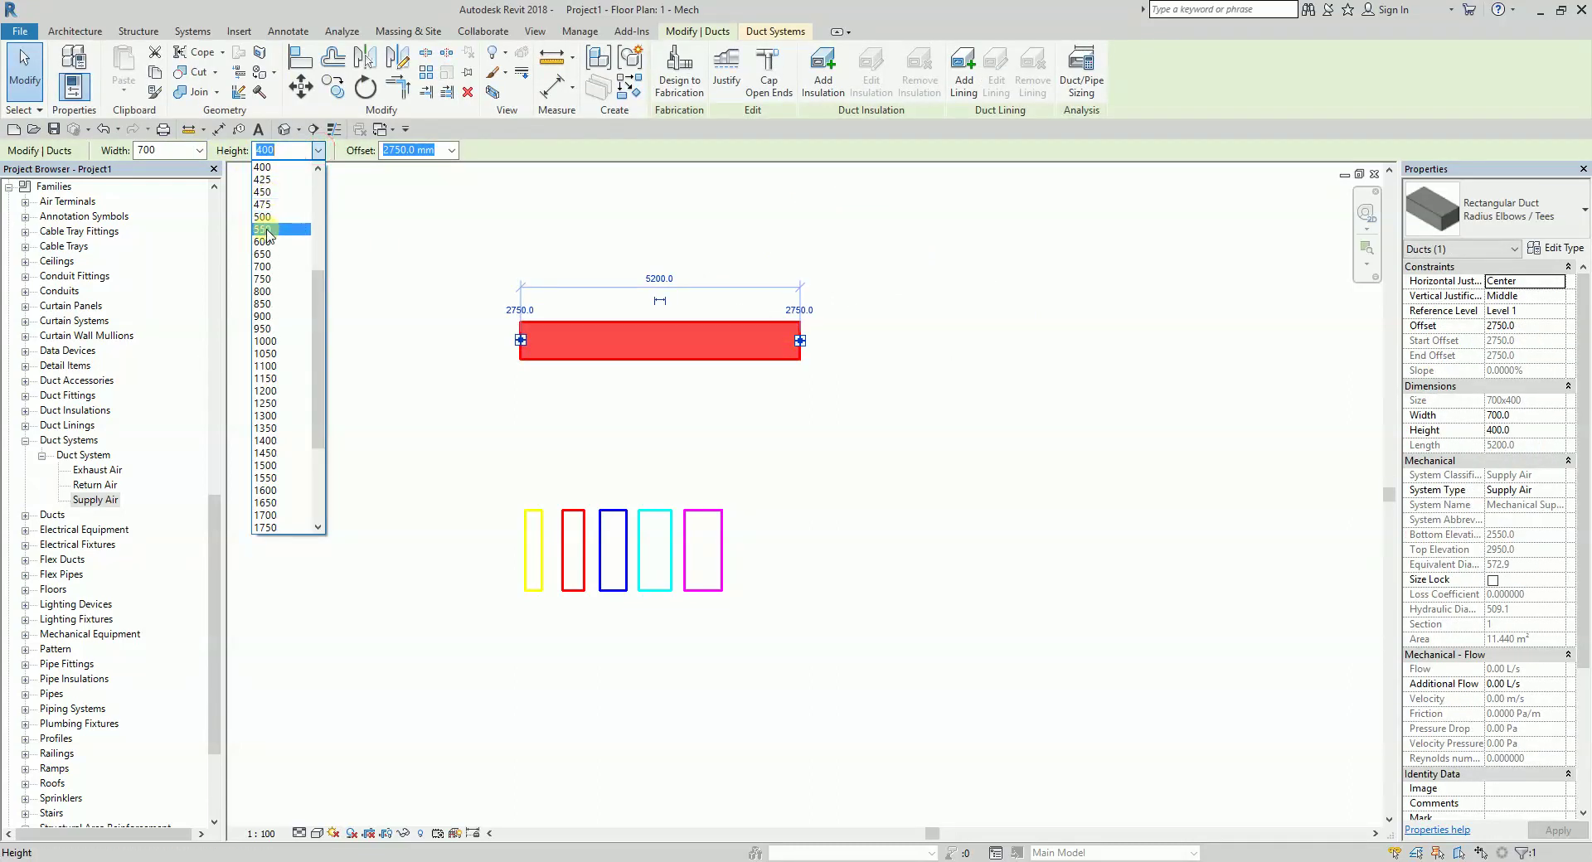
left_click(262, 255)
left_click(960, 424)
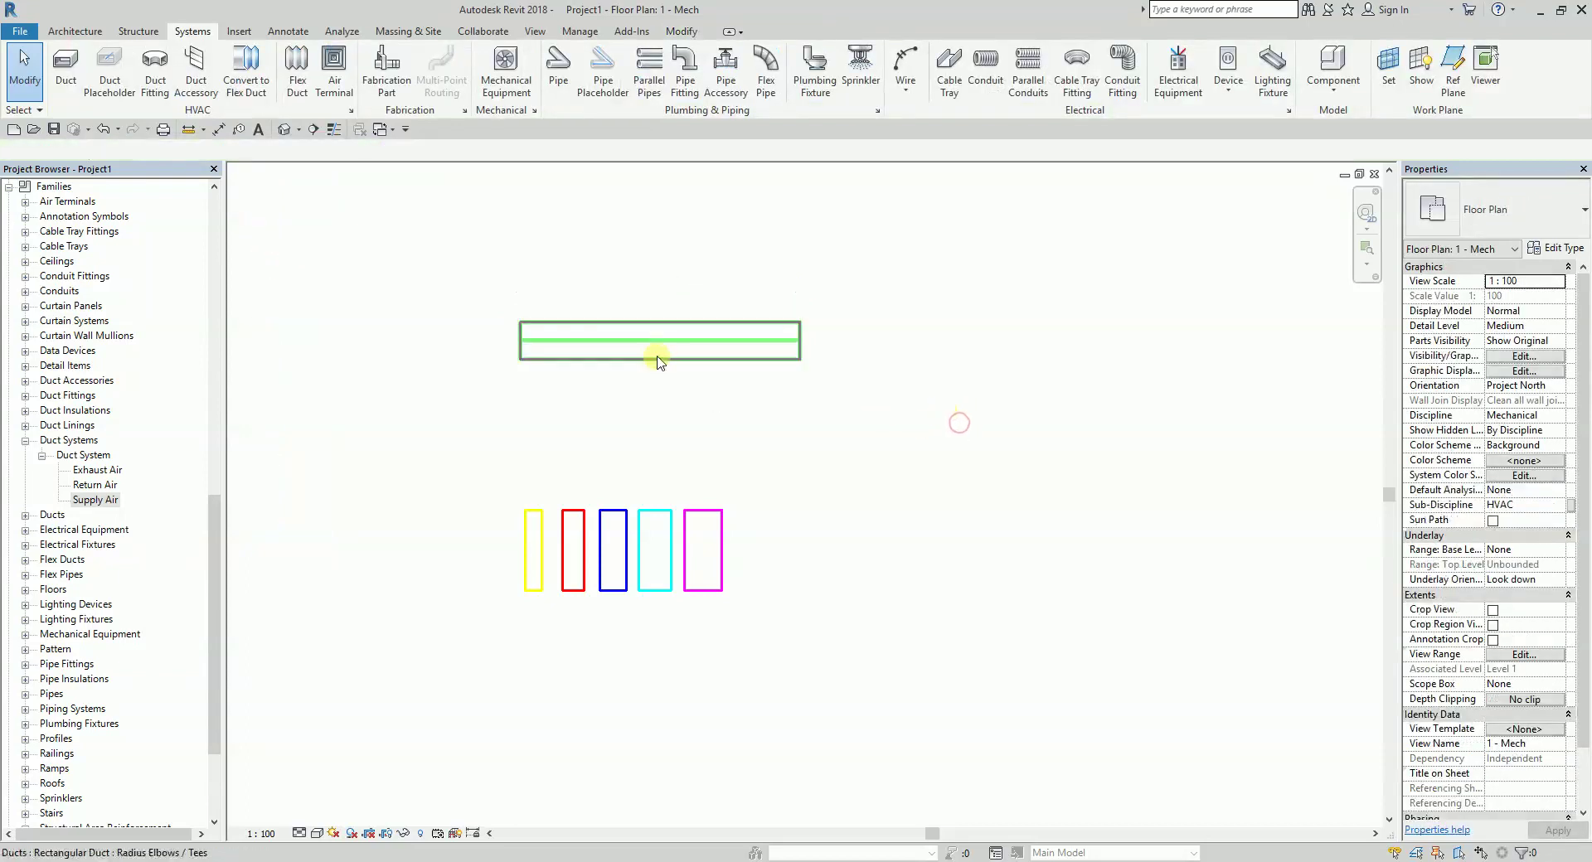
Draw a 600 by 600 rectangular duct horizontally onward from the open right end of the magenta duct
left_click(64, 68)
left_click(224, 150)
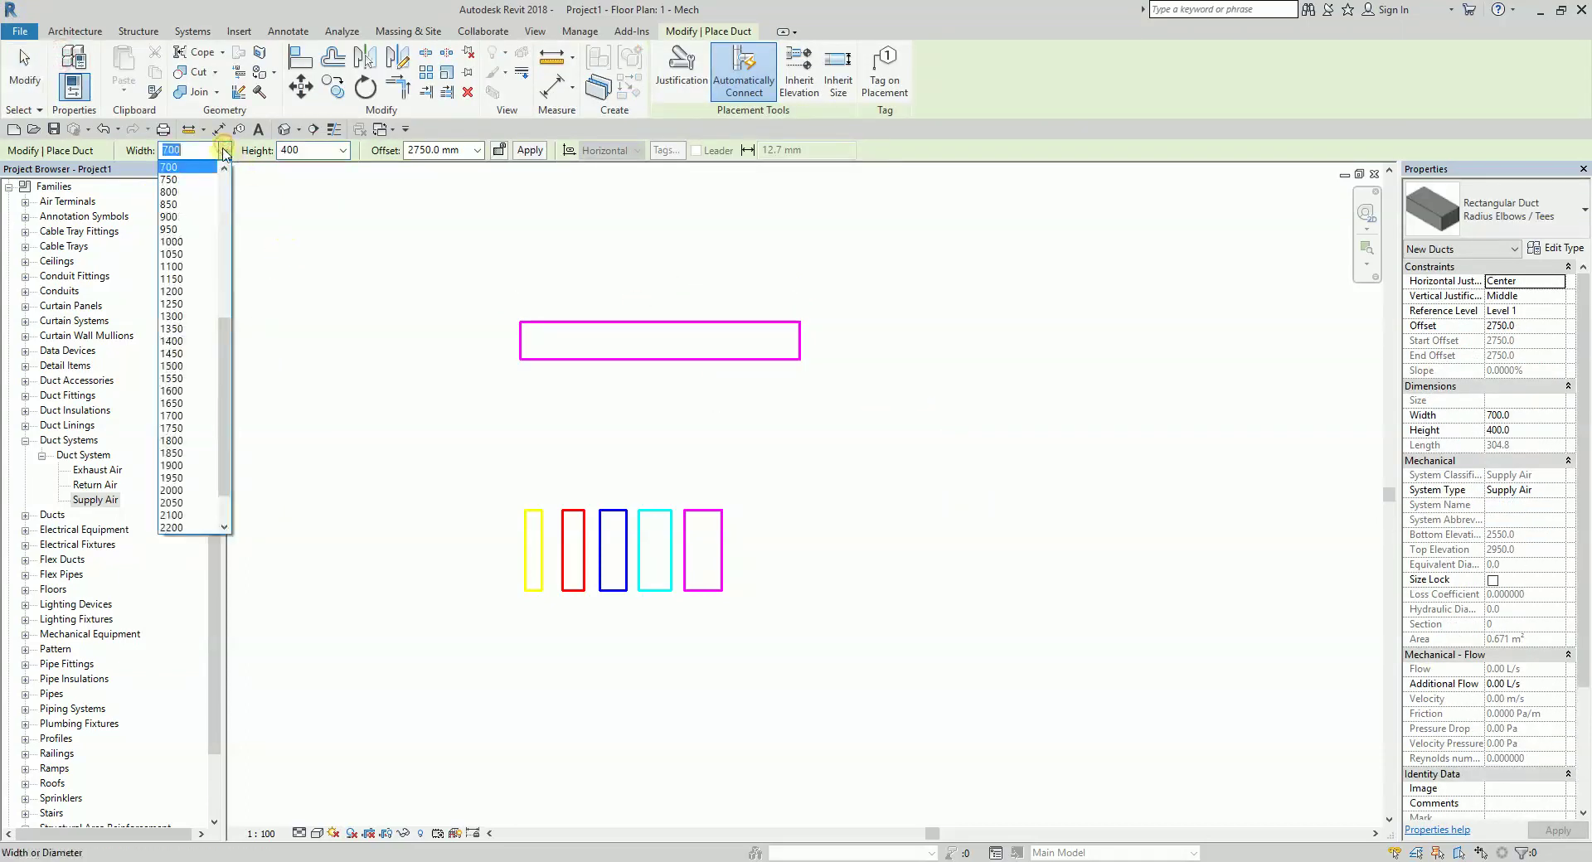
scroll(205, 208, "up", 1)
left_click(174, 180)
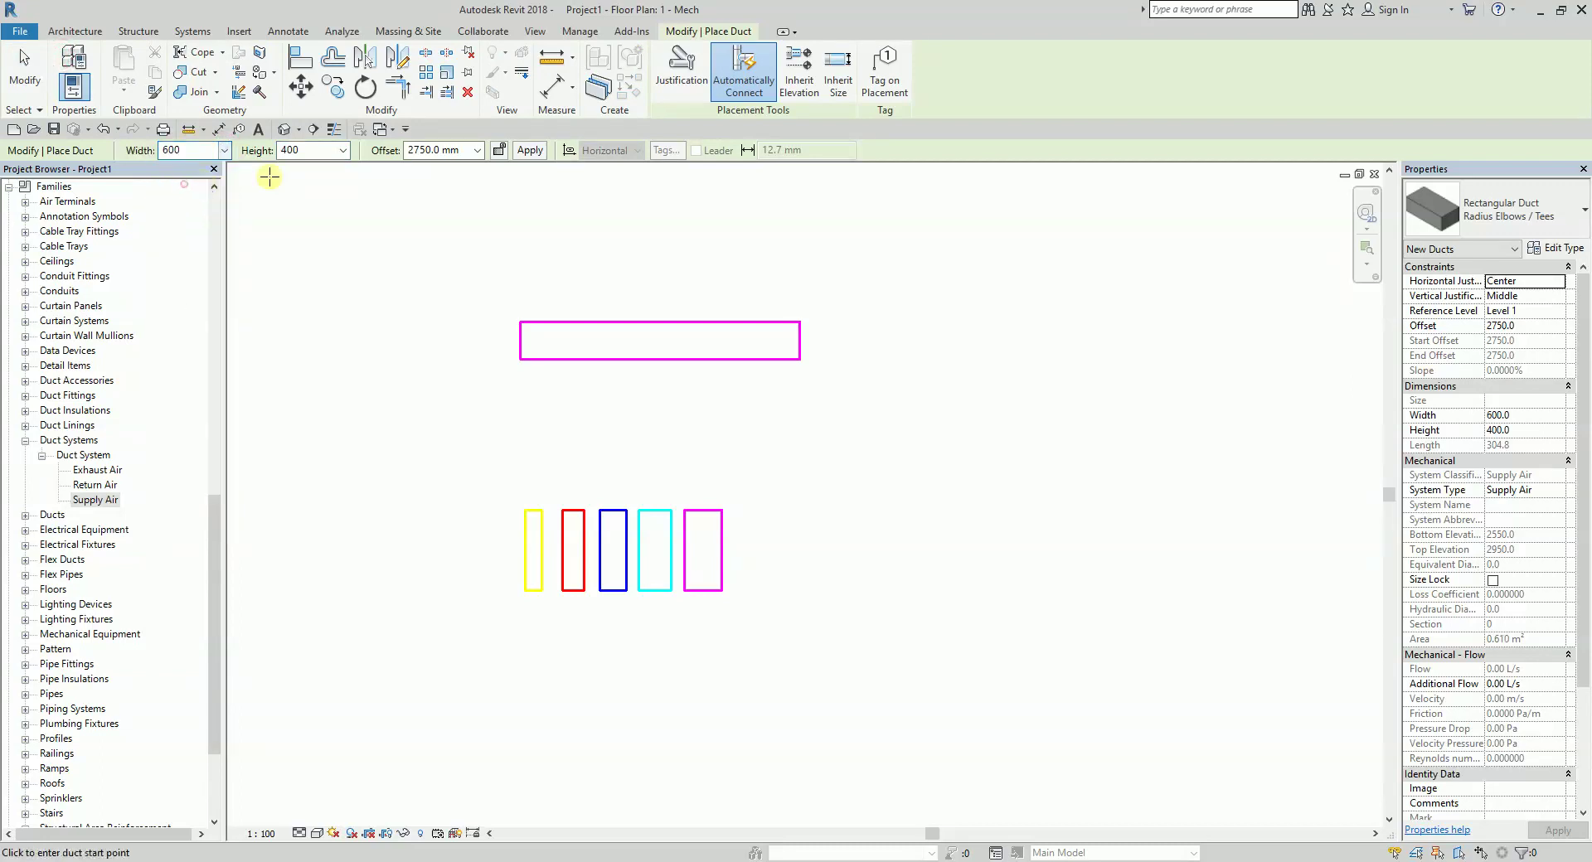
left_click(343, 150)
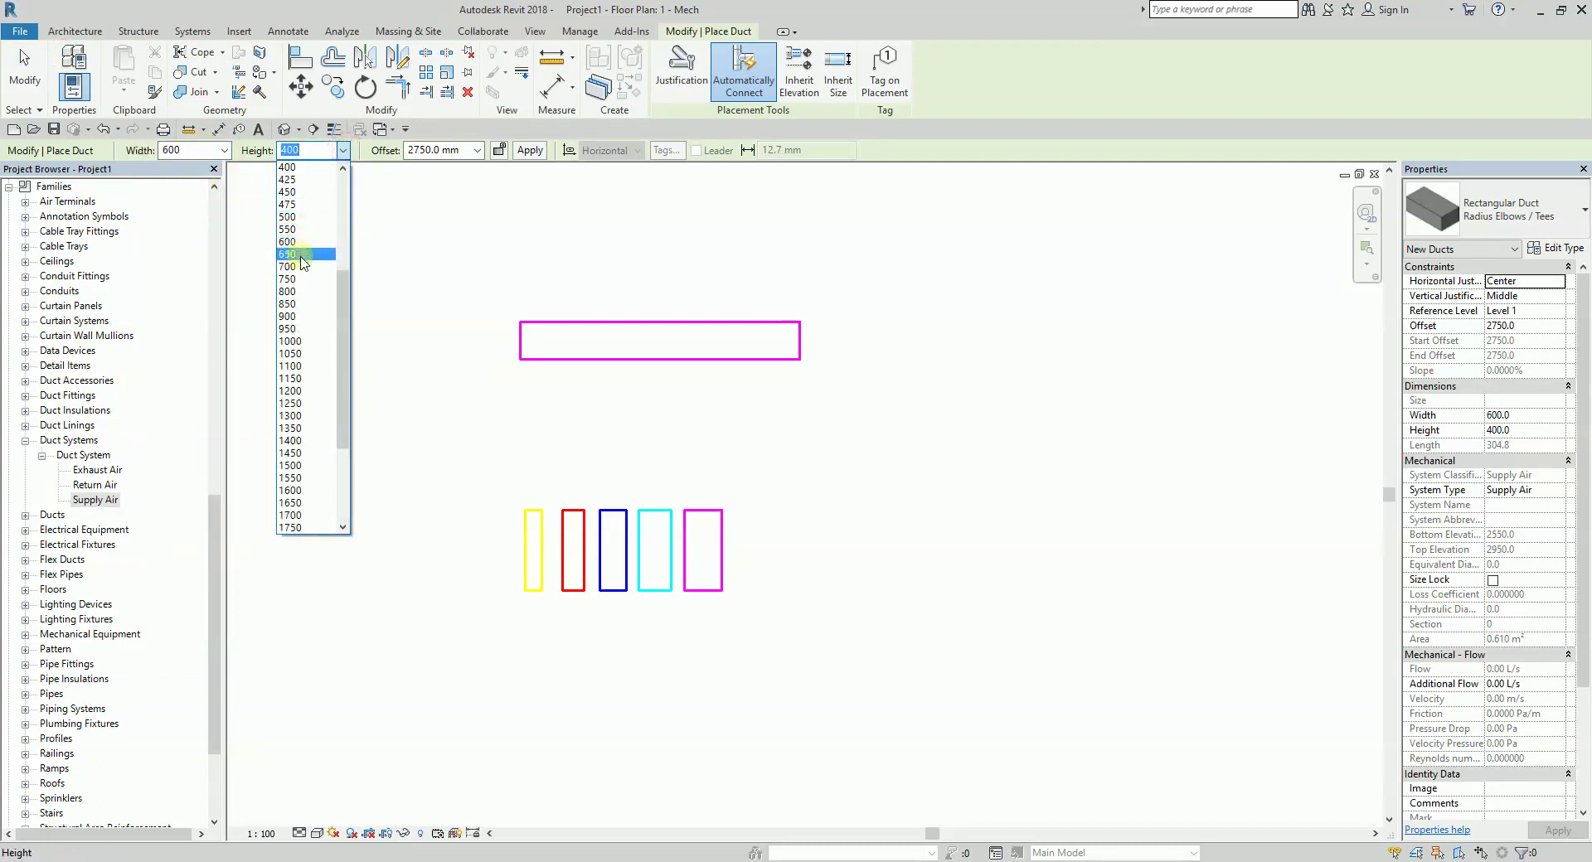
left_click(301, 241)
left_click(799, 345)
left_click(973, 338)
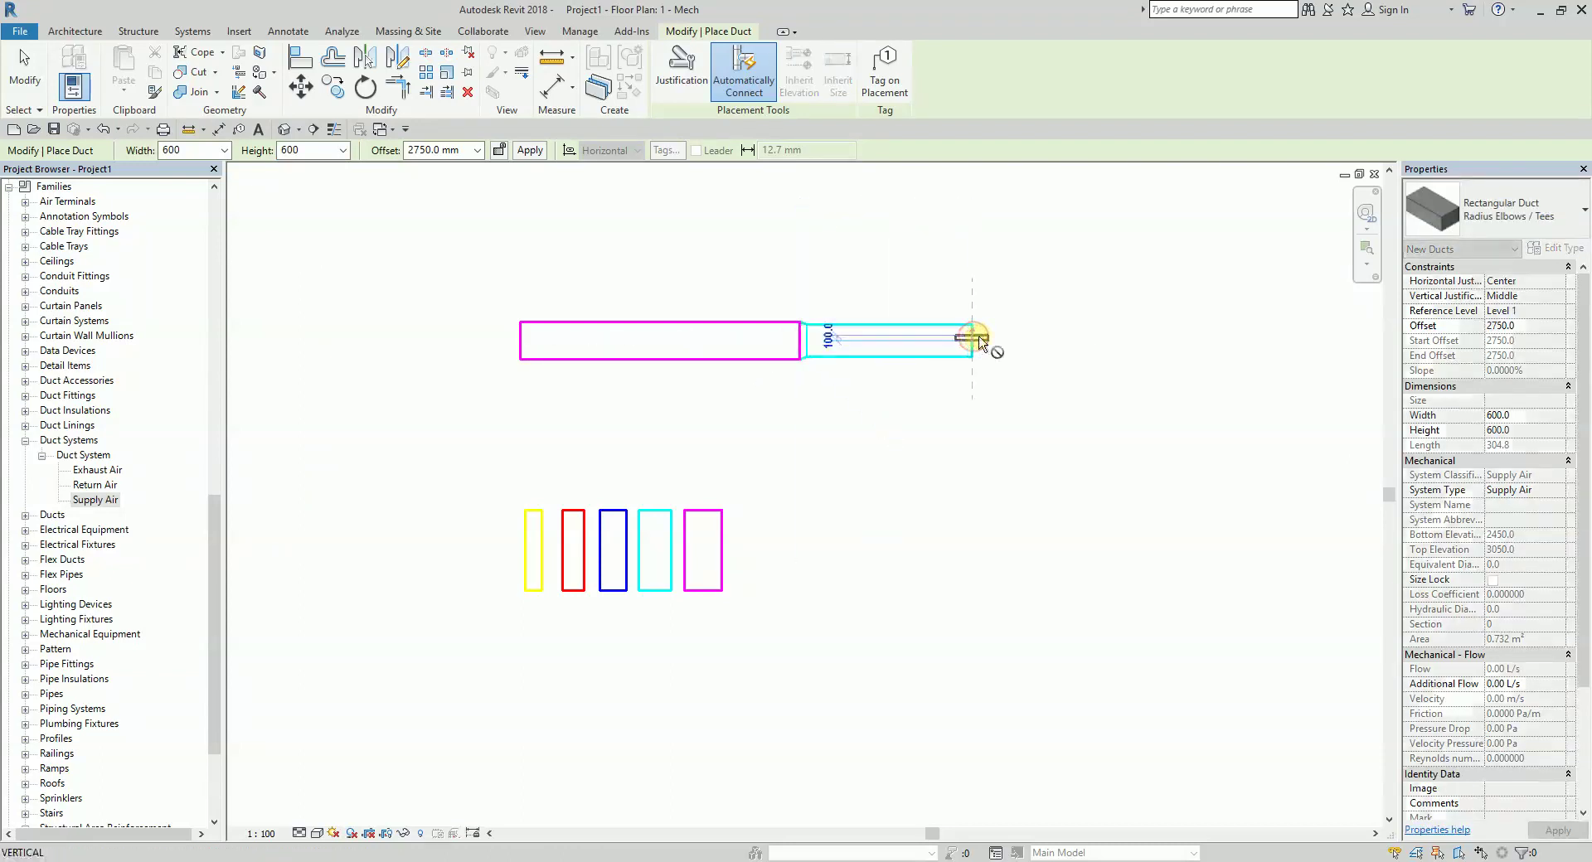
Continue the run in a straight line to the right with a 500 by 500 duct from the cyan duct's end
left_click(224, 150)
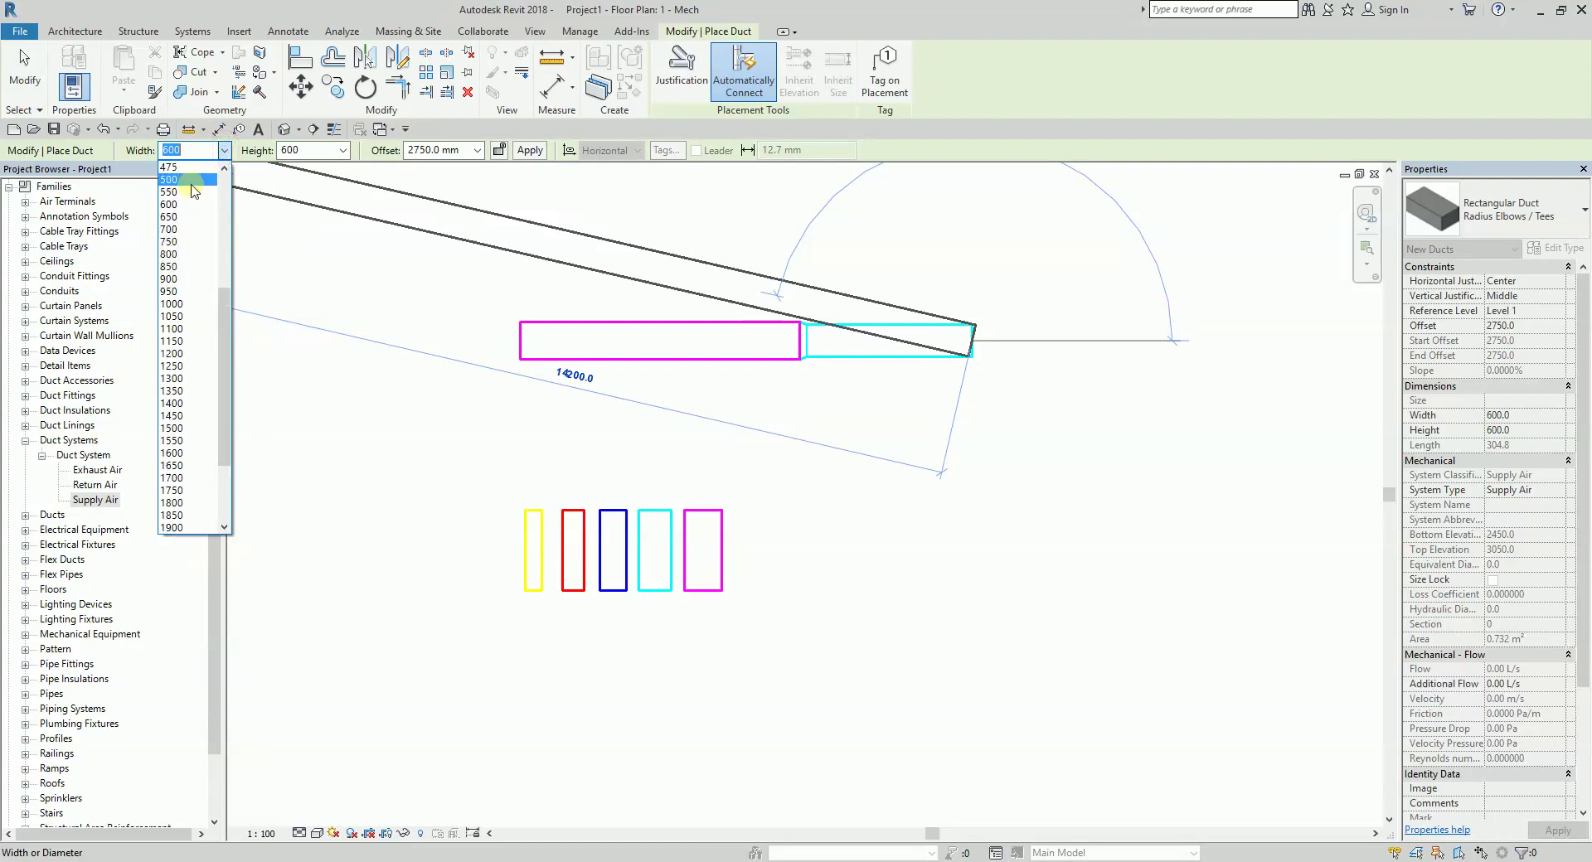
left_click(199, 179)
left_click(343, 150)
scroll(306, 207, "up", 3)
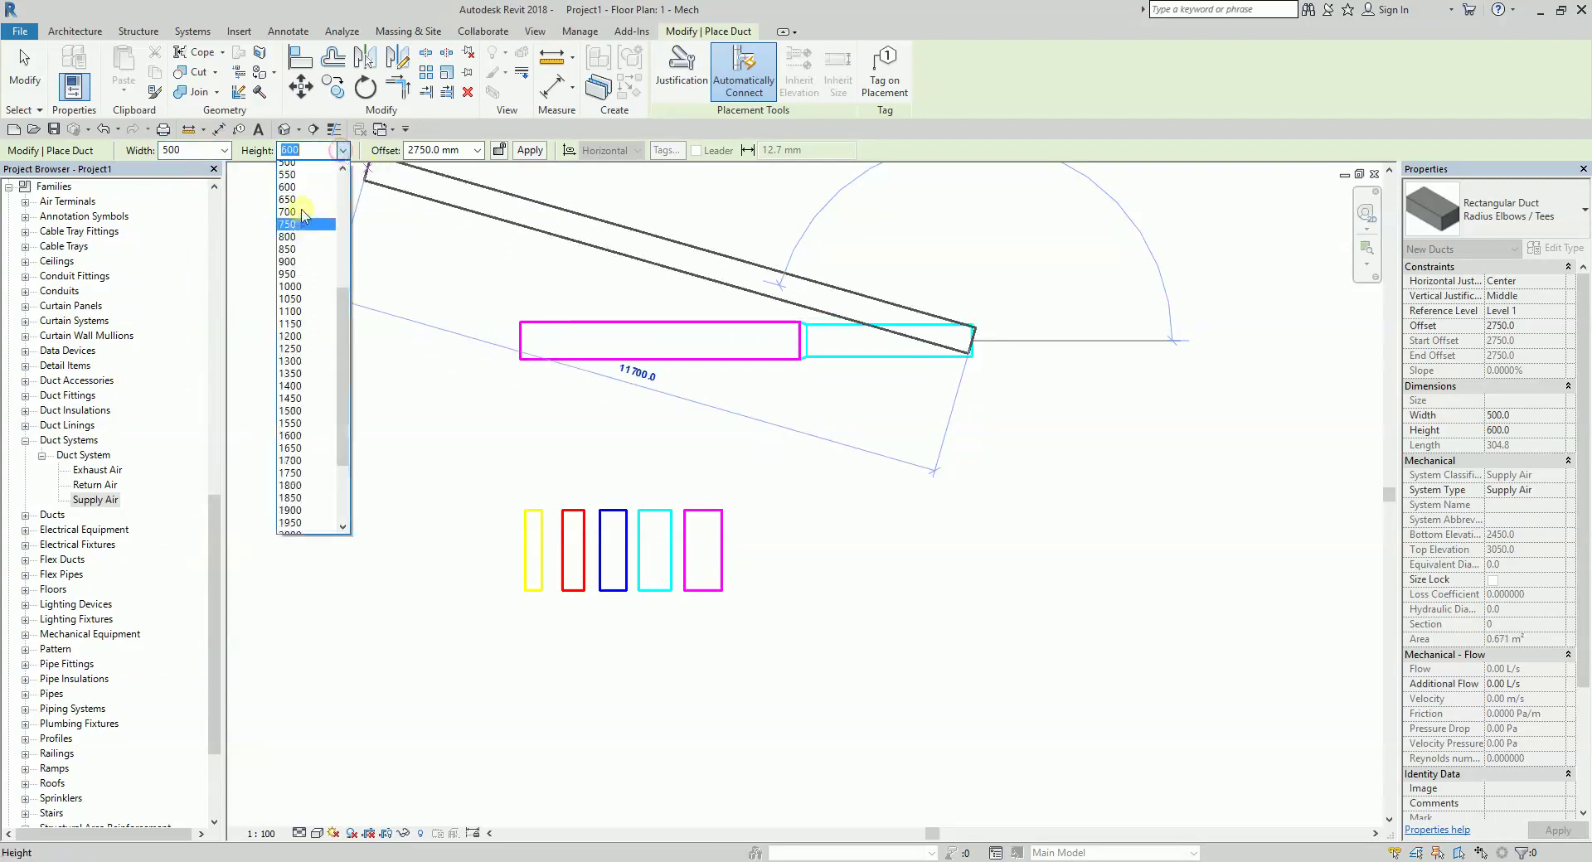
left_click(308, 180)
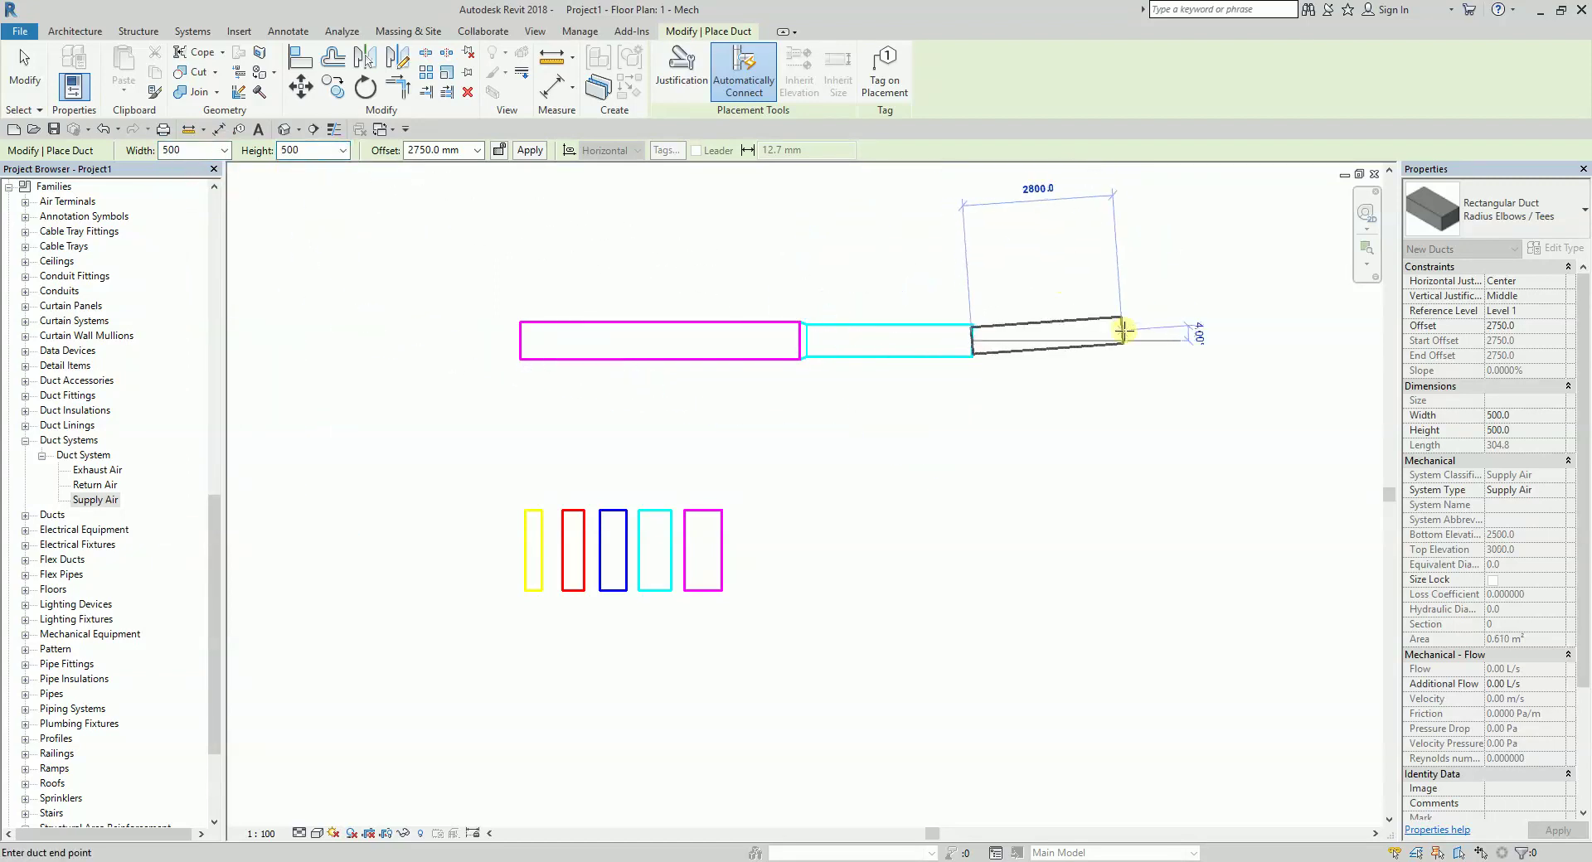
left_click(1165, 341)
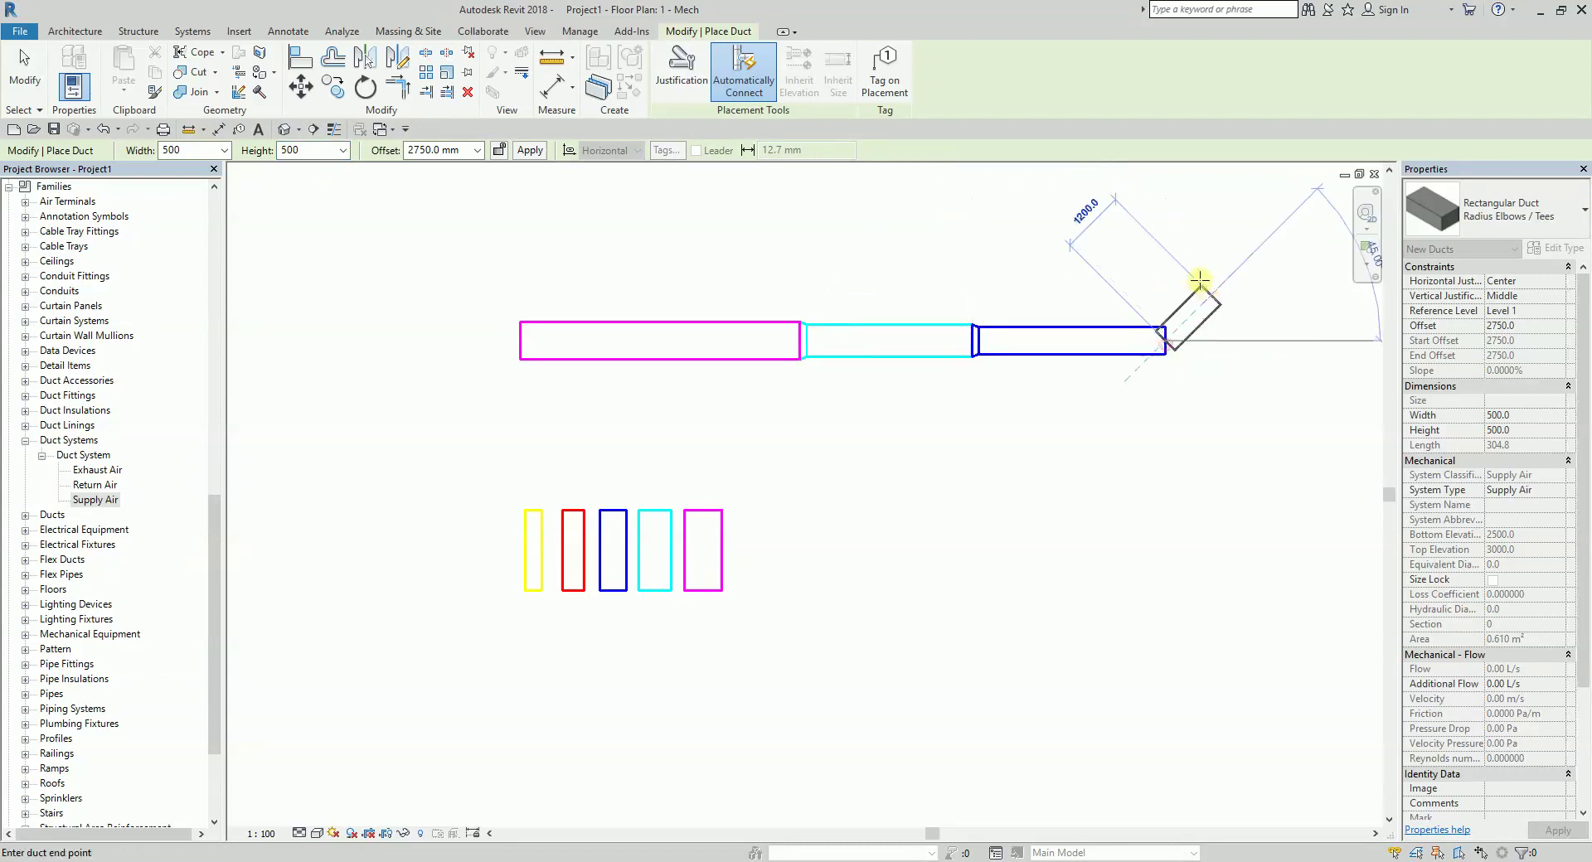
Turn the run upward at a right angle from the blue duct's end with a 400 by 400 duct
left_click(222, 150)
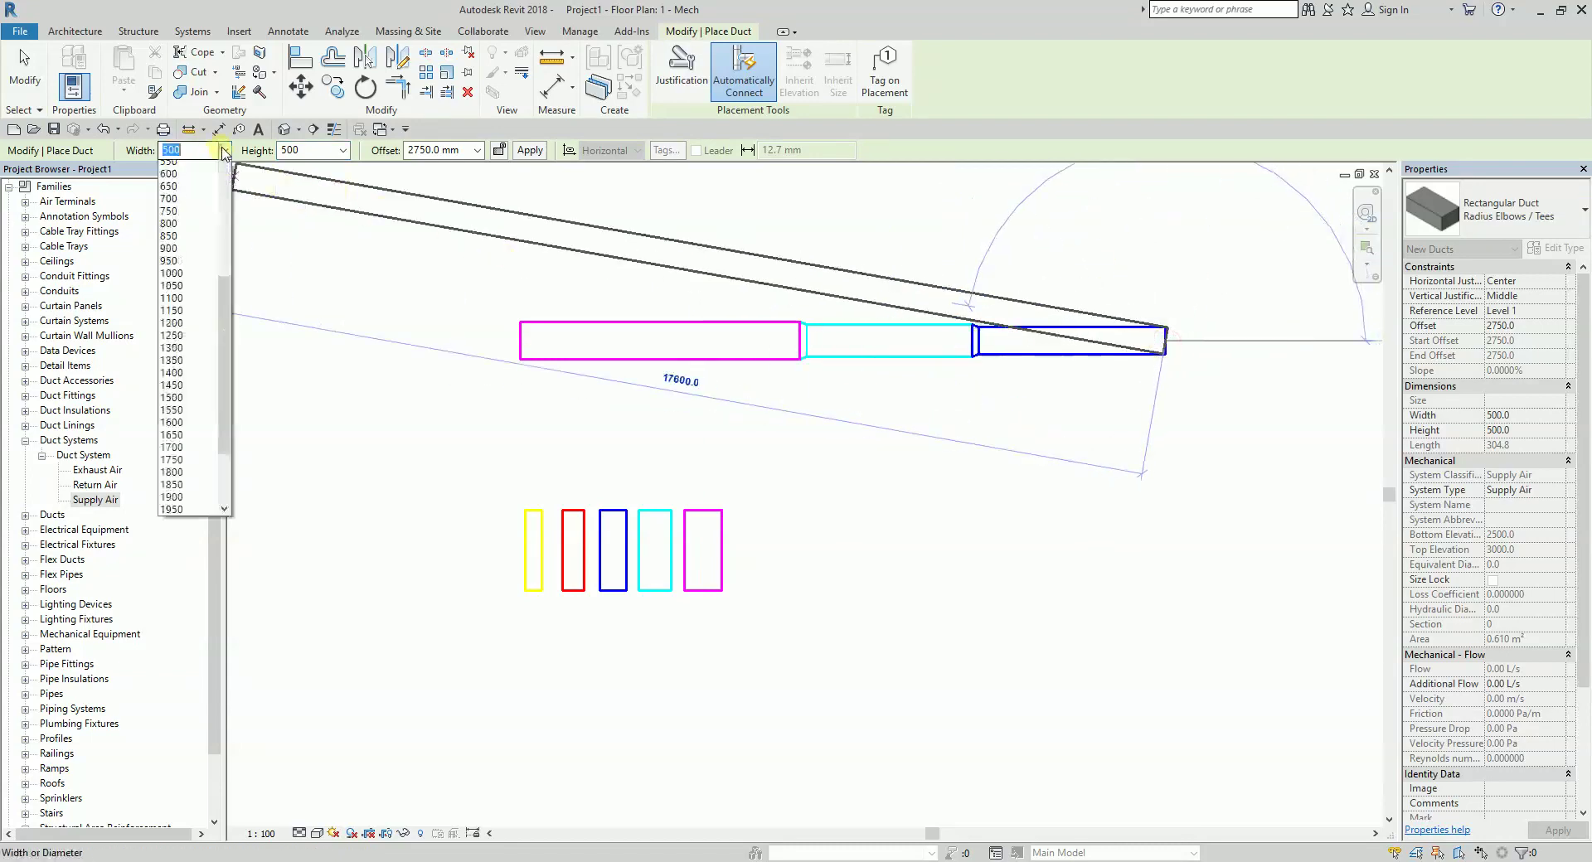
scroll(193, 192, "up", 1)
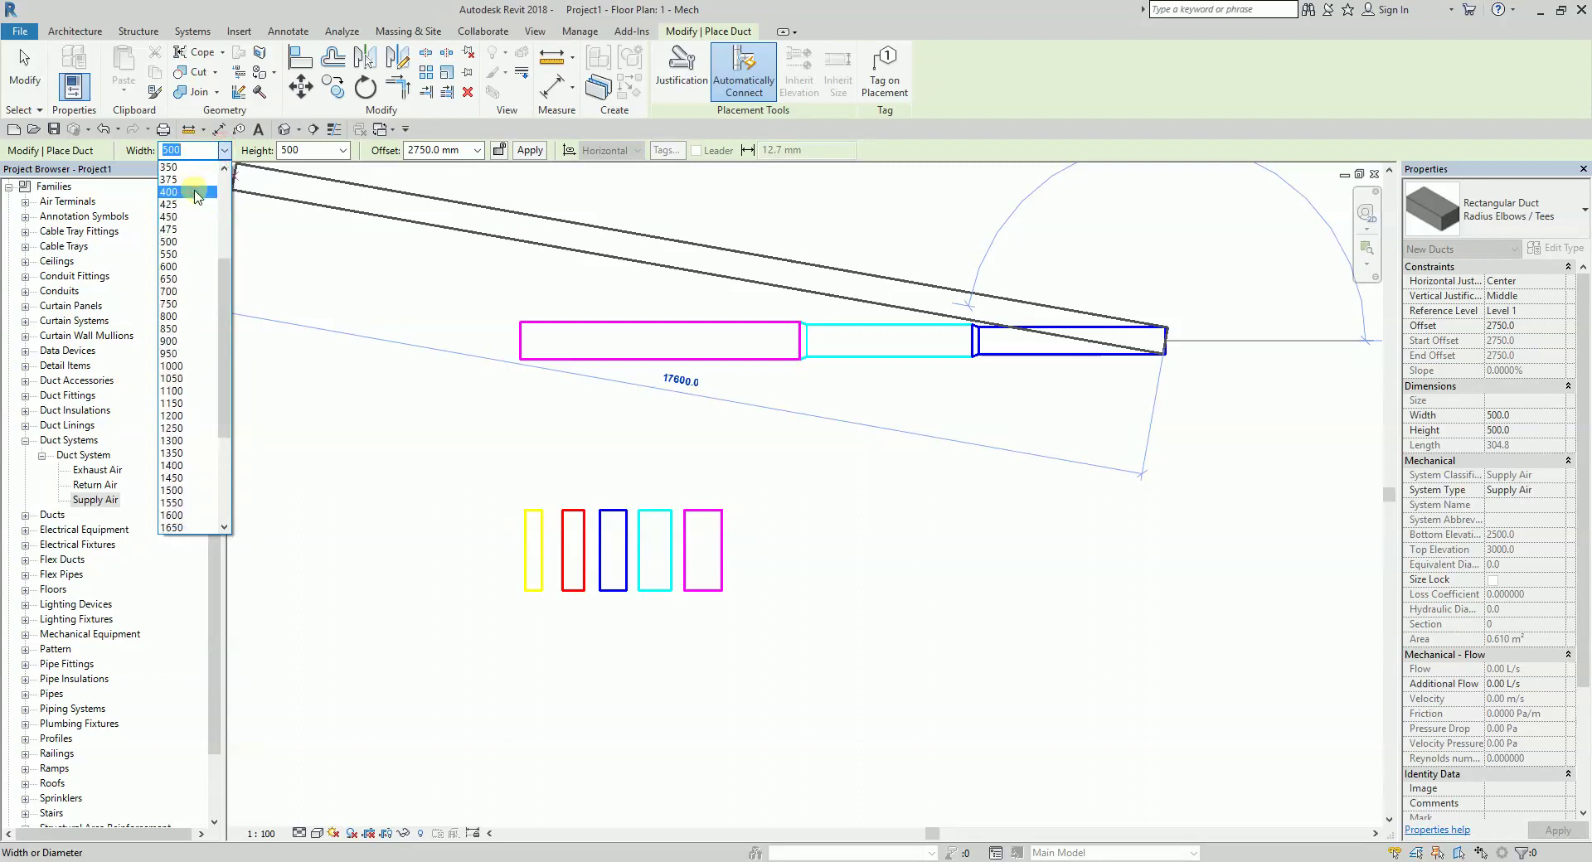
left_click(195, 193)
left_click(343, 150)
scroll(322, 185, "up", 1)
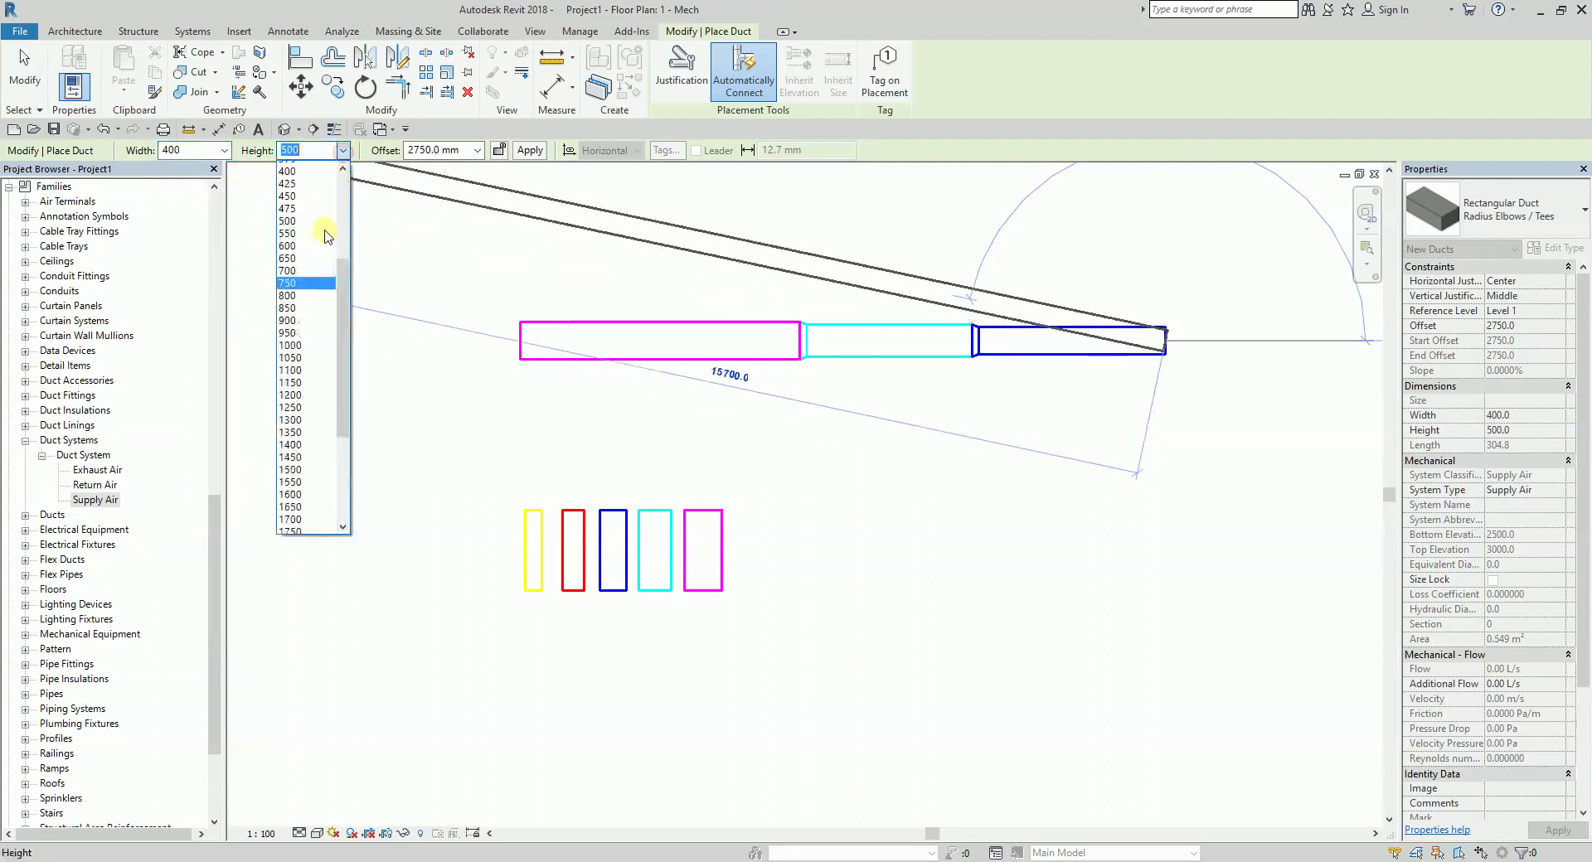
left_click(316, 191)
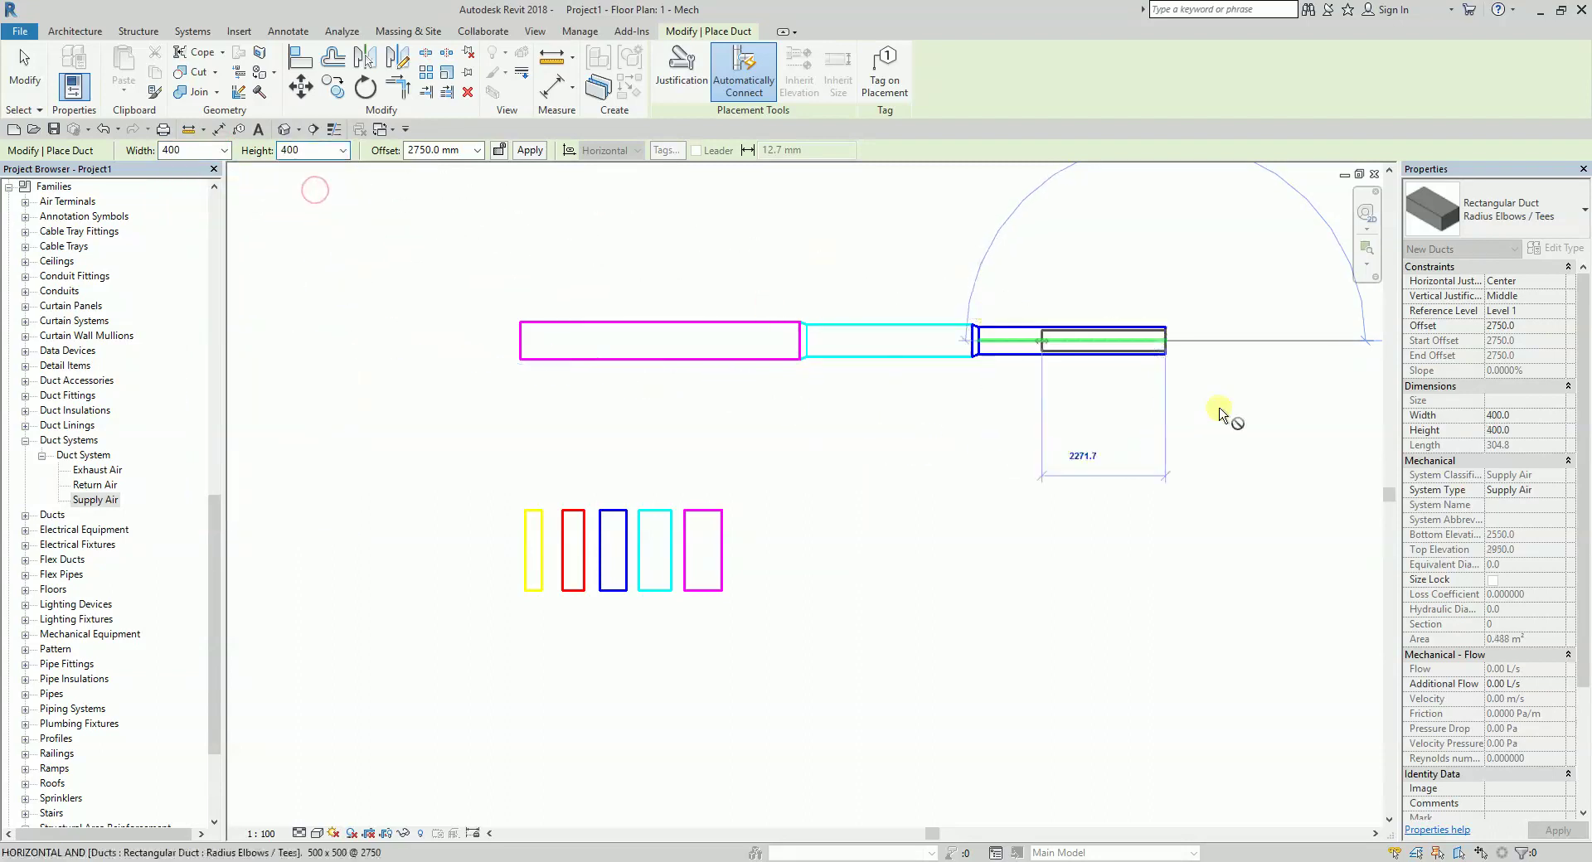
middle_click_drag(1229, 406, 918, 423)
middle_click_drag(869, 268, 863, 489)
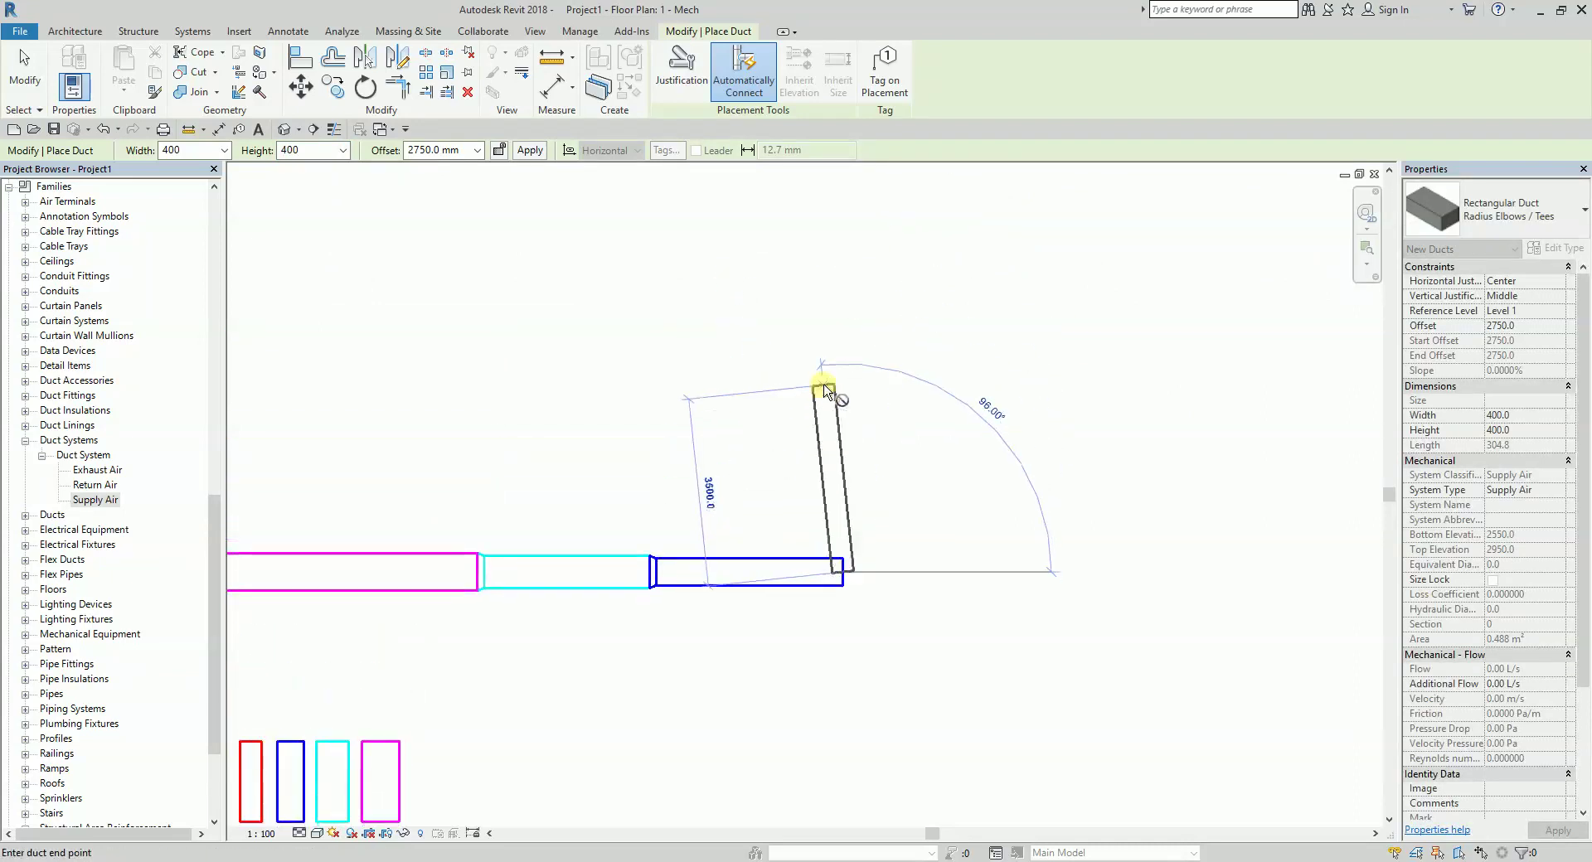
left_click(843, 409)
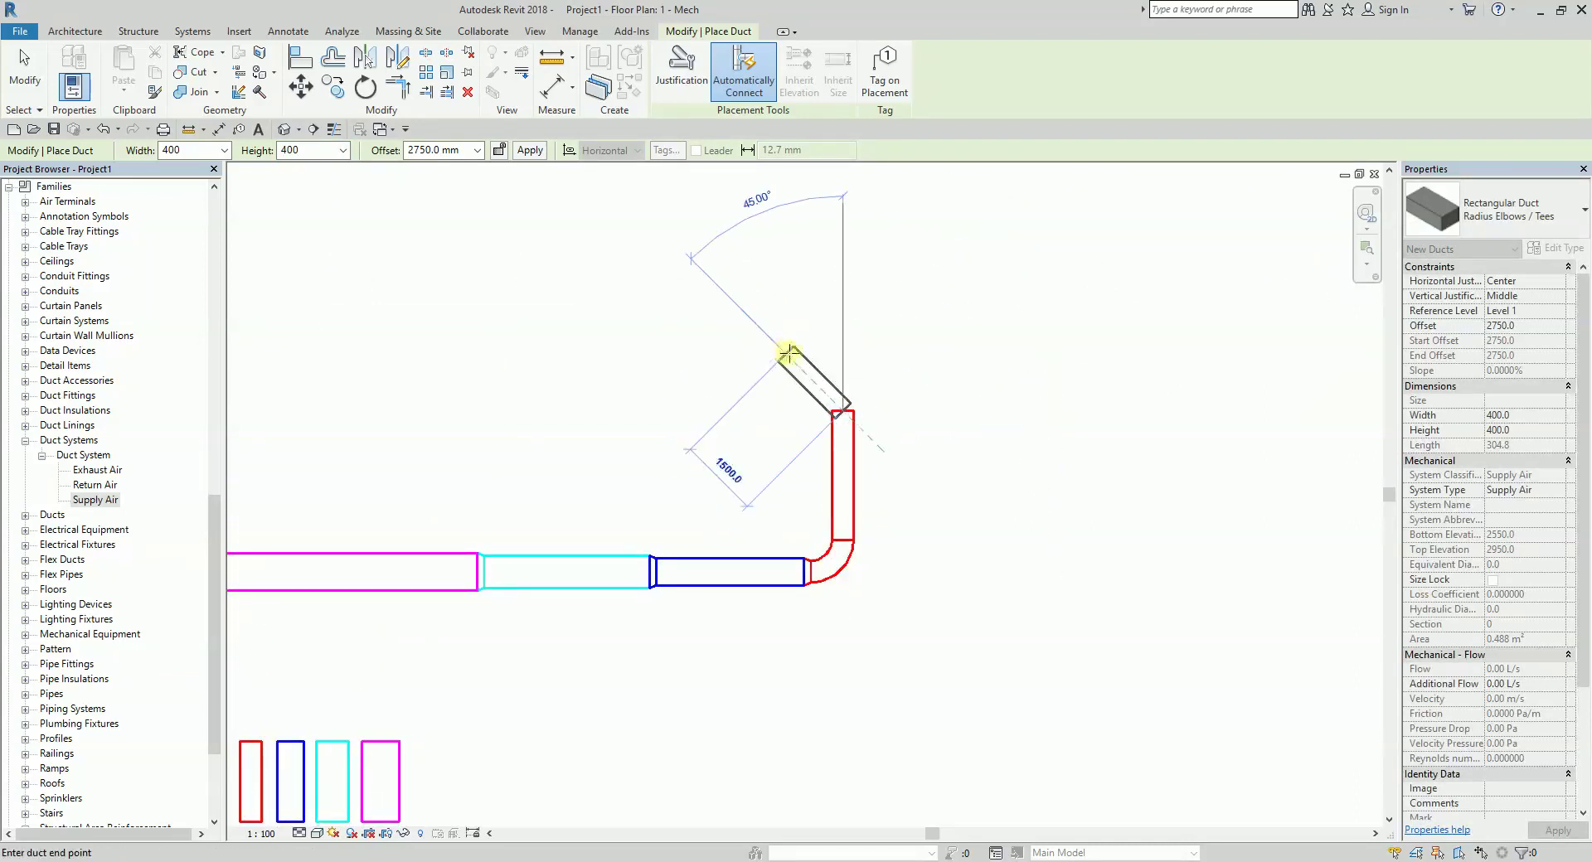
Turn the run horizontally to the right with a 300 by 300 duct from the red duct's upper end and finish duct placement
middle_click_drag(774, 256, 1006, 452)
scroll(1006, 452, "down", 1)
left_click(224, 150)
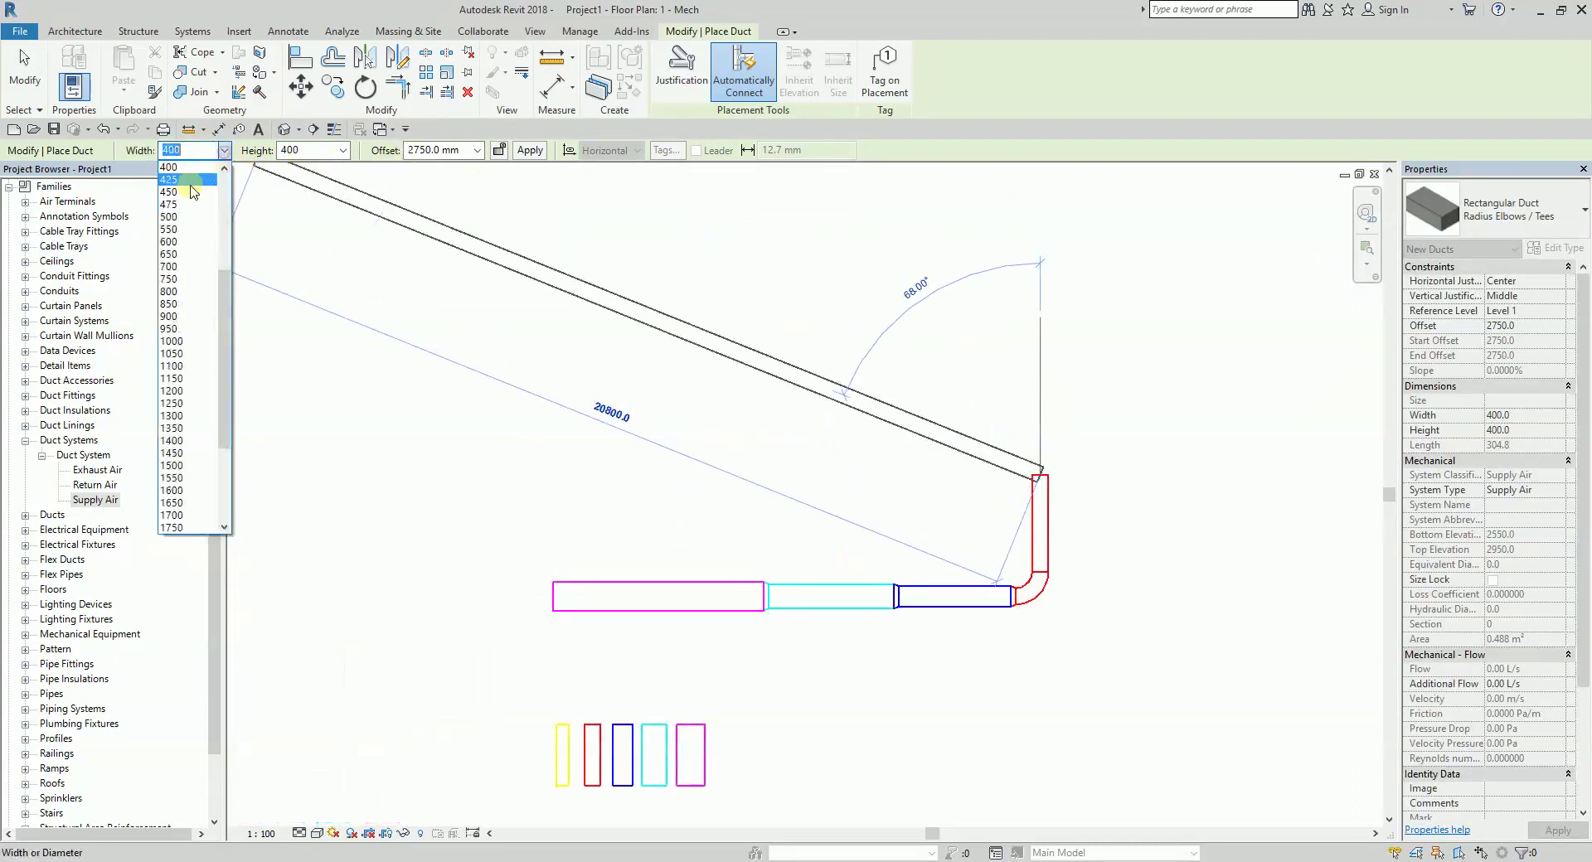
scroll(187, 206, "up", 2)
left_click(179, 192)
left_click(341, 151)
scroll(302, 190, "up", 3)
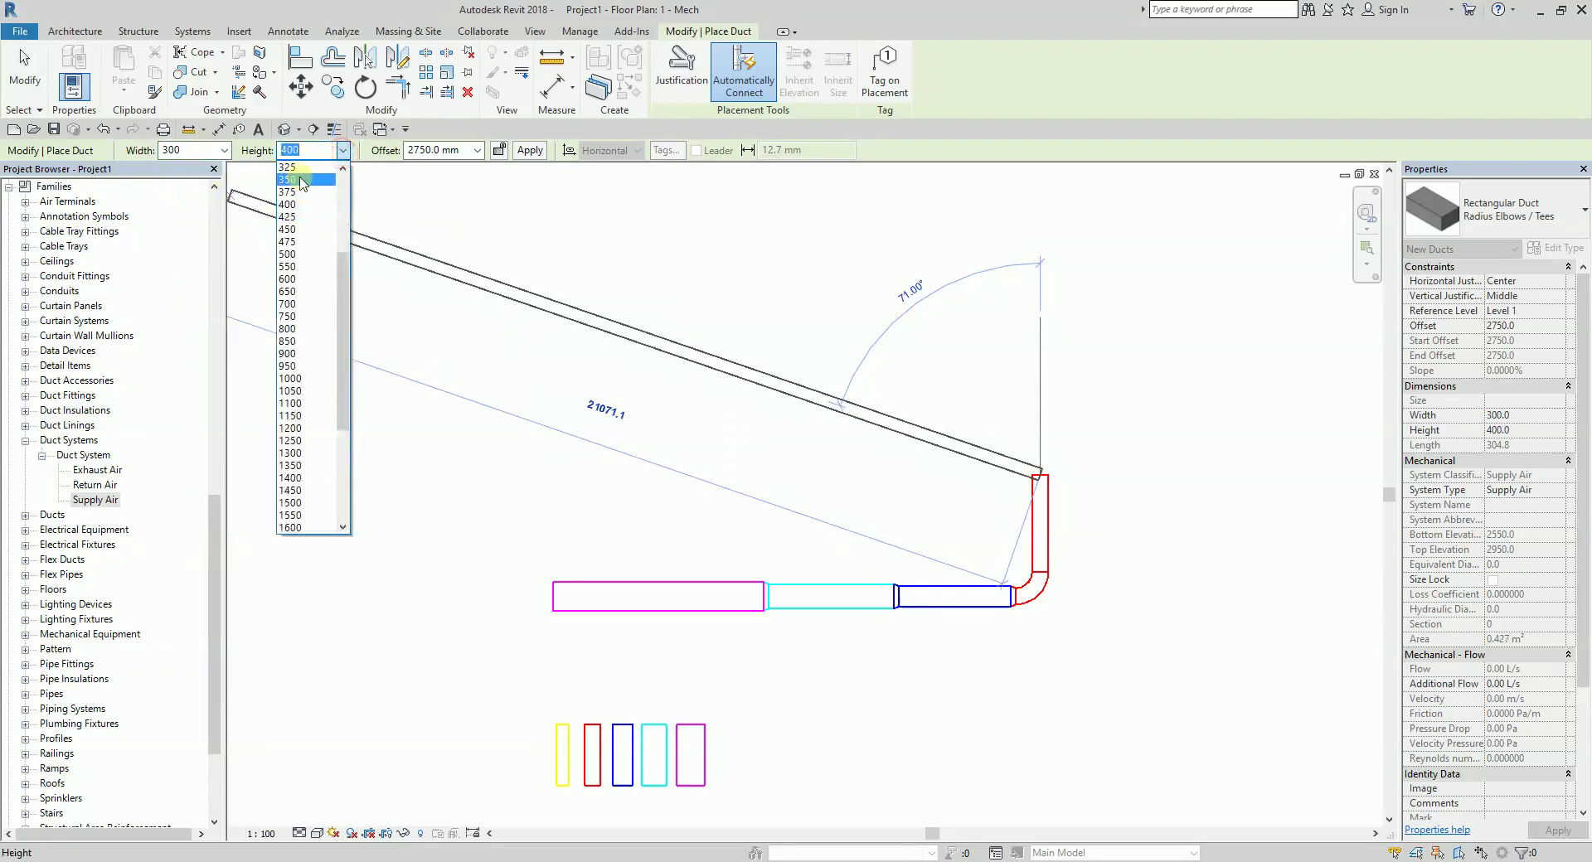
left_click(301, 230)
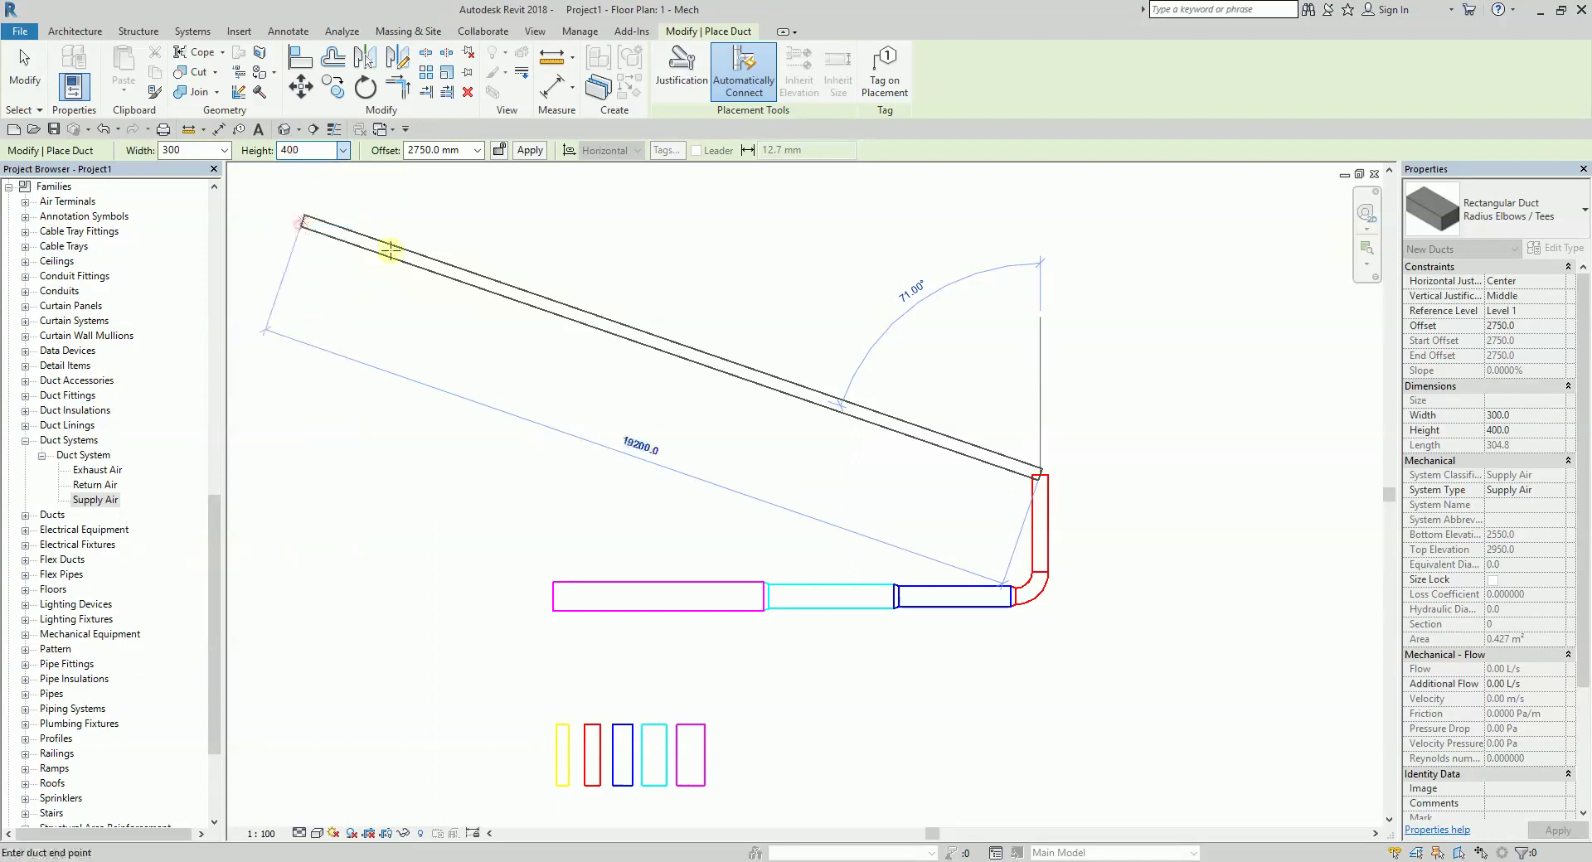
middle_click_drag(1193, 424, 919, 400)
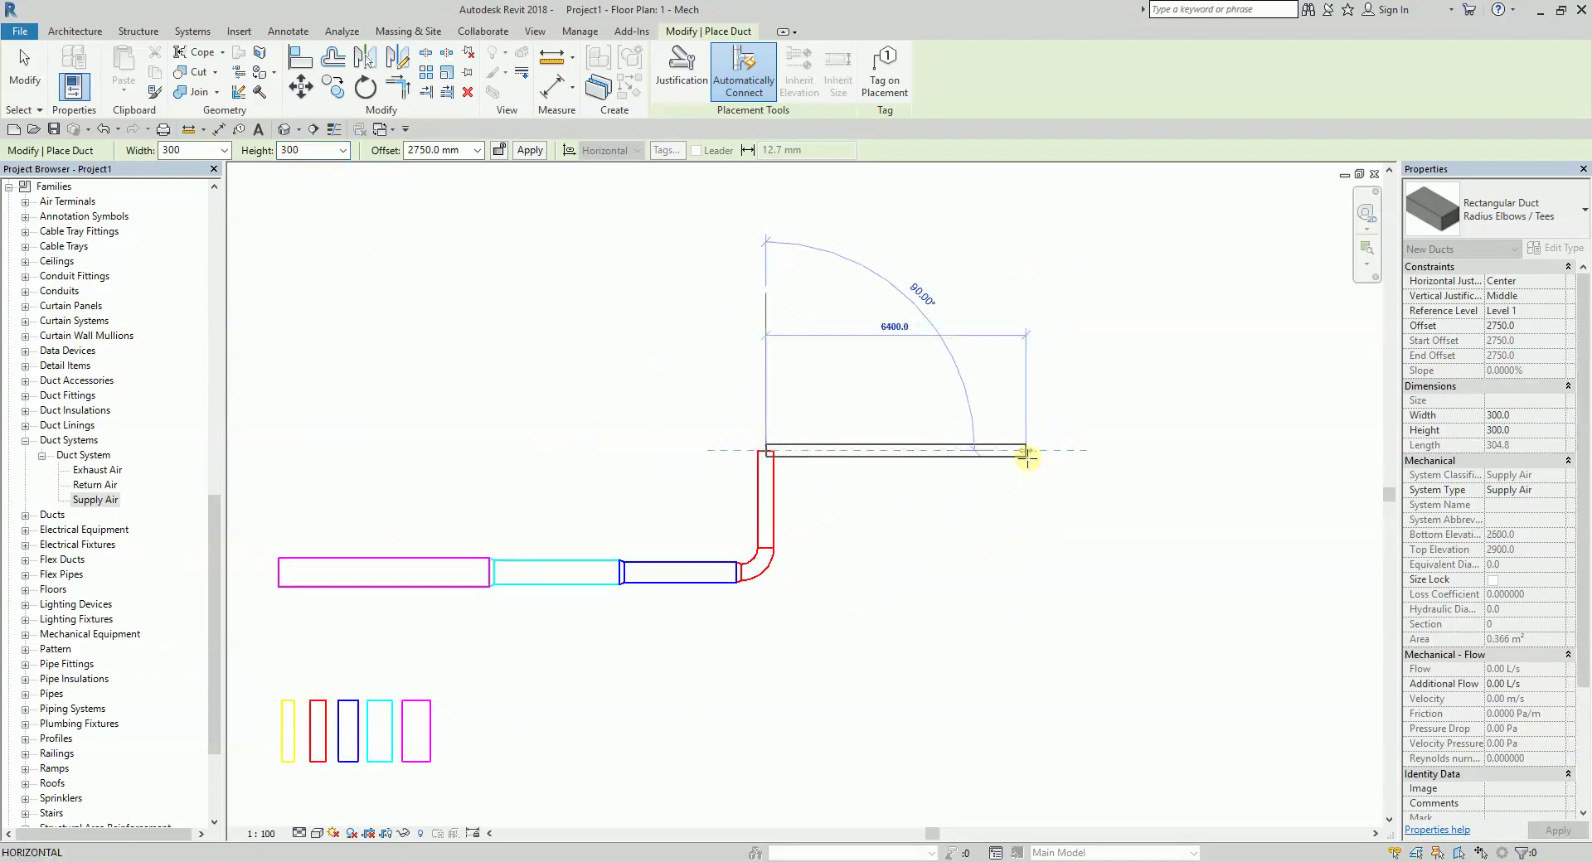
left_click(977, 448)
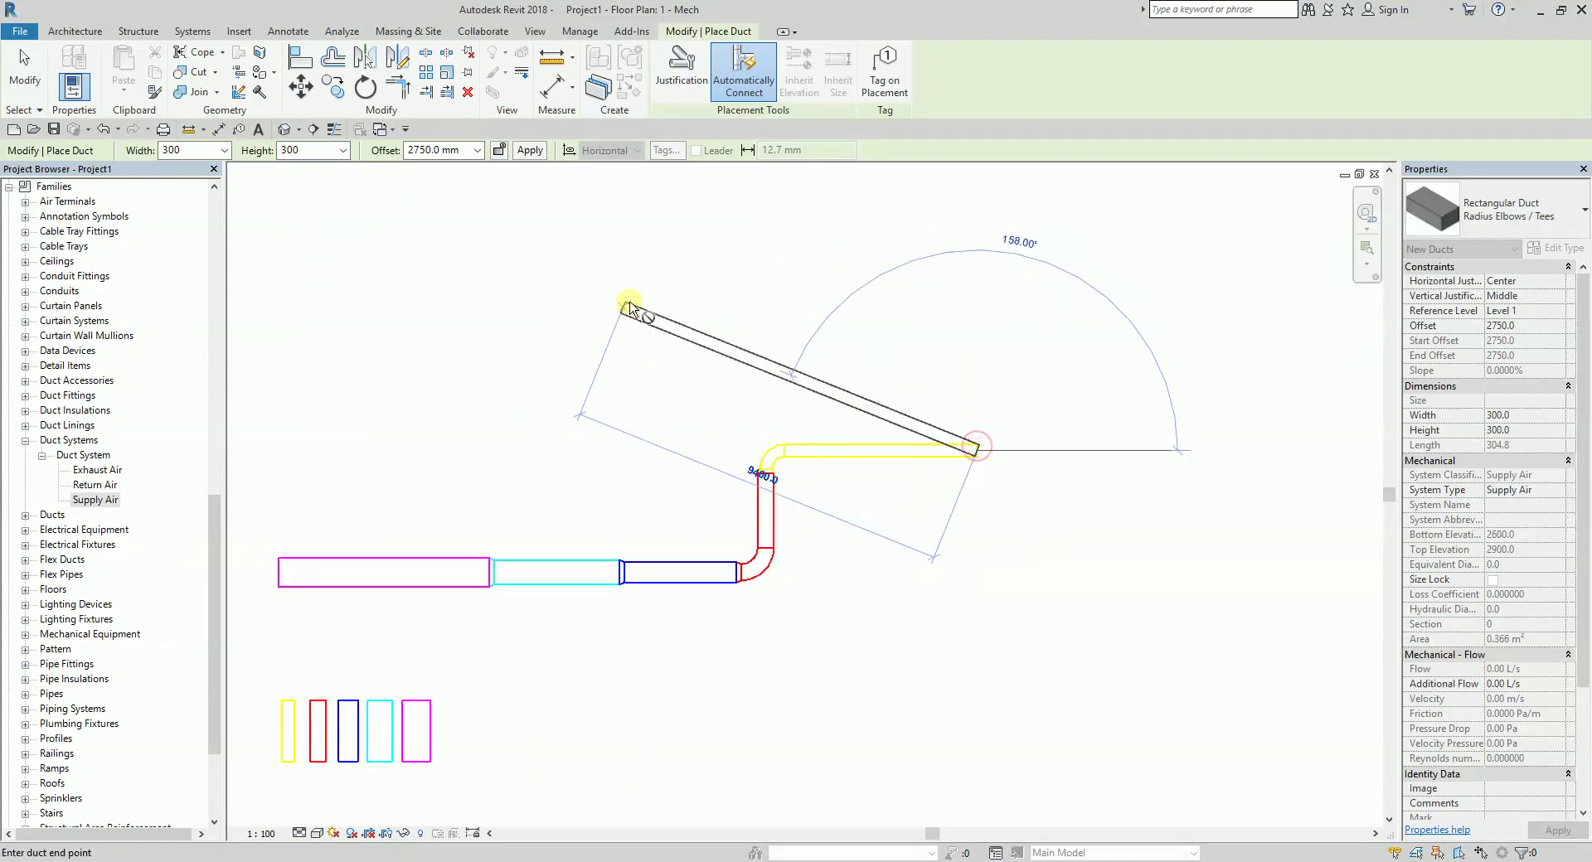
left_click(25, 79)
Delete the row of five short sample ducts below the new duct run
middle_click_drag(668, 672, 924, 525)
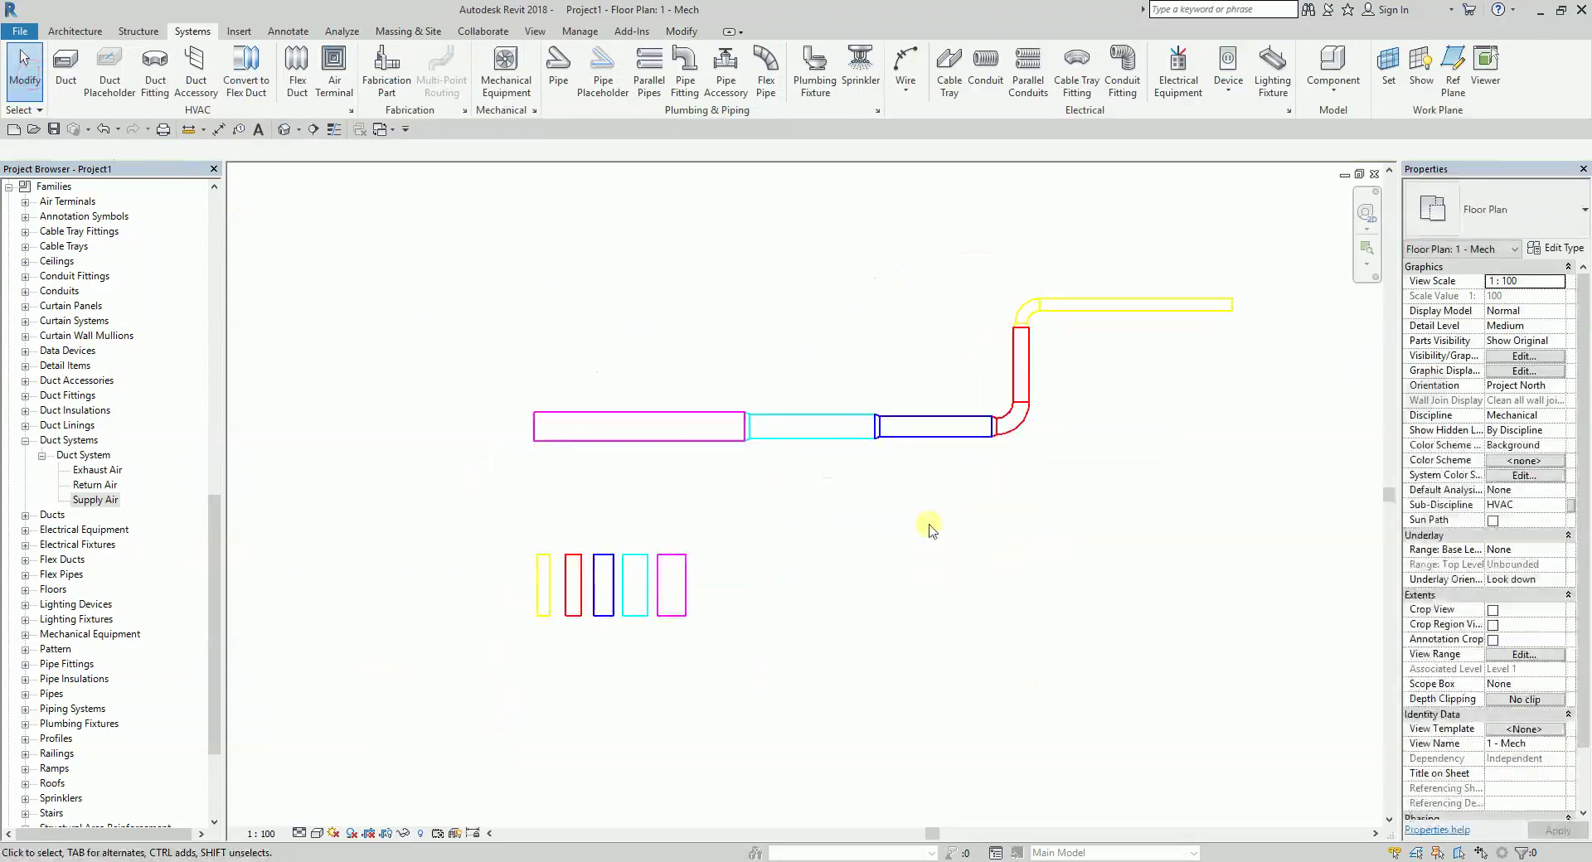
left_click_drag(821, 542, 467, 661)
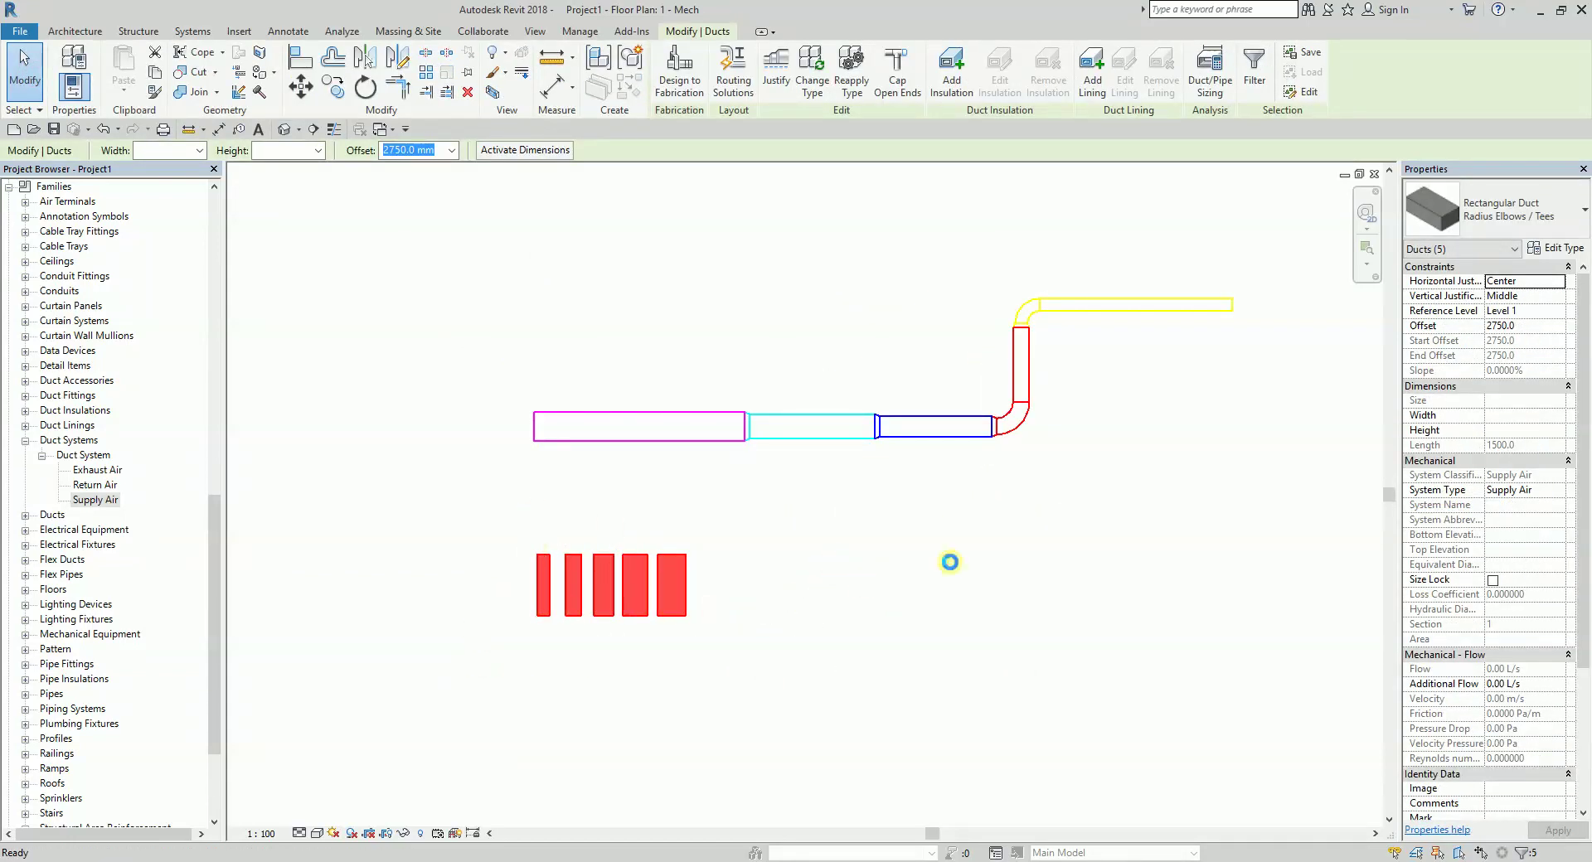
key("Delete")
middle_click_drag(1078, 523, 983, 613)
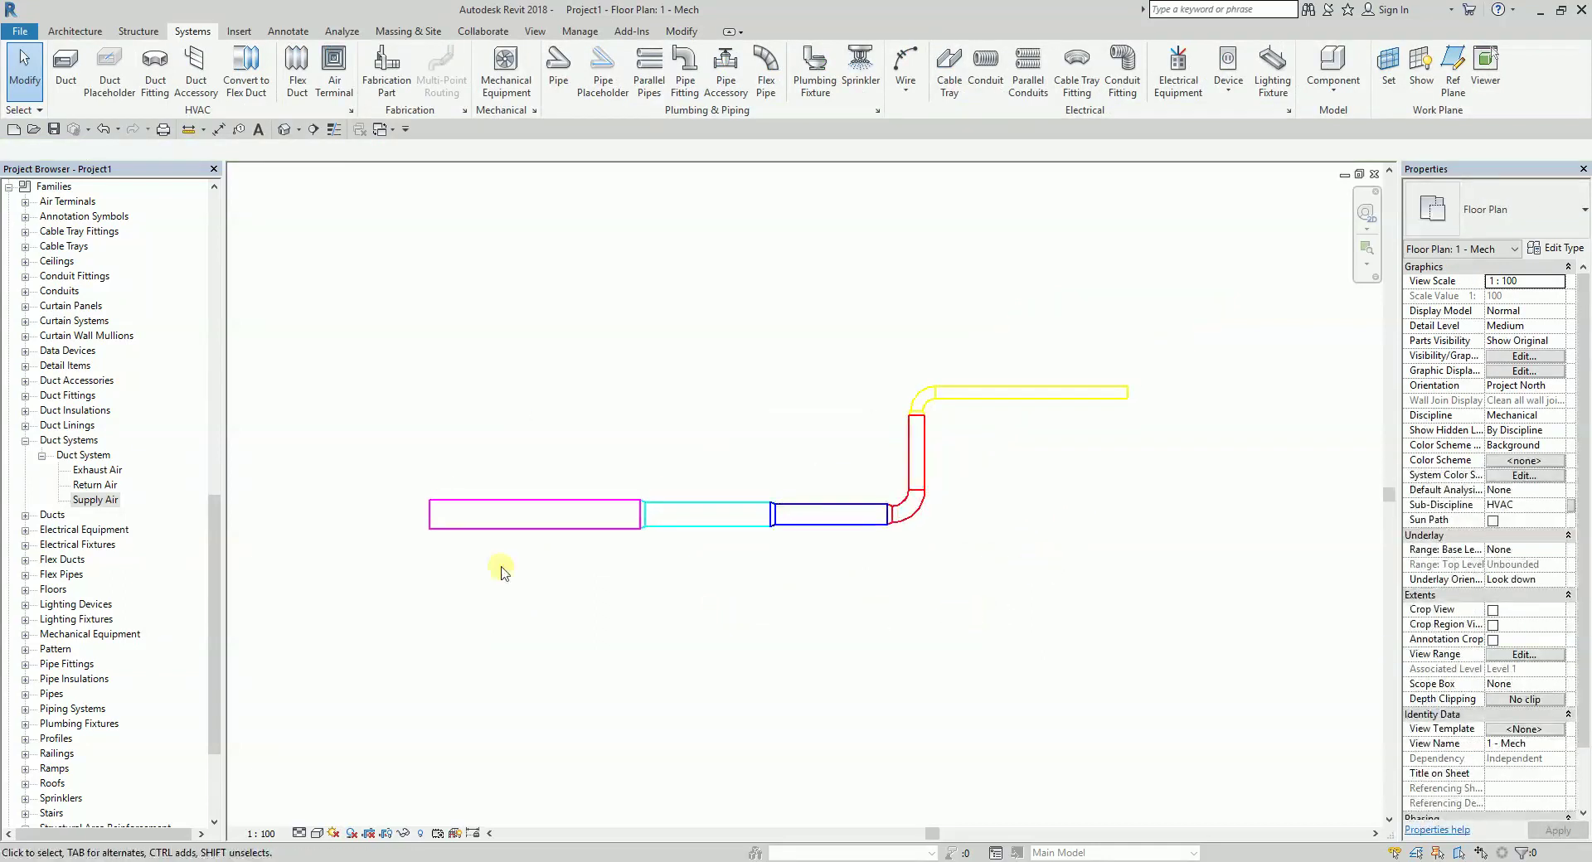
Open the default 3D view and examine which filters are applied and available in its visibility/graphic overrides, adding none
left_click(283, 130)
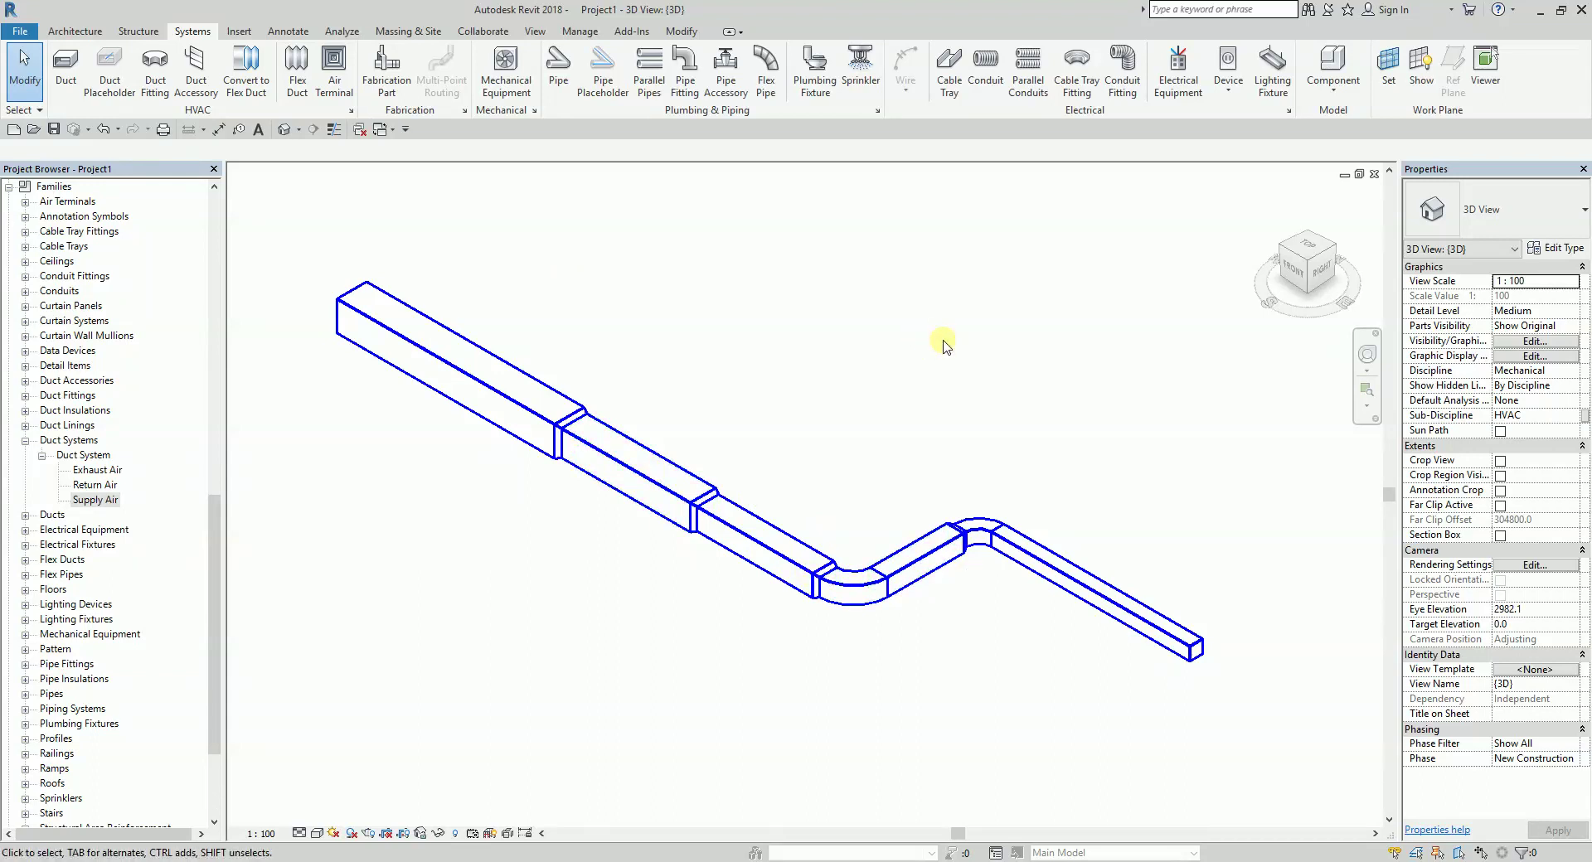
key("v")
key("g")
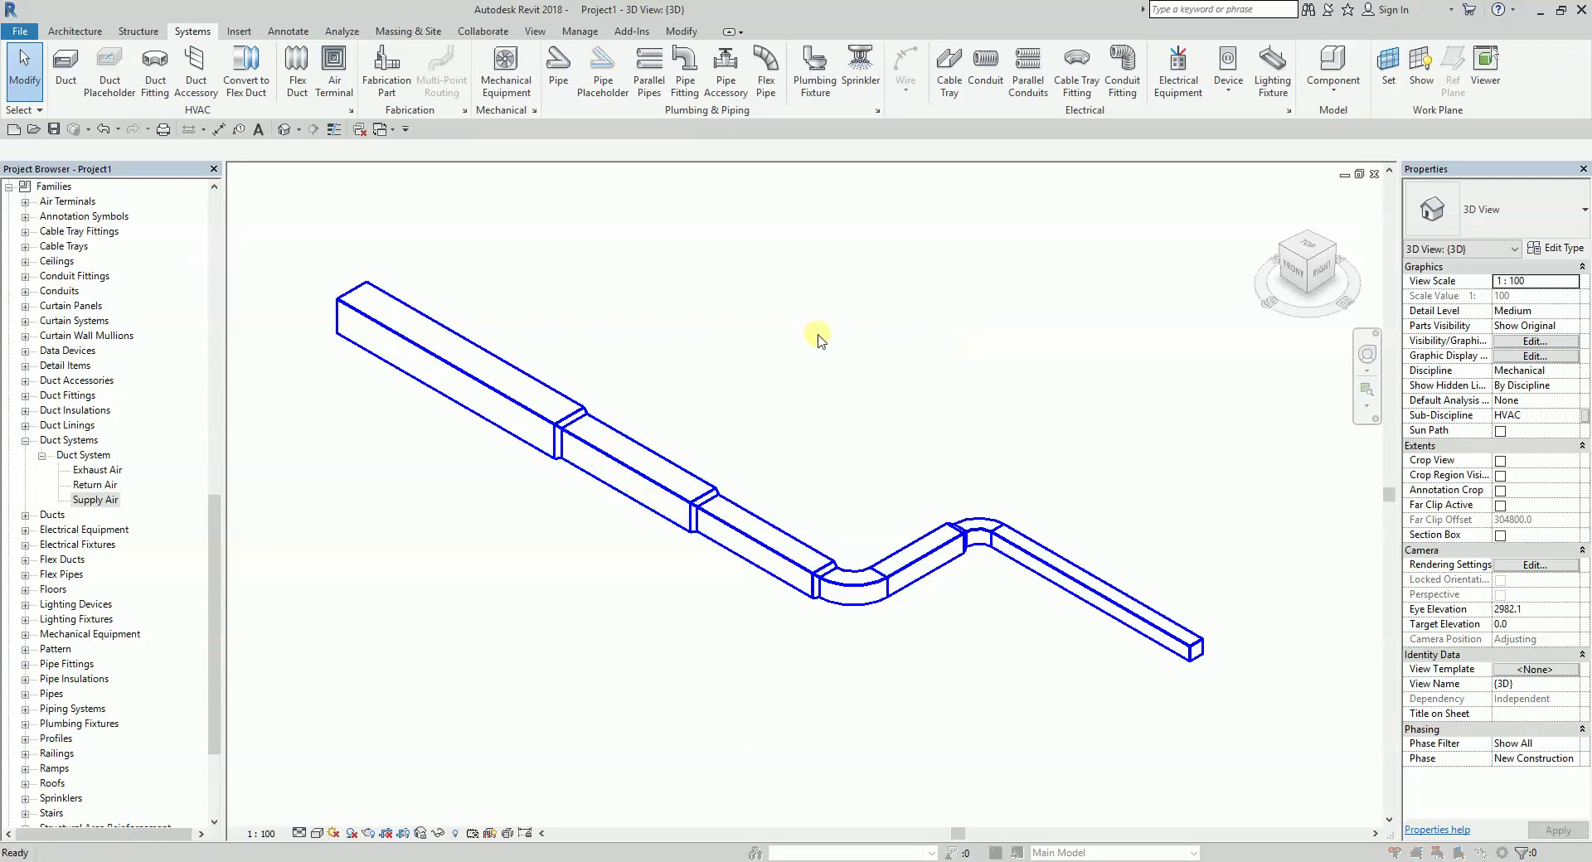
left_click(856, 187)
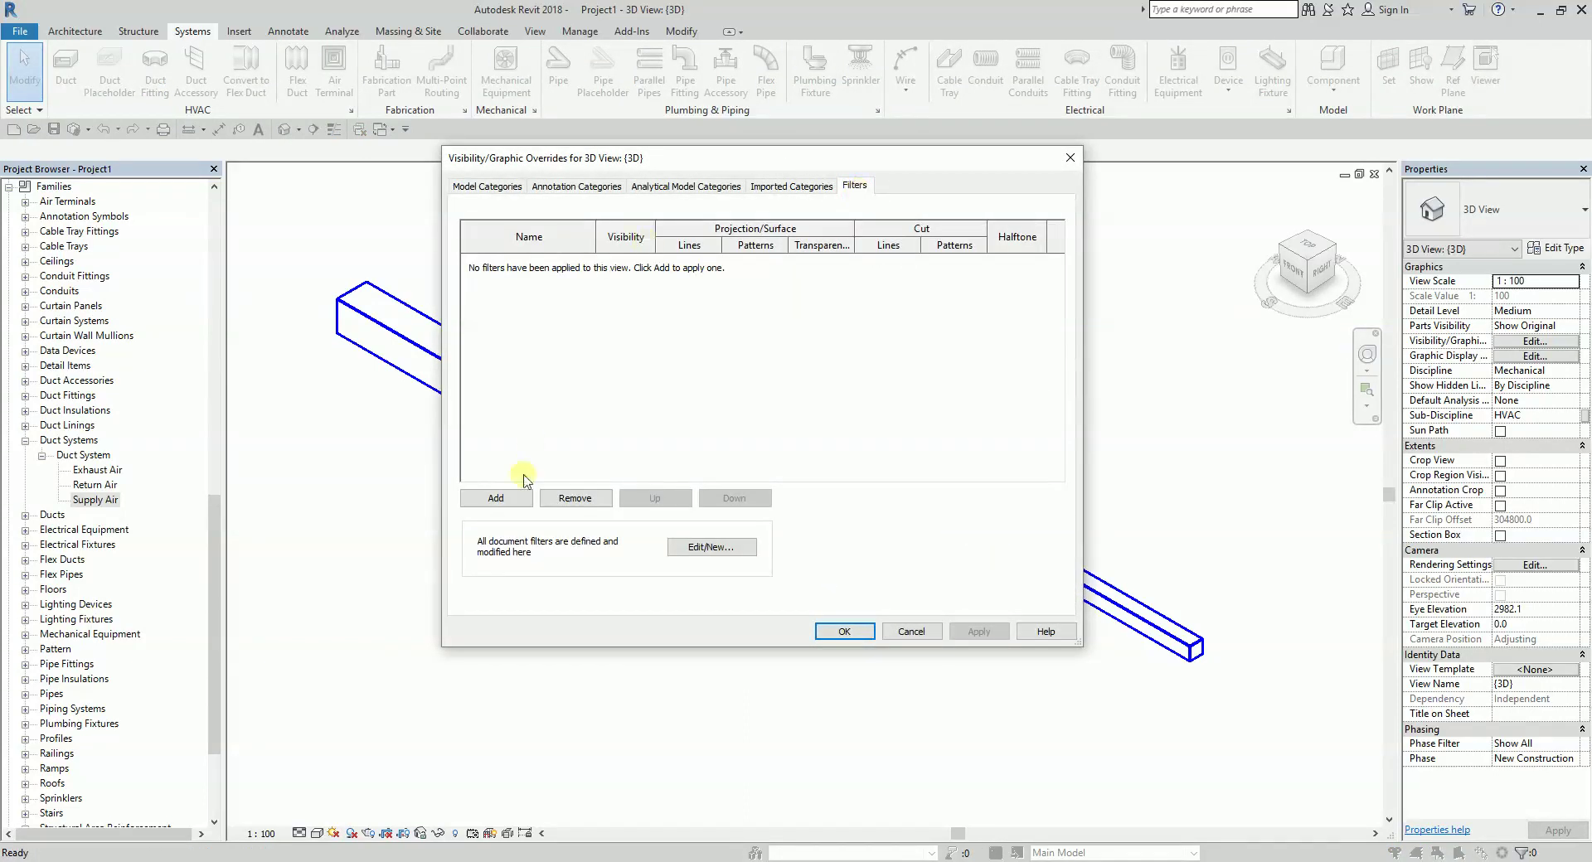
left_click(501, 499)
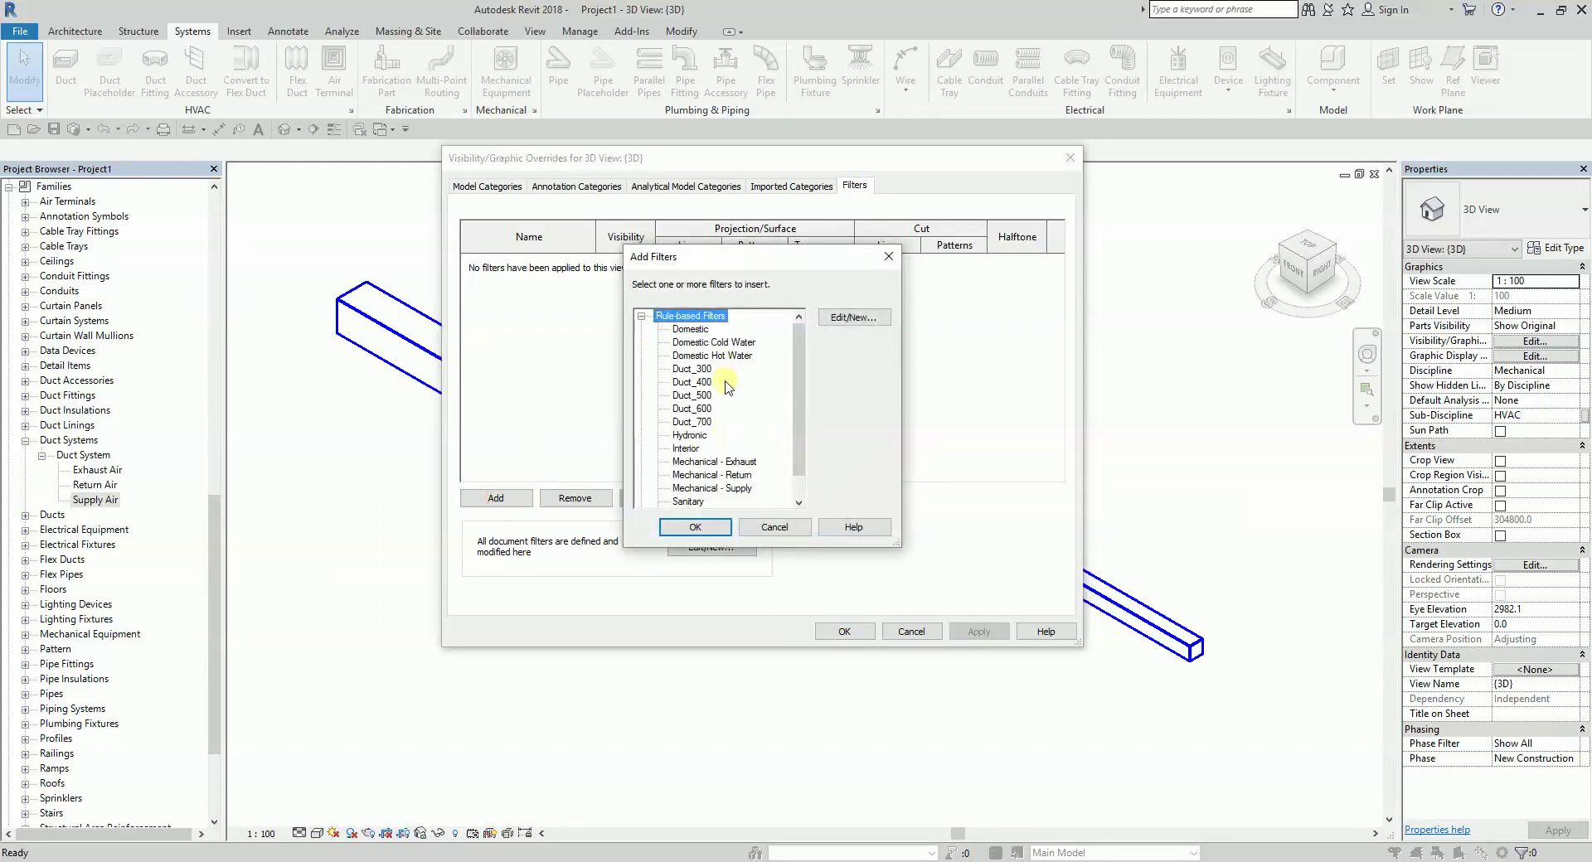
left_click(775, 527)
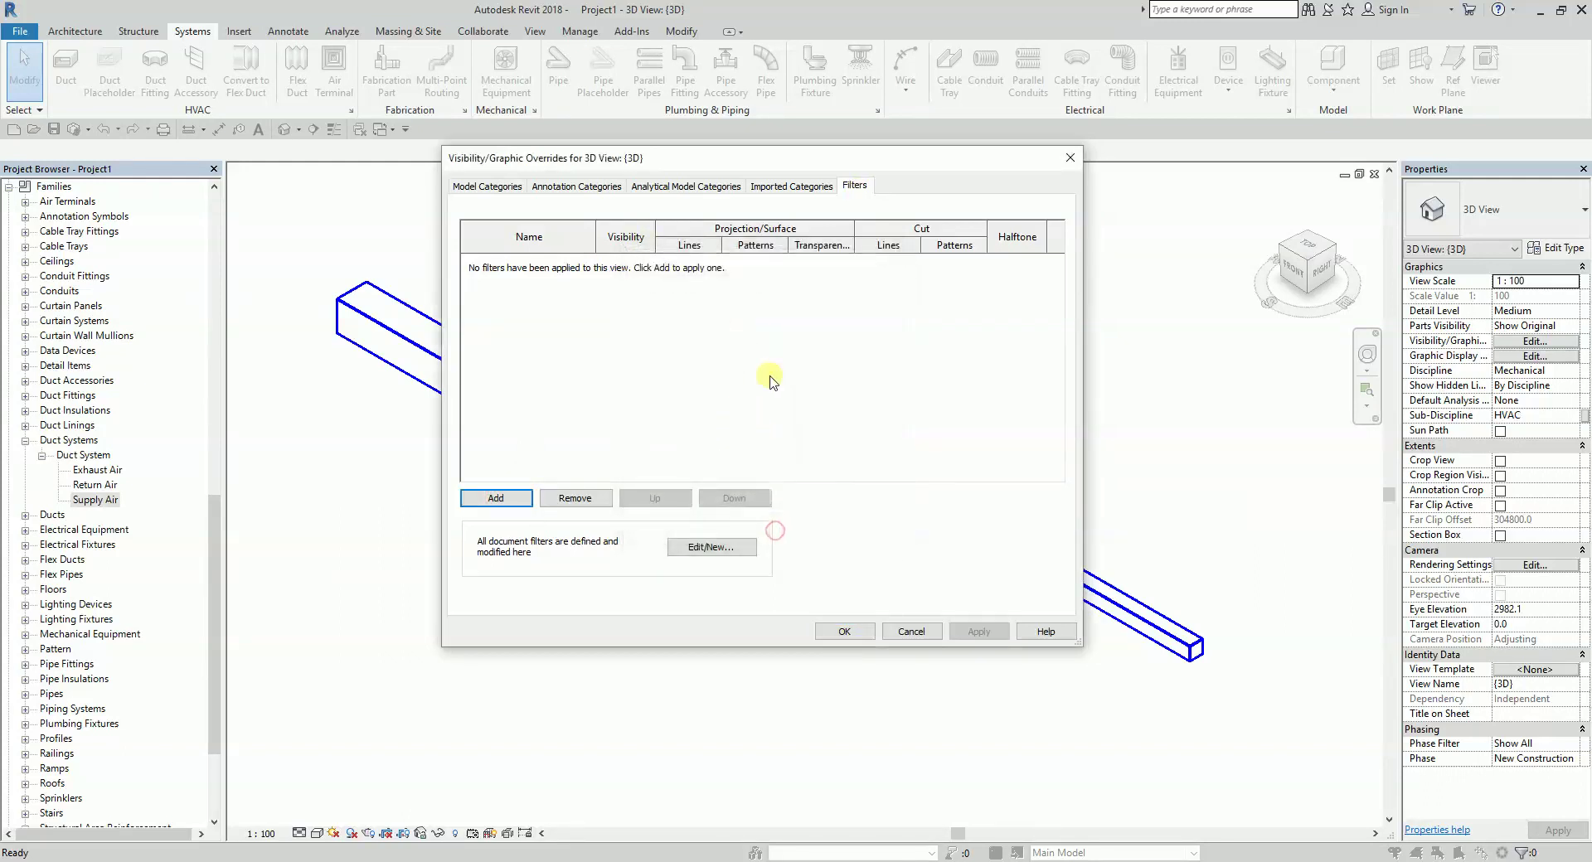
left_click(910, 631)
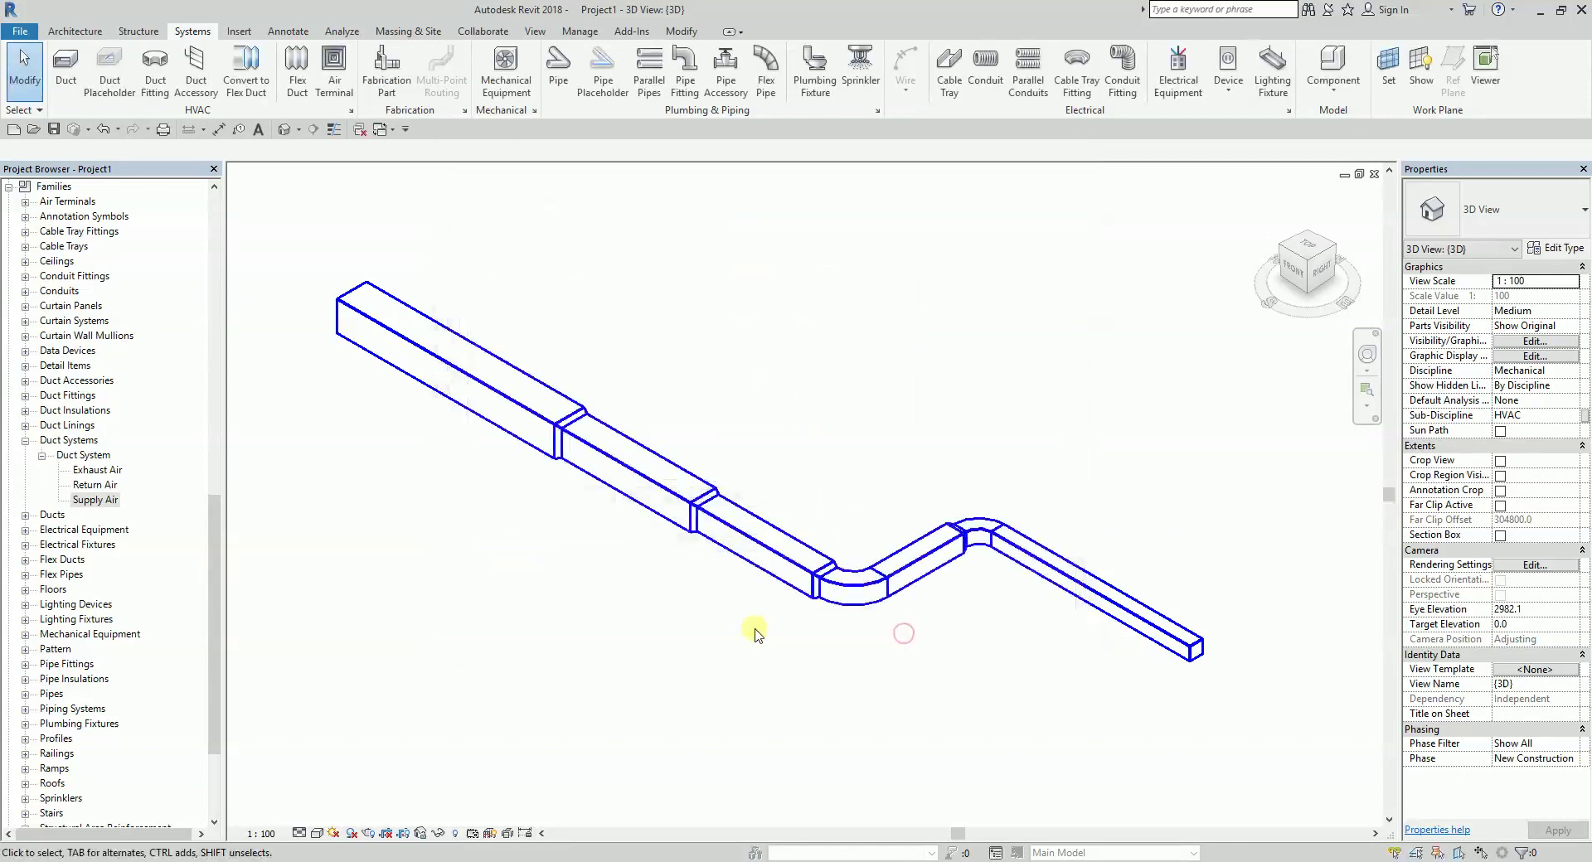
Open the 1 - Mech mechanical floor plan and create a view template named Technicolor Duct from it
left_click_drag(213, 514, 241, 213)
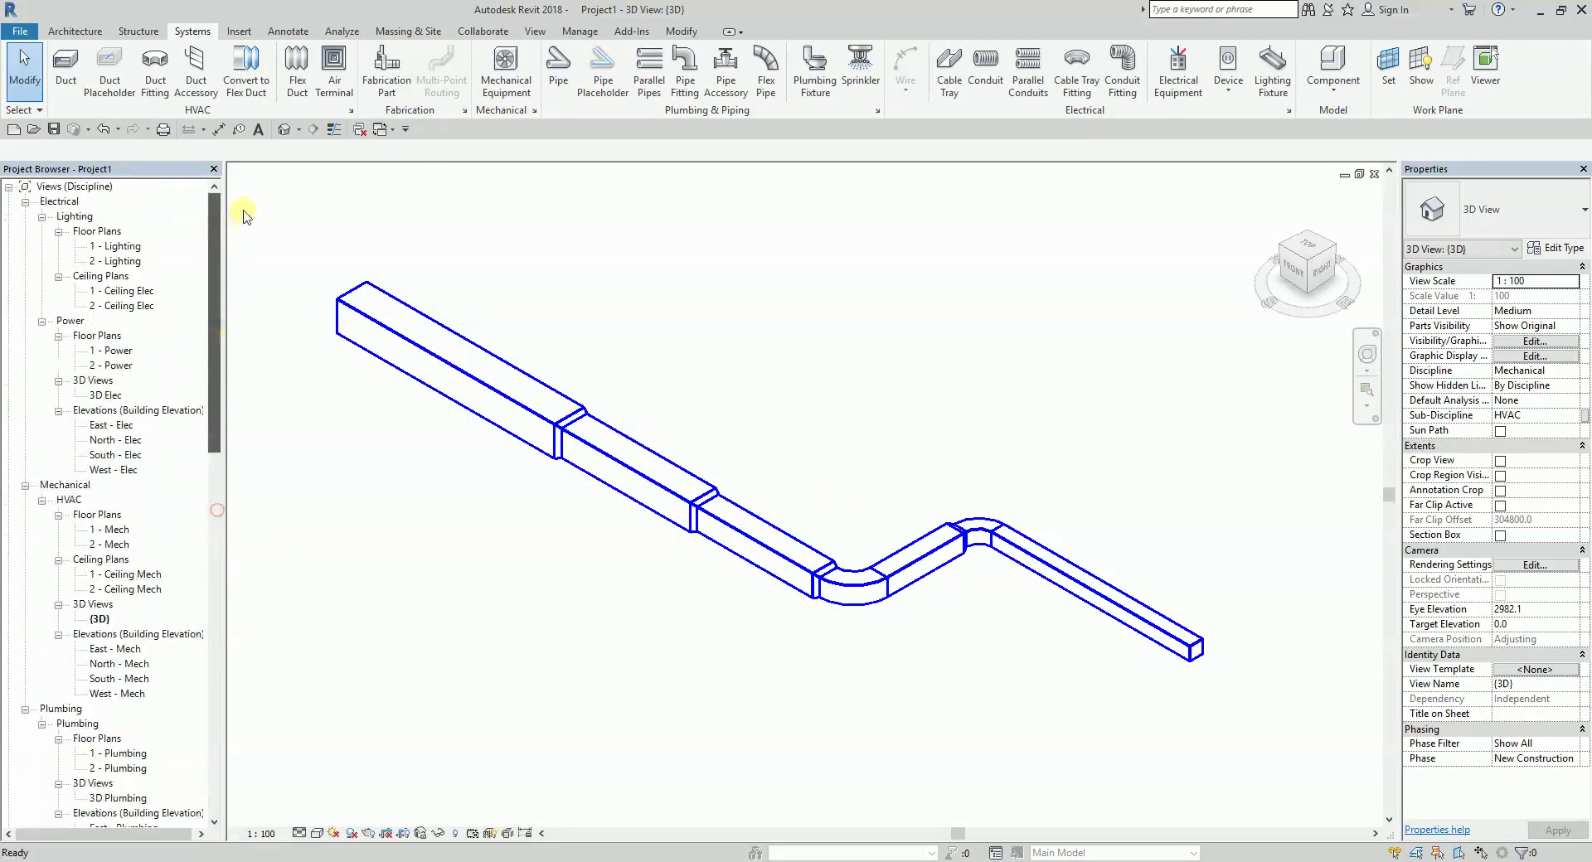
double_click(118, 533)
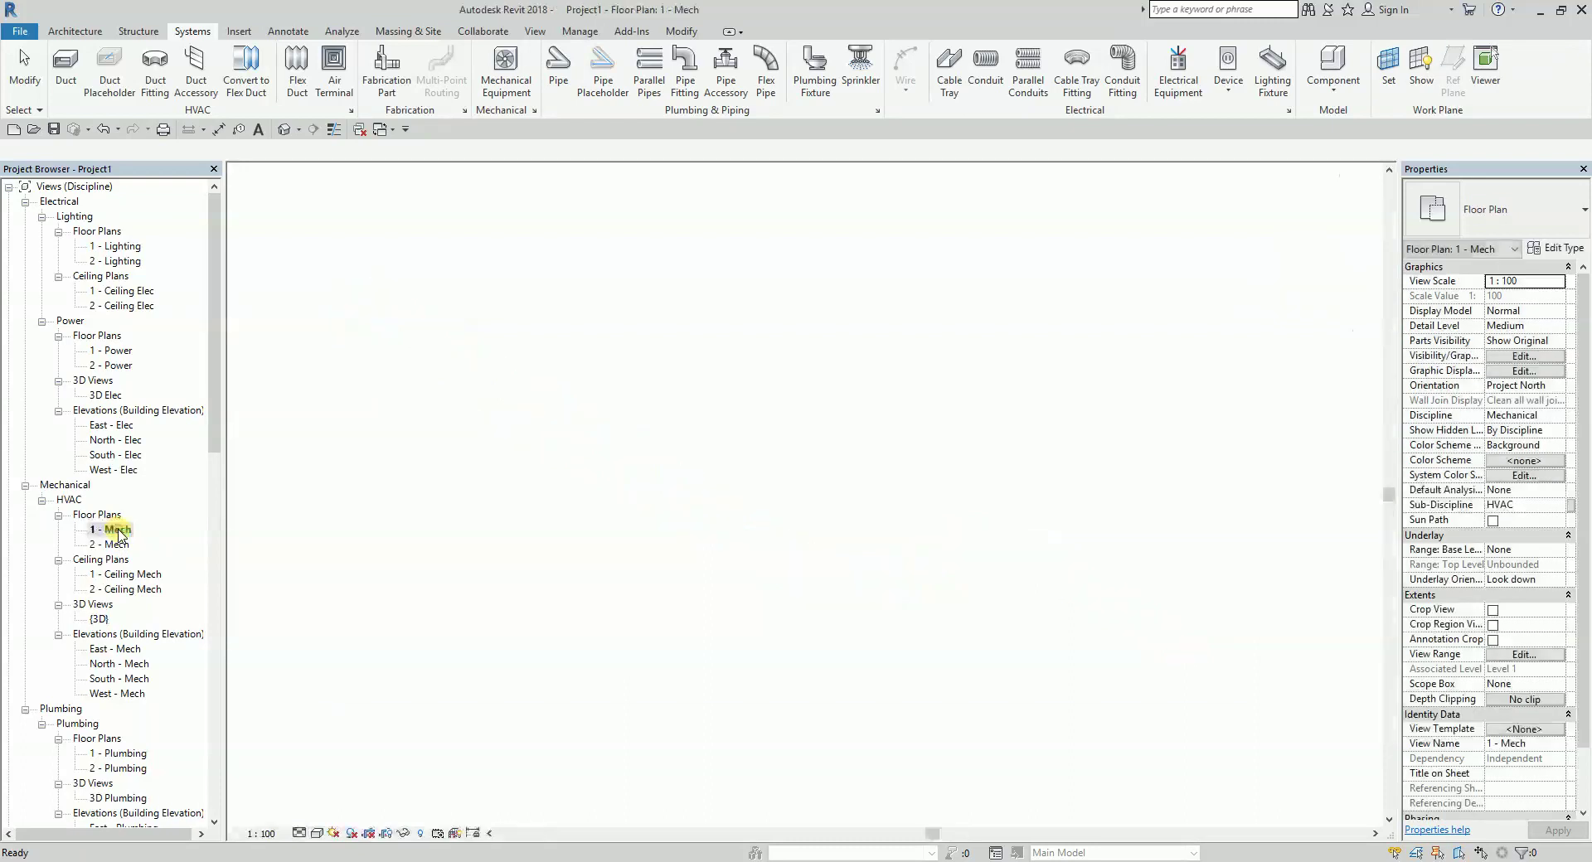
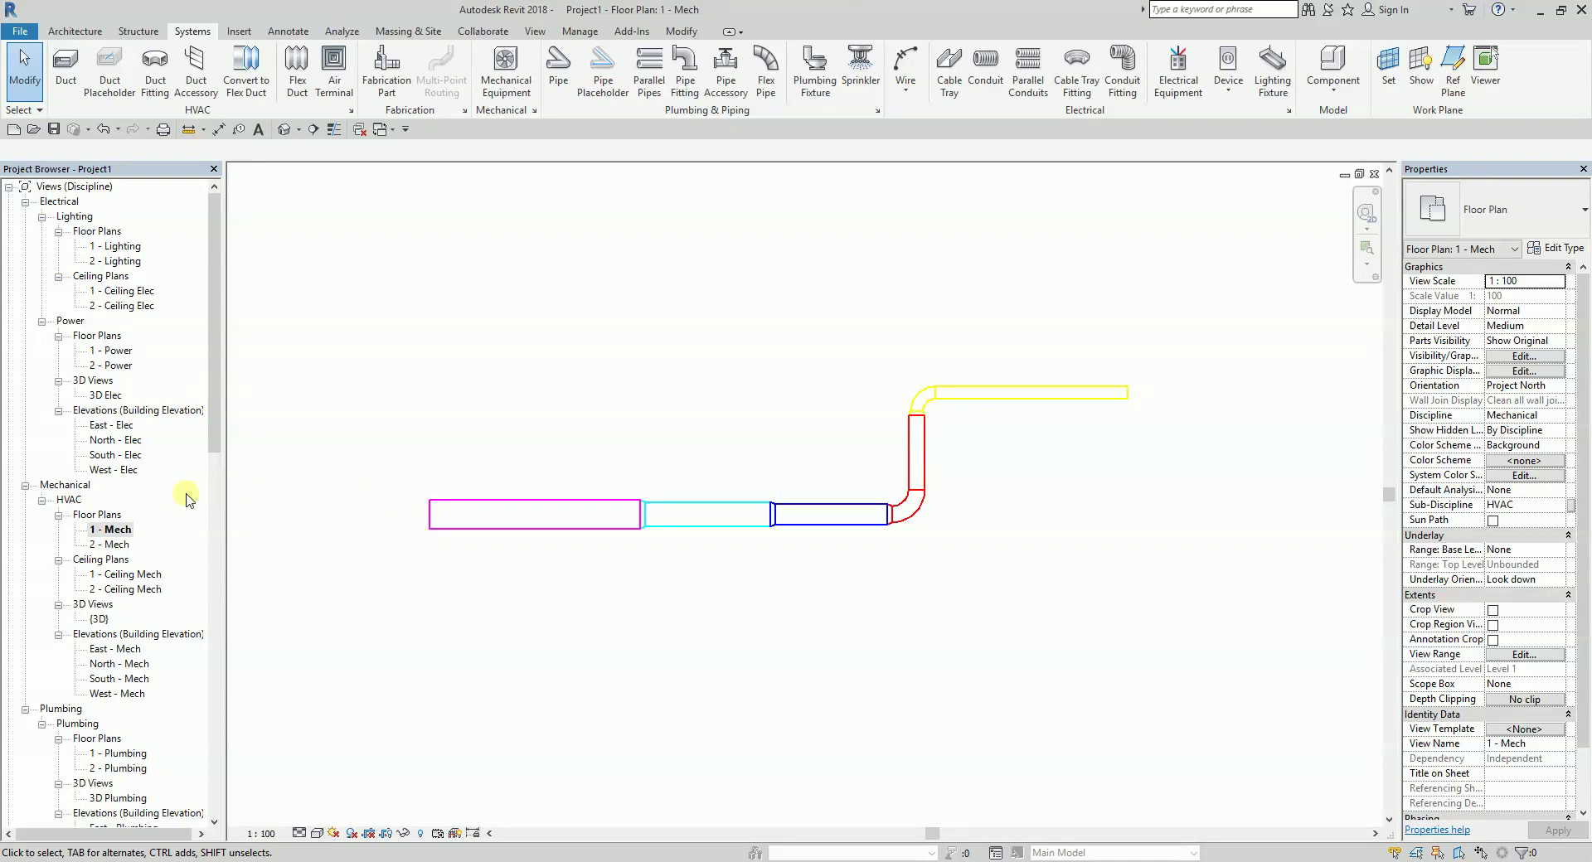
right_click(110, 533)
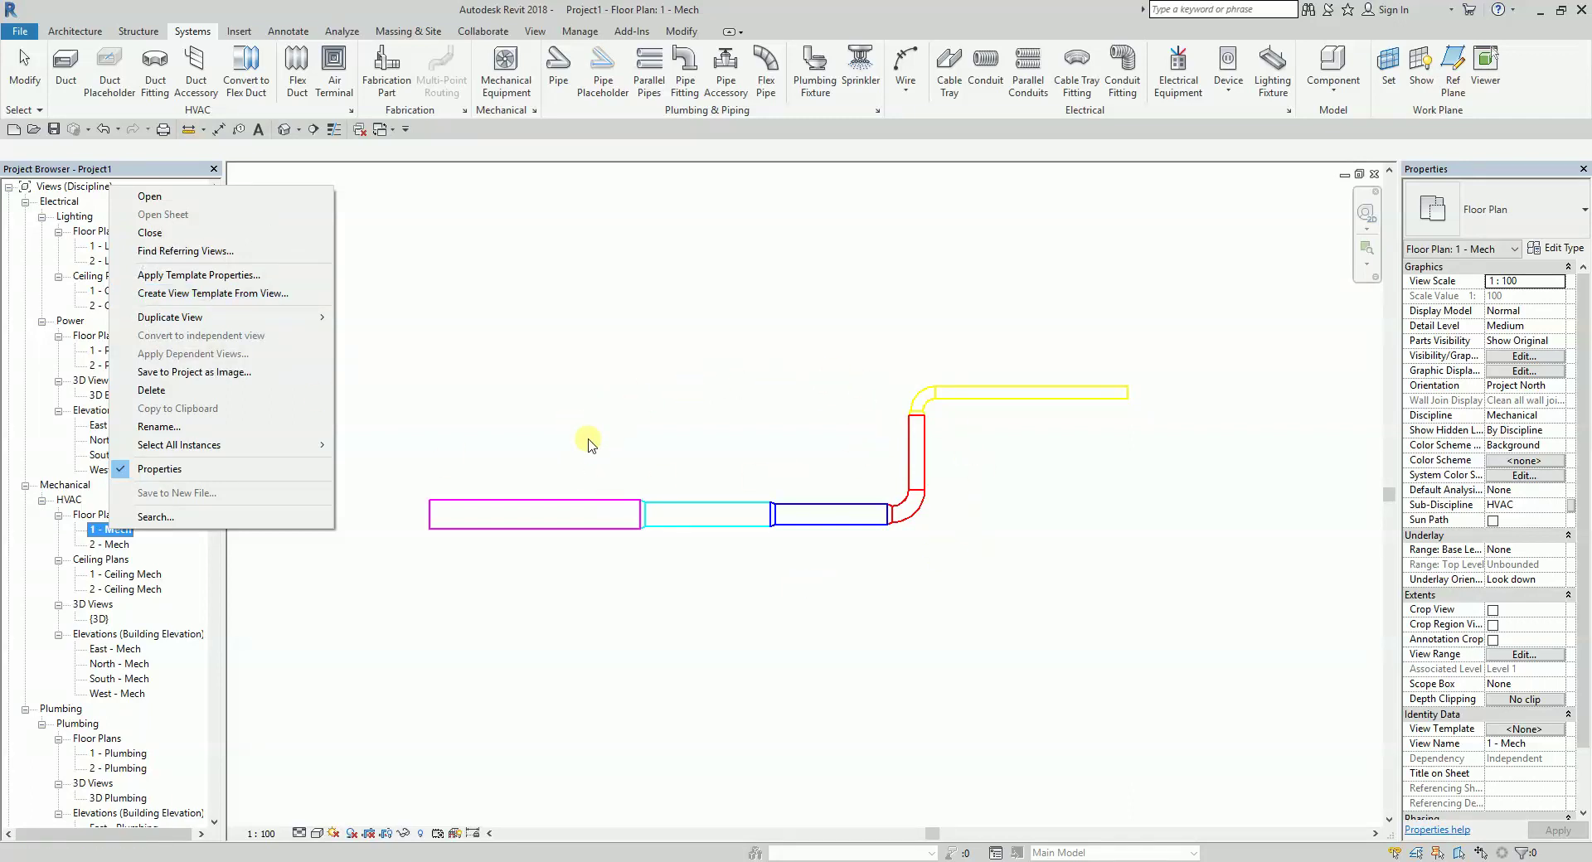
left_click(214, 294)
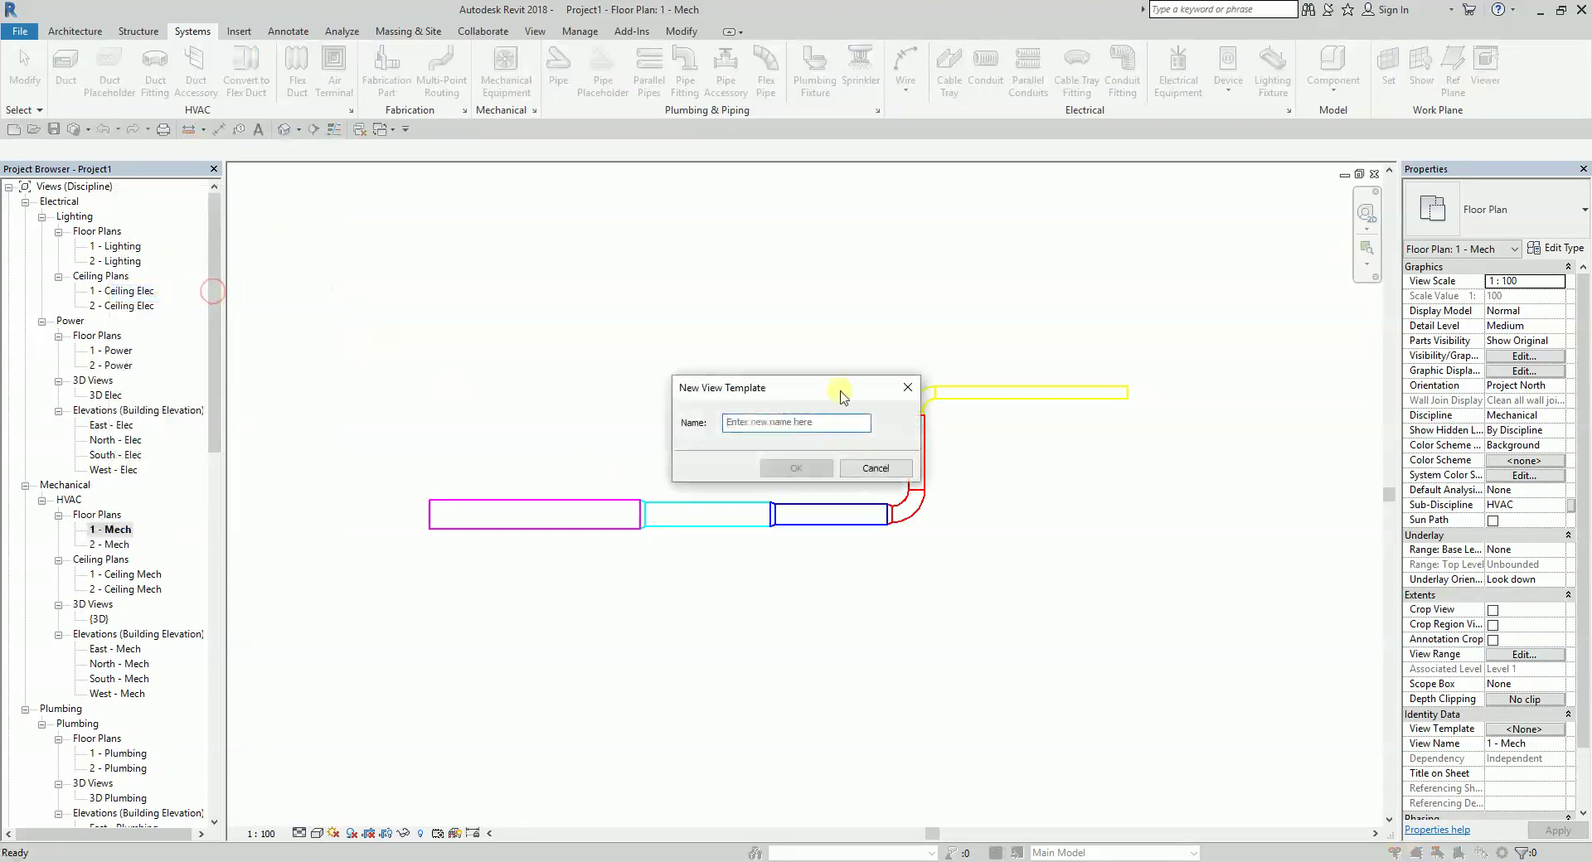
type("Technicolor Duct")
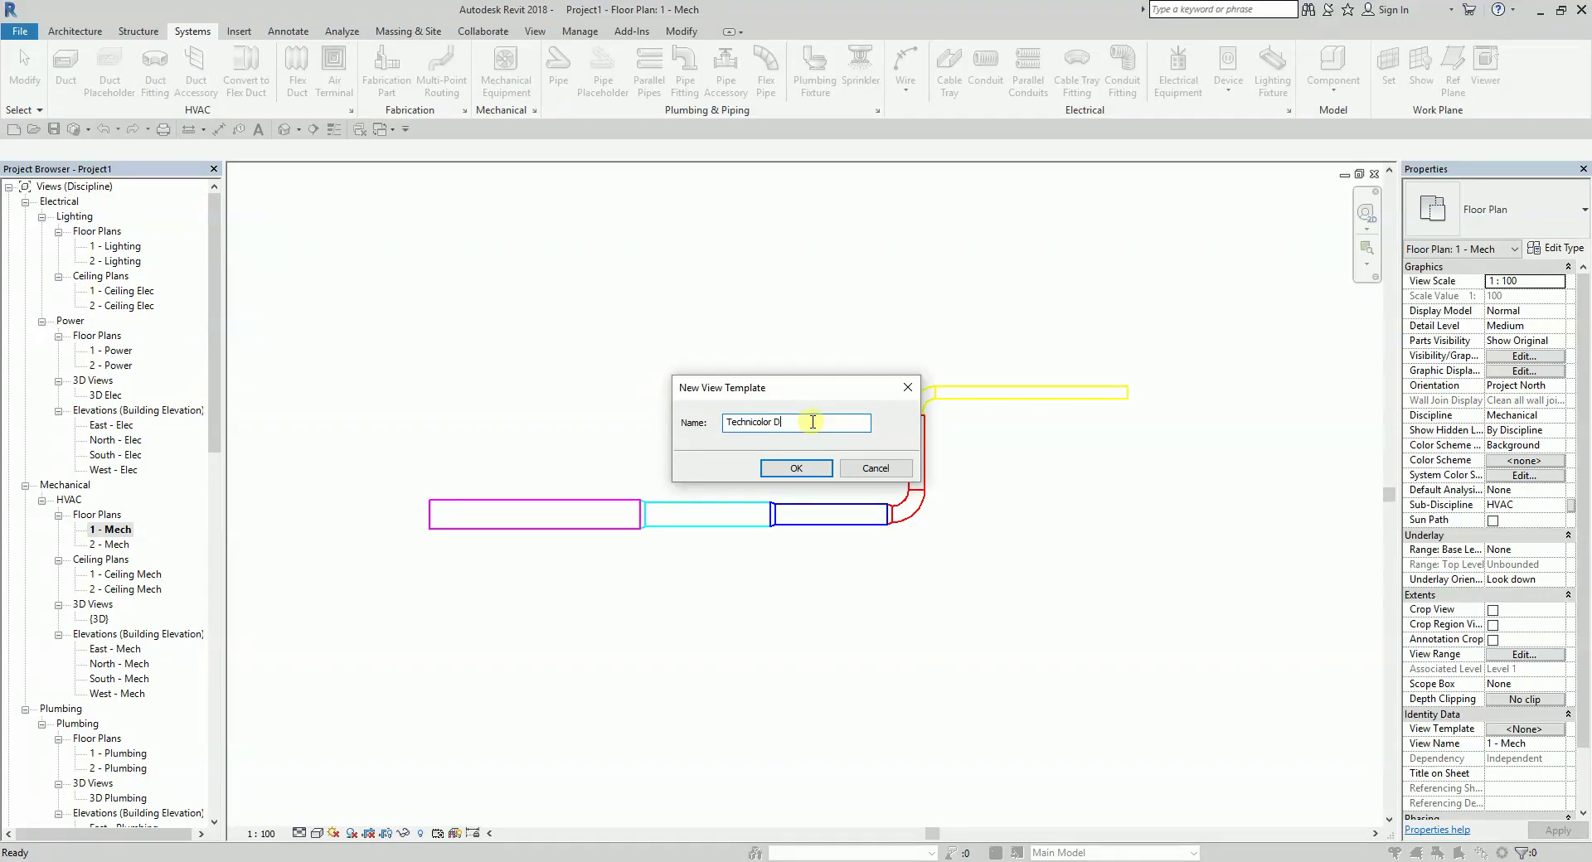
left_click(798, 469)
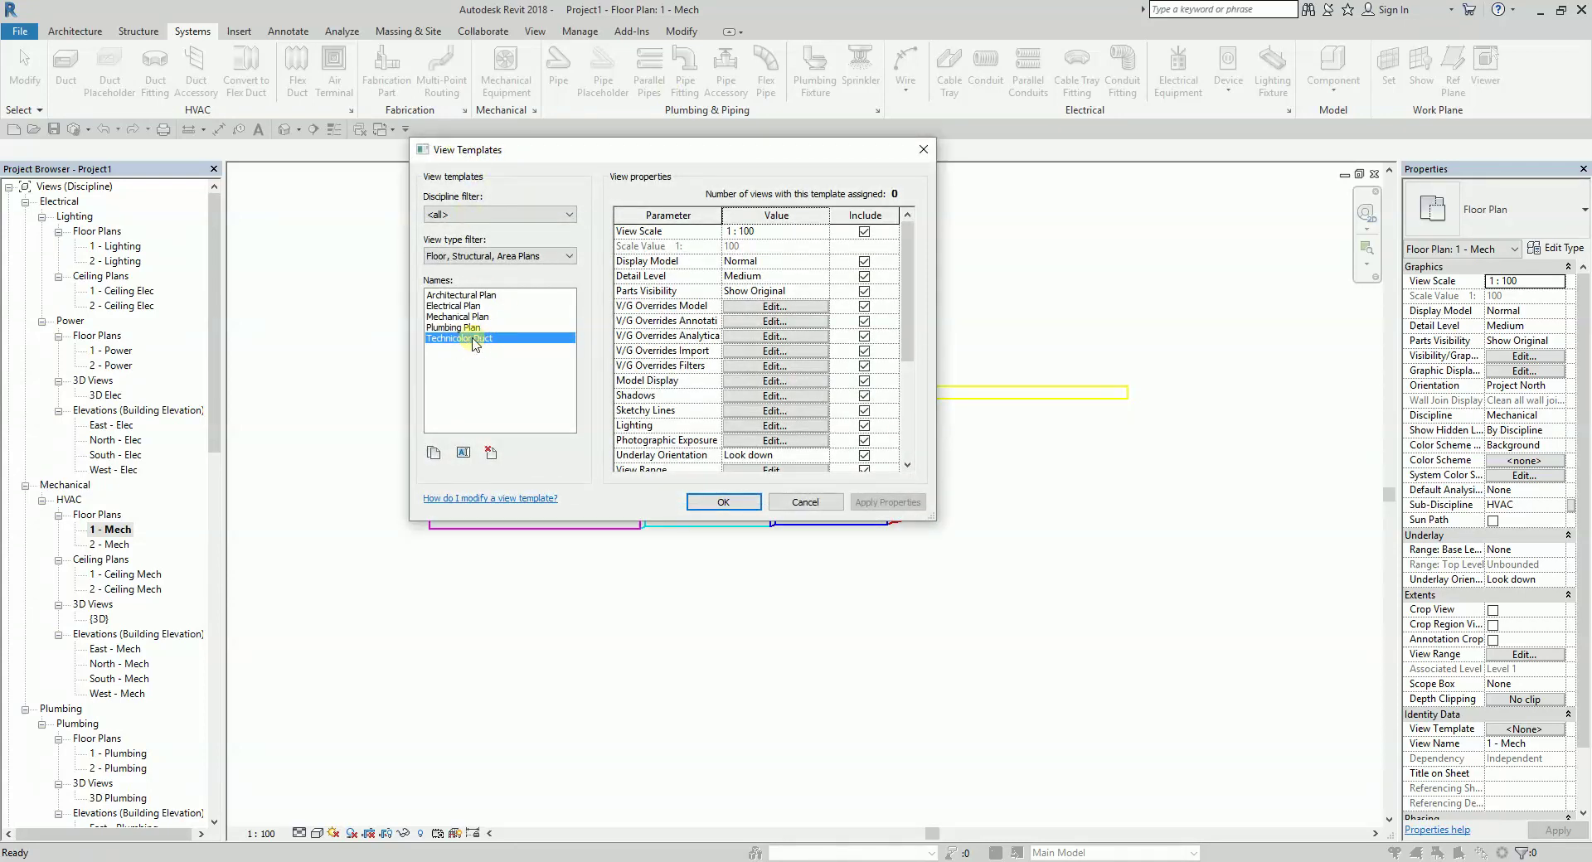
In the Technicolor Duct template's filter overrides, give Duct_300 a yellow solid fill projection pattern
left_click(770, 368)
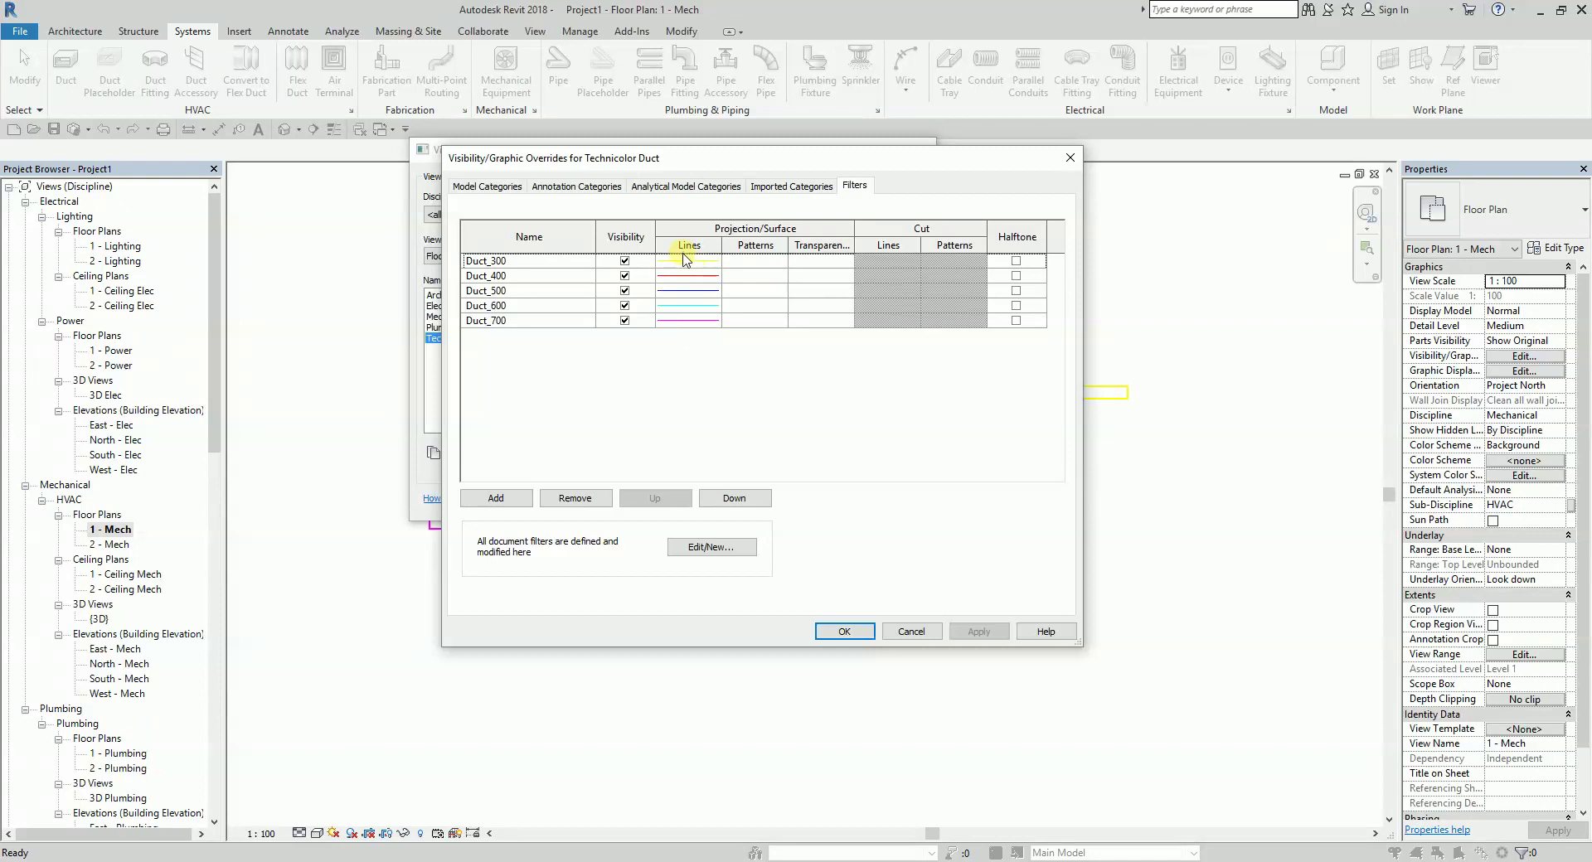
left_click(768, 264)
left_click(764, 260)
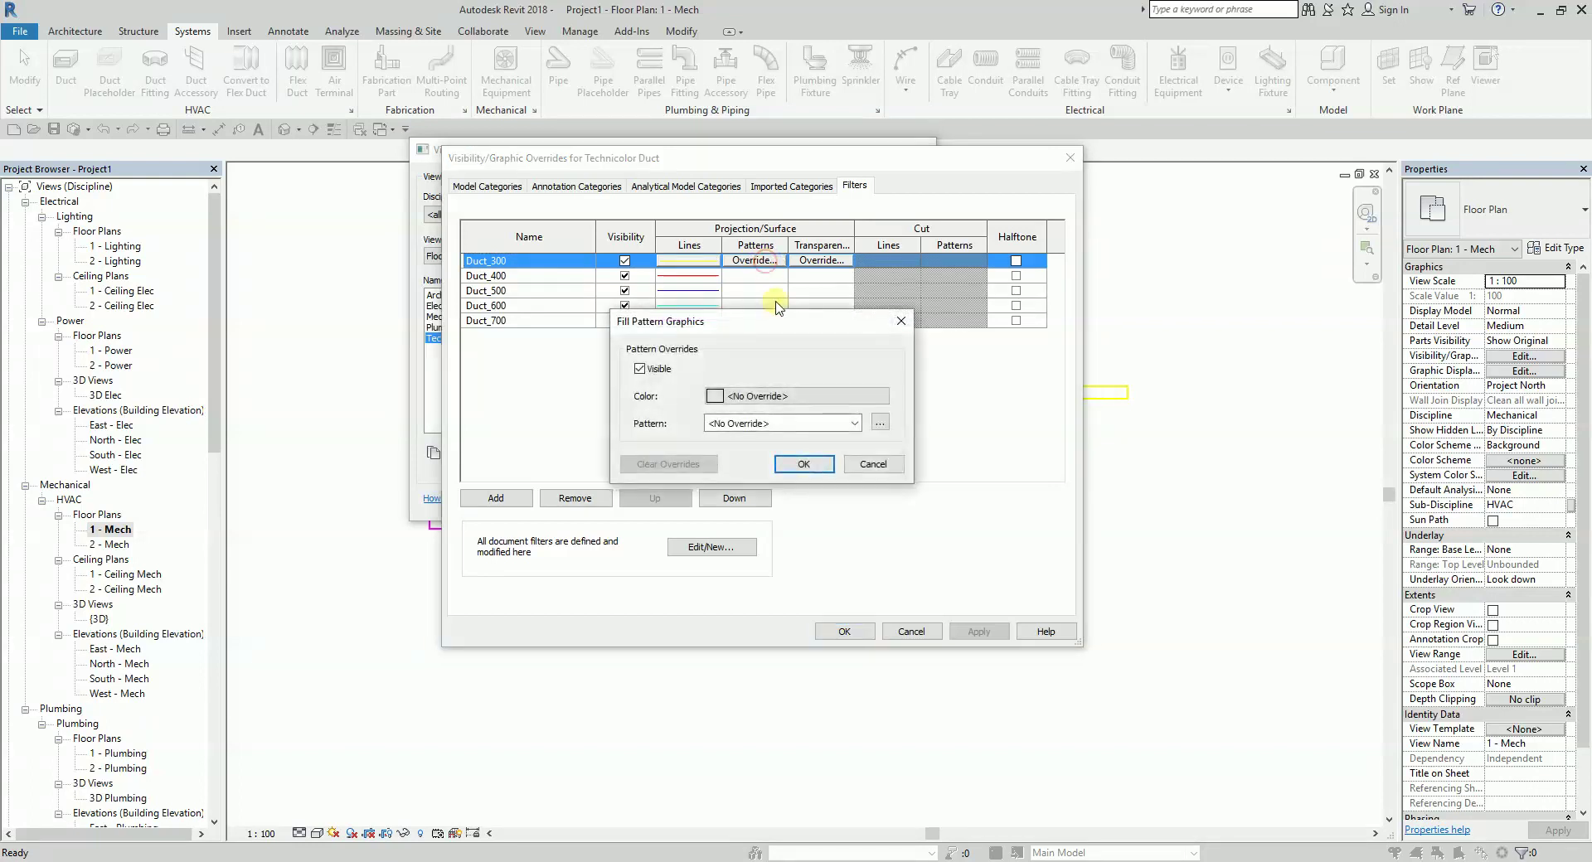
left_click(764, 397)
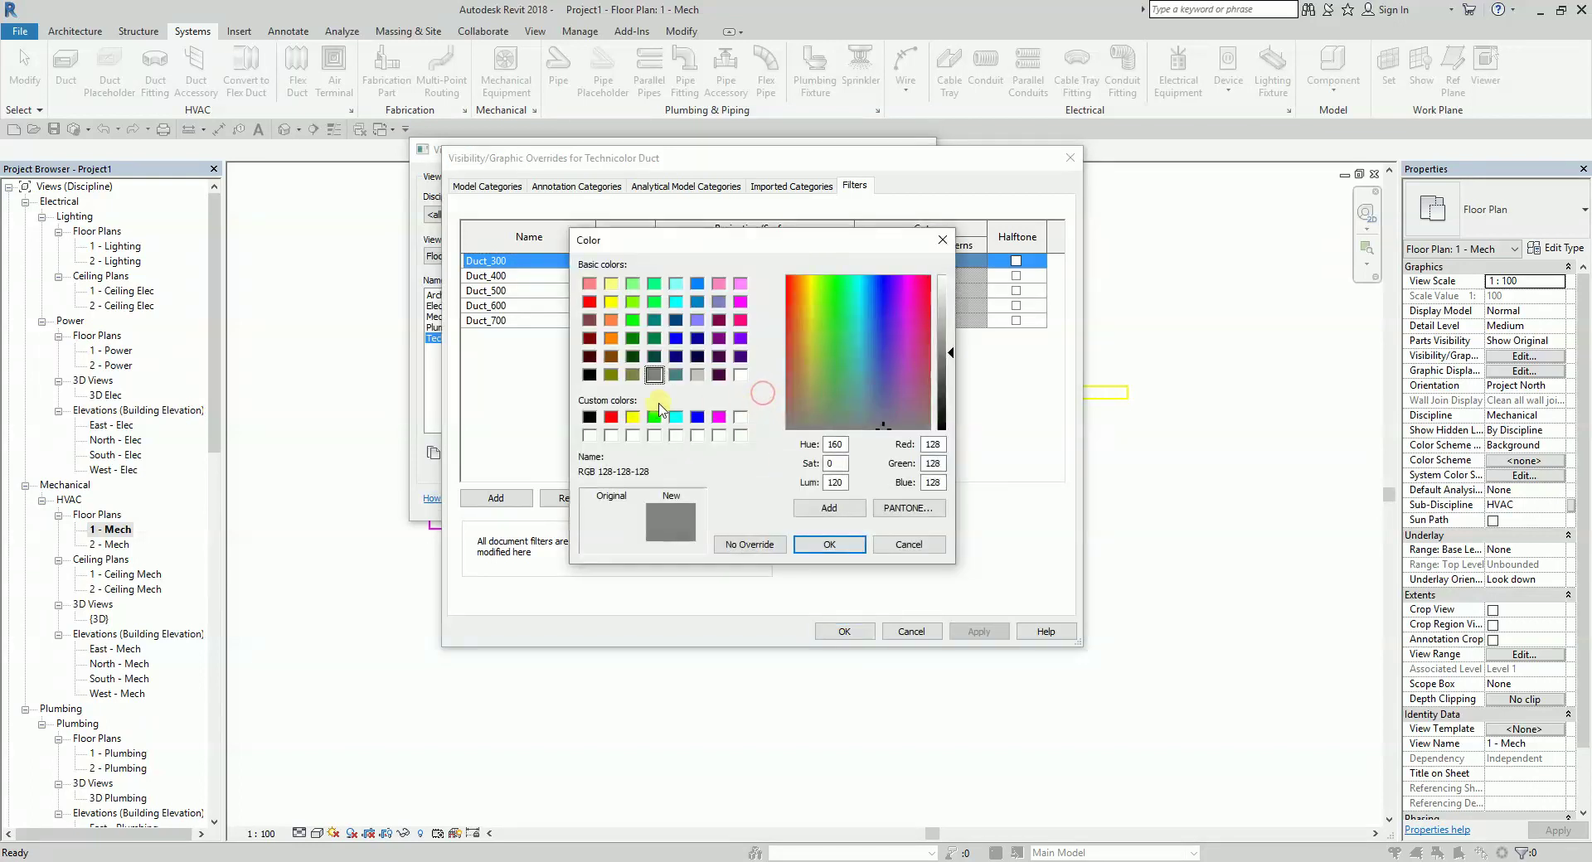
left_click(633, 417)
left_click(829, 544)
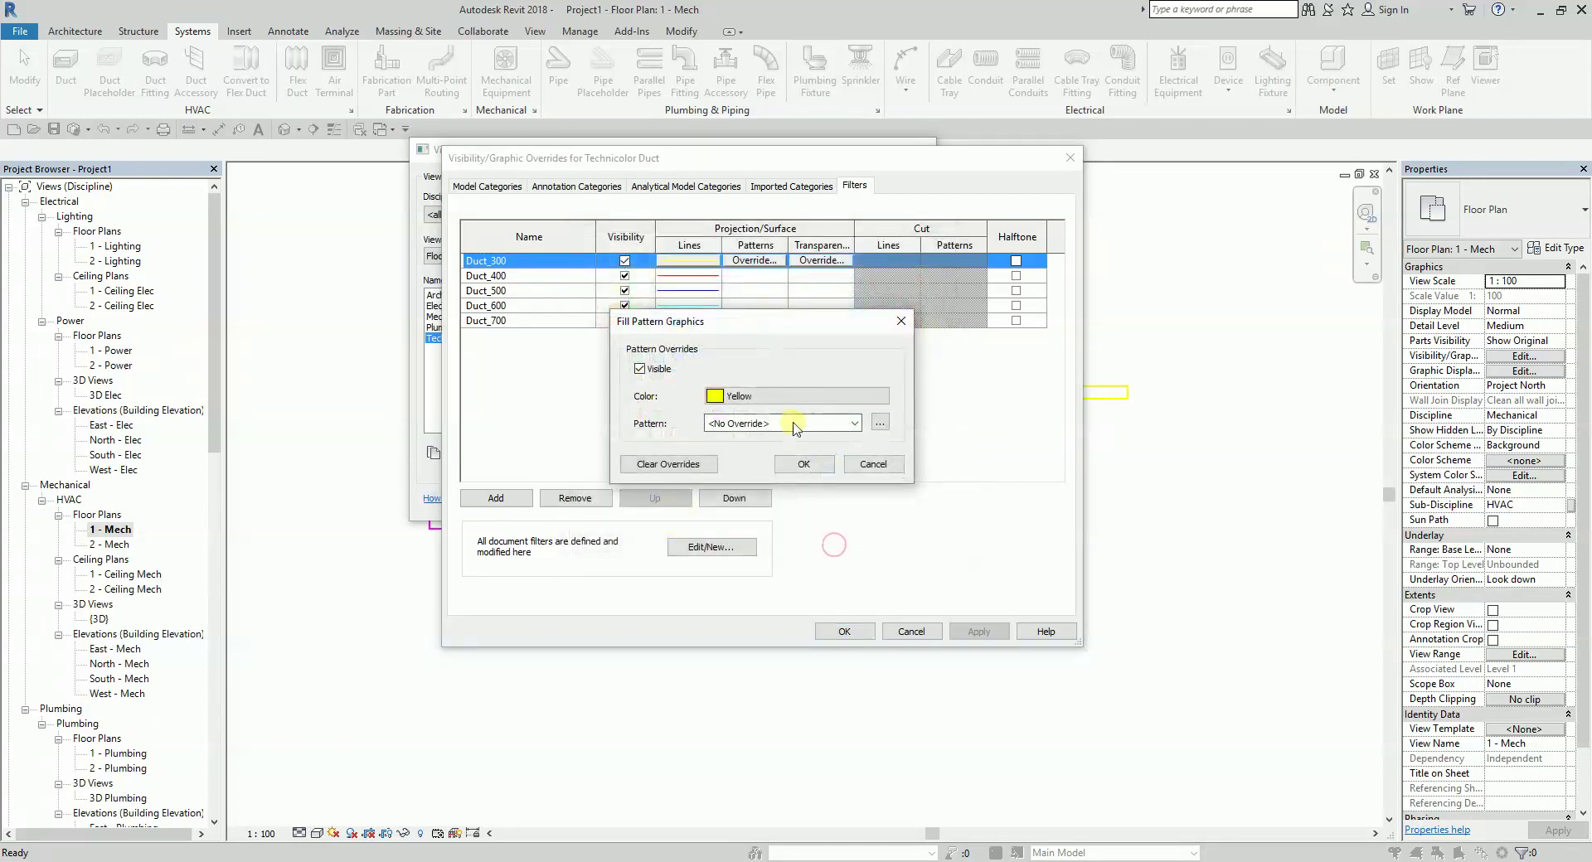
left_click(796, 423)
left_click(833, 745)
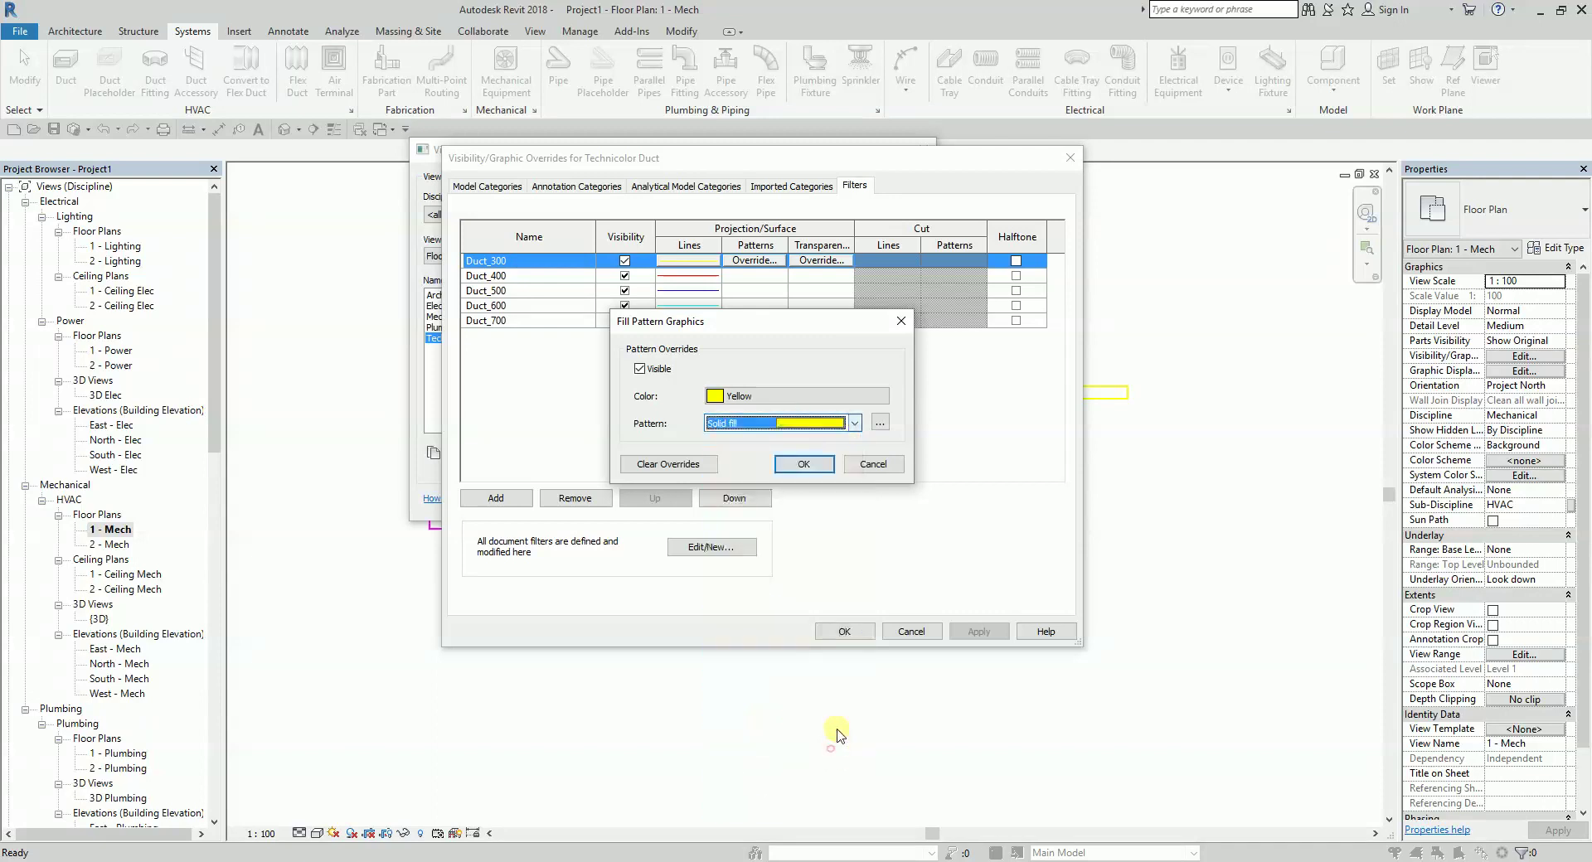
left_click(810, 466)
Set the projection line color of the Duct_300 filter to black
left_click(688, 260)
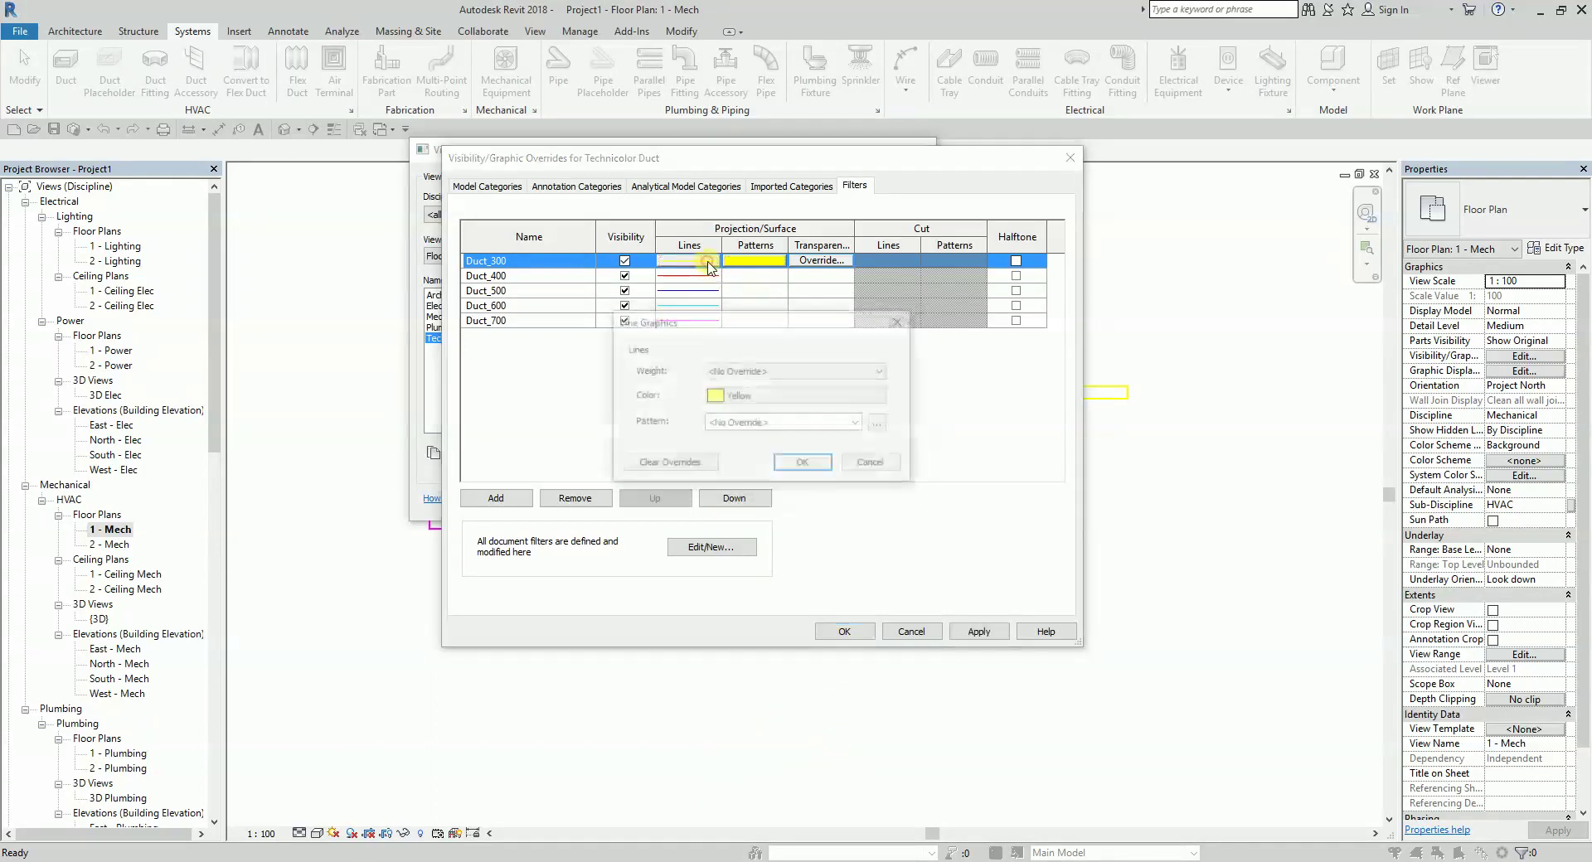
left_click(743, 397)
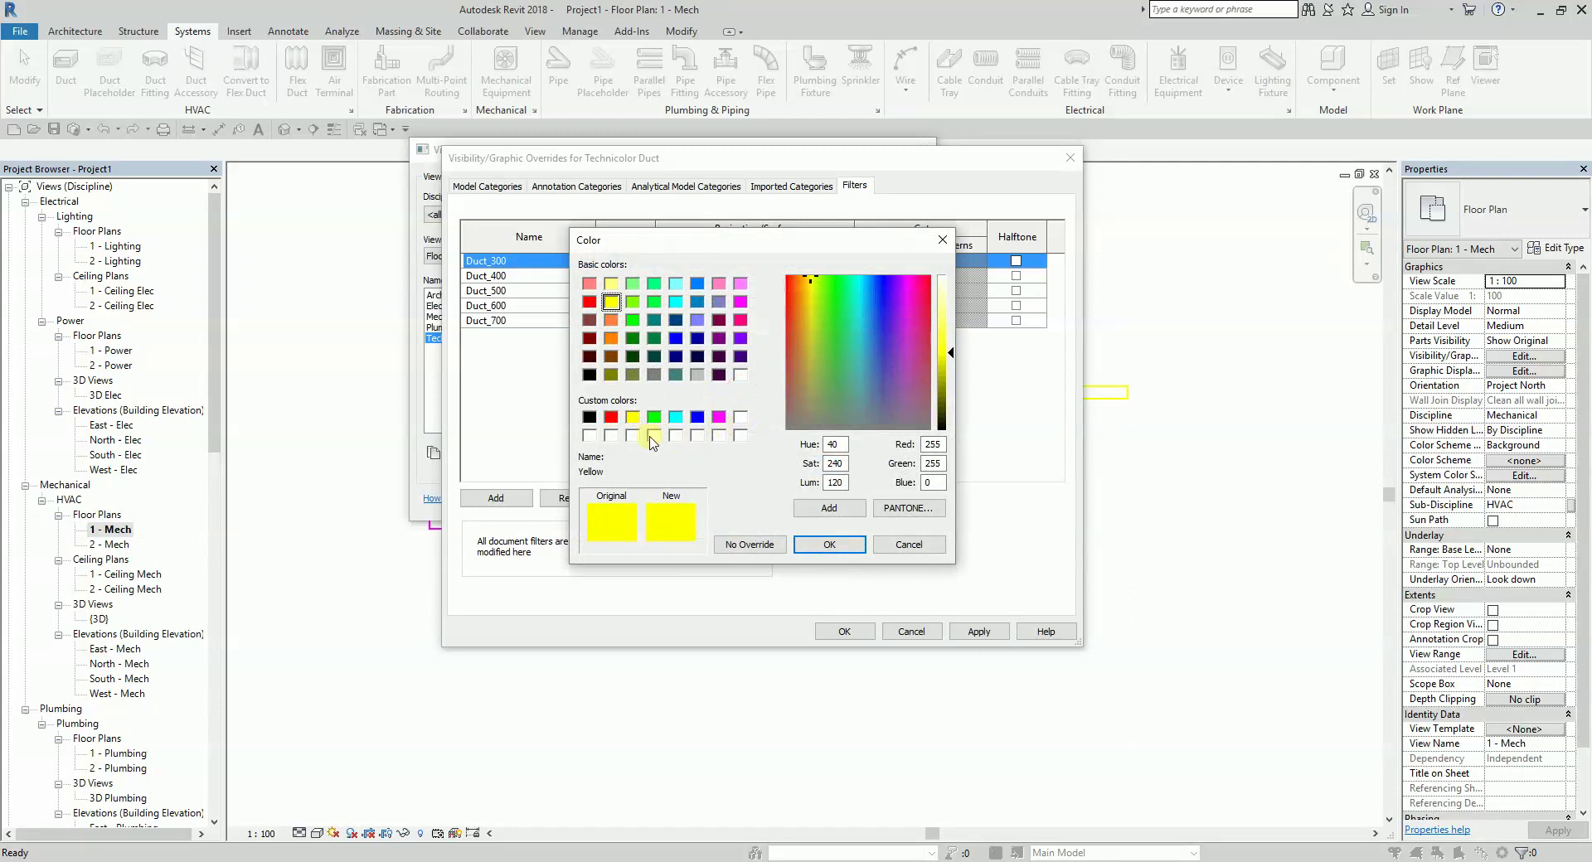
left_click(591, 417)
left_click(829, 544)
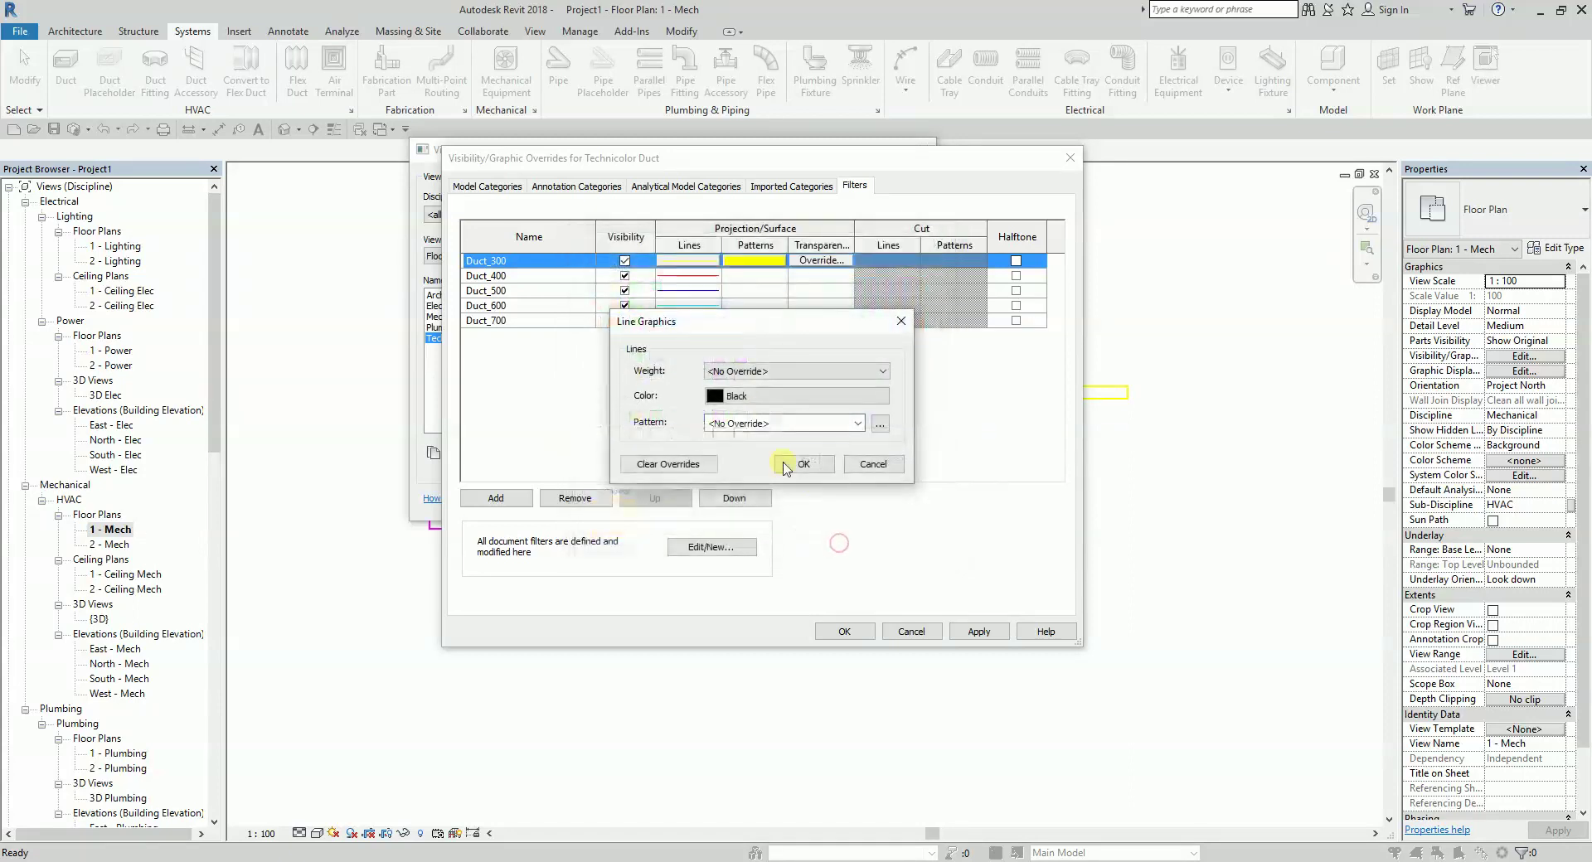
left_click(794, 466)
Clear the projection line overrides of the Duct_400 and Duct_500 filters
left_click(706, 275)
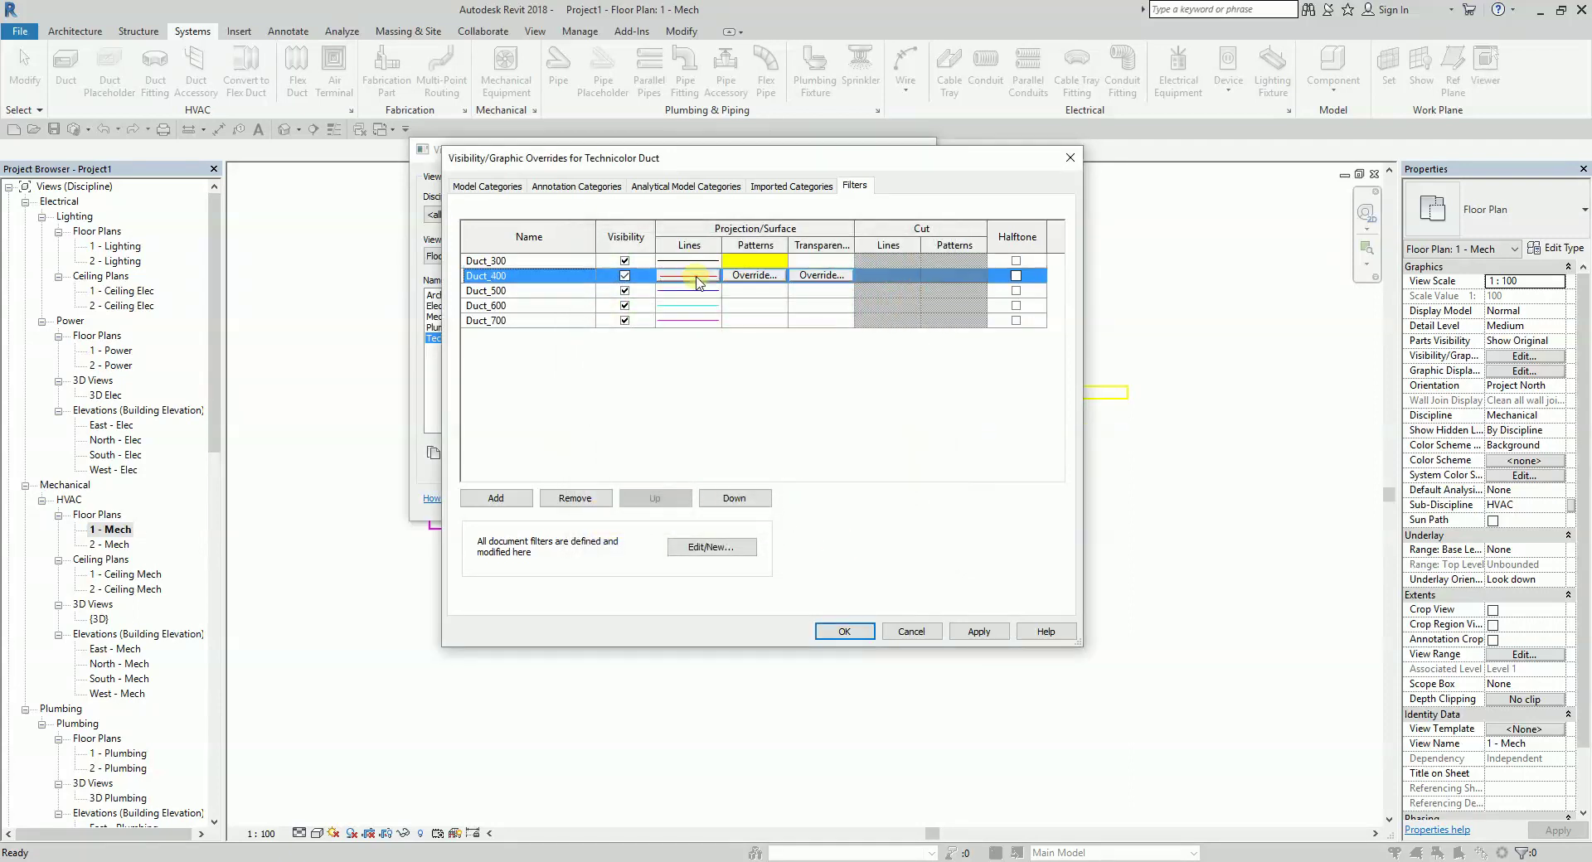
left_click(710, 275)
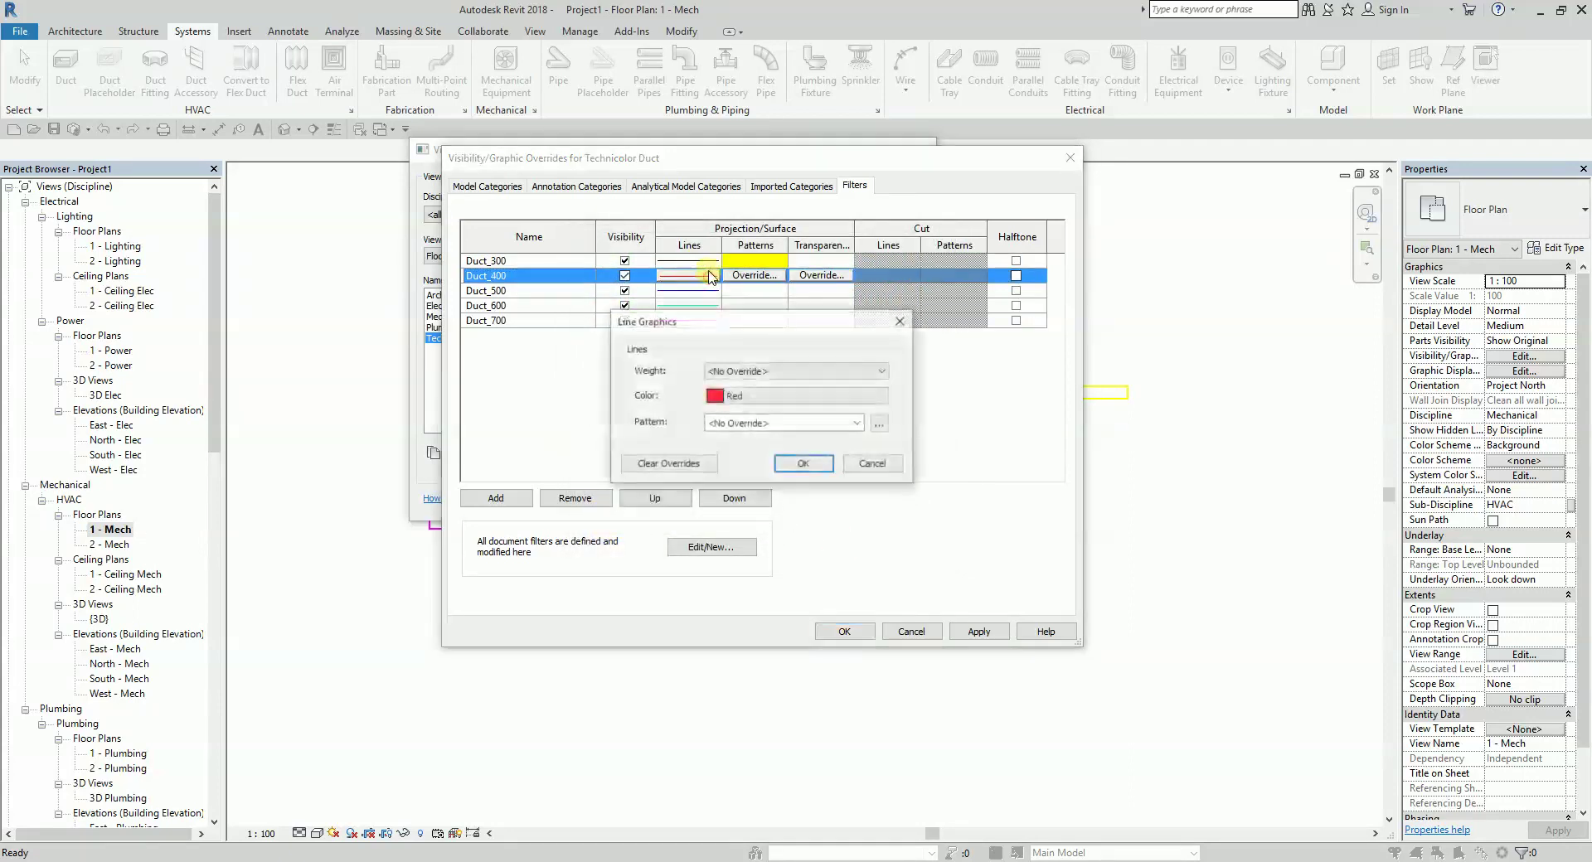
left_click(685, 467)
left_click(803, 465)
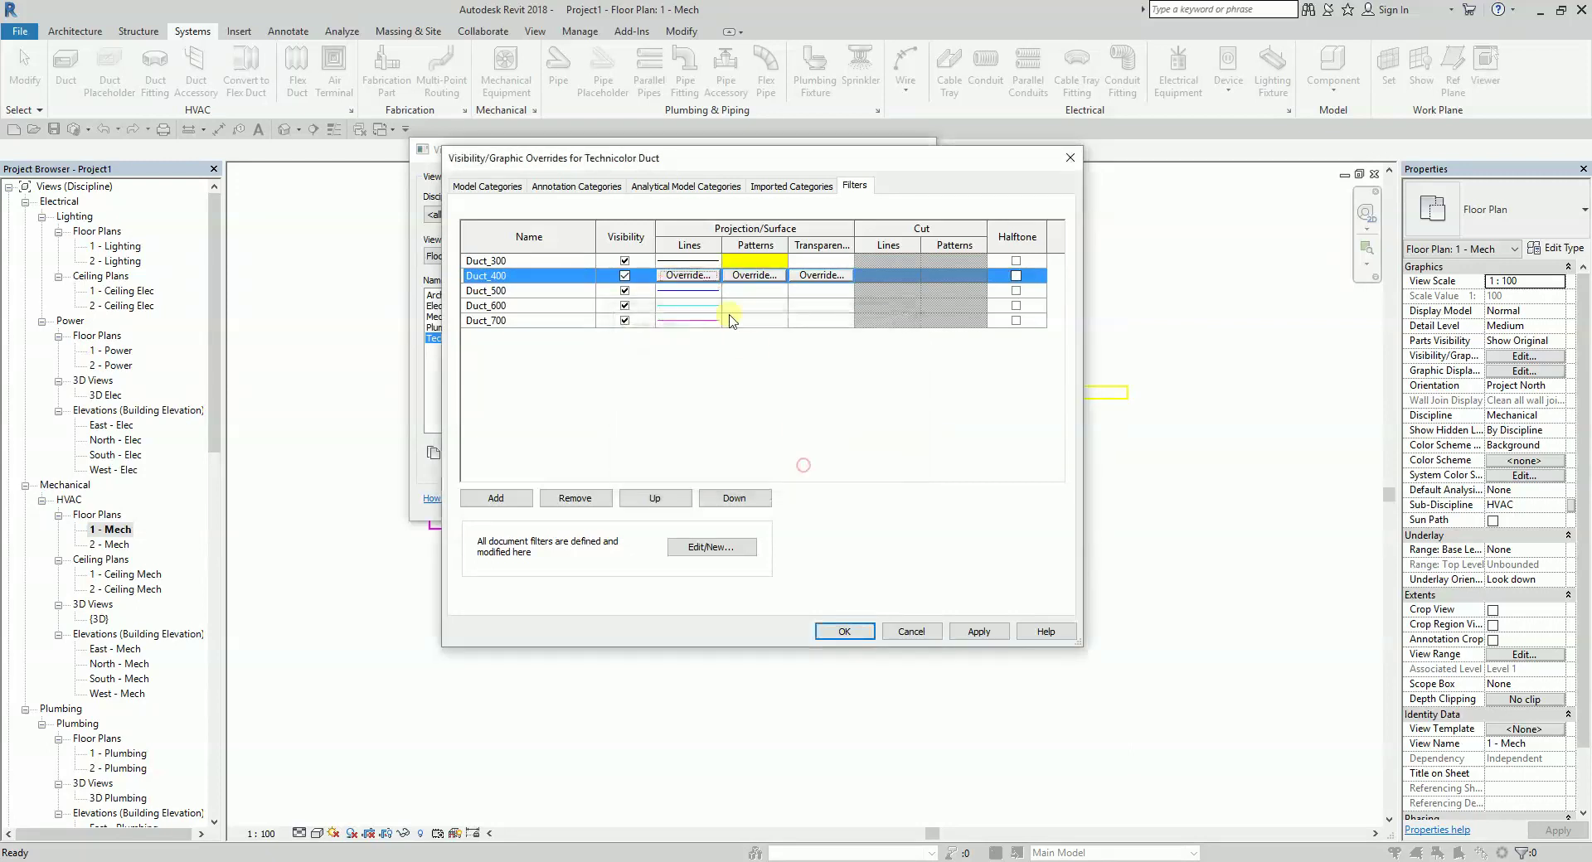
left_click(691, 292)
left_click(699, 297)
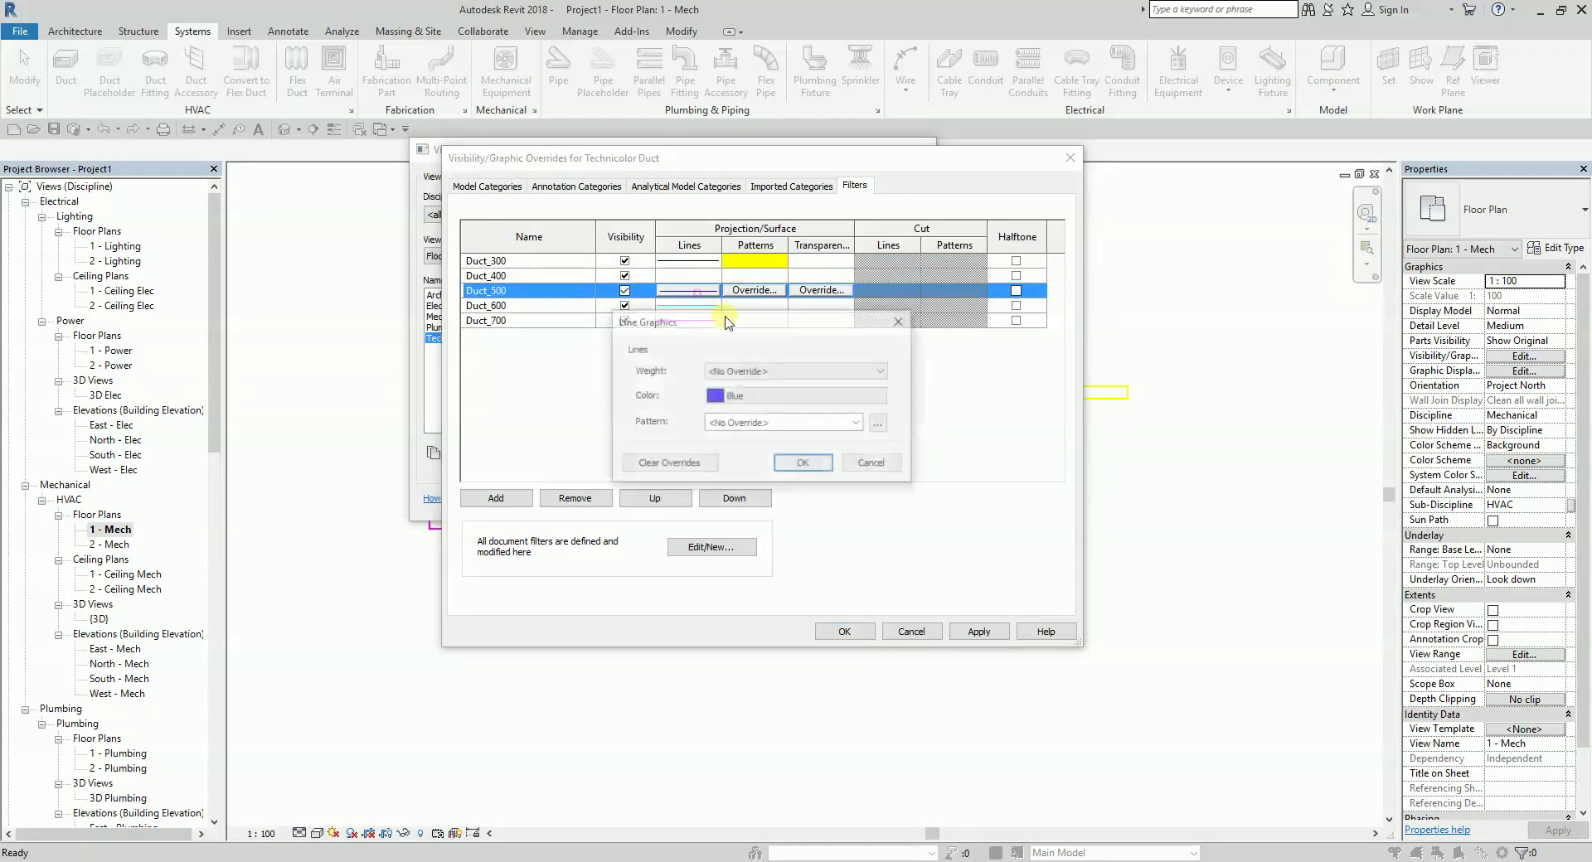
left_click(691, 462)
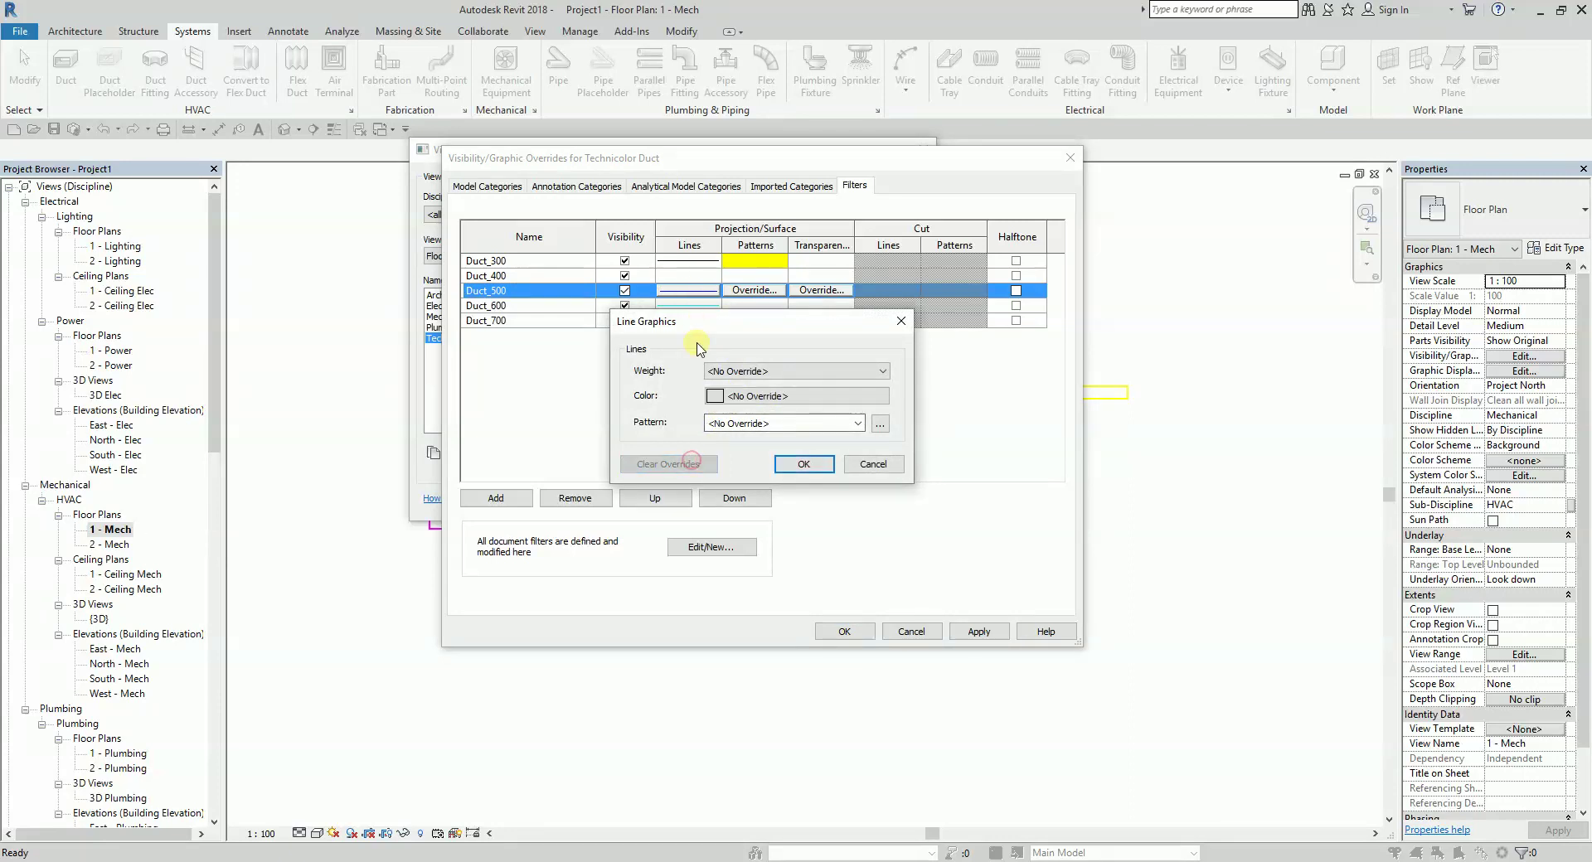
left_click(800, 466)
Clear the projection line overrides of the Duct_600 and Duct_700 filters
left_click(695, 307)
left_click(697, 306)
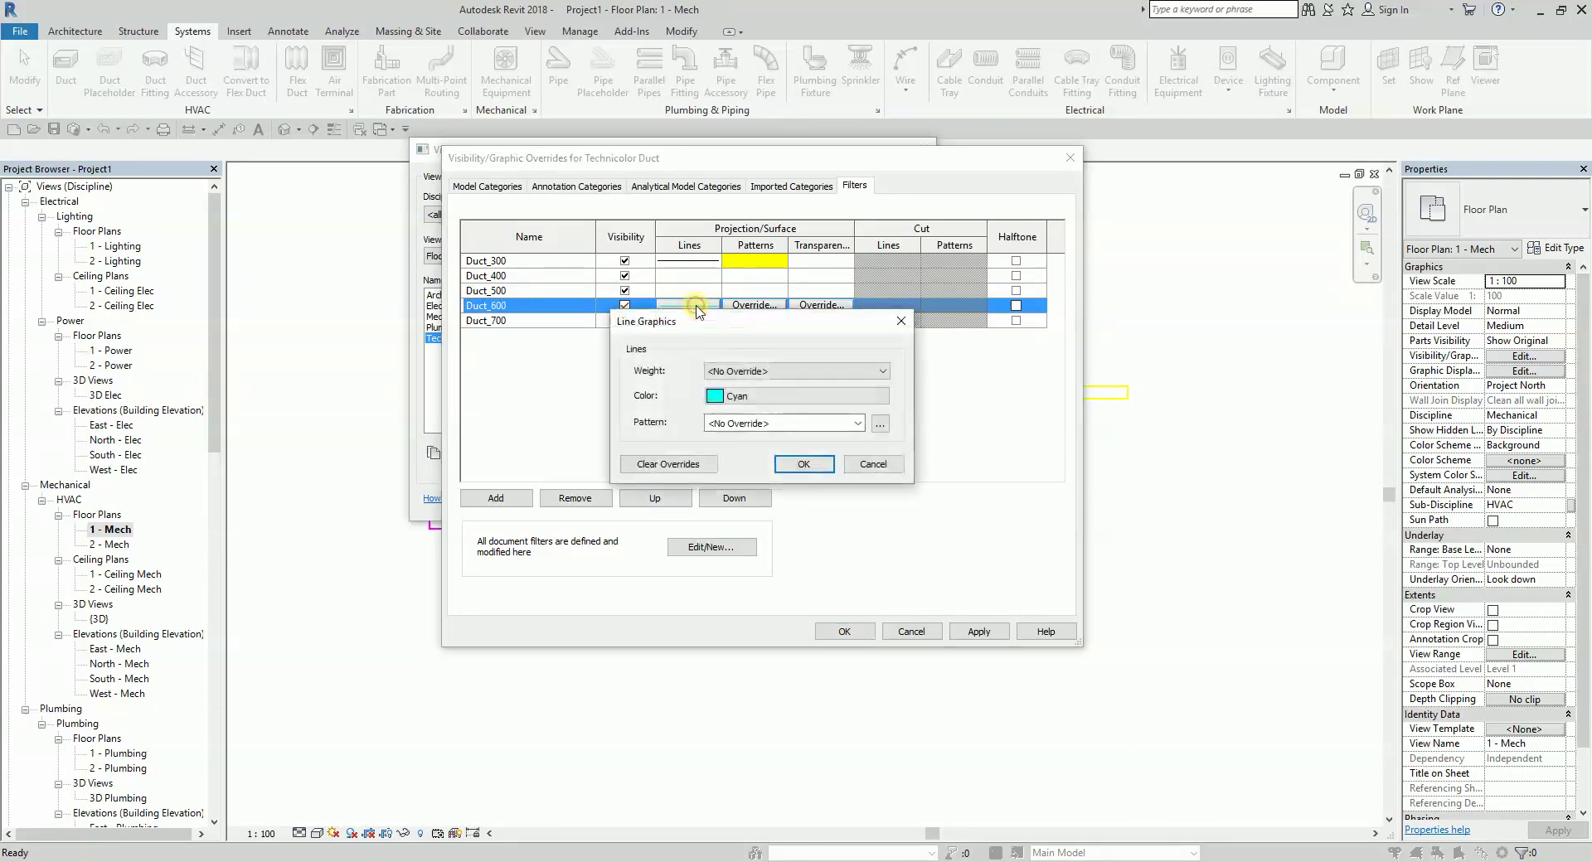
left_click(669, 464)
left_click(800, 465)
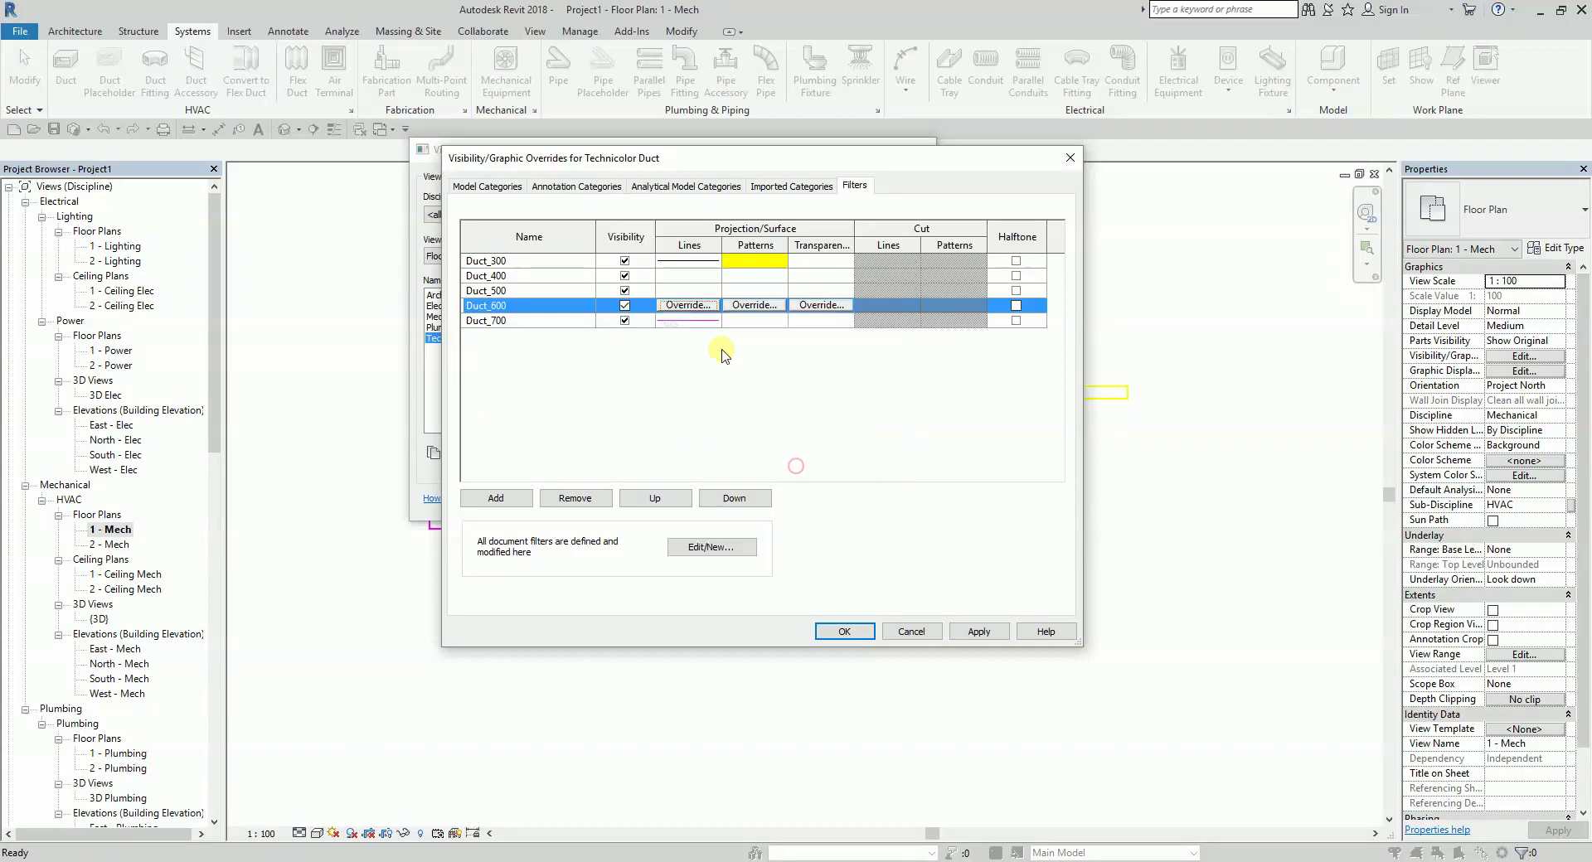
left_click(693, 320)
left_click(694, 320)
left_click(685, 464)
left_click(802, 465)
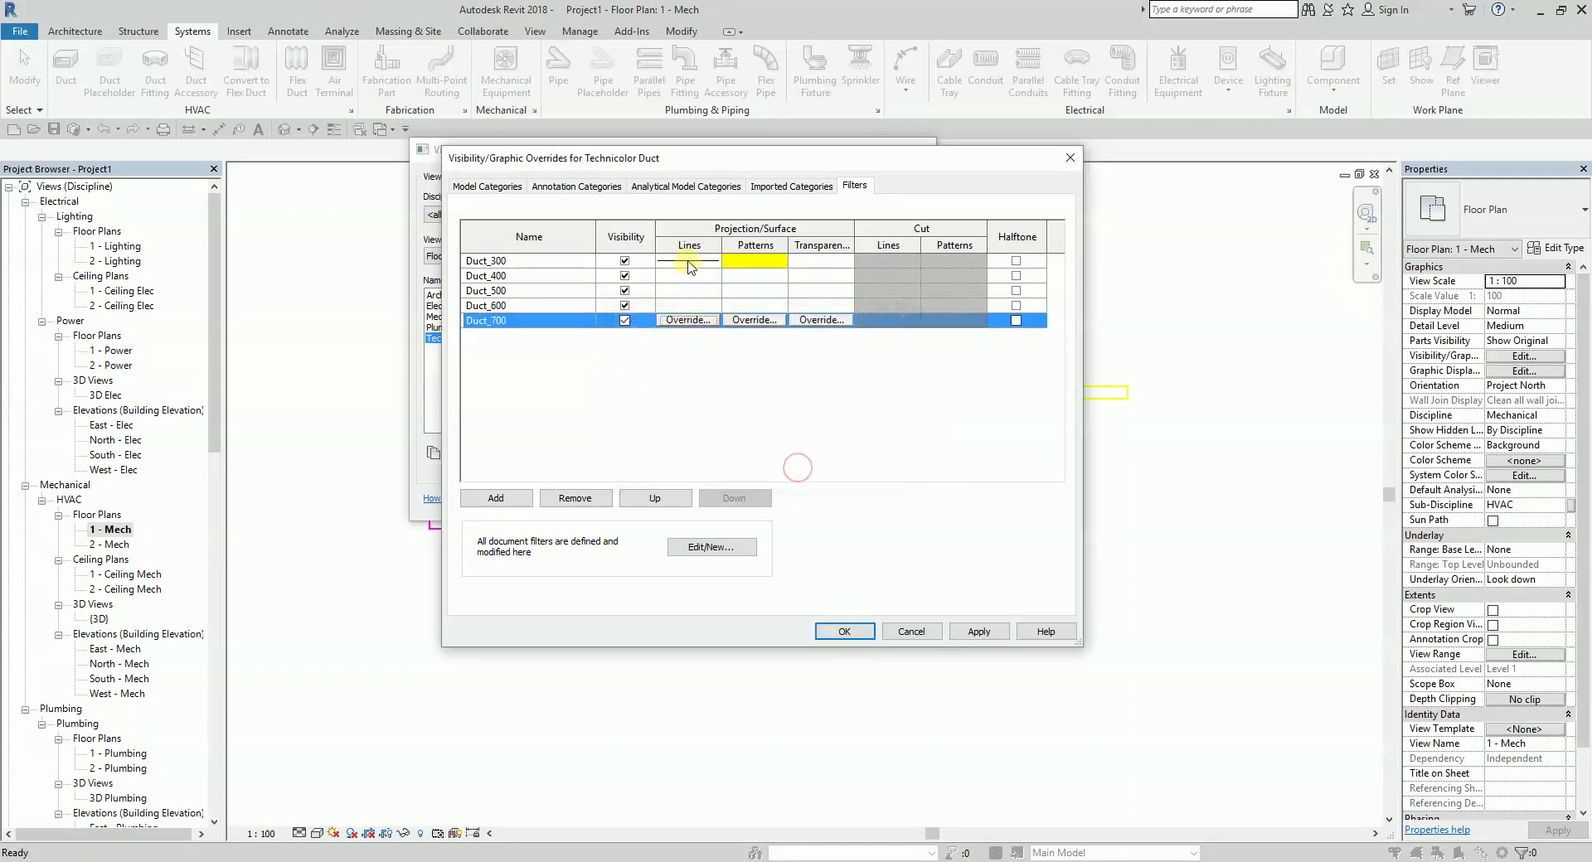
Clear the projection line override of the Duct_300 filter
left_click(688, 265)
left_click(689, 262)
left_click(670, 463)
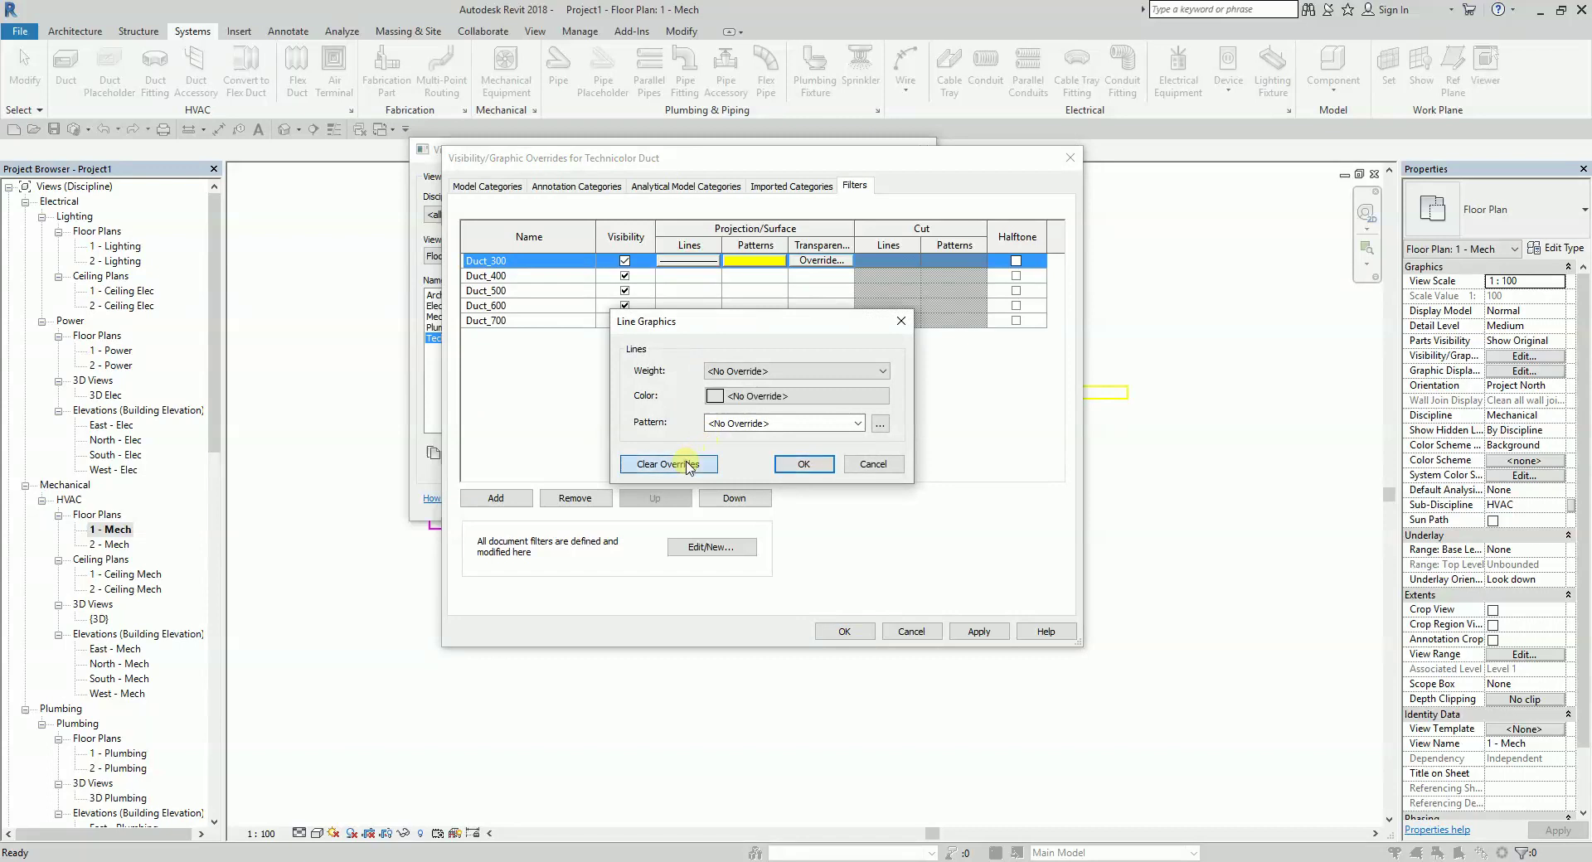
left_click(802, 464)
Override the Duct_400 filter's projection pattern with a red solid fill
left_click(754, 276)
left_click(754, 275)
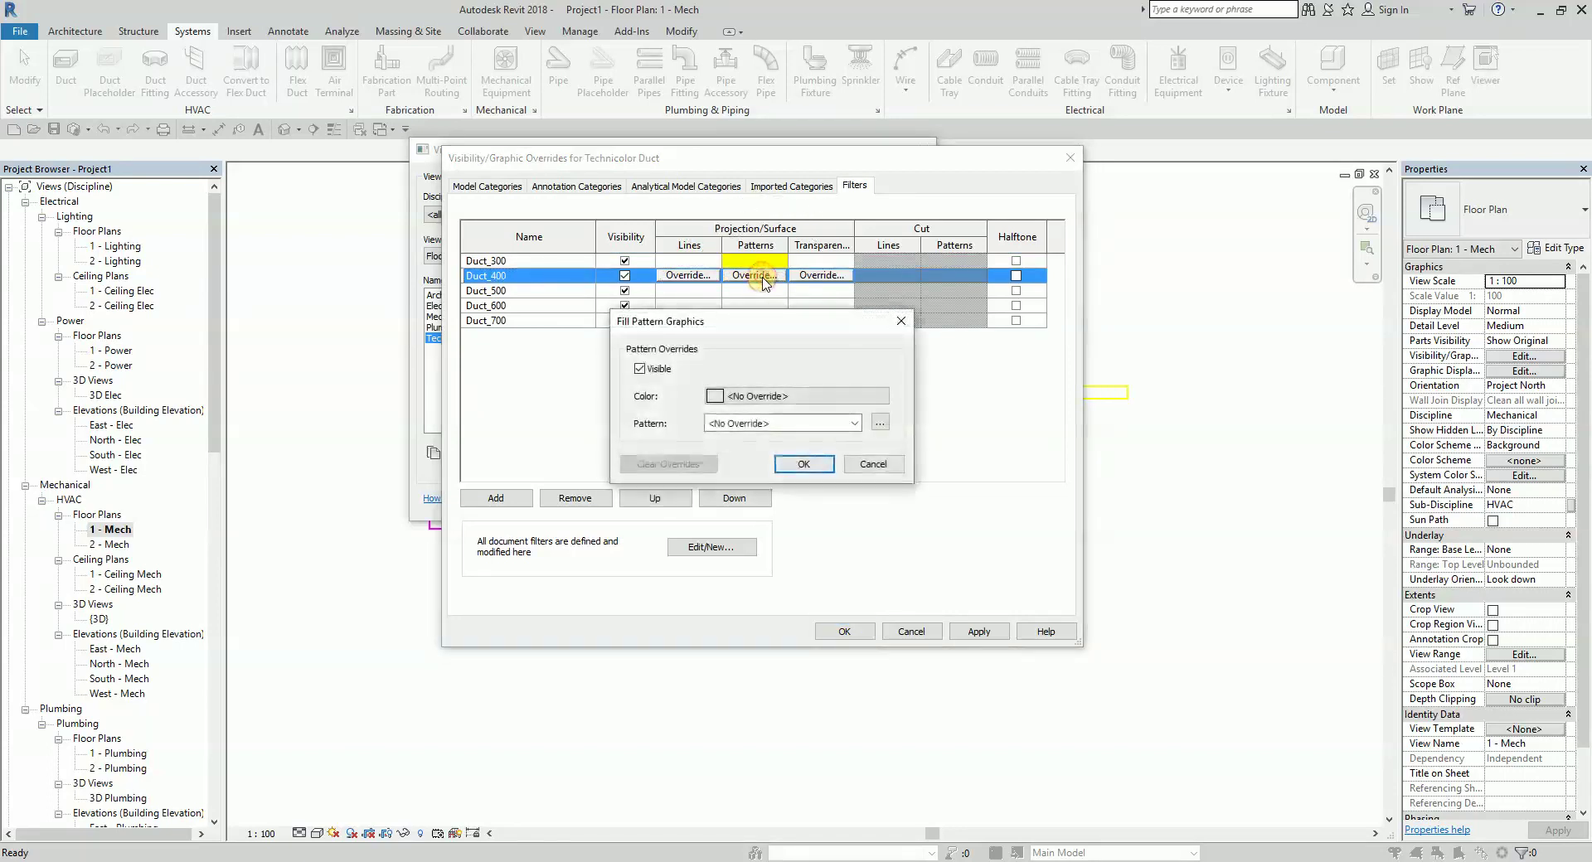
left_click(757, 396)
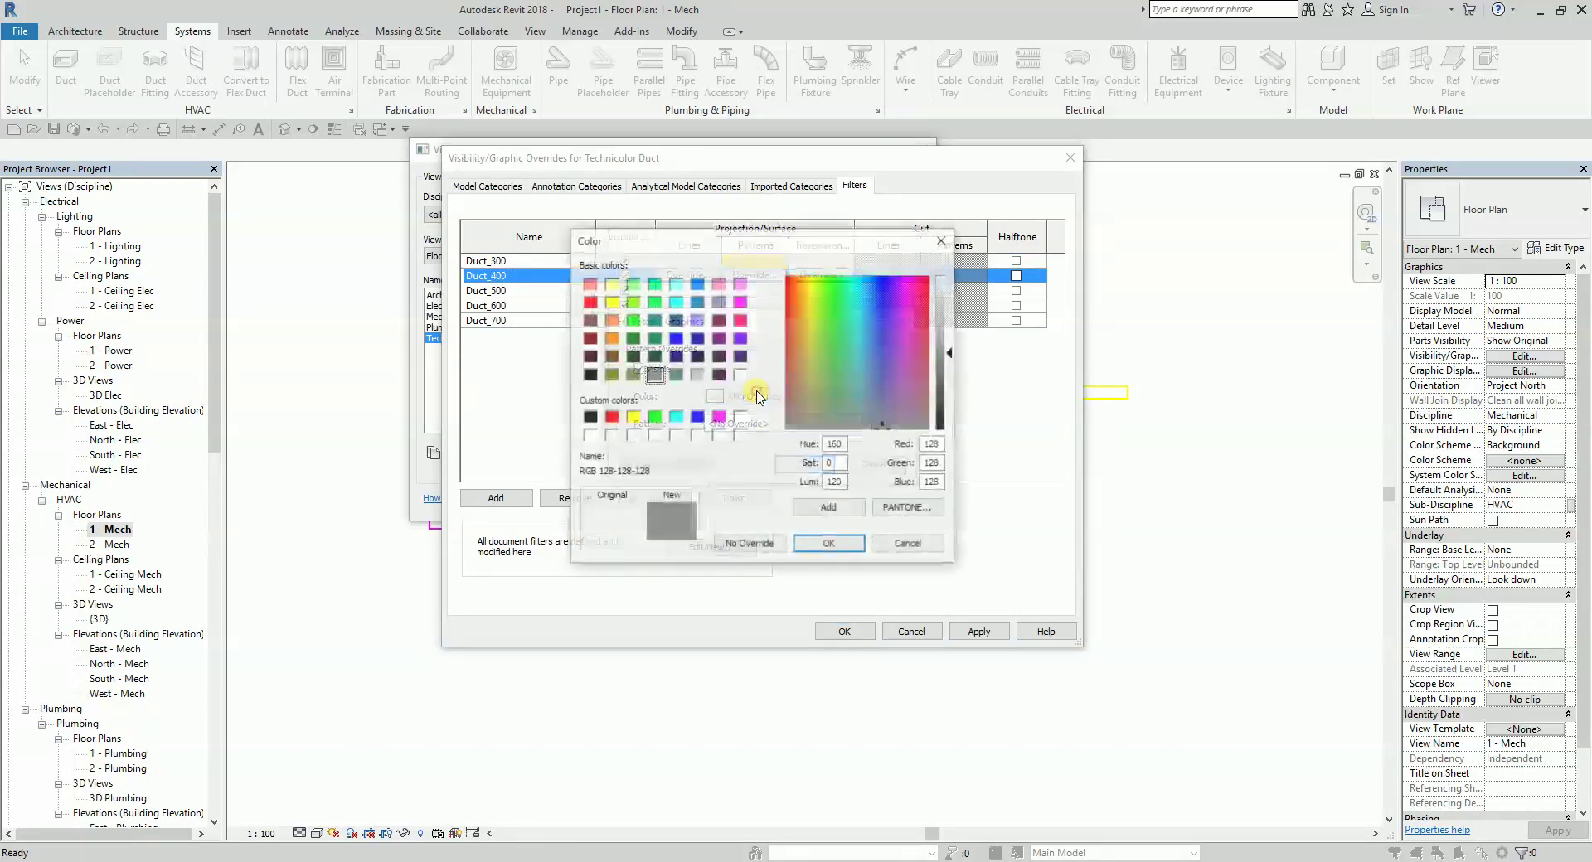
left_click(611, 417)
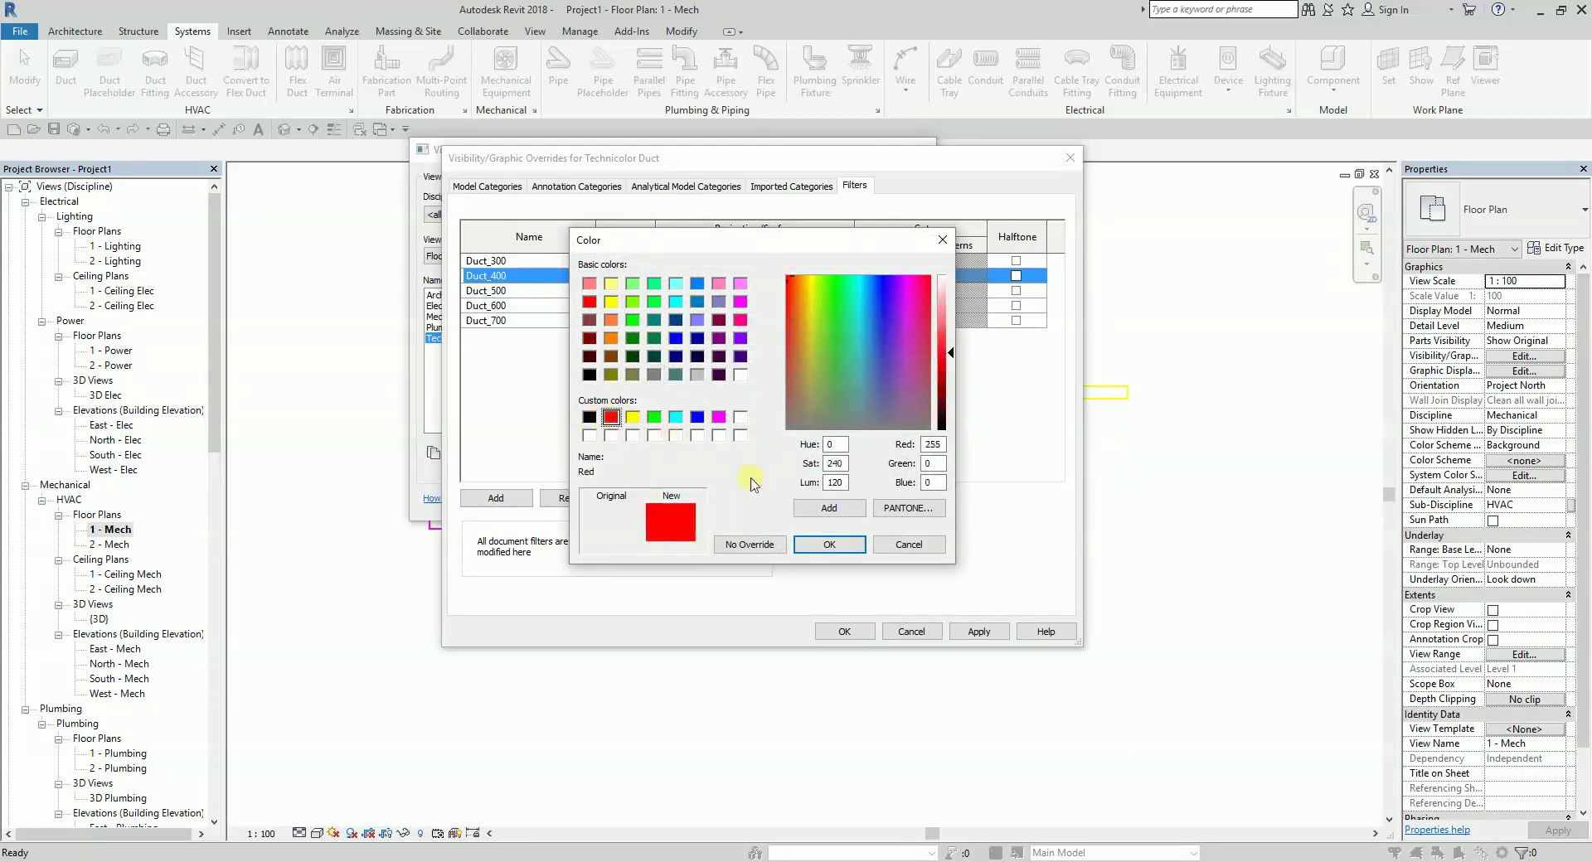
left_click(829, 544)
left_click(774, 424)
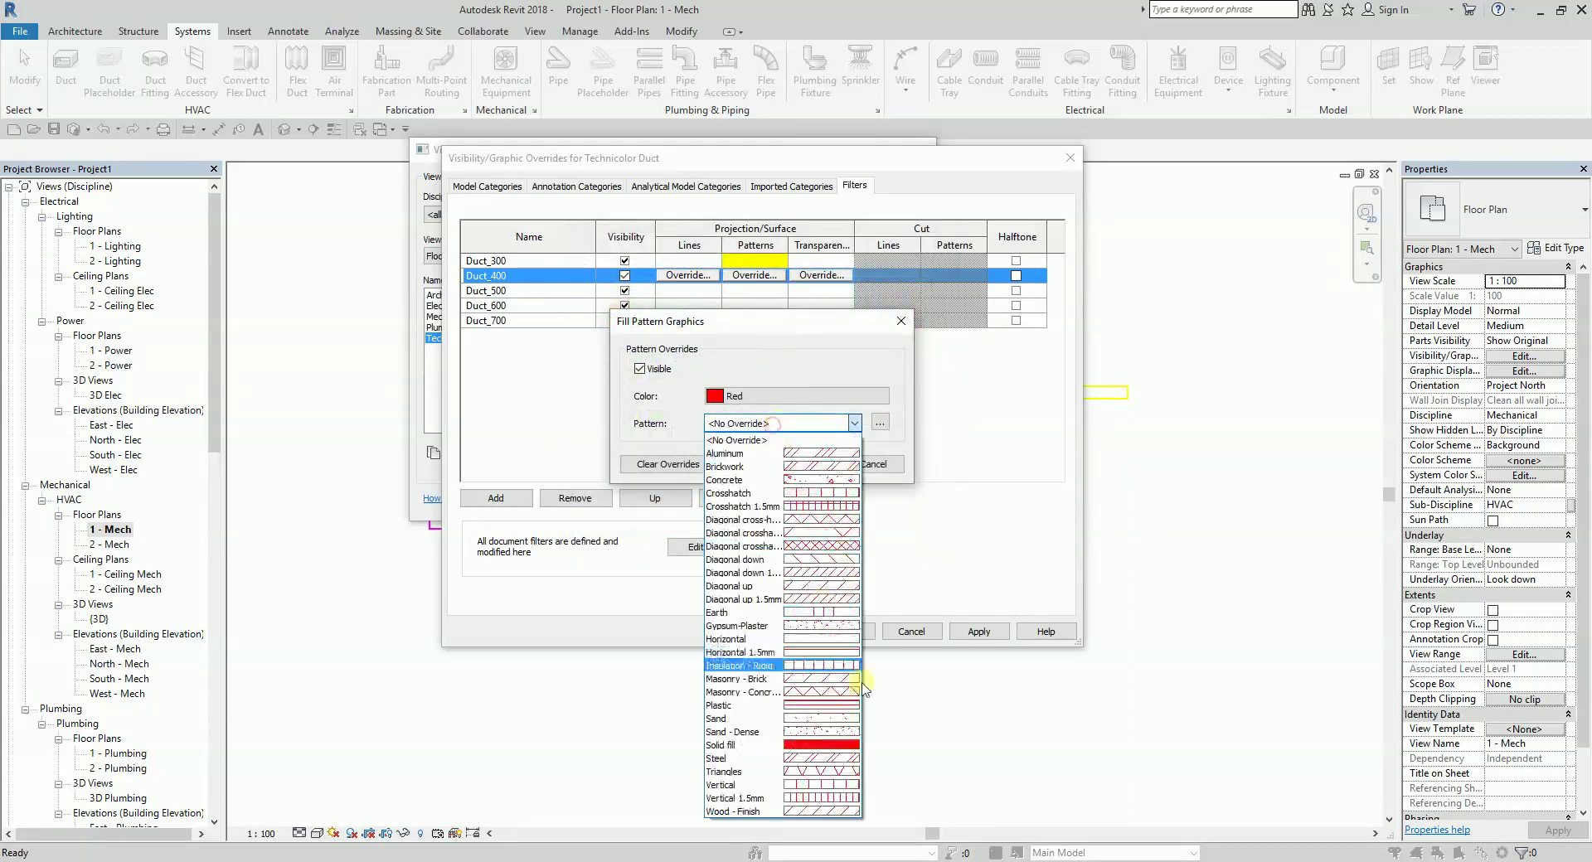
left_click(829, 747)
left_click(801, 465)
Override the Duct_500 filter's projection pattern with a green solid fill
left_click(751, 290)
left_click(752, 290)
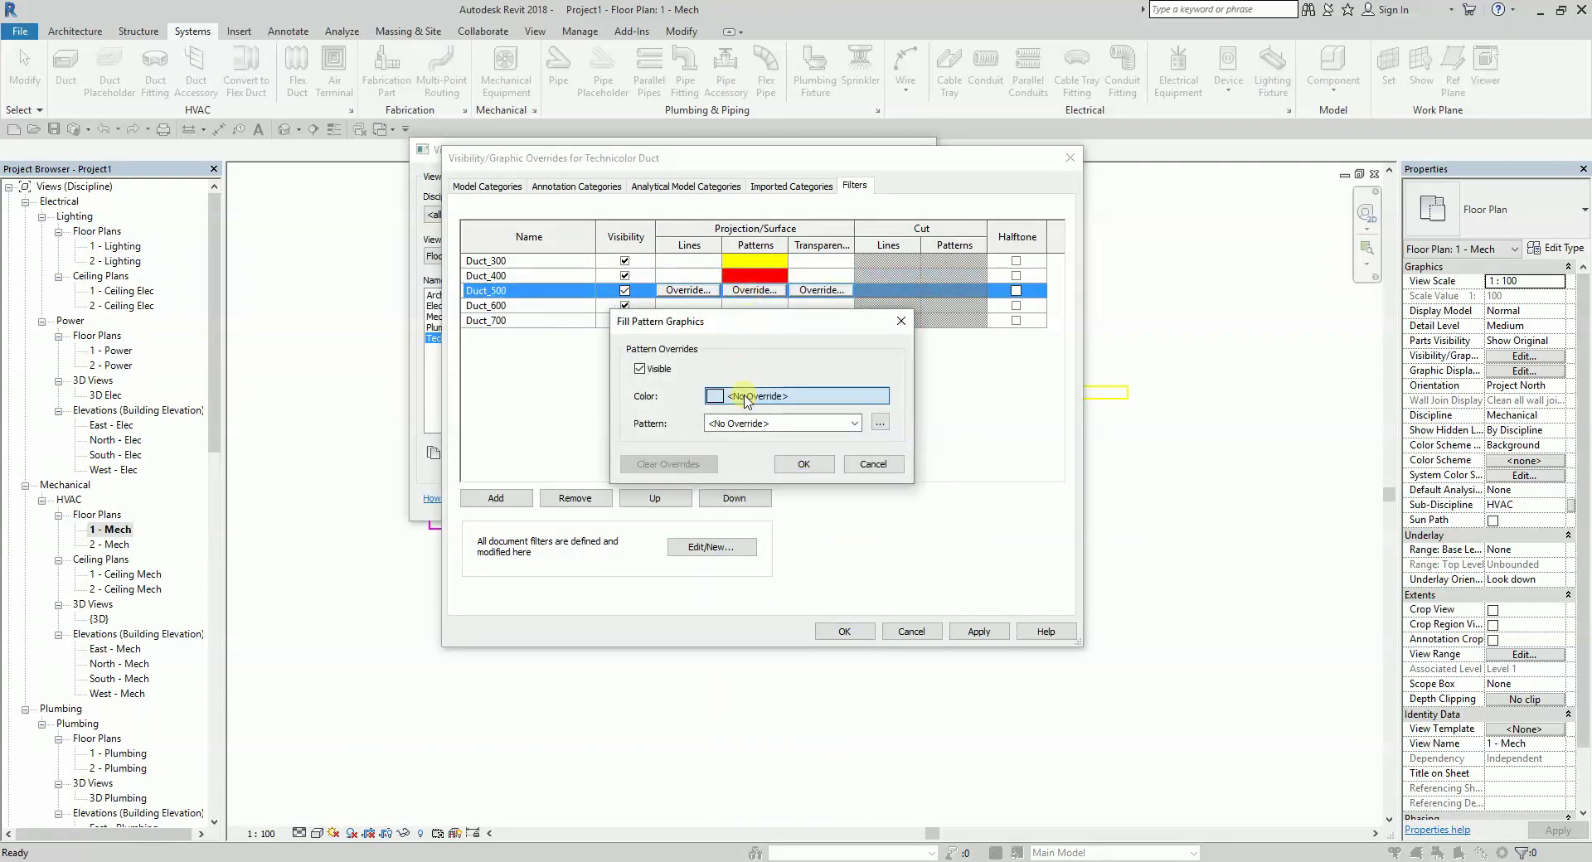
left_click(746, 398)
left_click(657, 416)
left_click(831, 543)
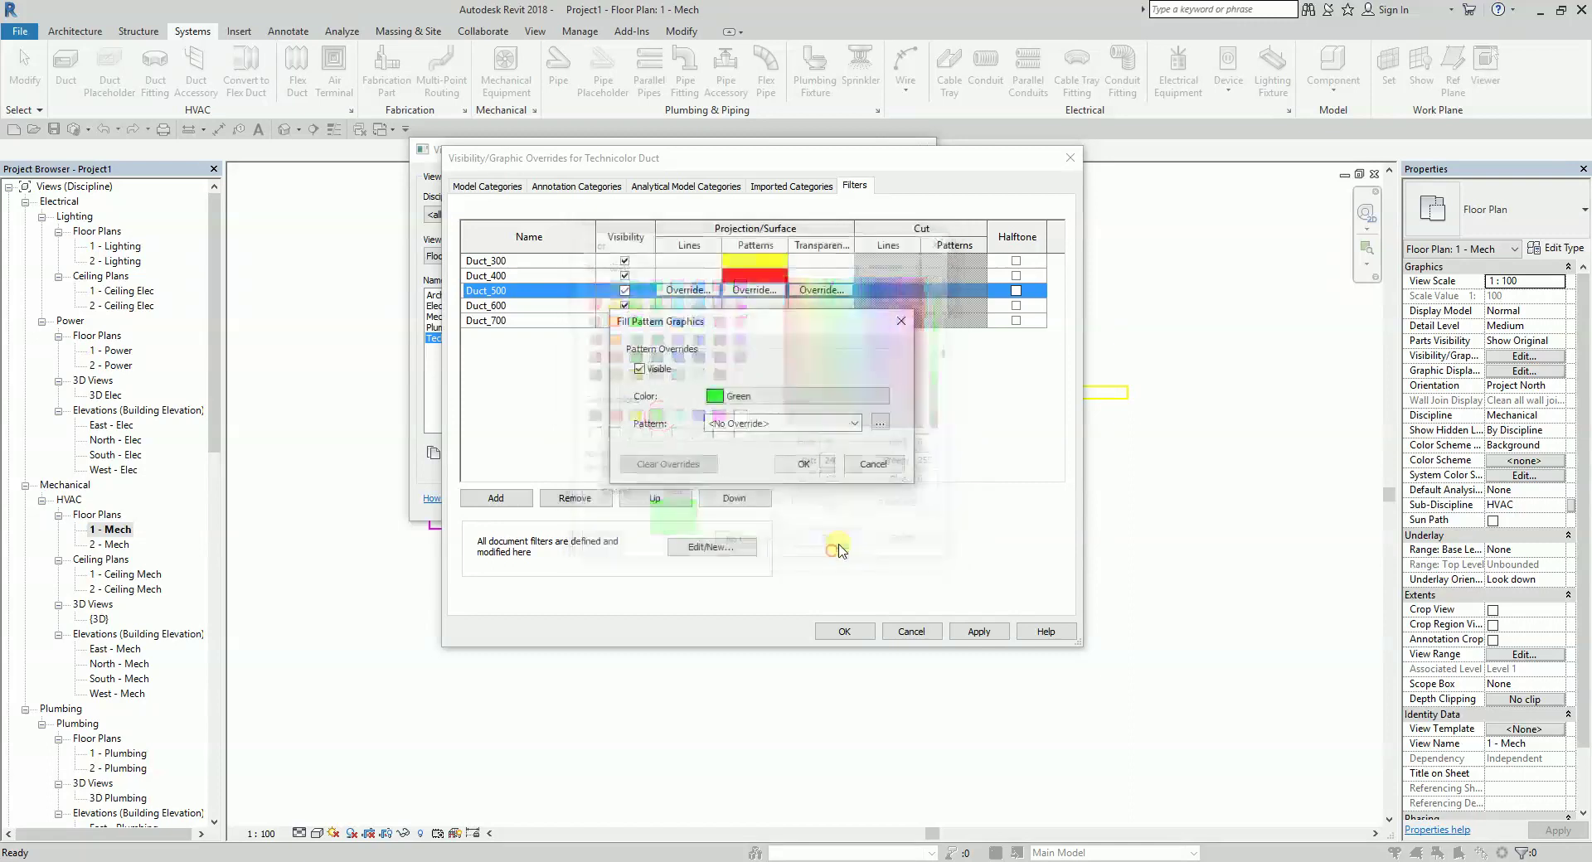
left_click(846, 423)
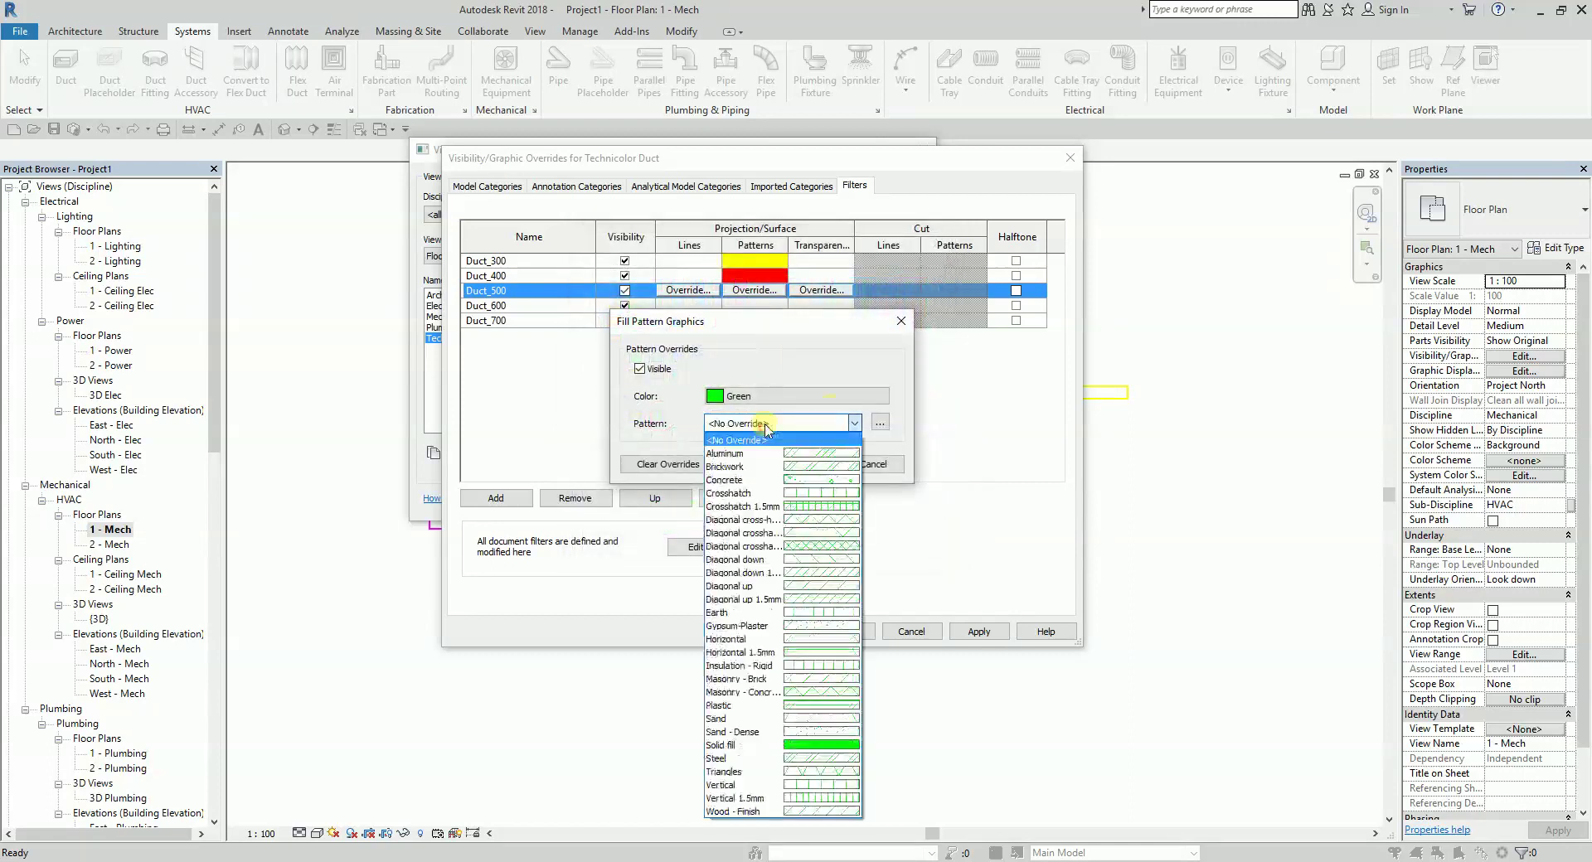
left_click(831, 745)
left_click(806, 464)
Override the Duct_600 filter's projection pattern with a cyan solid fill
left_click(751, 305)
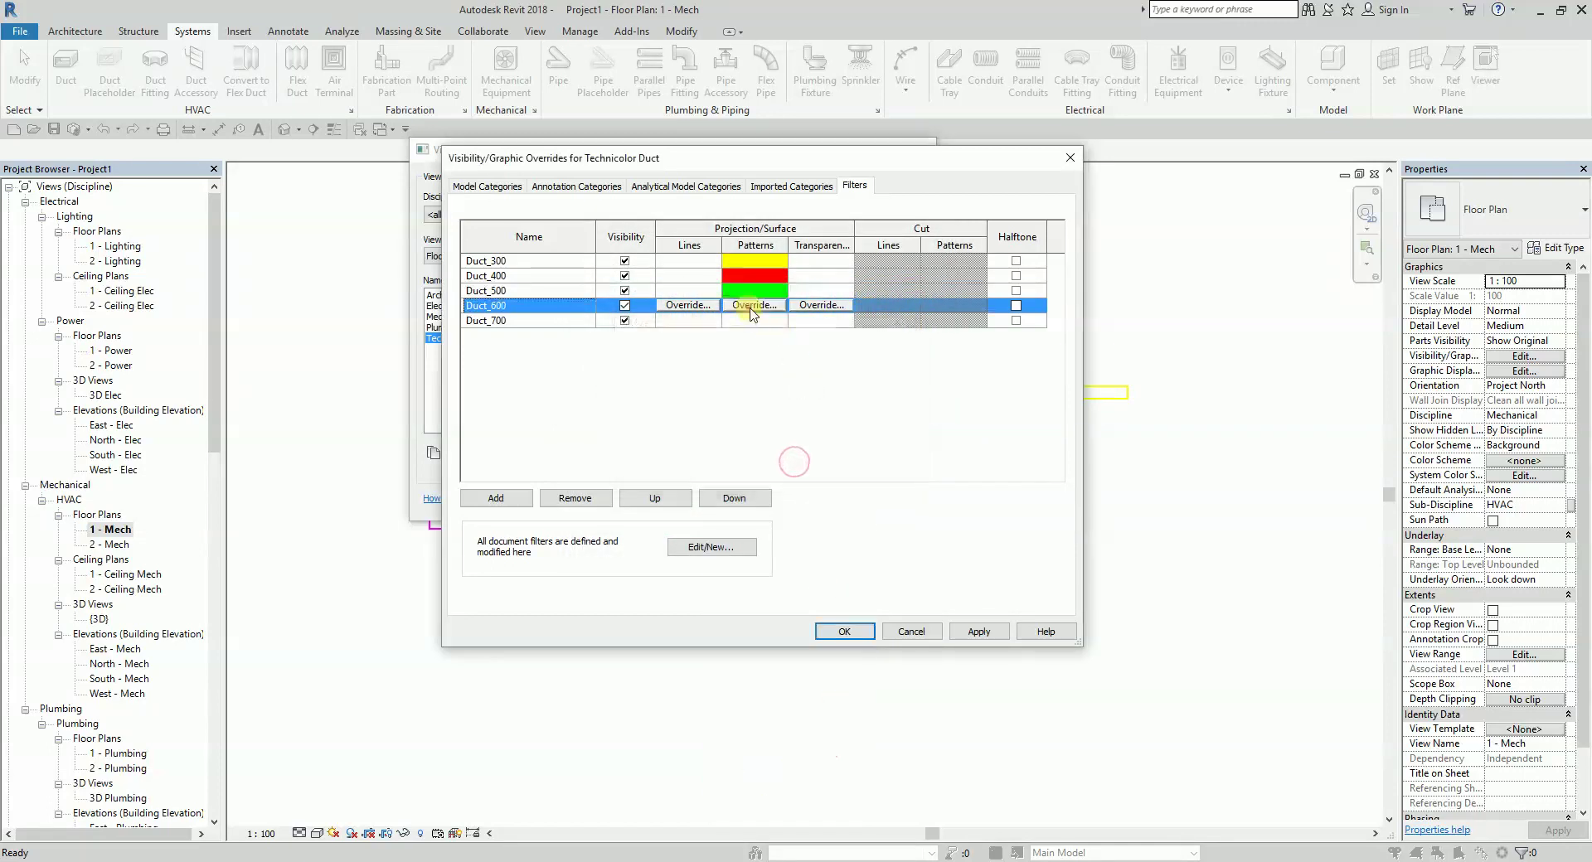
left_click(755, 306)
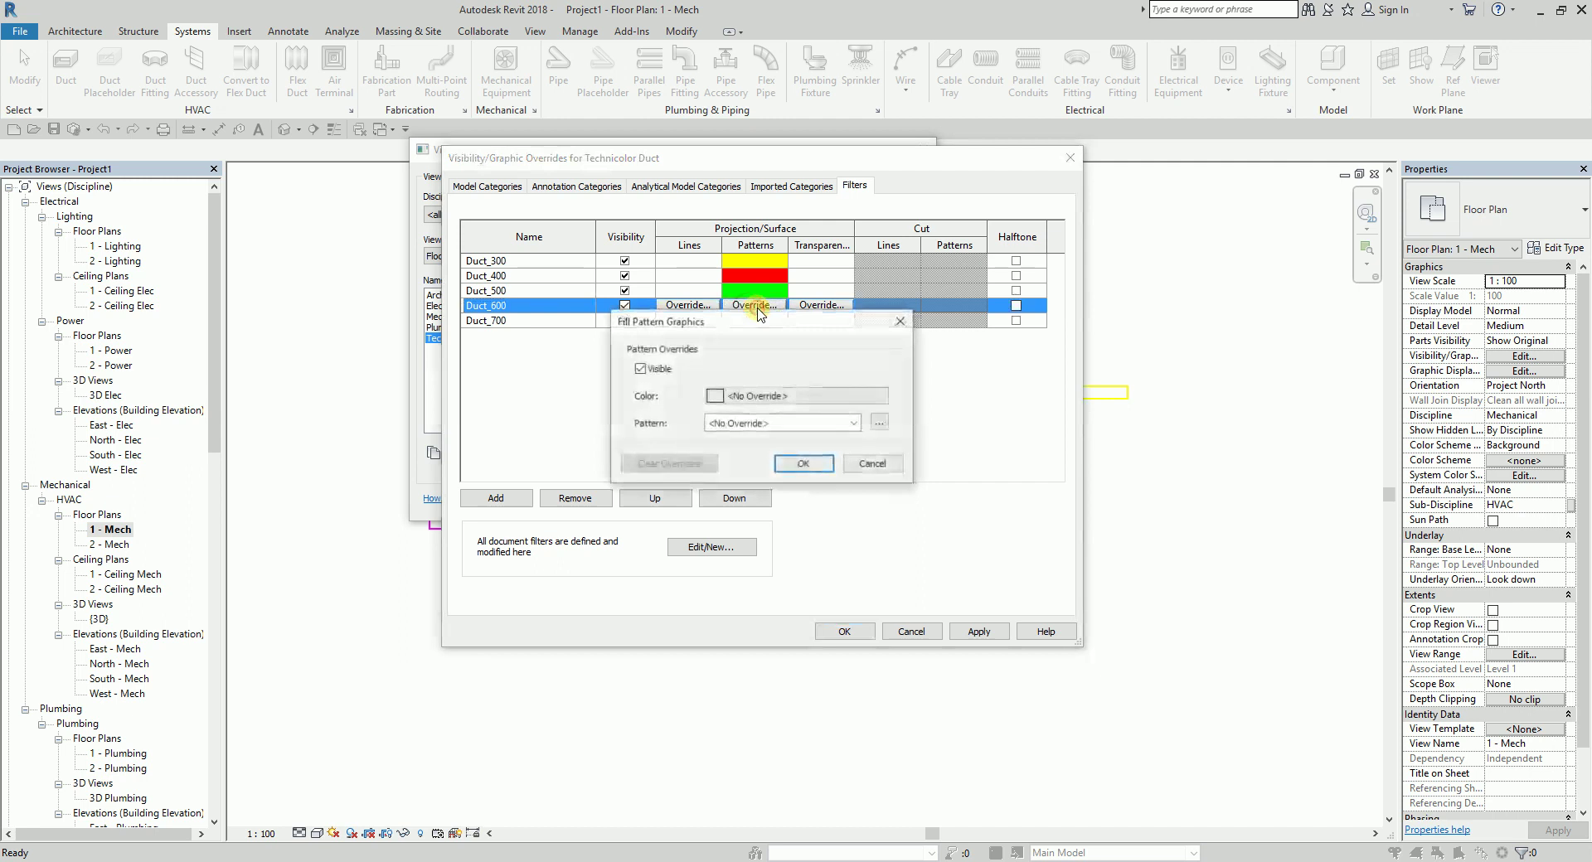
left_click(763, 423)
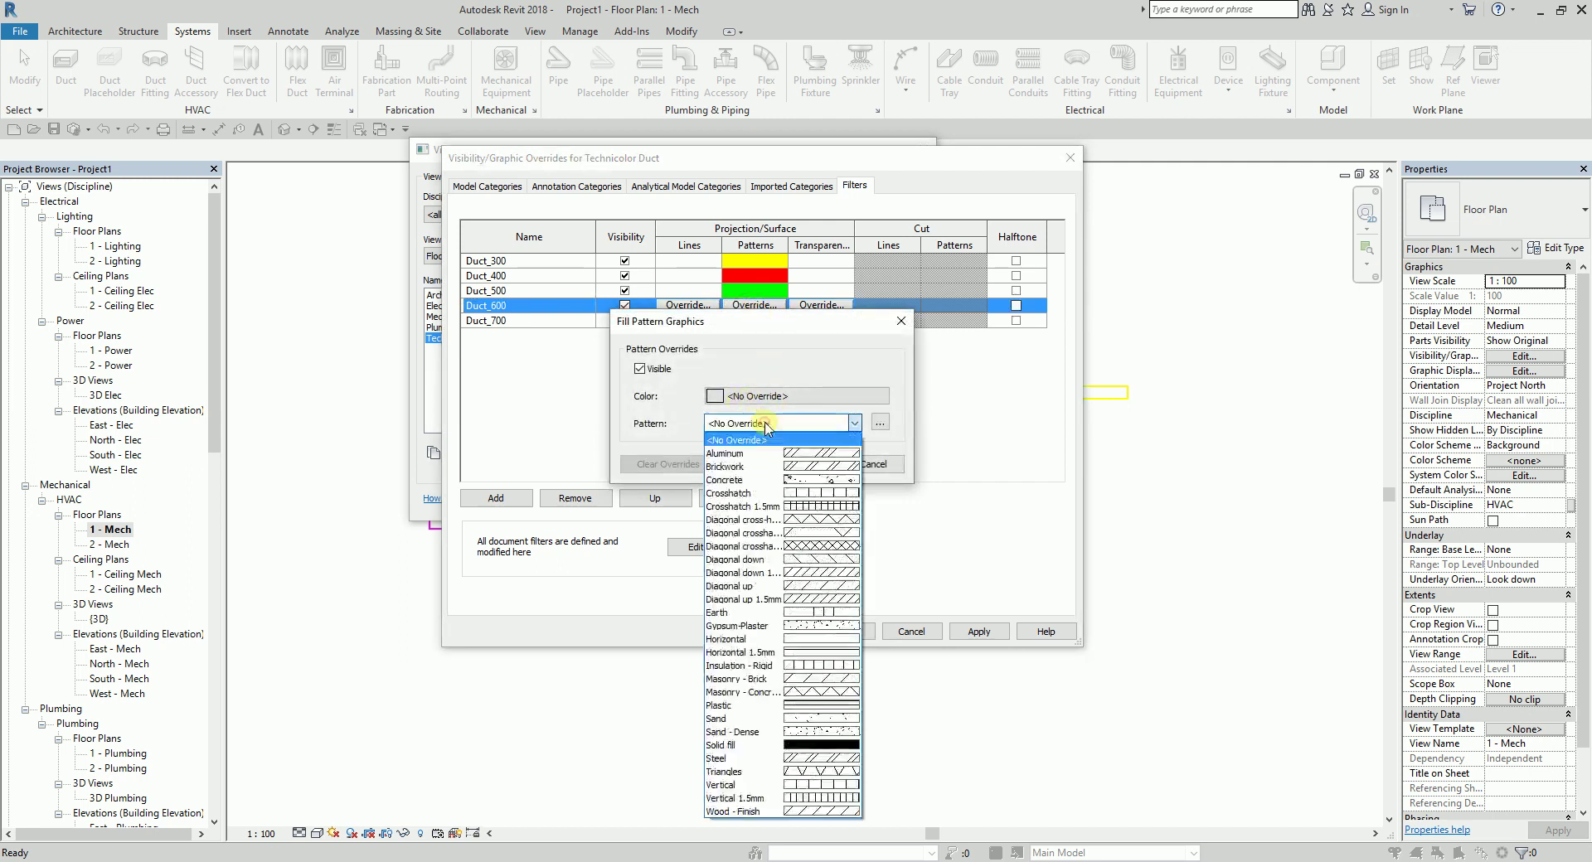
left_click(792, 396)
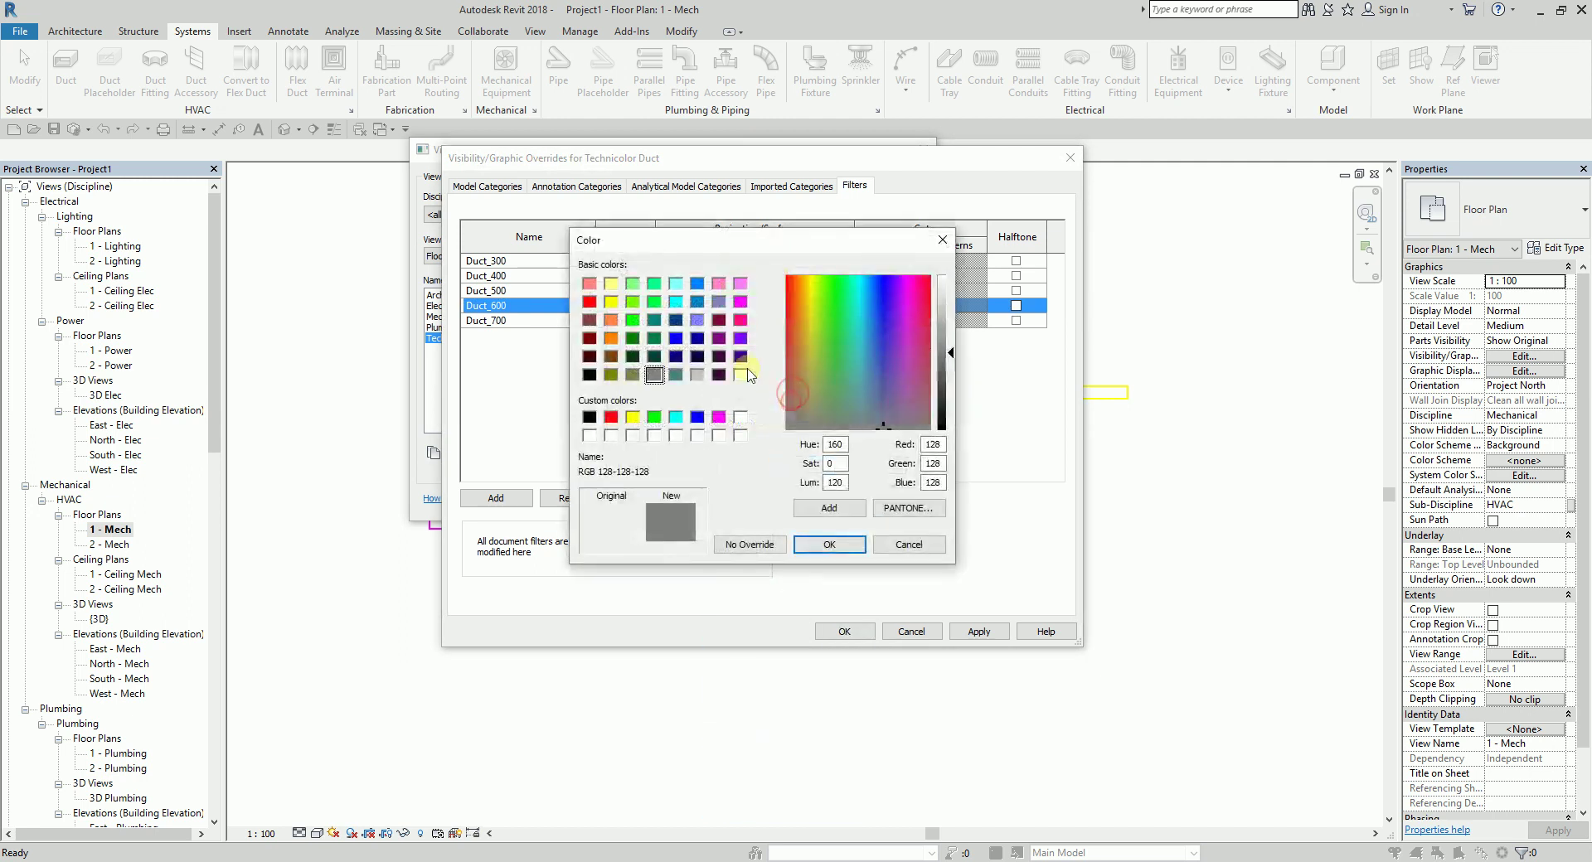
left_click(678, 416)
left_click(829, 544)
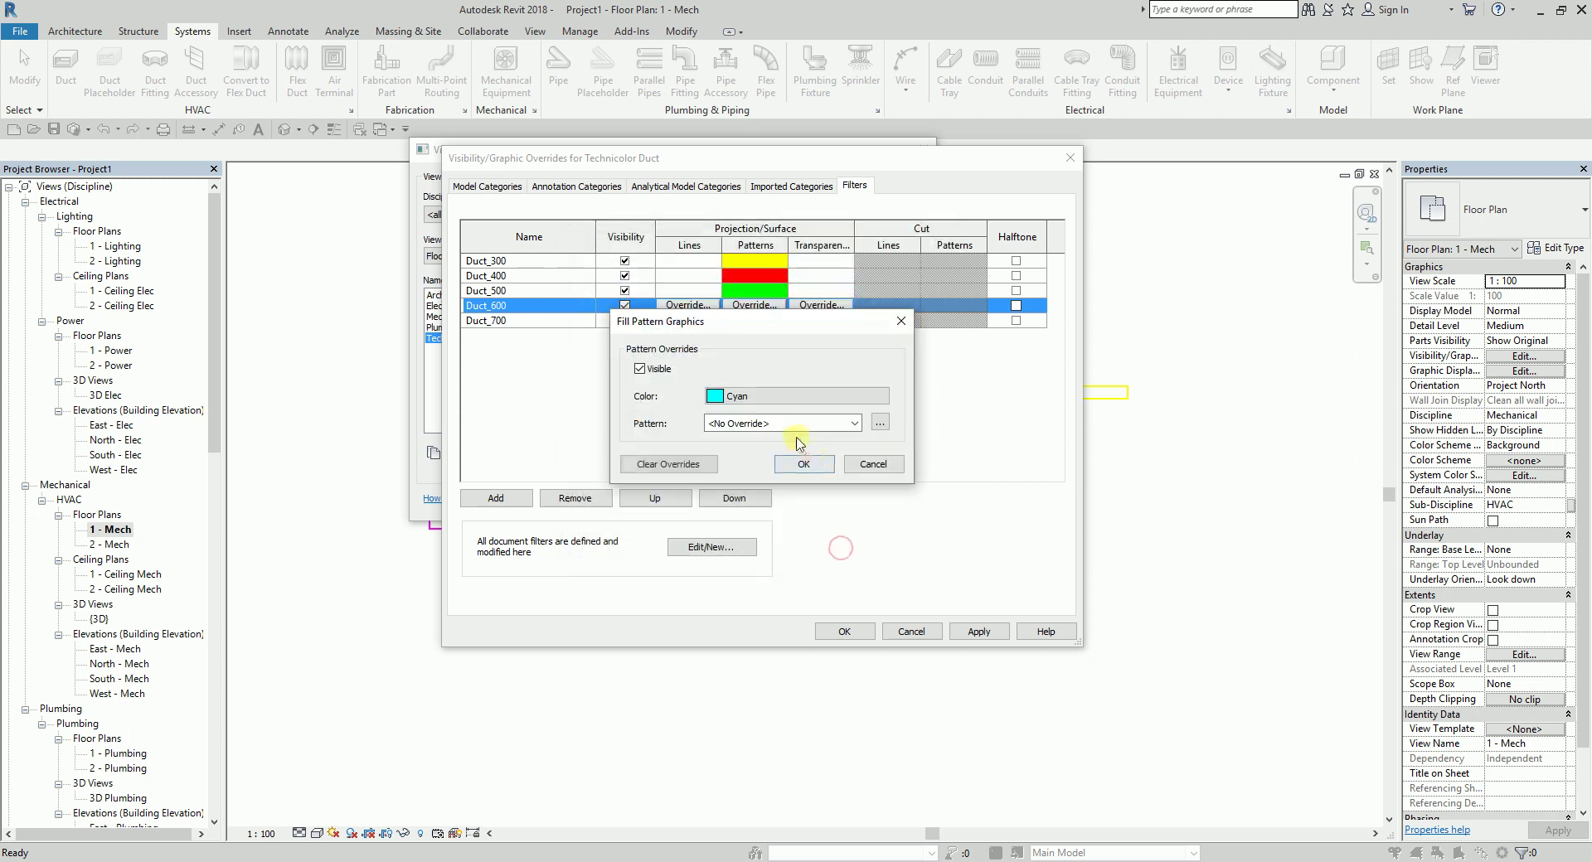
left_click(785, 424)
left_click(813, 746)
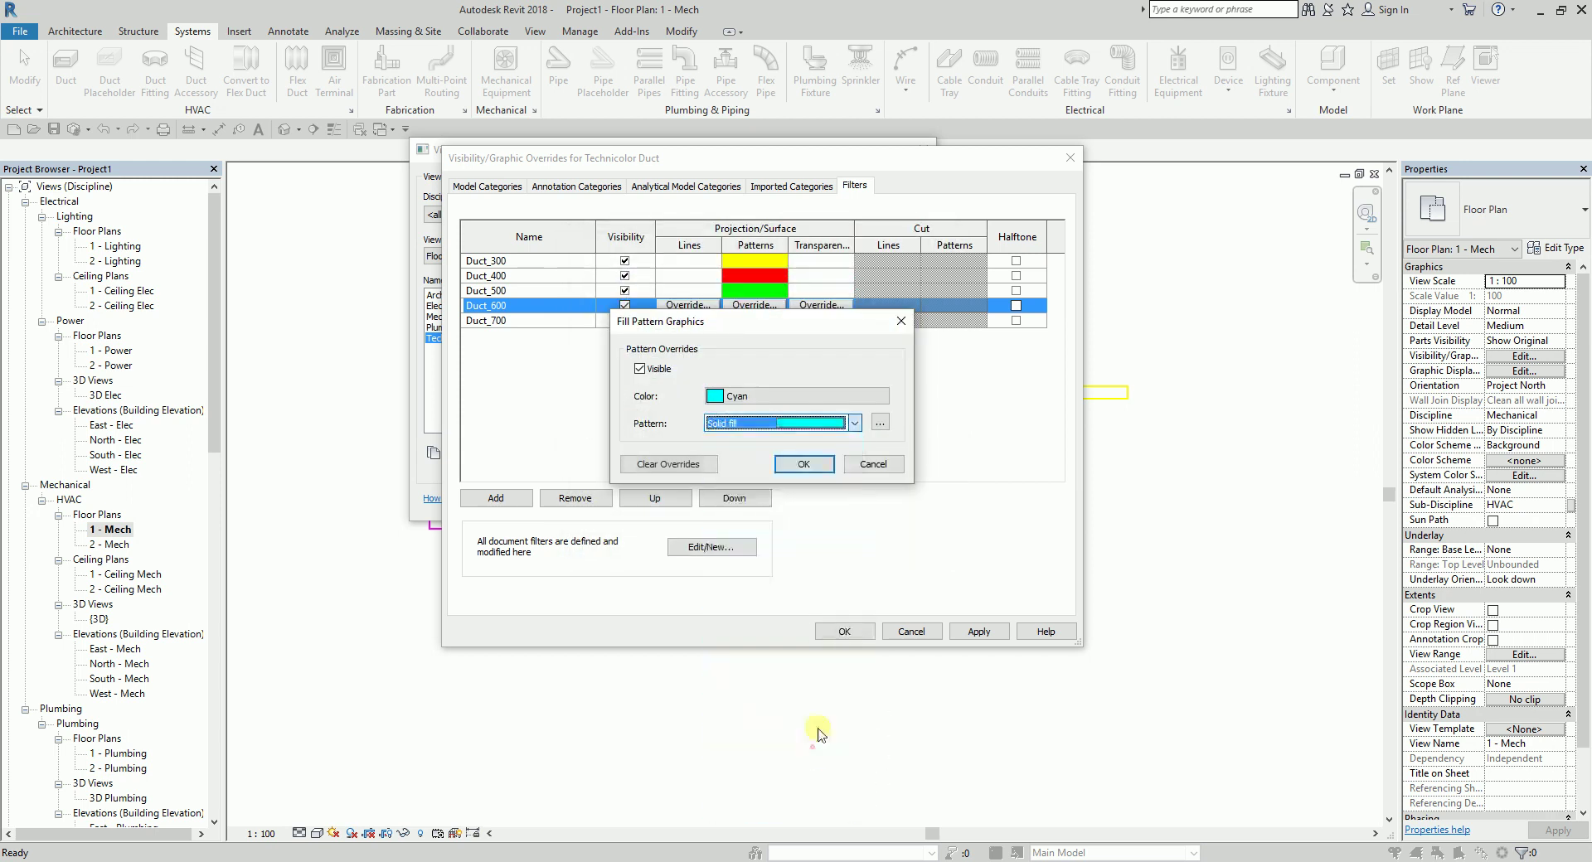
left_click(808, 458)
Override the Duct_700 filter's projection pattern with a blue solid fill
left_click(757, 320)
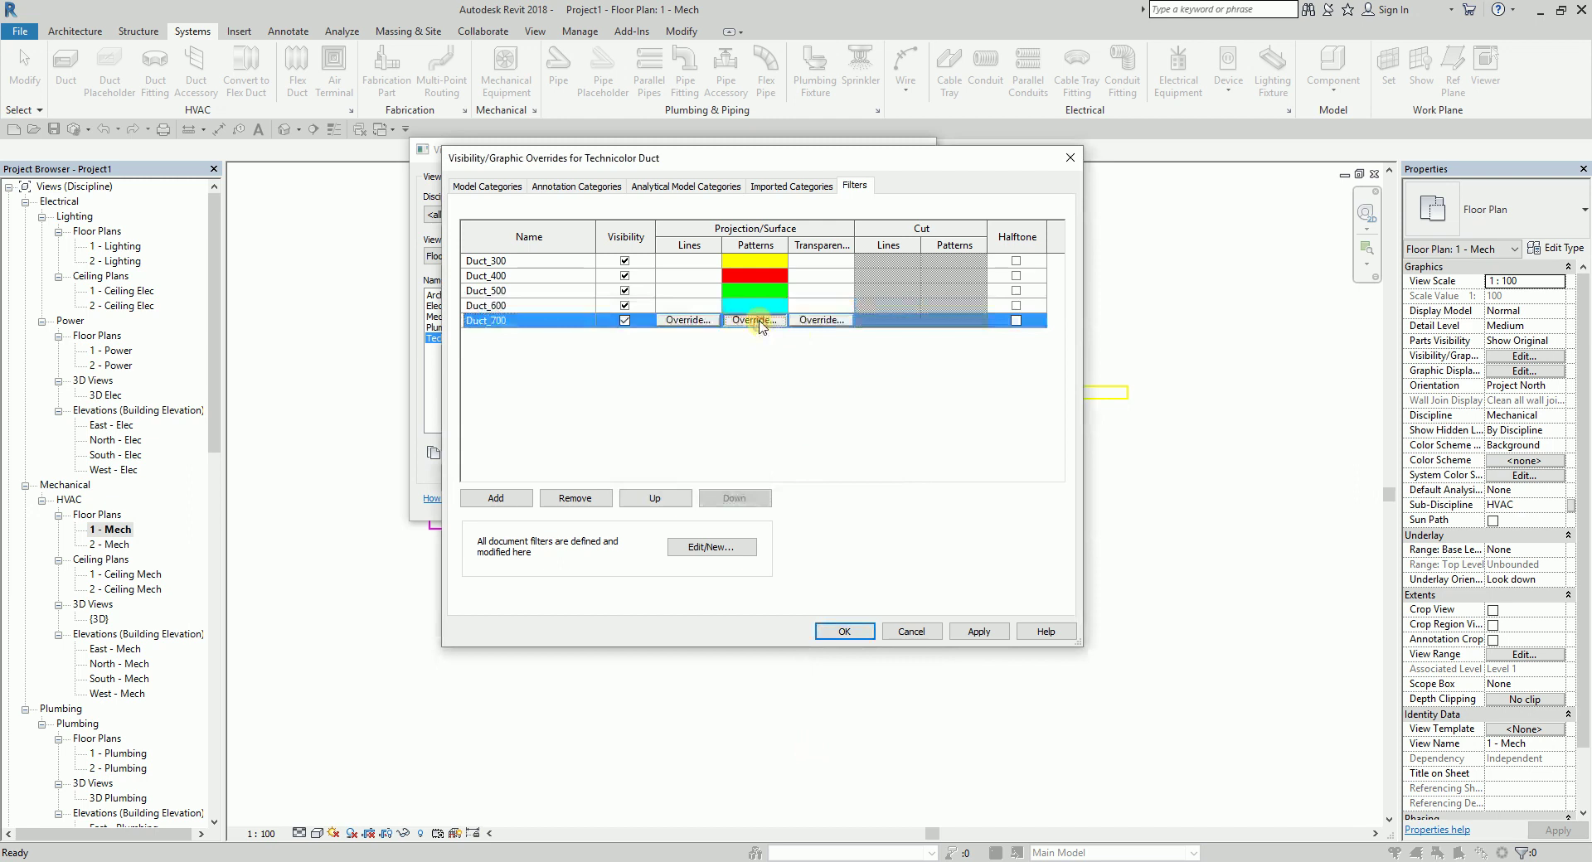
left_click(758, 322)
left_click(758, 396)
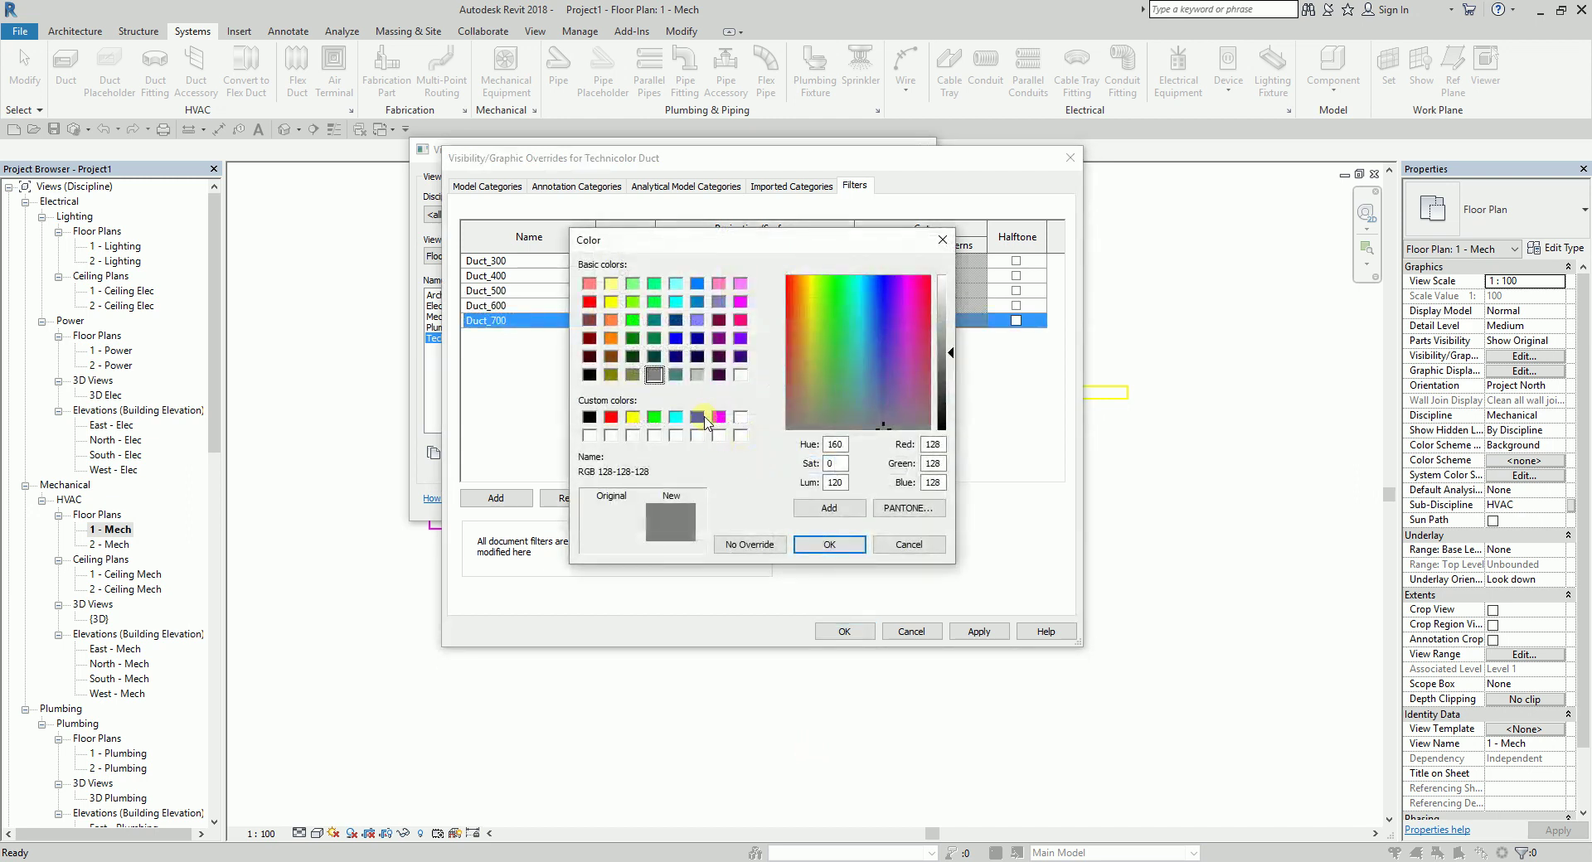
left_click(698, 417)
left_click(829, 544)
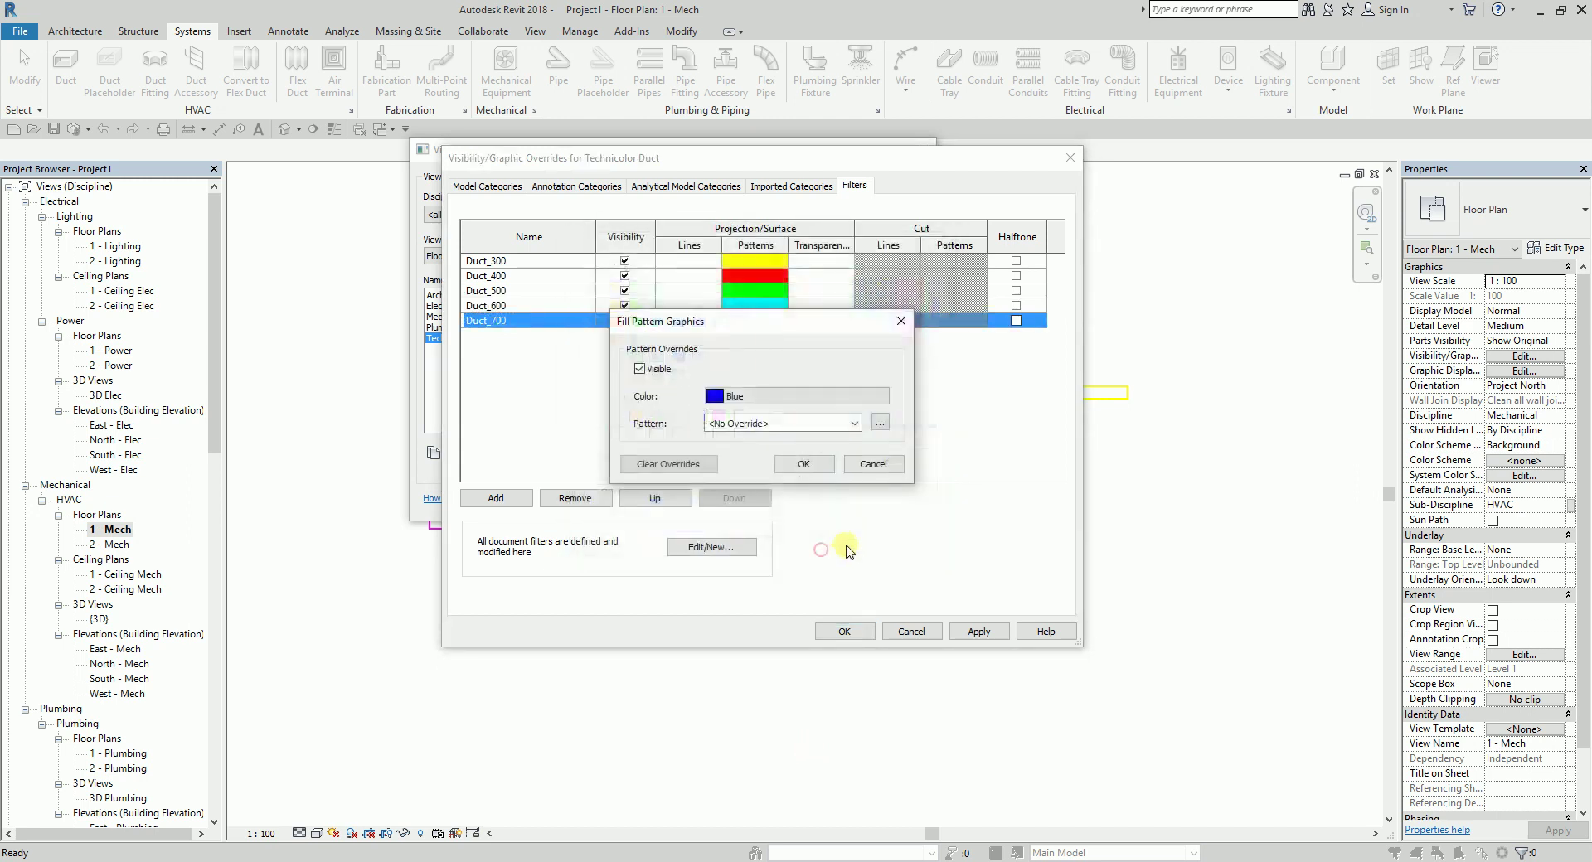
left_click(784, 423)
left_click(803, 745)
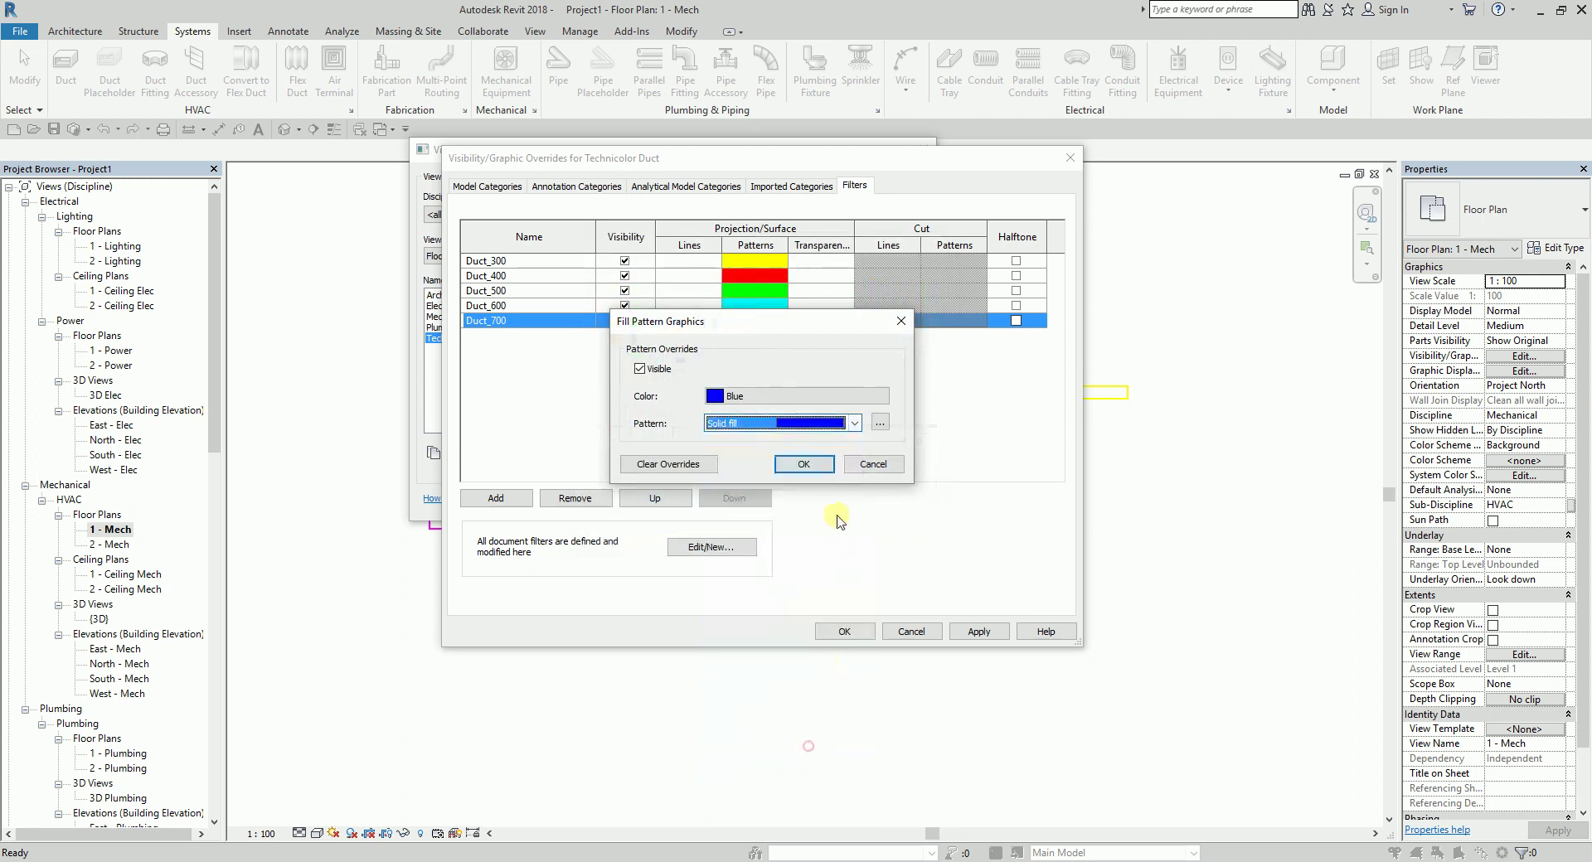
left_click(811, 459)
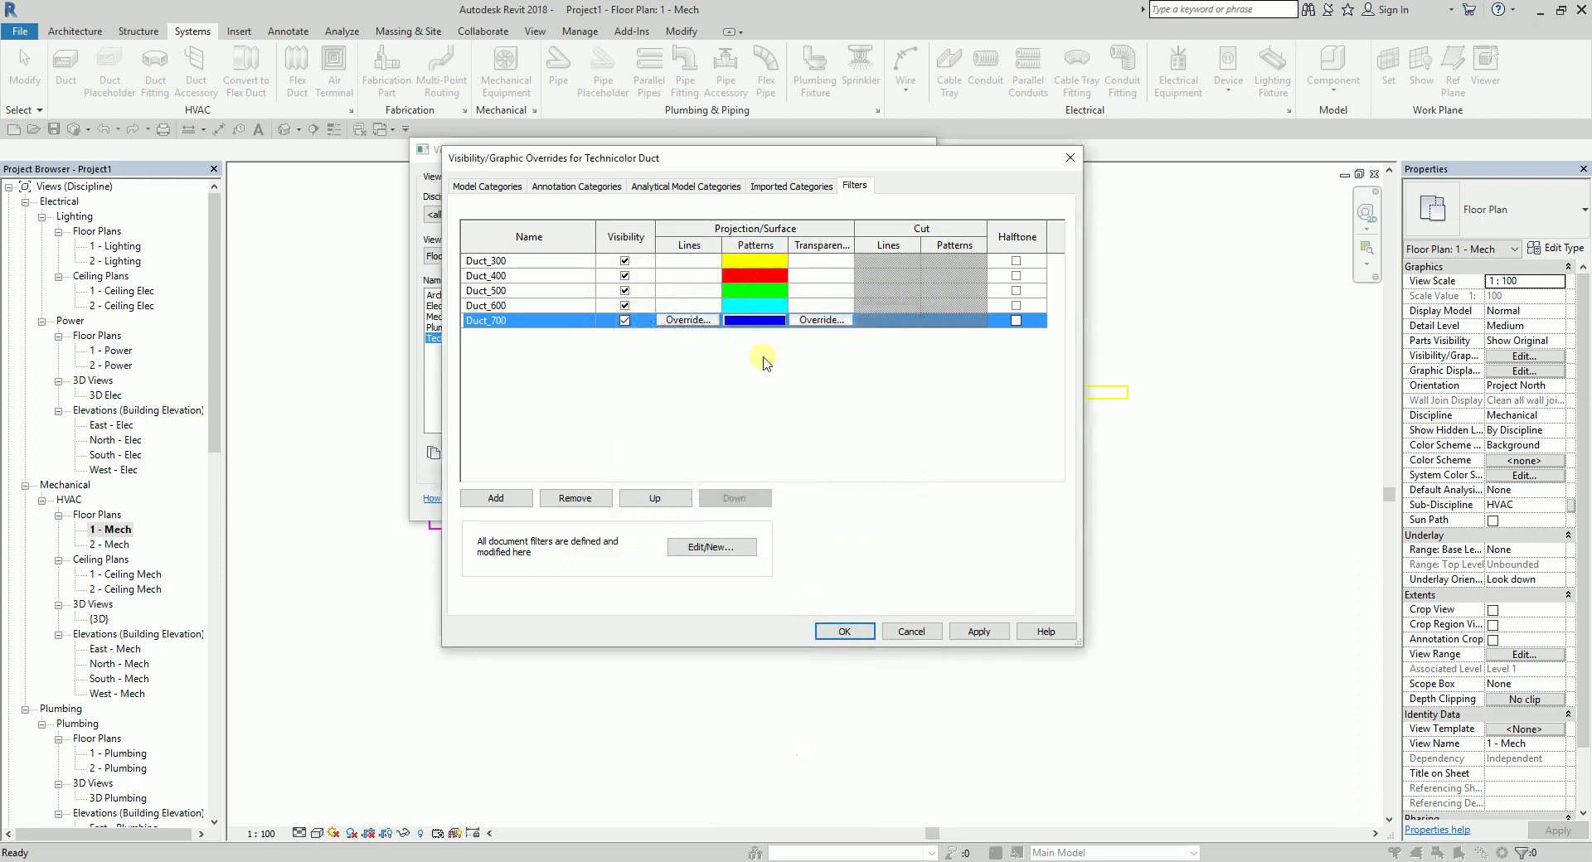
Accept the filter overrides and save the Technicolor Duct view template, returning to the floor plan
left_click(844, 632)
left_click(767, 337)
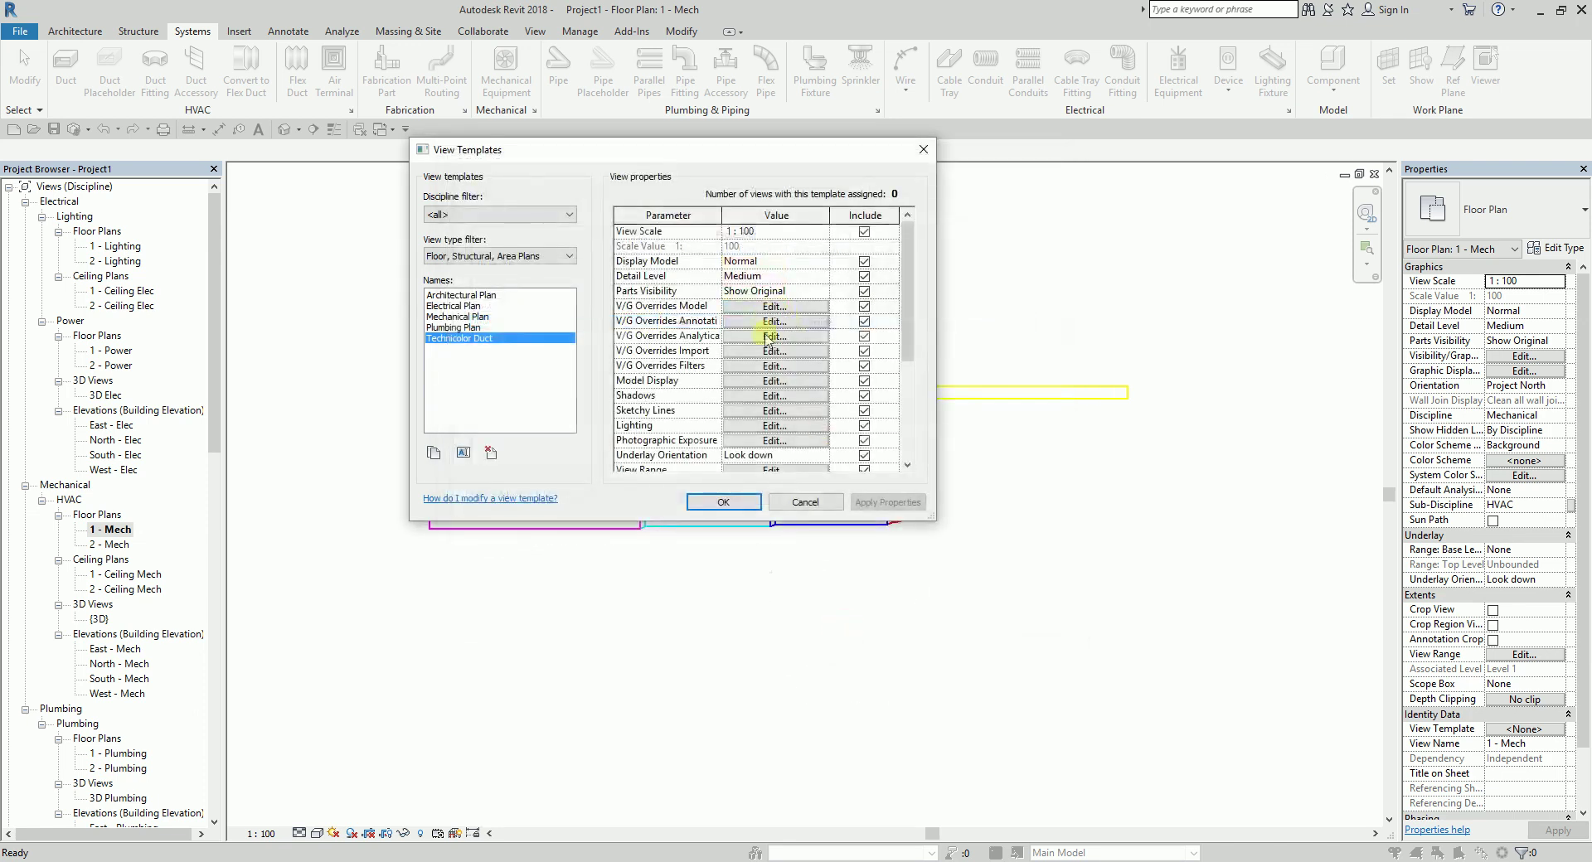
left_click(723, 503)
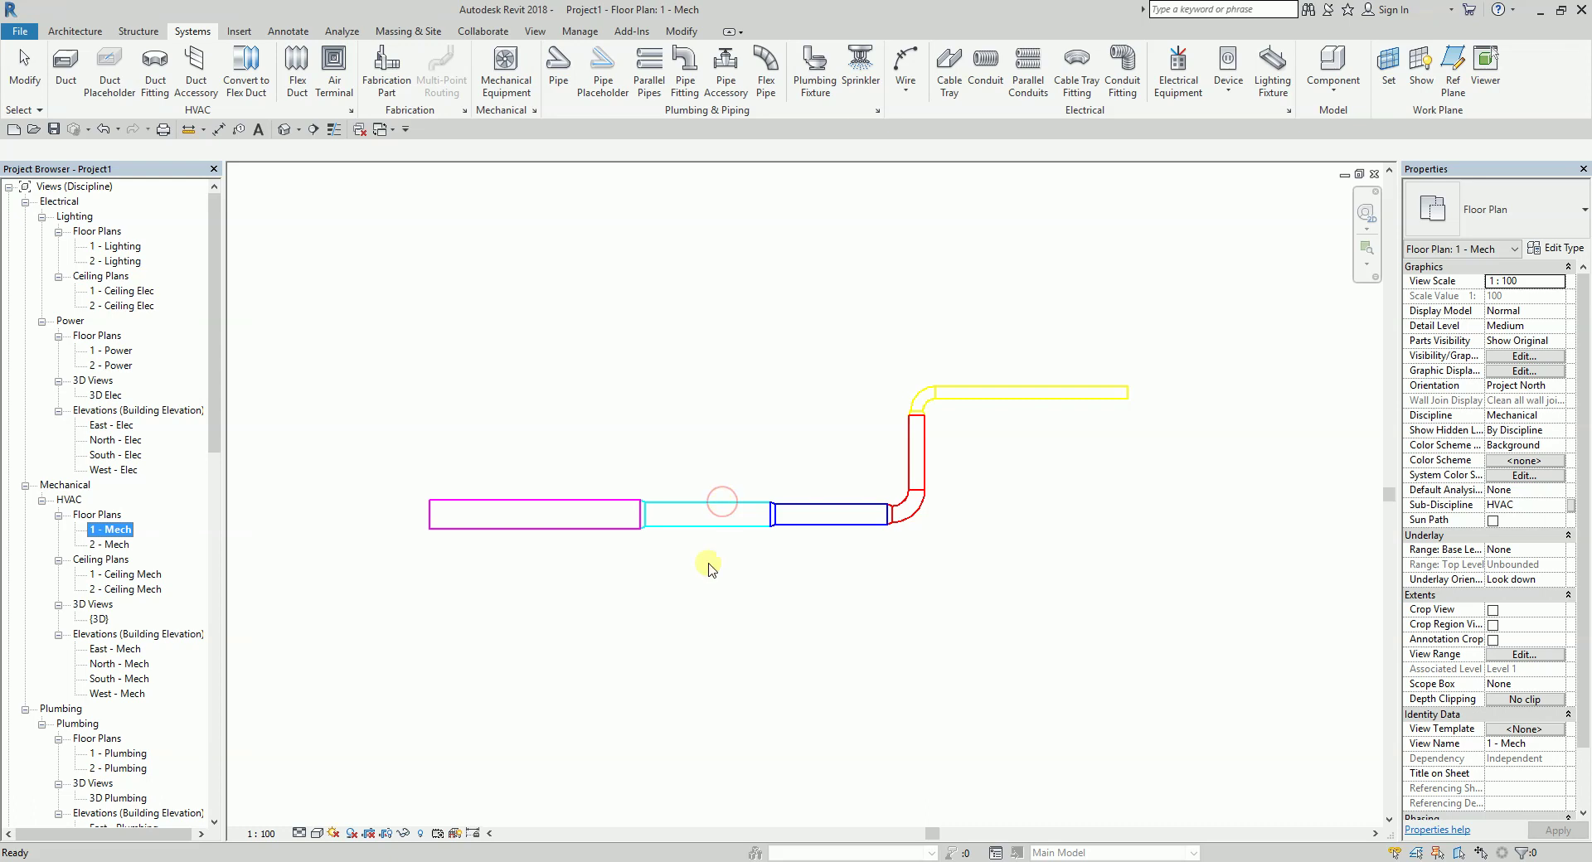
left_click(437, 351)
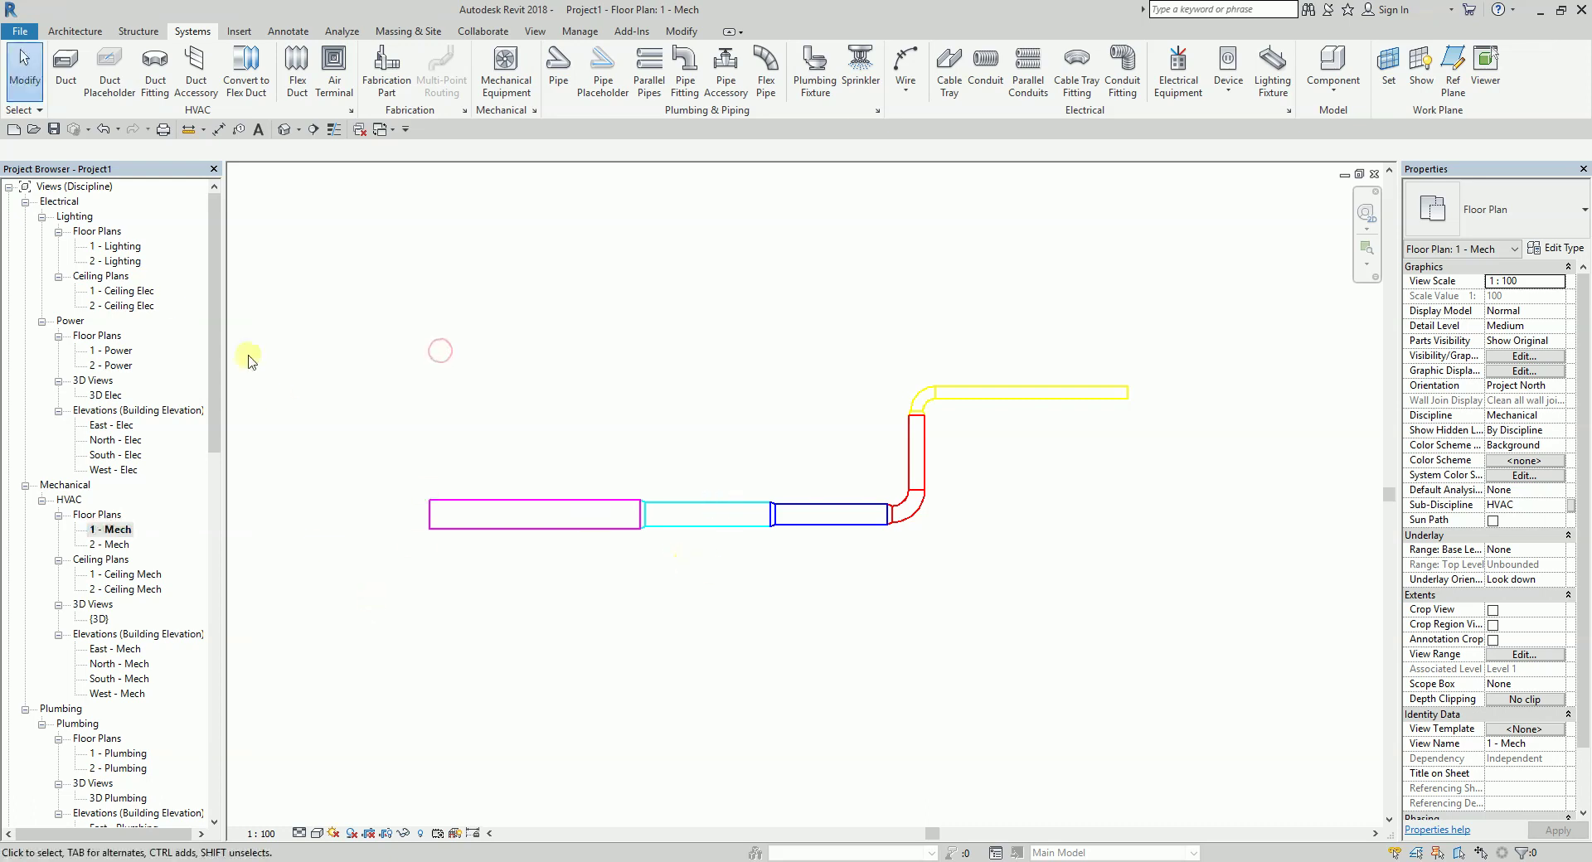
Open the default 3D view and apply the Technicolor Duct view template to it
left_click(285, 129)
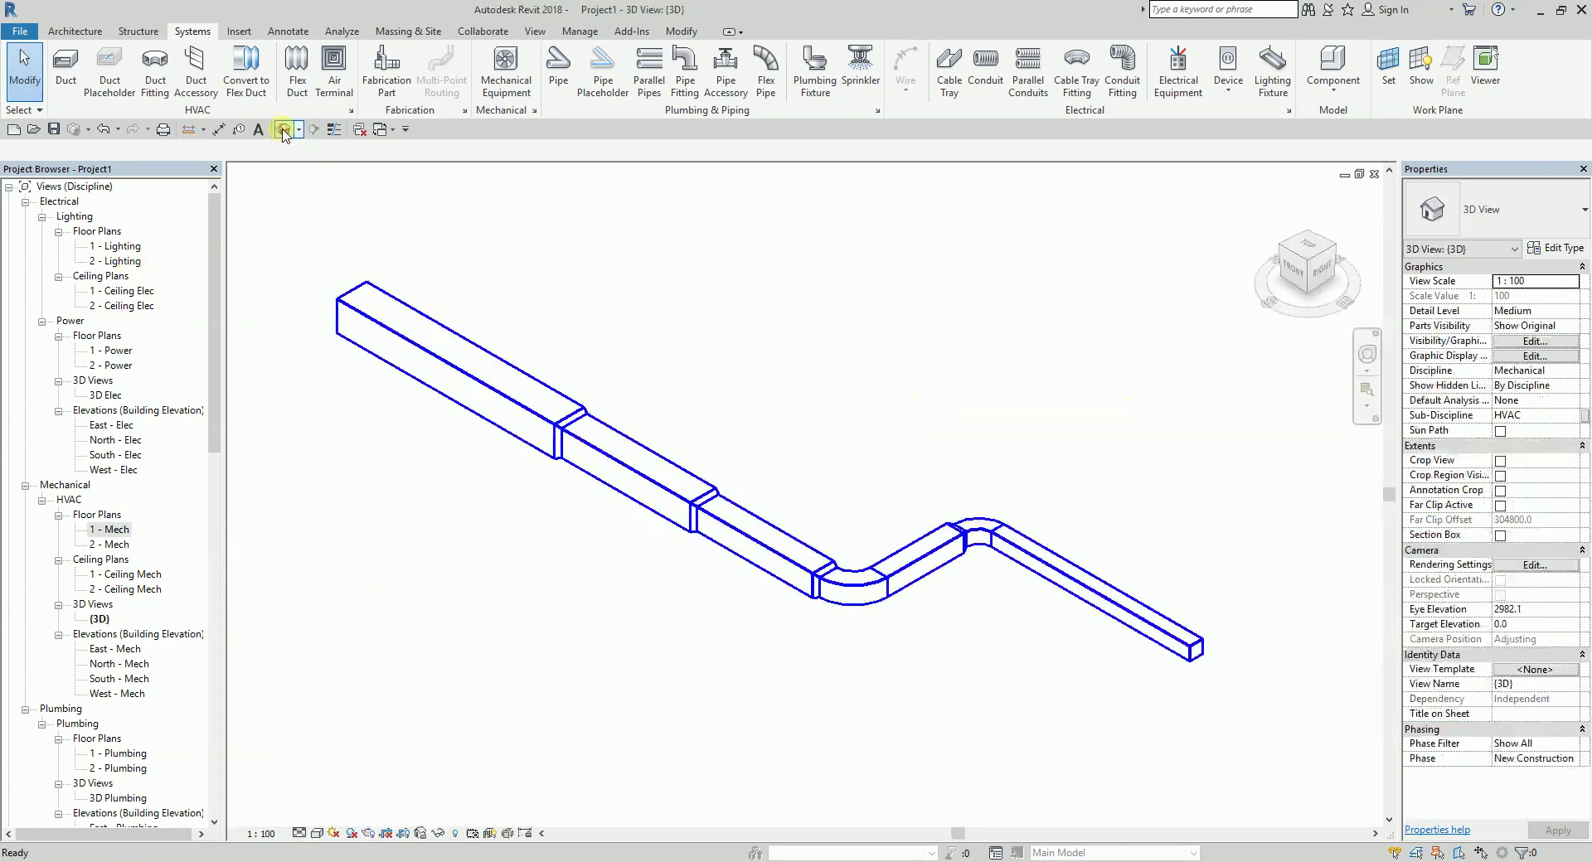
left_click(99, 619)
right_click(103, 622)
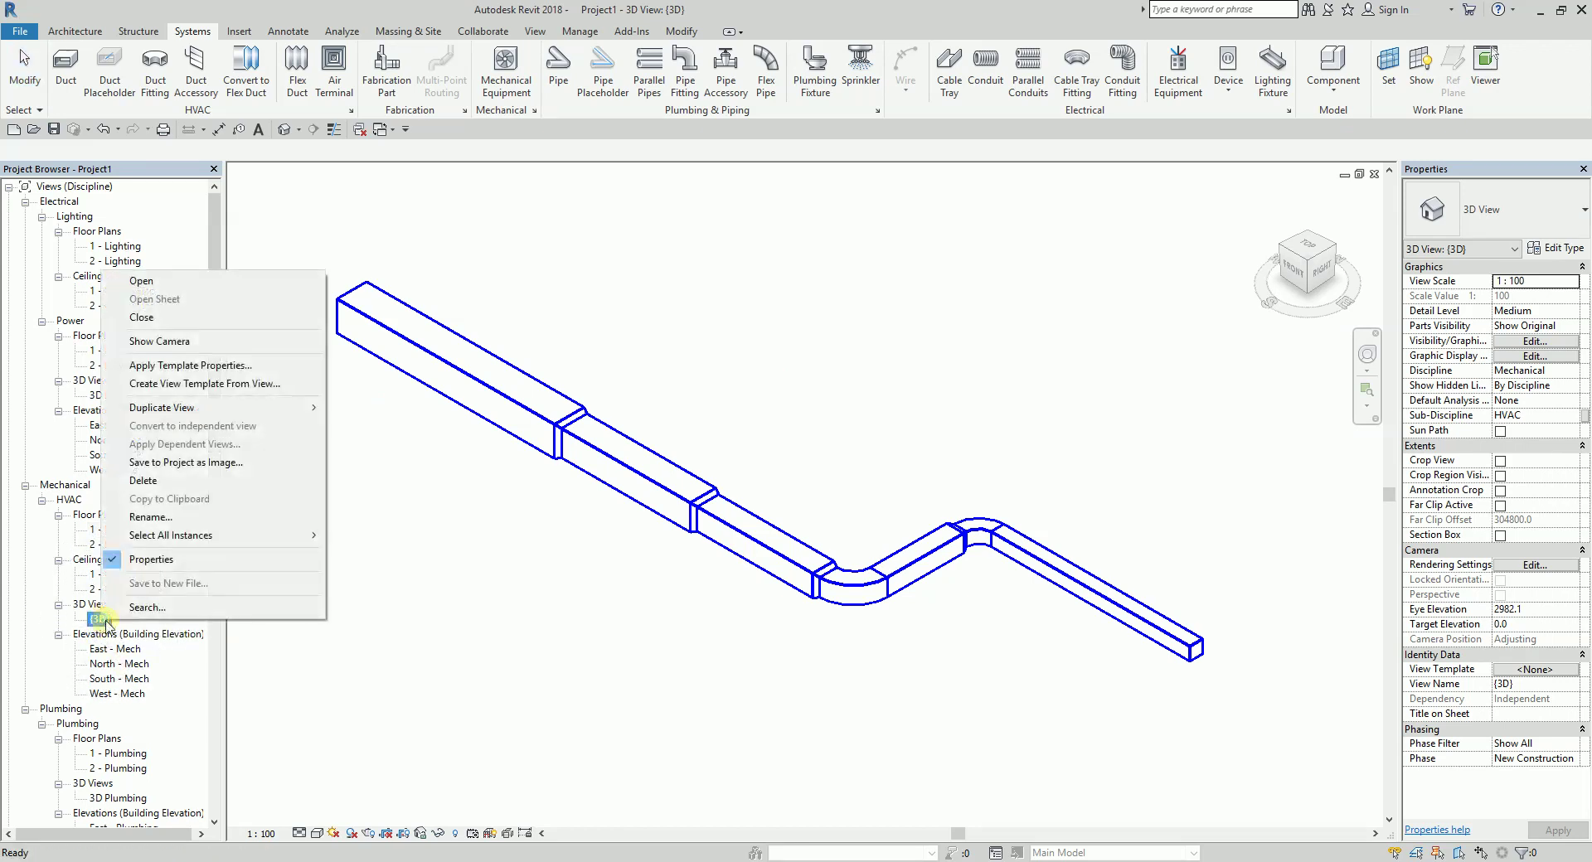
left_click(207, 367)
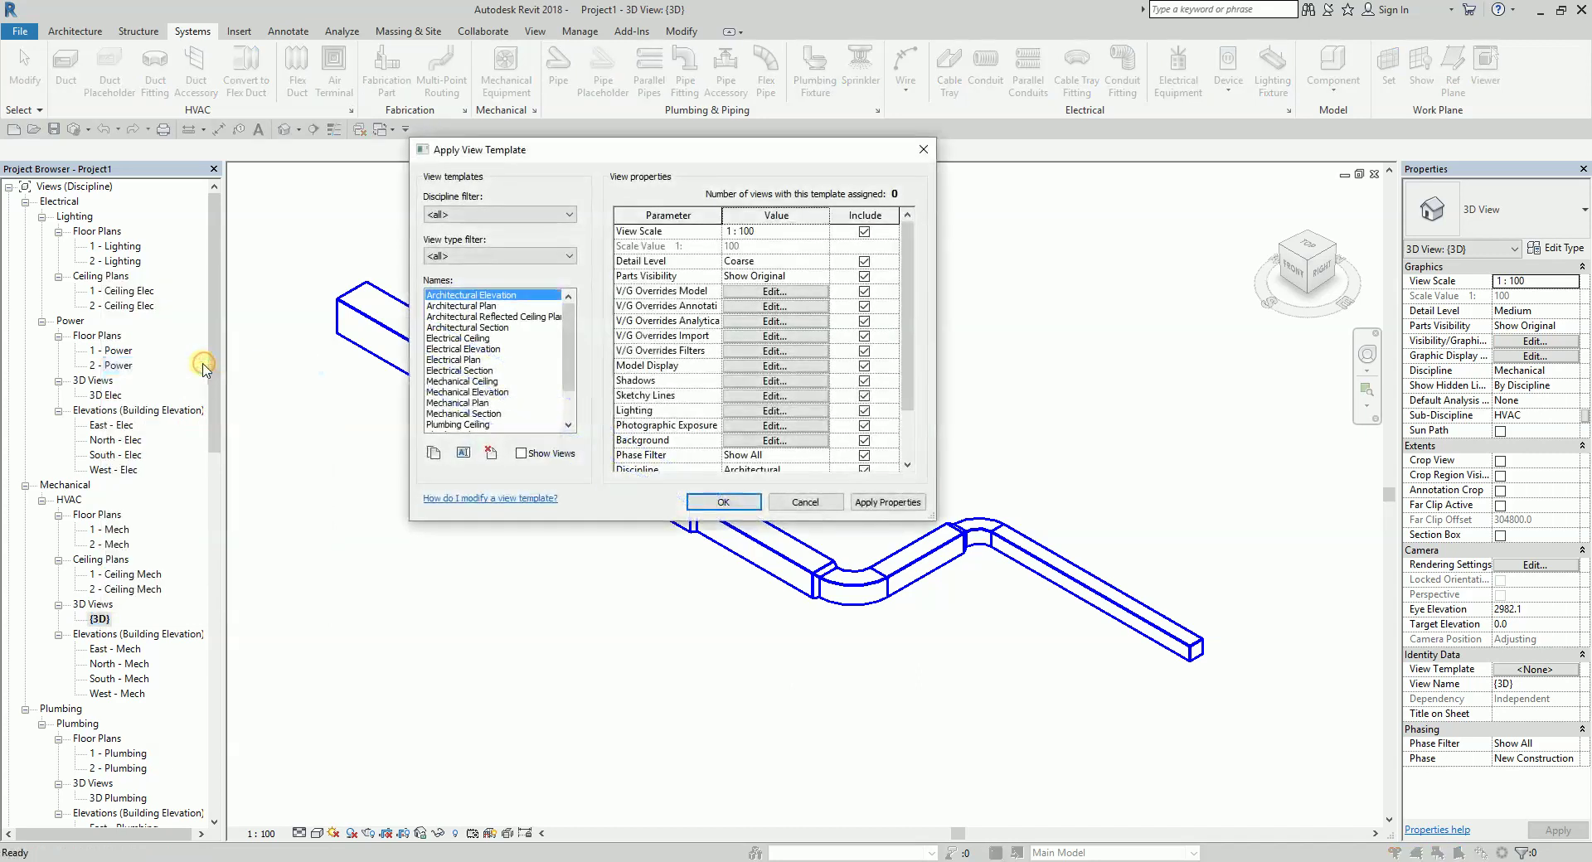
left_click_drag(567, 377, 563, 405)
left_click(470, 424)
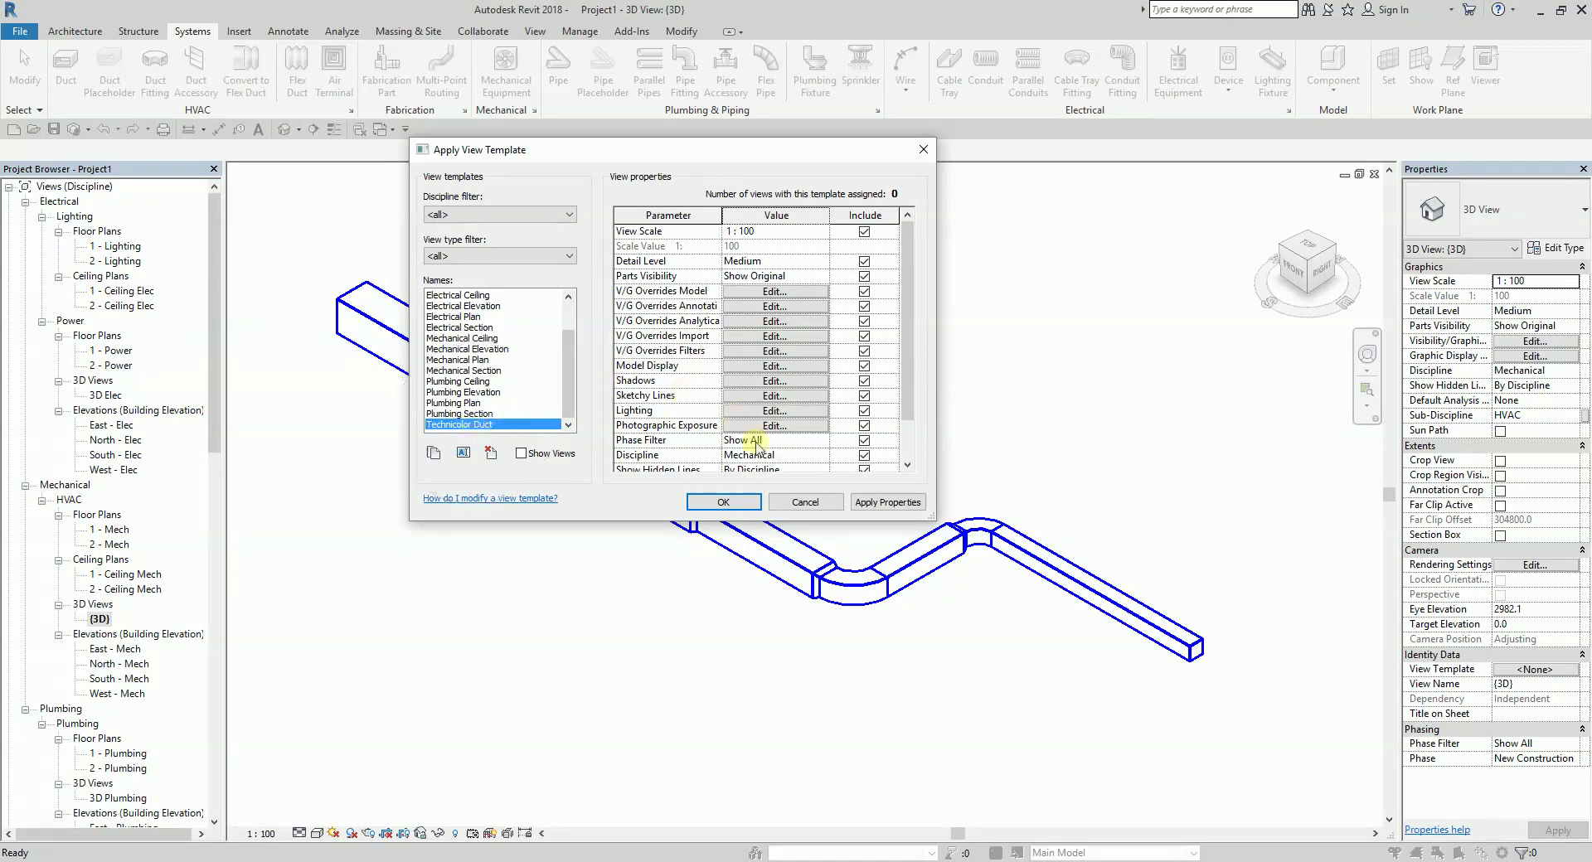
left_click(724, 502)
Examine the color-coded duct run from another angle in the 3D view and return to the home orientation
left_click(806, 357)
left_click(744, 712)
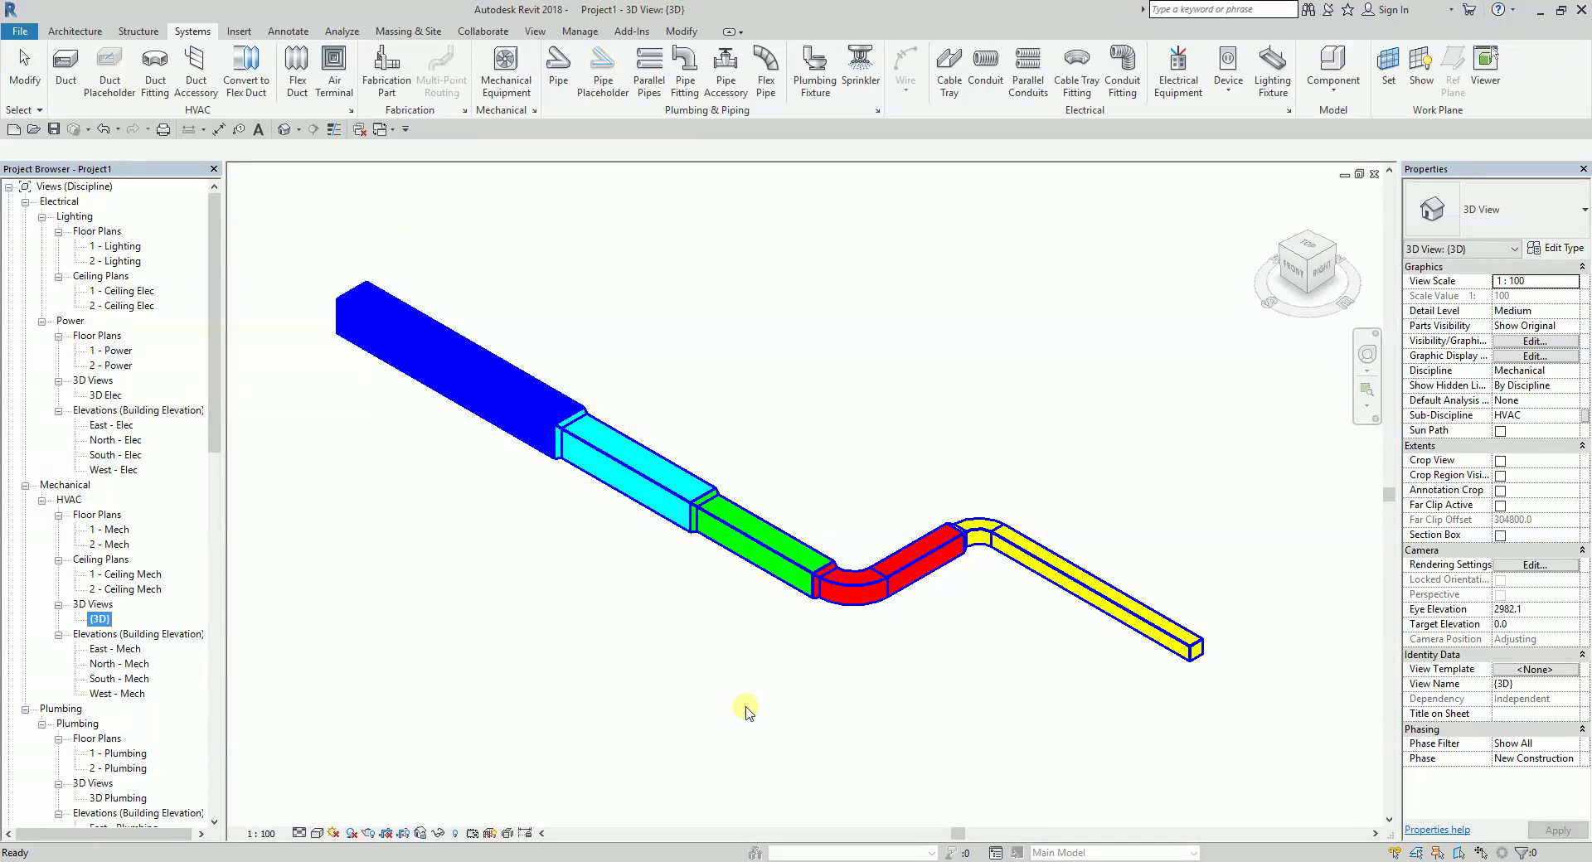
mouse_move(1012, 634)
middle_mouse_down("shift")
mouse_move(978, 664)
mouse_move(661, 522)
mouse_move(639, 639)
mouse_move(1137, 551)
mouse_move(1073, 430)
mouse_move(1042, 660)
mouse_move(1032, 647)
middle_mouse_up("shift")
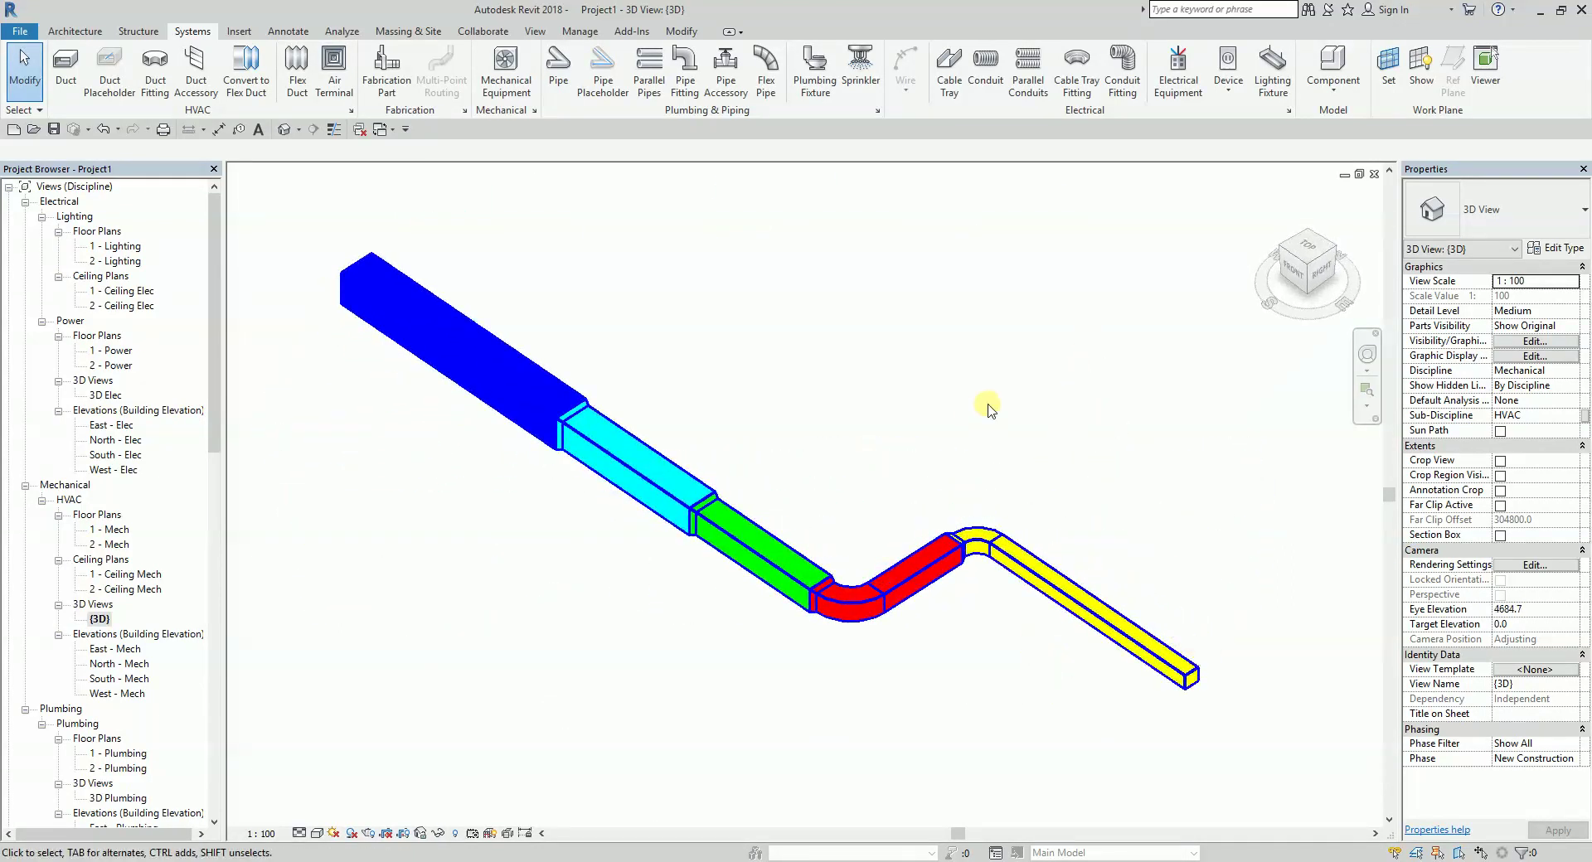
left_click(1272, 199)
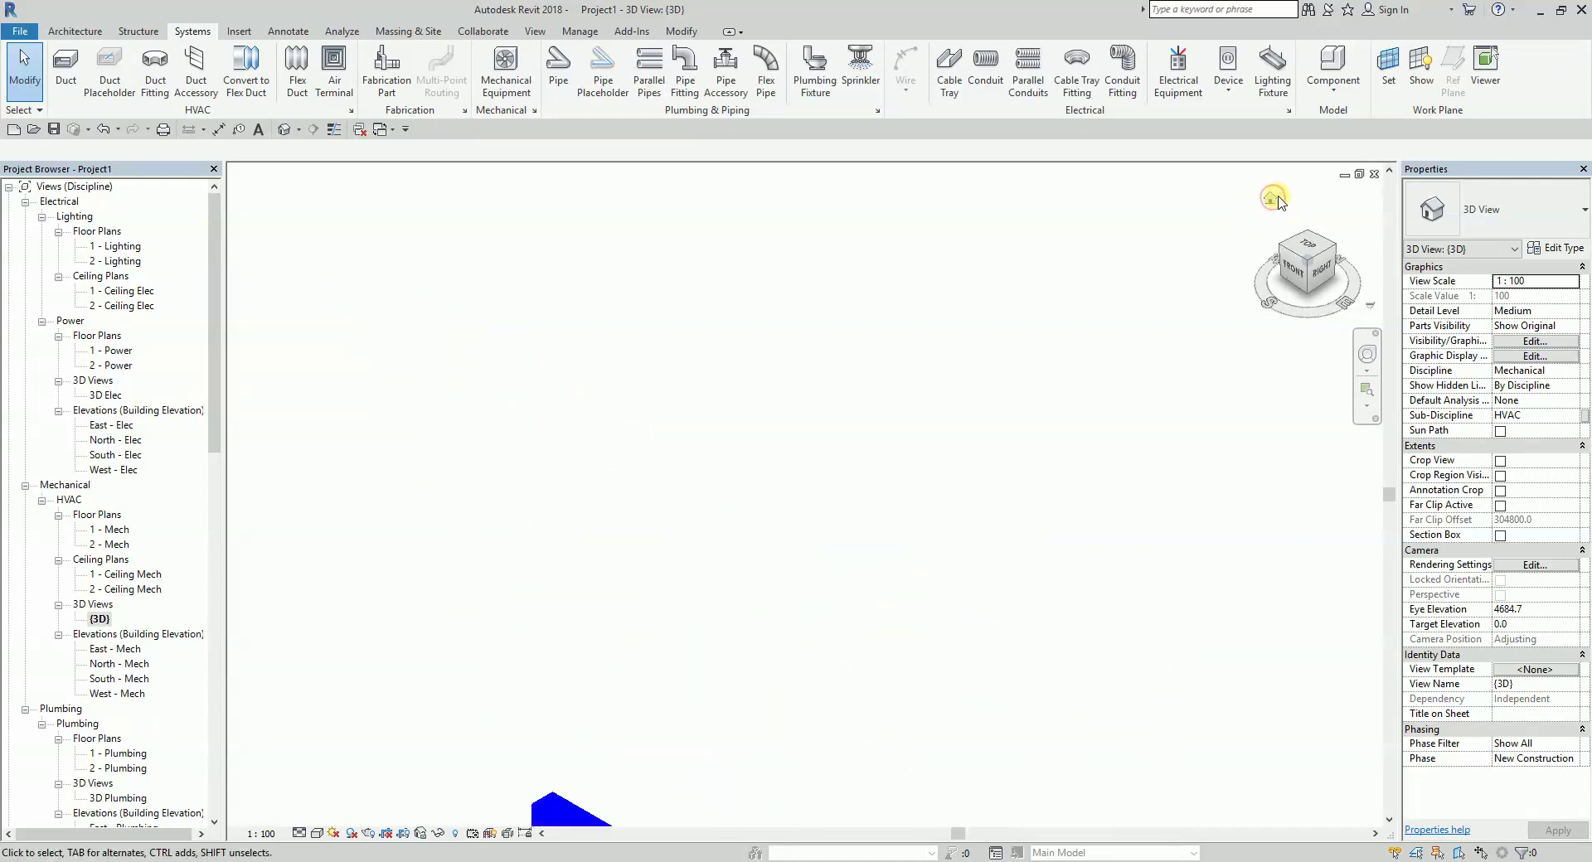